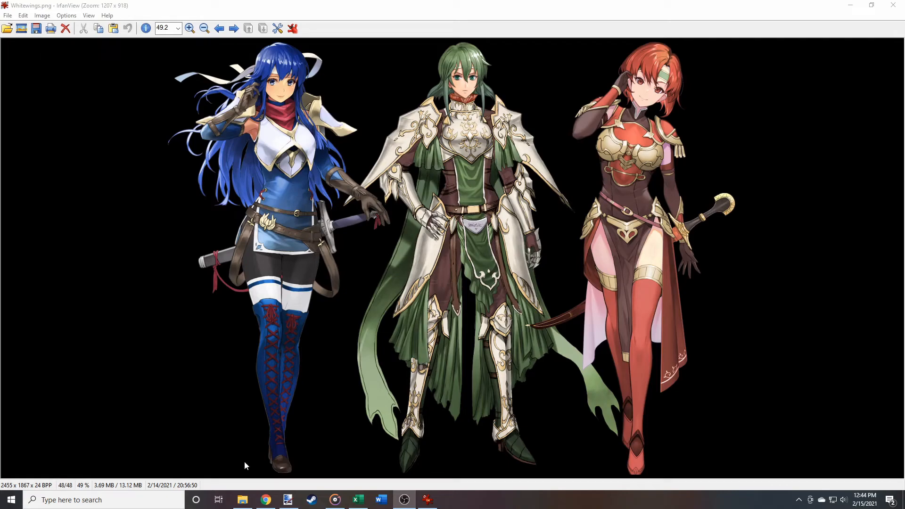
{"action": "left_click", "coordinate": [289, 499]}
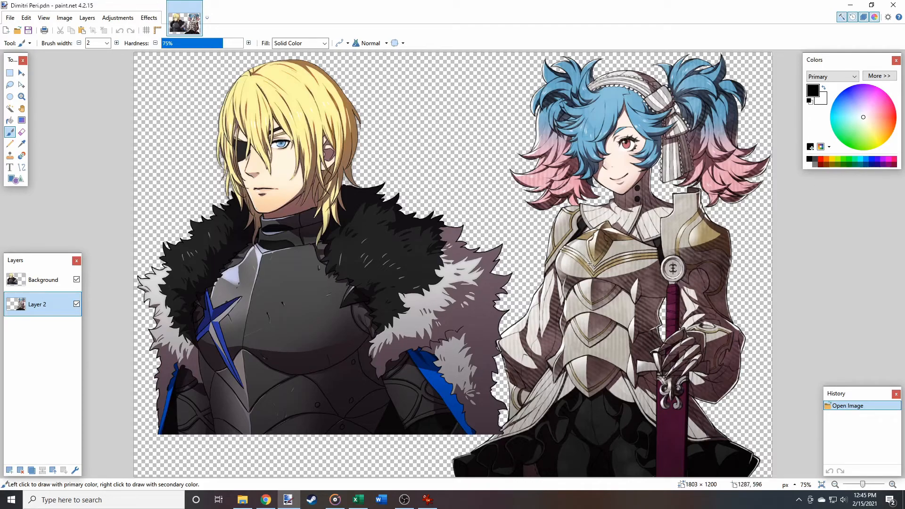
{"action": "left_click", "coordinate": [49, 287]}
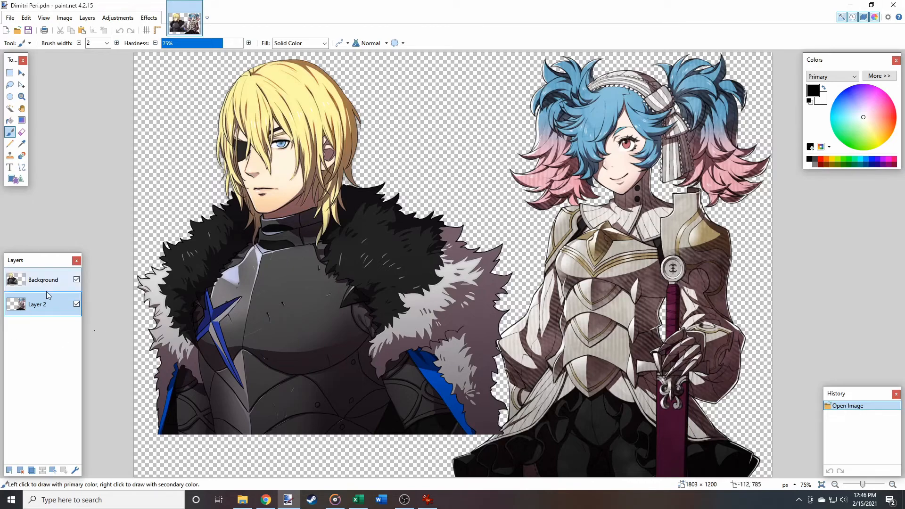
{"action": "left_click", "coordinate": [45, 303]}
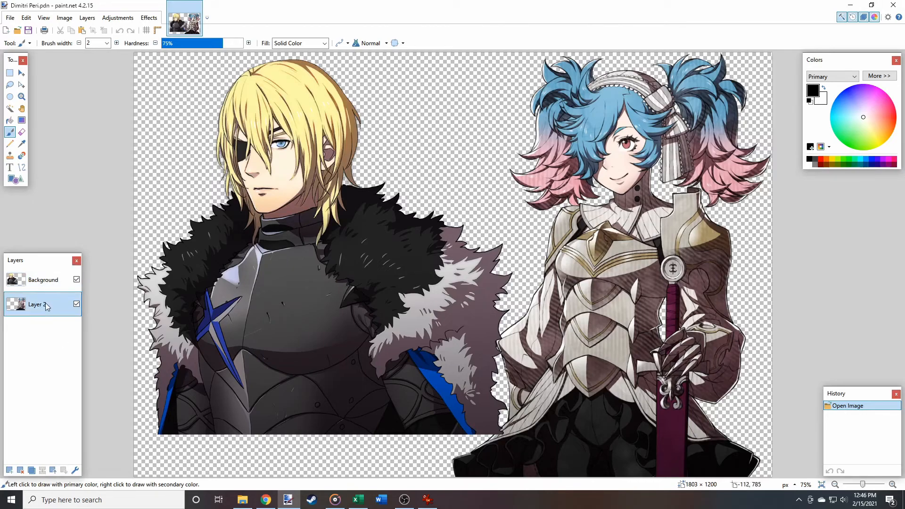
{"action": "left_click", "coordinate": [48, 283]}
{"action": "left_click", "coordinate": [47, 302]}
Sample the light red of the blue-haired character's iris as the primary colour with the Color Picker
{"action": "left_click", "coordinate": [22, 144]}
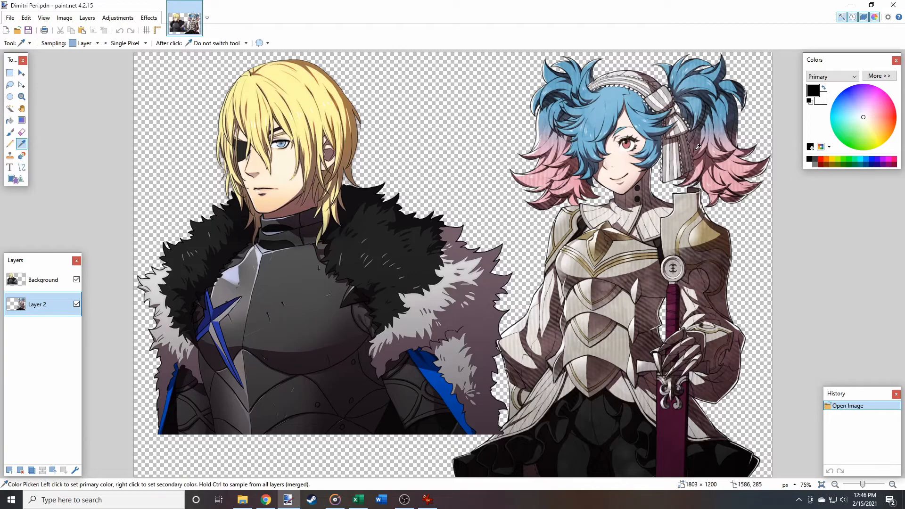
{"action": "scroll", "coordinate": [631, 147], "scroll_direction": "up", "scroll_amount": 6}
{"action": "scroll", "coordinate": [572, 182], "scroll_direction": "up", "scroll_amount": 3}
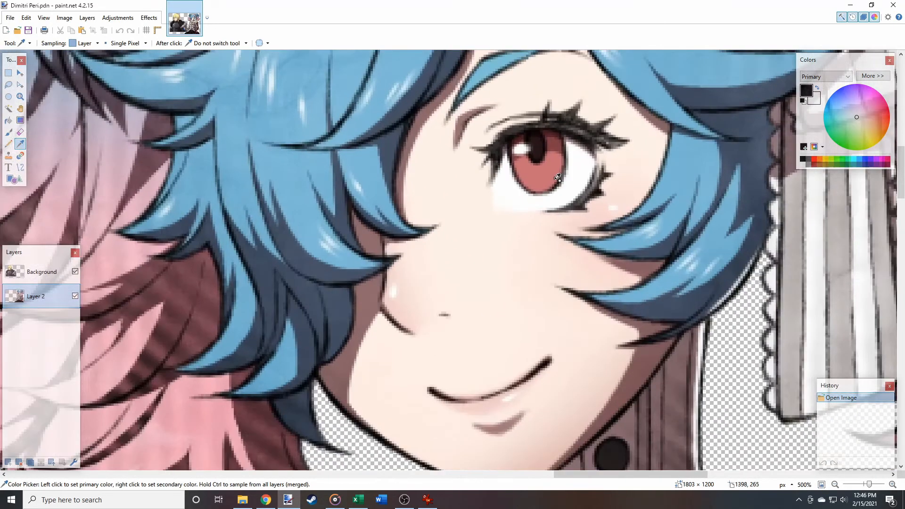
{"action": "scroll", "coordinate": [531, 173], "scroll_direction": "up", "scroll_amount": 4}
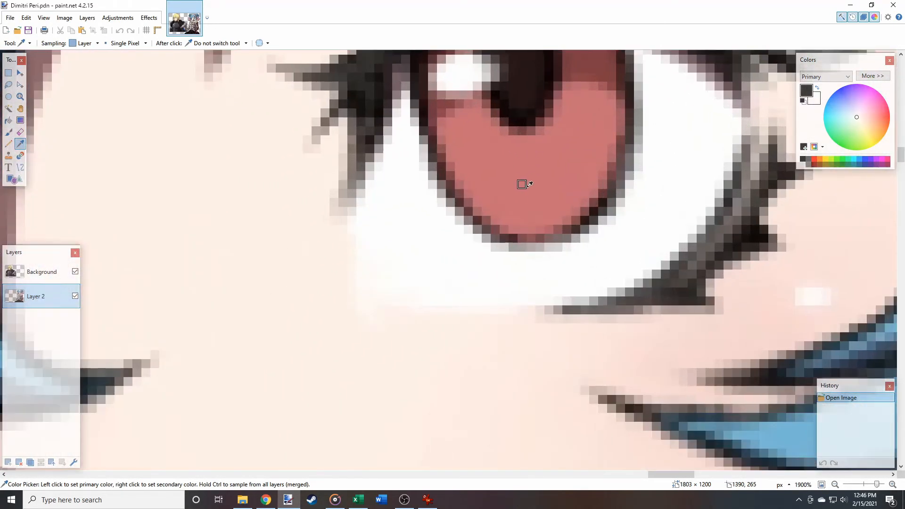
{"action": "left_click", "coordinate": [522, 176]}
On the Background layer, make an elliptical selection of about 35 × 32 px around the blond character's blue iris
{"action": "scroll", "coordinate": [522, 175], "scroll_direction": "down", "scroll_amount": 9}
{"action": "scroll", "coordinate": [555, 167], "scroll_direction": "down", "scroll_amount": 3}
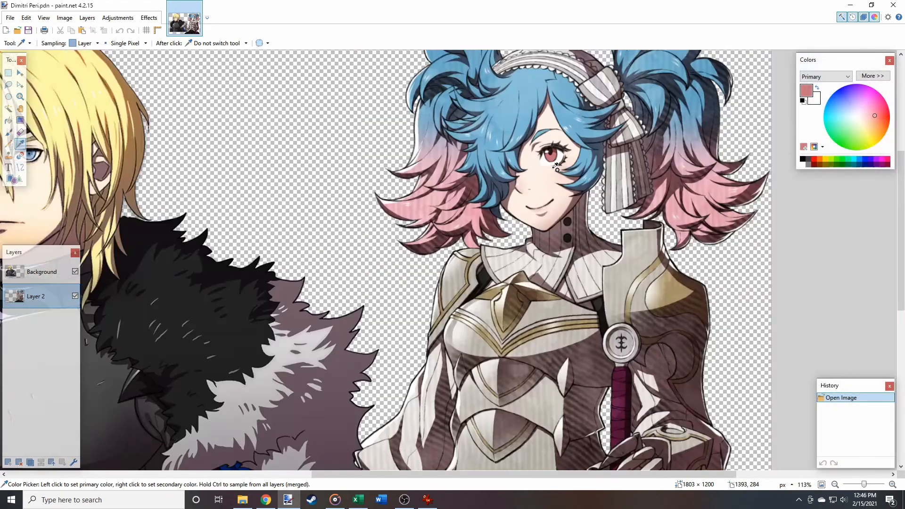
{"action": "scroll", "coordinate": [556, 167], "scroll_direction": "left", "scroll_amount": 6}
{"action": "scroll", "coordinate": [411, 147], "scroll_direction": "up", "scroll_amount": 2}
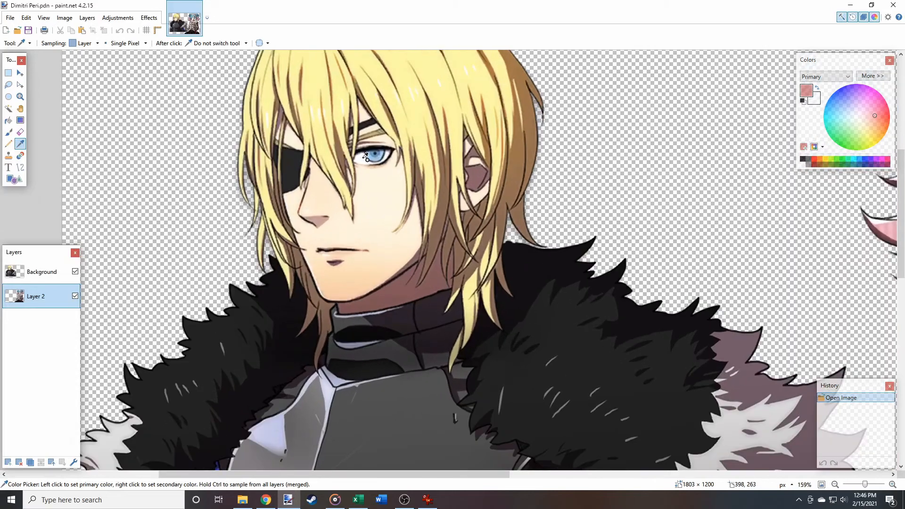
{"action": "left_click", "coordinate": [42, 272]}
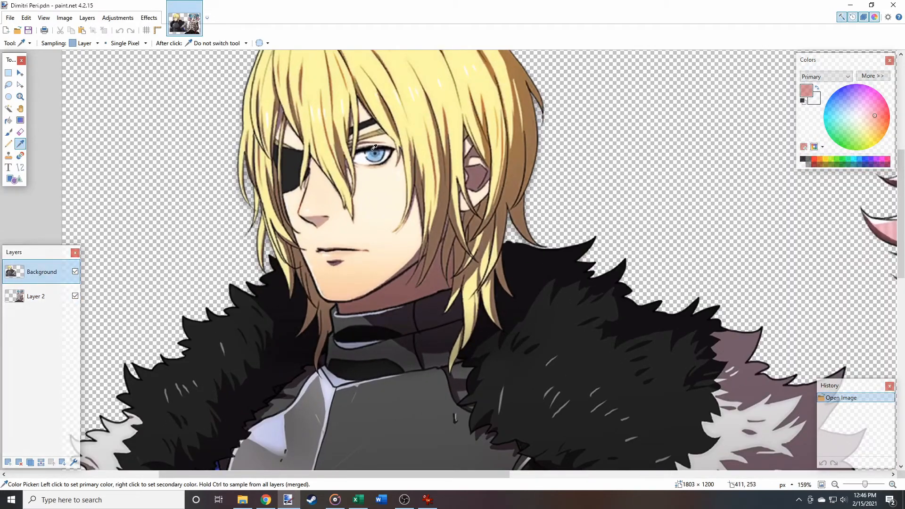
{"action": "left_click", "coordinate": [9, 96]}
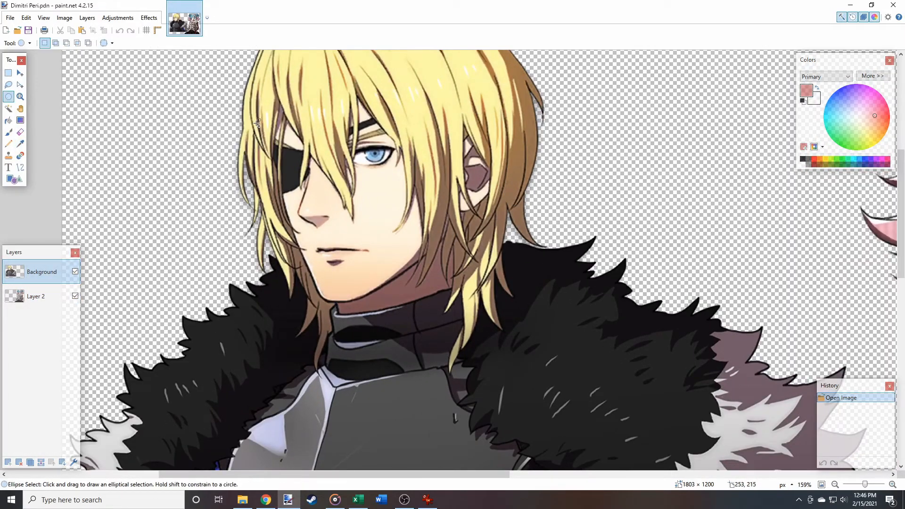
{"action": "scroll", "coordinate": [340, 146], "scroll_direction": "up", "scroll_amount": 4}
{"action": "mouse_move", "coordinate": [408, 134]}
{"action": "left_mouse_down"}
{"action": "mouse_move", "coordinate": [432, 169]}
{"action": "mouse_move", "coordinate": [491, 209]}
{"action": "left_mouse_up"}
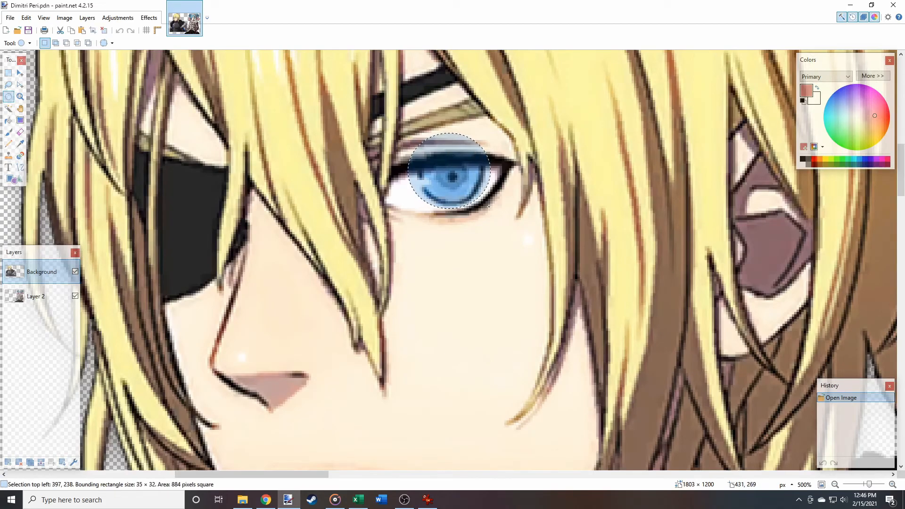
{"action": "scroll", "coordinate": [491, 210], "scroll_direction": "down", "scroll_amount": 7}
{"action": "left_click", "coordinate": [118, 17]}
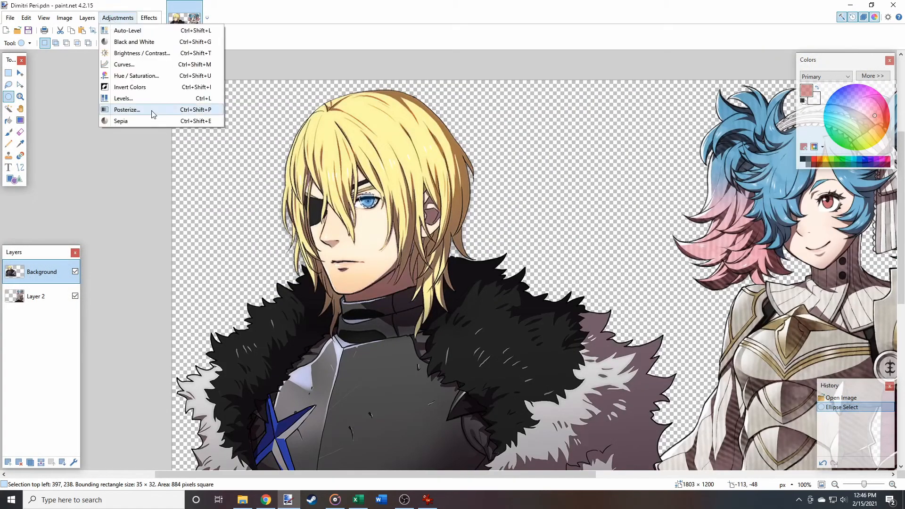
{"action": "left_click", "coordinate": [128, 79]}
{"action": "left_click_drag", "start_coordinate": [434, 221], "coordinate": [420, 221]}
{"action": "left_click", "coordinate": [505, 288]}
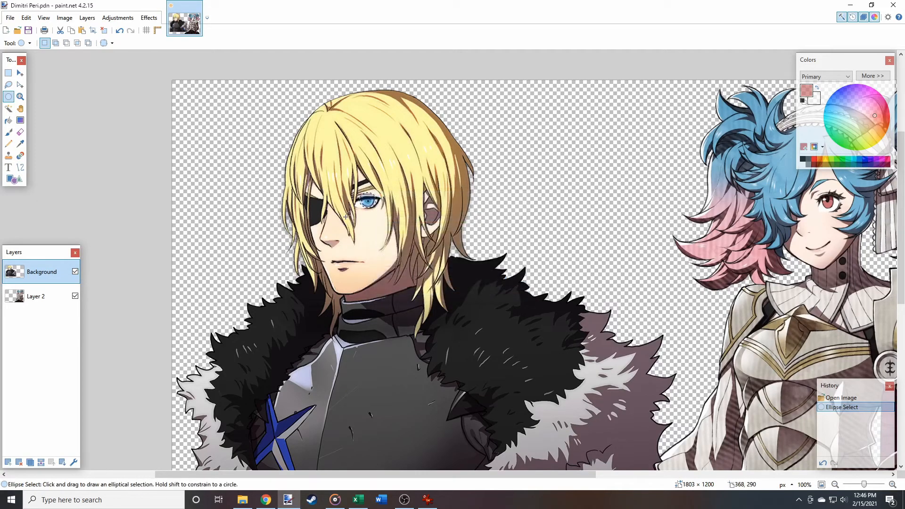
Copy the selected iris area and paste it in place on a new layer
{"action": "scroll", "coordinate": [366, 208], "scroll_direction": "up", "scroll_amount": 1}
{"action": "scroll", "coordinate": [366, 208], "scroll_direction": "up", "scroll_amount": 5}
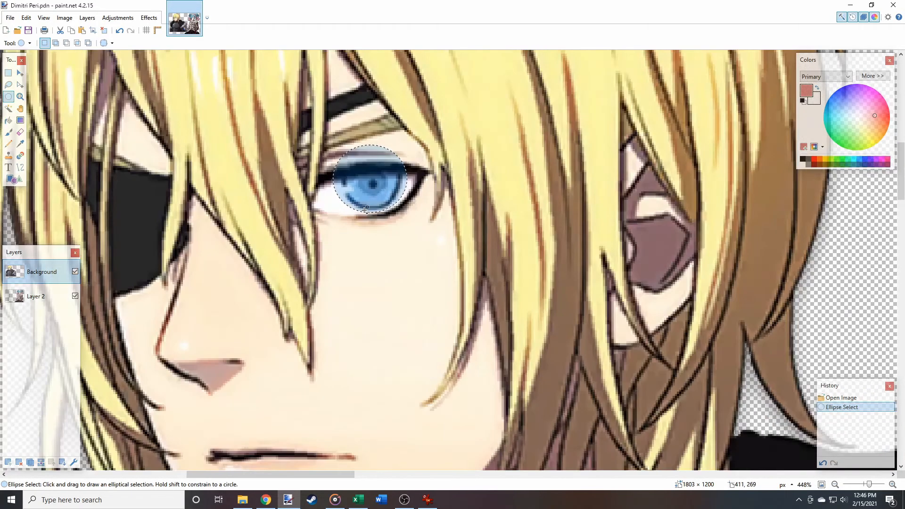
{"action": "scroll", "coordinate": [343, 333], "scroll_direction": "up", "scroll_amount": 1}
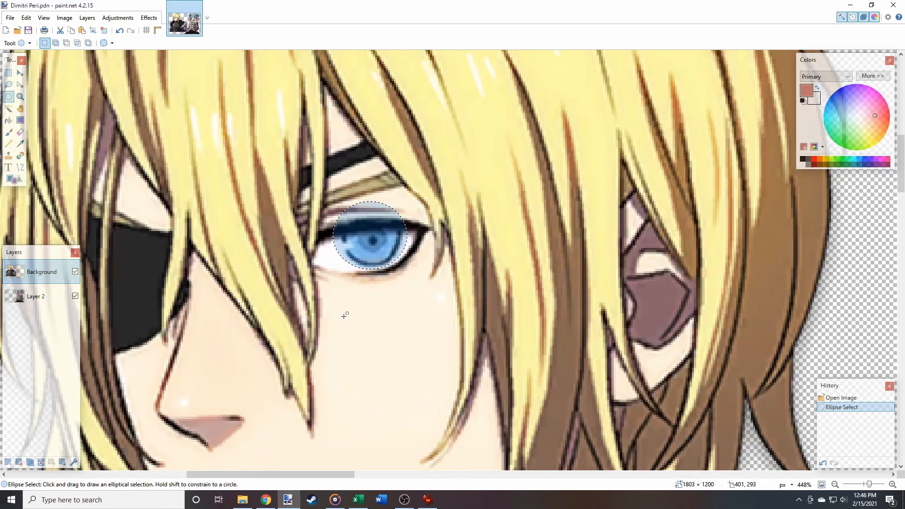
{"action": "scroll", "coordinate": [342, 321], "scroll_direction": "up", "scroll_amount": 2}
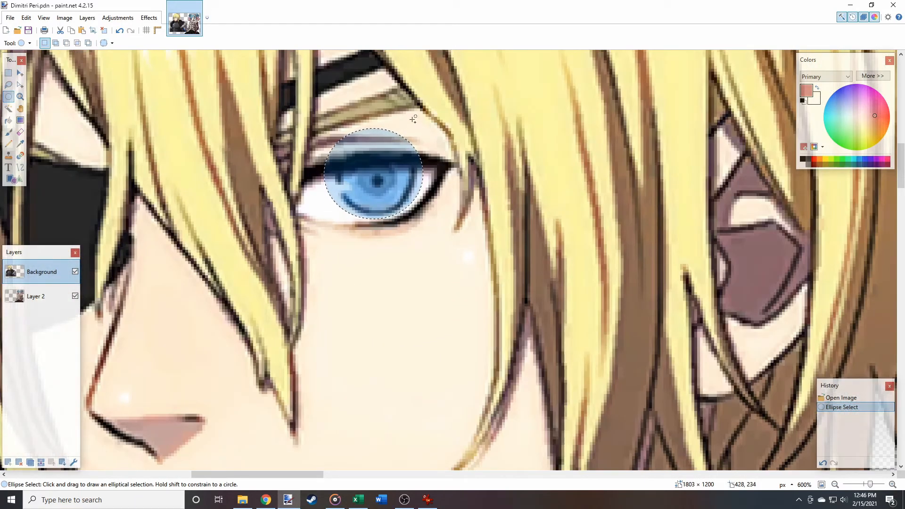
{"action": "key", "text": "ctrl+shift+v"}
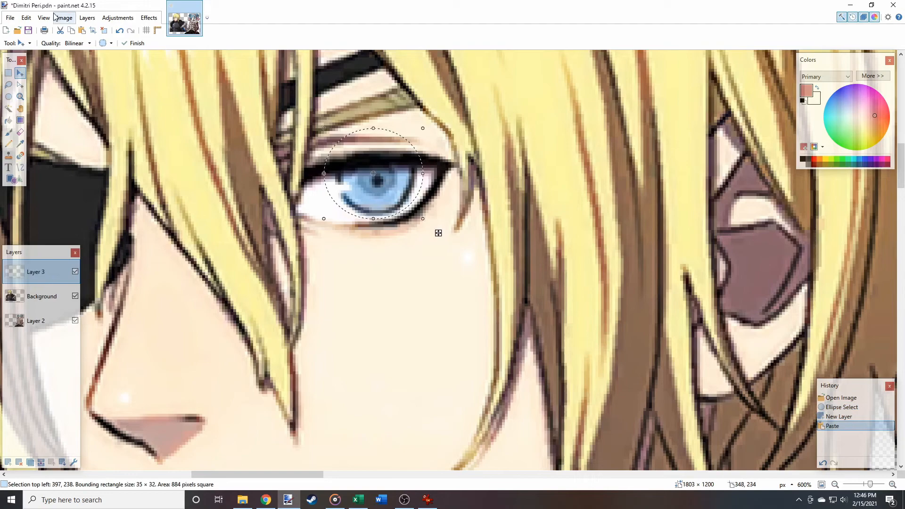
Desaturate the pasted iris with Hue / Saturation by setting the saturation to 0
{"action": "left_click", "coordinate": [134, 17]}
{"action": "left_click", "coordinate": [137, 75]}
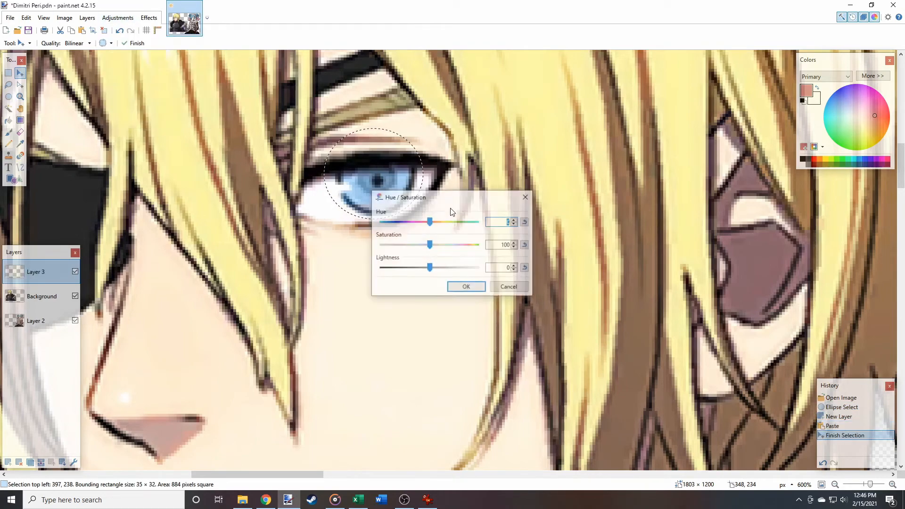
{"action": "left_click_drag", "start_coordinate": [427, 245], "coordinate": [369, 253]}
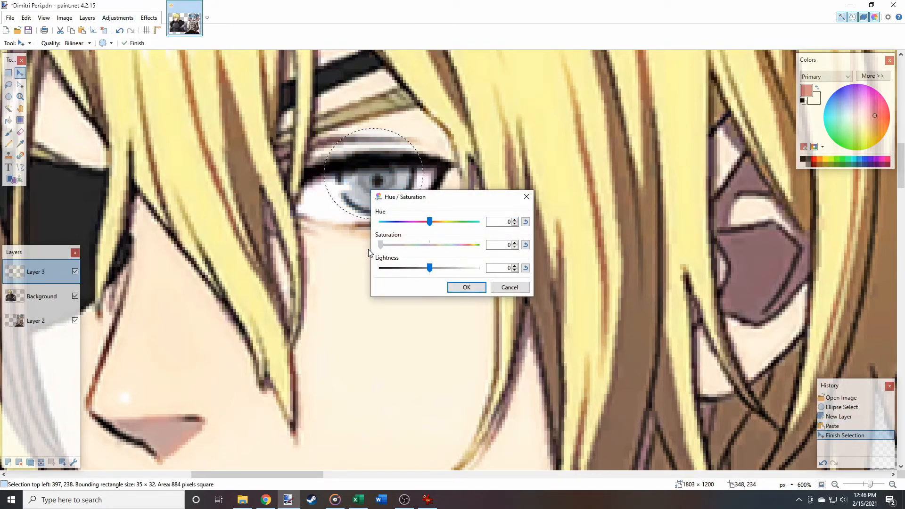
{"action": "left_click", "coordinate": [466, 287]}
Hide and show Layer 3 several times to compare the grey iris with the original blue one
{"action": "scroll", "coordinate": [366, 292], "scroll_direction": "down", "scroll_amount": 2}
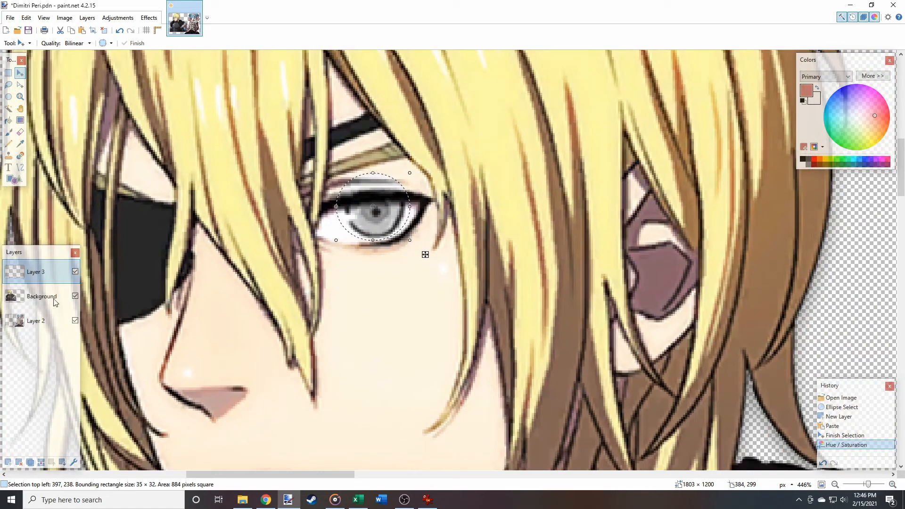
{"action": "left_click", "coordinate": [75, 272]}
{"action": "left_click", "coordinate": [75, 272]}
{"action": "left_click", "coordinate": [75, 272]}
{"action": "left_click", "coordinate": [75, 272]}
{"action": "left_click", "coordinate": [76, 272]}
{"action": "left_click", "coordinate": [75, 272]}
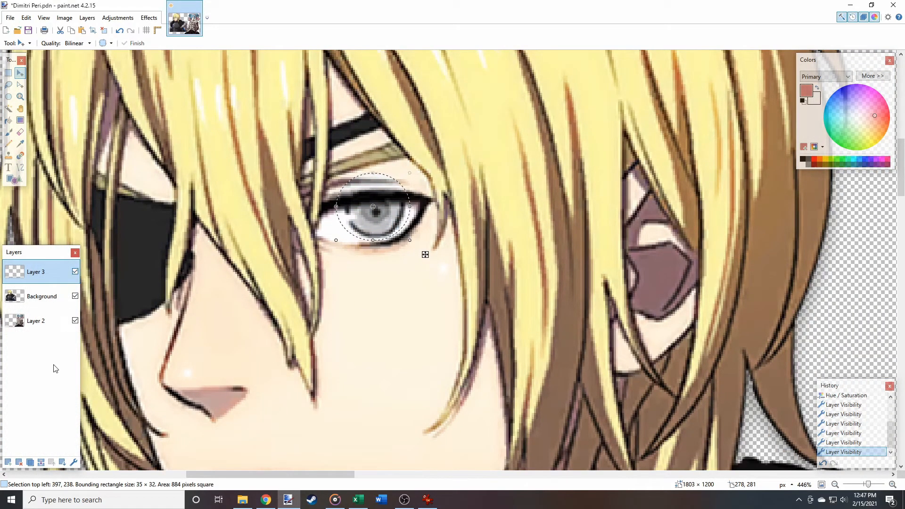
Add a new layer above Layer 3 and set its blend mode to Overlay
{"action": "left_click", "coordinate": [8, 462]}
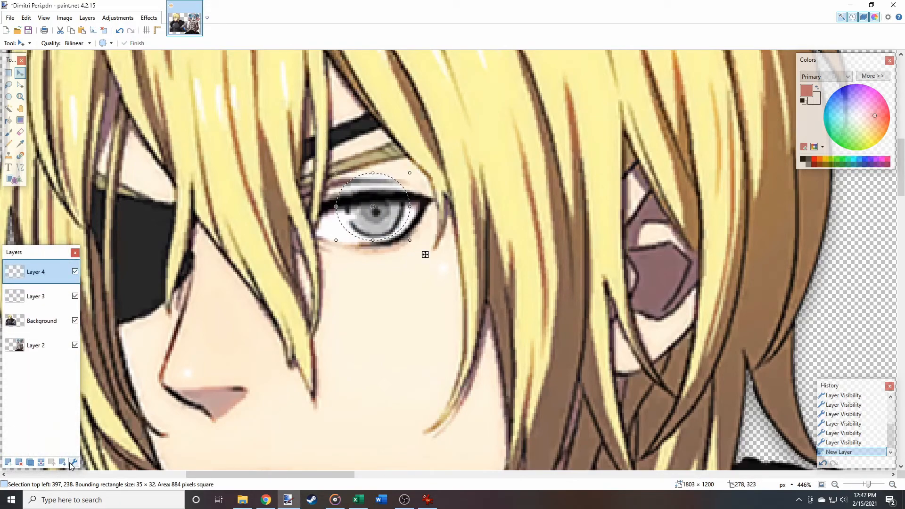
{"action": "left_click", "coordinate": [74, 462]}
{"action": "left_click", "coordinate": [406, 252]}
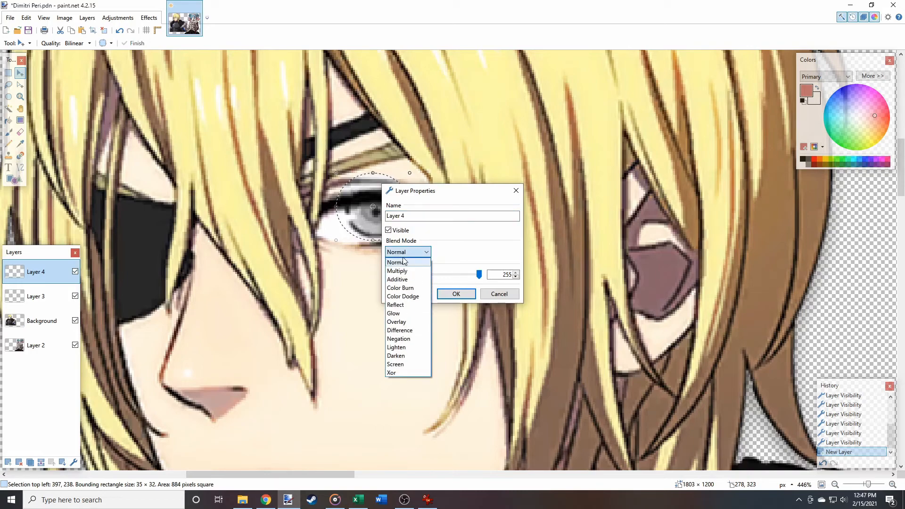
{"action": "left_click", "coordinate": [397, 321]}
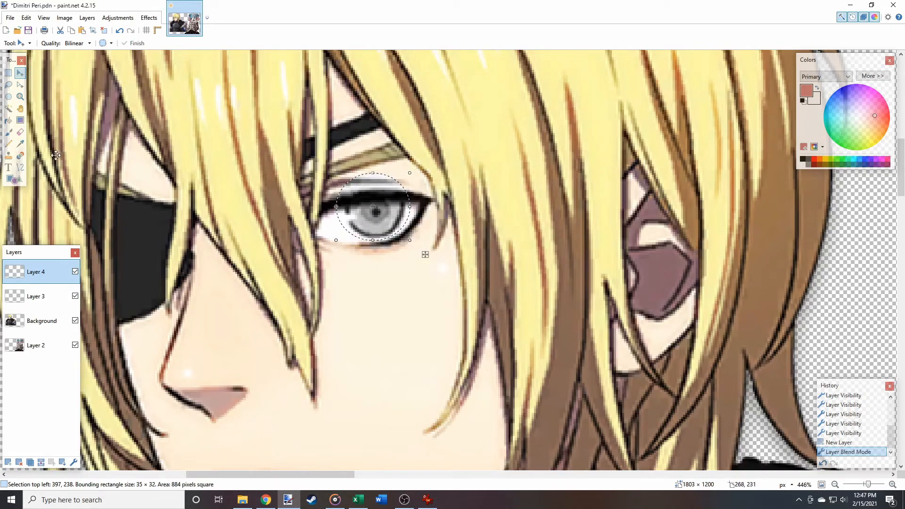
Fill the elliptical iris selection on Layer 4 with the sampled red using the Paint Bucket
{"action": "left_click", "coordinate": [8, 120]}
{"action": "left_click", "coordinate": [365, 216]}
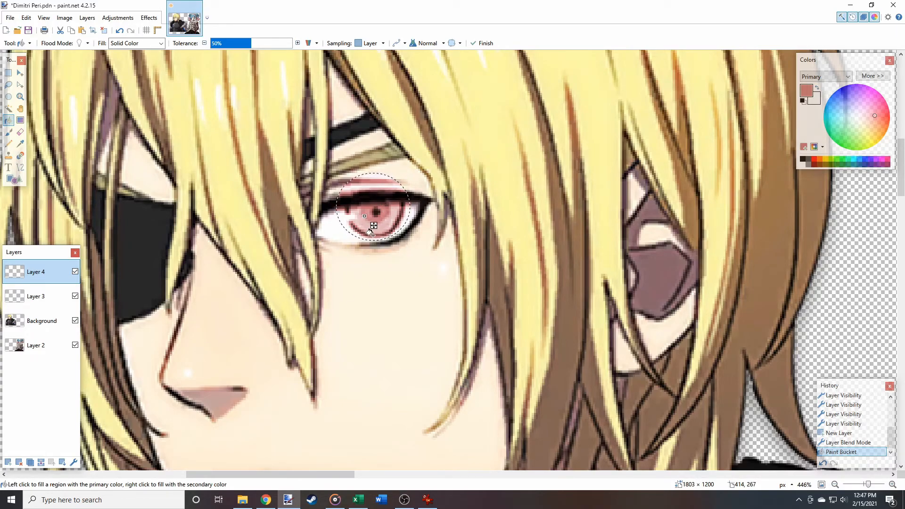
{"action": "scroll", "coordinate": [386, 211], "scroll_direction": "down", "scroll_amount": 1}
{"action": "scroll", "coordinate": [386, 211], "scroll_direction": "down", "scroll_amount": 5}
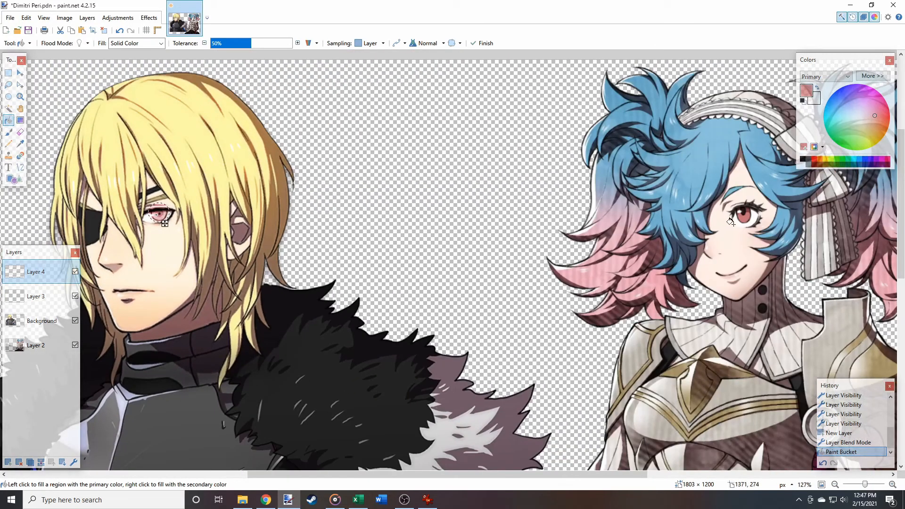
Hide and show Layer 4 and Layer 3 in turn to compare their effect on the eye, leaving Layer 3 active
{"action": "left_click", "coordinate": [42, 298]}
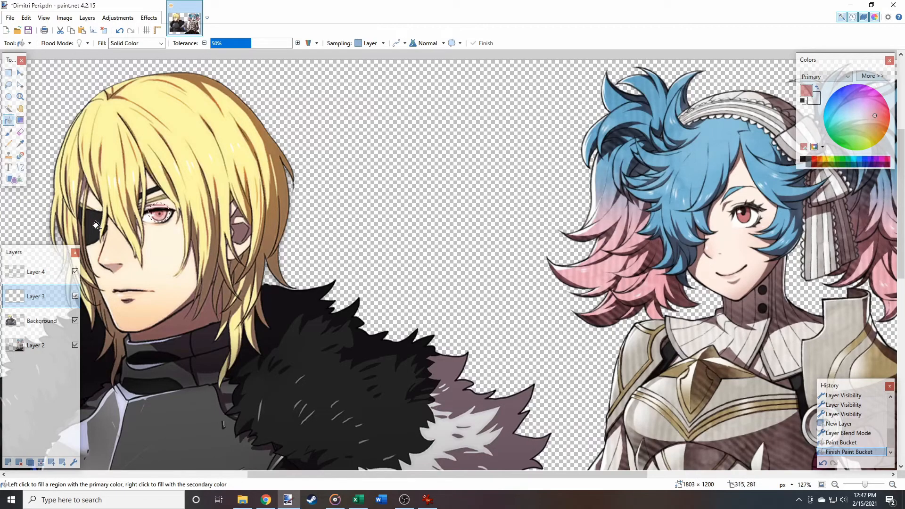
{"action": "left_click", "coordinate": [70, 277]}
{"action": "left_click", "coordinate": [75, 272]}
{"action": "left_click", "coordinate": [74, 272]}
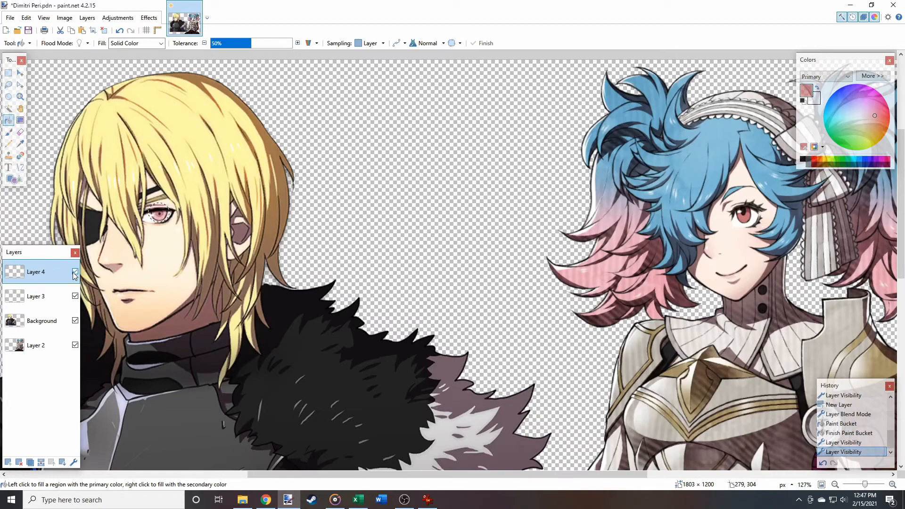
{"action": "left_click", "coordinate": [38, 301]}
{"action": "left_click", "coordinate": [75, 297]}
{"action": "left_click", "coordinate": [75, 296]}
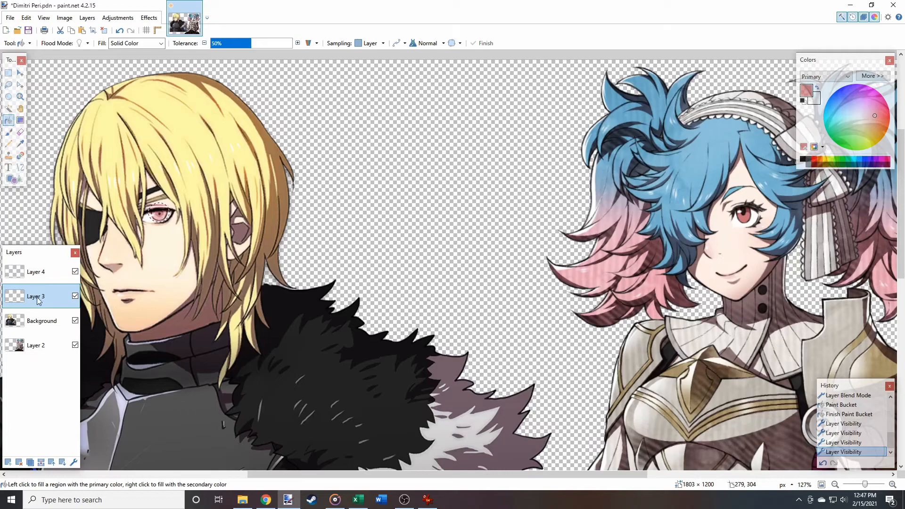
Start a Brightness / Contrast adjustment on Layer 3 and set the brightness to -40
{"action": "left_click", "coordinate": [118, 17]}
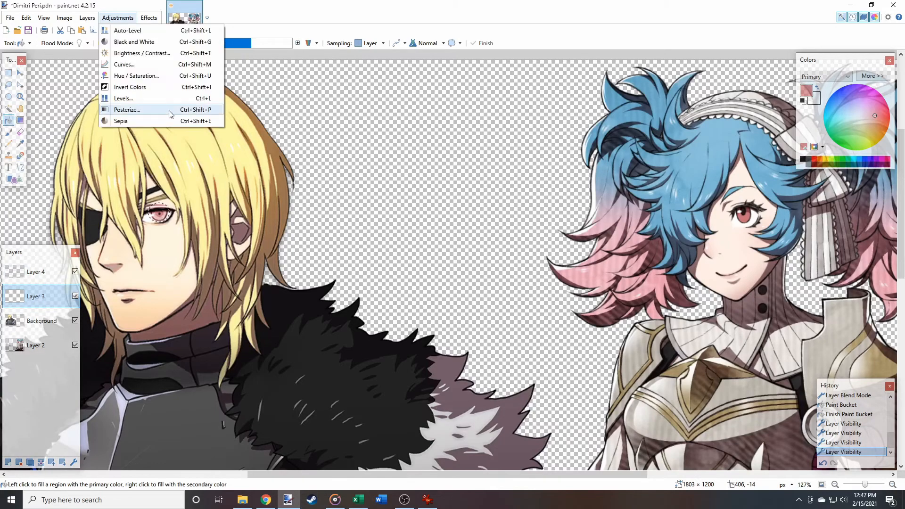
{"action": "left_click", "coordinate": [144, 53]}
{"action": "left_click_drag", "start_coordinate": [447, 217], "coordinate": [443, 238]}
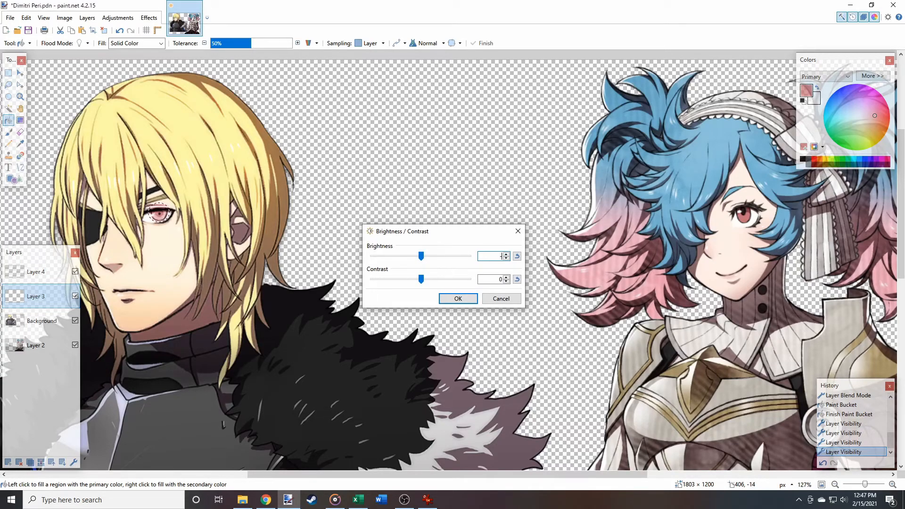
{"action": "key", "text": "Tab"}
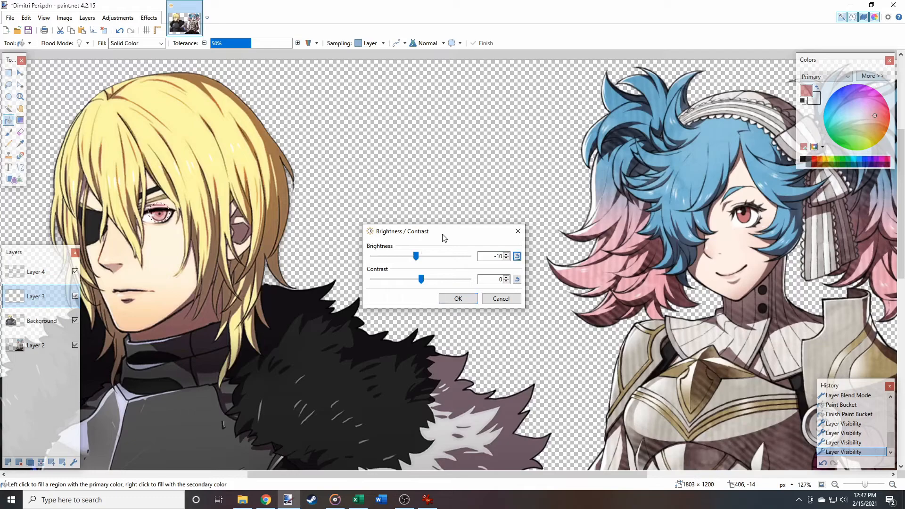
{"action": "key", "text": "shift+Tab"}
{"action": "type", "text": "-20"}
{"action": "key", "text": "Tab"}
{"action": "key", "text": "shift+Tab"}
{"action": "type", "text": "-"}
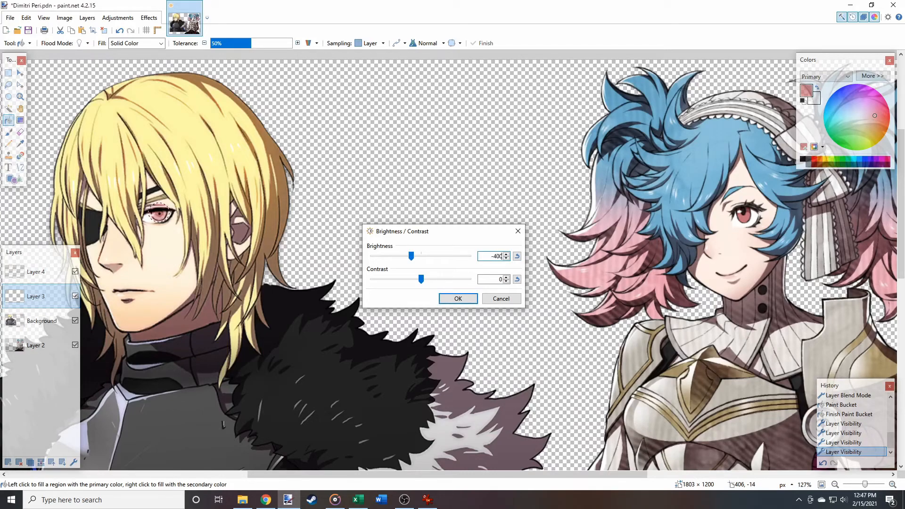
{"action": "key", "text": "Tab"}
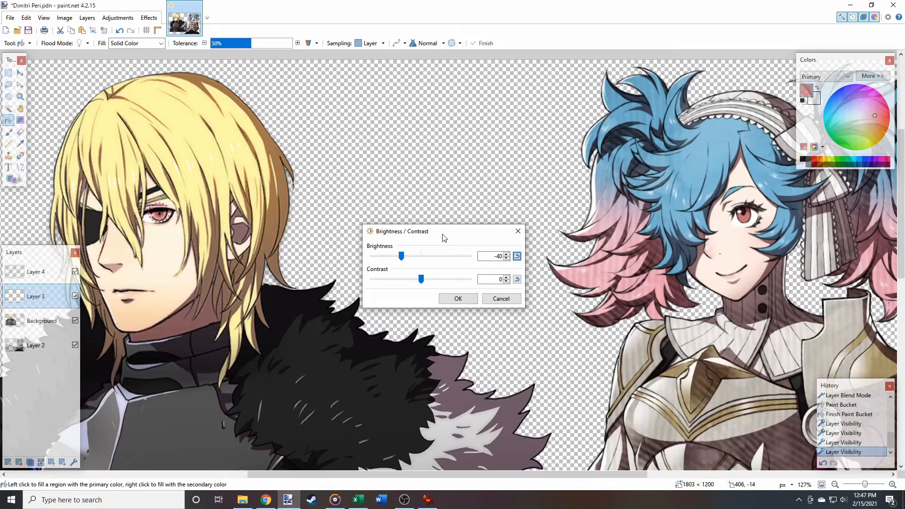
Try contrast values of 20 and 40 in the Brightness / Contrast adjustment of Layer 3
{"action": "key", "text": "Tab"}
{"action": "type", "text": "20"}
{"action": "key", "text": "Tab"}
{"action": "key", "text": "Tab"}
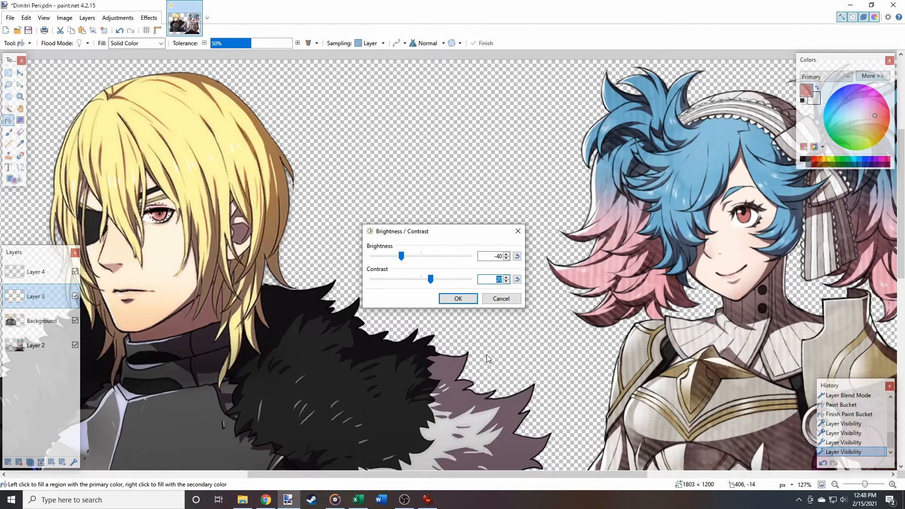
{"action": "type", "text": "40"}
{"action": "key", "text": "Tab"}
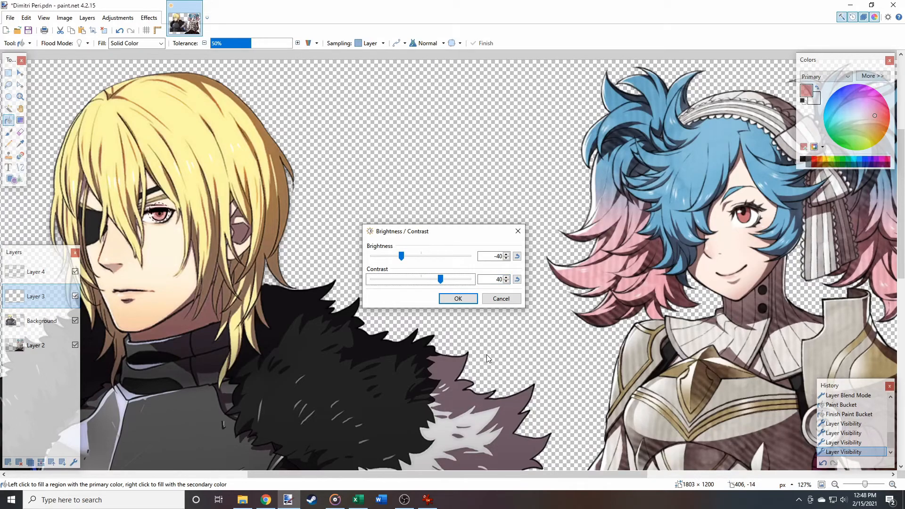
Set the brightness to -60 and the contrast to 20 for Layer 3
{"action": "key", "text": "shift+Tab"}
{"action": "key", "text": "shift+Tab"}
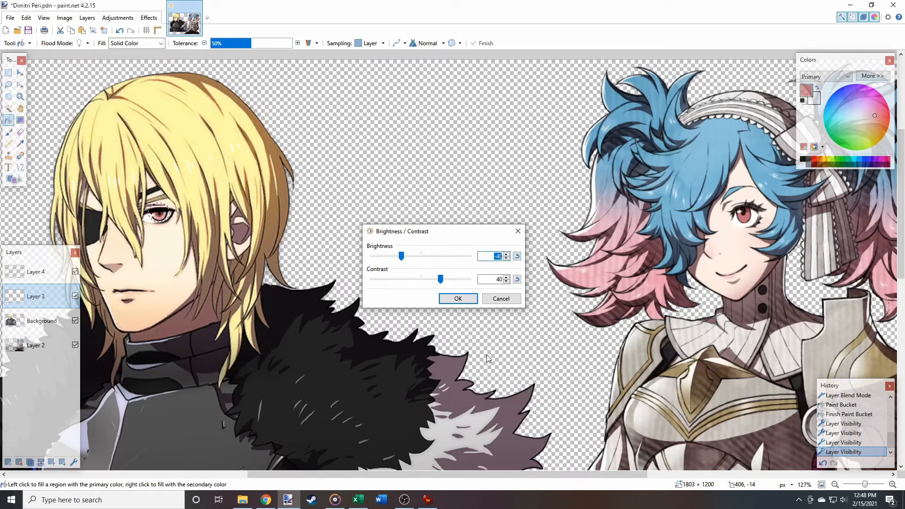
{"action": "type", "text": "-60"}
{"action": "key", "text": "Tab"}
{"action": "key", "text": "Tab"}
{"action": "key", "text": "Tab"}
{"action": "type", "text": "2"}
{"action": "key", "text": "shift+Tab"}
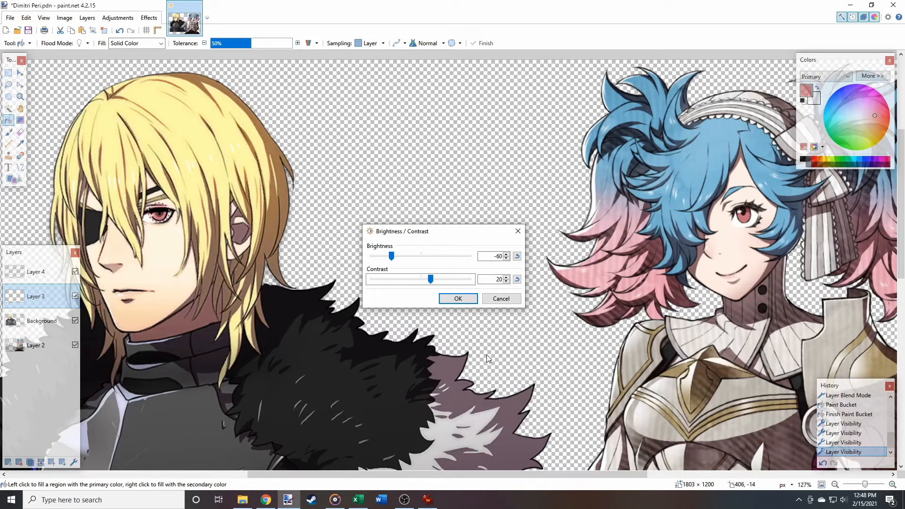
Try contrast values of -20, -10 and -30 in turn to compare their effect on the eye
{"action": "key", "text": "shift+Tab"}
{"action": "key", "text": "Tab"}
{"action": "key", "text": "Tab"}
{"action": "type", "text": "-20"}
{"action": "key", "text": "shift+Tab"}
{"action": "key", "text": "shift+Tab"}
{"action": "key", "text": "shift+Tab"}
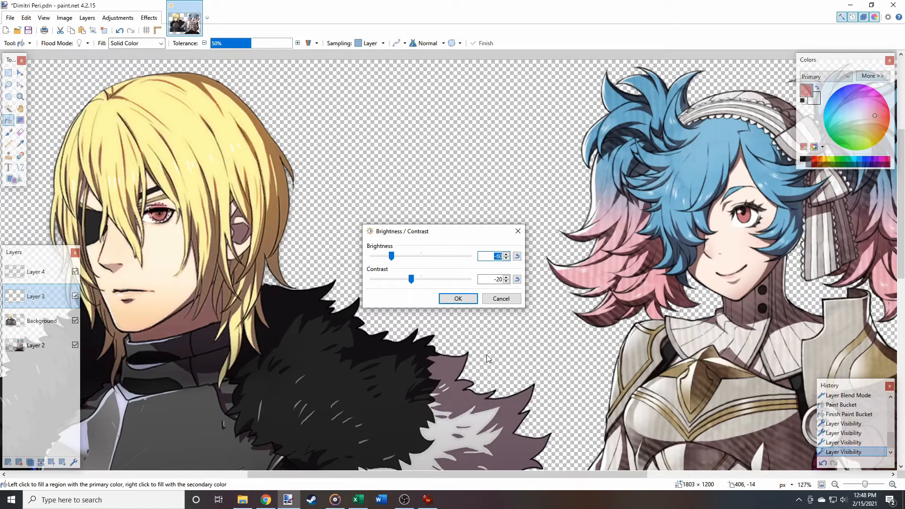
{"action": "key", "text": "Tab"}
{"action": "key", "text": "Tab"}
{"action": "key", "text": "Tab"}
{"action": "type", "text": "-10"}
{"action": "key", "text": "shift+Tab"}
{"action": "key", "text": "Tab"}
{"action": "type", "text": "-30"}
{"action": "key", "text": "shift+Tab"}
Set the contrast to -20 and apply the Brightness / Contrast adjustment
{"action": "key", "text": "Tab"}
{"action": "type", "text": "-20"}
{"action": "key", "text": "shift+Tab"}
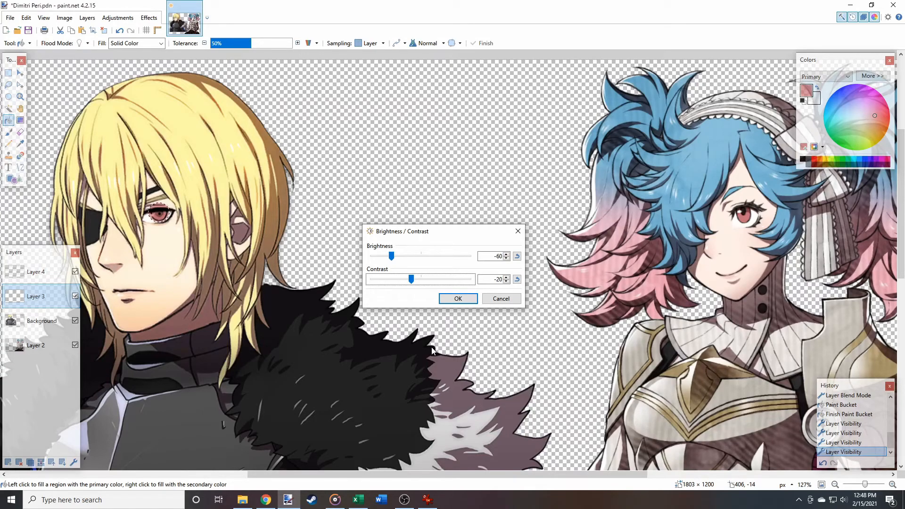
{"action": "left_click", "coordinate": [457, 299]}
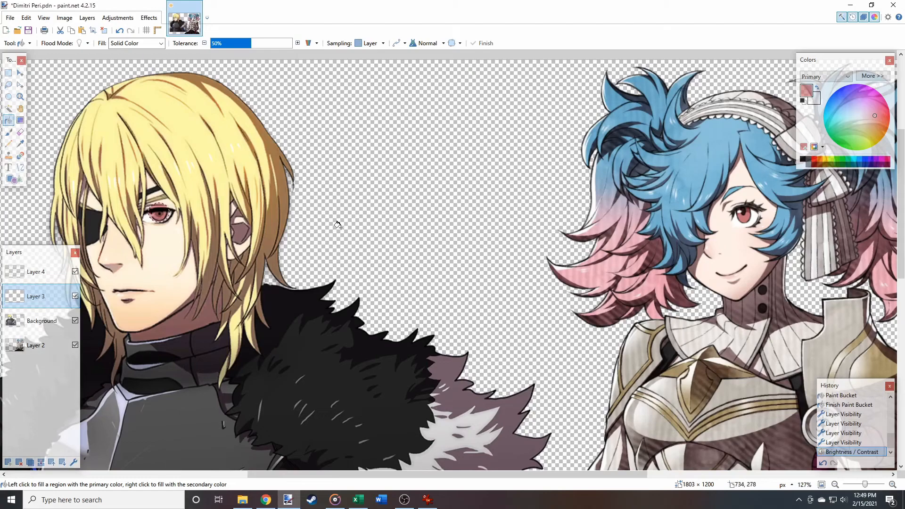
Clear the selection and merge Layer 4 down into Layer 3
{"action": "left_click", "coordinate": [46, 269]}
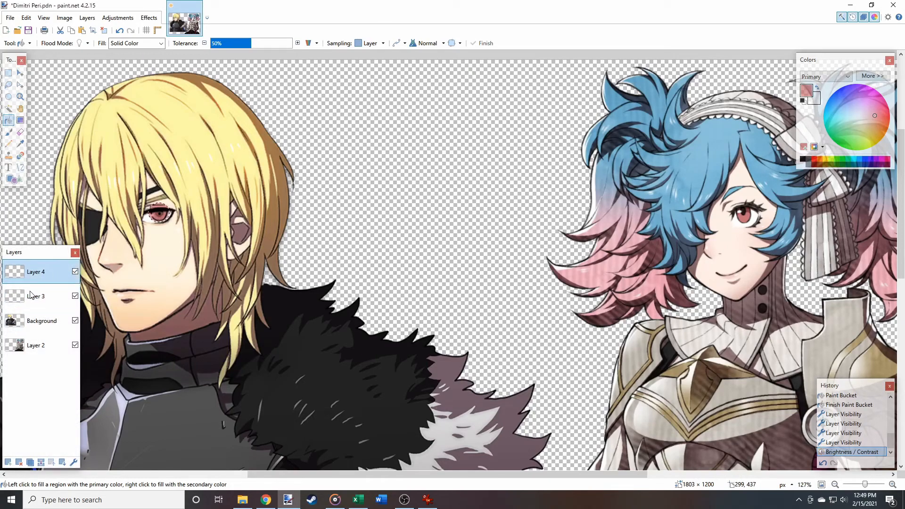
{"action": "key", "text": "ctrl+d"}
{"action": "key", "text": "ctrl+m"}
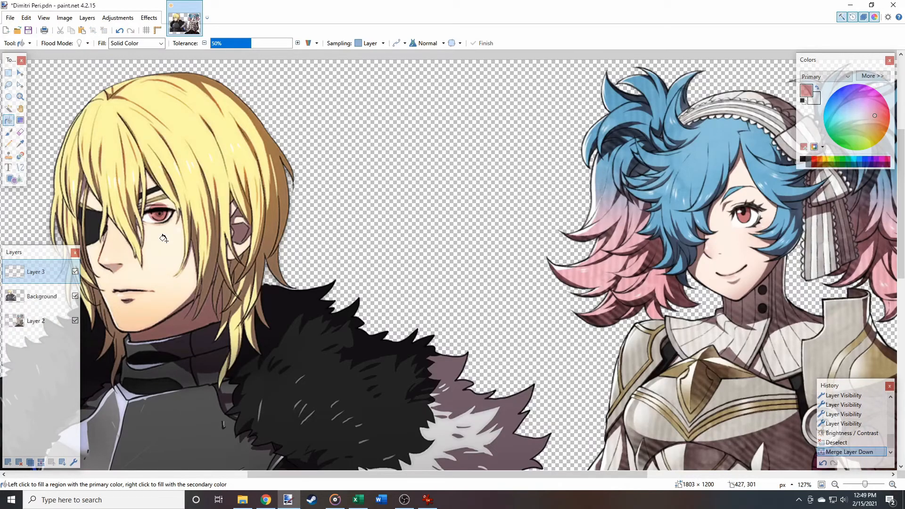
Hide and show Layer 3 to compare the red eye with the original blue one
{"action": "scroll", "coordinate": [165, 240], "scroll_direction": "up", "scroll_amount": 5}
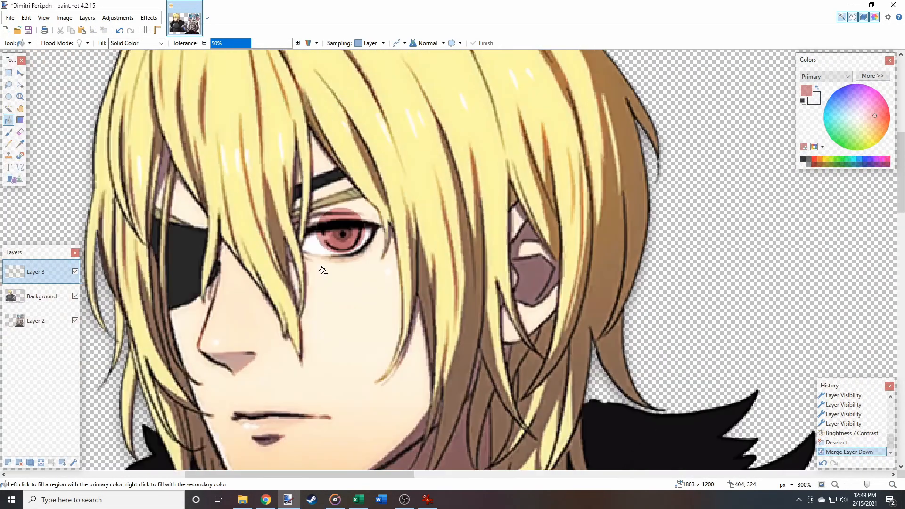
{"action": "scroll", "coordinate": [323, 271], "scroll_direction": "up", "scroll_amount": 1}
{"action": "left_click", "coordinate": [75, 272]}
{"action": "left_click", "coordinate": [75, 272]}
{"action": "left_click", "coordinate": [76, 272]}
{"action": "left_click", "coordinate": [75, 272]}
{"action": "left_click", "coordinate": [75, 273]}
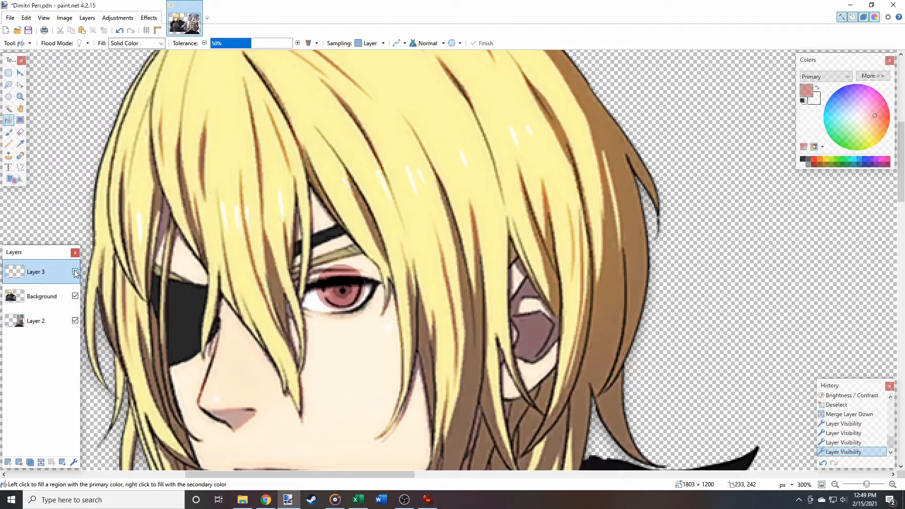
Erase the red spill above the upper eyelid on Layer 3, using the Eraser with a brush width of 10
{"action": "left_click", "coordinate": [20, 132]}
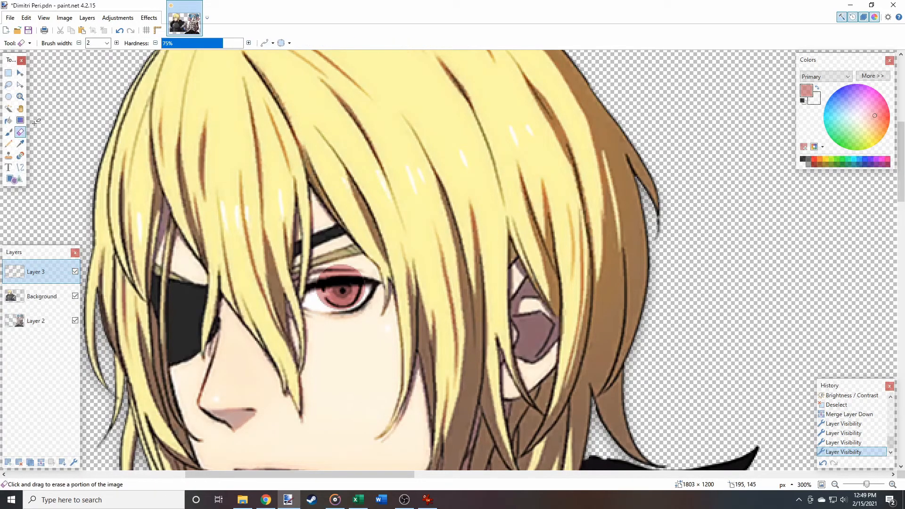
{"action": "left_click", "coordinate": [116, 43]}
{"action": "left_click", "coordinate": [117, 42]}
{"action": "left_click", "coordinate": [117, 43]}
{"action": "left_click", "coordinate": [117, 43]}
{"action": "left_click", "coordinate": [117, 43]}
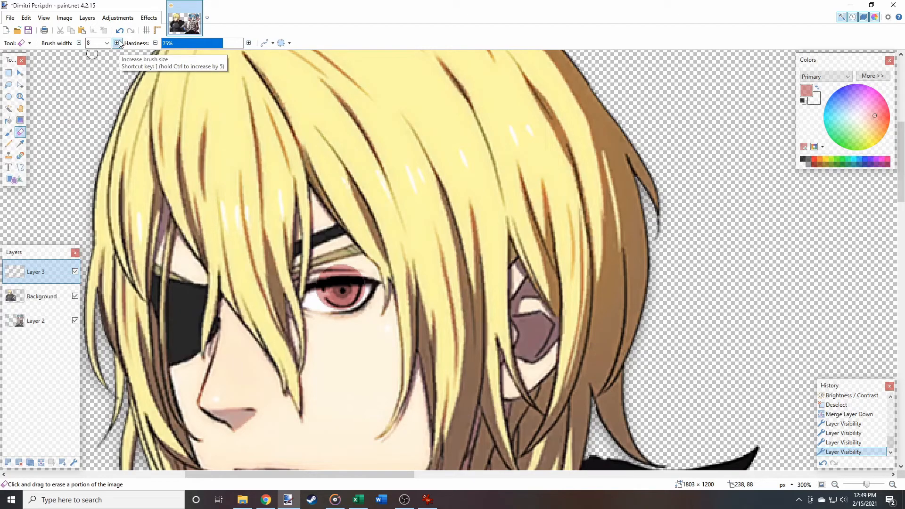
{"action": "left_click", "coordinate": [117, 43]}
{"action": "scroll", "coordinate": [313, 263], "scroll_direction": "down", "scroll_amount": 1}
{"action": "scroll", "coordinate": [351, 212], "scroll_direction": "up", "scroll_amount": 5}
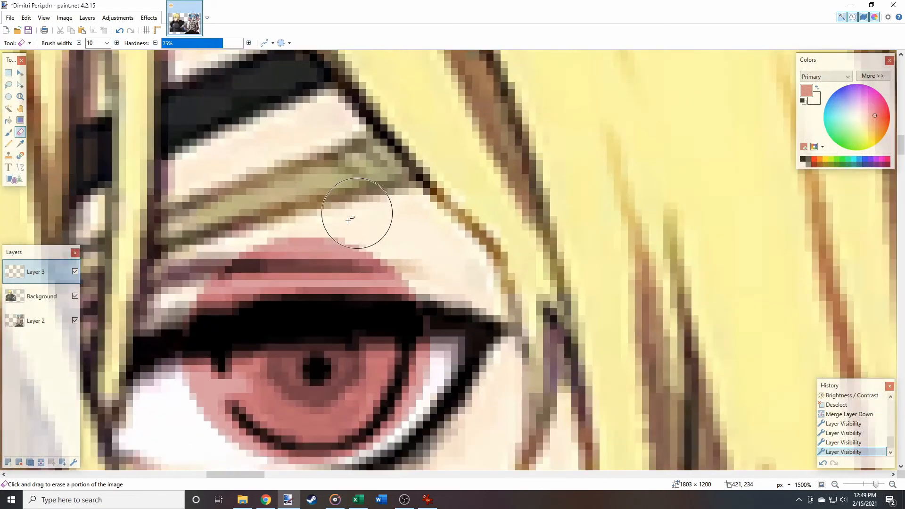
{"action": "mouse_move", "coordinate": [189, 320]}
{"action": "left_mouse_down"}
{"action": "mouse_move", "coordinate": [255, 298]}
{"action": "mouse_move", "coordinate": [367, 292]}
{"action": "left_mouse_up"}
{"action": "key", "text": "ctrl+z"}
{"action": "mouse_move", "coordinate": [203, 306]}
{"action": "left_mouse_down"}
{"action": "mouse_move", "coordinate": [317, 289]}
{"action": "mouse_move", "coordinate": [442, 293]}
{"action": "mouse_move", "coordinate": [429, 299]}
{"action": "mouse_move", "coordinate": [431, 287]}
{"action": "mouse_move", "coordinate": [350, 246]}
{"action": "left_mouse_up"}
{"action": "scroll", "coordinate": [351, 245], "scroll_direction": "down", "scroll_amount": 15}
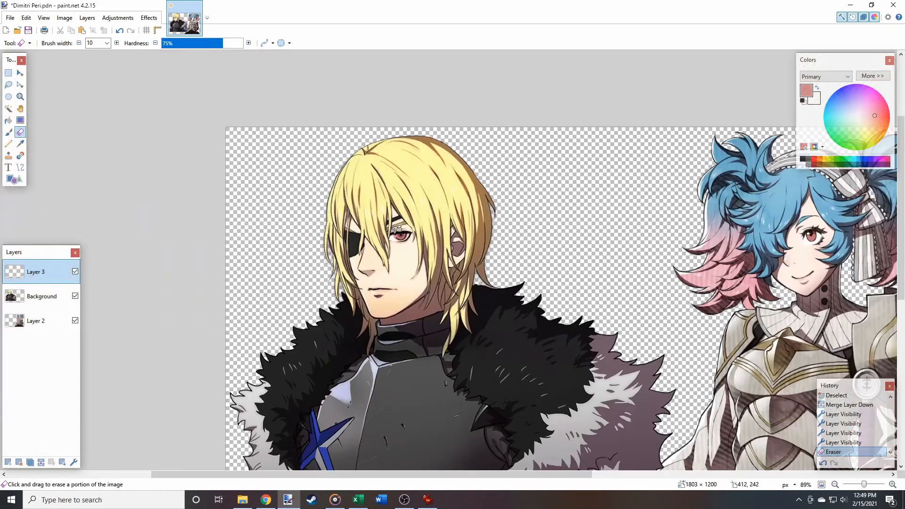
Erase the red spill around the outside of the iris on Layer 3 and check it against the original eye
{"action": "scroll", "coordinate": [509, 299], "scroll_direction": "left", "scroll_amount": 5}
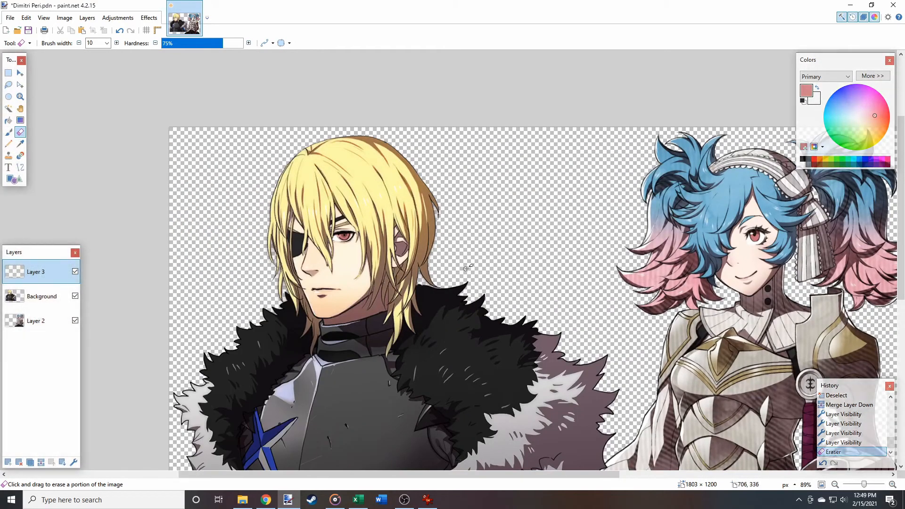
{"action": "scroll", "coordinate": [467, 268], "scroll_direction": "right", "scroll_amount": 4}
{"action": "scroll", "coordinate": [281, 219], "scroll_direction": "up", "scroll_amount": 5}
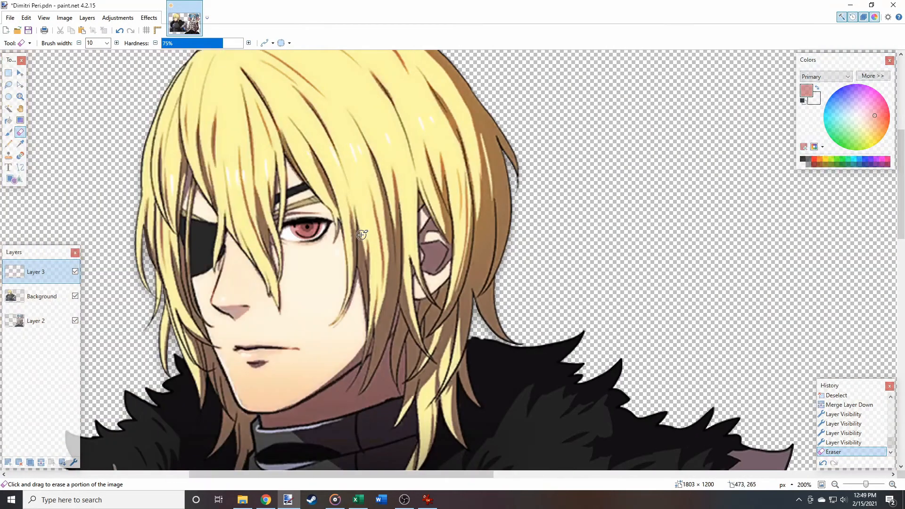
{"action": "scroll", "coordinate": [280, 219], "scroll_direction": "up", "scroll_amount": 8}
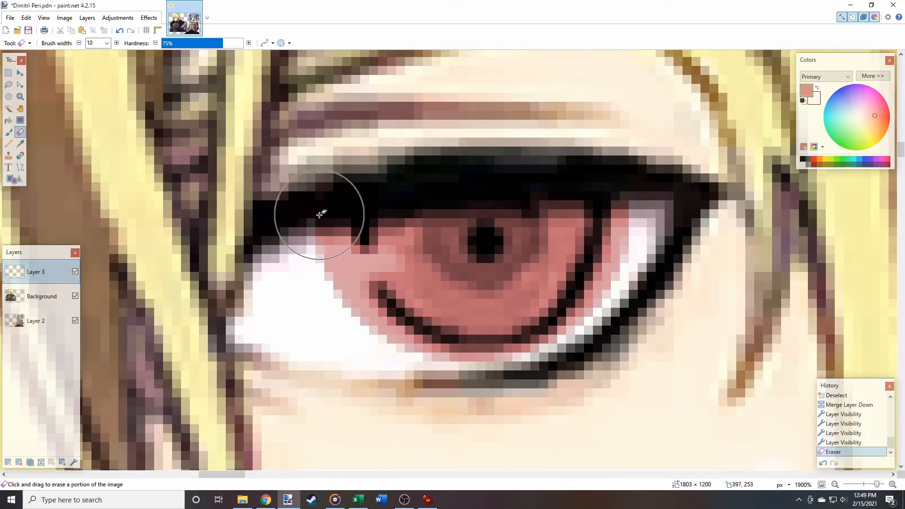
{"action": "mouse_move", "coordinate": [313, 226]}
{"action": "left_mouse_down"}
{"action": "mouse_move", "coordinate": [329, 308]}
{"action": "mouse_move", "coordinate": [369, 352]}
{"action": "mouse_move", "coordinate": [430, 392]}
{"action": "mouse_move", "coordinate": [499, 397]}
{"action": "mouse_move", "coordinate": [556, 382]}
{"action": "mouse_move", "coordinate": [608, 349]}
{"action": "mouse_move", "coordinate": [596, 353]}
{"action": "mouse_move", "coordinate": [613, 335]}
{"action": "mouse_move", "coordinate": [650, 192]}
{"action": "mouse_move", "coordinate": [658, 241]}
{"action": "left_mouse_up"}
{"action": "scroll", "coordinate": [374, 364], "scroll_direction": "down", "scroll_amount": 1}
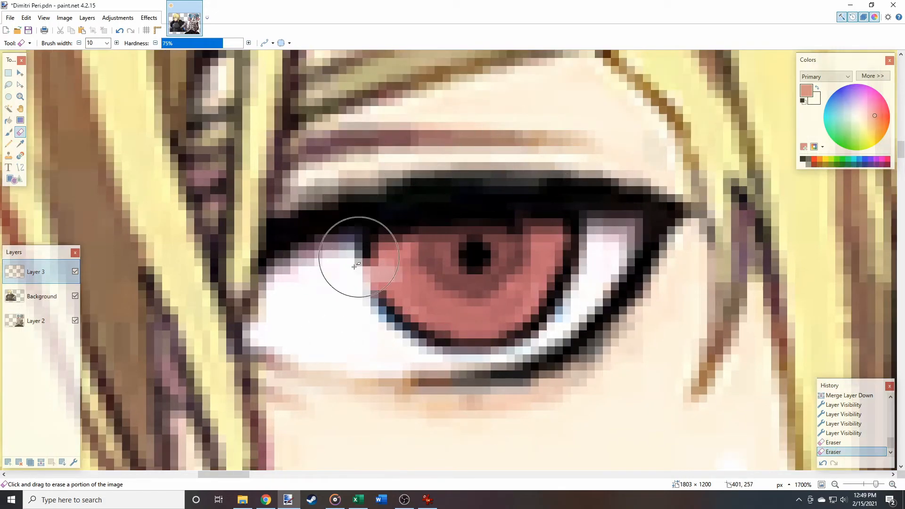
{"action": "scroll", "coordinate": [357, 335], "scroll_direction": "down", "scroll_amount": 3}
{"action": "scroll", "coordinate": [354, 302], "scroll_direction": "up", "scroll_amount": 3}
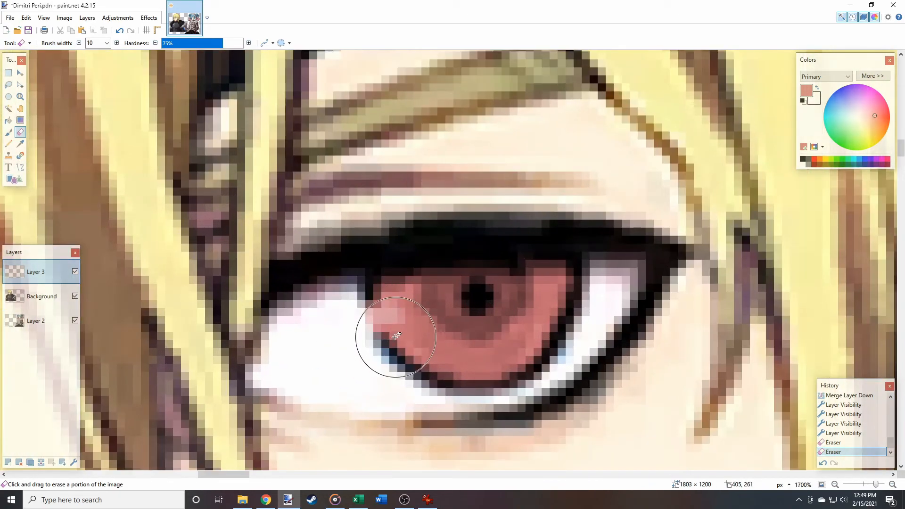
{"action": "left_click", "coordinate": [75, 272]}
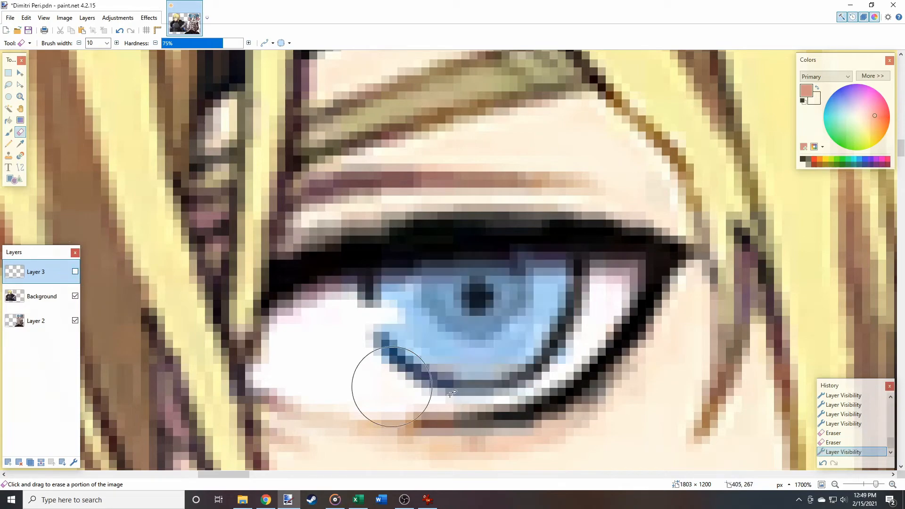
{"action": "left_click", "coordinate": [75, 273]}
Reduce the Eraser's brush width to 3 and erase the red covering the white highlight on the iris's edge
{"action": "left_click", "coordinate": [79, 45]}
{"action": "left_click", "coordinate": [79, 45]}
{"action": "left_click", "coordinate": [79, 45]}
{"action": "left_click", "coordinate": [79, 45]}
{"action": "left_click", "coordinate": [79, 45]}
{"action": "left_click", "coordinate": [79, 45]}
{"action": "left_click", "coordinate": [80, 44]}
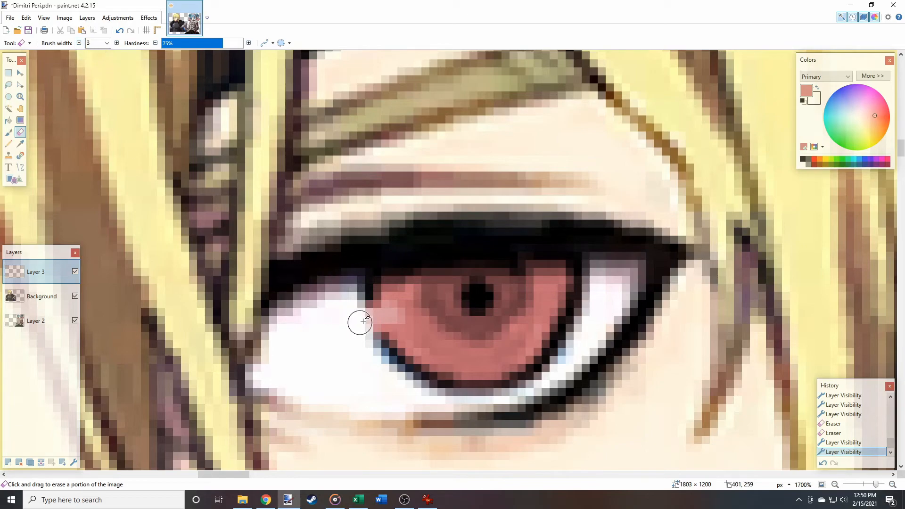
{"action": "scroll", "coordinate": [382, 313], "scroll_direction": "down", "scroll_amount": 3}
{"action": "scroll", "coordinate": [392, 311], "scroll_direction": "up", "scroll_amount": 7}
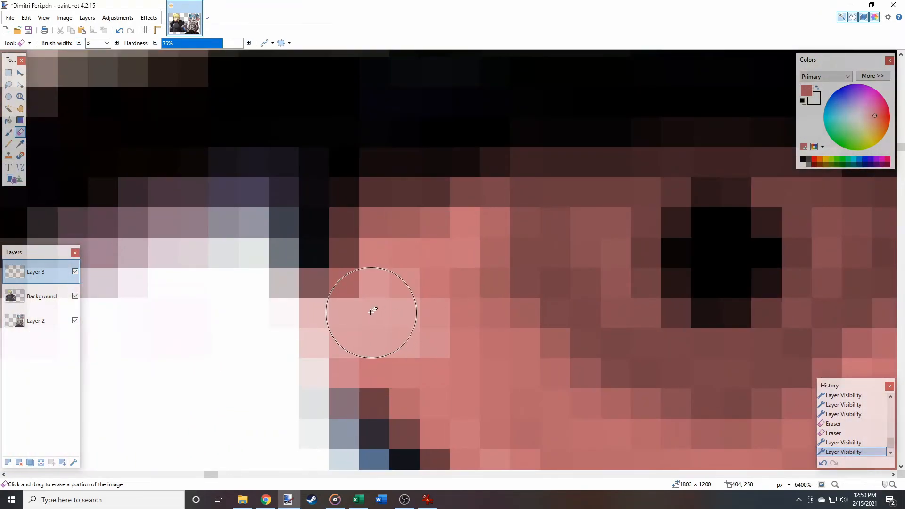
{"action": "left_click", "coordinate": [395, 313]}
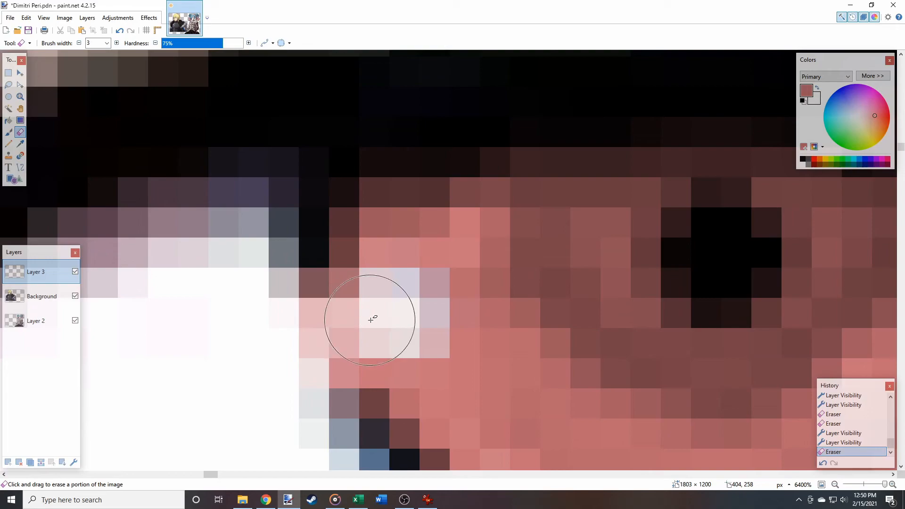
{"action": "left_click", "coordinate": [370, 318]}
{"action": "left_click", "coordinate": [279, 343]}
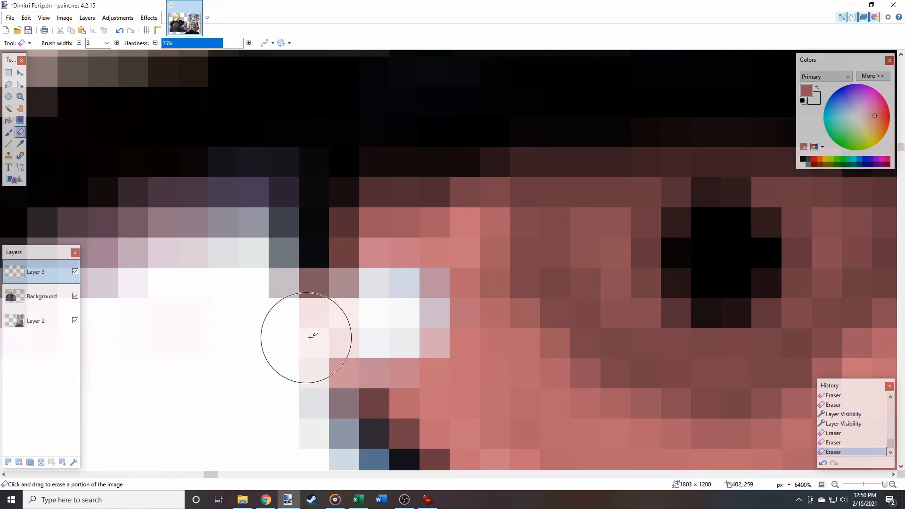
{"action": "left_click", "coordinate": [291, 335]}
{"action": "scroll", "coordinate": [184, 361], "scroll_direction": "down", "scroll_amount": 3}
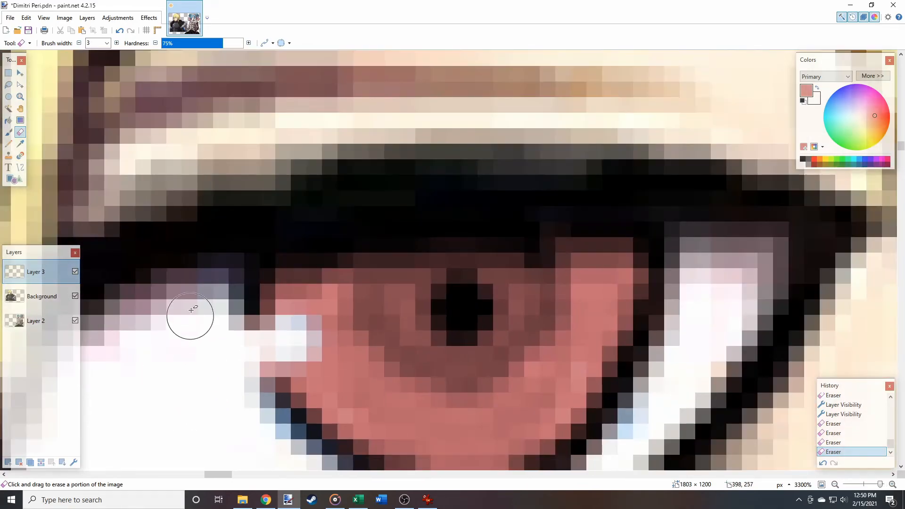
Examine the cleaned-up red eye up close and beside the other character's eye
{"action": "scroll", "coordinate": [302, 329], "scroll_direction": "down", "scroll_amount": 5}
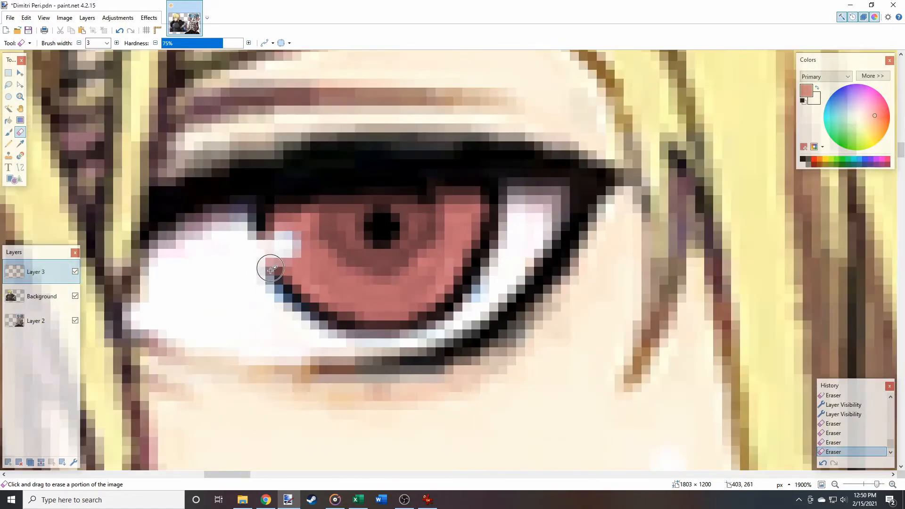
{"action": "scroll", "coordinate": [285, 312], "scroll_direction": "down", "scroll_amount": 6}
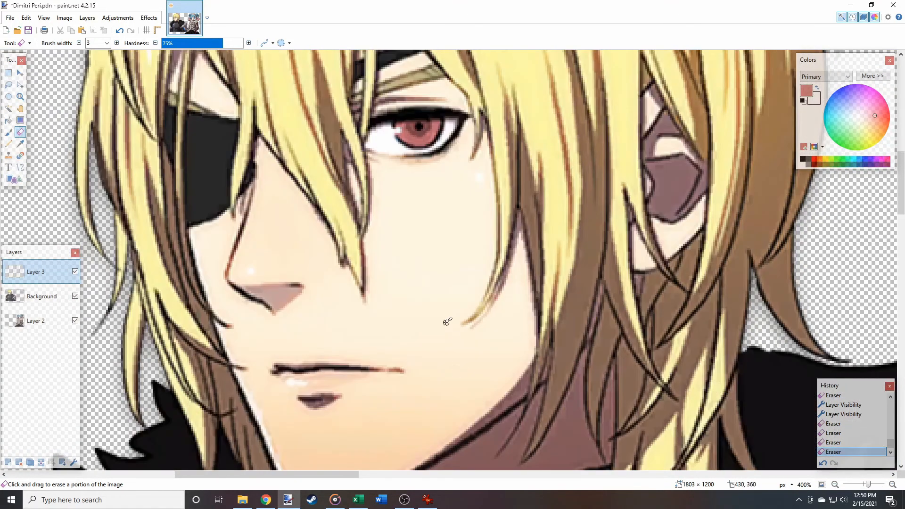
{"action": "scroll", "coordinate": [443, 324], "scroll_direction": "down", "scroll_amount": 2}
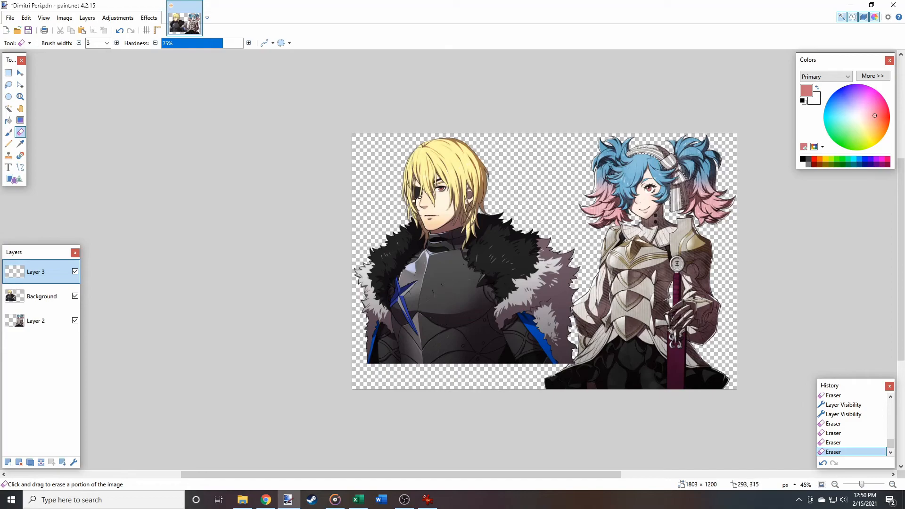
{"action": "scroll", "coordinate": [296, 200], "scroll_direction": "up", "scroll_amount": 4}
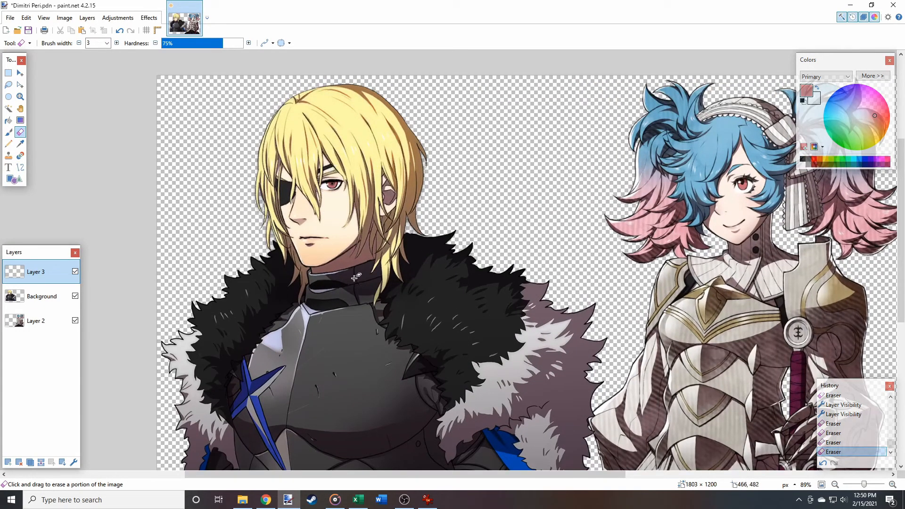
{"action": "scroll", "coordinate": [284, 279], "scroll_direction": "right", "scroll_amount": 2}
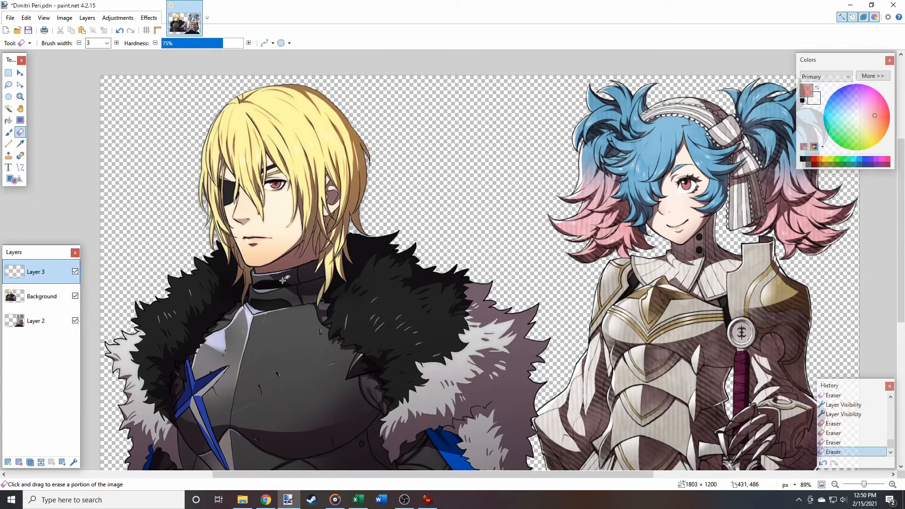
{"action": "scroll", "coordinate": [283, 281], "scroll_direction": "left", "scroll_amount": 1}
{"action": "scroll", "coordinate": [345, 246], "scroll_direction": "right", "scroll_amount": 1}
{"action": "scroll", "coordinate": [593, 223], "scroll_direction": "right", "scroll_amount": 1}
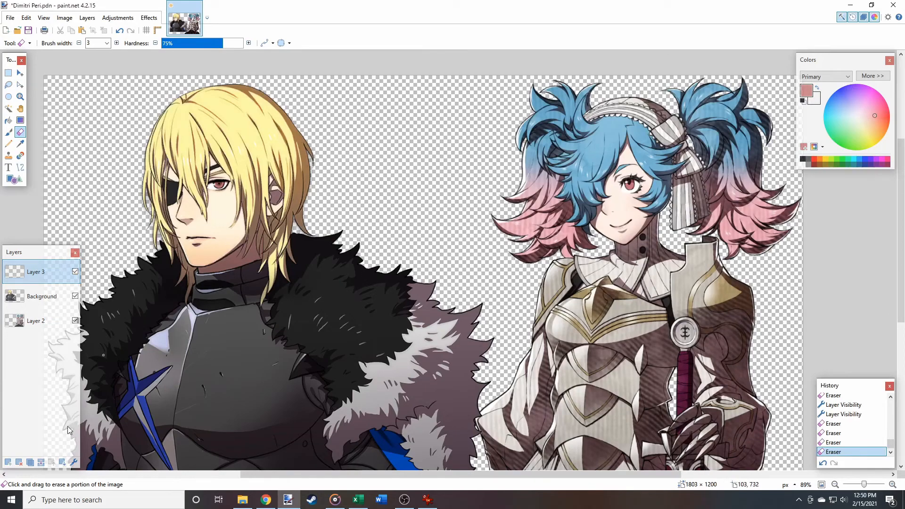
Rename Layer 3 to Eye and save the image
{"action": "left_click", "coordinate": [73, 463]}
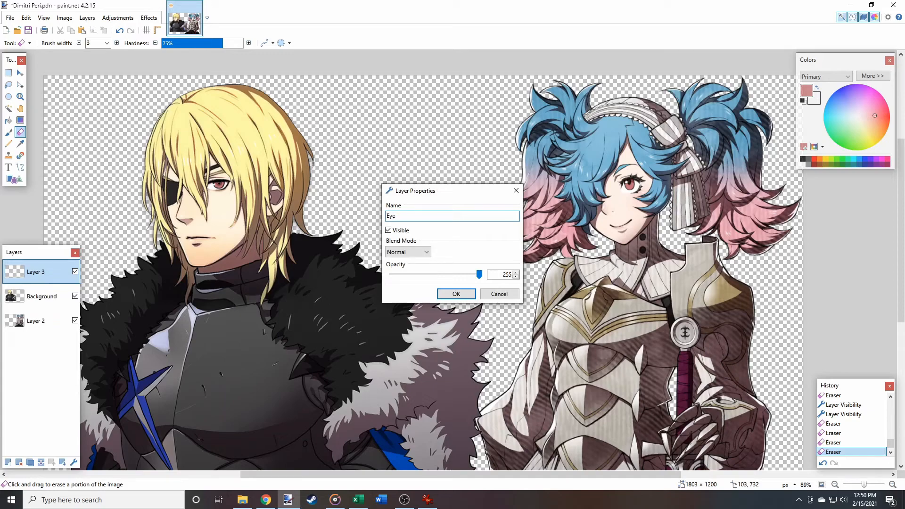
{"action": "type", "text": "Eye"}
{"action": "key", "text": "Return"}
{"action": "key", "text": "ctrl+s"}
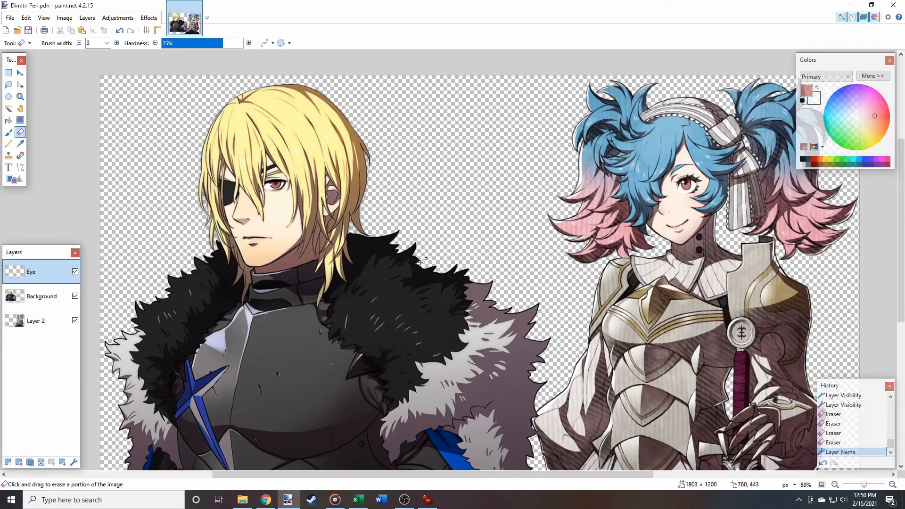
{"action": "scroll", "coordinate": [422, 260], "scroll_direction": "down", "scroll_amount": 3}
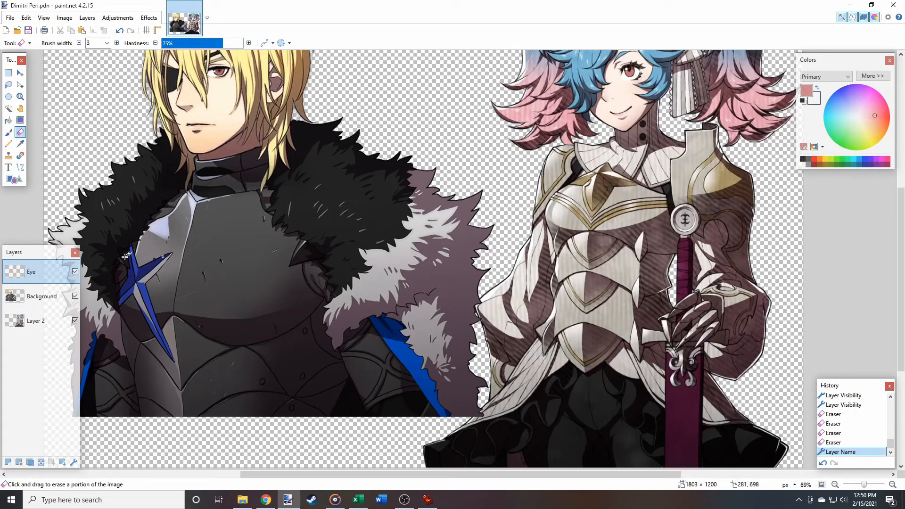
Sample the light grey of the other character's shoulder armour from Layer 2 with the Color Picker, and make Background the active layer
{"action": "left_click", "coordinate": [42, 296]}
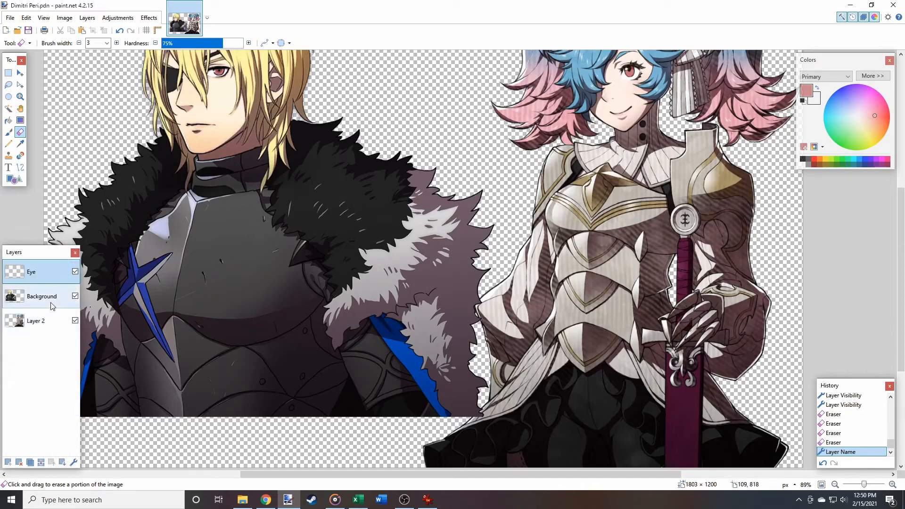
{"action": "left_click", "coordinate": [36, 321]}
{"action": "left_click", "coordinate": [20, 144]}
{"action": "scroll", "coordinate": [551, 172], "scroll_direction": "up", "scroll_amount": 7}
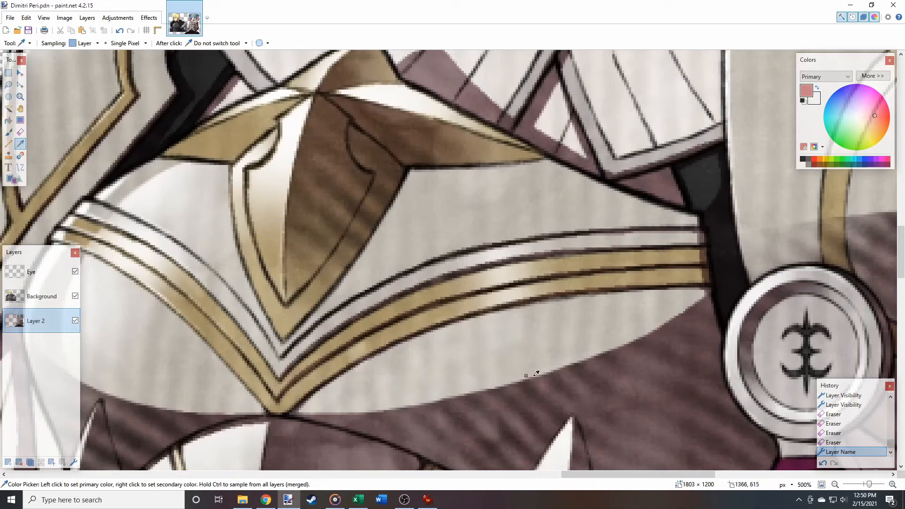
{"action": "scroll", "coordinate": [517, 199], "scroll_direction": "right", "scroll_amount": 3}
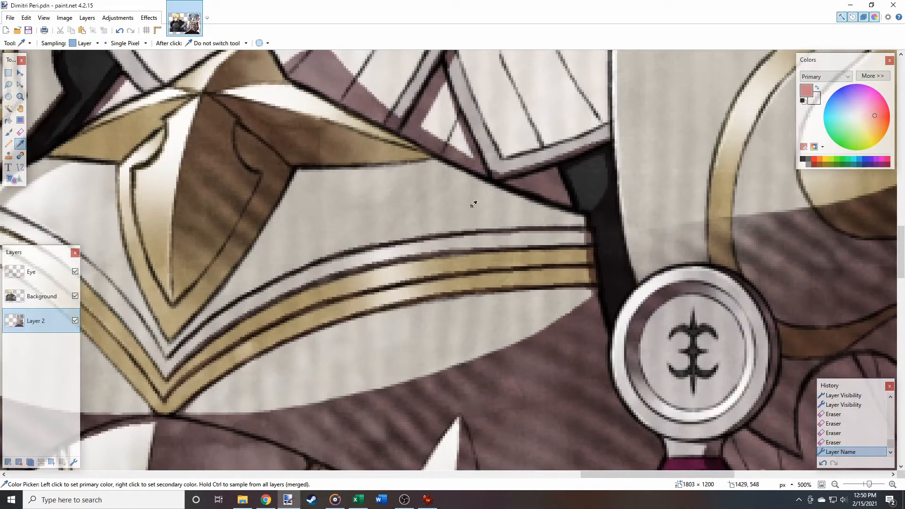
{"action": "scroll", "coordinate": [613, 198], "scroll_direction": "right", "scroll_amount": 3}
{"action": "scroll", "coordinate": [597, 202], "scroll_direction": "up", "scroll_amount": 2}
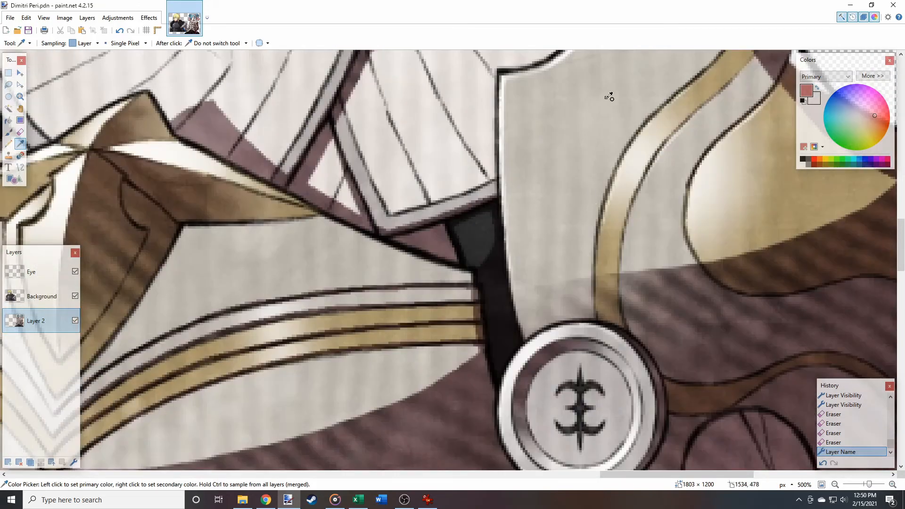
{"action": "scroll", "coordinate": [609, 97], "scroll_direction": "up", "scroll_amount": 4}
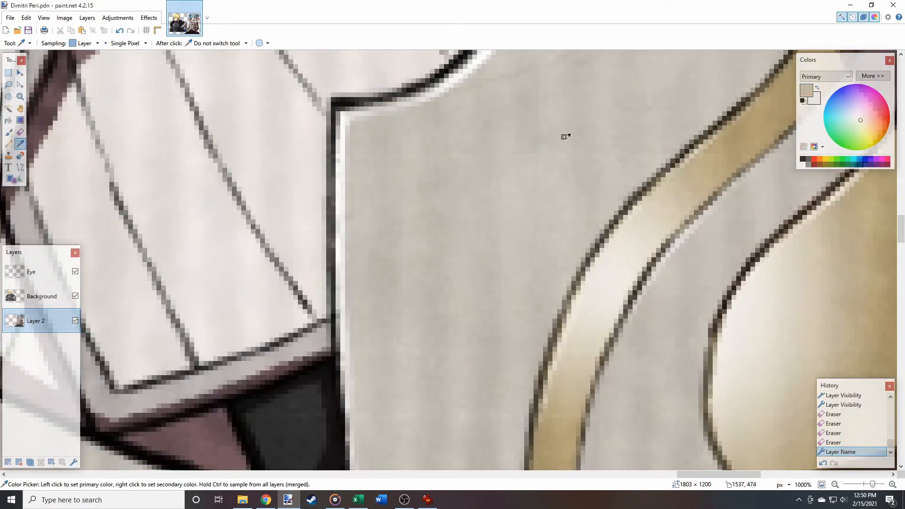
{"action": "scroll", "coordinate": [629, 203], "scroll_direction": "down", "scroll_amount": 8}
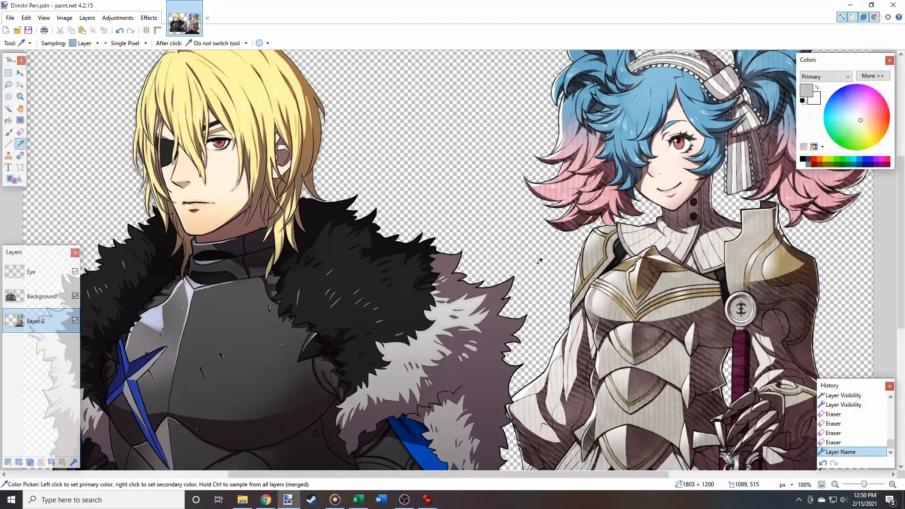
{"action": "scroll", "coordinate": [358, 270], "scroll_direction": "down", "scroll_amount": 3}
{"action": "scroll", "coordinate": [254, 235], "scroll_direction": "down", "scroll_amount": 4}
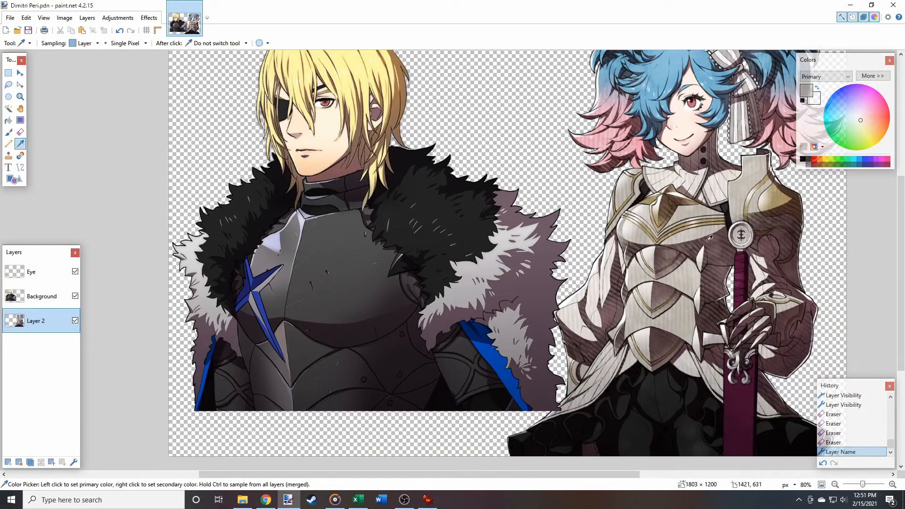
{"action": "left_click", "coordinate": [33, 297]}
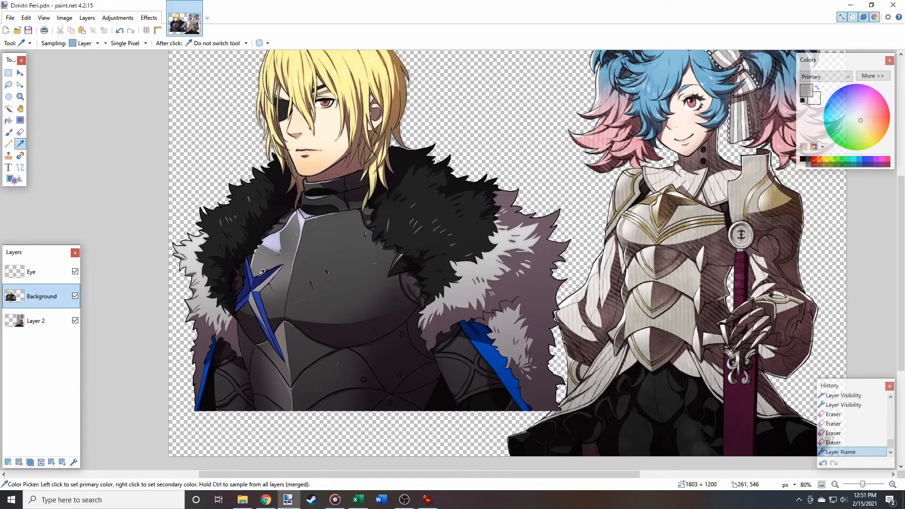
{"action": "left_click", "coordinate": [8, 109]}
{"action": "left_click", "coordinate": [337, 281]}
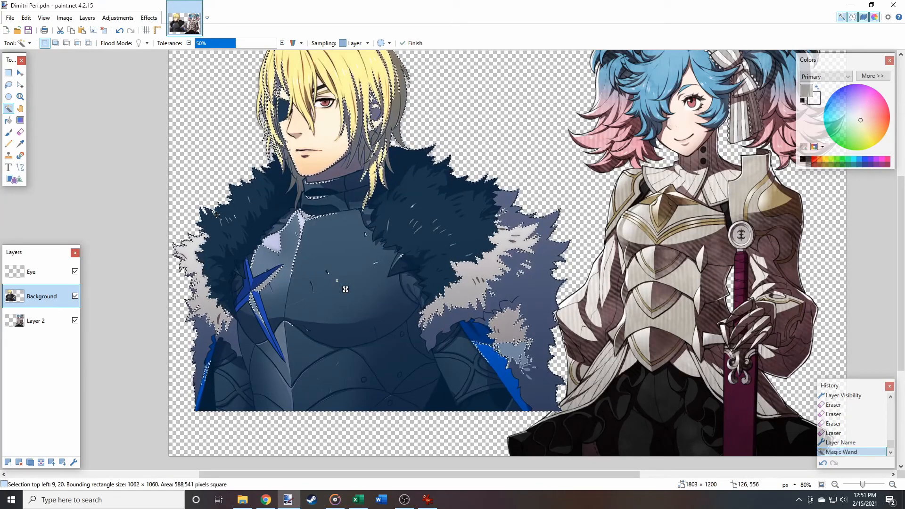
{"action": "key", "text": "ctrl+d"}
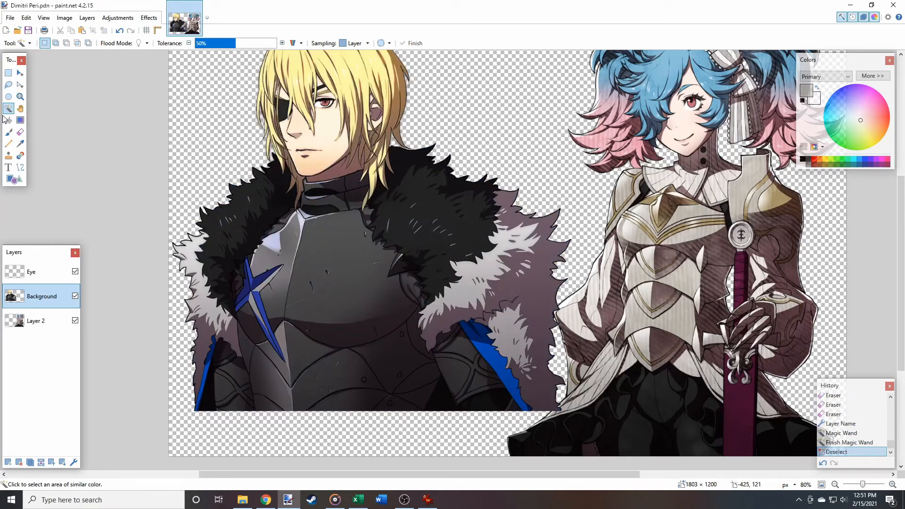
Lasso-select the dark arm armour with the crossed straps beside the blue cape edge on the Background layer
{"action": "left_click", "coordinate": [9, 85]}
{"action": "scroll", "coordinate": [196, 390], "scroll_direction": "up", "scroll_amount": 6}
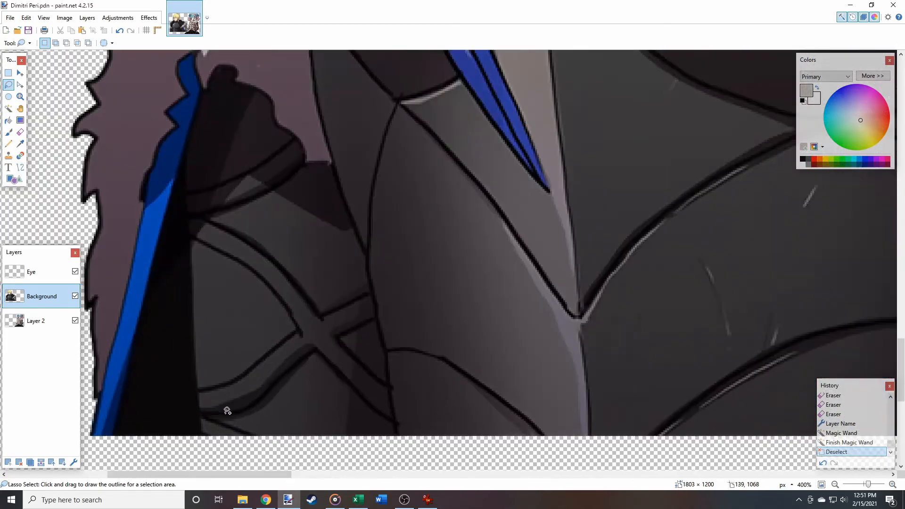
{"action": "left_click_drag", "start_coordinate": [178, 302], "coordinate": [175, 197]}
{"action": "mouse_move", "coordinate": [173, 149]}
{"action": "left_mouse_down"}
{"action": "mouse_move", "coordinate": [177, 87]}
{"action": "mouse_move", "coordinate": [217, 59]}
{"action": "mouse_move", "coordinate": [273, 76]}
{"action": "mouse_move", "coordinate": [345, 121]}
{"action": "mouse_move", "coordinate": [430, 283]}
{"action": "mouse_move", "coordinate": [462, 428]}
{"action": "mouse_move", "coordinate": [194, 438]}
{"action": "left_mouse_up"}
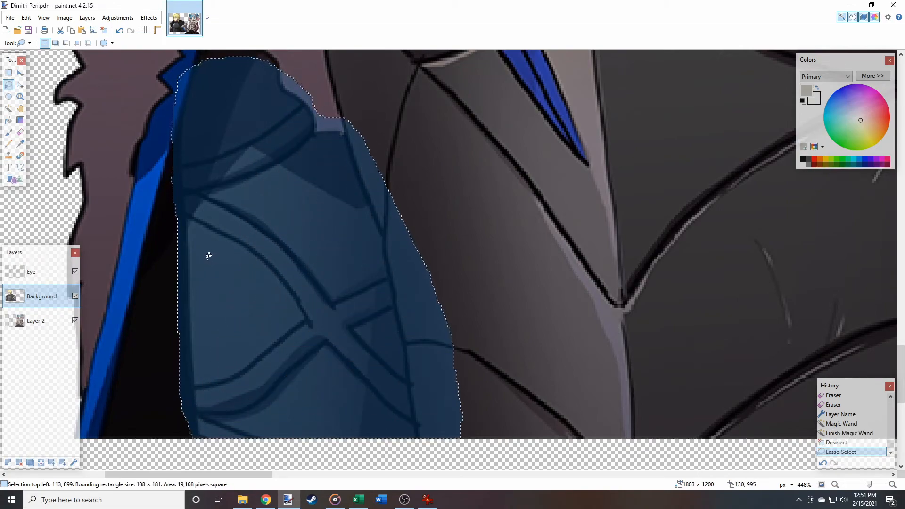
Add the top of the arm armour and the dark side plates below the fur to the lasso selection
{"action": "scroll", "coordinate": [152, 227], "scroll_direction": "up", "scroll_amount": 3}
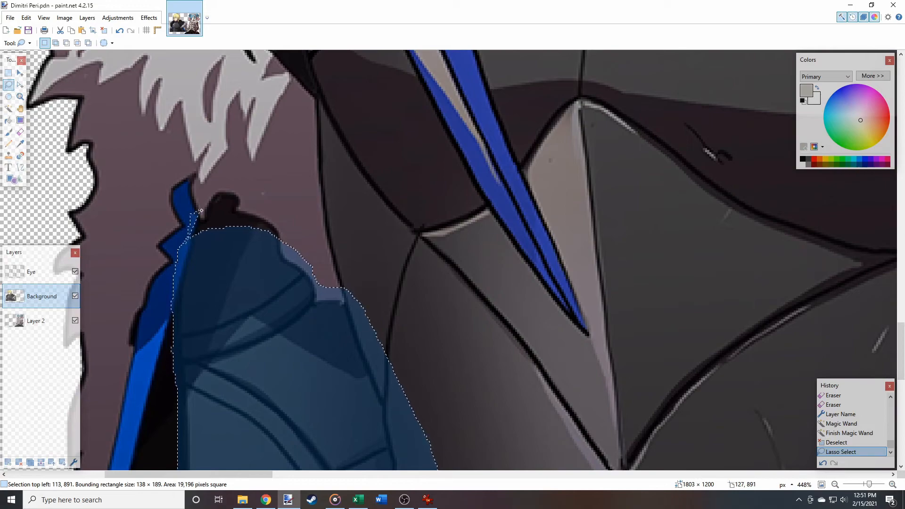
{"action": "mouse_move", "coordinate": [223, 180]}
{"action": "left_mouse_down"}
{"action": "mouse_move", "coordinate": [242, 184]}
{"action": "mouse_move", "coordinate": [288, 243]}
{"action": "left_mouse_up"}
{"action": "mouse_move", "coordinate": [325, 178]}
{"action": "left_mouse_down"}
{"action": "mouse_move", "coordinate": [363, 163]}
{"action": "mouse_move", "coordinate": [456, 311]}
{"action": "mouse_move", "coordinate": [353, 296]}
{"action": "left_mouse_up"}
{"action": "mouse_move", "coordinate": [325, 268]}
{"action": "left_mouse_down"}
{"action": "mouse_move", "coordinate": [305, 87]}
{"action": "mouse_move", "coordinate": [389, 84]}
{"action": "mouse_move", "coordinate": [442, 208]}
{"action": "mouse_move", "coordinate": [478, 364]}
{"action": "left_mouse_up"}
Extend the lasso selection over the armour along the lower-left edge of the blue star emblem down to its bottom tip
{"action": "scroll", "coordinate": [329, 258], "scroll_direction": "up", "scroll_amount": 3, "text": "ctrl"}
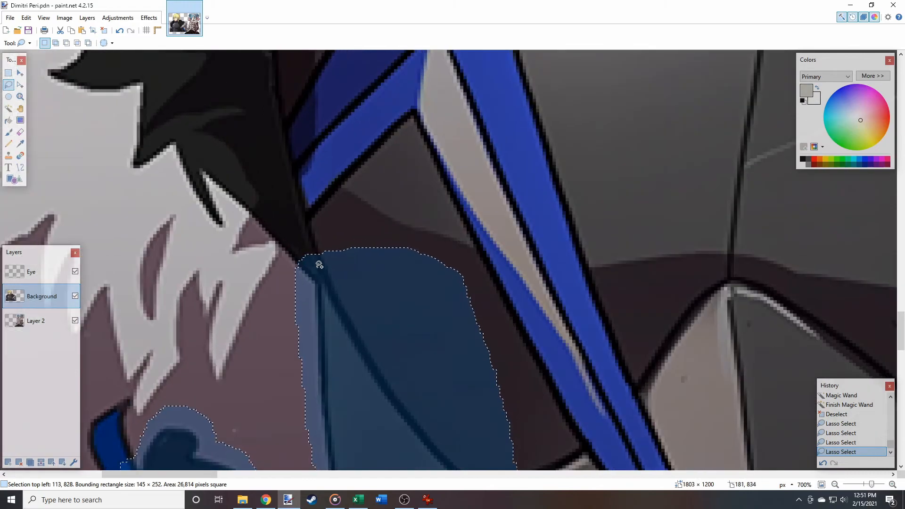
{"action": "mouse_move", "coordinate": [301, 200]}
{"action": "left_mouse_down"}
{"action": "mouse_move", "coordinate": [382, 114]}
{"action": "mouse_move", "coordinate": [416, 102]}
{"action": "mouse_move", "coordinate": [436, 107]}
{"action": "mouse_move", "coordinate": [533, 280]}
{"action": "mouse_move", "coordinate": [561, 376]}
{"action": "mouse_move", "coordinate": [489, 377]}
{"action": "left_mouse_up"}
{"action": "scroll", "coordinate": [267, 300], "scroll_direction": "right", "scroll_amount": 5}
{"action": "scroll", "coordinate": [267, 300], "scroll_direction": "down", "scroll_amount": 3, "text": "ctrl"}
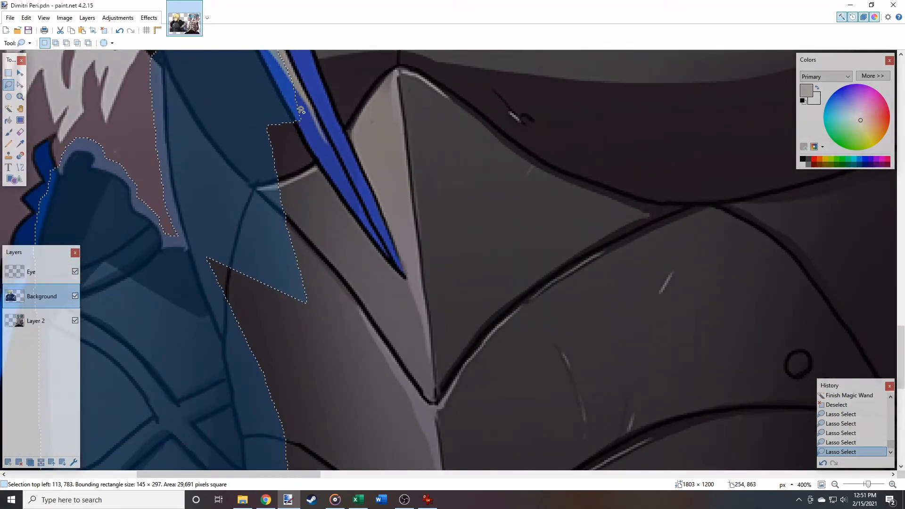
{"action": "mouse_move", "coordinate": [344, 187]}
{"action": "left_mouse_down"}
{"action": "mouse_move", "coordinate": [412, 293]}
{"action": "mouse_move", "coordinate": [372, 307]}
{"action": "mouse_move", "coordinate": [292, 270]}
{"action": "mouse_move", "coordinate": [267, 232]}
{"action": "mouse_move", "coordinate": [248, 133]}
{"action": "mouse_move", "coordinate": [260, 222]}
{"action": "left_mouse_up"}
{"action": "scroll", "coordinate": [260, 222], "scroll_direction": "up", "scroll_amount": 6, "text": "ctrl"}
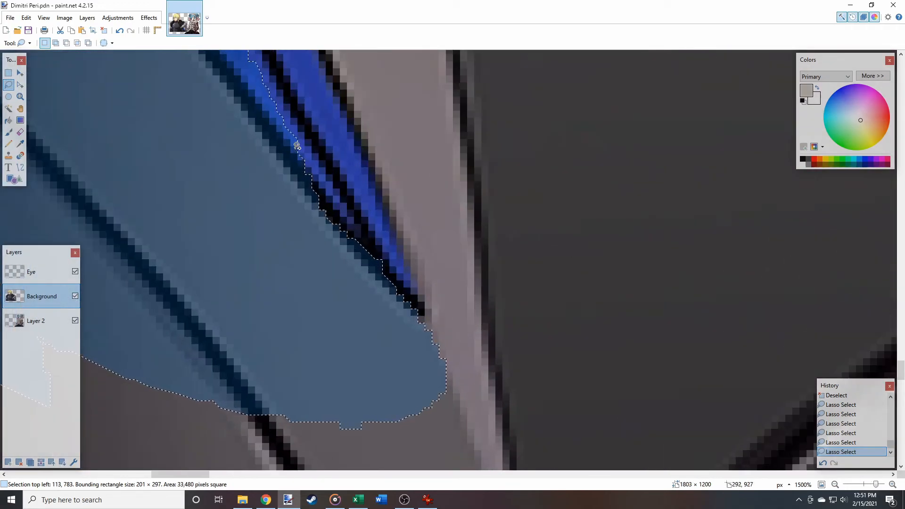
{"action": "mouse_move", "coordinate": [336, 188]}
{"action": "left_mouse_down"}
{"action": "mouse_move", "coordinate": [404, 299]}
{"action": "mouse_move", "coordinate": [442, 340]}
{"action": "mouse_move", "coordinate": [372, 359]}
{"action": "left_mouse_up"}
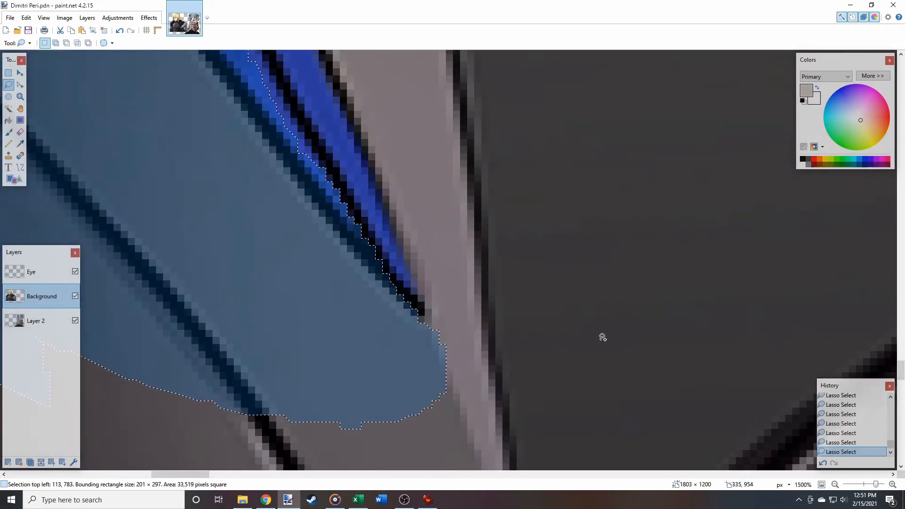
{"action": "scroll", "coordinate": [534, 350], "scroll_direction": "down", "scroll_amount": 3, "text": "ctrl"}
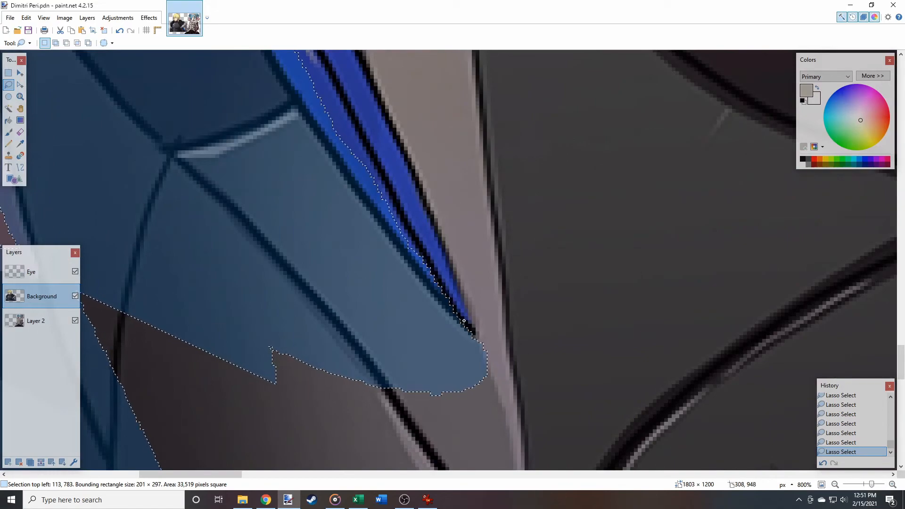
Add the armour along the right edge of the emblem's long lower spike, from its tip up to the star's centre
{"action": "mouse_move", "coordinate": [394, 175]}
{"action": "left_mouse_down"}
{"action": "mouse_move", "coordinate": [446, 103]}
{"action": "mouse_move", "coordinate": [609, 238]}
{"action": "mouse_move", "coordinate": [607, 300]}
{"action": "mouse_move", "coordinate": [530, 371]}
{"action": "left_mouse_up"}
{"action": "scroll", "coordinate": [510, 289], "scroll_direction": "up", "scroll_amount": 5}
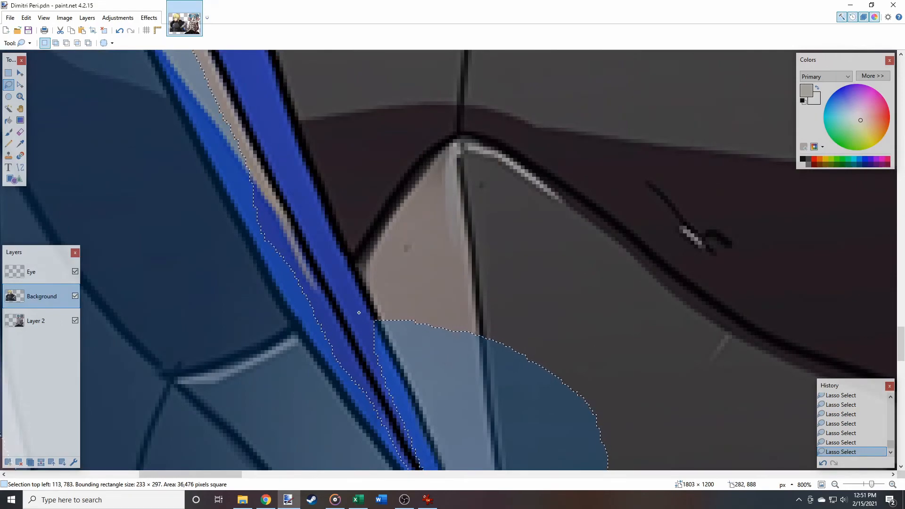
{"action": "mouse_move", "coordinate": [300, 180]}
{"action": "left_mouse_down"}
{"action": "mouse_move", "coordinate": [289, 84]}
{"action": "mouse_move", "coordinate": [598, 340]}
{"action": "mouse_move", "coordinate": [509, 373]}
{"action": "left_mouse_up"}
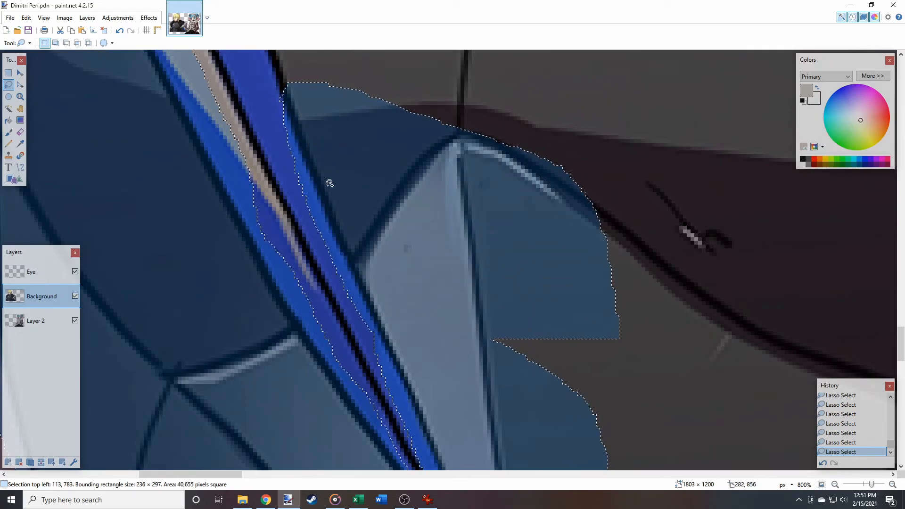
{"action": "scroll", "coordinate": [330, 183], "scroll_direction": "down", "scroll_amount": 3}
{"action": "scroll", "coordinate": [284, 352], "scroll_direction": "up", "scroll_amount": 3}
{"action": "mouse_move", "coordinate": [312, 365]}
{"action": "left_mouse_down"}
{"action": "mouse_move", "coordinate": [232, 166]}
{"action": "mouse_move", "coordinate": [246, 123]}
{"action": "mouse_move", "coordinate": [294, 83]}
{"action": "mouse_move", "coordinate": [365, 92]}
{"action": "mouse_move", "coordinate": [475, 353]}
{"action": "left_mouse_up"}
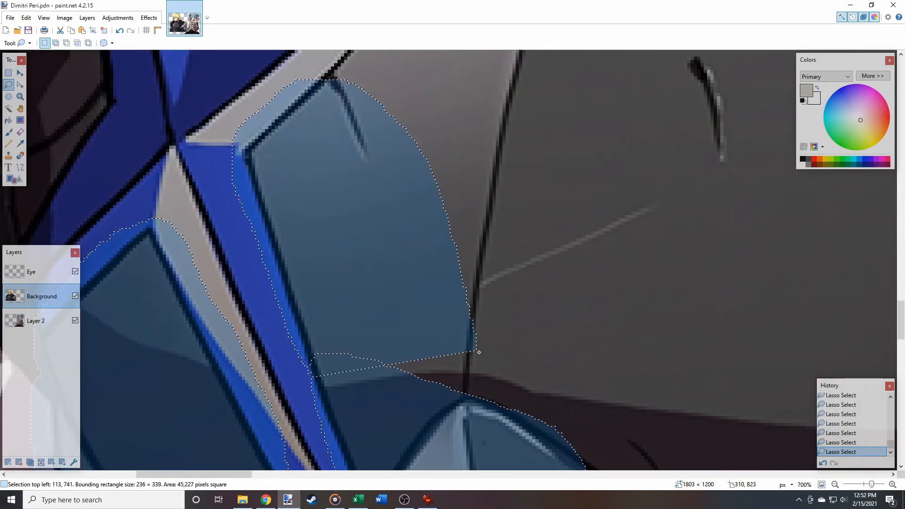
Add the chest armour below and above the emblem's upper-right spike to the lasso selection
{"action": "scroll", "coordinate": [400, 289], "scroll_direction": "up", "scroll_amount": 5}
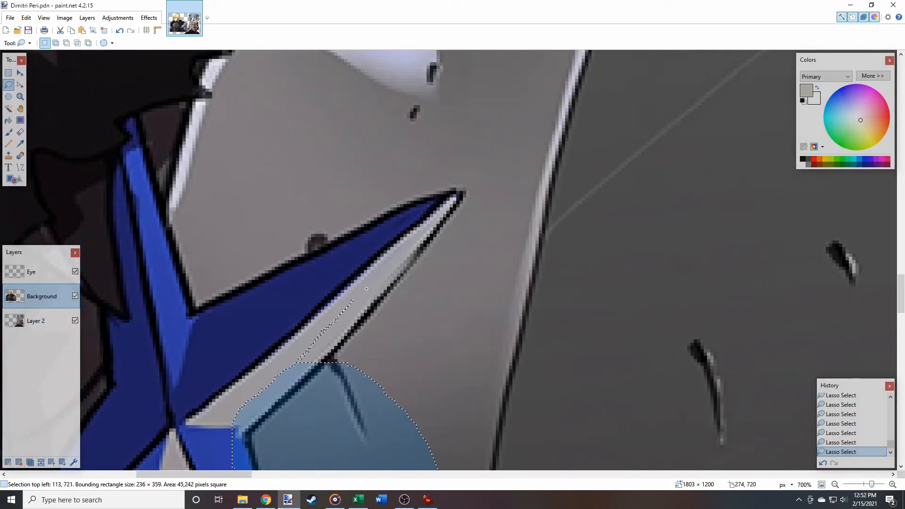
{"action": "mouse_move", "coordinate": [447, 203]}
{"action": "left_mouse_down"}
{"action": "mouse_move", "coordinate": [571, 330]}
{"action": "mouse_move", "coordinate": [548, 428]}
{"action": "left_mouse_up"}
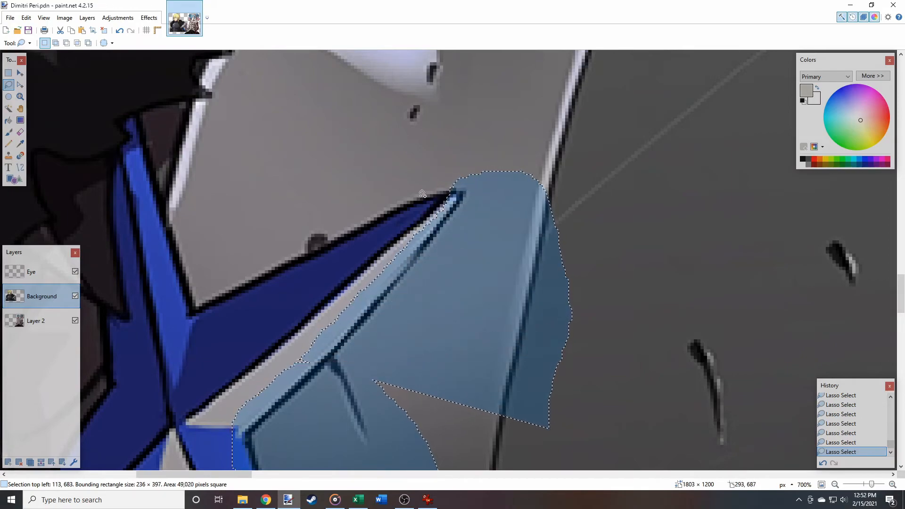
{"action": "mouse_move", "coordinate": [448, 203]}
{"action": "left_mouse_down"}
{"action": "mouse_move", "coordinate": [236, 316]}
{"action": "mouse_move", "coordinate": [184, 326]}
{"action": "mouse_move", "coordinate": [166, 307]}
{"action": "mouse_move", "coordinate": [143, 229]}
{"action": "mouse_move", "coordinate": [139, 108]}
{"action": "mouse_move", "coordinate": [220, 132]}
{"action": "mouse_move", "coordinate": [375, 155]}
{"action": "mouse_move", "coordinate": [501, 150]}
{"action": "mouse_move", "coordinate": [488, 170]}
{"action": "left_mouse_up"}
Add the small dark armour piece between the fur and the left side of the star emblem to the selection
{"action": "scroll", "coordinate": [242, 202], "scroll_direction": "left", "scroll_amount": 5}
{"action": "scroll", "coordinate": [331, 290], "scroll_direction": "down", "scroll_amount": 3}
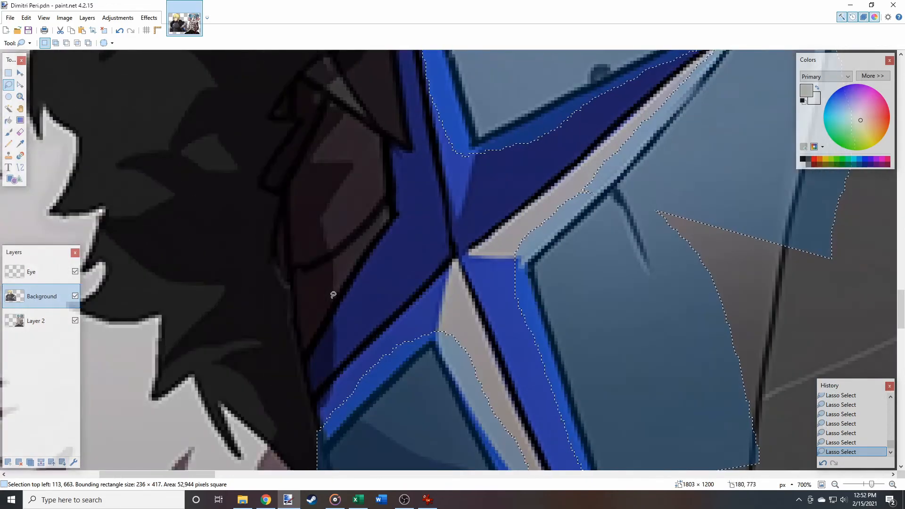
{"action": "scroll", "coordinate": [334, 295], "scroll_direction": "down", "scroll_amount": 4}
{"action": "scroll", "coordinate": [334, 295], "scroll_direction": "up", "scroll_amount": 3}
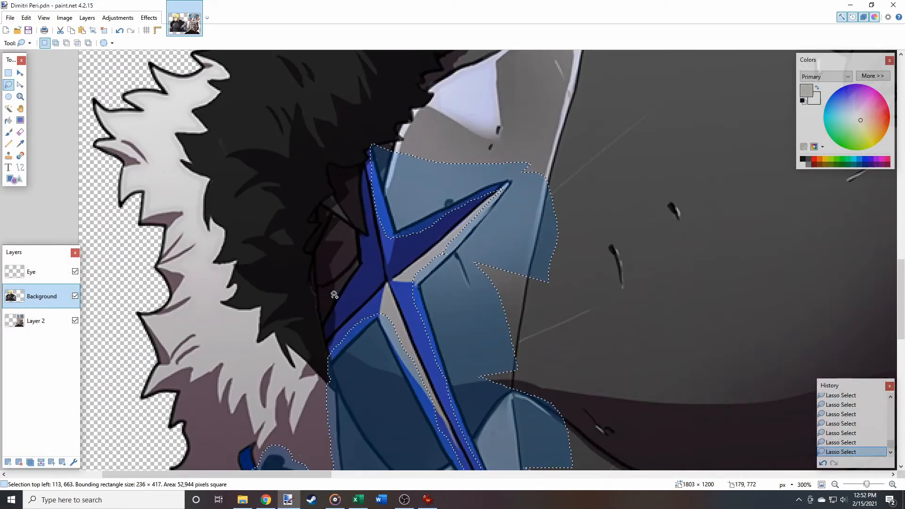
{"action": "scroll", "coordinate": [335, 295], "scroll_direction": "down", "scroll_amount": 4}
{"action": "scroll", "coordinate": [647, 297], "scroll_direction": "up", "scroll_amount": 6}
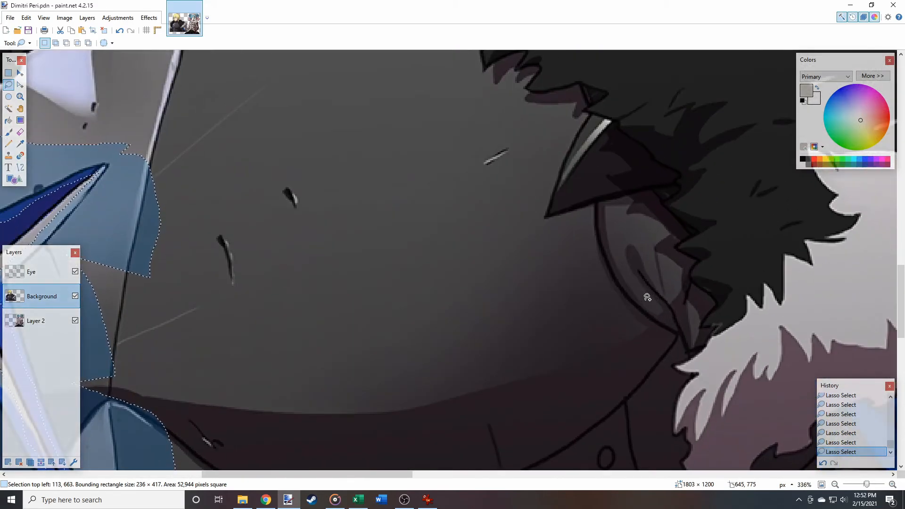
{"action": "scroll", "coordinate": [694, 172], "scroll_direction": "down", "scroll_amount": 6}
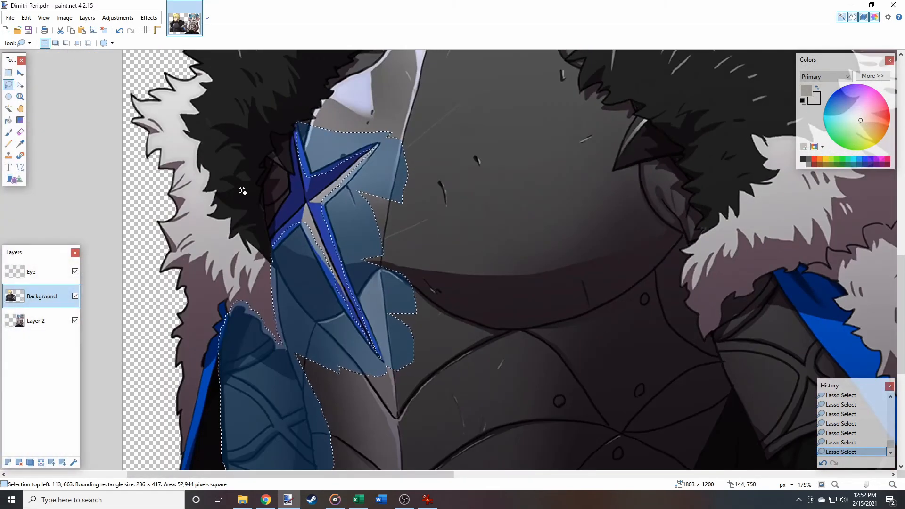
{"action": "scroll", "coordinate": [267, 201], "scroll_direction": "up", "scroll_amount": 7}
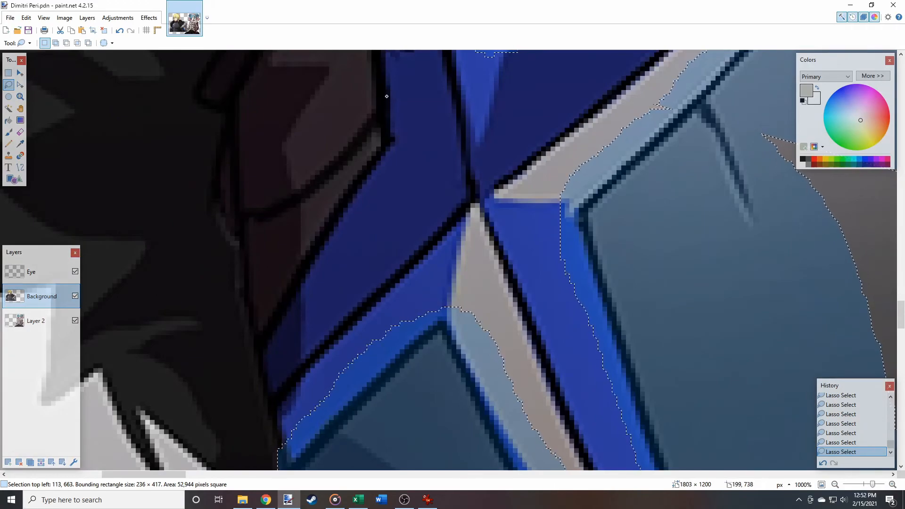
{"action": "mouse_move", "coordinate": [314, 143]}
{"action": "left_mouse_down"}
{"action": "mouse_move", "coordinate": [229, 206]}
{"action": "mouse_move", "coordinate": [225, 288]}
{"action": "mouse_move", "coordinate": [251, 362]}
{"action": "mouse_move", "coordinate": [293, 346]}
{"action": "mouse_move", "coordinate": [398, 136]}
{"action": "left_mouse_up"}
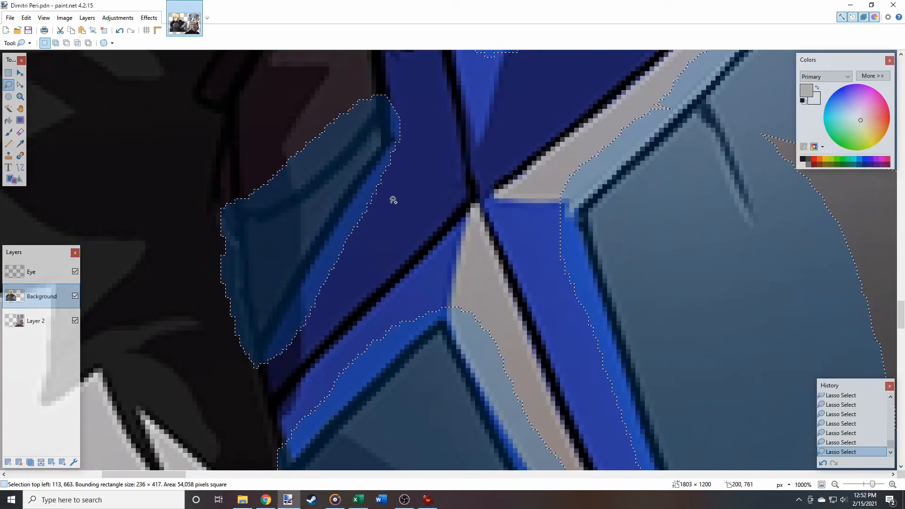
Extend the lasso selection above the star emblem along the fur edge, into the pale highlight on the chest plate
{"action": "scroll", "coordinate": [396, 197], "scroll_direction": "down", "scroll_amount": 4}
{"action": "scroll", "coordinate": [400, 196], "scroll_direction": "up", "scroll_amount": 5}
{"action": "scroll", "coordinate": [264, 330], "scroll_direction": "right", "scroll_amount": 3}
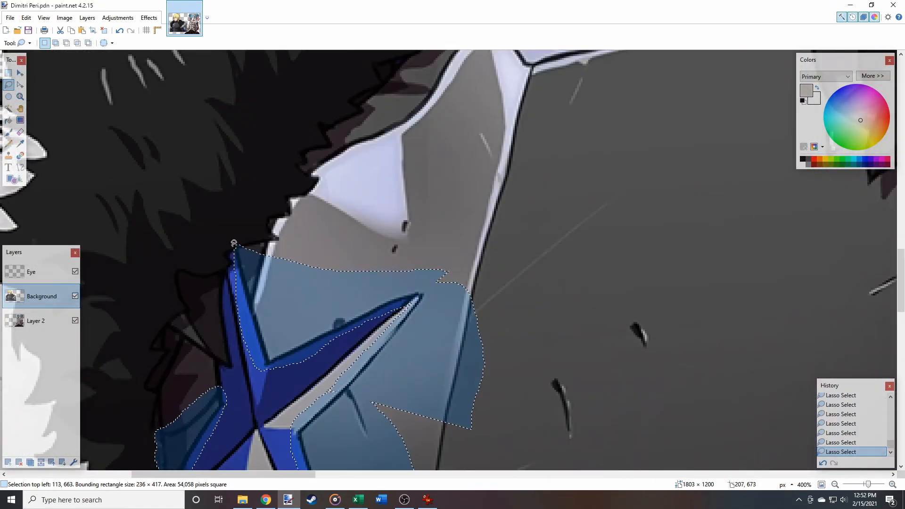
{"action": "scroll", "coordinate": [234, 244], "scroll_direction": "up", "scroll_amount": 3}
{"action": "mouse_move", "coordinate": [243, 249]}
{"action": "left_mouse_down"}
{"action": "mouse_move", "coordinate": [265, 231]}
{"action": "mouse_move", "coordinate": [296, 224]}
{"action": "mouse_move", "coordinate": [300, 182]}
{"action": "mouse_move", "coordinate": [335, 166]}
{"action": "mouse_move", "coordinate": [375, 126]}
{"action": "mouse_move", "coordinate": [365, 82]}
{"action": "mouse_move", "coordinate": [427, 84]}
{"action": "mouse_move", "coordinate": [491, 109]}
{"action": "mouse_move", "coordinate": [550, 194]}
{"action": "mouse_move", "coordinate": [554, 263]}
{"action": "mouse_move", "coordinate": [624, 299]}
{"action": "mouse_move", "coordinate": [652, 295]}
{"action": "mouse_move", "coordinate": [592, 321]}
{"action": "mouse_move", "coordinate": [374, 309]}
{"action": "left_mouse_up"}
Extend the lasso selection from the pale chest highlight up the jagged fur edge, taking in the trim and adjoining chest plate
{"action": "scroll", "coordinate": [421, 317], "scroll_direction": "up", "scroll_amount": 5}
{"action": "scroll", "coordinate": [334, 314], "scroll_direction": "right", "scroll_amount": 3}
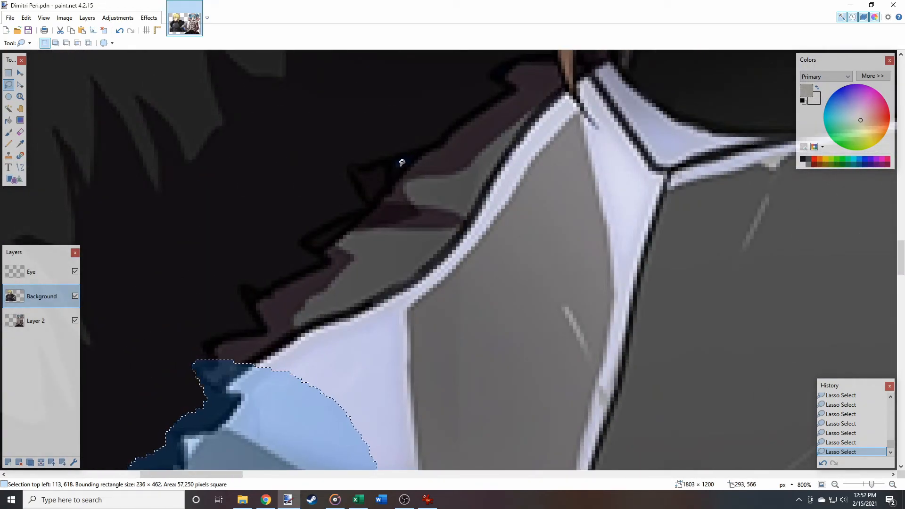
{"action": "scroll", "coordinate": [401, 162], "scroll_direction": "down", "scroll_amount": 5}
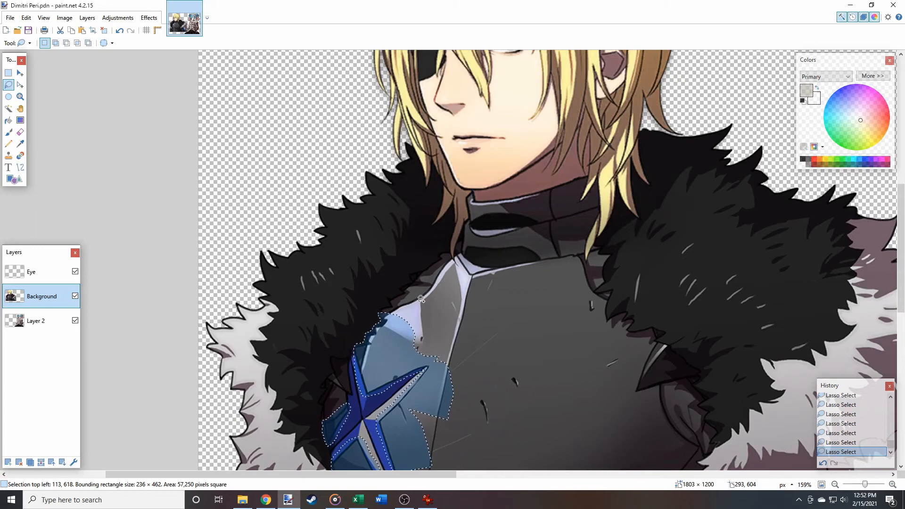
{"action": "scroll", "coordinate": [368, 331], "scroll_direction": "up", "scroll_amount": 7}
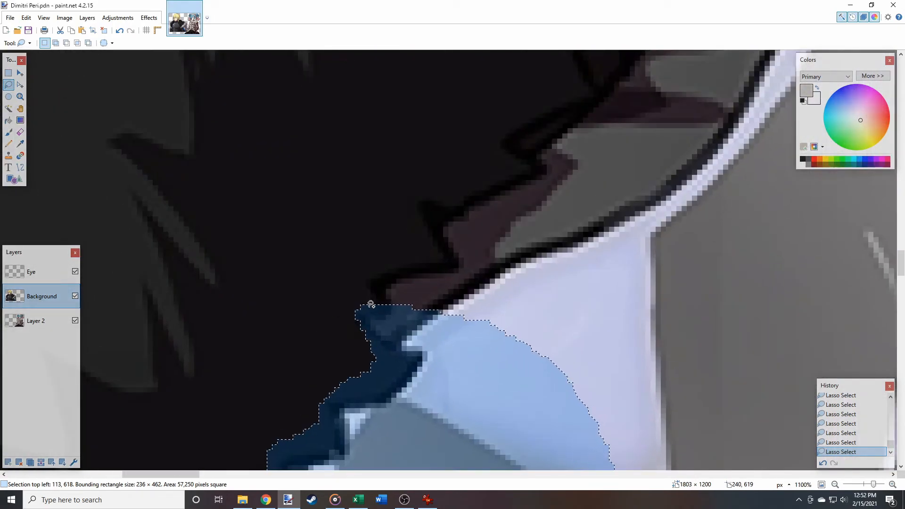
{"action": "mouse_move", "coordinate": [366, 258]}
{"action": "left_mouse_down"}
{"action": "mouse_move", "coordinate": [413, 226]}
{"action": "mouse_move", "coordinate": [481, 141]}
{"action": "mouse_move", "coordinate": [547, 87]}
{"action": "mouse_move", "coordinate": [698, 137]}
{"action": "mouse_move", "coordinate": [773, 311]}
{"action": "mouse_move", "coordinate": [736, 363]}
{"action": "mouse_move", "coordinate": [494, 297]}
{"action": "left_mouse_up"}
{"action": "scroll", "coordinate": [493, 298], "scroll_direction": "right", "scroll_amount": 5}
{"action": "scroll", "coordinate": [306, 295], "scroll_direction": "up", "scroll_amount": 5}
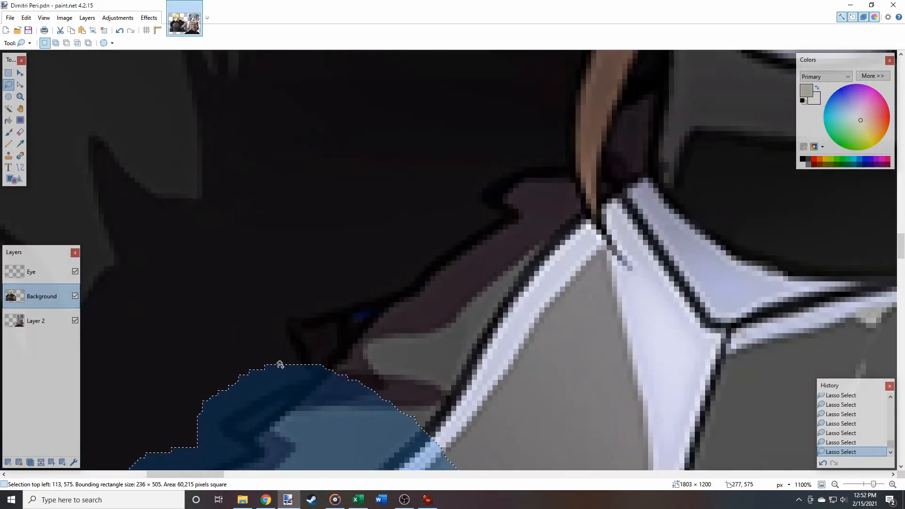
{"action": "mouse_move", "coordinate": [277, 353]}
{"action": "left_mouse_down"}
{"action": "mouse_move", "coordinate": [274, 291]}
{"action": "mouse_move", "coordinate": [456, 253]}
{"action": "mouse_move", "coordinate": [617, 401]}
{"action": "mouse_move", "coordinate": [493, 435]}
{"action": "mouse_move", "coordinate": [295, 291]}
{"action": "left_mouse_up"}
{"action": "scroll", "coordinate": [464, 283], "scroll_direction": "right", "scroll_amount": 2}
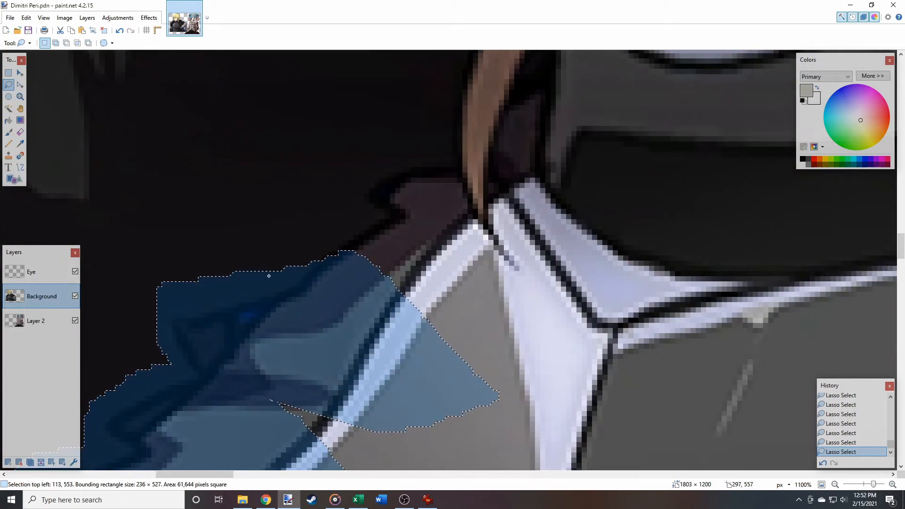
Extend the lasso selection up to the tip of the brown hair strand beside the collar, and undo the last stray addition
{"action": "mouse_move", "coordinate": [355, 220]}
{"action": "left_mouse_down"}
{"action": "mouse_move", "coordinate": [366, 166]}
{"action": "mouse_move", "coordinate": [445, 137]}
{"action": "mouse_move", "coordinate": [517, 269]}
{"action": "mouse_move", "coordinate": [428, 356]}
{"action": "mouse_move", "coordinate": [366, 251]}
{"action": "left_mouse_up"}
{"action": "scroll", "coordinate": [363, 257], "scroll_direction": "right", "scroll_amount": 3}
{"action": "scroll", "coordinate": [340, 310], "scroll_direction": "up", "scroll_amount": 3}
{"action": "mouse_move", "coordinate": [325, 287]}
{"action": "left_mouse_down"}
{"action": "mouse_move", "coordinate": [374, 238]}
{"action": "mouse_move", "coordinate": [412, 257]}
{"action": "mouse_move", "coordinate": [410, 350]}
{"action": "left_mouse_up"}
{"action": "key", "text": "ctrl+z"}
{"action": "scroll", "coordinate": [397, 343], "scroll_direction": "down", "scroll_amount": 1}
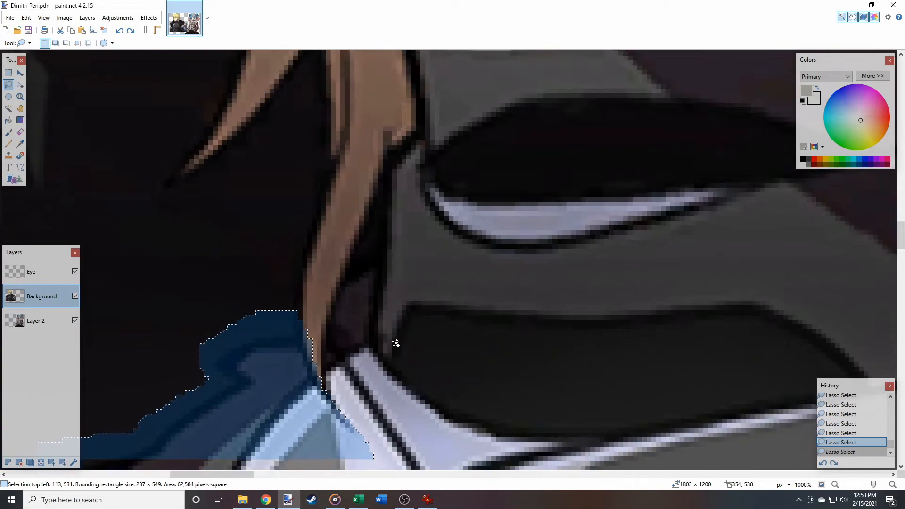
Subtract the dark jagged pieces between the black fur and the chest plate's pale trim from the lasso selection
{"action": "scroll", "coordinate": [397, 343], "scroll_direction": "down", "scroll_amount": 6}
{"action": "scroll", "coordinate": [422, 359], "scroll_direction": "up", "scroll_amount": 3}
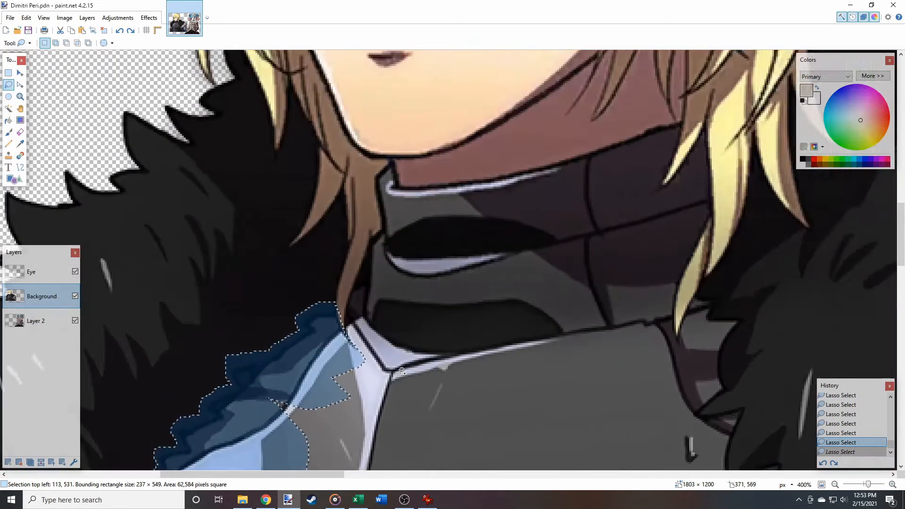
{"action": "scroll", "coordinate": [252, 317], "scroll_direction": "down", "scroll_amount": 3}
{"action": "scroll", "coordinate": [252, 316], "scroll_direction": "left", "scroll_amount": 3}
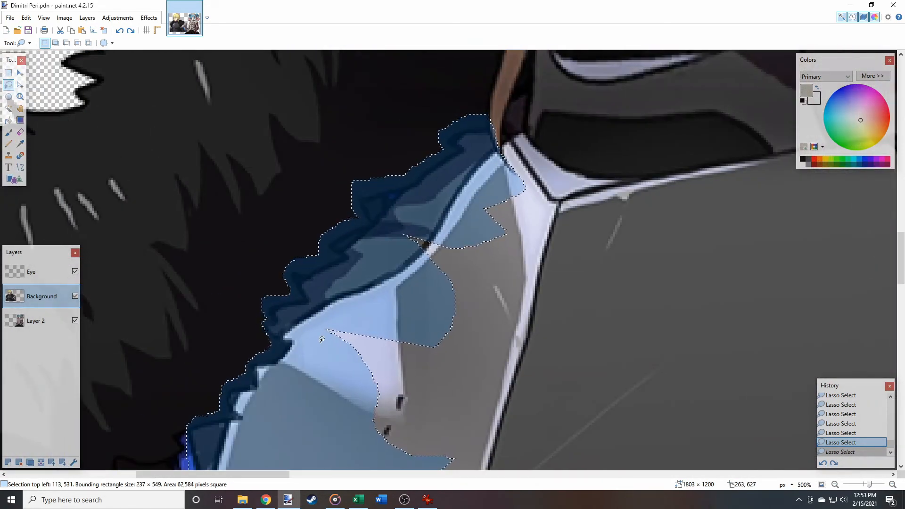
{"action": "scroll", "coordinate": [327, 413], "scroll_direction": "up", "scroll_amount": 2}
{"action": "scroll", "coordinate": [327, 413], "scroll_direction": "down", "scroll_amount": 1}
{"action": "scroll", "coordinate": [285, 375], "scroll_direction": "up", "scroll_amount": 2}
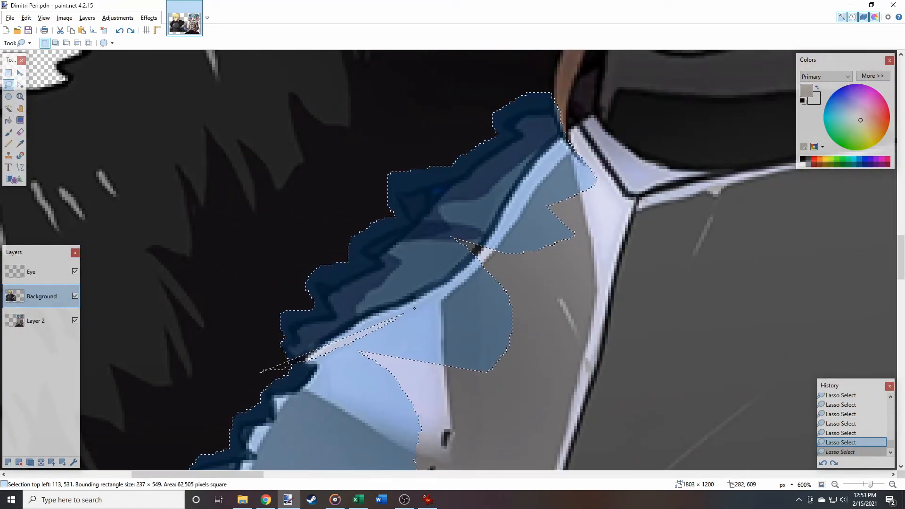
{"action": "mouse_move", "coordinate": [447, 287]}
{"action": "left_mouse_down"}
{"action": "mouse_move", "coordinate": [575, 199]}
{"action": "mouse_move", "coordinate": [519, 198]}
{"action": "mouse_move", "coordinate": [604, 110]}
{"action": "mouse_move", "coordinate": [511, 71]}
{"action": "mouse_move", "coordinate": [243, 259]}
{"action": "mouse_move", "coordinate": [344, 261]}
{"action": "left_mouse_up"}
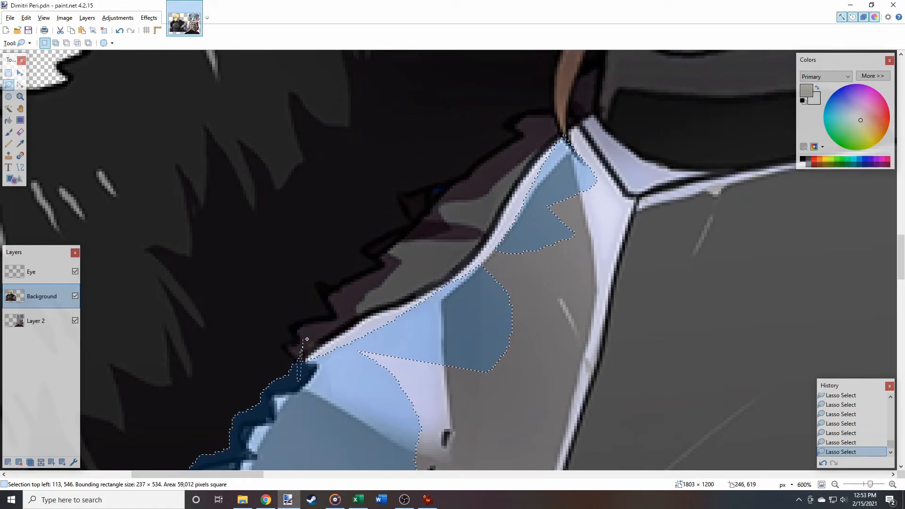
Add the chest plate's upper corner, where the pale trims meet below the collar, to the lasso selection
{"action": "mouse_move", "coordinate": [388, 291]}
{"action": "left_mouse_down"}
{"action": "mouse_move", "coordinate": [459, 254]}
{"action": "mouse_move", "coordinate": [529, 154]}
{"action": "mouse_move", "coordinate": [586, 119]}
{"action": "mouse_move", "coordinate": [651, 192]}
{"action": "mouse_move", "coordinate": [677, 267]}
{"action": "left_mouse_up"}
{"action": "scroll", "coordinate": [451, 276], "scroll_direction": "right", "scroll_amount": 4}
{"action": "scroll", "coordinate": [381, 332], "scroll_direction": "up", "scroll_amount": 4}
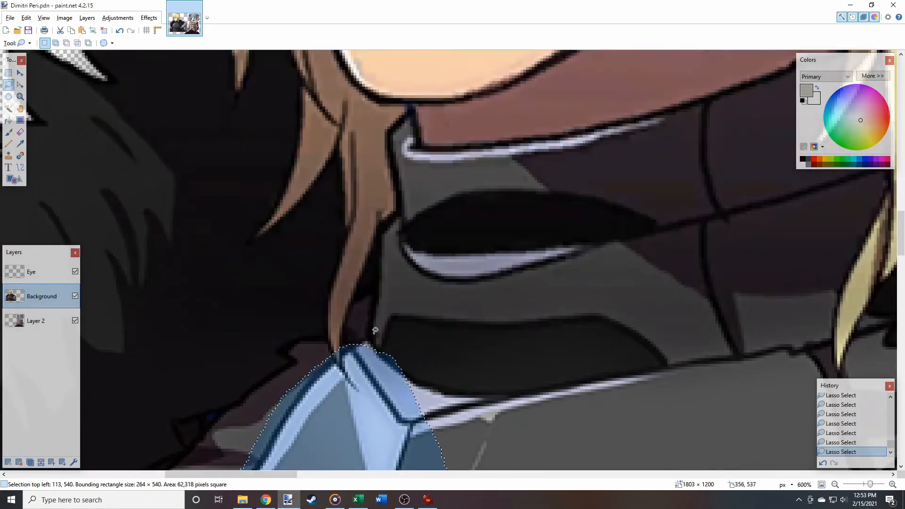
{"action": "scroll", "coordinate": [378, 328], "scroll_direction": "right", "scroll_amount": 2}
{"action": "scroll", "coordinate": [375, 329], "scroll_direction": "left", "scroll_amount": 4}
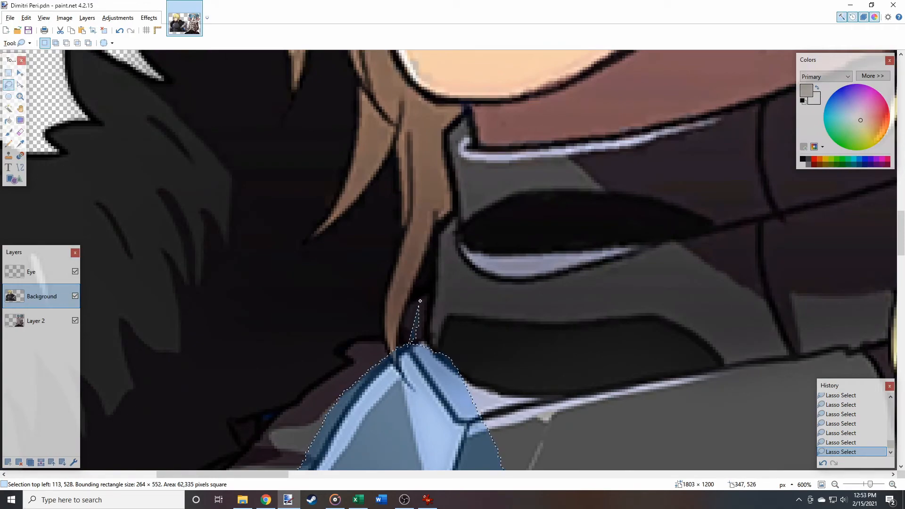
Add the armoured collar to the lasso selection, from the brown hair strand across the neck to the blond strands on its other side
{"action": "mouse_move", "coordinate": [445, 189]}
{"action": "left_mouse_down"}
{"action": "mouse_move", "coordinate": [449, 101]}
{"action": "mouse_move", "coordinate": [482, 90]}
{"action": "mouse_move", "coordinate": [500, 140]}
{"action": "mouse_move", "coordinate": [526, 145]}
{"action": "mouse_move", "coordinate": [640, 126]}
{"action": "mouse_move", "coordinate": [644, 214]}
{"action": "mouse_move", "coordinate": [628, 280]}
{"action": "mouse_move", "coordinate": [576, 355]}
{"action": "mouse_move", "coordinate": [510, 394]}
{"action": "left_mouse_up"}
{"action": "scroll", "coordinate": [242, 170], "scroll_direction": "right", "scroll_amount": 5}
{"action": "mouse_move", "coordinate": [203, 139]}
{"action": "left_mouse_down"}
{"action": "mouse_move", "coordinate": [560, 65]}
{"action": "mouse_move", "coordinate": [588, 124]}
{"action": "mouse_move", "coordinate": [574, 168]}
{"action": "mouse_move", "coordinate": [588, 313]}
{"action": "mouse_move", "coordinate": [541, 349]}
{"action": "mouse_move", "coordinate": [312, 392]}
{"action": "mouse_move", "coordinate": [162, 398]}
{"action": "mouse_move", "coordinate": [178, 384]}
{"action": "left_mouse_up"}
{"action": "scroll", "coordinate": [378, 236], "scroll_direction": "right", "scroll_amount": 4}
{"action": "scroll", "coordinate": [372, 242], "scroll_direction": "up", "scroll_amount": 2}
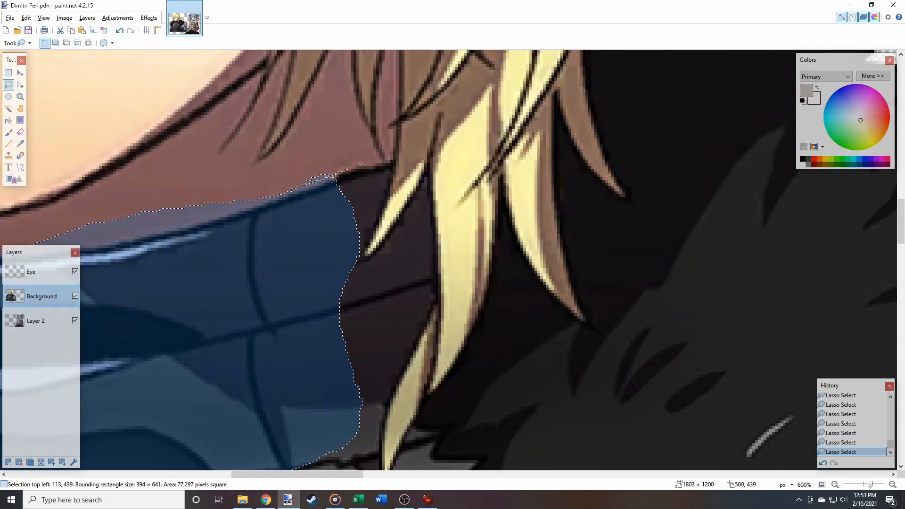
{"action": "mouse_move", "coordinate": [399, 153]}
{"action": "left_mouse_down"}
{"action": "mouse_move", "coordinate": [368, 252]}
{"action": "mouse_move", "coordinate": [414, 164]}
{"action": "mouse_move", "coordinate": [430, 157]}
{"action": "mouse_move", "coordinate": [440, 323]}
{"action": "mouse_move", "coordinate": [400, 368]}
{"action": "mouse_move", "coordinate": [378, 427]}
{"action": "mouse_move", "coordinate": [326, 408]}
{"action": "left_mouse_up"}
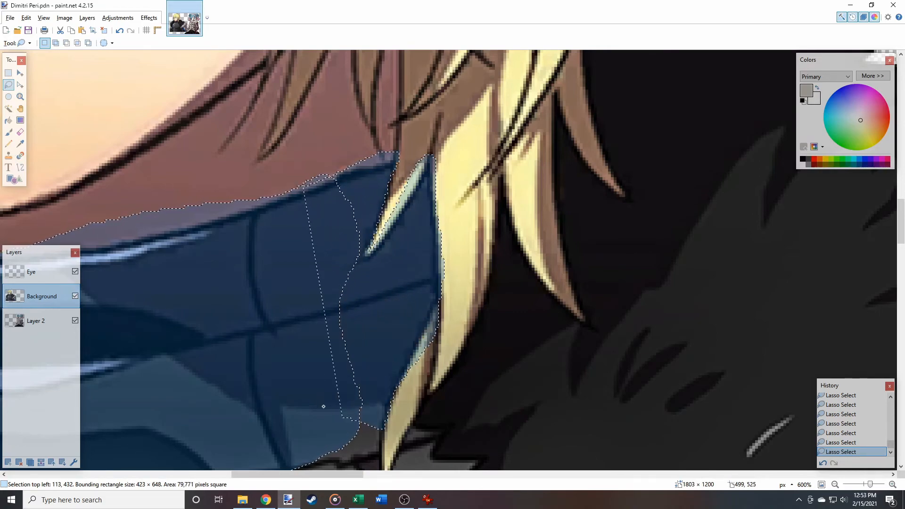
Add the chest strip below the collar and the armour pieces between the blond strand's tip and the black fur to the selection
{"action": "scroll", "coordinate": [369, 248], "scroll_direction": "up", "scroll_amount": 4}
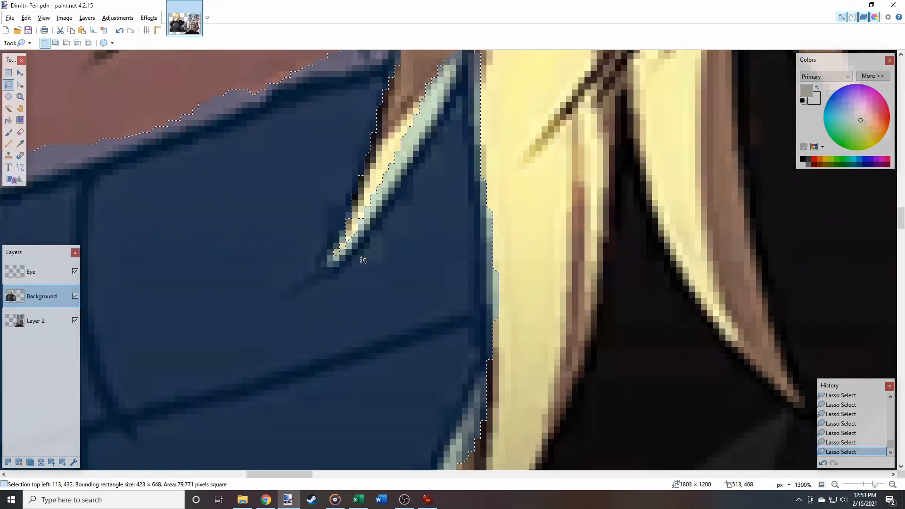
{"action": "scroll", "coordinate": [381, 263], "scroll_direction": "down", "scroll_amount": 8}
{"action": "scroll", "coordinate": [381, 259], "scroll_direction": "down", "scroll_amount": 4}
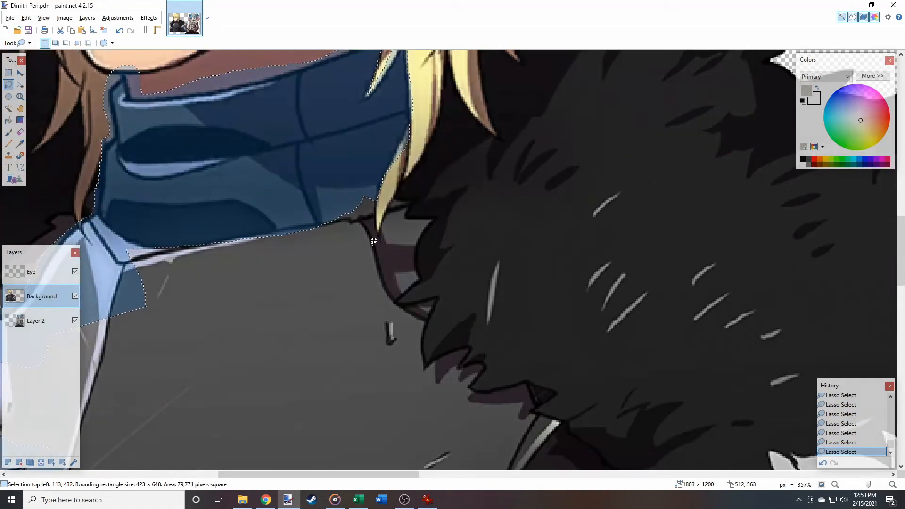
{"action": "scroll", "coordinate": [381, 197], "scroll_direction": "up", "scroll_amount": 5}
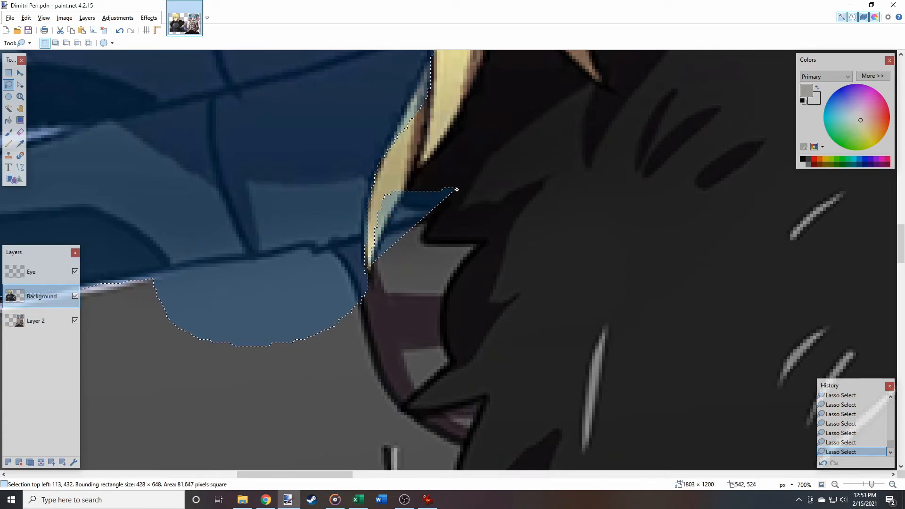
{"action": "mouse_move", "coordinate": [488, 230]}
{"action": "left_mouse_down"}
{"action": "mouse_move", "coordinate": [501, 251]}
{"action": "mouse_move", "coordinate": [473, 280]}
{"action": "mouse_move", "coordinate": [457, 382]}
{"action": "mouse_move", "coordinate": [427, 401]}
{"action": "mouse_move", "coordinate": [388, 405]}
{"action": "mouse_move", "coordinate": [319, 384]}
{"action": "left_mouse_up"}
{"action": "scroll", "coordinate": [221, 299], "scroll_direction": "right", "scroll_amount": 3}
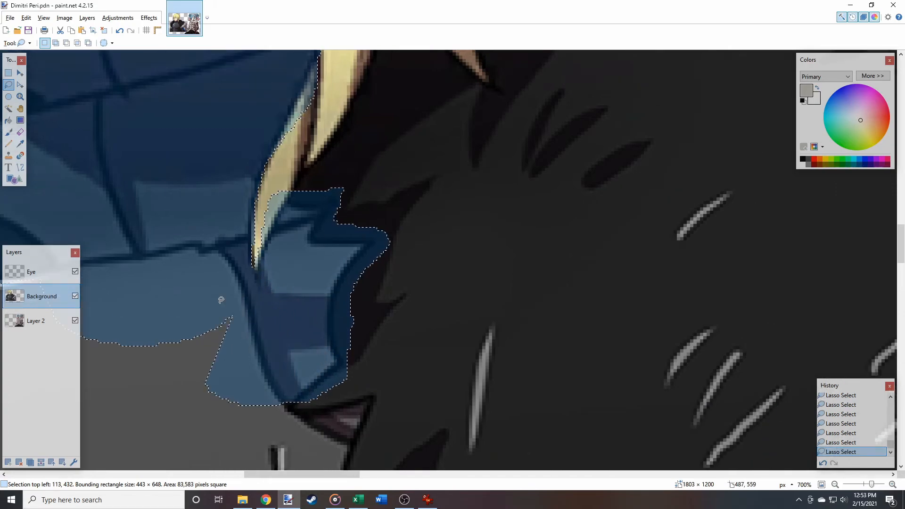
Subtract the shoulder piece between the chest plate's outline and the black fur, below the blond strand, from the lasso selection
{"action": "scroll", "coordinate": [215, 290], "scroll_direction": "down", "scroll_amount": 3}
{"action": "scroll", "coordinate": [315, 245], "scroll_direction": "left", "scroll_amount": 3}
{"action": "scroll", "coordinate": [445, 244], "scroll_direction": "down", "scroll_amount": 2}
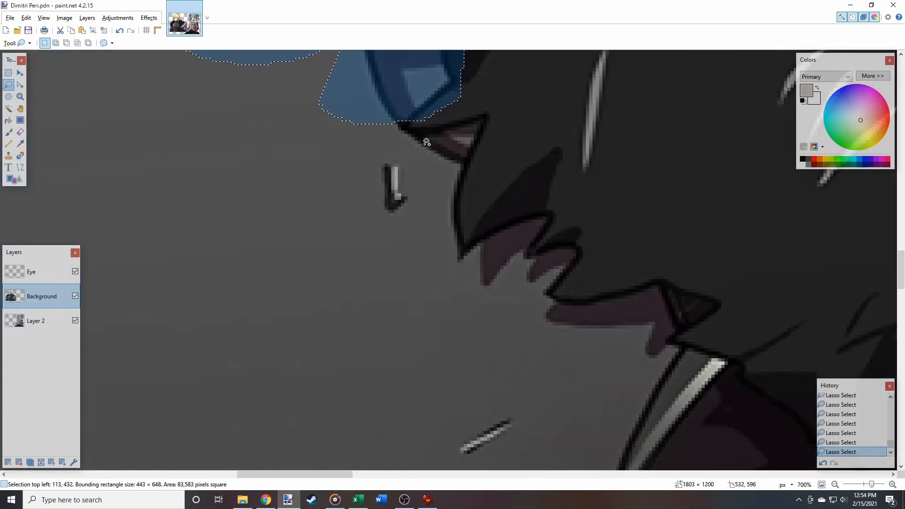
{"action": "scroll", "coordinate": [427, 142], "scroll_direction": "up", "scroll_amount": 2}
{"action": "scroll", "coordinate": [425, 231], "scroll_direction": "left", "scroll_amount": 1}
{"action": "scroll", "coordinate": [401, 255], "scroll_direction": "right", "scroll_amount": 2}
{"action": "scroll", "coordinate": [378, 243], "scroll_direction": "up", "scroll_amount": 1}
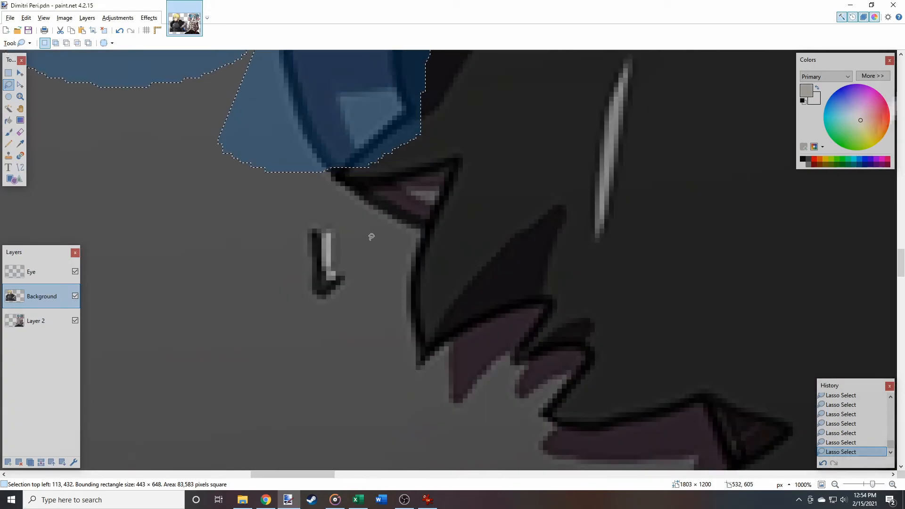
{"action": "scroll", "coordinate": [369, 202], "scroll_direction": "down", "scroll_amount": 4}
{"action": "scroll", "coordinate": [365, 182], "scroll_direction": "up", "scroll_amount": 3}
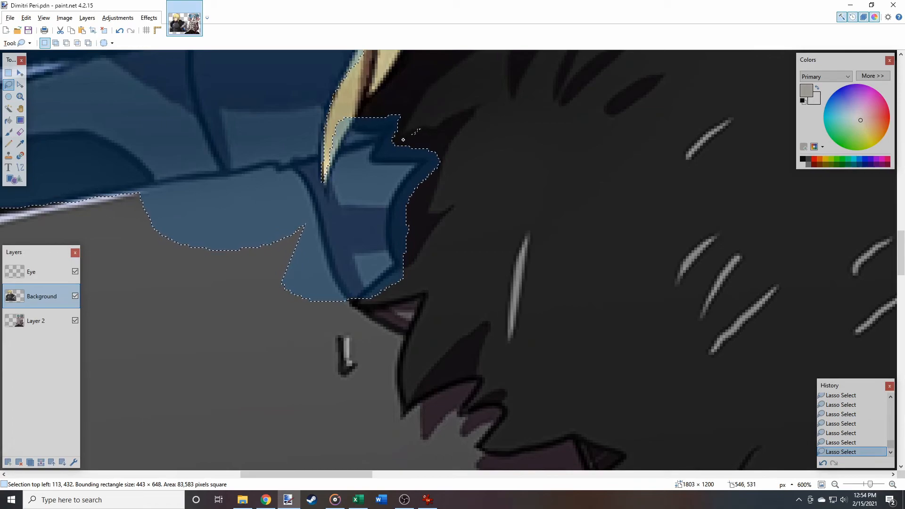
{"action": "mouse_move", "coordinate": [311, 172]}
{"action": "left_mouse_down"}
{"action": "mouse_move", "coordinate": [354, 305]}
{"action": "mouse_move", "coordinate": [384, 311]}
{"action": "mouse_move", "coordinate": [437, 255]}
{"action": "left_mouse_up"}
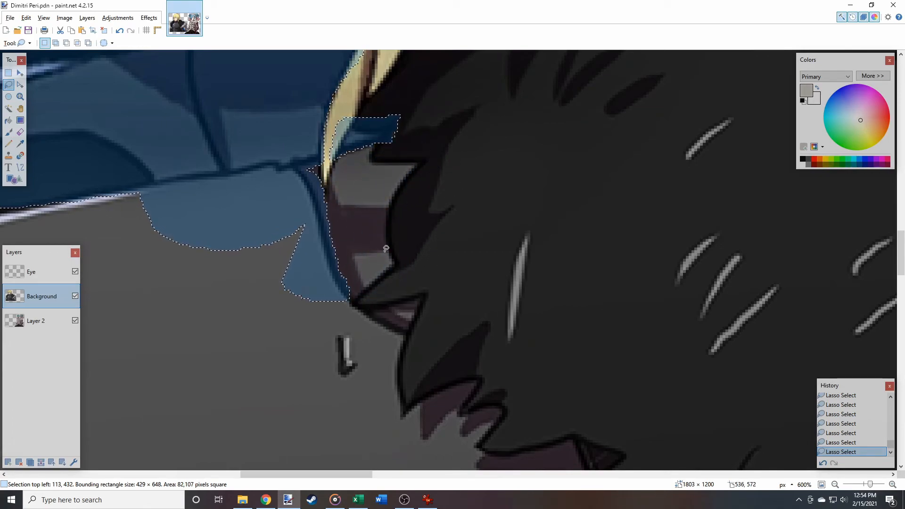
Add the chest plate along the black fur's jagged edge, from below the collar down to the tip of the pointed dark plate
{"action": "scroll", "coordinate": [386, 248], "scroll_direction": "down", "scroll_amount": 3}
{"action": "scroll", "coordinate": [441, 224], "scroll_direction": "left", "scroll_amount": 3}
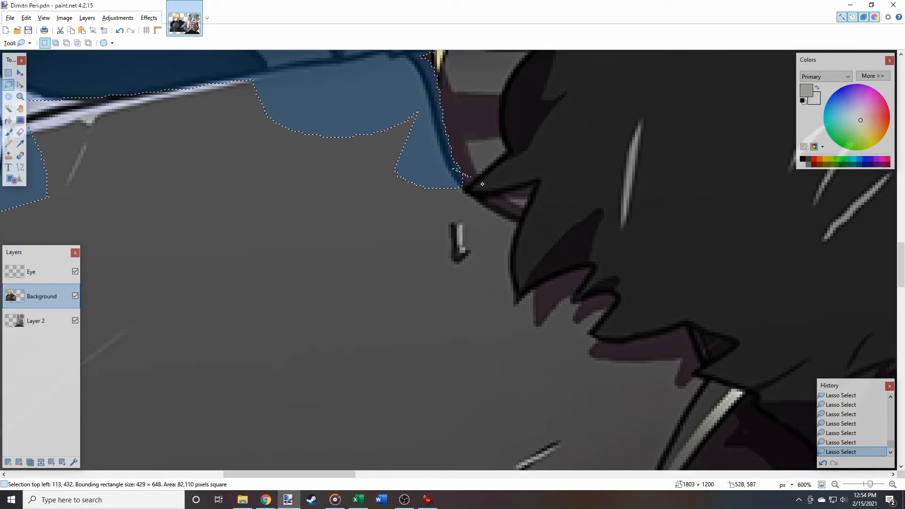
{"action": "mouse_move", "coordinate": [537, 219]}
{"action": "left_mouse_down"}
{"action": "mouse_move", "coordinate": [519, 261]}
{"action": "mouse_move", "coordinate": [530, 305]}
{"action": "mouse_move", "coordinate": [454, 331]}
{"action": "left_mouse_up"}
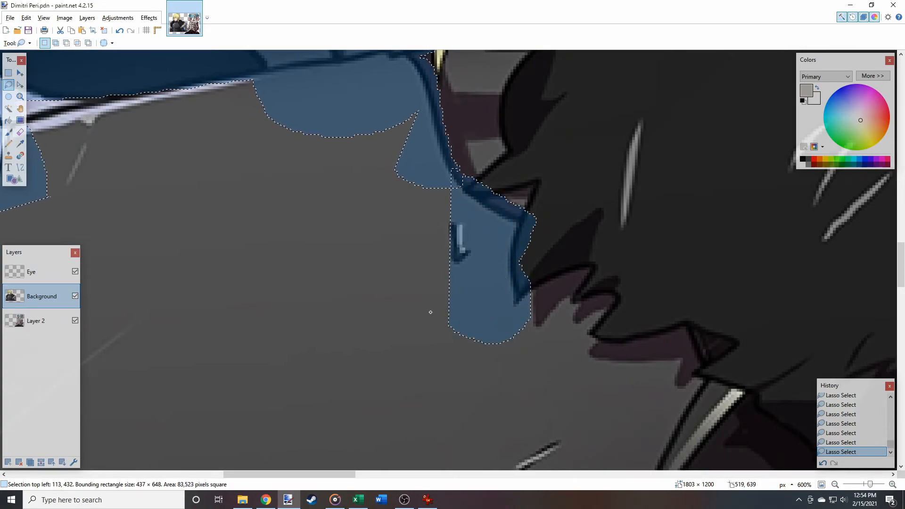
{"action": "scroll", "coordinate": [372, 195], "scroll_direction": "right", "scroll_amount": 6}
{"action": "scroll", "coordinate": [330, 243], "scroll_direction": "down", "scroll_amount": 5}
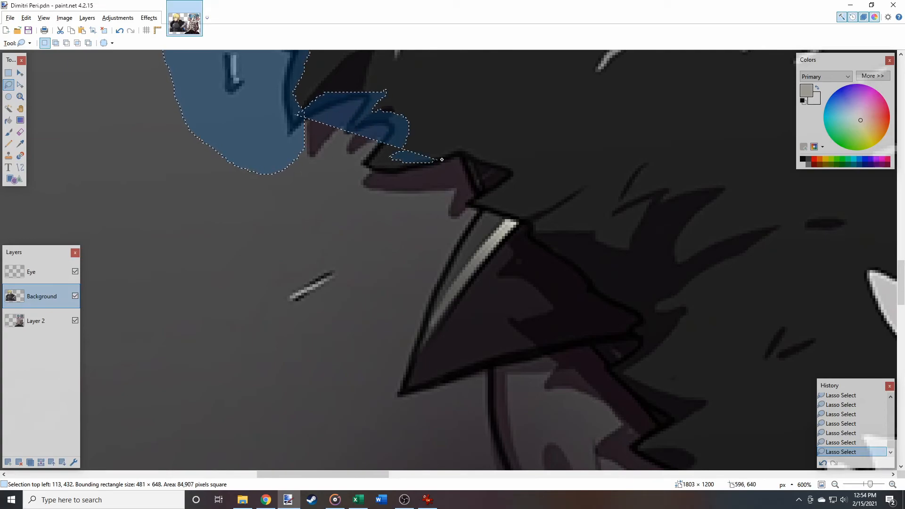
{"action": "mouse_move", "coordinate": [456, 148]}
{"action": "left_mouse_down"}
{"action": "mouse_move", "coordinate": [488, 173]}
{"action": "mouse_move", "coordinate": [498, 201]}
{"action": "mouse_move", "coordinate": [413, 380]}
{"action": "mouse_move", "coordinate": [251, 330]}
{"action": "mouse_move", "coordinate": [202, 246]}
{"action": "mouse_move", "coordinate": [227, 140]}
{"action": "left_mouse_up"}
Add the breastplate area beneath the pointed dark plate to the selection, following the curved outline at the armhole
{"action": "scroll", "coordinate": [202, 247], "scroll_direction": "right", "scroll_amount": 4}
{"action": "scroll", "coordinate": [208, 228], "scroll_direction": "down", "scroll_amount": 6}
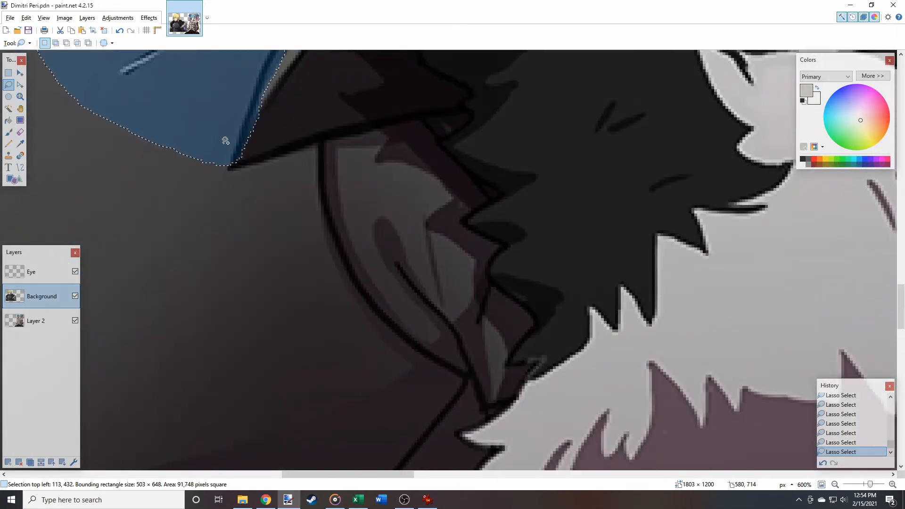
{"action": "mouse_move", "coordinate": [336, 130]}
{"action": "left_mouse_down"}
{"action": "mouse_move", "coordinate": [390, 297]}
{"action": "mouse_move", "coordinate": [457, 360]}
{"action": "mouse_move", "coordinate": [375, 398]}
{"action": "left_mouse_up"}
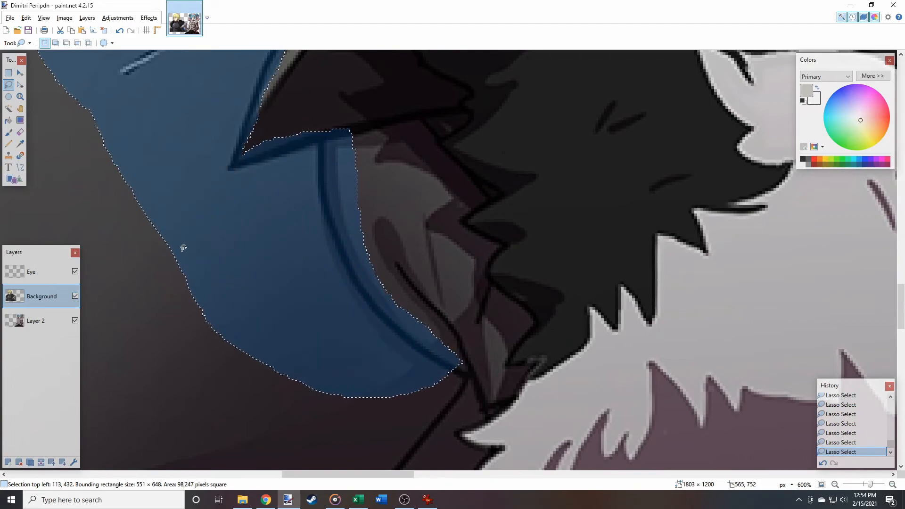
Trim the lasso selection around the armour plates beside the star emblem's long lower spike
{"action": "scroll", "coordinate": [190, 223], "scroll_direction": "right", "scroll_amount": 3}
{"action": "scroll", "coordinate": [208, 193], "scroll_direction": "down", "scroll_amount": 7}
{"action": "scroll", "coordinate": [363, 204], "scroll_direction": "down", "scroll_amount": 4}
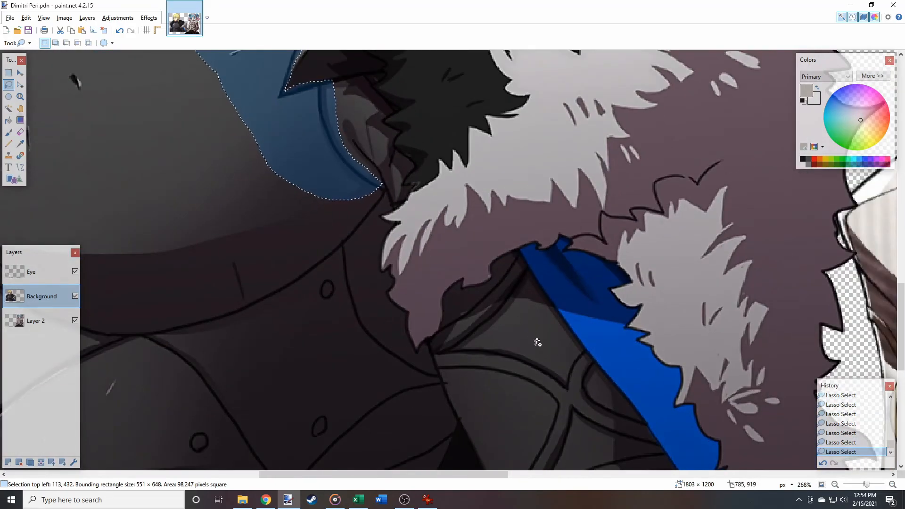
{"action": "scroll", "coordinate": [464, 297], "scroll_direction": "down", "scroll_amount": 4}
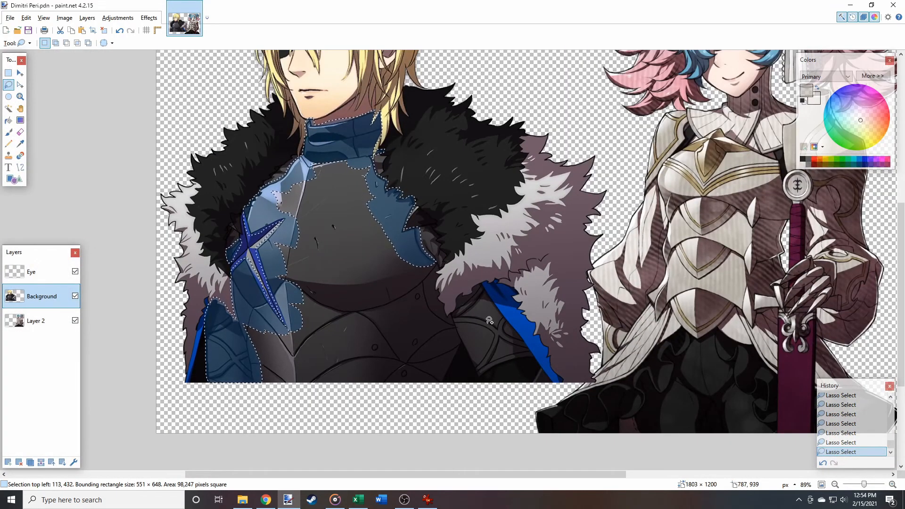
{"action": "scroll", "coordinate": [490, 321], "scroll_direction": "up", "scroll_amount": 3}
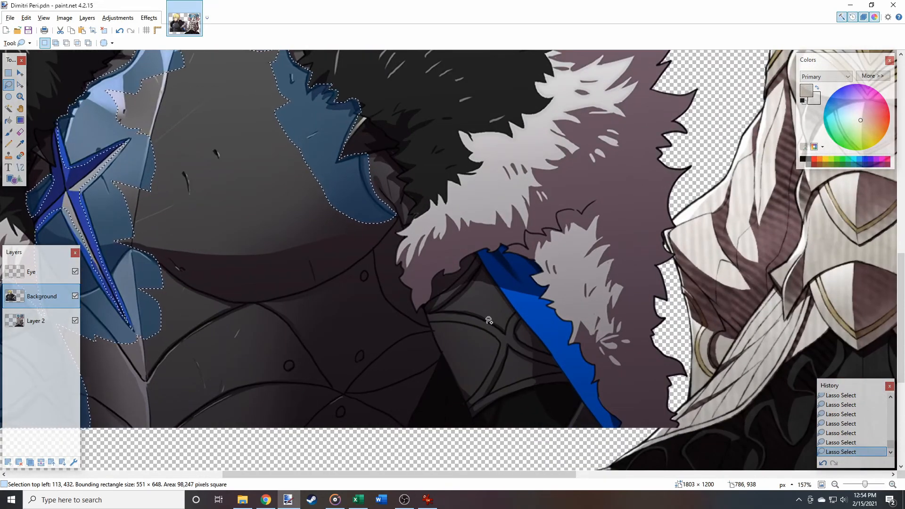
{"action": "scroll", "coordinate": [489, 321], "scroll_direction": "up", "scroll_amount": 2}
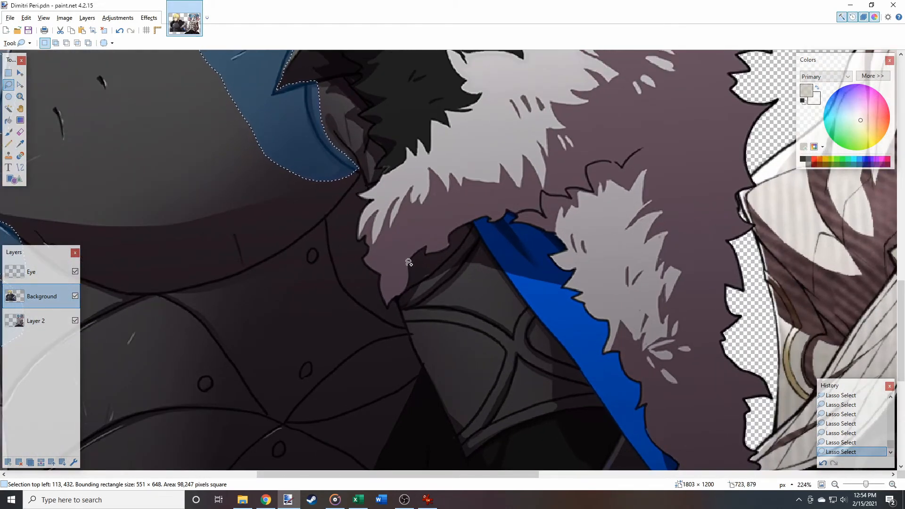
{"action": "scroll", "coordinate": [400, 266], "scroll_direction": "left", "scroll_amount": 10}
{"action": "scroll", "coordinate": [426, 330], "scroll_direction": "up", "scroll_amount": 5}
{"action": "mouse_move", "coordinate": [356, 351]}
{"action": "left_mouse_down"}
{"action": "mouse_move", "coordinate": [454, 336]}
{"action": "mouse_move", "coordinate": [535, 290]}
{"action": "mouse_move", "coordinate": [551, 262]}
{"action": "mouse_move", "coordinate": [547, 223]}
{"action": "mouse_move", "coordinate": [490, 129]}
{"action": "mouse_move", "coordinate": [432, 95]}
{"action": "mouse_move", "coordinate": [374, 149]}
{"action": "mouse_move", "coordinate": [344, 264]}
{"action": "mouse_move", "coordinate": [349, 285]}
{"action": "left_mouse_up"}
{"action": "scroll", "coordinate": [351, 285], "scroll_direction": "right", "scroll_amount": 7}
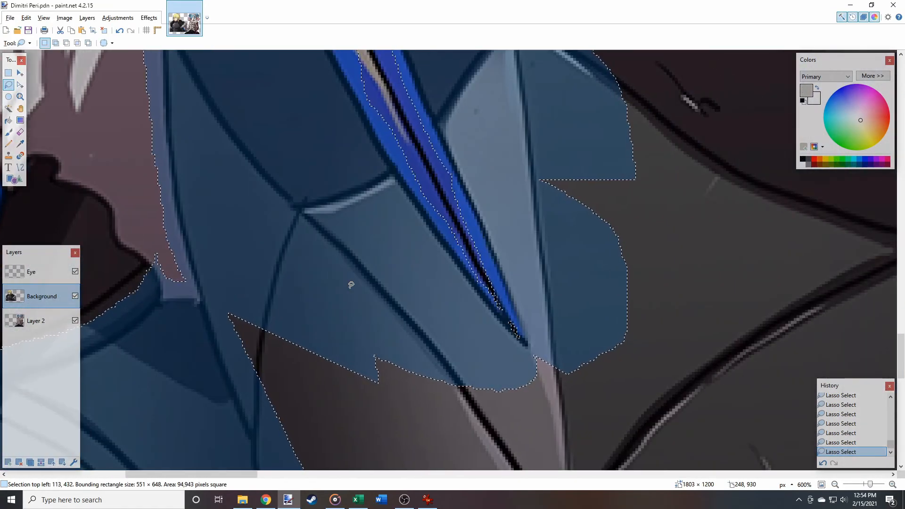
Add the breastplate's outer corner below the armhole, up to the tips of the white fur, to the lasso selection
{"action": "scroll", "coordinate": [351, 285], "scroll_direction": "down", "scroll_amount": 4}
{"action": "scroll", "coordinate": [352, 285], "scroll_direction": "right", "scroll_amount": 5}
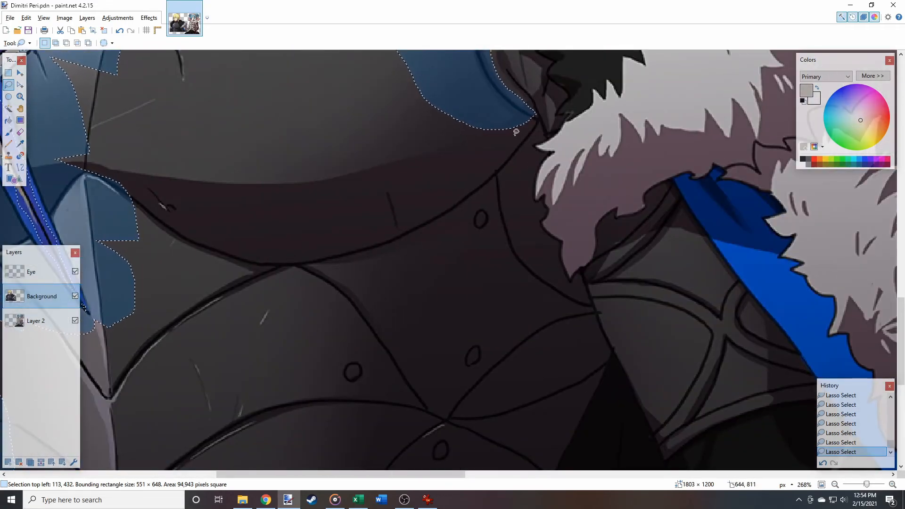
{"action": "scroll", "coordinate": [513, 134], "scroll_direction": "up", "scroll_amount": 2}
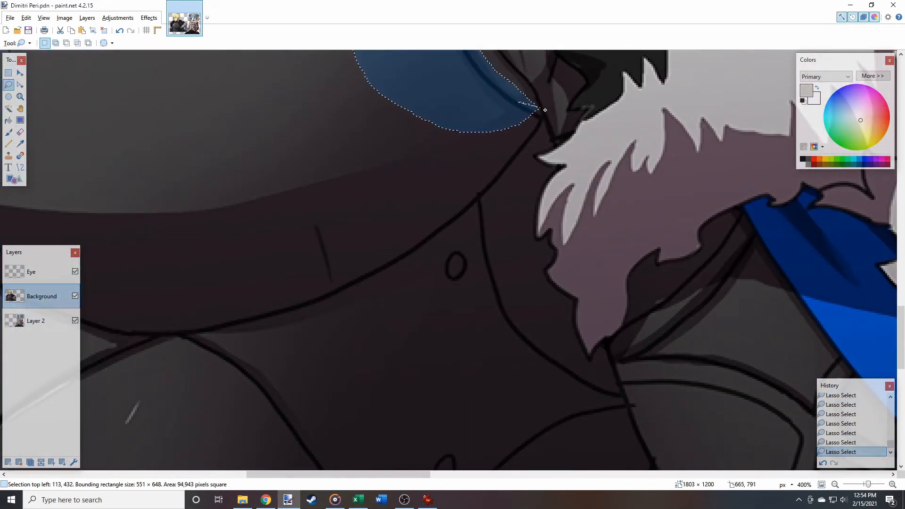
{"action": "mouse_move", "coordinate": [584, 140]}
{"action": "left_mouse_down"}
{"action": "mouse_move", "coordinate": [548, 156]}
{"action": "mouse_move", "coordinate": [578, 165]}
{"action": "mouse_move", "coordinate": [546, 185]}
{"action": "mouse_move", "coordinate": [520, 188]}
{"action": "mouse_move", "coordinate": [456, 154]}
{"action": "left_mouse_up"}
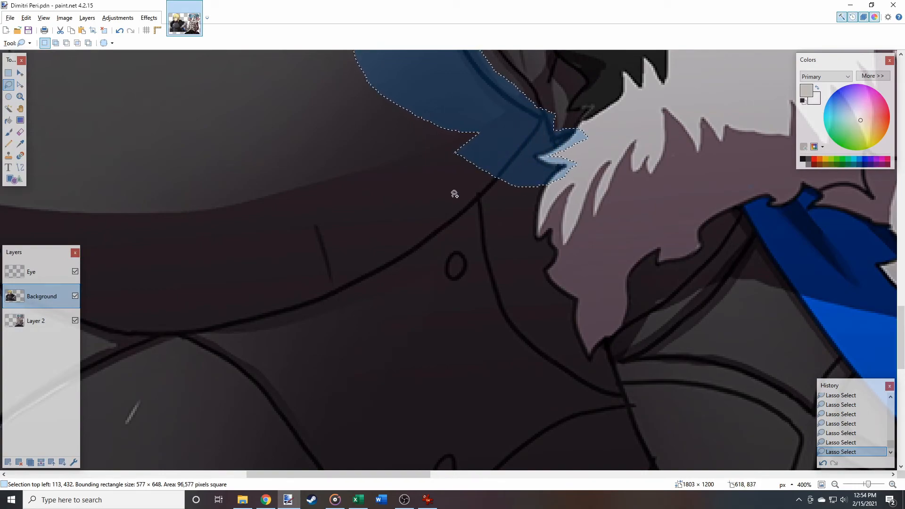
Extend the lasso selection along the outer breastplate, following the white and mauve fur's jagged edge down to its lowest tip
{"action": "scroll", "coordinate": [500, 192], "scroll_direction": "down", "scroll_amount": 1}
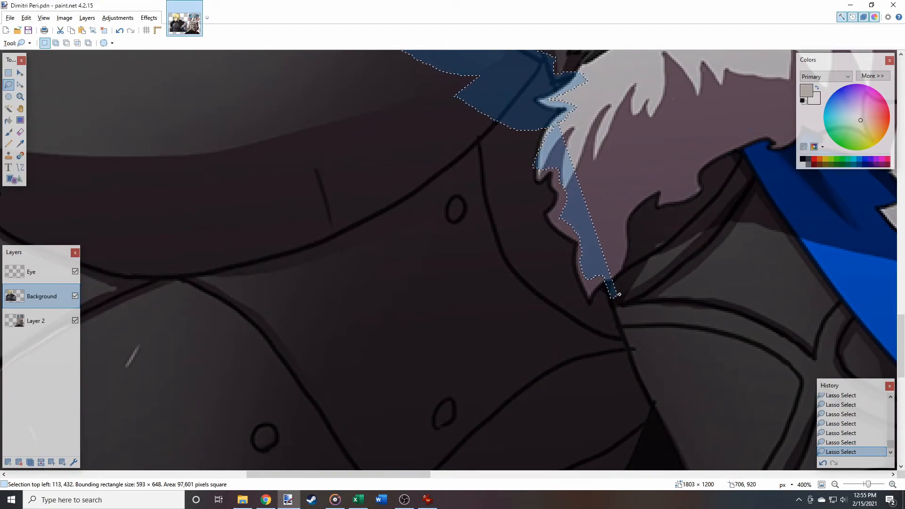
{"action": "mouse_move", "coordinate": [620, 296]}
{"action": "left_mouse_down"}
{"action": "mouse_move", "coordinate": [491, 327]}
{"action": "mouse_move", "coordinate": [457, 202]}
{"action": "mouse_move", "coordinate": [452, 128]}
{"action": "mouse_move", "coordinate": [464, 101]}
{"action": "left_mouse_up"}
{"action": "scroll", "coordinate": [509, 137], "scroll_direction": "up", "scroll_amount": 5}
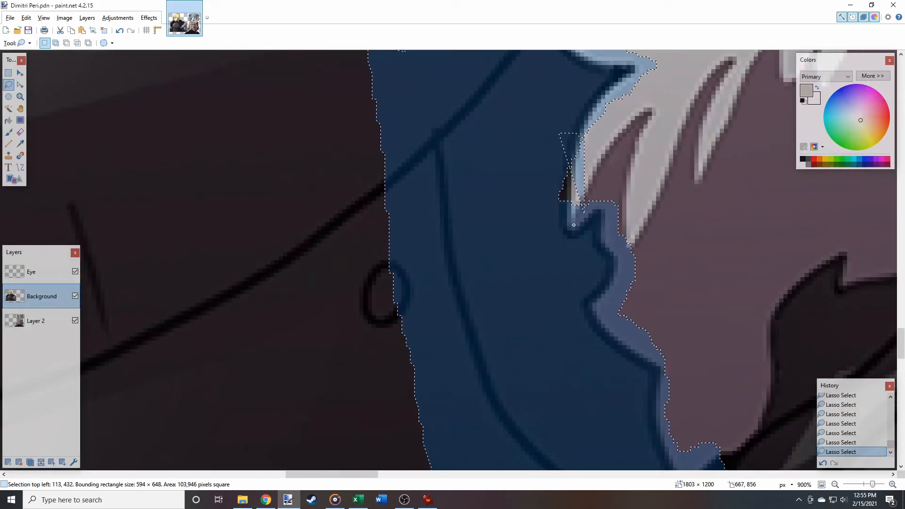
{"action": "scroll", "coordinate": [518, 243], "scroll_direction": "down", "scroll_amount": 5}
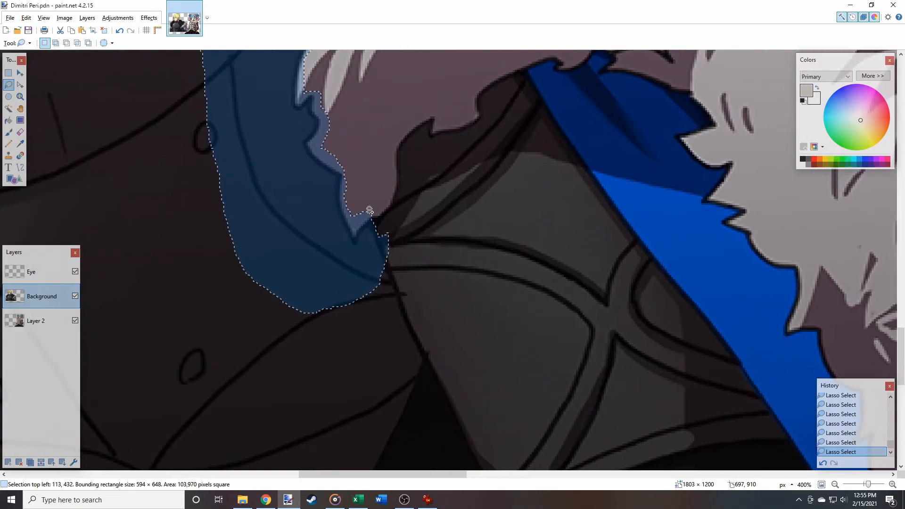
Add the arm guard between the mauve fur and the blue cape lining, plus the adjoining torso side, to the armour selection
{"action": "scroll", "coordinate": [370, 210], "scroll_direction": "up", "scroll_amount": 1}
{"action": "mouse_move", "coordinate": [466, 142]}
{"action": "left_mouse_down"}
{"action": "mouse_move", "coordinate": [545, 61]}
{"action": "mouse_move", "coordinate": [593, 97]}
{"action": "mouse_move", "coordinate": [629, 208]}
{"action": "mouse_move", "coordinate": [627, 295]}
{"action": "mouse_move", "coordinate": [432, 329]}
{"action": "mouse_move", "coordinate": [384, 313]}
{"action": "left_mouse_up"}
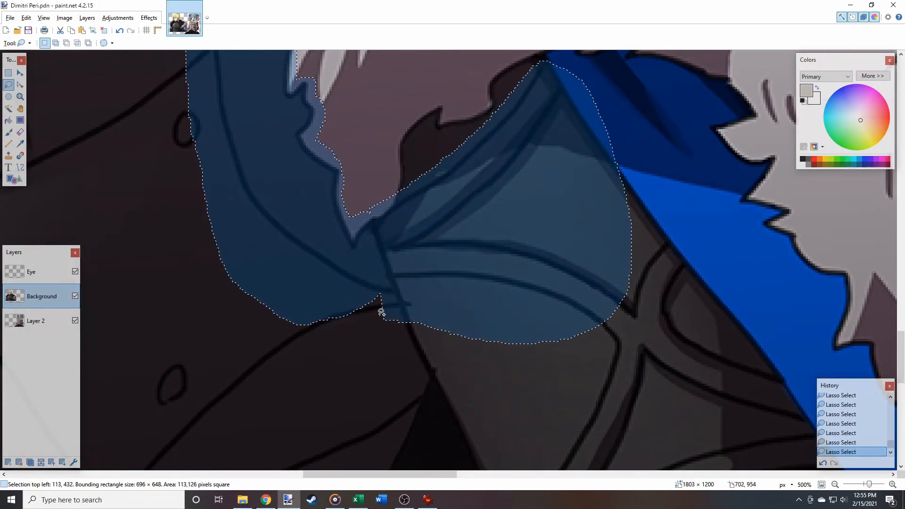
{"action": "scroll", "coordinate": [358, 269], "scroll_direction": "down", "scroll_amount": 4}
{"action": "scroll", "coordinate": [448, 236], "scroll_direction": "up", "scroll_amount": 4}
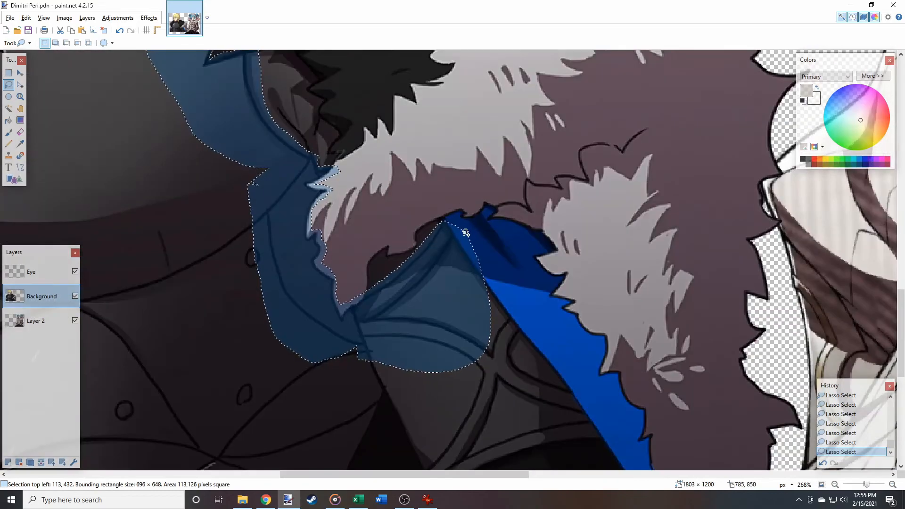
{"action": "scroll", "coordinate": [471, 236], "scroll_direction": "down", "scroll_amount": 2}
{"action": "left_click_drag", "start_coordinate": [547, 292], "coordinate": [579, 332]}
{"action": "mouse_move", "coordinate": [597, 370]}
{"action": "left_mouse_down"}
{"action": "mouse_move", "coordinate": [580, 383]}
{"action": "mouse_move", "coordinate": [491, 394]}
{"action": "mouse_move", "coordinate": [423, 417]}
{"action": "mouse_move", "coordinate": [394, 353]}
{"action": "mouse_move", "coordinate": [333, 441]}
{"action": "mouse_move", "coordinate": [291, 387]}
{"action": "mouse_move", "coordinate": [298, 322]}
{"action": "mouse_move", "coordinate": [318, 290]}
{"action": "left_mouse_up"}
Add the small dark patch below the arm guard, between the blue cape lining and the artwork's lower edge, to the selection
{"action": "scroll", "coordinate": [313, 290], "scroll_direction": "right", "scroll_amount": 3}
{"action": "scroll", "coordinate": [351, 252], "scroll_direction": "down", "scroll_amount": 5}
{"action": "scroll", "coordinate": [433, 222], "scroll_direction": "up", "scroll_amount": 1}
{"action": "scroll", "coordinate": [434, 221], "scroll_direction": "up", "scroll_amount": 7}
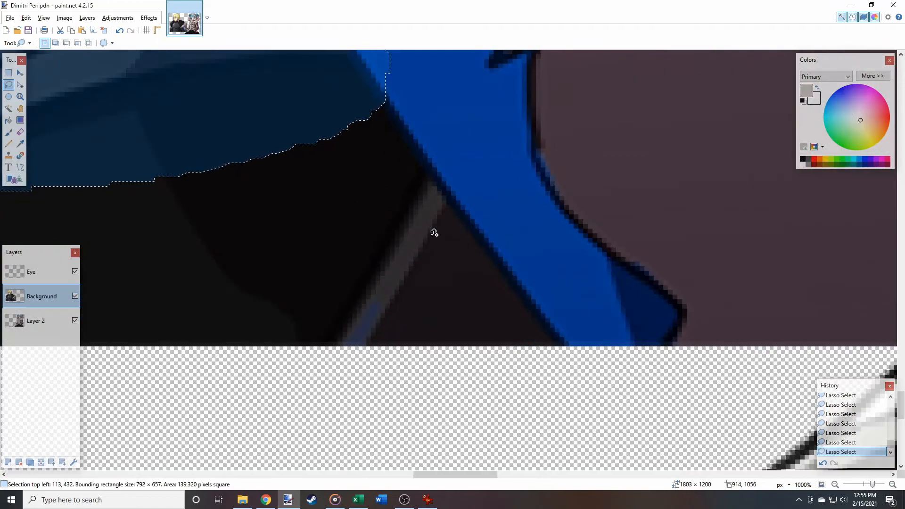
{"action": "scroll", "coordinate": [397, 310], "scroll_direction": "down", "scroll_amount": 9}
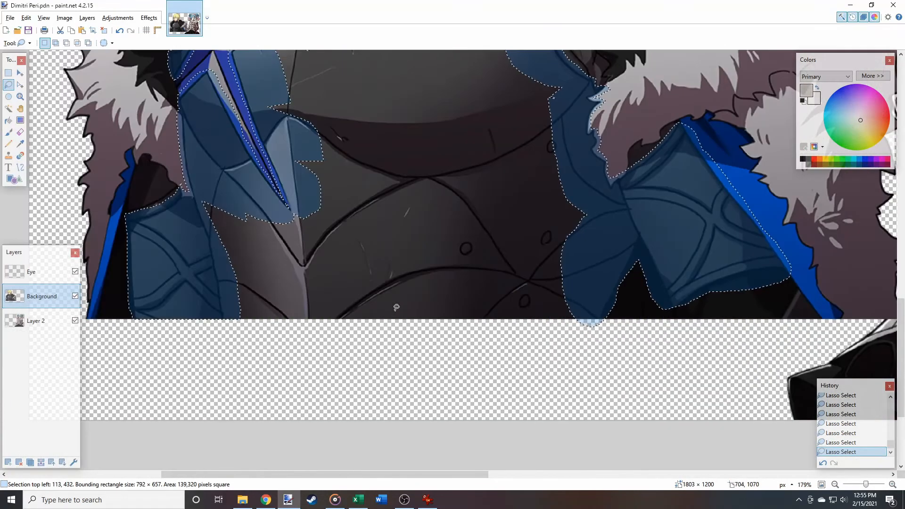
{"action": "scroll", "coordinate": [392, 305], "scroll_direction": "left", "scroll_amount": 3}
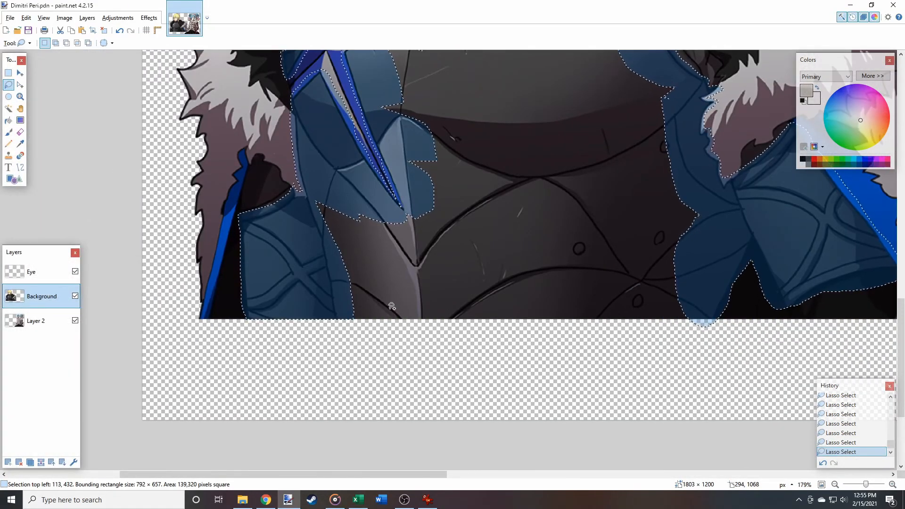
{"action": "scroll", "coordinate": [392, 306], "scroll_direction": "down", "scroll_amount": 3}
{"action": "scroll", "coordinate": [495, 310], "scroll_direction": "right", "scroll_amount": 3}
{"action": "scroll", "coordinate": [495, 310], "scroll_direction": "up", "scroll_amount": 2}
{"action": "scroll", "coordinate": [495, 310], "scroll_direction": "up", "scroll_amount": 7}
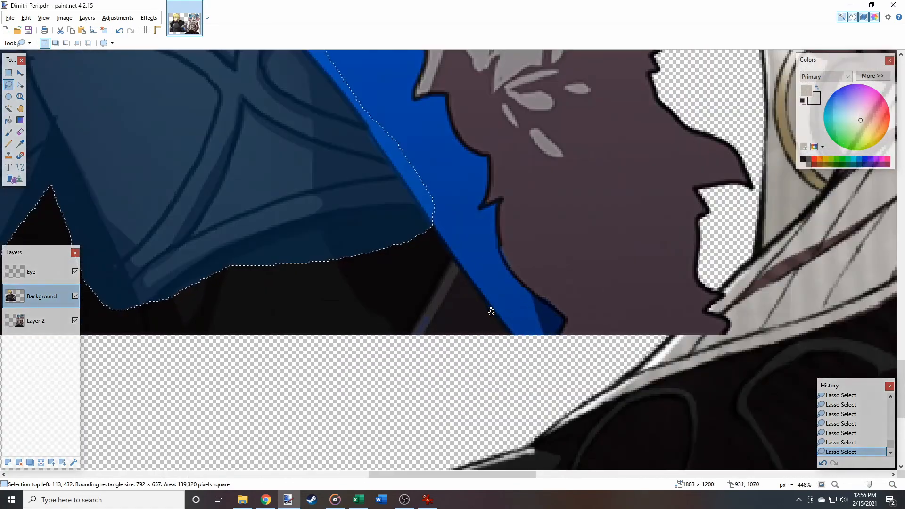
{"action": "mouse_move", "coordinate": [464, 225]}
{"action": "left_mouse_down"}
{"action": "mouse_move", "coordinate": [411, 262]}
{"action": "mouse_move", "coordinate": [401, 309]}
{"action": "mouse_move", "coordinate": [375, 348]}
{"action": "mouse_move", "coordinate": [363, 391]}
{"action": "mouse_move", "coordinate": [497, 408]}
{"action": "mouse_move", "coordinate": [576, 391]}
{"action": "left_mouse_up"}
{"action": "scroll", "coordinate": [440, 314], "scroll_direction": "down", "scroll_amount": 4}
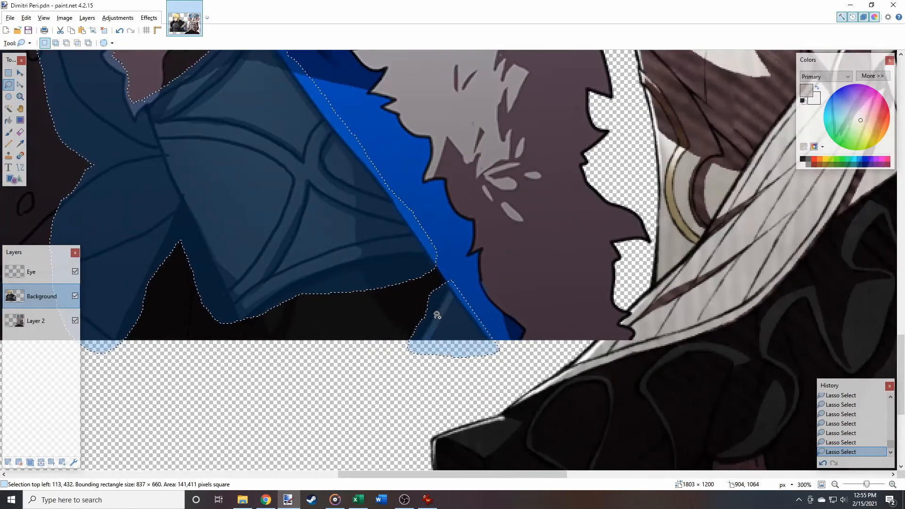
Add the lower torso plates across the full width, from below the star emblem's spike to the artwork's lower edge, to the selection
{"action": "scroll", "coordinate": [399, 304], "scroll_direction": "left", "scroll_amount": 5}
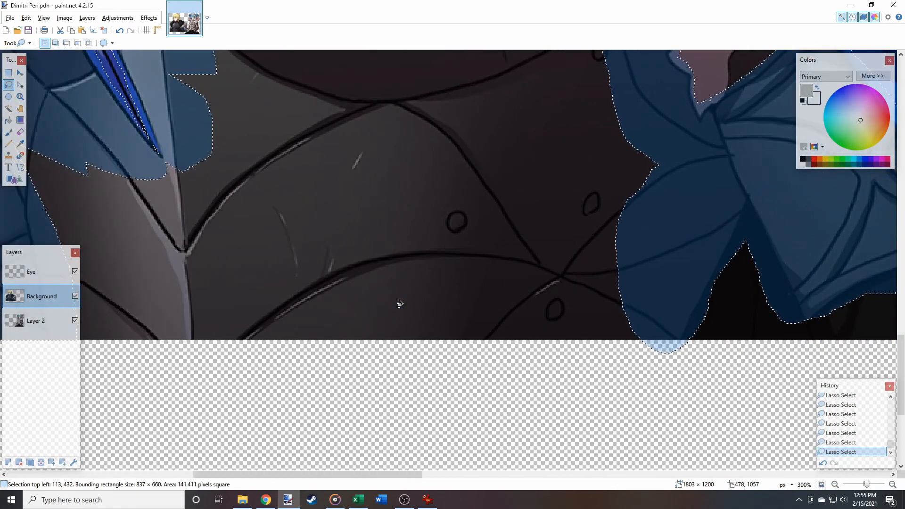
{"action": "scroll", "coordinate": [400, 305], "scroll_direction": "right", "scroll_amount": 1}
{"action": "scroll", "coordinate": [400, 304], "scroll_direction": "left", "scroll_amount": 2}
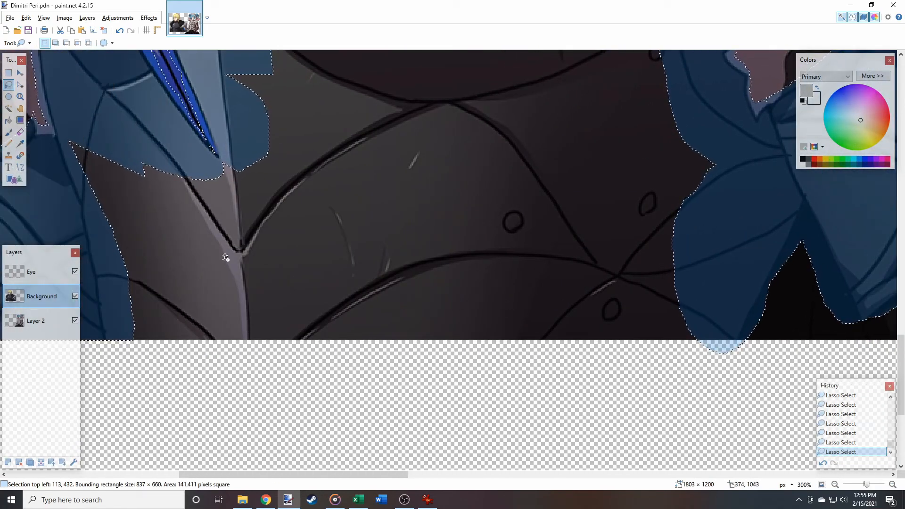
{"action": "mouse_move", "coordinate": [65, 140]}
{"action": "left_mouse_down"}
{"action": "mouse_move", "coordinate": [124, 325]}
{"action": "mouse_move", "coordinate": [455, 362]}
{"action": "left_mouse_up"}
{"action": "mouse_move", "coordinate": [522, 353]}
{"action": "left_mouse_down"}
{"action": "mouse_move", "coordinate": [661, 323]}
{"action": "mouse_move", "coordinate": [717, 276]}
{"action": "mouse_move", "coordinate": [721, 168]}
{"action": "mouse_move", "coordinate": [670, 121]}
{"action": "mouse_move", "coordinate": [330, 177]}
{"action": "mouse_move", "coordinate": [227, 162]}
{"action": "left_mouse_up"}
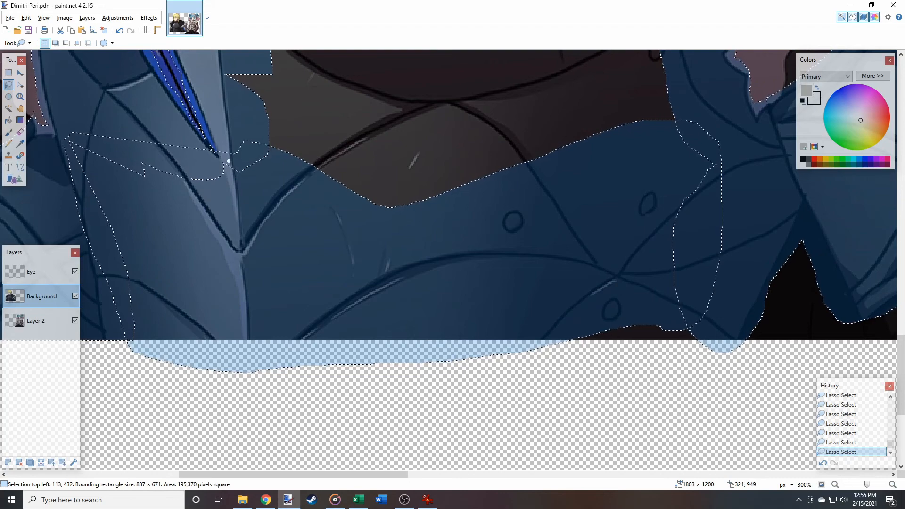
{"action": "mouse_move", "coordinate": [537, 315]}
{"action": "left_mouse_down"}
{"action": "mouse_move", "coordinate": [760, 360]}
{"action": "mouse_move", "coordinate": [549, 318]}
{"action": "left_mouse_up"}
Extend the selection into the dark gap between the torso and the arm guard, and fill in the leftover hole there
{"action": "scroll", "coordinate": [549, 318], "scroll_direction": "up", "scroll_amount": 5}
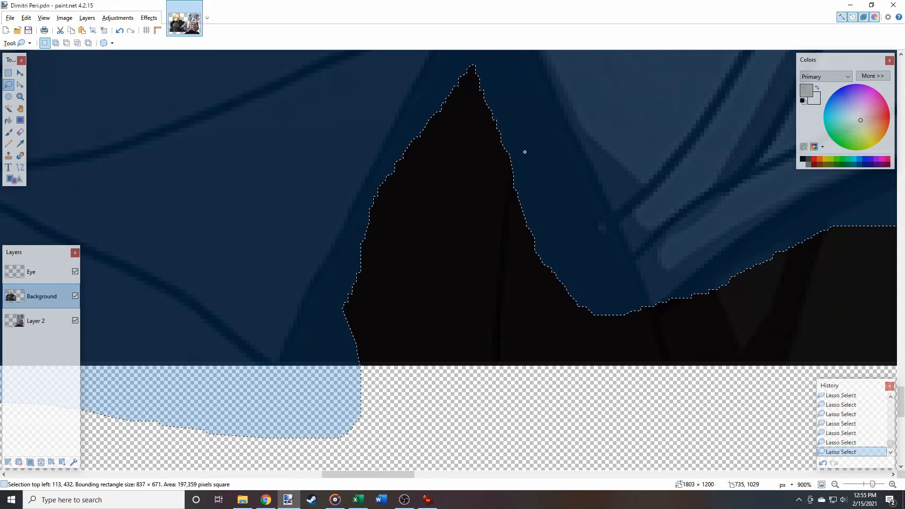
{"action": "mouse_move", "coordinate": [525, 152]}
{"action": "left_mouse_down"}
{"action": "mouse_move", "coordinate": [497, 307]}
{"action": "mouse_move", "coordinate": [495, 404]}
{"action": "mouse_move", "coordinate": [313, 129]}
{"action": "mouse_move", "coordinate": [499, 79]}
{"action": "mouse_move", "coordinate": [528, 146]}
{"action": "left_mouse_up"}
{"action": "scroll", "coordinate": [418, 120], "scroll_direction": "up", "scroll_amount": 2}
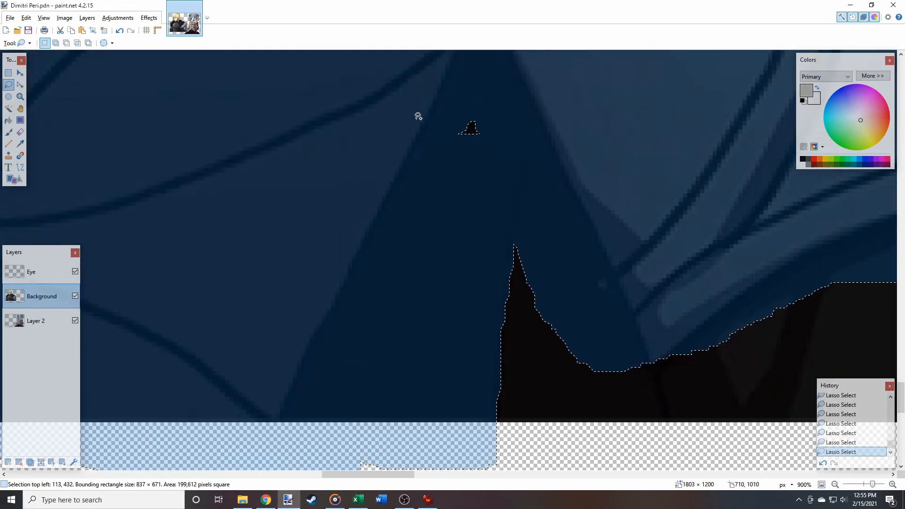
{"action": "scroll", "coordinate": [481, 228], "scroll_direction": "down", "scroll_amount": 4}
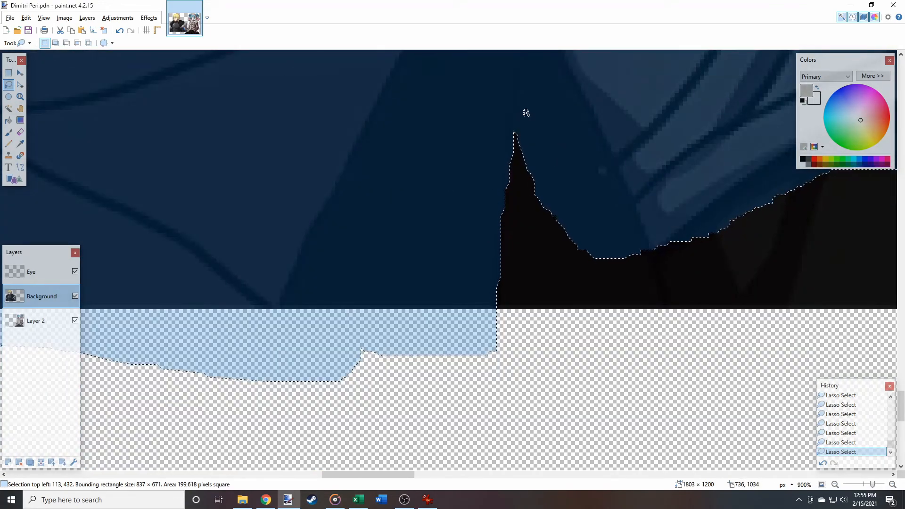
{"action": "scroll", "coordinate": [359, 165], "scroll_direction": "down", "scroll_amount": 7}
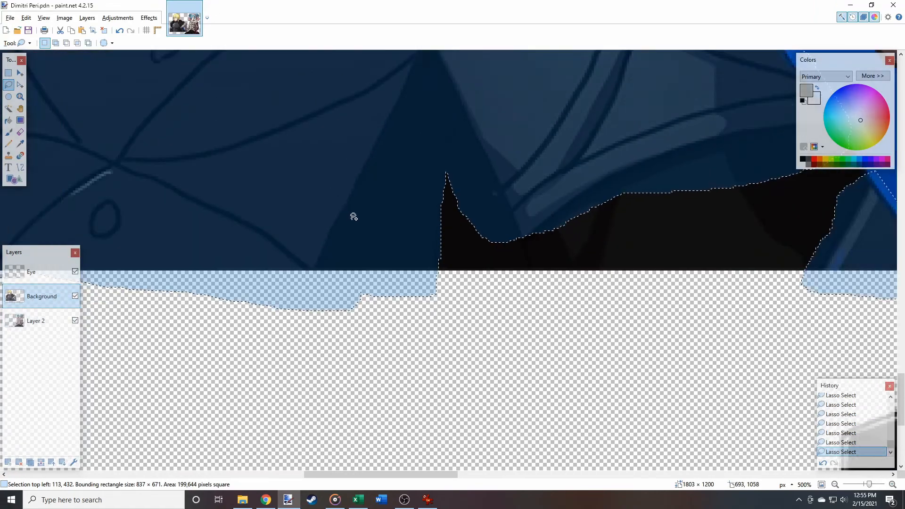
Add the unselected centre of the breastplate to the lasso selection, including the leftover strip directly beneath the collar
{"action": "scroll", "coordinate": [330, 219], "scroll_direction": "down", "scroll_amount": 2}
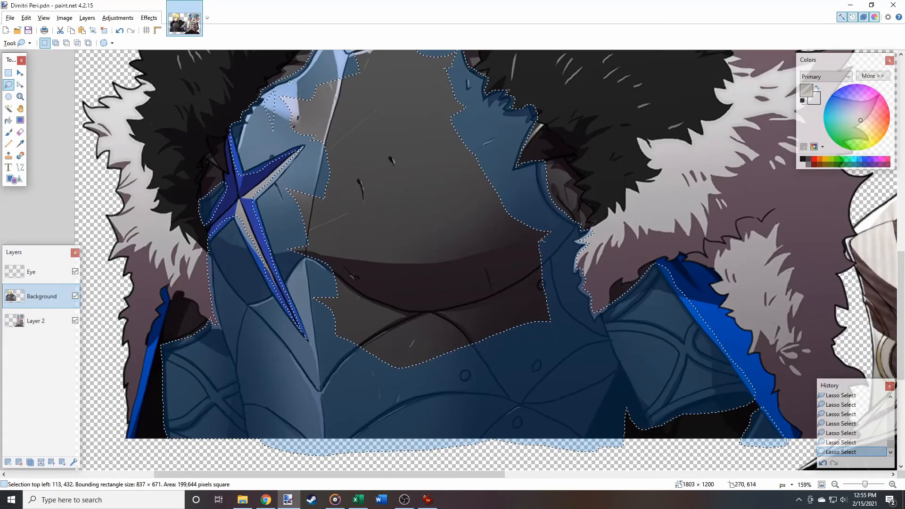
{"action": "mouse_move", "coordinate": [388, 65]}
{"action": "left_mouse_down"}
{"action": "mouse_move", "coordinate": [456, 80]}
{"action": "mouse_move", "coordinate": [508, 189]}
{"action": "mouse_move", "coordinate": [542, 216]}
{"action": "left_mouse_up"}
{"action": "mouse_move", "coordinate": [563, 255]}
{"action": "left_mouse_down"}
{"action": "mouse_move", "coordinate": [554, 339]}
{"action": "mouse_move", "coordinate": [453, 364]}
{"action": "mouse_move", "coordinate": [387, 372]}
{"action": "mouse_move", "coordinate": [321, 341]}
{"action": "mouse_move", "coordinate": [310, 310]}
{"action": "left_mouse_up"}
{"action": "left_click_drag", "start_coordinate": [287, 262], "coordinate": [284, 217]}
{"action": "mouse_move", "coordinate": [279, 183]}
{"action": "left_mouse_down"}
{"action": "mouse_move", "coordinate": [306, 164]}
{"action": "mouse_move", "coordinate": [292, 136]}
{"action": "left_mouse_up"}
{"action": "scroll", "coordinate": [299, 136], "scroll_direction": "up", "scroll_amount": 5}
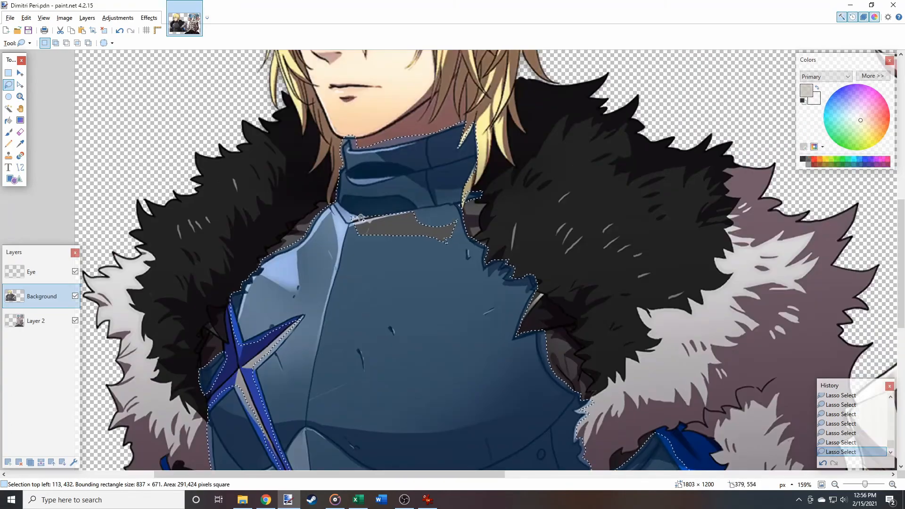
{"action": "scroll", "coordinate": [330, 268], "scroll_direction": "up", "scroll_amount": 3}
{"action": "mouse_move", "coordinate": [330, 268]}
{"action": "left_mouse_down"}
{"action": "mouse_move", "coordinate": [506, 274]}
{"action": "mouse_move", "coordinate": [553, 253]}
{"action": "mouse_move", "coordinate": [560, 206]}
{"action": "mouse_move", "coordinate": [458, 159]}
{"action": "left_mouse_up"}
{"action": "scroll", "coordinate": [460, 163], "scroll_direction": "down", "scroll_amount": 6}
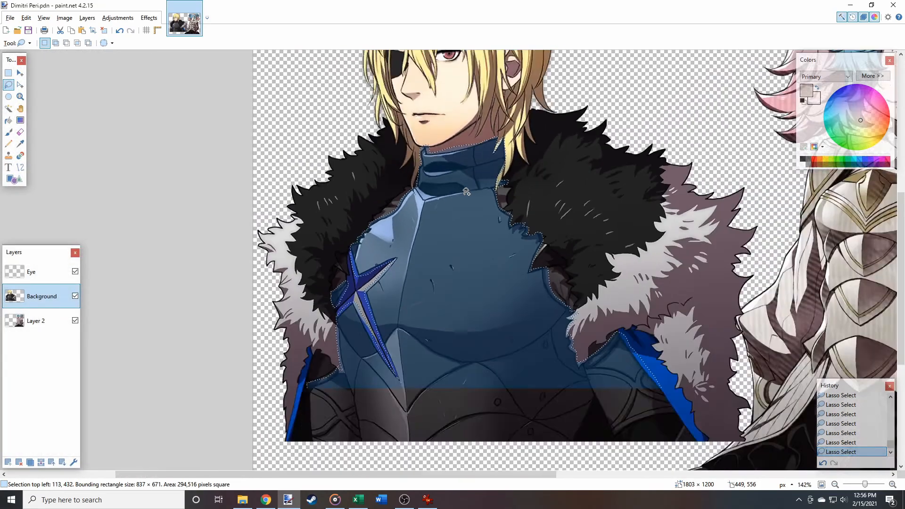
Paste the selected armour onto its own new layer and remove its colour tint with the Hue / Saturation adjustment
{"action": "scroll", "coordinate": [375, 201], "scroll_direction": "right", "scroll_amount": 1}
{"action": "scroll", "coordinate": [327, 194], "scroll_direction": "down", "scroll_amount": 1}
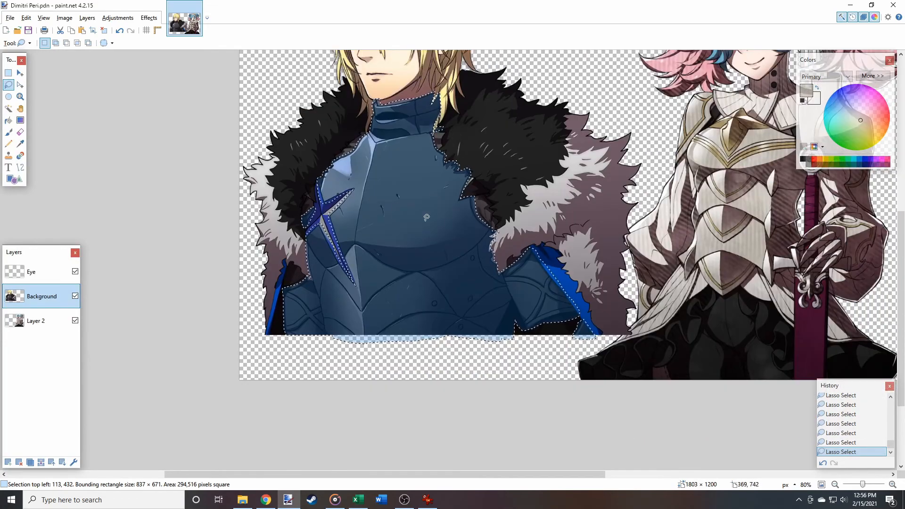
{"action": "scroll", "coordinate": [514, 313], "scroll_direction": "down", "scroll_amount": 2}
{"action": "scroll", "coordinate": [320, 273], "scroll_direction": "right", "scroll_amount": 1}
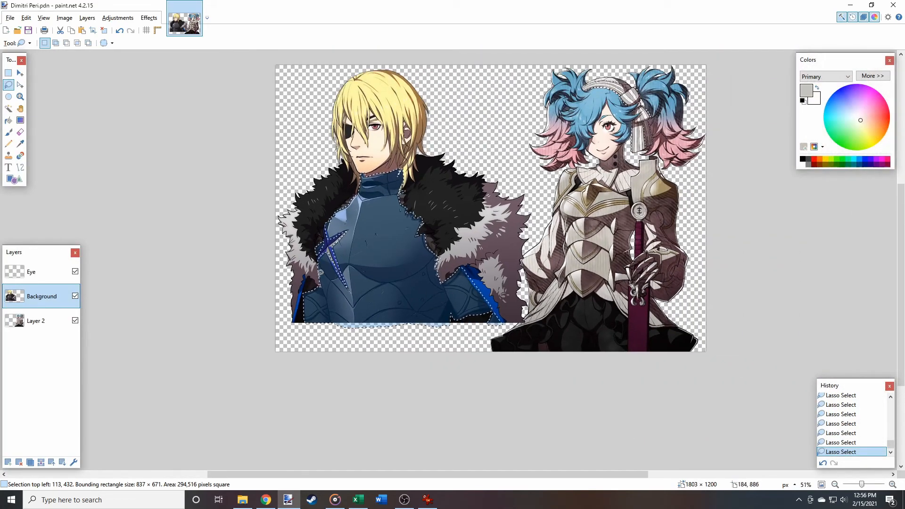
{"action": "scroll", "coordinate": [402, 307], "scroll_direction": "up", "scroll_amount": 1}
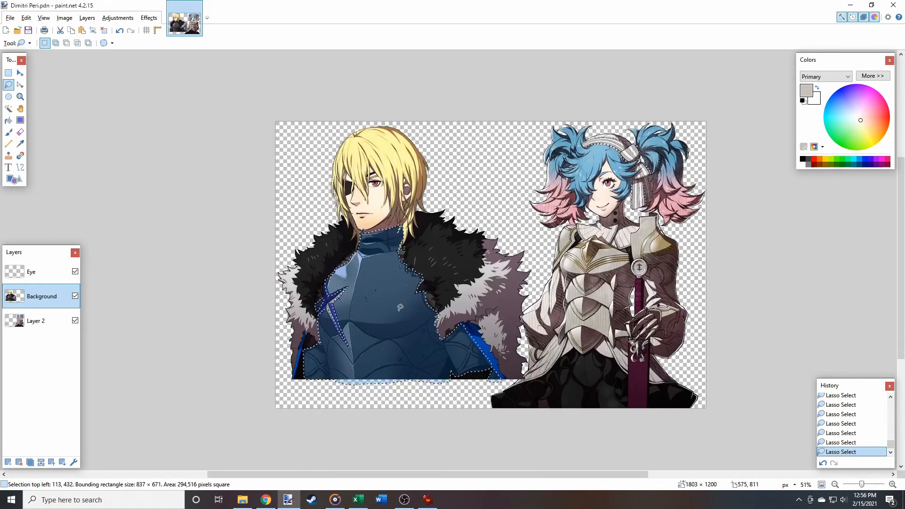
{"action": "key", "text": "ctrl+v"}
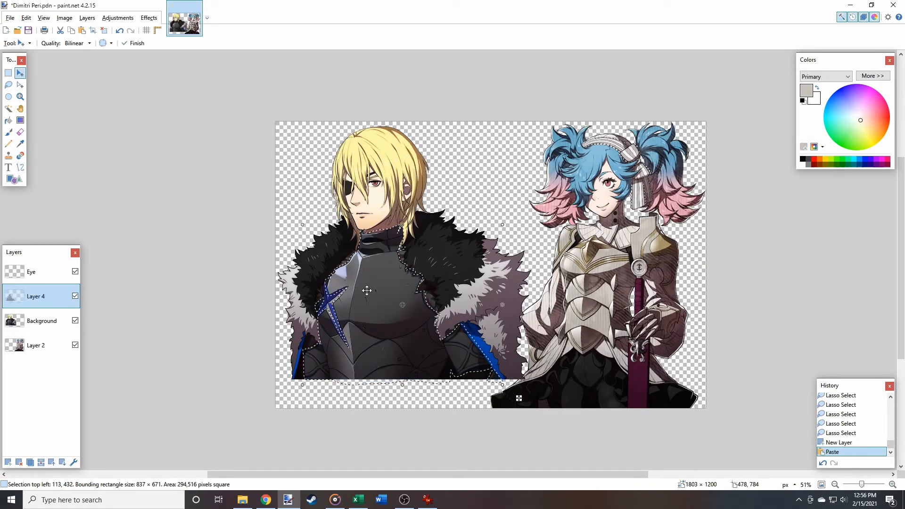
{"action": "left_click", "coordinate": [118, 18]}
{"action": "left_click", "coordinate": [150, 76]}
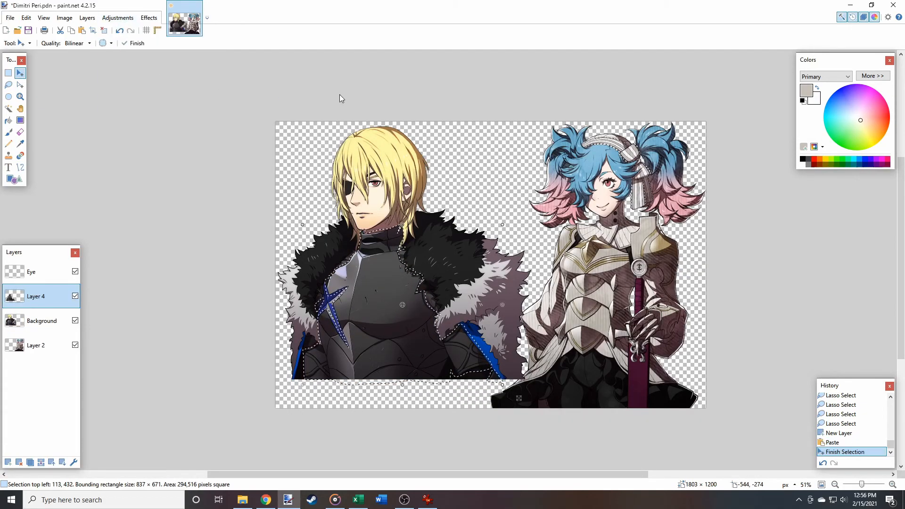
{"action": "left_click", "coordinate": [466, 288]}
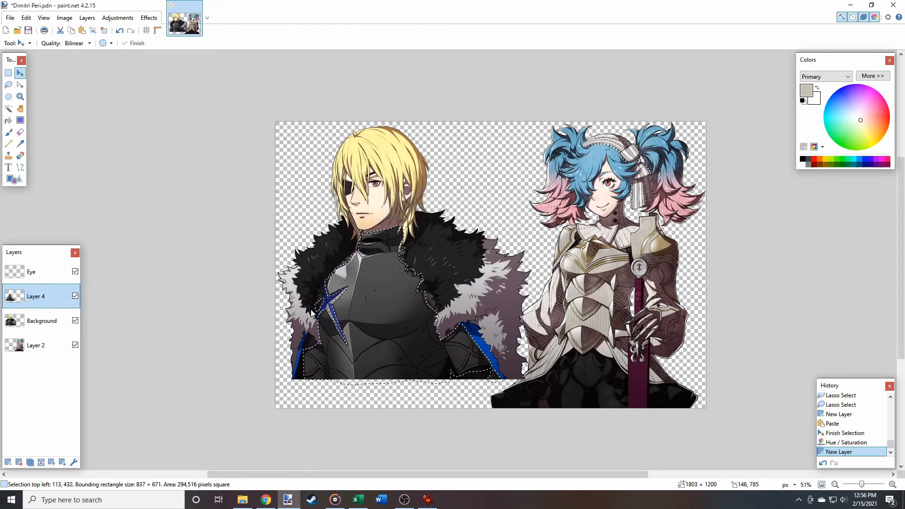
Set the blend mode of the new empty layer above the armour copy to Overlay
{"action": "key", "text": "F4"}
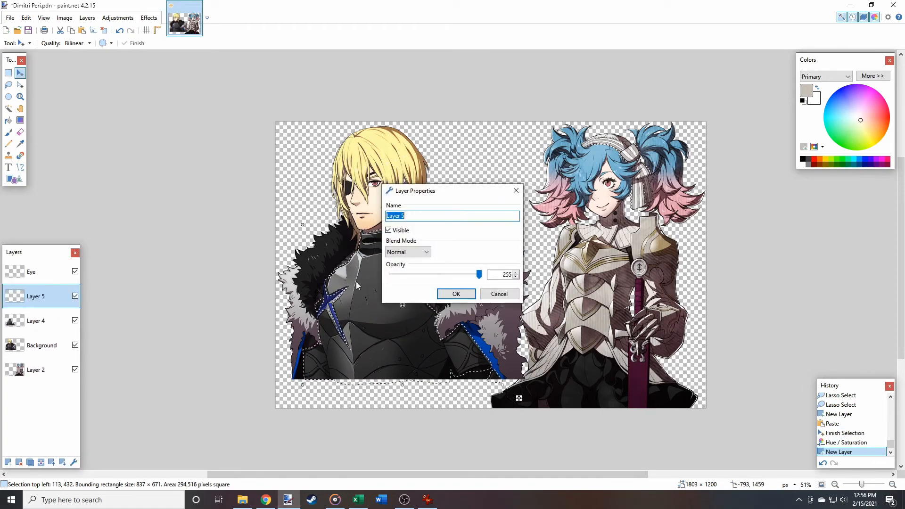
{"action": "left_click", "coordinate": [413, 254]}
{"action": "key", "text": "Escape"}
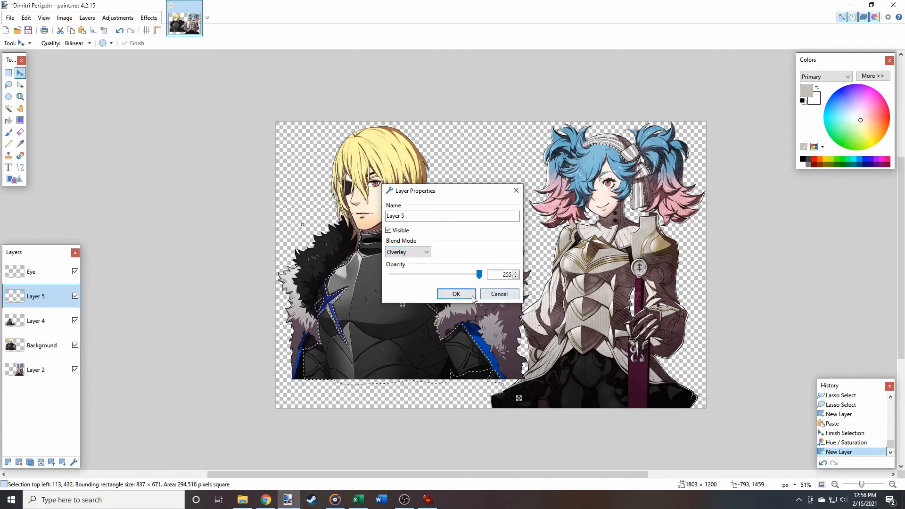
{"action": "left_click", "coordinate": [456, 294]}
Fill the armour selection on the overlay layer with the light grey primary colour and compare it with the other character's armour
{"action": "left_click", "coordinate": [9, 121]}
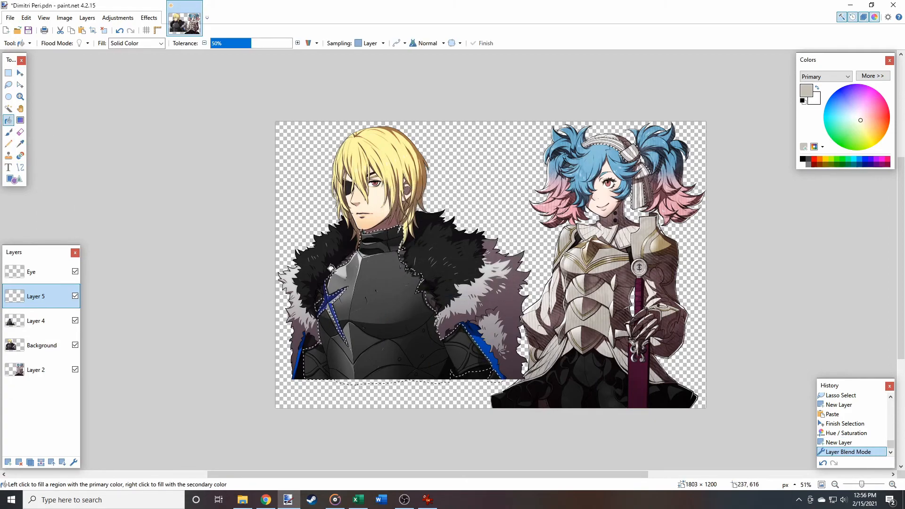
{"action": "left_click", "coordinate": [359, 281]}
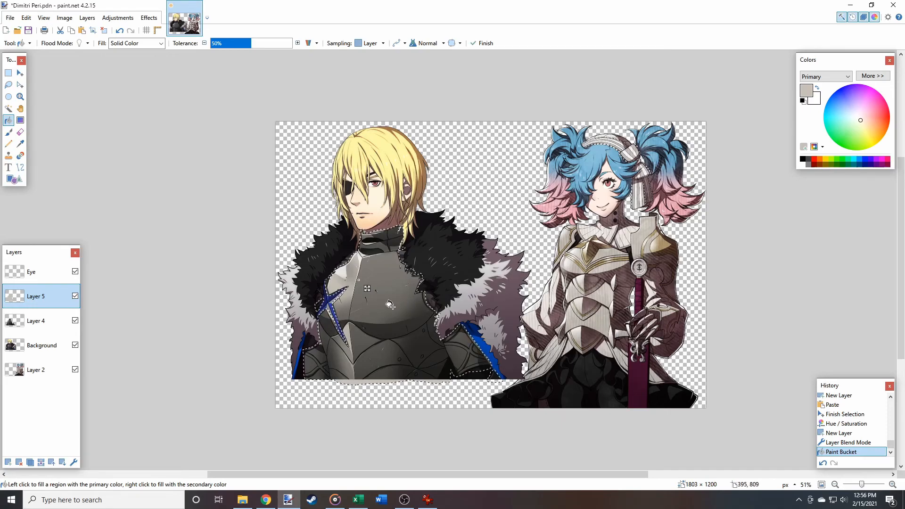
{"action": "scroll", "coordinate": [645, 240], "scroll_direction": "up", "scroll_amount": 9}
{"action": "scroll", "coordinate": [585, 262], "scroll_direction": "down", "scroll_amount": 4}
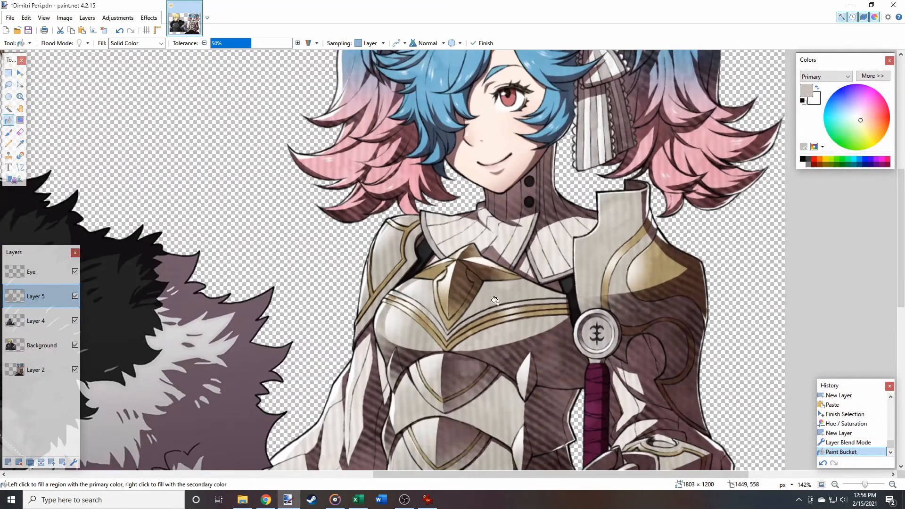
{"action": "scroll", "coordinate": [234, 309], "scroll_direction": "left", "scroll_amount": 5}
{"action": "scroll", "coordinate": [235, 309], "scroll_direction": "down", "scroll_amount": 3}
{"action": "scroll", "coordinate": [235, 309], "scroll_direction": "right", "scroll_amount": 1}
{"action": "scroll", "coordinate": [241, 305], "scroll_direction": "down", "scroll_amount": 6}
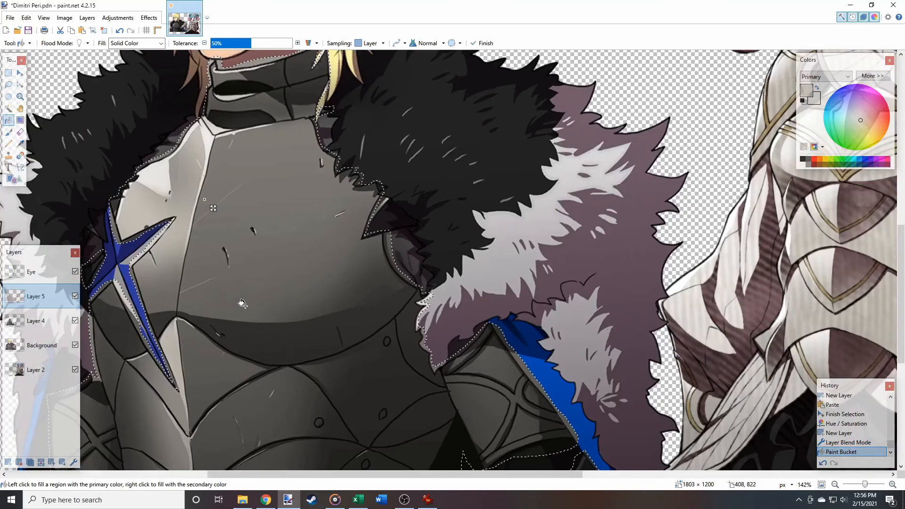
{"action": "scroll", "coordinate": [263, 293], "scroll_direction": "up", "scroll_amount": 2}
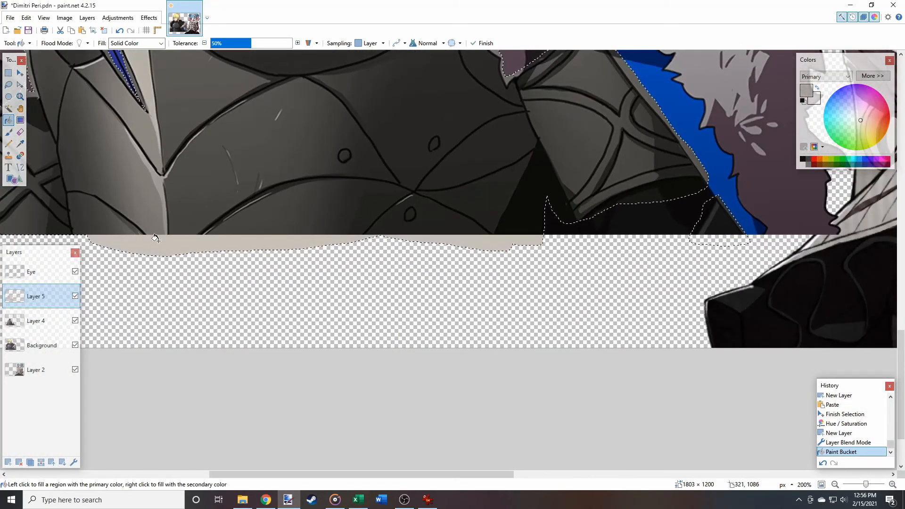
Undo the light grey Paint Bucket fill on the overlay layer
{"action": "left_click", "coordinate": [8, 109]}
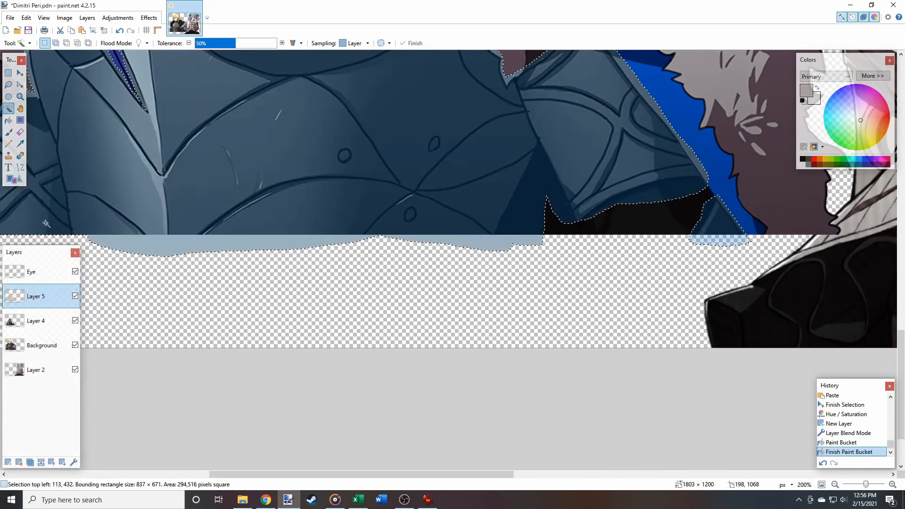
{"action": "key", "text": "ctrl+z"}
{"action": "key", "text": "ctrl+z"}
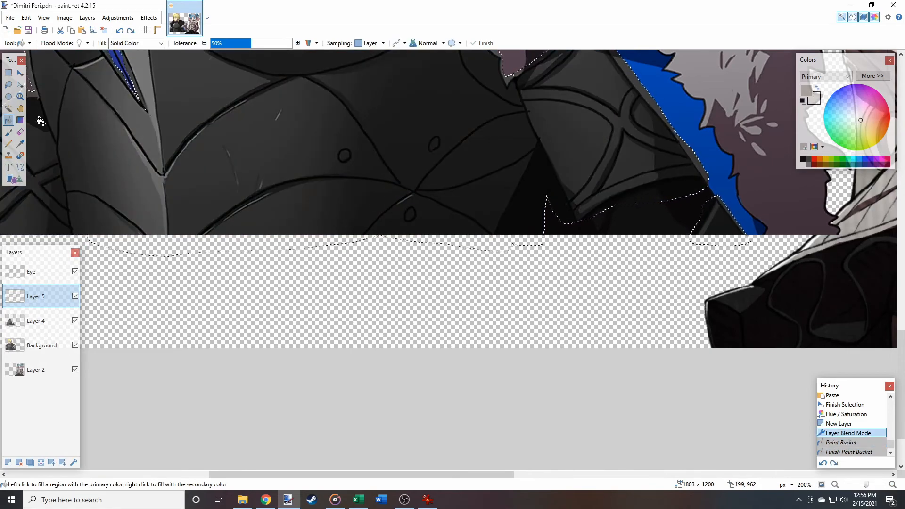
Subtract the empty area below the armour from the armour selection, using the Magic Wand on the Background layer
{"action": "left_click", "coordinate": [8, 109]}
{"action": "left_click", "coordinate": [42, 345]}
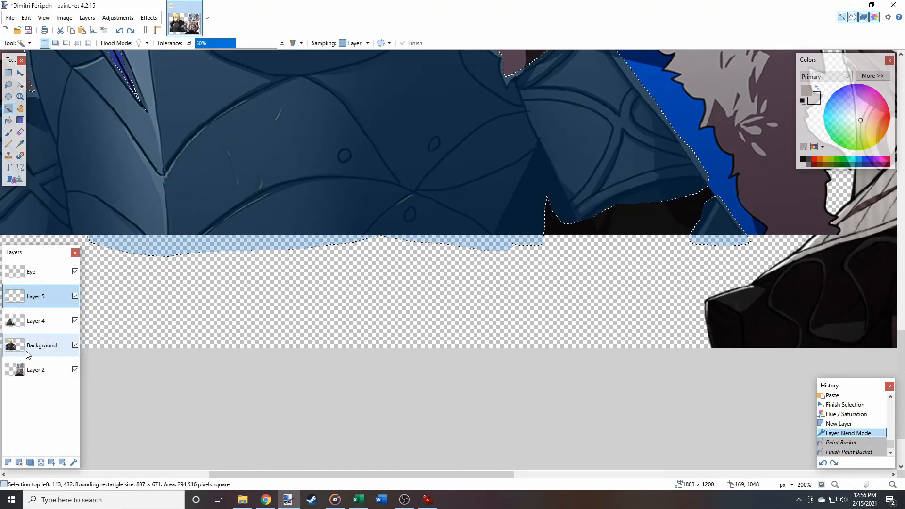
{"action": "left_click", "coordinate": [192, 278], "text": "alt"}
{"action": "scroll", "coordinate": [424, 310], "scroll_direction": "left", "scroll_amount": 2}
{"action": "scroll", "coordinate": [481, 308], "scroll_direction": "up", "scroll_amount": 3}
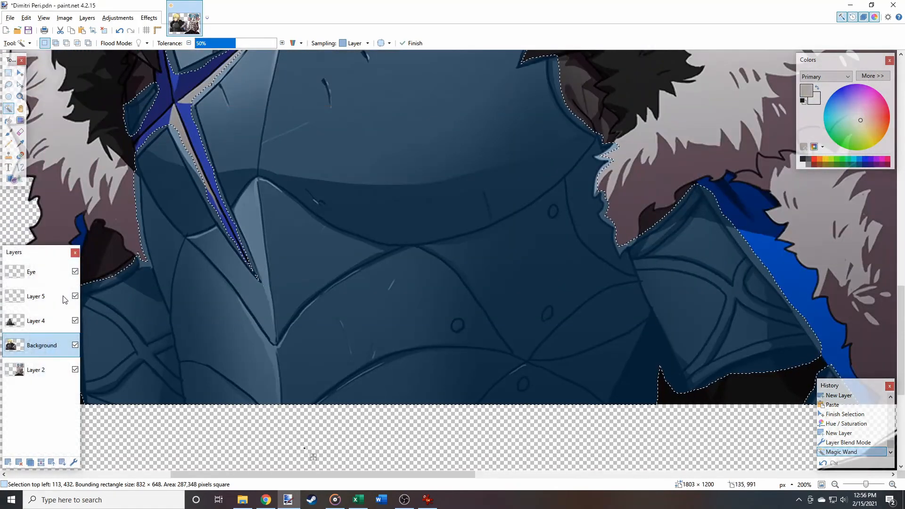
Fill the refined armour selection on Layer 5 with the light grey primary colour and compare it with the other character's armour
{"action": "left_click", "coordinate": [63, 298]}
{"action": "left_click", "coordinate": [8, 121]}
{"action": "left_click", "coordinate": [495, 159]}
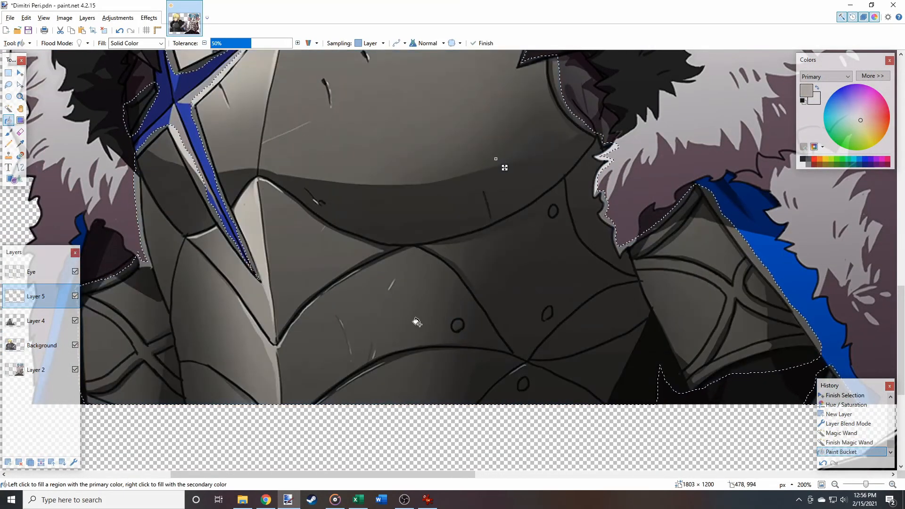
{"action": "scroll", "coordinate": [416, 322], "scroll_direction": "down", "scroll_amount": 1}
{"action": "scroll", "coordinate": [417, 322], "scroll_direction": "right", "scroll_amount": 5}
{"action": "scroll", "coordinate": [593, 115], "scroll_direction": "up", "scroll_amount": 1}
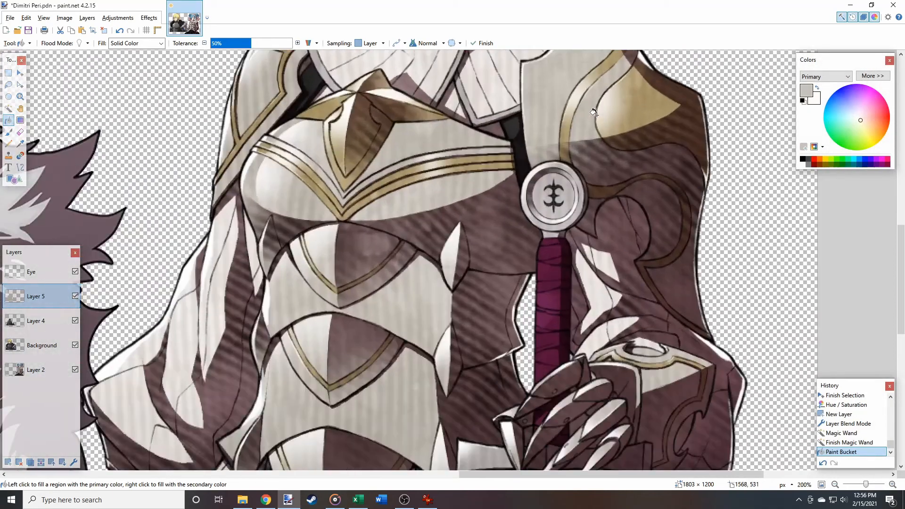
{"action": "scroll", "coordinate": [540, 113], "scroll_direction": "down", "scroll_amount": 1}
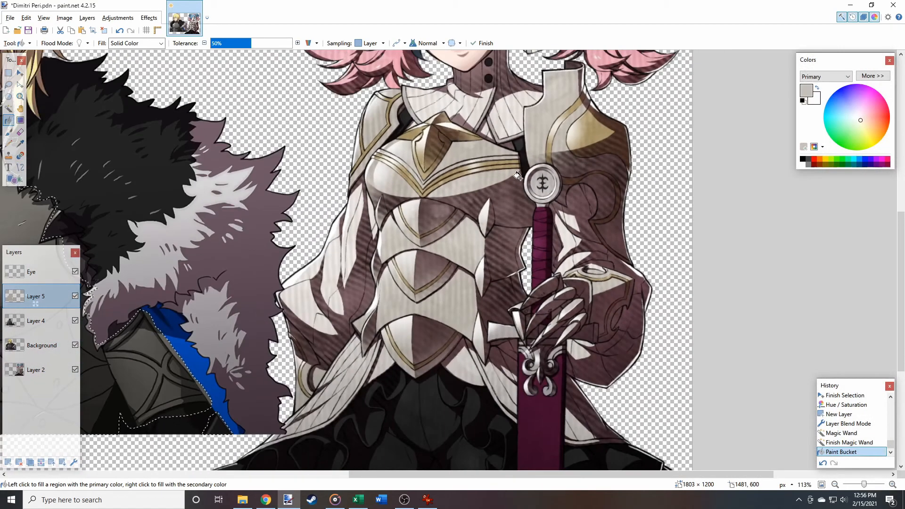
{"action": "scroll", "coordinate": [438, 212], "scroll_direction": "left", "scroll_amount": 6}
{"action": "scroll", "coordinate": [334, 215], "scroll_direction": "down", "scroll_amount": 1}
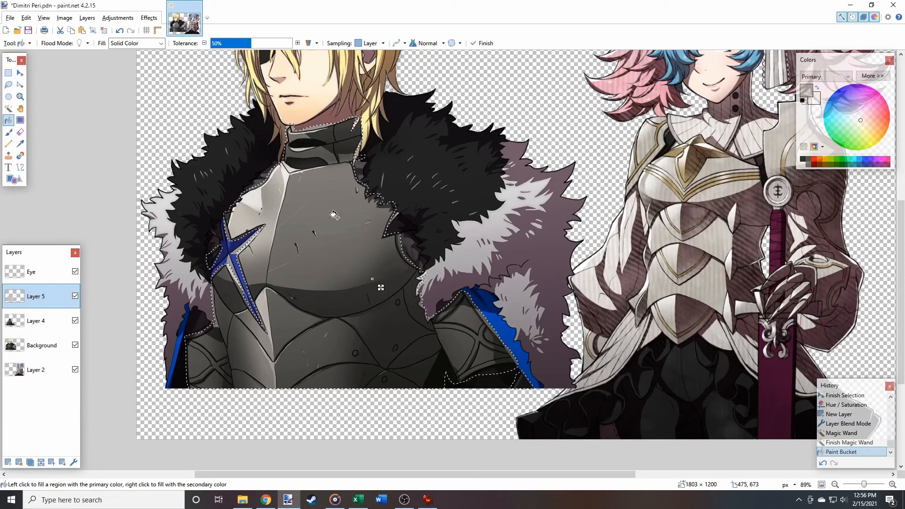
{"action": "scroll", "coordinate": [334, 215], "scroll_direction": "down", "scroll_amount": 2}
Open the Brightness / Contrast adjustment for the armour copy on Layer 4 and reset both values to 0
{"action": "left_click", "coordinate": [60, 321]}
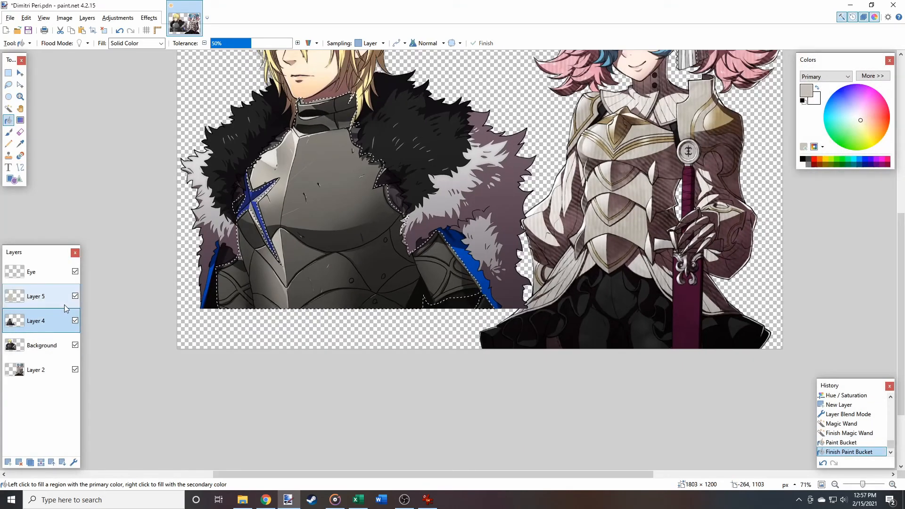
{"action": "scroll", "coordinate": [276, 314], "scroll_direction": "right", "scroll_amount": 2}
{"action": "scroll", "coordinate": [276, 314], "scroll_direction": "up", "scroll_amount": 2}
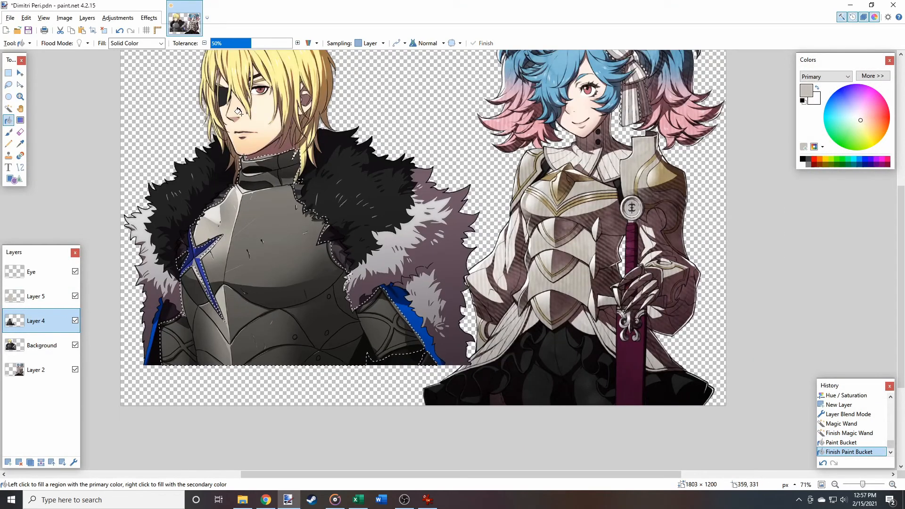
{"action": "left_click", "coordinate": [117, 18]}
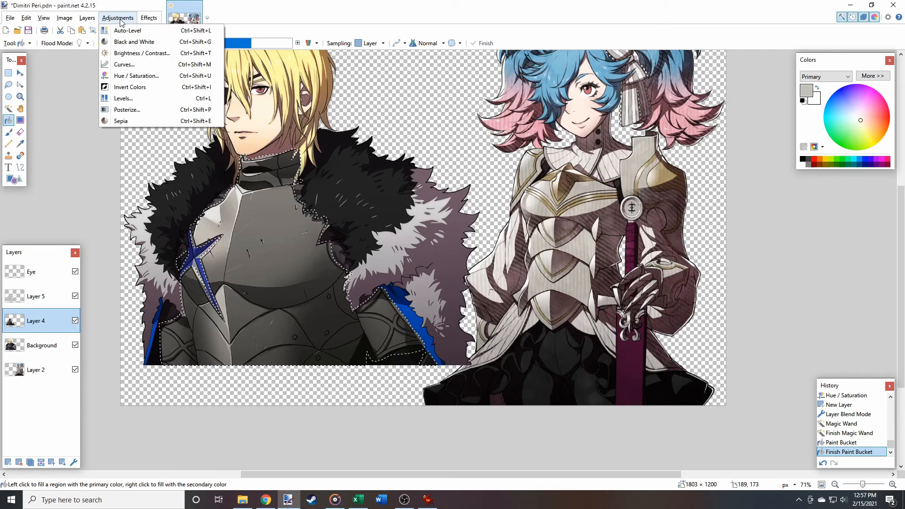
{"action": "left_click", "coordinate": [136, 57]}
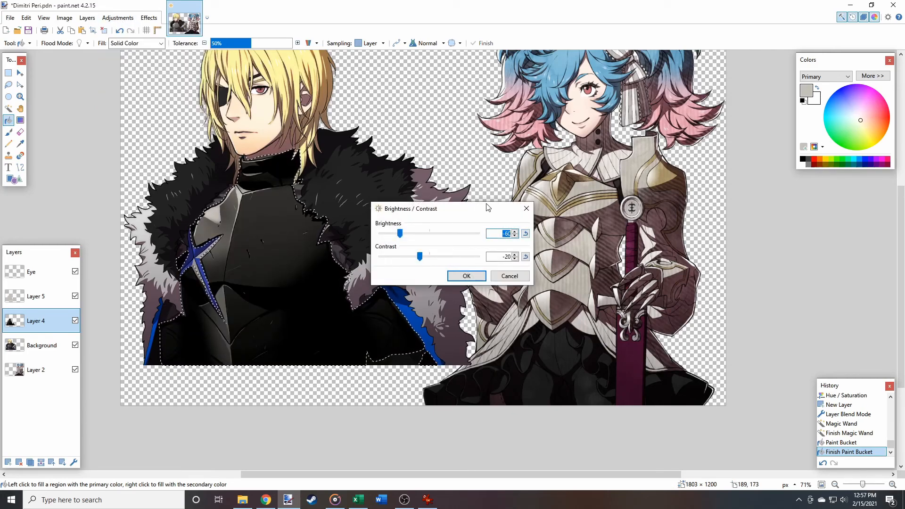
{"action": "key", "text": "Tab"}
{"action": "key", "text": "Tab"}
{"action": "key", "text": "Tab"}
{"action": "type", "text": "0"}
{"action": "key", "text": "shift+Tab"}
{"action": "key", "text": "shift+Tab"}
{"action": "key", "text": "shift+Tab"}
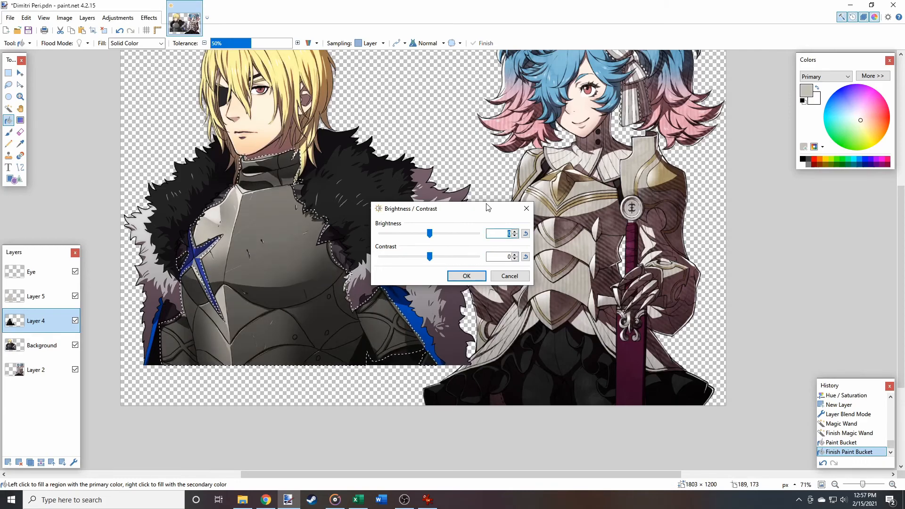
Brighten the armour copy with a brightness of 30 and a contrast of 20
{"action": "type", "text": "20"}
{"action": "key", "text": "Tab"}
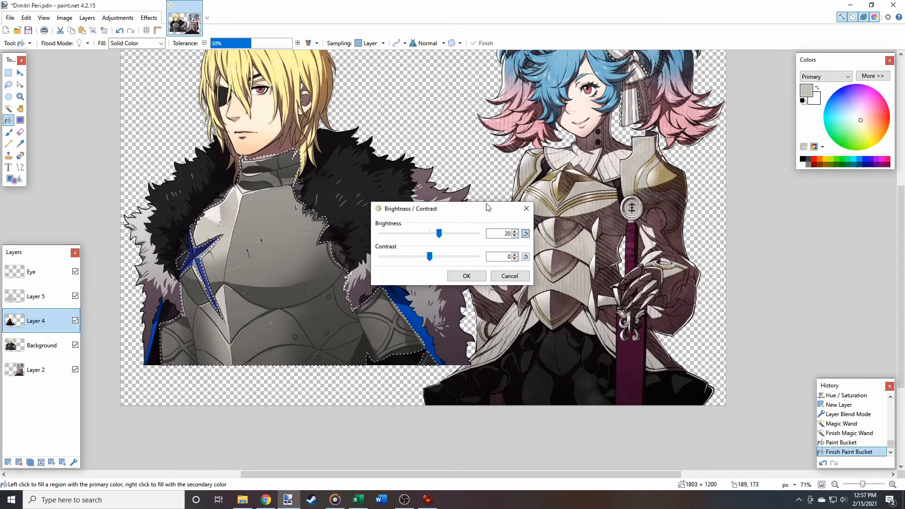
{"action": "key", "text": "Tab"}
{"action": "key", "text": "Tab"}
{"action": "key", "text": "Tab"}
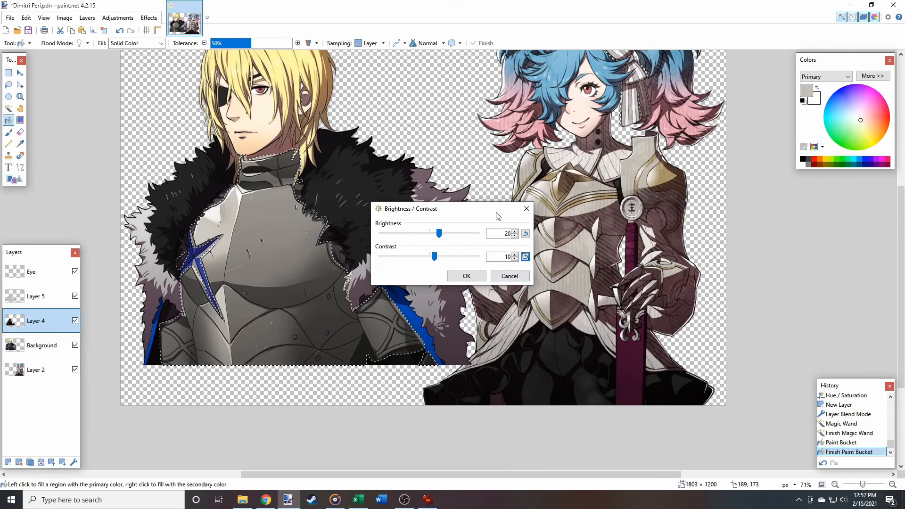
{"action": "type", "text": "20"}
{"action": "key", "text": "Tab"}
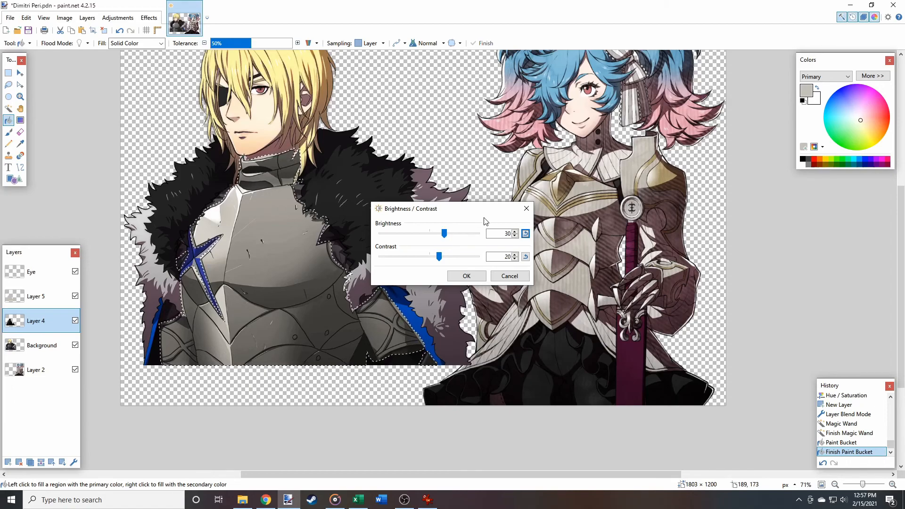
{"action": "left_click", "coordinate": [466, 277]}
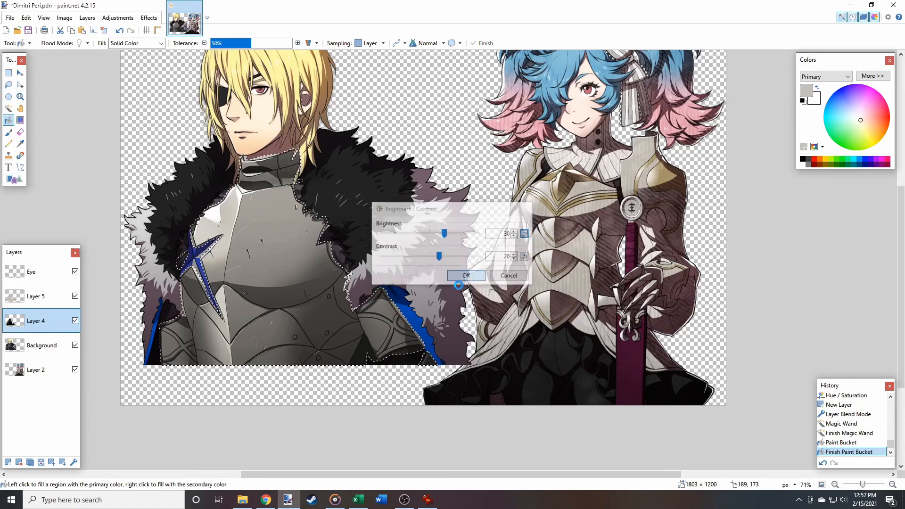
Raise the saturation of the grey fill on Layer 5 to 120 with the Hue / Saturation adjustment
{"action": "left_click", "coordinate": [49, 297]}
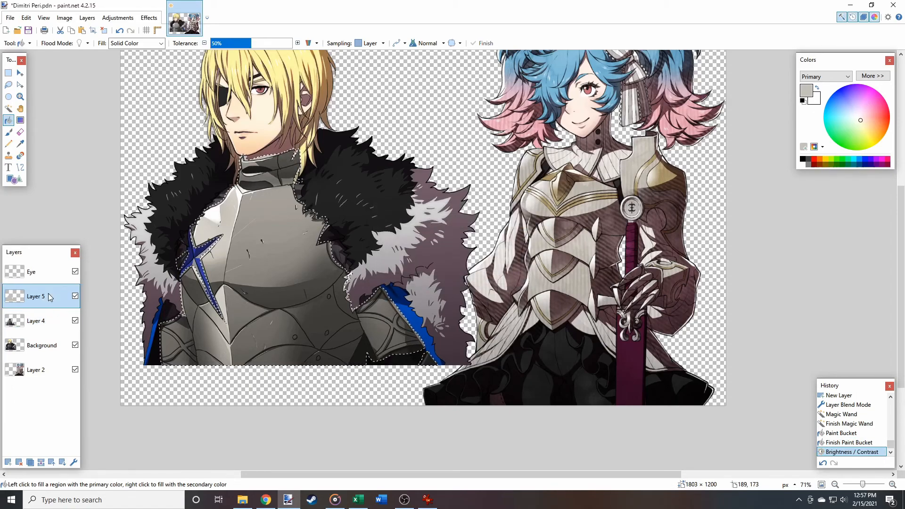
{"action": "left_click", "coordinate": [118, 17]}
{"action": "left_click", "coordinate": [154, 78]}
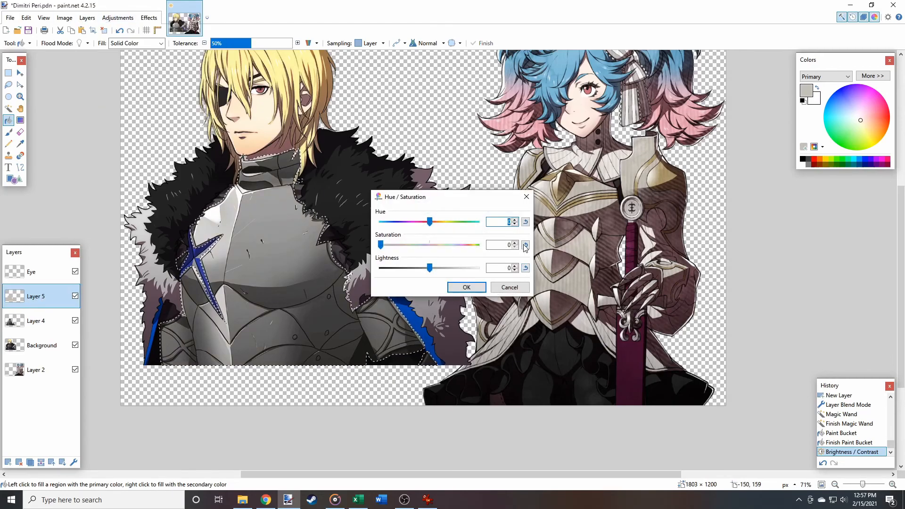
{"action": "left_click_drag", "start_coordinate": [446, 203], "coordinate": [505, 290]}
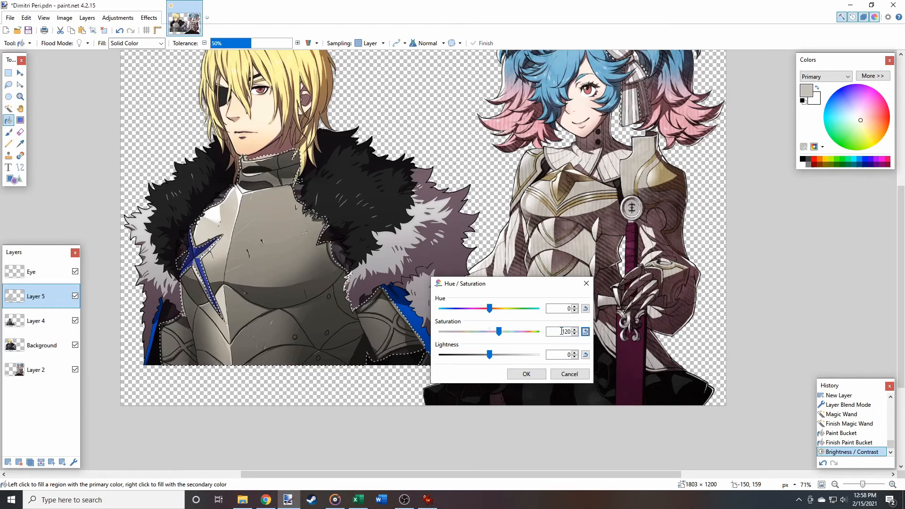
{"action": "left_click", "coordinate": [527, 374]}
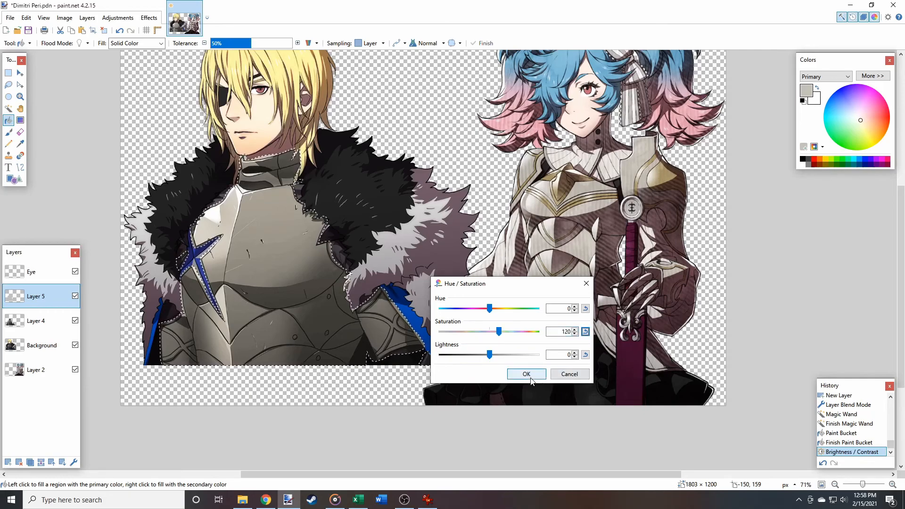
Merge Layer 5 down into the armour copy on Layer 4 and clear the selection
{"action": "scroll", "coordinate": [631, 198], "scroll_direction": "up", "scroll_amount": 7}
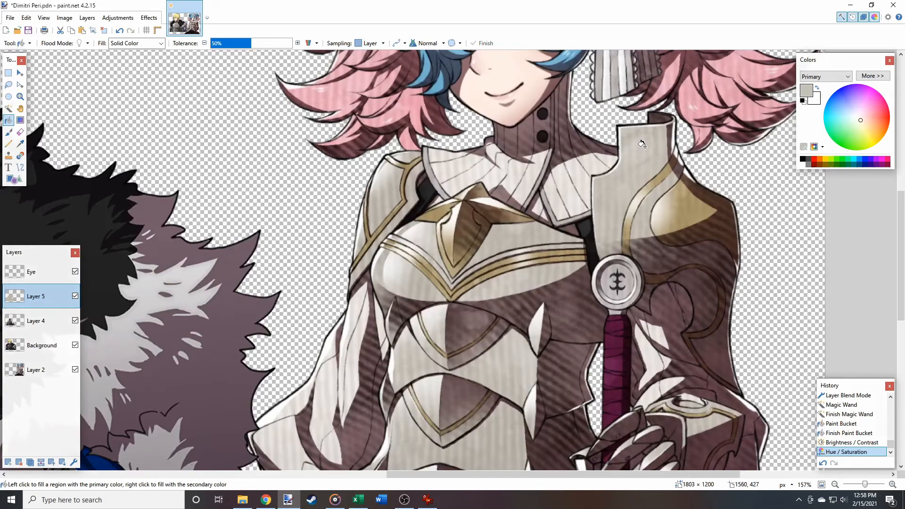
{"action": "scroll", "coordinate": [627, 198], "scroll_direction": "up", "scroll_amount": 8}
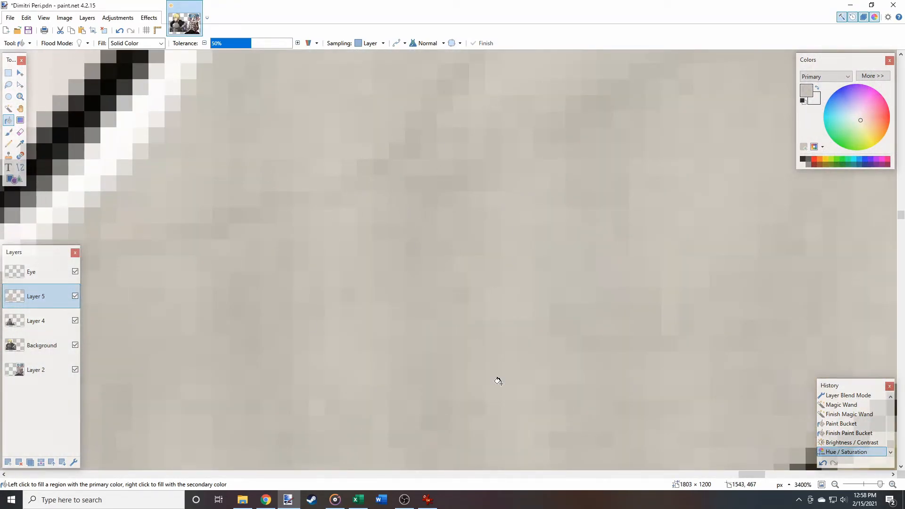
{"action": "scroll", "coordinate": [565, 263], "scroll_direction": "down", "scroll_amount": 12}
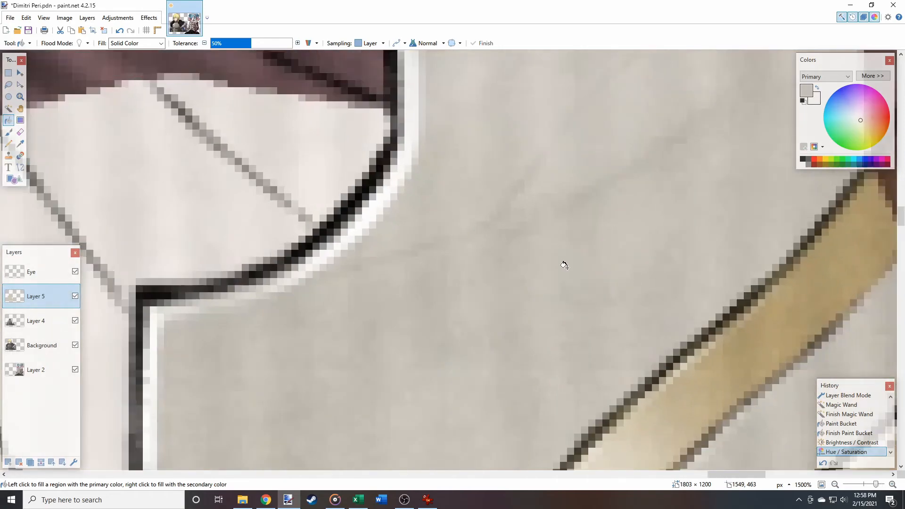
{"action": "scroll", "coordinate": [565, 263], "scroll_direction": "down", "scroll_amount": 6}
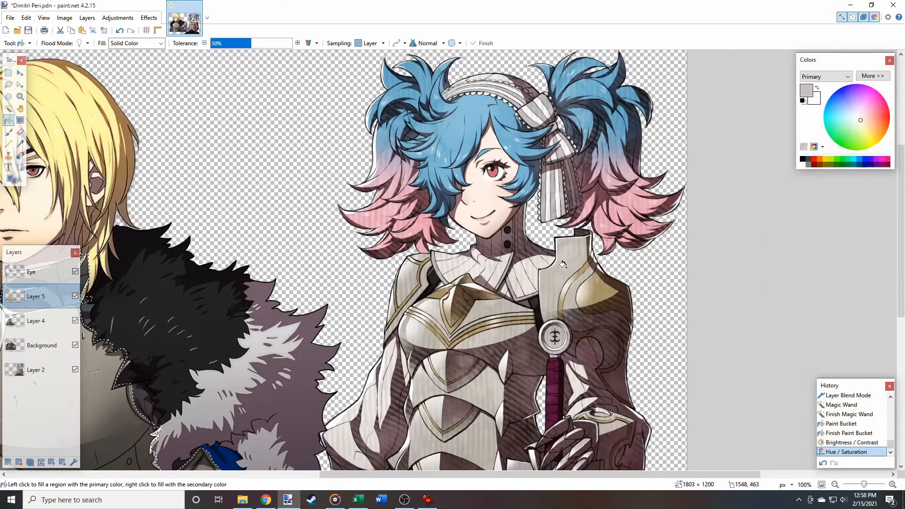
{"action": "scroll", "coordinate": [367, 261], "scroll_direction": "up", "scroll_amount": 4}
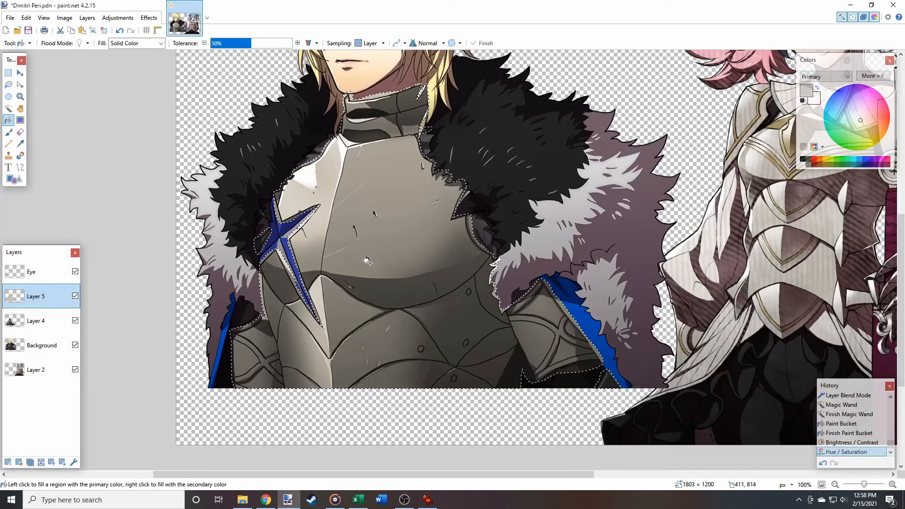
{"action": "scroll", "coordinate": [368, 260], "scroll_direction": "down", "scroll_amount": 1}
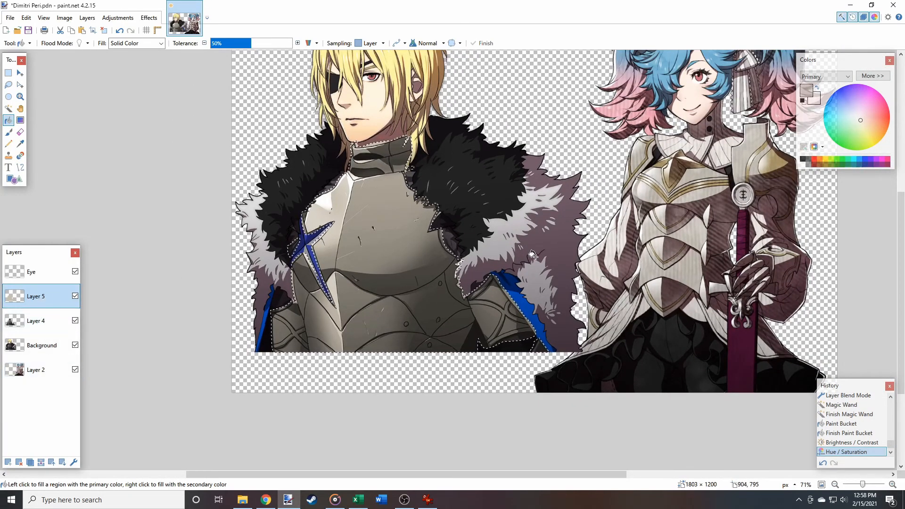
{"action": "key", "text": "ctrl+s"}
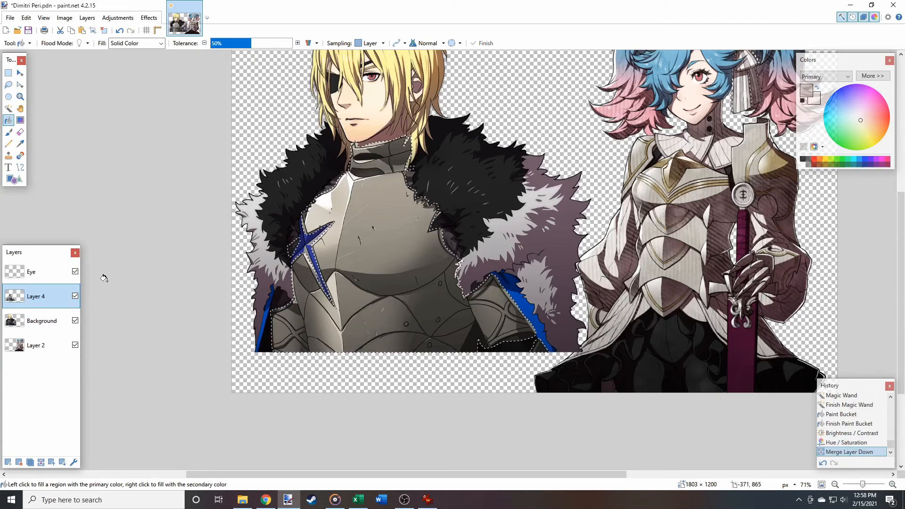
{"action": "key", "text": "ctrl+d"}
Try an Eraser stroke of width 3 on Layer 4 near the upper tip of the blue star emblem and undo it
{"action": "scroll", "coordinate": [322, 226], "scroll_direction": "up", "scroll_amount": 1}
{"action": "scroll", "coordinate": [322, 226], "scroll_direction": "up", "scroll_amount": 4}
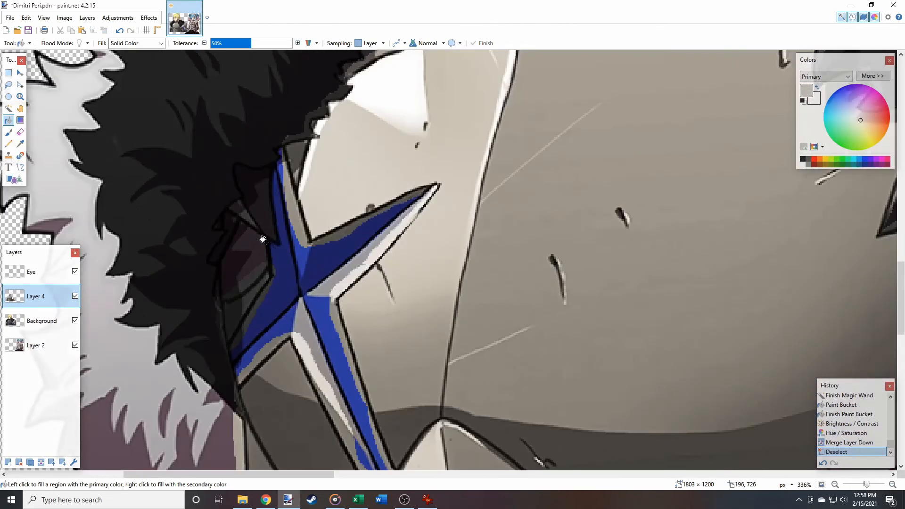
{"action": "left_click", "coordinate": [20, 133]}
{"action": "scroll", "coordinate": [269, 184], "scroll_direction": "up", "scroll_amount": 5}
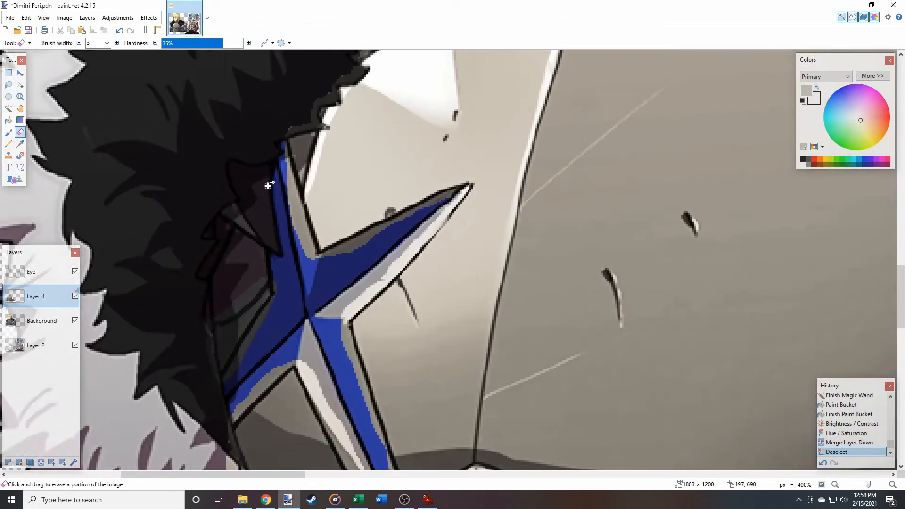
{"action": "scroll", "coordinate": [318, 165], "scroll_direction": "down", "scroll_amount": 5}
{"action": "scroll", "coordinate": [318, 165], "scroll_direction": "down", "scroll_amount": 3}
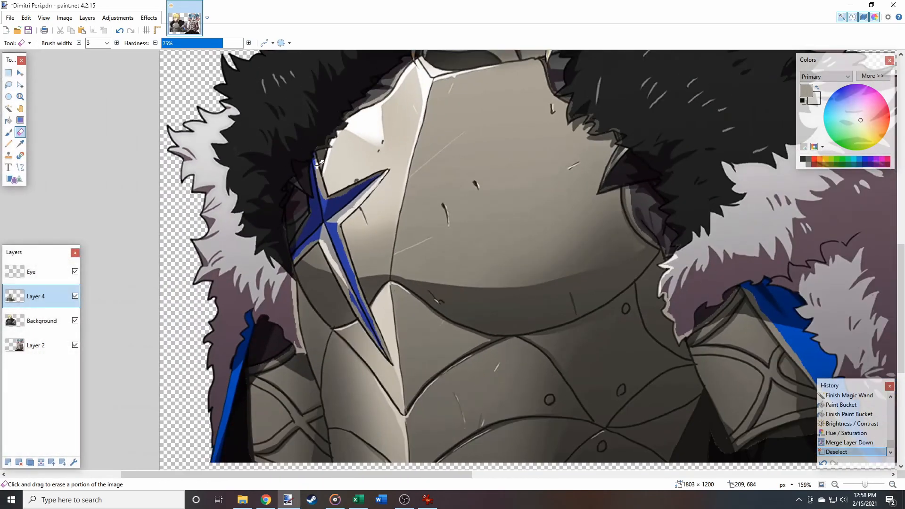
{"action": "scroll", "coordinate": [319, 164], "scroll_direction": "up", "scroll_amount": 7}
{"action": "left_click_drag", "start_coordinate": [330, 165], "coordinate": [331, 207]}
{"action": "key", "text": "ctrl+z"}
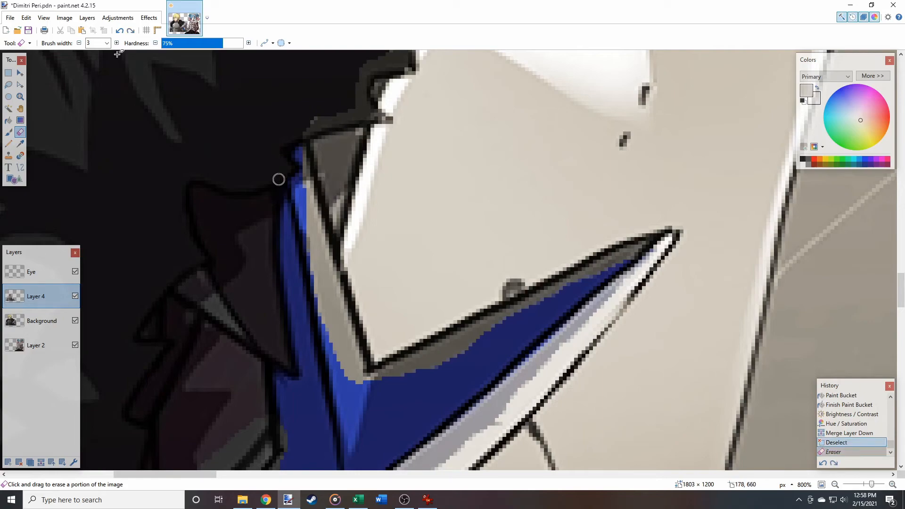
Set the Eraser's brush width to 10 and examine the recoloured armour's edges around the star emblem and the upper arm
{"action": "left_click", "coordinate": [117, 44]}
{"action": "left_click", "coordinate": [116, 43]}
{"action": "left_click", "coordinate": [117, 44]}
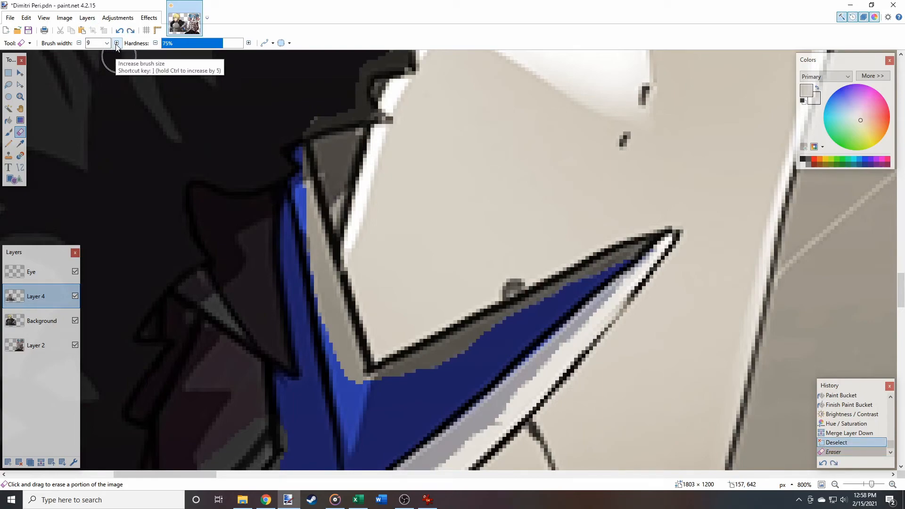
{"action": "left_click", "coordinate": [116, 44]}
{"action": "scroll", "coordinate": [315, 233], "scroll_direction": "down", "scroll_amount": 5}
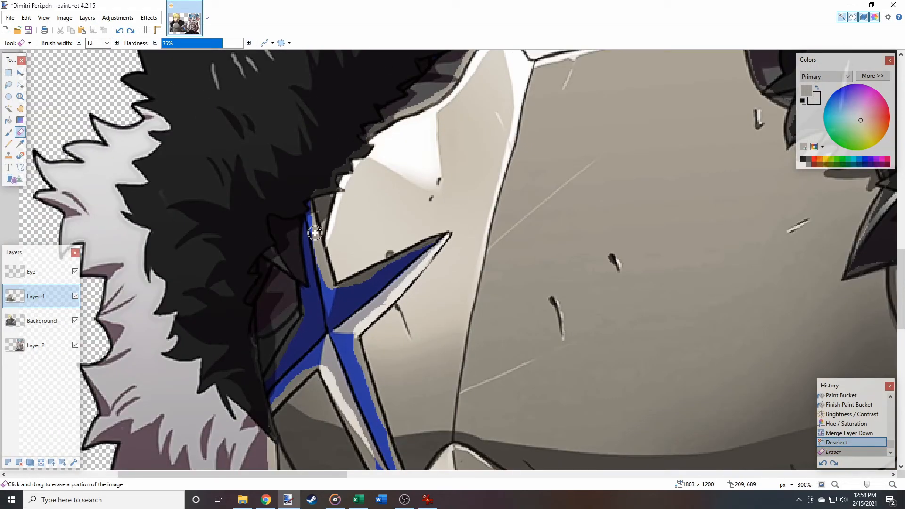
{"action": "scroll", "coordinate": [315, 233], "scroll_direction": "down", "scroll_amount": 1}
{"action": "scroll", "coordinate": [316, 233], "scroll_direction": "up", "scroll_amount": 1}
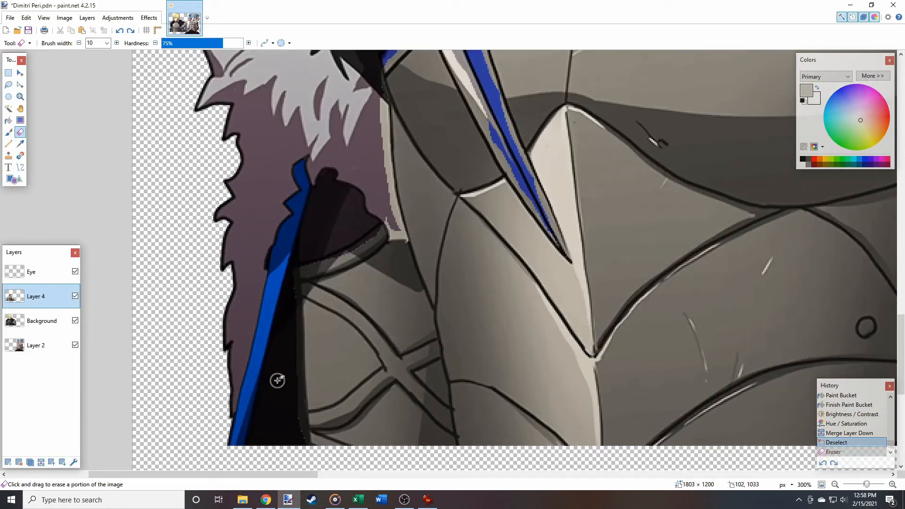
{"action": "scroll", "coordinate": [350, 295], "scroll_direction": "up", "scroll_amount": 5}
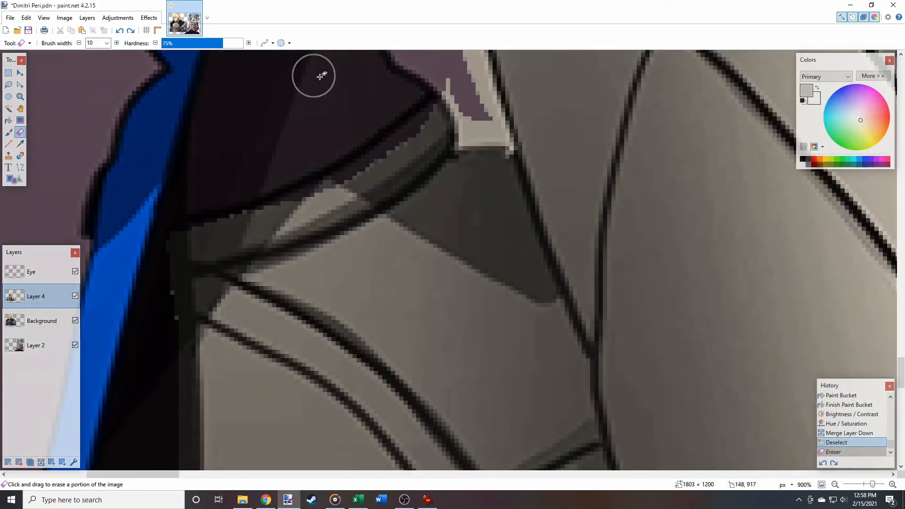
{"action": "scroll", "coordinate": [323, 213], "scroll_direction": "down", "scroll_amount": 2}
{"action": "scroll", "coordinate": [324, 214], "scroll_direction": "down", "scroll_amount": 1}
{"action": "scroll", "coordinate": [271, 277], "scroll_direction": "down", "scroll_amount": 1}
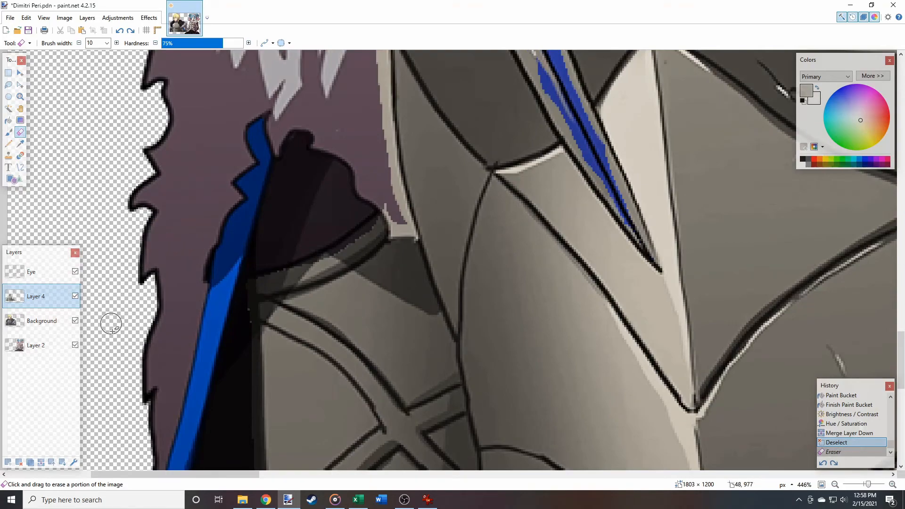
Lasso the band below the dark sleeve opening on the Background layer and paste a copy of it into a new layer
{"action": "left_click", "coordinate": [37, 320]}
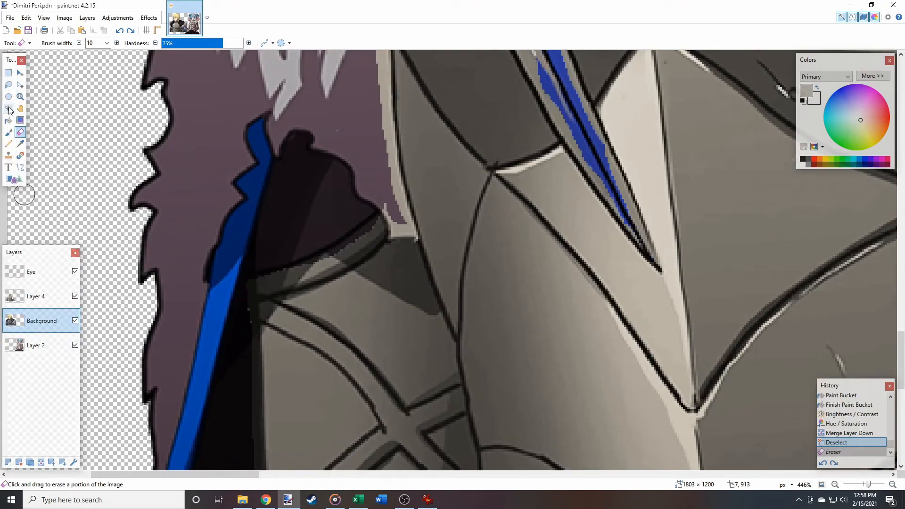
{"action": "left_click", "coordinate": [8, 108]}
{"action": "left_click", "coordinate": [9, 85]}
{"action": "mouse_move", "coordinate": [254, 300]}
{"action": "left_mouse_down"}
{"action": "mouse_move", "coordinate": [247, 281]}
{"action": "mouse_move", "coordinate": [261, 255]}
{"action": "mouse_move", "coordinate": [353, 218]}
{"action": "mouse_move", "coordinate": [376, 196]}
{"action": "mouse_move", "coordinate": [388, 233]}
{"action": "left_mouse_up"}
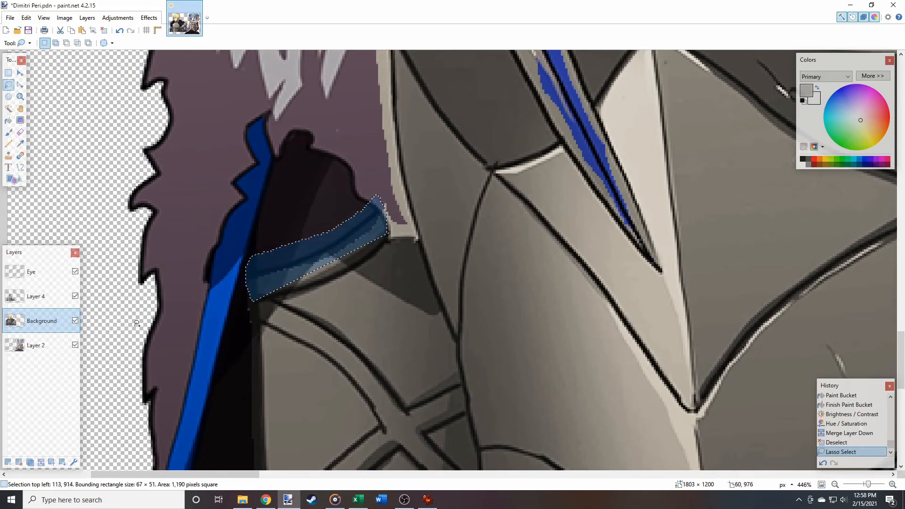
{"action": "key", "text": "ctrl+shift+v"}
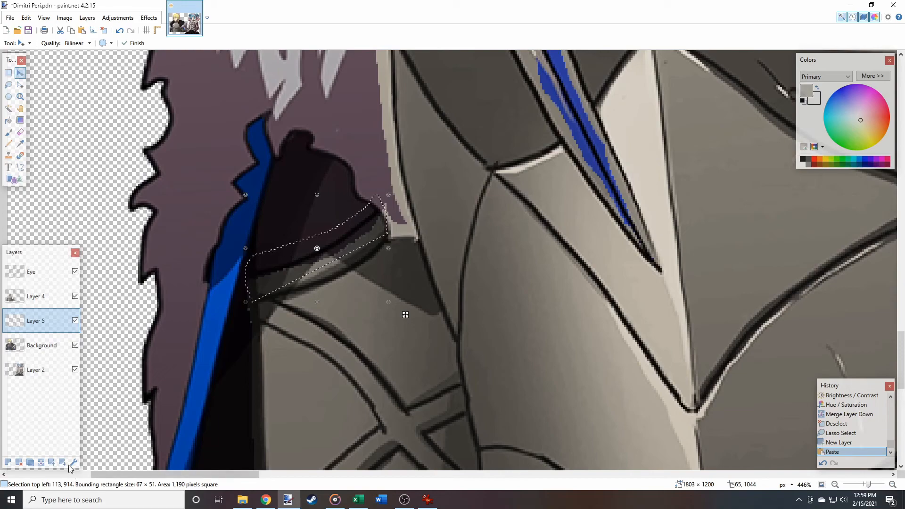
Add a new layer above the pasted band copy and set its blend mode to Overlay
{"action": "key", "text": "ctrl+shift+n"}
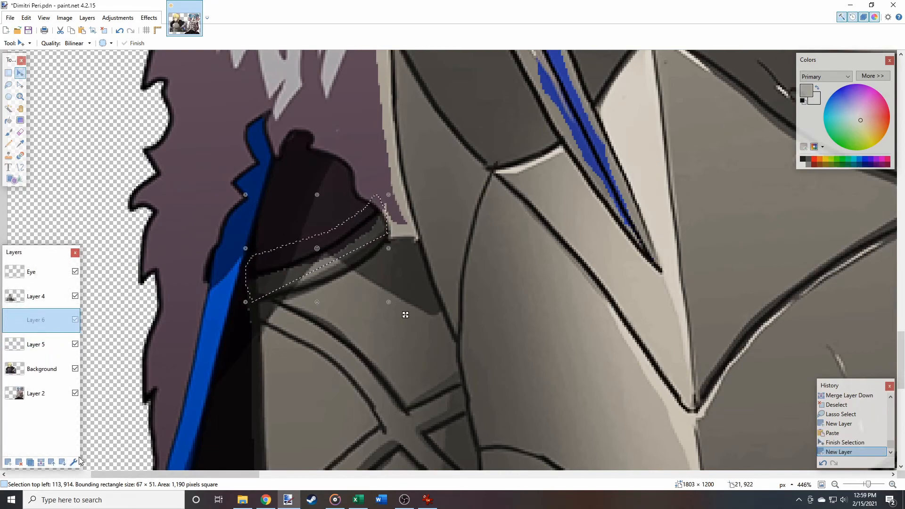
{"action": "left_click", "coordinate": [74, 462]}
{"action": "left_click", "coordinate": [408, 252]}
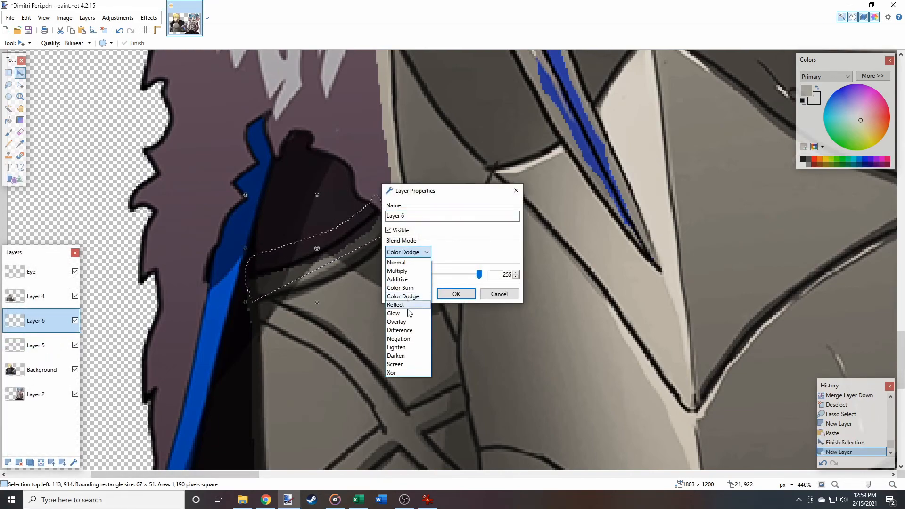
{"action": "left_click", "coordinate": [405, 320]}
{"action": "left_click", "coordinate": [456, 294]}
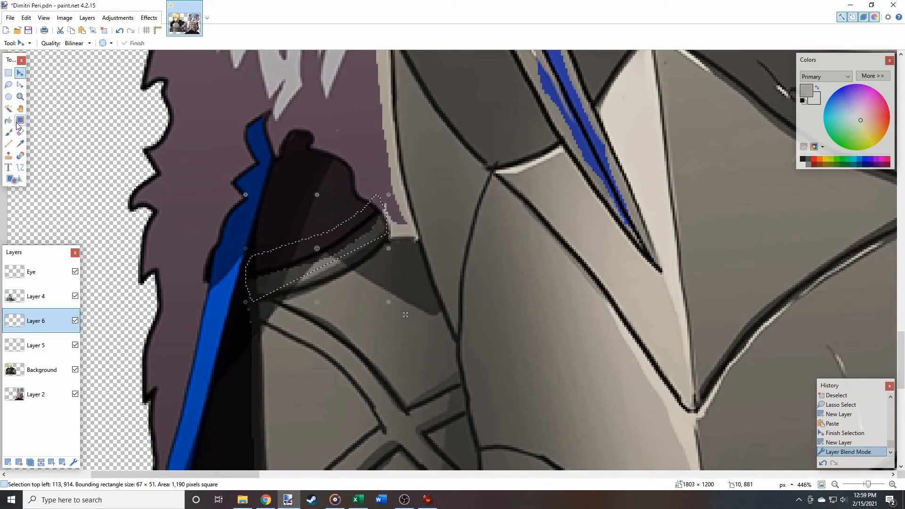
Fill the band selection on Layer 6 with the primary grey and apply Hue / Saturation with saturation 120
{"action": "left_click", "coordinate": [8, 119]}
{"action": "left_click", "coordinate": [277, 254]}
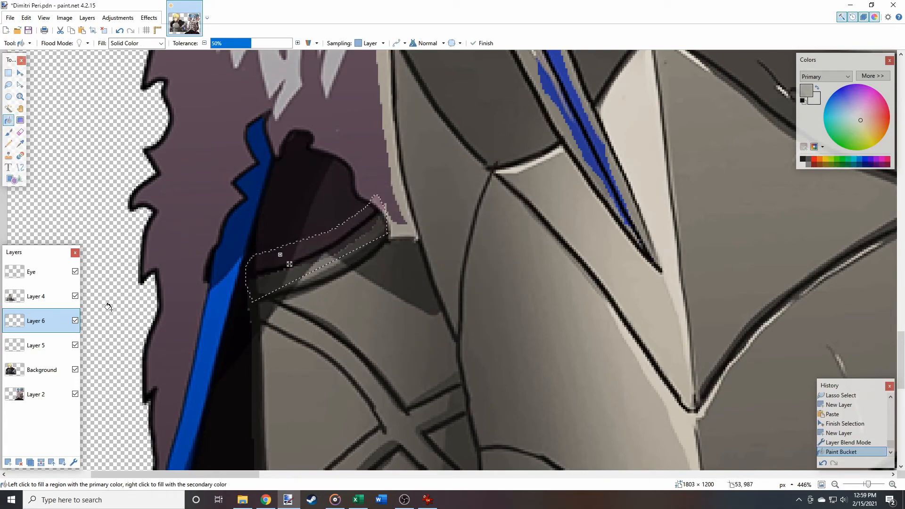
{"action": "left_click", "coordinate": [118, 18]}
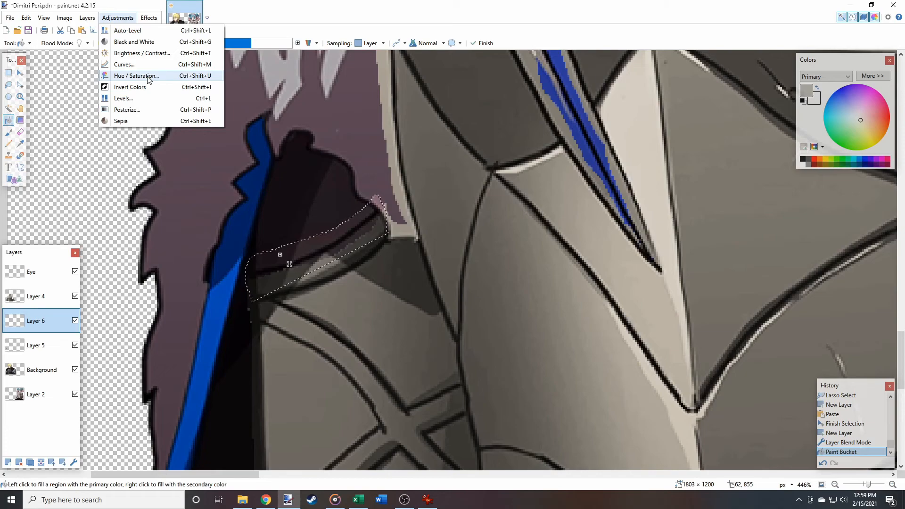
{"action": "left_click", "coordinate": [124, 77]}
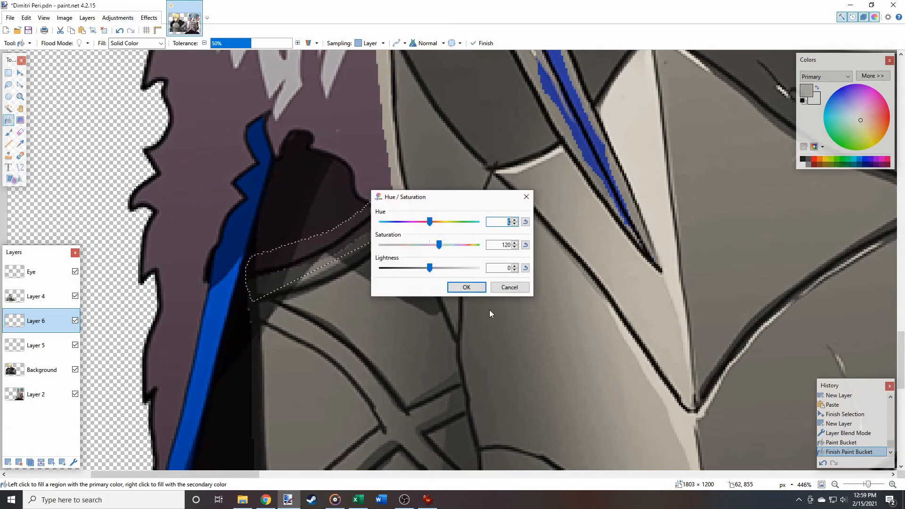
{"action": "left_click", "coordinate": [466, 288]}
Desaturate the band copy on Layer 5 and brighten it with Brightness / Contrast, using contrast 20
{"action": "left_click", "coordinate": [35, 345]}
{"action": "left_click", "coordinate": [118, 17]}
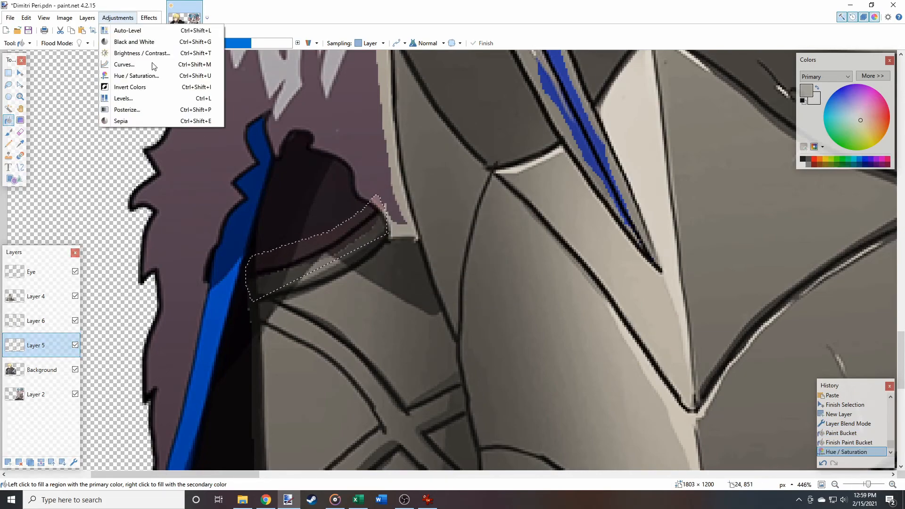
{"action": "left_click", "coordinate": [142, 75]}
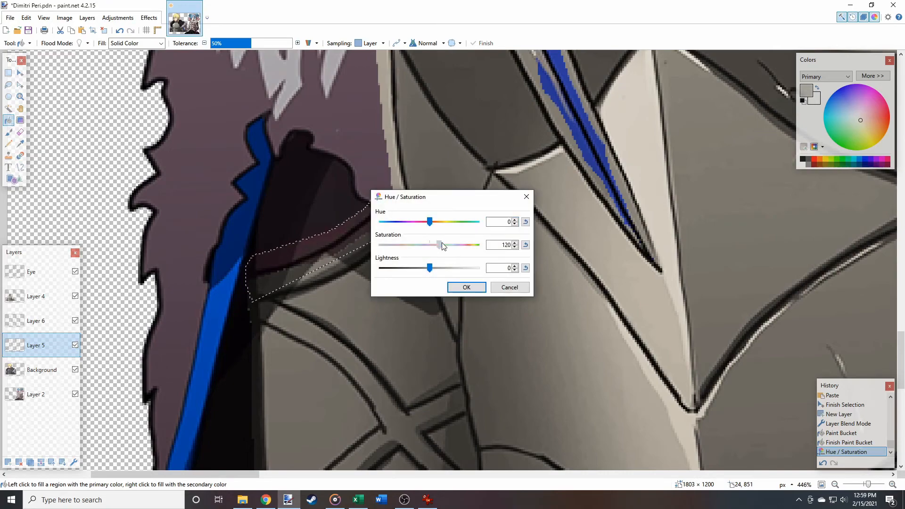
{"action": "left_click", "coordinate": [486, 289]}
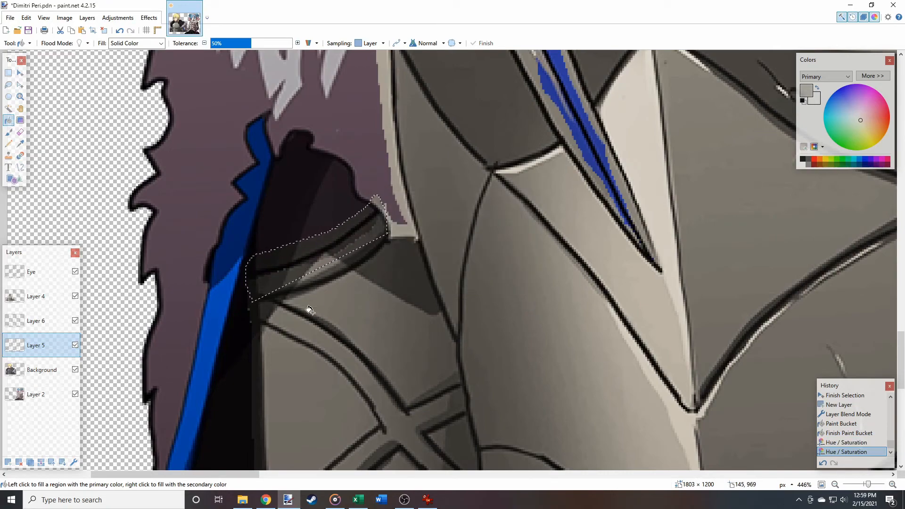
{"action": "left_click", "coordinate": [117, 17]}
{"action": "left_click", "coordinate": [139, 54]}
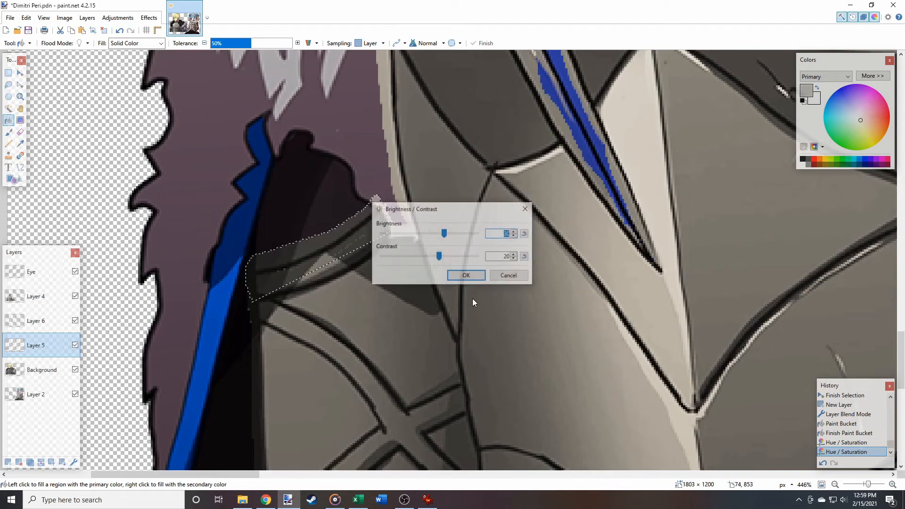
{"action": "left_click", "coordinate": [467, 276]}
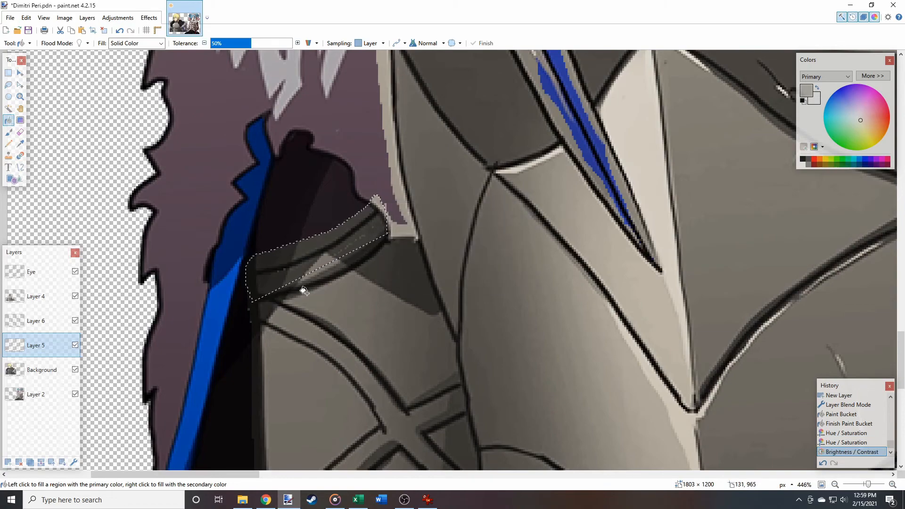
Merge the Overlay fill on Layer 6 down into the band copy on Layer 5
{"action": "scroll", "coordinate": [319, 227], "scroll_direction": "up", "scroll_amount": 6}
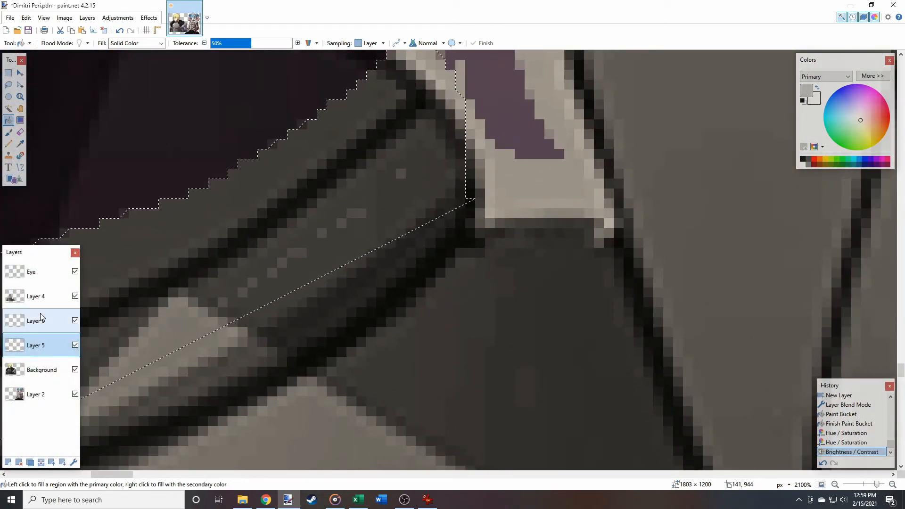
{"action": "left_click", "coordinate": [56, 316]}
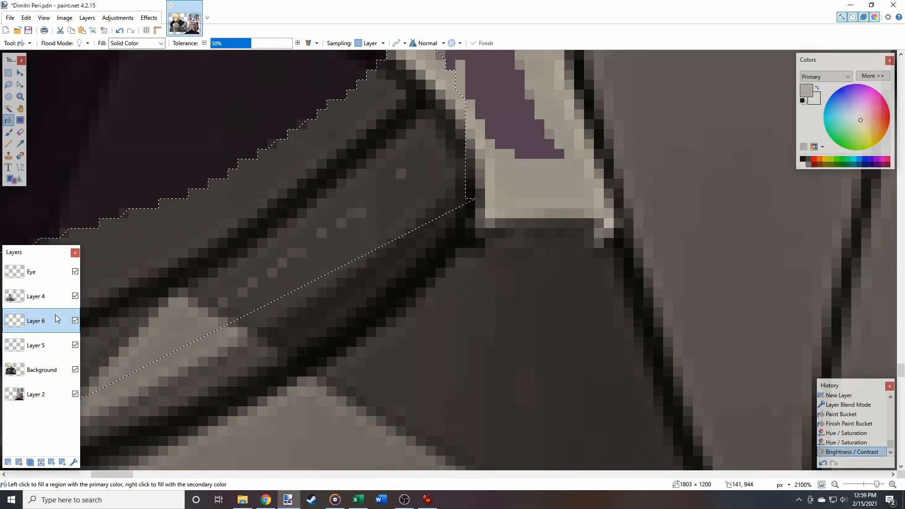
{"action": "key", "text": "ctrl+m"}
Erase the stray light specks on Layer 4 inside the selected band with the Eraser at width 10
{"action": "left_click", "coordinate": [52, 296]}
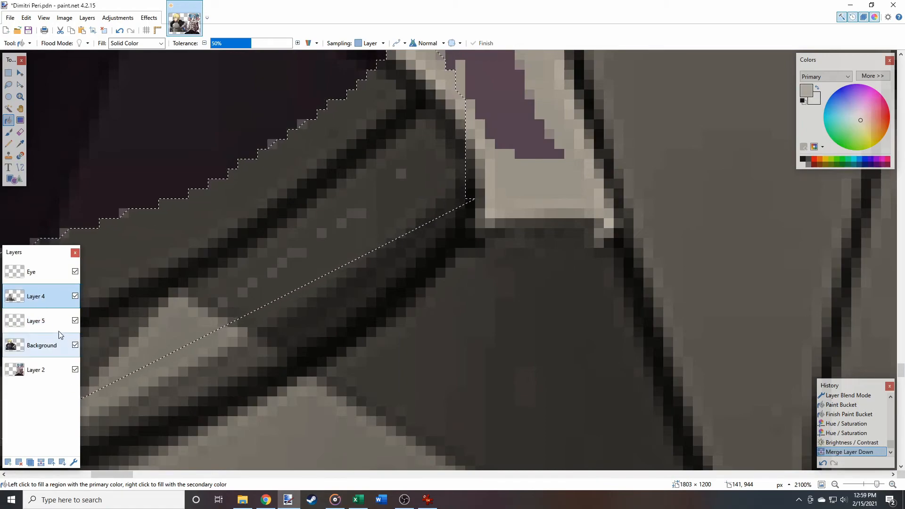
{"action": "key", "text": "ctrl+m"}
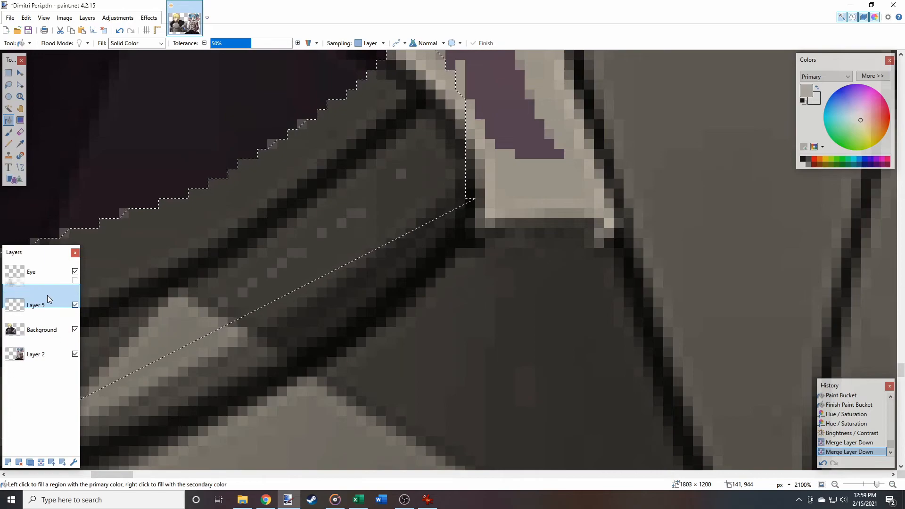
{"action": "key", "text": "ctrl+z"}
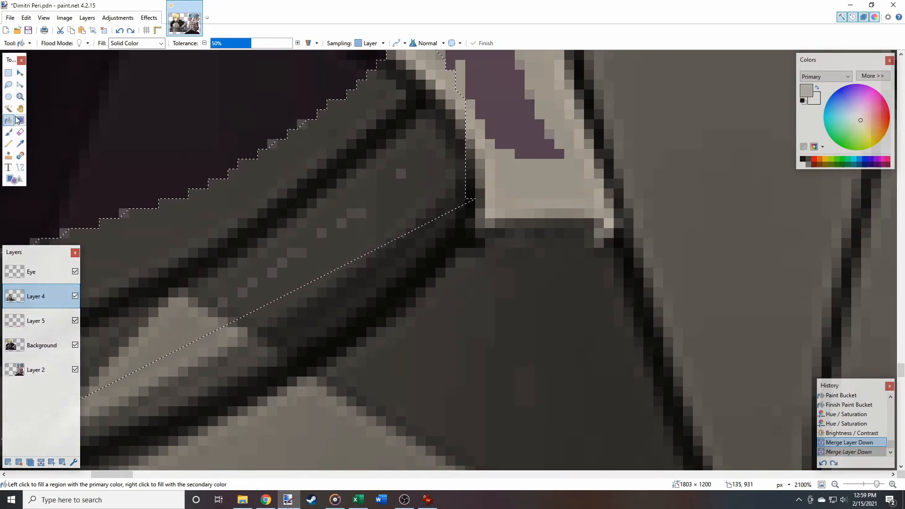
{"action": "left_click", "coordinate": [20, 132]}
{"action": "mouse_move", "coordinate": [319, 230]}
{"action": "left_mouse_down"}
{"action": "mouse_move", "coordinate": [338, 233]}
{"action": "mouse_move", "coordinate": [401, 196]}
{"action": "mouse_move", "coordinate": [370, 243]}
{"action": "mouse_move", "coordinate": [253, 314]}
{"action": "mouse_move", "coordinate": [264, 312]}
{"action": "left_mouse_up"}
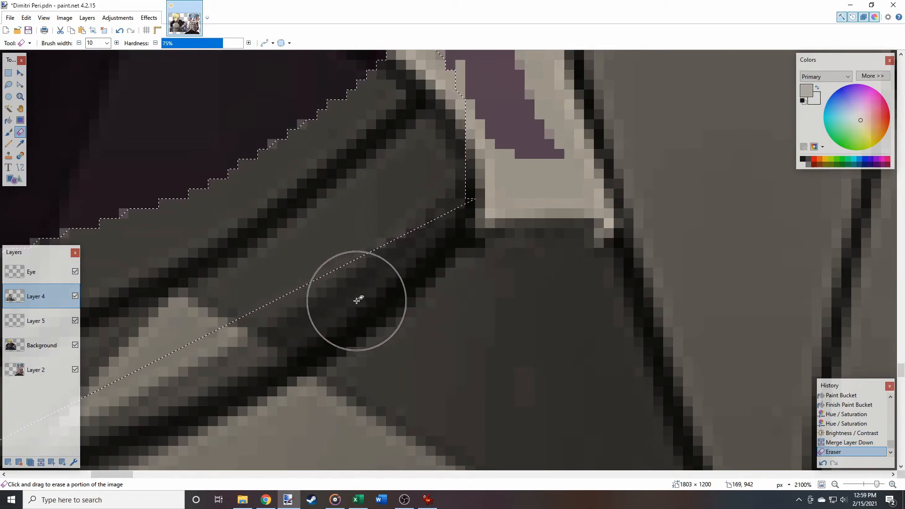
Merge Layer 4 down into Layer 5 and clear the selection
{"action": "key", "text": "ctrl+m"}
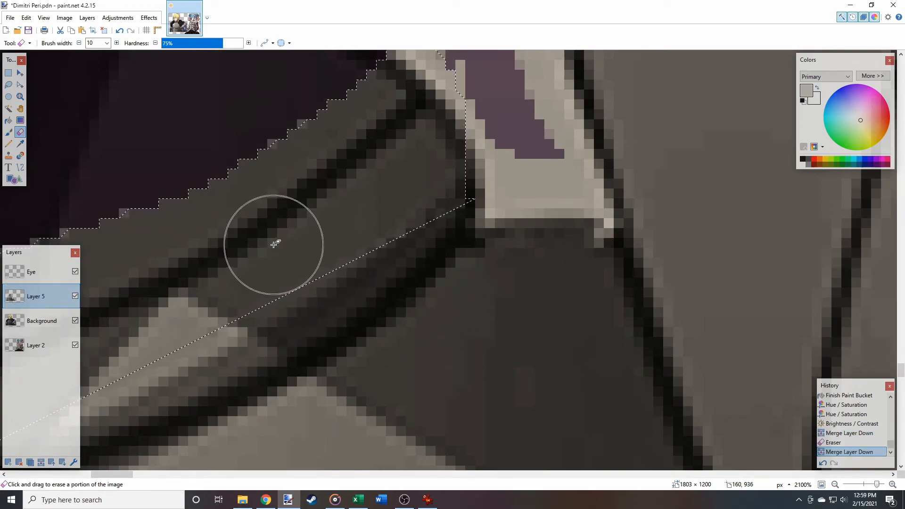
{"action": "scroll", "coordinate": [274, 245], "scroll_direction": "down", "scroll_amount": 5}
{"action": "key", "text": "ctrl+d"}
Erase the grey overspill on Layer 5 along the arm's edge beside the black area and along the band's upper edge
{"action": "scroll", "coordinate": [250, 258], "scroll_direction": "left", "scroll_amount": 2}
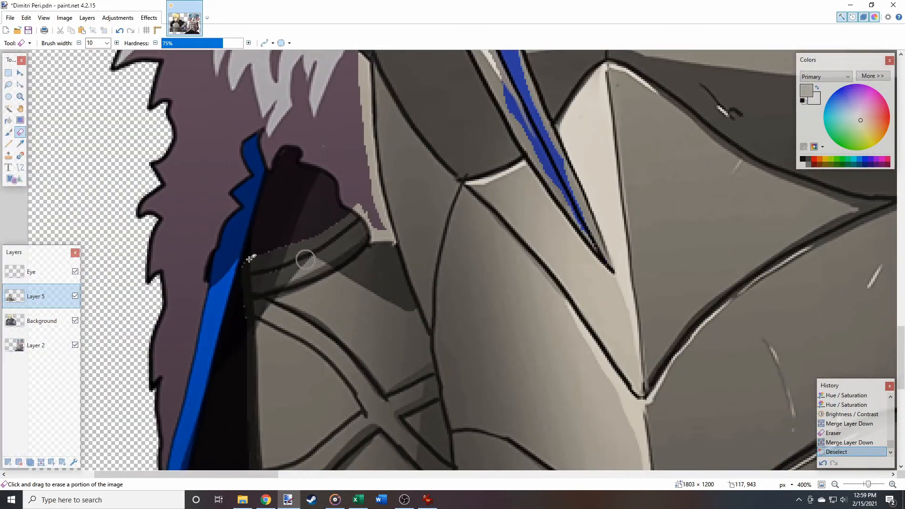
{"action": "scroll", "coordinate": [249, 259], "scroll_direction": "left", "scroll_amount": 3}
{"action": "scroll", "coordinate": [291, 243], "scroll_direction": "down", "scroll_amount": 6}
{"action": "scroll", "coordinate": [465, 178], "scroll_direction": "up", "scroll_amount": 4}
{"action": "scroll", "coordinate": [314, 256], "scroll_direction": "right", "scroll_amount": 1}
{"action": "scroll", "coordinate": [299, 253], "scroll_direction": "up", "scroll_amount": 3}
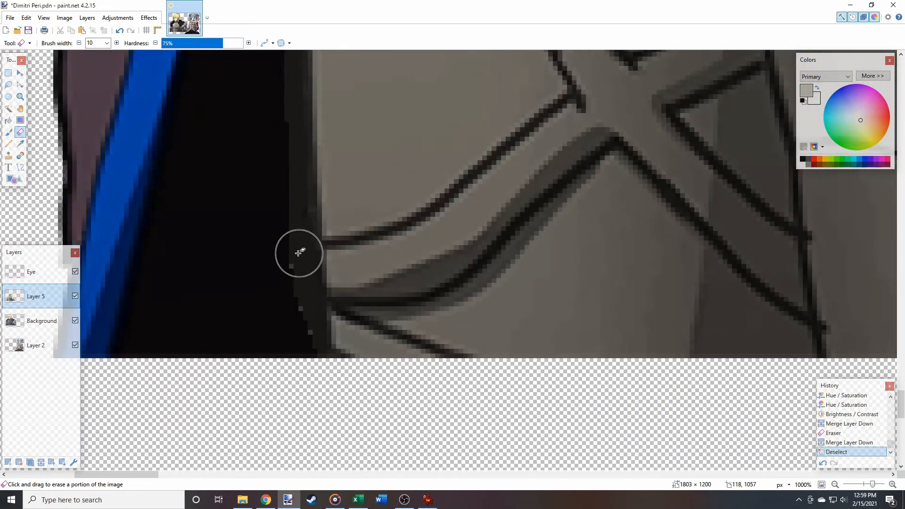
{"action": "left_click_drag", "start_coordinate": [302, 342], "coordinate": [275, 84]}
{"action": "scroll", "coordinate": [275, 85], "scroll_direction": "up", "scroll_amount": 5}
{"action": "left_click_drag", "start_coordinate": [274, 348], "coordinate": [271, 243]}
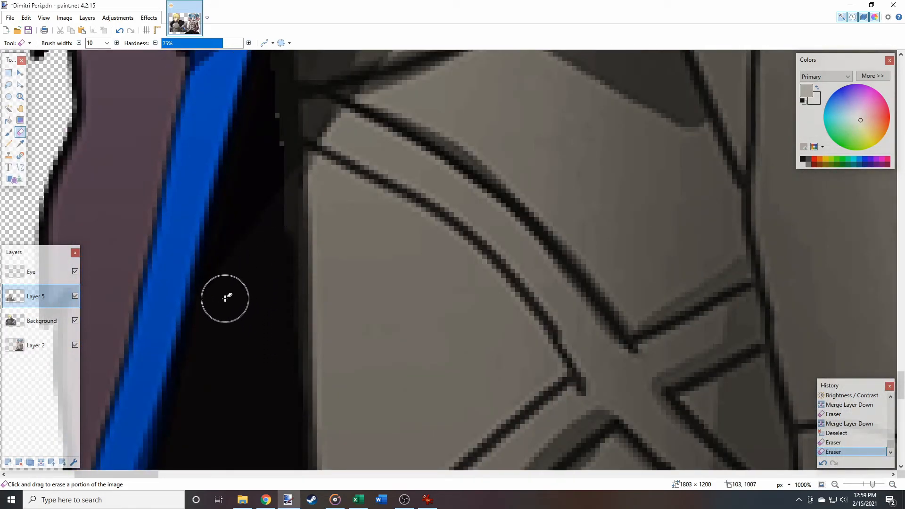
{"action": "scroll", "coordinate": [258, 293], "scroll_direction": "up", "scroll_amount": 1}
{"action": "left_click_drag", "start_coordinate": [272, 296], "coordinate": [267, 75]}
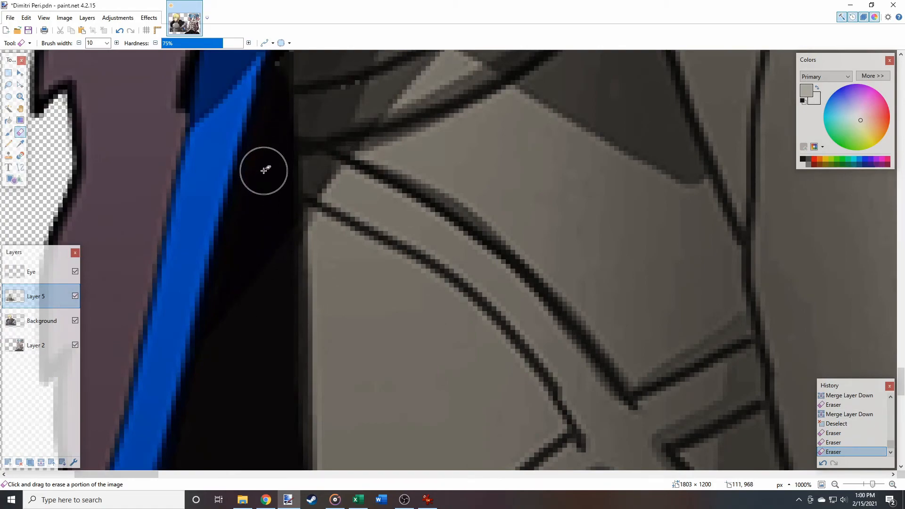
{"action": "scroll", "coordinate": [264, 171], "scroll_direction": "up", "scroll_amount": 3}
{"action": "mouse_move", "coordinate": [262, 263]}
{"action": "left_mouse_down"}
{"action": "mouse_move", "coordinate": [259, 235]}
{"action": "mouse_move", "coordinate": [377, 209]}
{"action": "mouse_move", "coordinate": [464, 167]}
{"action": "mouse_move", "coordinate": [560, 93]}
{"action": "left_mouse_up"}
Erase most of the beige patch between the sleeve band and the chest armour, reducing the Eraser's width to 5
{"action": "scroll", "coordinate": [560, 93], "scroll_direction": "right", "scroll_amount": 3}
{"action": "scroll", "coordinate": [559, 93], "scroll_direction": "up", "scroll_amount": 2}
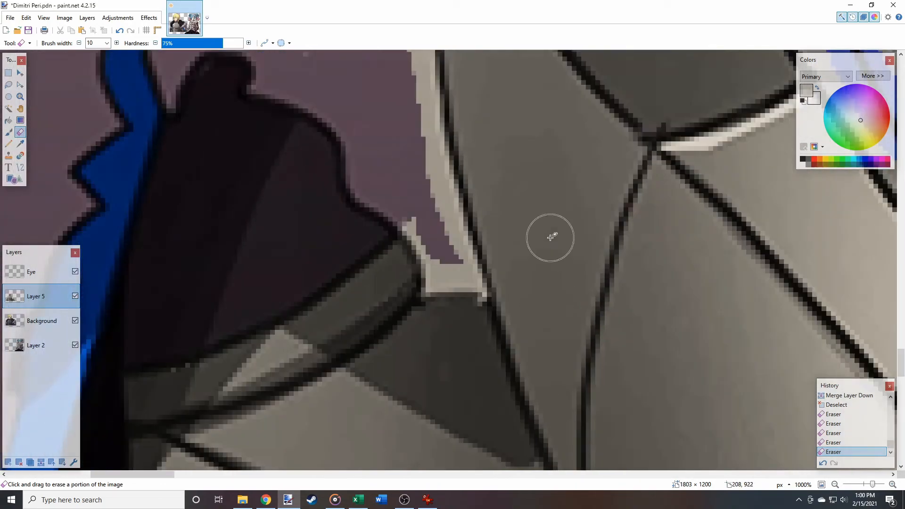
{"action": "scroll", "coordinate": [405, 247], "scroll_direction": "up", "scroll_amount": 2}
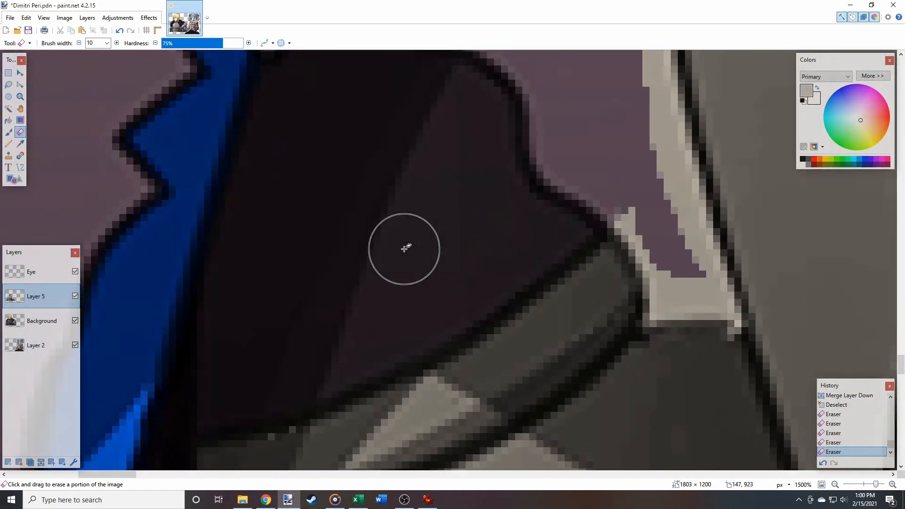
{"action": "scroll", "coordinate": [404, 249], "scroll_direction": "right", "scroll_amount": 3}
{"action": "scroll", "coordinate": [228, 261], "scroll_direction": "left", "scroll_amount": 4}
{"action": "scroll", "coordinate": [363, 281], "scroll_direction": "right", "scroll_amount": 6}
{"action": "left_click_drag", "start_coordinate": [356, 201], "coordinate": [391, 243]}
{"action": "left_click", "coordinate": [79, 42]}
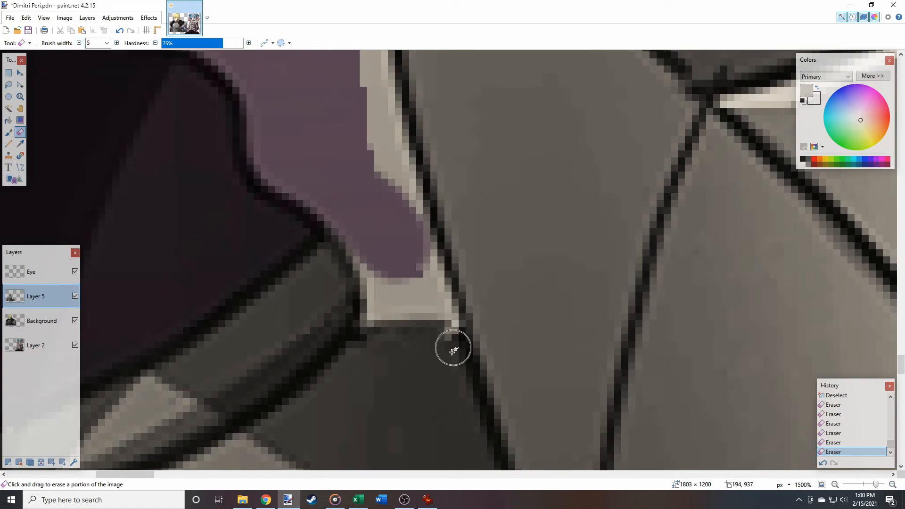
{"action": "scroll", "coordinate": [453, 339], "scroll_direction": "up", "scroll_amount": 4}
{"action": "mouse_move", "coordinate": [293, 246]}
{"action": "left_mouse_down"}
{"action": "mouse_move", "coordinate": [316, 231]}
{"action": "mouse_move", "coordinate": [309, 178]}
{"action": "mouse_move", "coordinate": [283, 129]}
{"action": "left_mouse_up"}
{"action": "scroll", "coordinate": [297, 151], "scroll_direction": "down", "scroll_amount": 2}
{"action": "key", "text": "ctrl+z"}
{"action": "mouse_move", "coordinate": [329, 199]}
{"action": "left_mouse_down"}
{"action": "mouse_move", "coordinate": [269, 91]}
{"action": "mouse_move", "coordinate": [317, 164]}
{"action": "mouse_move", "coordinate": [312, 219]}
{"action": "mouse_move", "coordinate": [295, 240]}
{"action": "mouse_move", "coordinate": [322, 238]}
{"action": "left_mouse_up"}
Reduce the Eraser's width to 3 and erase the beige pixels along the lower edge and corner of the patch
{"action": "left_click", "coordinate": [80, 43]}
{"action": "left_click", "coordinate": [79, 43]}
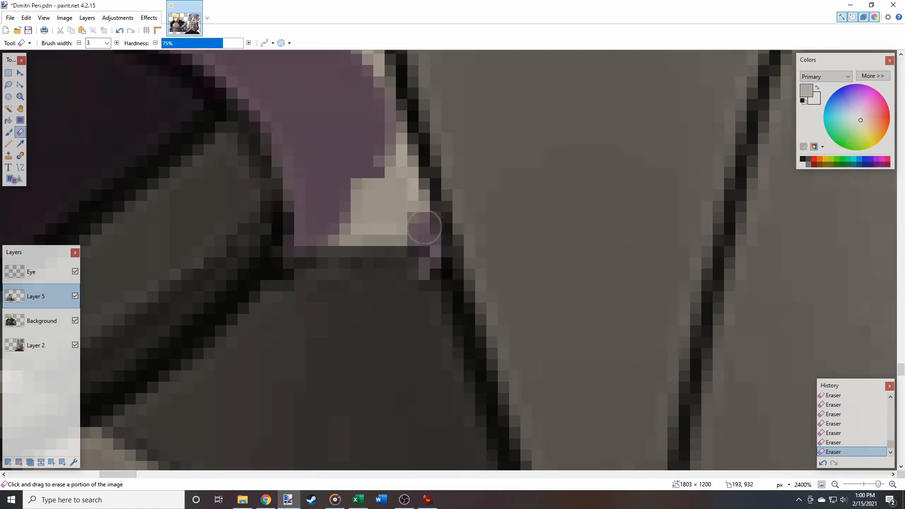
{"action": "key", "text": "ctrl+z"}
{"action": "mouse_move", "coordinate": [424, 231]}
{"action": "left_mouse_down"}
{"action": "mouse_move", "coordinate": [405, 205]}
{"action": "mouse_move", "coordinate": [383, 216]}
{"action": "mouse_move", "coordinate": [399, 223]}
{"action": "mouse_move", "coordinate": [338, 227]}
{"action": "left_mouse_up"}
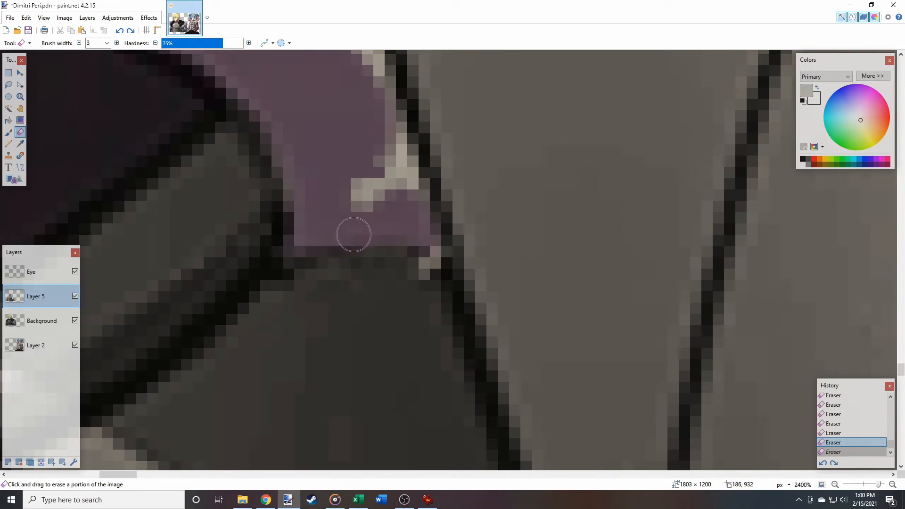
{"action": "left_click_drag", "start_coordinate": [400, 236], "coordinate": [431, 254]}
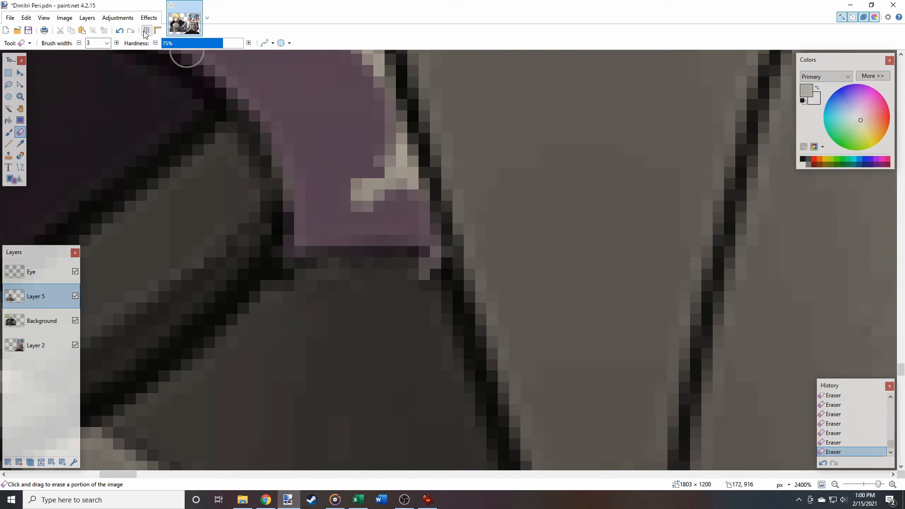
Set the Eraser's width to 5 and erase the remaining beige pixels beside the armour outline above that corner
{"action": "left_click", "coordinate": [117, 43]}
{"action": "left_click", "coordinate": [117, 43]}
{"action": "mouse_move", "coordinate": [361, 200]}
{"action": "left_mouse_down"}
{"action": "mouse_move", "coordinate": [398, 192]}
{"action": "mouse_move", "coordinate": [368, 116]}
{"action": "left_mouse_up"}
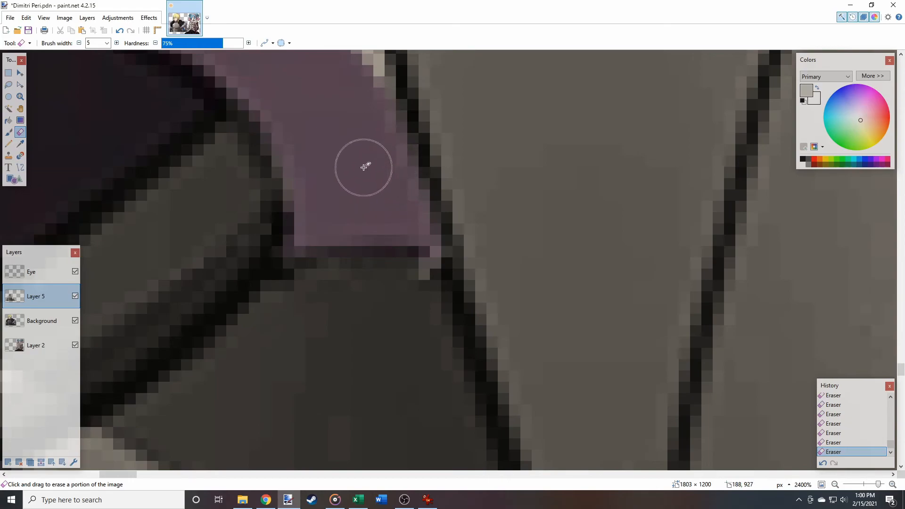
Set the Eraser's width to 10 and erase the beige strip between the purple cape and the armour outline up to the fur
{"action": "scroll", "coordinate": [364, 167], "scroll_direction": "down", "scroll_amount": 3}
{"action": "left_click", "coordinate": [117, 43]}
{"action": "left_click", "coordinate": [117, 43]}
{"action": "left_click", "coordinate": [117, 43]}
{"action": "left_click", "coordinate": [117, 43]}
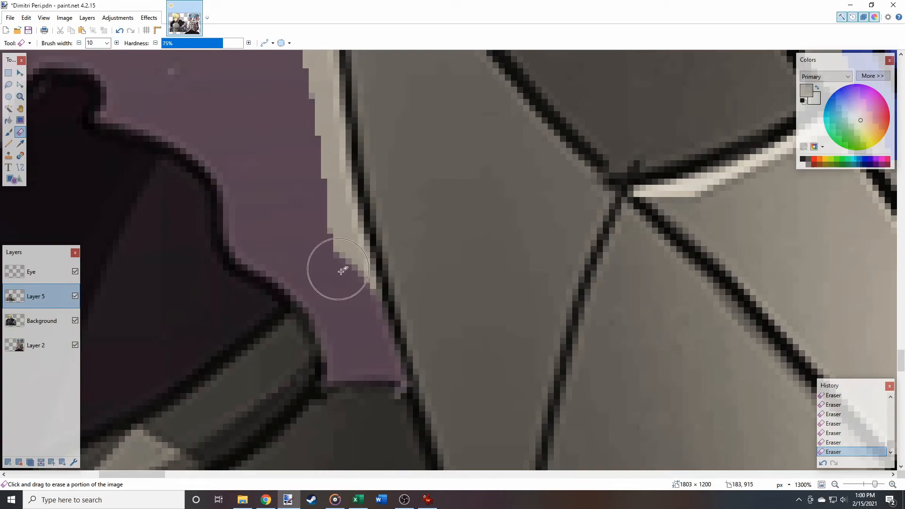
{"action": "mouse_move", "coordinate": [342, 286]}
{"action": "left_mouse_down"}
{"action": "mouse_move", "coordinate": [323, 186]}
{"action": "mouse_move", "coordinate": [329, 232]}
{"action": "left_mouse_up"}
{"action": "scroll", "coordinate": [325, 236], "scroll_direction": "up", "scroll_amount": 3}
{"action": "mouse_move", "coordinate": [317, 374]}
{"action": "left_mouse_down"}
{"action": "mouse_move", "coordinate": [295, 132]}
{"action": "mouse_move", "coordinate": [291, 140]}
{"action": "left_mouse_up"}
{"action": "scroll", "coordinate": [285, 200], "scroll_direction": "up", "scroll_amount": 3}
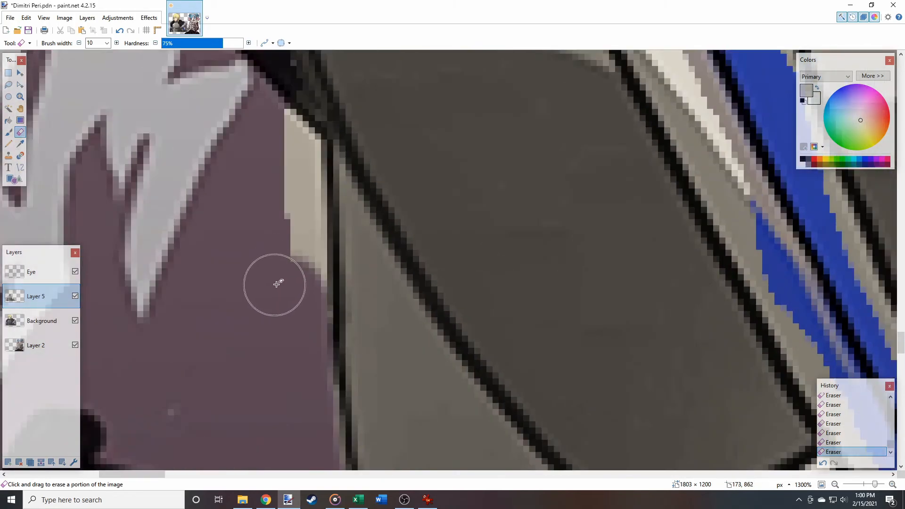
{"action": "left_click_drag", "start_coordinate": [299, 285], "coordinate": [284, 134]}
{"action": "scroll", "coordinate": [277, 158], "scroll_direction": "down", "scroll_amount": 2}
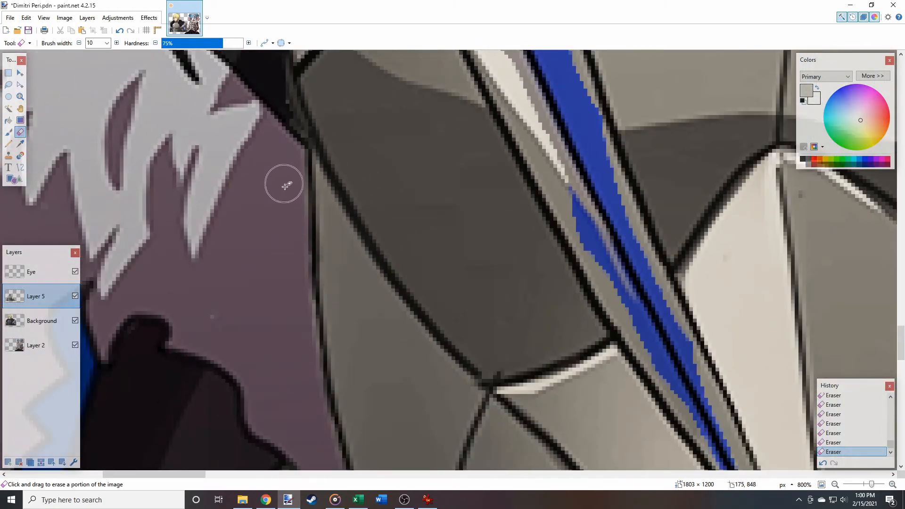
Erase the beige overlap from the blue cloth beside the black cape, just above the dark armour plate's outline
{"action": "scroll", "coordinate": [280, 192], "scroll_direction": "up", "scroll_amount": 3}
{"action": "scroll", "coordinate": [276, 262], "scroll_direction": "up", "scroll_amount": 3}
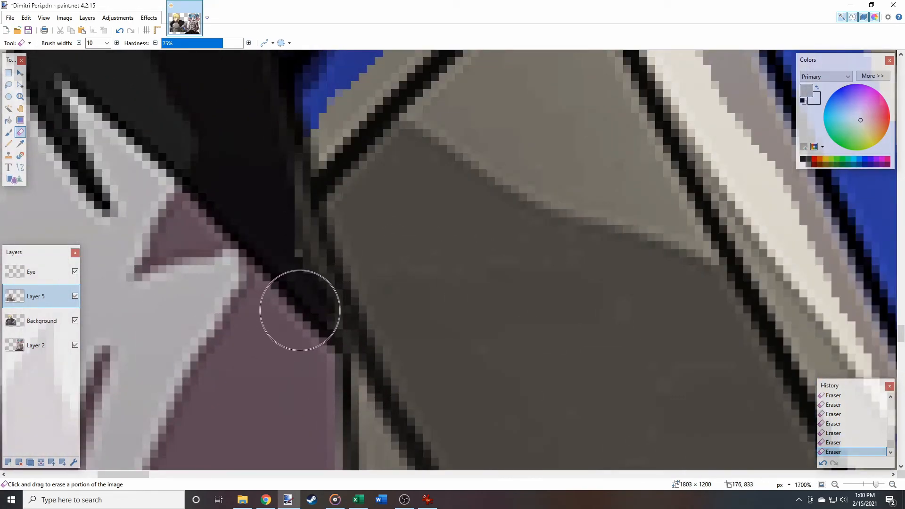
{"action": "scroll", "coordinate": [287, 238], "scroll_direction": "up", "scroll_amount": 1}
{"action": "left_click_drag", "start_coordinate": [333, 189], "coordinate": [394, 93]}
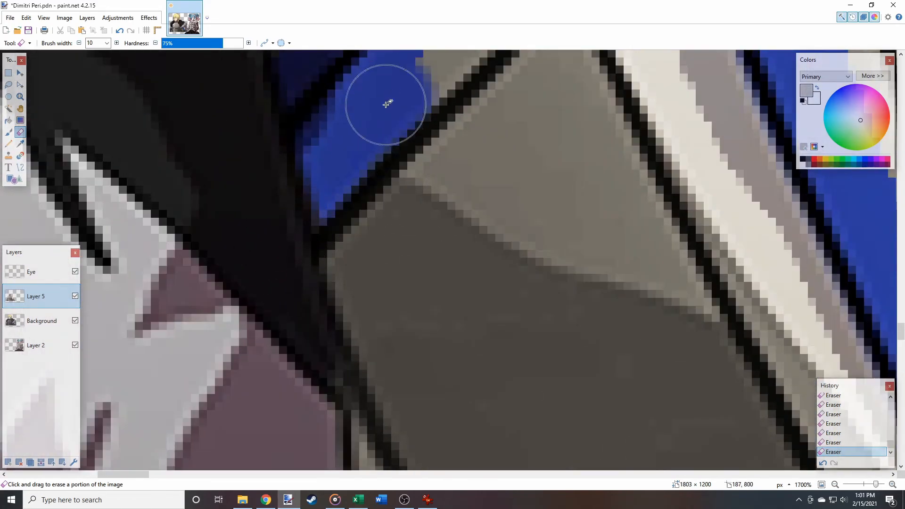
{"action": "scroll", "coordinate": [394, 93], "scroll_direction": "up", "scroll_amount": 4}
{"action": "scroll", "coordinate": [394, 93], "scroll_direction": "right", "scroll_amount": 3}
{"action": "left_click_drag", "start_coordinate": [447, 265], "coordinate": [487, 356]}
Erase the beige pixels bordering the blue diagonal strap between its black outlines, working down towards its lower end
{"action": "scroll", "coordinate": [487, 356], "scroll_direction": "down", "scroll_amount": 5}
{"action": "left_click_drag", "start_coordinate": [289, 148], "coordinate": [359, 298]}
{"action": "scroll", "coordinate": [358, 298], "scroll_direction": "down", "scroll_amount": 4}
{"action": "left_click_drag", "start_coordinate": [268, 95], "coordinate": [257, 142]}
{"action": "scroll", "coordinate": [378, 279], "scroll_direction": "down", "scroll_amount": 5}
{"action": "left_click_drag", "start_coordinate": [411, 182], "coordinate": [477, 349]}
{"action": "scroll", "coordinate": [370, 285], "scroll_direction": "down", "scroll_amount": 5}
{"action": "scroll", "coordinate": [370, 285], "scroll_direction": "right", "scroll_amount": 4}
{"action": "left_click_drag", "start_coordinate": [415, 264], "coordinate": [492, 330]}
Set the Eraser's width to 3 and erase the beige pixels inside the narrow lower end of the blue strap
{"action": "key", "text": "bracketleft"}
{"action": "key", "text": "bracketleft"}
{"action": "key", "text": "bracketleft"}
{"action": "key", "text": "bracketleft"}
{"action": "key", "text": "bracketleft"}
{"action": "key", "text": "bracketleft"}
{"action": "key", "text": "bracketleft"}
{"action": "scroll", "coordinate": [510, 304], "scroll_direction": "down", "scroll_amount": 4}
{"action": "scroll", "coordinate": [514, 311], "scroll_direction": "up", "scroll_amount": 2}
{"action": "left_click_drag", "start_coordinate": [401, 231], "coordinate": [467, 382]}
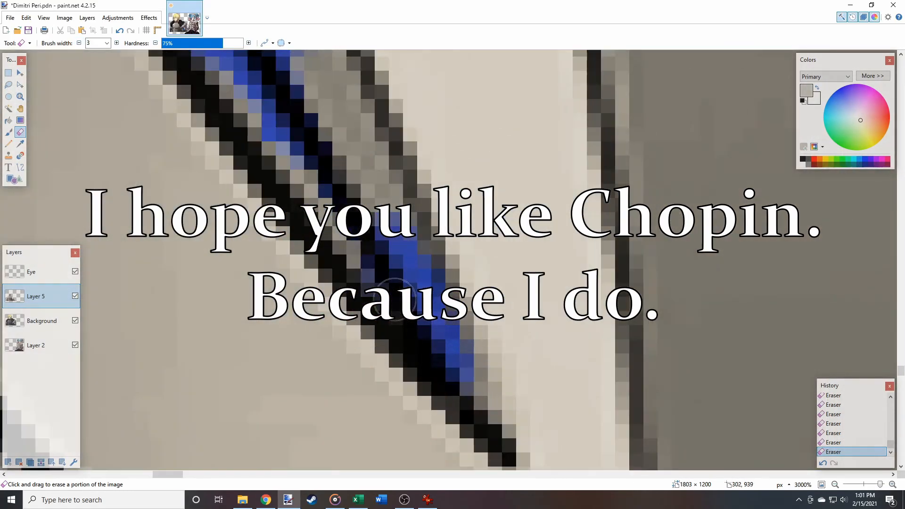
Erase the leftover beige pixels between the outlines down to the blue strap's pointed tip, finishing with an Eraser width of 3
{"action": "left_click", "coordinate": [116, 43]}
{"action": "scroll", "coordinate": [244, 111], "scroll_direction": "down", "scroll_amount": 1}
{"action": "left_click_drag", "start_coordinate": [307, 71], "coordinate": [363, 259]}
{"action": "left_click", "coordinate": [78, 43]}
{"action": "scroll", "coordinate": [481, 406], "scroll_direction": "up", "scroll_amount": 2}
{"action": "left_click_drag", "start_coordinate": [290, 147], "coordinate": [378, 303]}
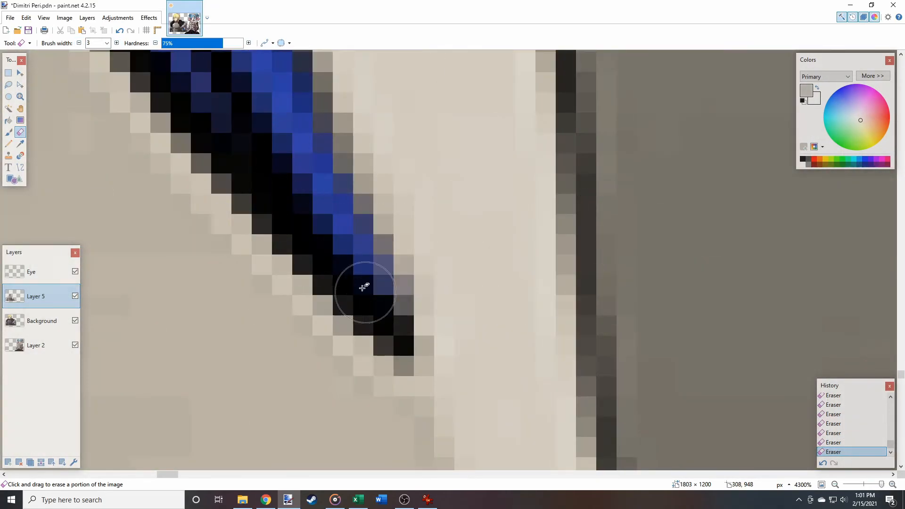
Set the Eraser's width to 10 and erase the beige pixels from the strap's tip back up to the lavender-grey band
{"action": "scroll", "coordinate": [519, 425], "scroll_direction": "down", "scroll_amount": 6}
{"action": "left_click", "coordinate": [117, 43]}
{"action": "scroll", "coordinate": [414, 275], "scroll_direction": "up", "scroll_amount": 1}
{"action": "left_click_drag", "start_coordinate": [422, 207], "coordinate": [451, 303]}
{"action": "scroll", "coordinate": [401, 212], "scroll_direction": "up", "scroll_amount": 3}
{"action": "left_click_drag", "start_coordinate": [396, 264], "coordinate": [345, 177]}
{"action": "scroll", "coordinate": [345, 178], "scroll_direction": "up", "scroll_amount": 4}
{"action": "mouse_move", "coordinate": [337, 359]}
{"action": "left_mouse_down"}
{"action": "mouse_move", "coordinate": [269, 212]}
{"action": "mouse_move", "coordinate": [238, 96]}
{"action": "left_mouse_up"}
{"action": "scroll", "coordinate": [345, 297], "scroll_direction": "down", "scroll_amount": 2}
{"action": "scroll", "coordinate": [259, 136], "scroll_direction": "up", "scroll_amount": 2}
{"action": "left_click_drag", "start_coordinate": [283, 151], "coordinate": [368, 335]}
{"action": "scroll", "coordinate": [339, 251], "scroll_direction": "up", "scroll_amount": 3}
{"action": "scroll", "coordinate": [339, 251], "scroll_direction": "up", "scroll_amount": 4}
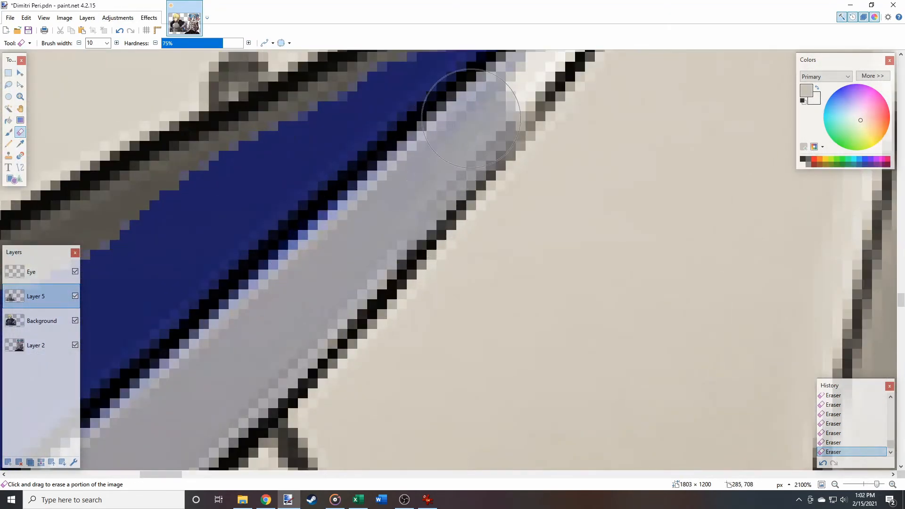
Set the Eraser's width to 3 and erase the stray pixels at the pointed tip where the blue cloth meets the lavender-grey band
{"action": "left_click", "coordinate": [79, 43]}
{"action": "left_click", "coordinate": [78, 43]}
{"action": "left_click", "coordinate": [78, 43]}
{"action": "scroll", "coordinate": [337, 203], "scroll_direction": "up", "scroll_amount": 3}
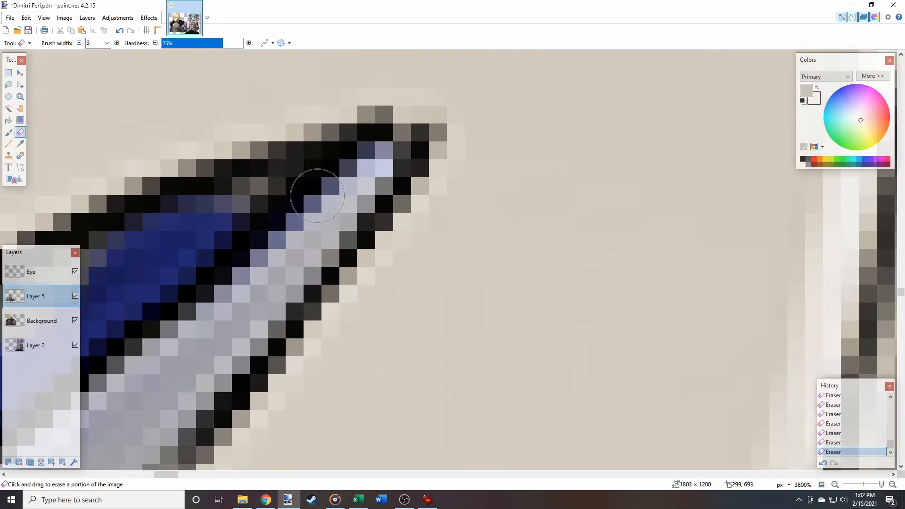
{"action": "left_click_drag", "start_coordinate": [302, 188], "coordinate": [228, 198]}
{"action": "scroll", "coordinate": [228, 198], "scroll_direction": "left", "scroll_amount": 3}
{"action": "scroll", "coordinate": [377, 354], "scroll_direction": "left", "scroll_amount": 3}
Increase the Eraser's width and erase the beige strip covering the rest of the blue cloth away from the tip
{"action": "left_click", "coordinate": [116, 43]}
{"action": "scroll", "coordinate": [377, 212], "scroll_direction": "down", "scroll_amount": 3}
{"action": "scroll", "coordinate": [316, 190], "scroll_direction": "down", "scroll_amount": 3}
{"action": "left_click_drag", "start_coordinate": [315, 190], "coordinate": [31, 352]}
{"action": "mouse_move", "coordinate": [31, 351]}
{"action": "left_mouse_down"}
{"action": "mouse_move", "coordinate": [366, 231]}
{"action": "mouse_move", "coordinate": [151, 92]}
{"action": "left_mouse_up"}
{"action": "mouse_move", "coordinate": [151, 92]}
{"action": "left_mouse_down"}
{"action": "mouse_move", "coordinate": [151, 260]}
{"action": "mouse_move", "coordinate": [105, 115]}
{"action": "left_mouse_up"}
{"action": "mouse_move", "coordinate": [105, 115]}
{"action": "left_mouse_down"}
{"action": "mouse_move", "coordinate": [312, 247]}
{"action": "mouse_move", "coordinate": [273, 80]}
{"action": "left_mouse_up"}
Erase the stray pixels around the notch where the black fur meets the white armour edge
{"action": "scroll", "coordinate": [332, 114], "scroll_direction": "down", "scroll_amount": 5}
{"action": "scroll", "coordinate": [332, 114], "scroll_direction": "down", "scroll_amount": 3}
{"action": "scroll", "coordinate": [344, 259], "scroll_direction": "up", "scroll_amount": 5}
{"action": "scroll", "coordinate": [340, 157], "scroll_direction": "up", "scroll_amount": 4}
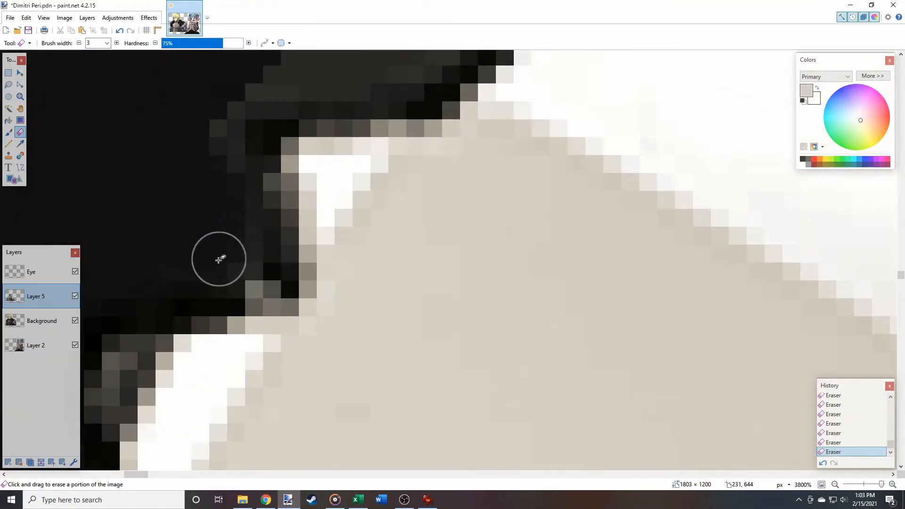
{"action": "scroll", "coordinate": [378, 204], "scroll_direction": "down", "scroll_amount": 2}
{"action": "scroll", "coordinate": [377, 204], "scroll_direction": "up", "scroll_amount": 2}
{"action": "left_click", "coordinate": [116, 43]}
{"action": "mouse_move", "coordinate": [415, 198]}
{"action": "left_mouse_down"}
{"action": "mouse_move", "coordinate": [340, 236]}
{"action": "mouse_move", "coordinate": [230, 232]}
{"action": "left_mouse_up"}
Set the Eraser's width to 10 and erase the grey-beige strip between the dark purple fur and the white armour's outline
{"action": "left_click", "coordinate": [116, 43]}
{"action": "left_click", "coordinate": [116, 43]}
{"action": "scroll", "coordinate": [230, 231], "scroll_direction": "up", "scroll_amount": 3}
{"action": "left_click", "coordinate": [117, 43]}
{"action": "left_click", "coordinate": [116, 43]}
{"action": "left_click", "coordinate": [116, 43]}
{"action": "left_click", "coordinate": [117, 43]}
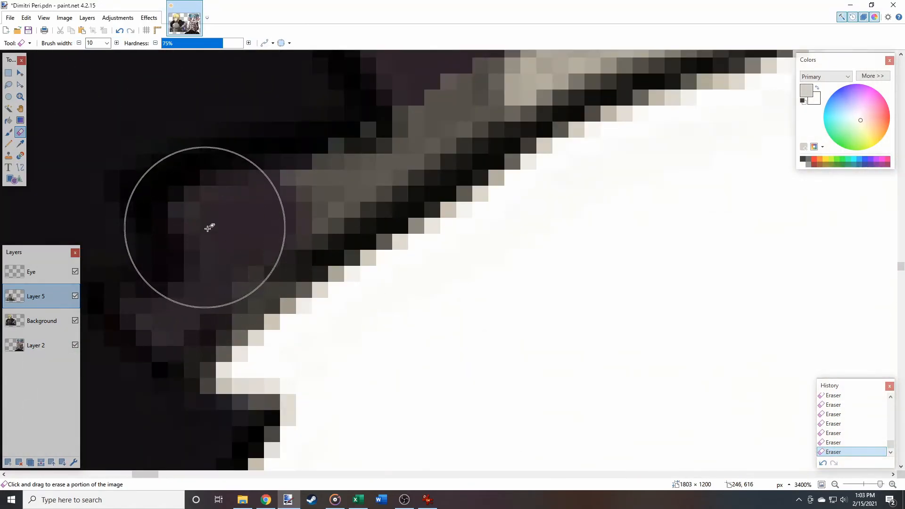
{"action": "left_click_drag", "start_coordinate": [420, 55], "coordinate": [132, 299]}
{"action": "scroll", "coordinate": [133, 299], "scroll_direction": "down", "scroll_amount": 3}
{"action": "mouse_move", "coordinate": [495, 61]}
{"action": "left_mouse_down"}
{"action": "mouse_move", "coordinate": [213, 362]}
{"action": "mouse_move", "coordinate": [188, 254]}
{"action": "left_mouse_up"}
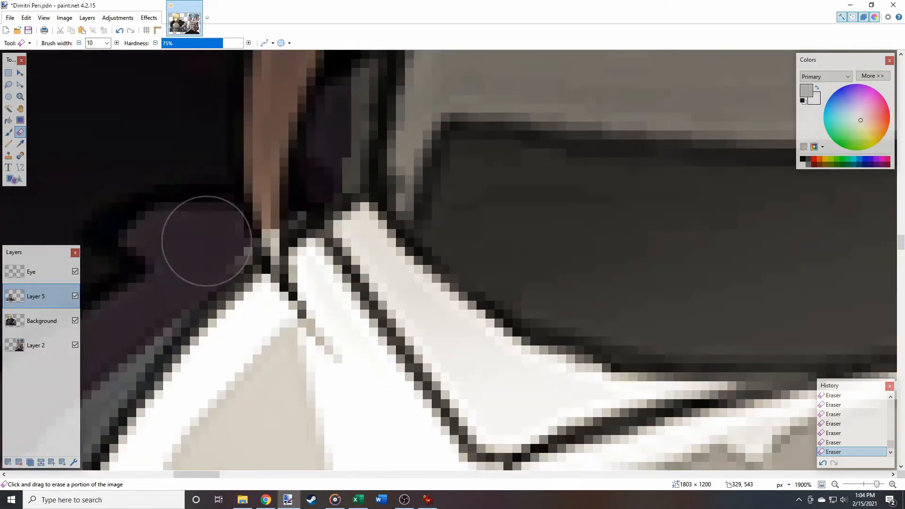
Erase the stray pixels around the brown hair strand and the neck above the collar, adjusting the Eraser's width back to 10
{"action": "left_click", "coordinate": [79, 43]}
{"action": "left_click", "coordinate": [79, 43]}
{"action": "left_click", "coordinate": [79, 43]}
{"action": "left_click", "coordinate": [79, 43]}
{"action": "scroll", "coordinate": [339, 269], "scroll_direction": "up", "scroll_amount": 3}
{"action": "scroll", "coordinate": [341, 268], "scroll_direction": "up", "scroll_amount": 3}
{"action": "scroll", "coordinate": [308, 65], "scroll_direction": "down", "scroll_amount": 6}
{"action": "left_click", "coordinate": [117, 43]}
{"action": "left_click", "coordinate": [116, 43]}
{"action": "left_click", "coordinate": [116, 43]}
{"action": "scroll", "coordinate": [390, 125], "scroll_direction": "up", "scroll_amount": 3}
{"action": "left_click_drag", "start_coordinate": [394, 66], "coordinate": [297, 273]}
{"action": "mouse_move", "coordinate": [321, 56]}
{"action": "left_mouse_down"}
{"action": "mouse_move", "coordinate": [220, 267]}
{"action": "mouse_move", "coordinate": [297, 225]}
{"action": "left_mouse_up"}
{"action": "scroll", "coordinate": [461, 192], "scroll_direction": "up", "scroll_amount": 5}
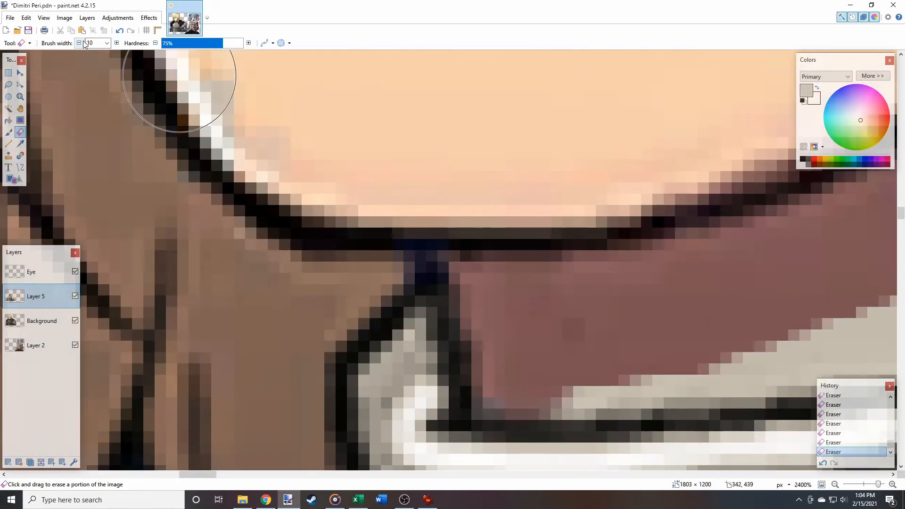
Erase the beige strip between the reddish-brown area below the chin and the black armour outline
{"action": "scroll", "coordinate": [370, 239], "scroll_direction": "down", "scroll_amount": 3}
{"action": "left_click_drag", "start_coordinate": [521, 210], "coordinate": [198, 231]}
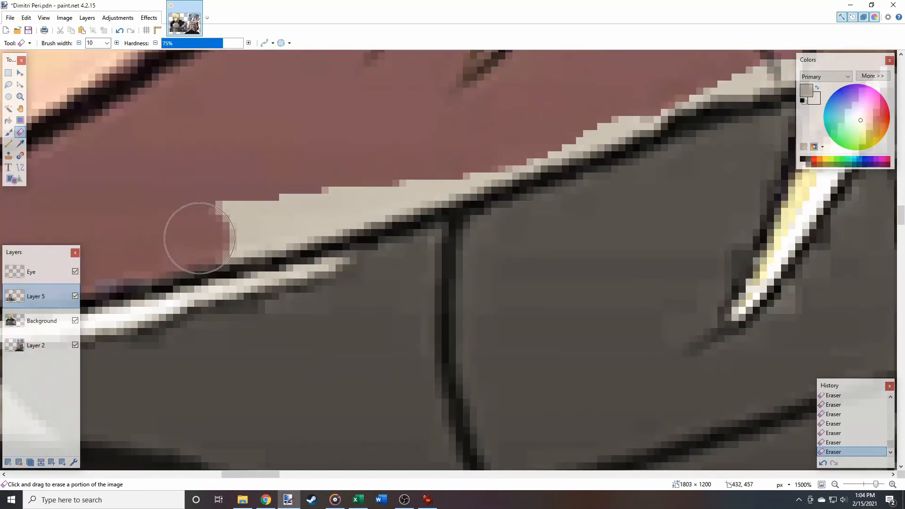
{"action": "scroll", "coordinate": [198, 232], "scroll_direction": "up", "scroll_amount": 3}
{"action": "scroll", "coordinate": [110, 57], "scroll_direction": "up", "scroll_amount": 3}
{"action": "scroll", "coordinate": [110, 57], "scroll_direction": "down", "scroll_amount": 5}
Set the Eraser's width to 3 and erase the white pixels covering the blond hair strand that overlaps the dark armour
{"action": "key", "text": "["}
{"action": "key", "text": "["}
{"action": "key", "text": "["}
{"action": "key", "text": "["}
{"action": "scroll", "coordinate": [556, 281], "scroll_direction": "up", "scroll_amount": 2}
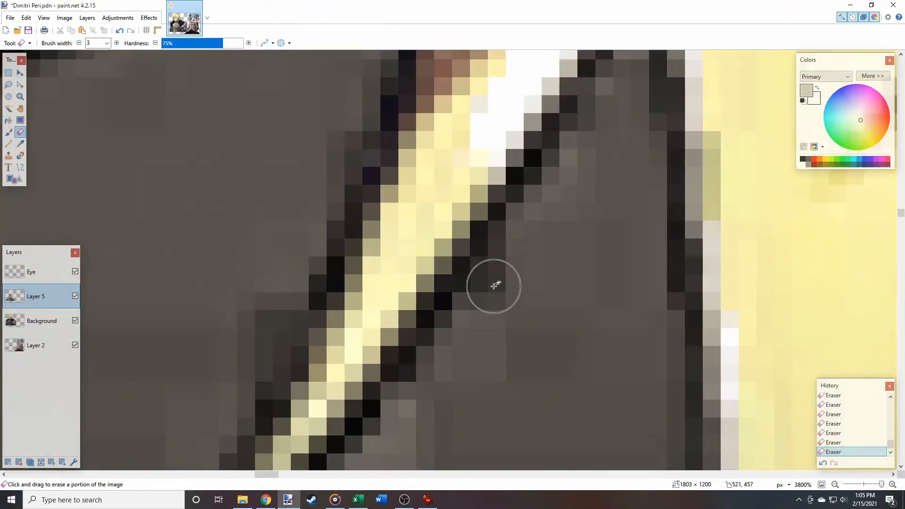
{"action": "scroll", "coordinate": [192, 317], "scroll_direction": "up", "scroll_amount": 2}
{"action": "scroll", "coordinate": [438, 160], "scroll_direction": "down", "scroll_amount": 2}
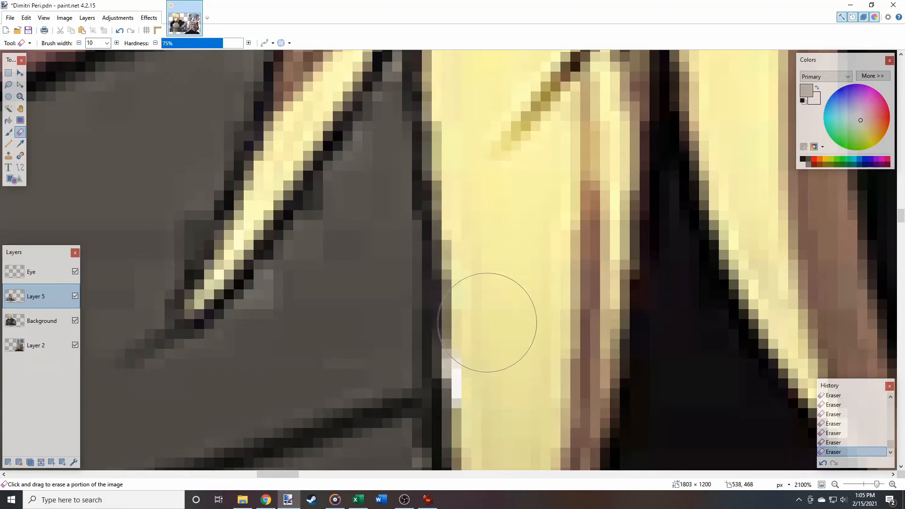
Erase the grey-beige strip over the purple cloth below the blond hair tip, finishing with an Eraser width of 10
{"action": "scroll", "coordinate": [483, 299], "scroll_direction": "down", "scroll_amount": 3}
{"action": "scroll", "coordinate": [505, 248], "scroll_direction": "up", "scroll_amount": 2}
{"action": "left_click", "coordinate": [78, 43]}
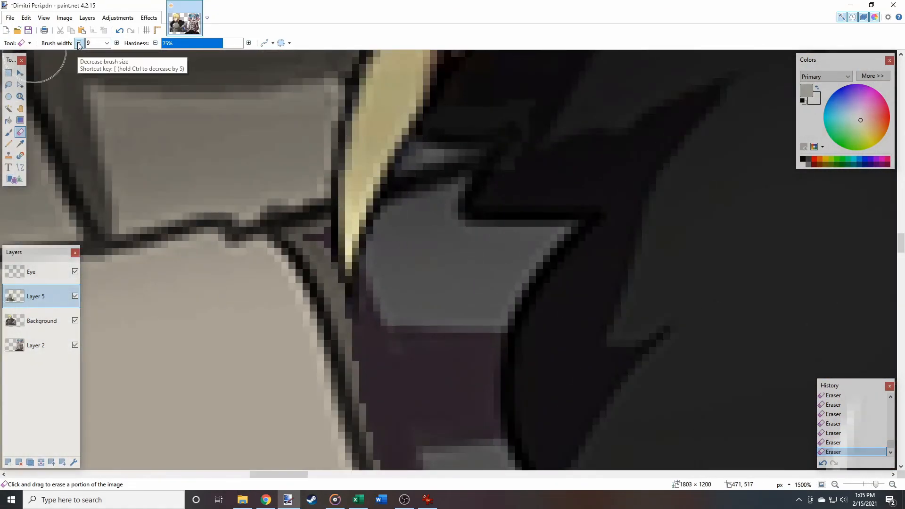
{"action": "scroll", "coordinate": [246, 217], "scroll_direction": "up", "scroll_amount": 2}
{"action": "scroll", "coordinate": [313, 81], "scroll_direction": "down", "scroll_amount": 2}
{"action": "scroll", "coordinate": [475, 178], "scroll_direction": "down", "scroll_amount": 3}
{"action": "scroll", "coordinate": [437, 233], "scroll_direction": "up", "scroll_amount": 1}
{"action": "key", "text": "bracketright"}
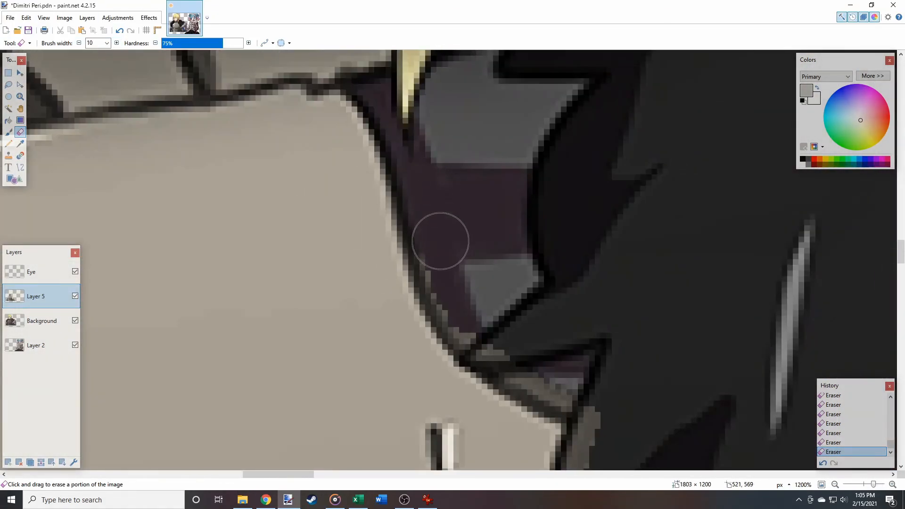
Set the Eraser's width to 3 and erase the grey pixels along the black-outlined armour edge beside the dark fur
{"action": "scroll", "coordinate": [293, 222], "scroll_direction": "up", "scroll_amount": 2}
{"action": "scroll", "coordinate": [314, 411], "scroll_direction": "up", "scroll_amount": 1}
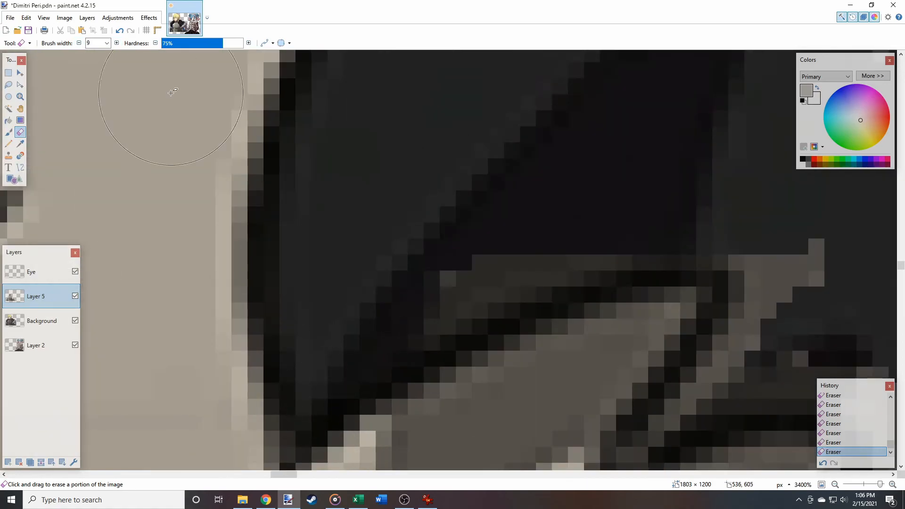
{"action": "scroll", "coordinate": [243, 182], "scroll_direction": "up", "scroll_amount": 2}
{"action": "scroll", "coordinate": [384, 363], "scroll_direction": "down", "scroll_amount": 2}
{"action": "scroll", "coordinate": [467, 222], "scroll_direction": "down", "scroll_amount": 1}
{"action": "scroll", "coordinate": [471, 246], "scroll_direction": "up", "scroll_amount": 2}
{"action": "scroll", "coordinate": [236, 115], "scroll_direction": "up", "scroll_amount": 2}
{"action": "key", "text": "bracketleft"}
{"action": "key", "text": "bracketleft"}
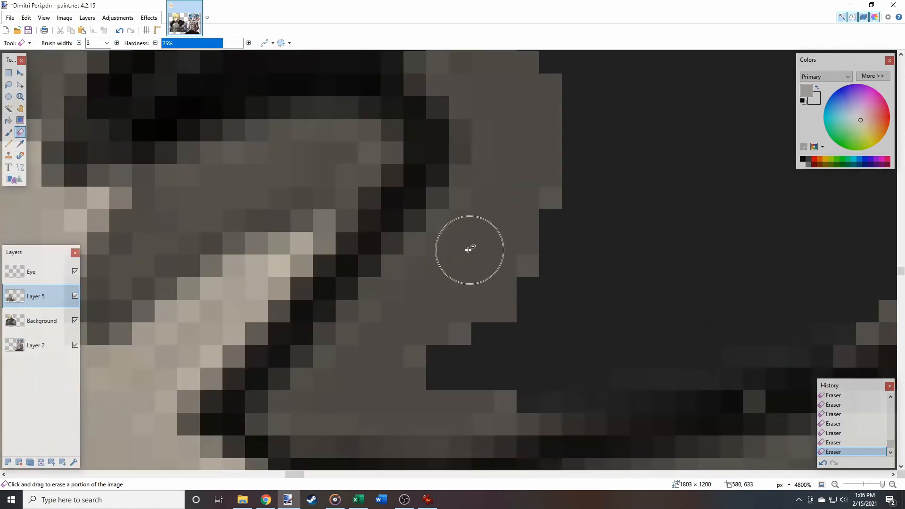
Erase the grey patch spilling over the dark fur next to the armour's outline, increasing the Eraser's width
{"action": "scroll", "coordinate": [575, 273], "scroll_direction": "up", "scroll_amount": 2}
{"action": "scroll", "coordinate": [313, 263], "scroll_direction": "down", "scroll_amount": 2}
{"action": "scroll", "coordinate": [146, 51], "scroll_direction": "down", "scroll_amount": 1}
{"action": "scroll", "coordinate": [566, 292], "scroll_direction": "up", "scroll_amount": 1}
{"action": "key", "text": "bracketright"}
{"action": "key", "text": "bracketright"}
Set the Eraser's width to 3 and erase the grey pixels inside the pointed corner of the dark purple fur
{"action": "scroll", "coordinate": [566, 293], "scroll_direction": "down", "scroll_amount": 3}
{"action": "left_click", "coordinate": [79, 43]}
{"action": "left_click", "coordinate": [79, 43]}
{"action": "scroll", "coordinate": [355, 370], "scroll_direction": "up", "scroll_amount": 4}
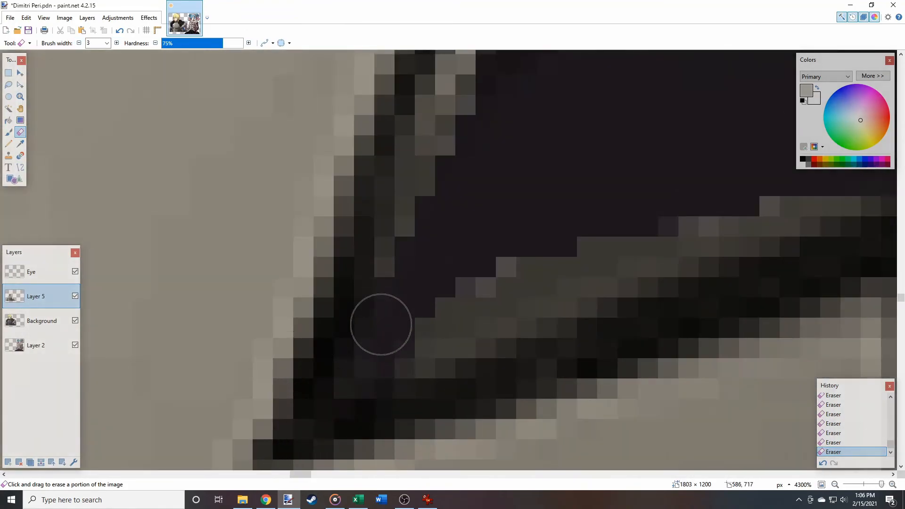
Set the Eraser's width to 10 and erase the upper part of the beige strip beside the curved armour outline
{"action": "scroll", "coordinate": [356, 370], "scroll_direction": "down", "scroll_amount": 5}
{"action": "left_click", "coordinate": [117, 43]}
{"action": "scroll", "coordinate": [351, 207], "scroll_direction": "up", "scroll_amount": 3}
{"action": "scroll", "coordinate": [344, 222], "scroll_direction": "down", "scroll_amount": 4}
{"action": "scroll", "coordinate": [292, 349], "scroll_direction": "up", "scroll_amount": 4}
{"action": "left_click_drag", "start_coordinate": [307, 271], "coordinate": [317, 349]}
{"action": "scroll", "coordinate": [325, 301], "scroll_direction": "down", "scroll_amount": 4}
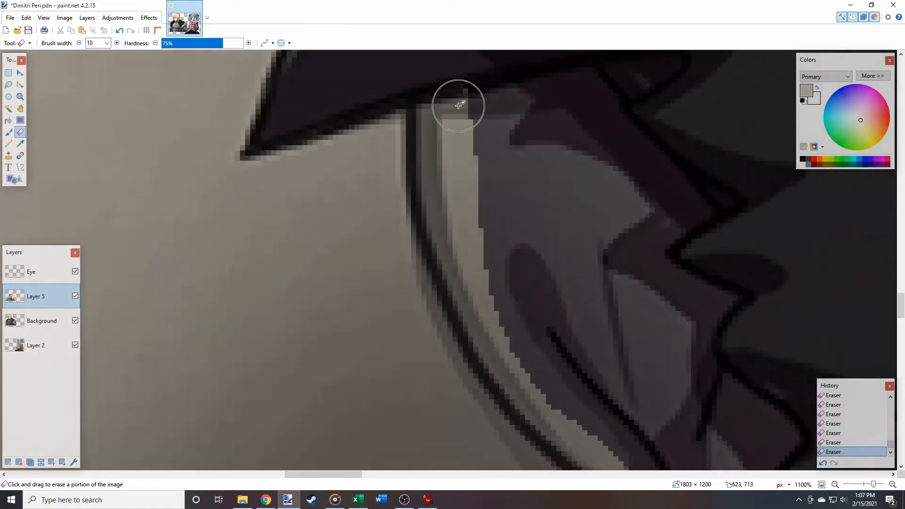
{"action": "scroll", "coordinate": [451, 162], "scroll_direction": "up", "scroll_amount": 3}
{"action": "left_click_drag", "start_coordinate": [438, 124], "coordinate": [466, 338]}
Erase the rest of the beige strip down along the curved armour outline to the zigzag edge of the light grey fur
{"action": "scroll", "coordinate": [466, 338], "scroll_direction": "down", "scroll_amount": 4}
{"action": "left_click_drag", "start_coordinate": [304, 142], "coordinate": [414, 339]}
{"action": "scroll", "coordinate": [414, 340], "scroll_direction": "down", "scroll_amount": 5}
{"action": "left_click_drag", "start_coordinate": [245, 68], "coordinate": [509, 257]}
{"action": "scroll", "coordinate": [509, 257], "scroll_direction": "down", "scroll_amount": 3}
{"action": "left_click_drag", "start_coordinate": [533, 127], "coordinate": [618, 165]}
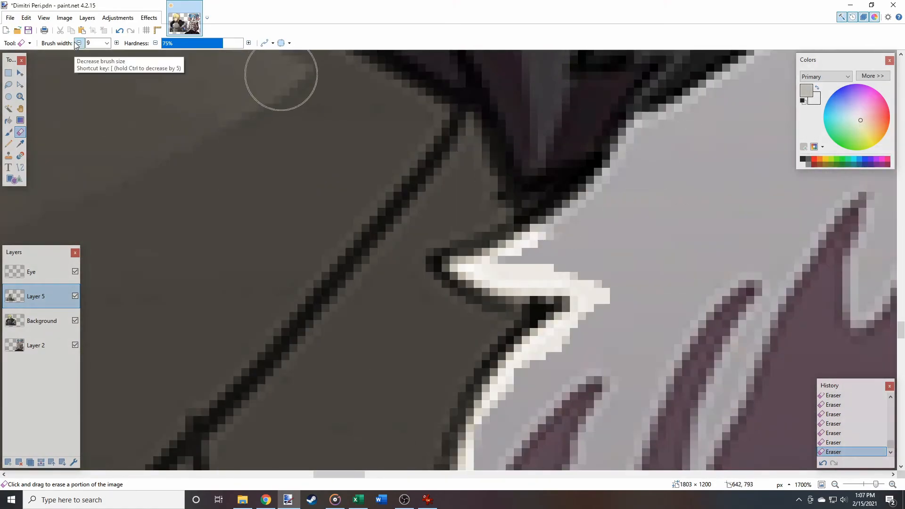
Reduce the Eraser's width and erase the beige pixels inside the zigzag edge where the light grey fur meets the armour
{"action": "left_click", "coordinate": [79, 43]}
{"action": "scroll", "coordinate": [512, 278], "scroll_direction": "up", "scroll_amount": 4}
{"action": "left_click_drag", "start_coordinate": [424, 259], "coordinate": [672, 283]}
{"action": "scroll", "coordinate": [616, 246], "scroll_direction": "down", "scroll_amount": 5}
{"action": "scroll", "coordinate": [420, 297], "scroll_direction": "up", "scroll_amount": 5}
{"action": "mouse_move", "coordinate": [421, 297]}
{"action": "left_mouse_down"}
{"action": "mouse_move", "coordinate": [472, 225]}
{"action": "mouse_move", "coordinate": [420, 186]}
{"action": "left_mouse_up"}
{"action": "scroll", "coordinate": [420, 186], "scroll_direction": "down", "scroll_amount": 5}
Increase the Eraser's width and erase the next stretch of beige strip running down the armour outline below the zigzag
{"action": "left_click", "coordinate": [117, 43]}
{"action": "scroll", "coordinate": [374, 142], "scroll_direction": "down", "scroll_amount": 4}
{"action": "left_click", "coordinate": [117, 43]}
{"action": "left_click", "coordinate": [117, 43]}
{"action": "left_click", "coordinate": [116, 43]}
{"action": "left_click", "coordinate": [116, 43]}
{"action": "scroll", "coordinate": [401, 156], "scroll_direction": "down", "scroll_amount": 2}
{"action": "left_click_drag", "start_coordinate": [397, 85], "coordinate": [483, 184]}
Erase the beige spill further along the fur's border with the armour, undoing one stroke and redoing it with an adjusted Eraser width
{"action": "left_click", "coordinate": [79, 42]}
{"action": "scroll", "coordinate": [500, 325], "scroll_direction": "up", "scroll_amount": 6}
{"action": "mouse_move", "coordinate": [481, 339]}
{"action": "left_mouse_down"}
{"action": "mouse_move", "coordinate": [517, 273]}
{"action": "mouse_move", "coordinate": [609, 191]}
{"action": "left_mouse_up"}
{"action": "scroll", "coordinate": [631, 165], "scroll_direction": "down", "scroll_amount": 10}
{"action": "left_click", "coordinate": [116, 43]}
{"action": "scroll", "coordinate": [467, 307], "scroll_direction": "up", "scroll_amount": 7}
{"action": "key", "text": "ctrl+z"}
{"action": "left_click_drag", "start_coordinate": [477, 291], "coordinate": [674, 142]}
Erase the spill from the lower fur edge down along the diagonal border between the arm armour and the blue cape lining
{"action": "scroll", "coordinate": [660, 151], "scroll_direction": "up", "scroll_amount": 5}
{"action": "scroll", "coordinate": [518, 213], "scroll_direction": "right", "scroll_amount": 3}
{"action": "mouse_move", "coordinate": [398, 385]}
{"action": "left_mouse_down"}
{"action": "mouse_move", "coordinate": [582, 248]}
{"action": "mouse_move", "coordinate": [637, 351]}
{"action": "left_mouse_up"}
{"action": "scroll", "coordinate": [347, 283], "scroll_direction": "right", "scroll_amount": 3}
{"action": "scroll", "coordinate": [330, 236], "scroll_direction": "down", "scroll_amount": 5}
{"action": "left_click_drag", "start_coordinate": [316, 87], "coordinate": [467, 325]}
{"action": "left_click_drag", "start_coordinate": [467, 326], "coordinate": [292, 96]}
{"action": "mouse_move", "coordinate": [292, 97]}
{"action": "left_mouse_down"}
{"action": "mouse_move", "coordinate": [345, 145]}
{"action": "mouse_move", "coordinate": [475, 327]}
{"action": "left_mouse_up"}
{"action": "left_click_drag", "start_coordinate": [485, 347], "coordinate": [322, 121]}
{"action": "scroll", "coordinate": [456, 281], "scroll_direction": "down", "scroll_amount": 4}
{"action": "mouse_move", "coordinate": [495, 165]}
{"action": "left_mouse_down"}
{"action": "mouse_move", "coordinate": [621, 319]}
{"action": "mouse_move", "coordinate": [451, 406]}
{"action": "left_mouse_up"}
{"action": "scroll", "coordinate": [621, 320], "scroll_direction": "down", "scroll_amount": 3}
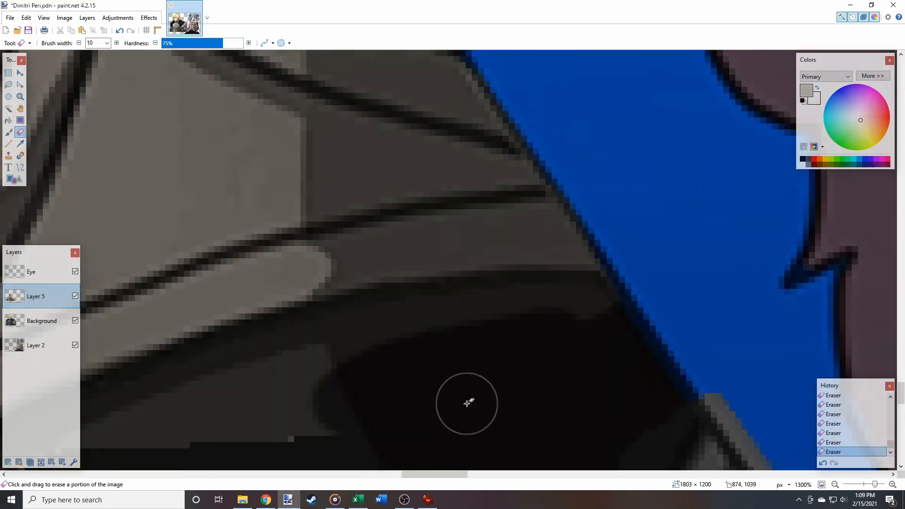
Erase the grey spill over the black sleeve below the curved band of the arm armour with the Eraser at width 10
{"action": "scroll", "coordinate": [450, 406], "scroll_direction": "down", "scroll_amount": 3}
{"action": "left_click_drag", "start_coordinate": [448, 287], "coordinate": [257, 354]}
{"action": "scroll", "coordinate": [476, 227], "scroll_direction": "up", "scroll_amount": 5}
{"action": "left_click_drag", "start_coordinate": [203, 252], "coordinate": [430, 253]}
{"action": "left_click_drag", "start_coordinate": [174, 285], "coordinate": [400, 188]}
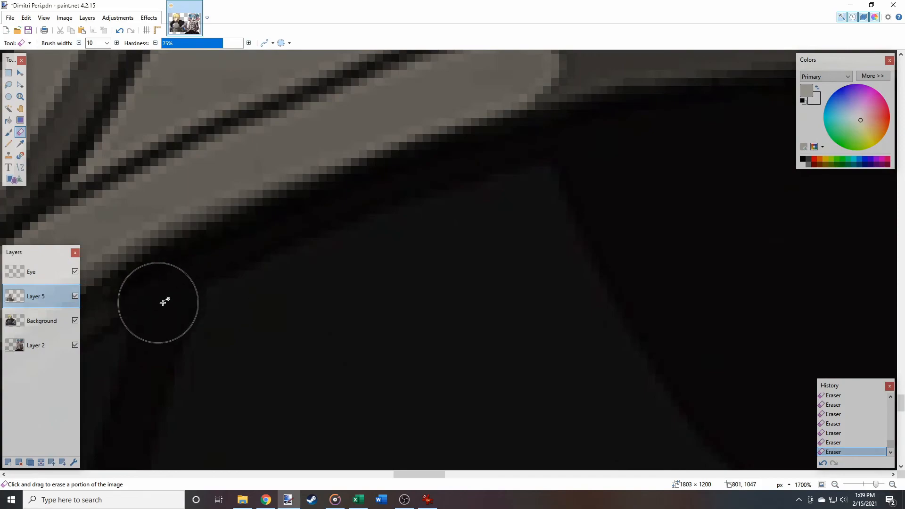
{"action": "left_click_drag", "start_coordinate": [120, 336], "coordinate": [466, 145]}
{"action": "left_click_drag", "start_coordinate": [136, 204], "coordinate": [476, 204]}
{"action": "left_click_drag", "start_coordinate": [406, 100], "coordinate": [351, 165]}
Set the Eraser's width to 3 and erase stray grey pixels beside the pointed corner of the arm armour
{"action": "scroll", "coordinate": [284, 189], "scroll_direction": "up", "scroll_amount": 4}
{"action": "left_click", "coordinate": [79, 43]}
{"action": "left_click_drag", "start_coordinate": [448, 339], "coordinate": [368, 307]}
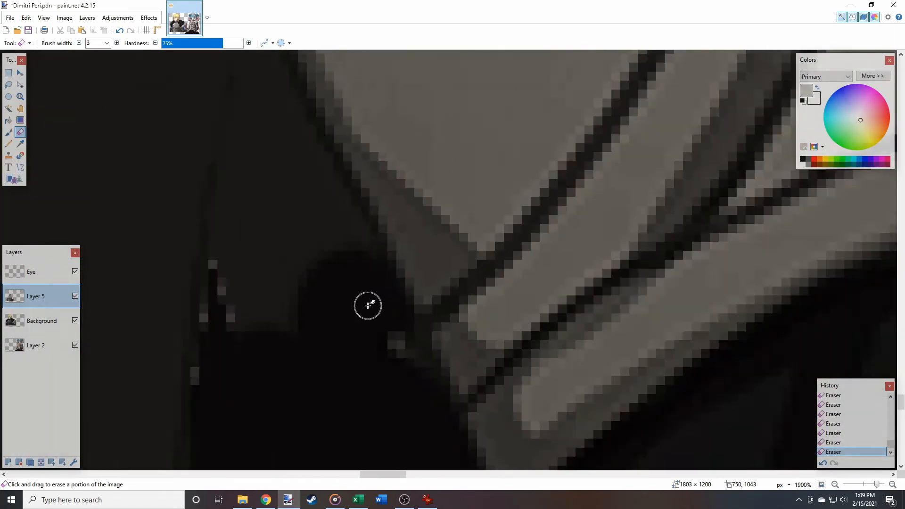
Set the Eraser's width to 9 and undo the last two erasures
{"action": "scroll", "coordinate": [368, 307], "scroll_direction": "down", "scroll_amount": 2}
{"action": "left_click", "coordinate": [117, 44]}
{"action": "left_click", "coordinate": [117, 44]}
{"action": "left_click", "coordinate": [117, 44]}
{"action": "scroll", "coordinate": [285, 192], "scroll_direction": "down", "scroll_amount": 8}
{"action": "scroll", "coordinate": [401, 249], "scroll_direction": "up", "scroll_amount": 5}
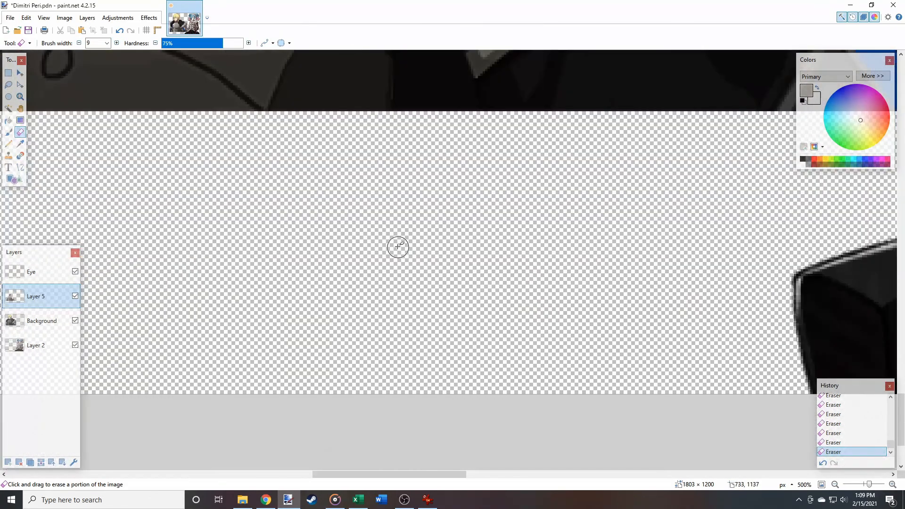
{"action": "scroll", "coordinate": [384, 95], "scroll_direction": "up", "scroll_amount": 5}
{"action": "scroll", "coordinate": [346, 278], "scroll_direction": "down", "scroll_amount": 3}
{"action": "key", "text": "ctrl+z"}
{"action": "key", "text": "ctrl+z"}
Set the Eraser's width to 10 and erase the spill over the dark area beside the arm armour, undoing and redoing one stroke
{"action": "left_click", "coordinate": [117, 43]}
{"action": "left_click_drag", "start_coordinate": [391, 401], "coordinate": [317, 388]}
{"action": "scroll", "coordinate": [425, 396], "scroll_direction": "up", "scroll_amount": 4}
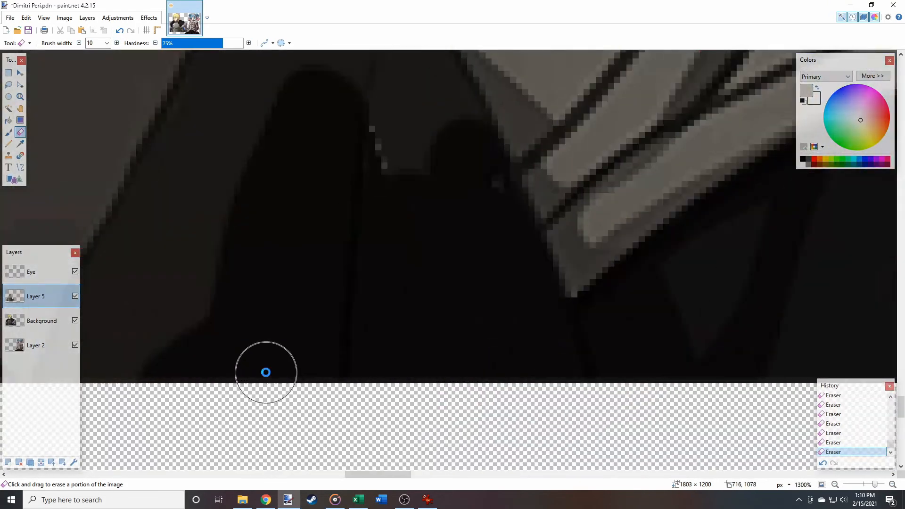
{"action": "key", "text": "ctrl+z"}
{"action": "left_click_drag", "start_coordinate": [394, 123], "coordinate": [382, 340]}
{"action": "scroll", "coordinate": [391, 302], "scroll_direction": "up", "scroll_amount": 2}
{"action": "mouse_move", "coordinate": [453, 264]}
{"action": "left_mouse_down"}
{"action": "mouse_move", "coordinate": [414, 165]}
{"action": "mouse_move", "coordinate": [403, 178]}
{"action": "left_mouse_up"}
Reduce the Eraser's width and erase the small light pixels left in the dark gap beside the arm armour
{"action": "left_click", "coordinate": [80, 43]}
{"action": "left_click", "coordinate": [79, 43]}
{"action": "scroll", "coordinate": [368, 214], "scroll_direction": "up", "scroll_amount": 2}
{"action": "scroll", "coordinate": [396, 238], "scroll_direction": "up", "scroll_amount": 4}
{"action": "mouse_move", "coordinate": [377, 302]}
{"action": "left_mouse_down"}
{"action": "mouse_move", "coordinate": [396, 169]}
{"action": "mouse_move", "coordinate": [454, 306]}
{"action": "left_mouse_up"}
Increase the Eraser's width and erase the spill along the next diagonal stretch of the armour's outline
{"action": "scroll", "coordinate": [415, 295], "scroll_direction": "down", "scroll_amount": 12}
{"action": "scroll", "coordinate": [416, 295], "scroll_direction": "down", "scroll_amount": 6}
{"action": "scroll", "coordinate": [504, 351], "scroll_direction": "up", "scroll_amount": 10}
{"action": "left_click", "coordinate": [117, 43]}
{"action": "left_click", "coordinate": [117, 43]}
{"action": "left_click", "coordinate": [117, 43]}
{"action": "left_click", "coordinate": [117, 43]}
{"action": "left_click_drag", "start_coordinate": [462, 116], "coordinate": [583, 278]}
Erase the remaining spill down the armour's outer outline with the Eraser at width 10
{"action": "scroll", "coordinate": [394, 180], "scroll_direction": "down", "scroll_amount": 6}
{"action": "scroll", "coordinate": [211, 204], "scroll_direction": "up", "scroll_amount": 8}
{"action": "mouse_move", "coordinate": [211, 204]}
{"action": "left_mouse_down"}
{"action": "mouse_move", "coordinate": [406, 208]}
{"action": "mouse_move", "coordinate": [296, 380]}
{"action": "left_mouse_up"}
{"action": "scroll", "coordinate": [302, 283], "scroll_direction": "left", "scroll_amount": 2}
{"action": "scroll", "coordinate": [301, 236], "scroll_direction": "down", "scroll_amount": 1}
{"action": "left_click_drag", "start_coordinate": [306, 200], "coordinate": [306, 273]}
{"action": "scroll", "coordinate": [321, 292], "scroll_direction": "down", "scroll_amount": 5}
{"action": "scroll", "coordinate": [362, 308], "scroll_direction": "down", "scroll_amount": 3}
{"action": "scroll", "coordinate": [359, 152], "scroll_direction": "down", "scroll_amount": 10}
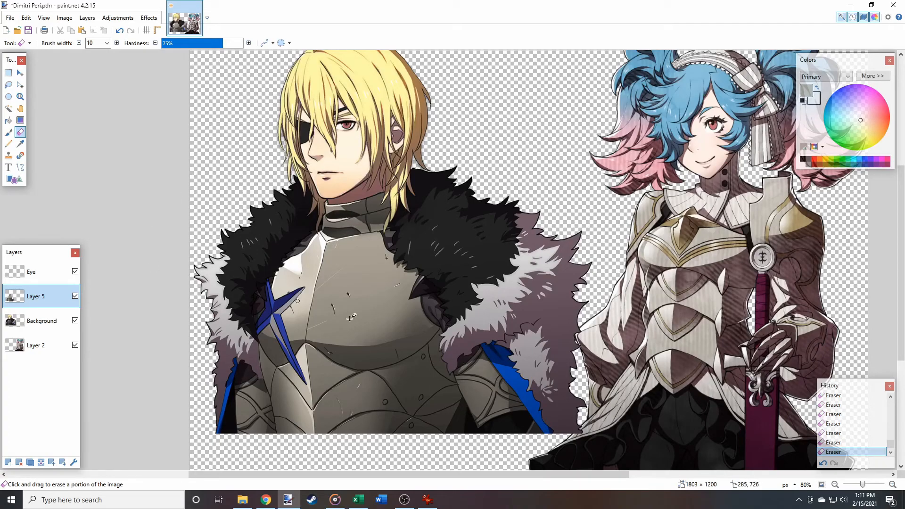
Rename the recoloured armour layer, Layer 5, to "Armor White"
{"action": "scroll", "coordinate": [404, 320], "scroll_direction": "left", "scroll_amount": 2}
{"action": "scroll", "coordinate": [496, 323], "scroll_direction": "right", "scroll_amount": 8}
{"action": "scroll", "coordinate": [496, 324], "scroll_direction": "left", "scroll_amount": 8}
{"action": "scroll", "coordinate": [417, 333], "scroll_direction": "up", "scroll_amount": 5}
{"action": "scroll", "coordinate": [417, 333], "scroll_direction": "down", "scroll_amount": 5}
{"action": "scroll", "coordinate": [528, 374], "scroll_direction": "down", "scroll_amount": 3}
{"action": "scroll", "coordinate": [527, 373], "scroll_direction": "up", "scroll_amount": 3}
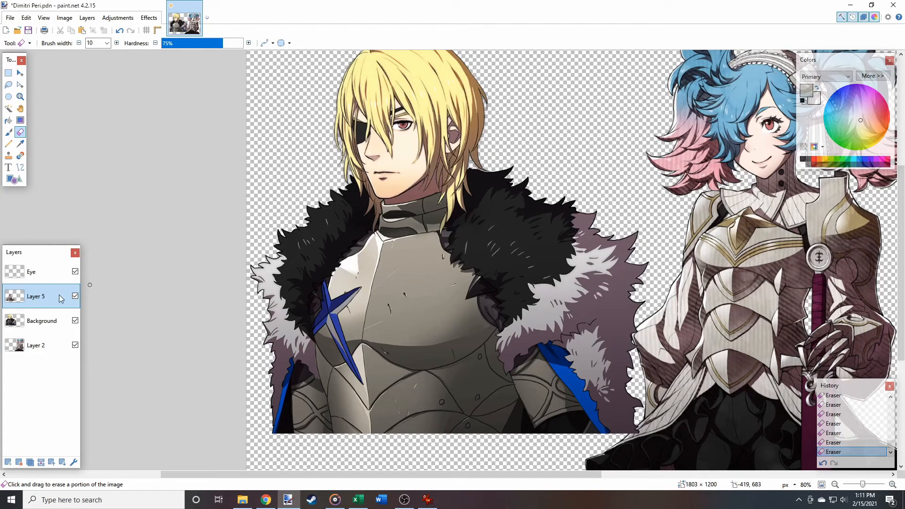
{"action": "left_click", "coordinate": [73, 463]}
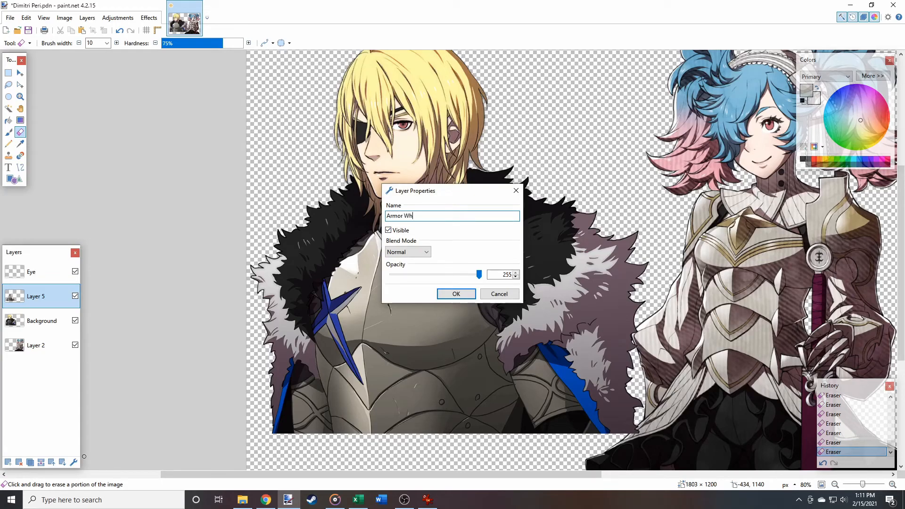
{"action": "type", "text": "Armor White"}
{"action": "left_click", "coordinate": [460, 296]}
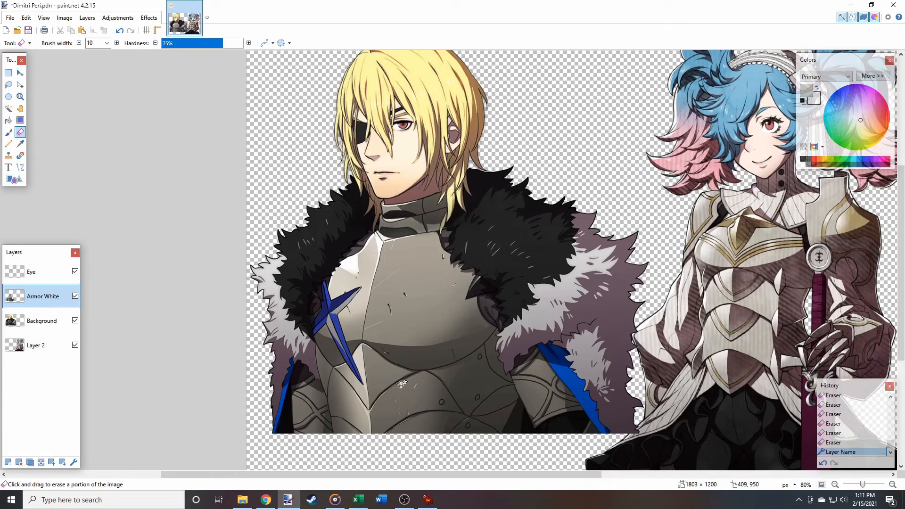
Sample the gold of the blue-haired character's shoulder guard on Layer 2 as the primary colour with the Color Picker
{"action": "scroll", "coordinate": [334, 313], "scroll_direction": "up", "scroll_amount": 5}
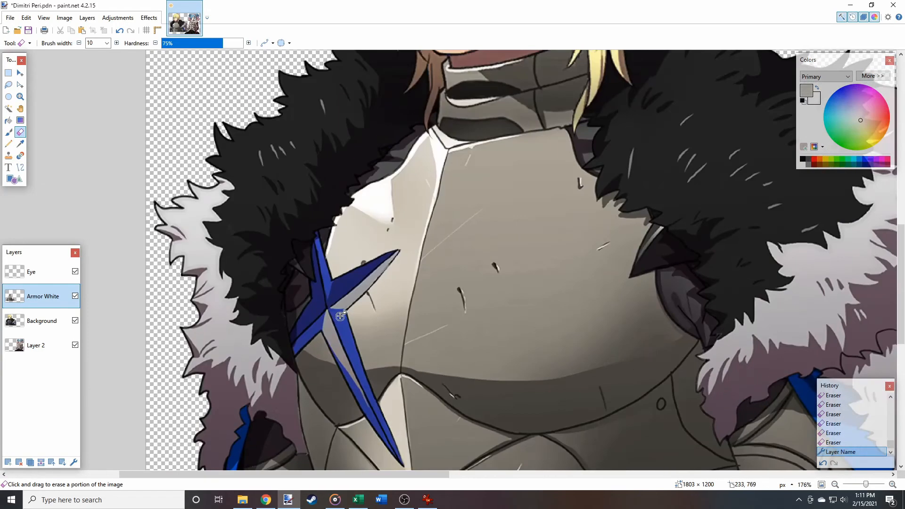
{"action": "scroll", "coordinate": [316, 268], "scroll_direction": "down", "scroll_amount": 4}
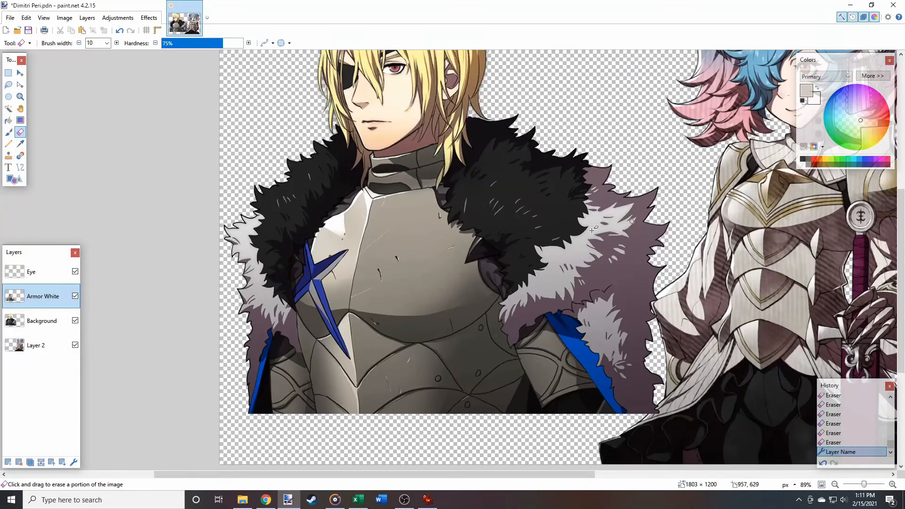
{"action": "scroll", "coordinate": [619, 225], "scroll_direction": "right", "scroll_amount": 5}
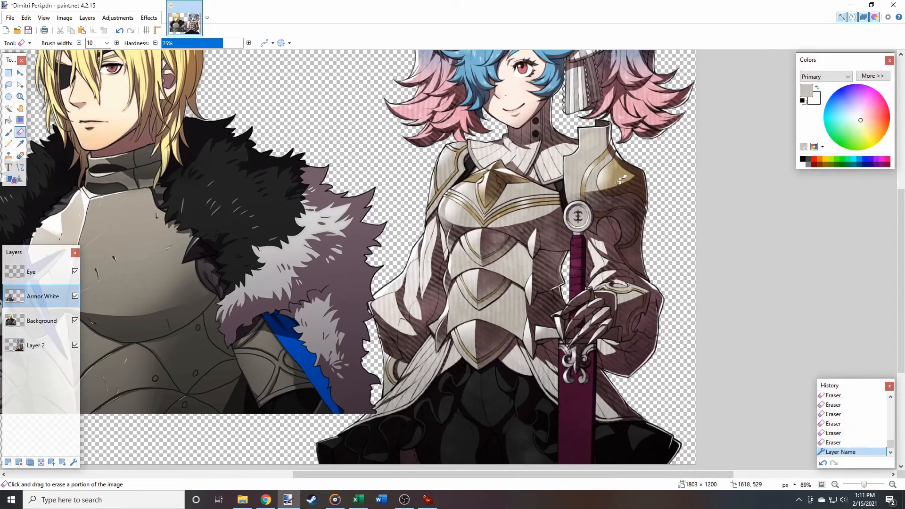
{"action": "left_click", "coordinate": [44, 350]}
{"action": "left_click", "coordinate": [20, 143]}
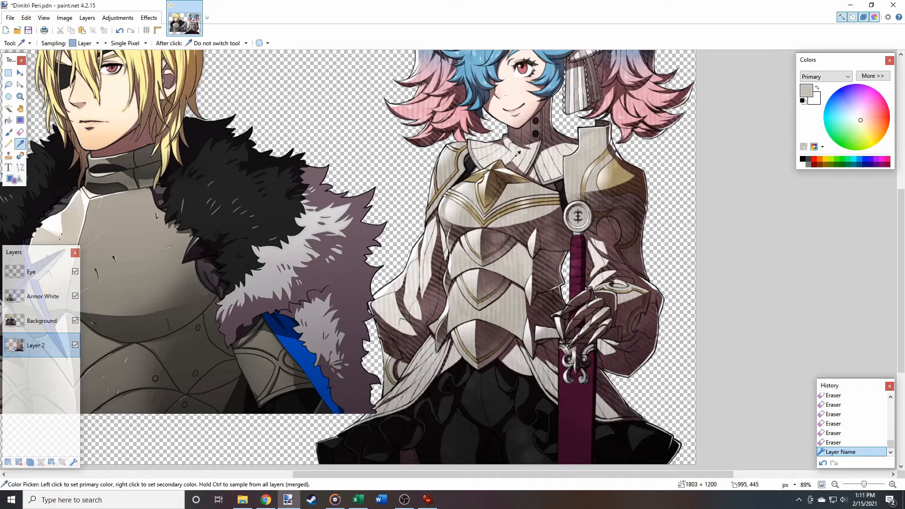
{"action": "scroll", "coordinate": [563, 168], "scroll_direction": "up", "scroll_amount": 6}
{"action": "scroll", "coordinate": [517, 187], "scroll_direction": "right", "scroll_amount": 4}
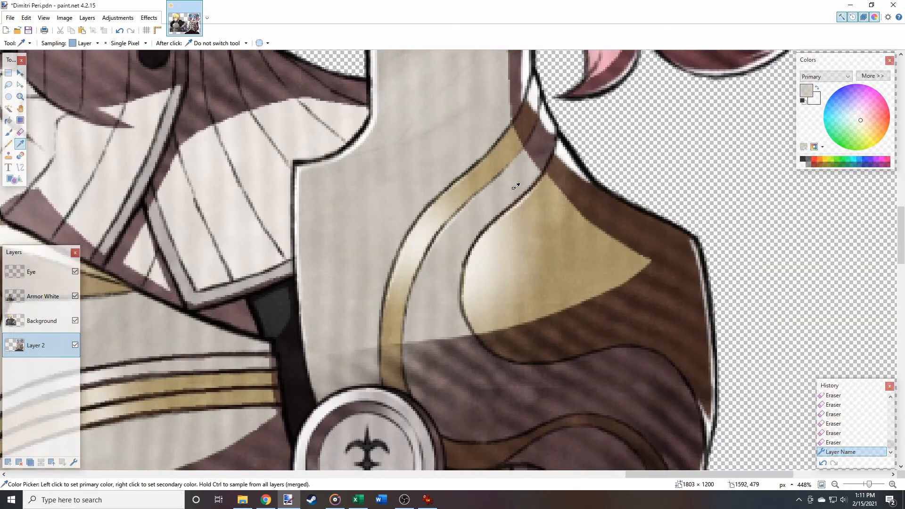
{"action": "scroll", "coordinate": [589, 242], "scroll_direction": "up", "scroll_amount": 5}
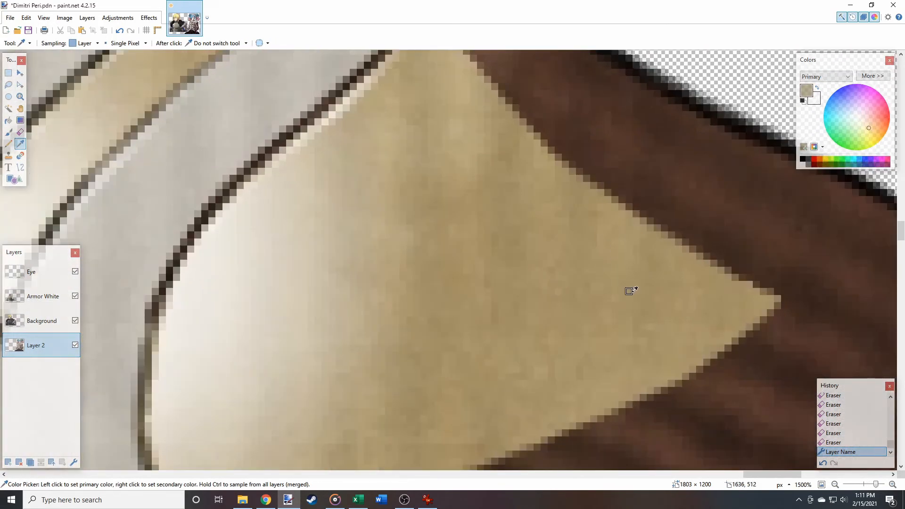
{"action": "scroll", "coordinate": [305, 276], "scroll_direction": "down", "scroll_amount": 3}
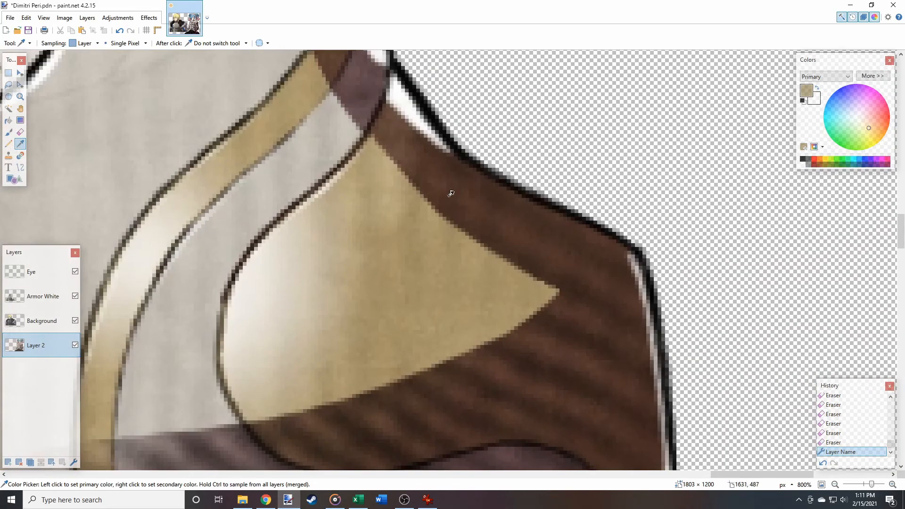
{"action": "scroll", "coordinate": [577, 238], "scroll_direction": "down", "scroll_amount": 6}
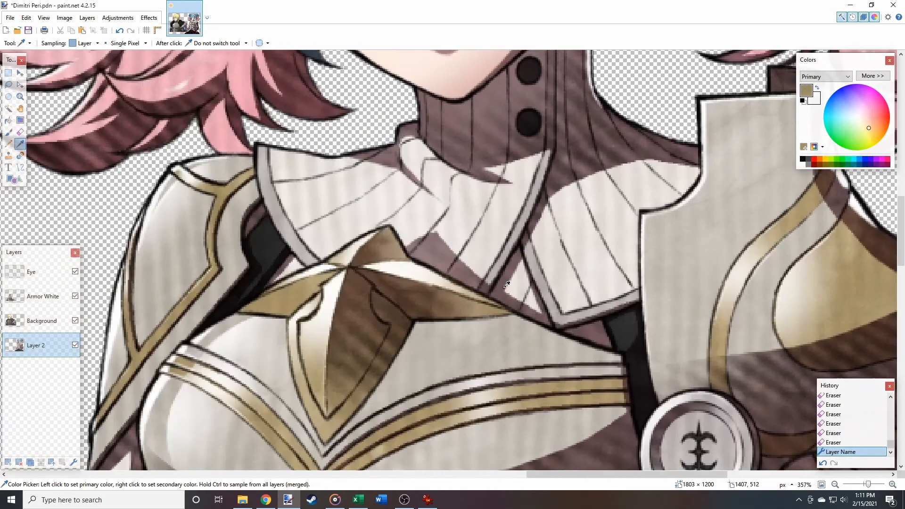
{"action": "scroll", "coordinate": [507, 284], "scroll_direction": "left", "scroll_amount": 5}
{"action": "scroll", "coordinate": [507, 285], "scroll_direction": "down", "scroll_amount": 6}
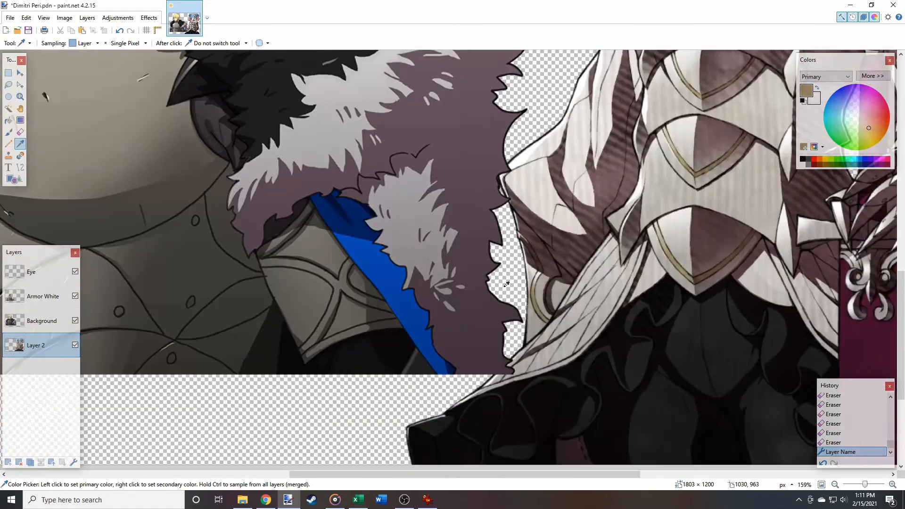
Select the blue star-shaped emblem on the breastplate with the Lasso on the Background layer
{"action": "scroll", "coordinate": [573, 239], "scroll_direction": "down", "scroll_amount": 3}
{"action": "scroll", "coordinate": [569, 239], "scroll_direction": "left", "scroll_amount": 1}
{"action": "scroll", "coordinate": [569, 239], "scroll_direction": "up", "scroll_amount": 3}
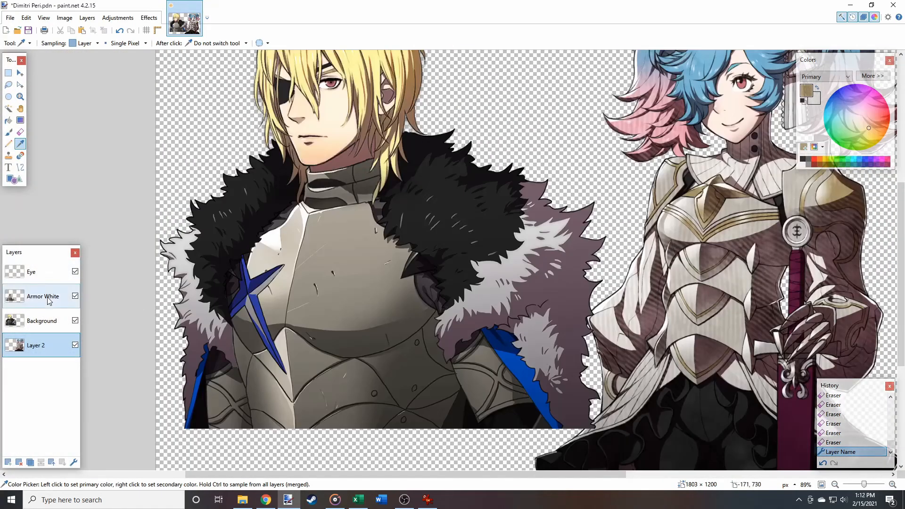
{"action": "left_click", "coordinate": [35, 317]}
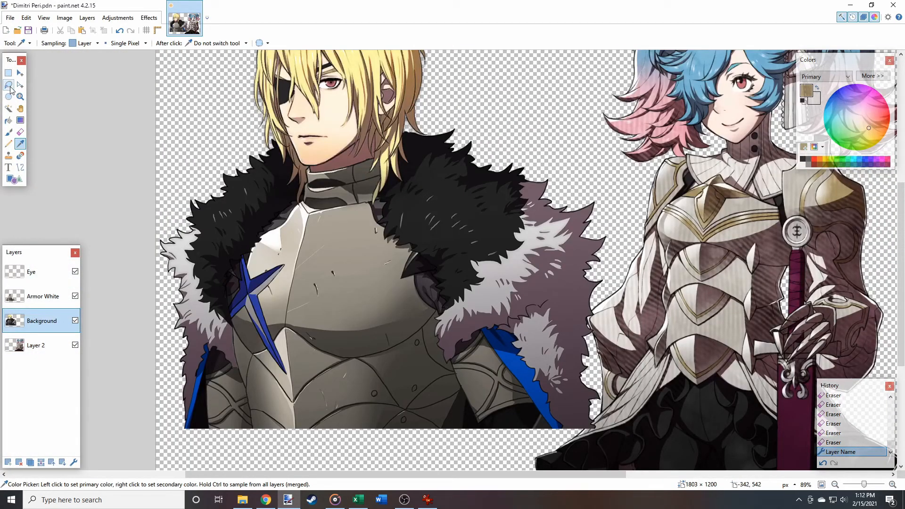
{"action": "left_click", "coordinate": [8, 85]}
{"action": "scroll", "coordinate": [207, 299], "scroll_direction": "up", "scroll_amount": 5}
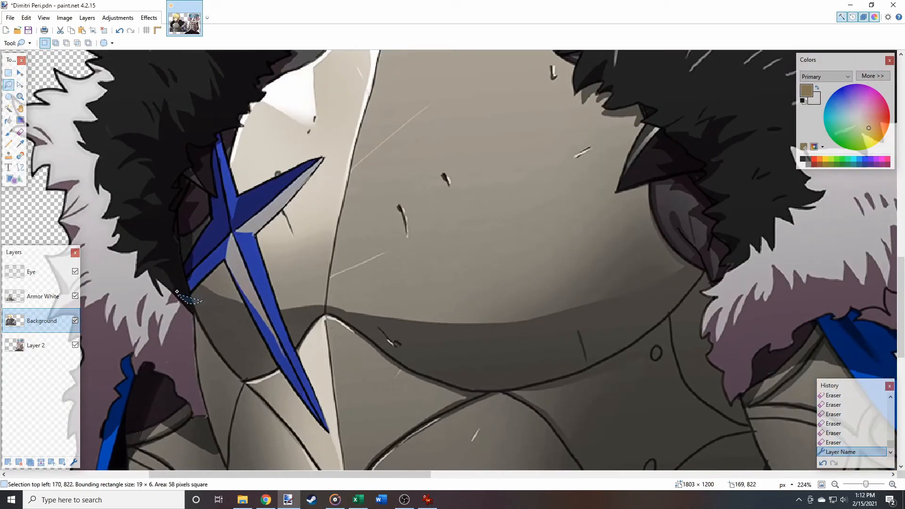
{"action": "mouse_move", "coordinate": [208, 141]}
{"action": "left_mouse_down"}
{"action": "mouse_move", "coordinate": [223, 120]}
{"action": "mouse_move", "coordinate": [241, 166]}
{"action": "mouse_move", "coordinate": [287, 150]}
{"action": "mouse_move", "coordinate": [326, 205]}
{"action": "mouse_move", "coordinate": [293, 283]}
{"action": "mouse_move", "coordinate": [336, 415]}
{"action": "mouse_move", "coordinate": [301, 428]}
{"action": "mouse_move", "coordinate": [203, 300]}
{"action": "left_mouse_up"}
{"action": "scroll", "coordinate": [282, 298], "scroll_direction": "down", "scroll_amount": 1}
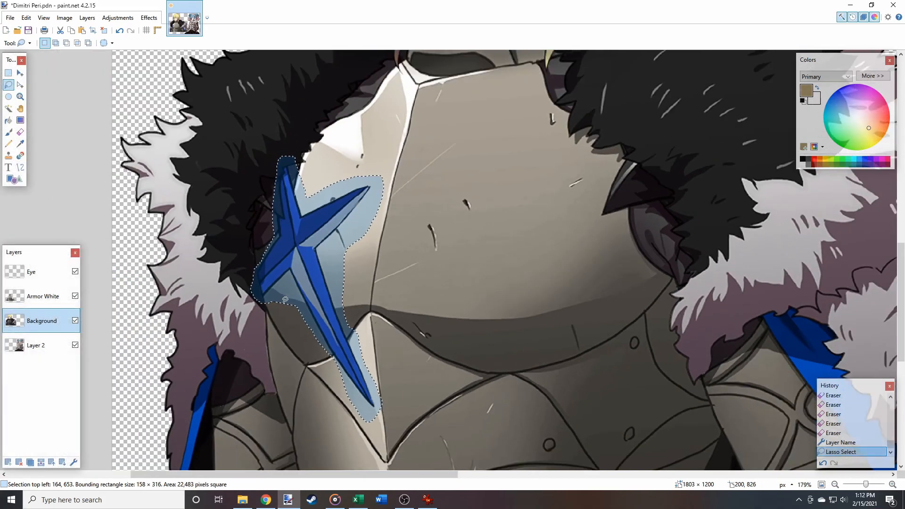
Paste the emblem into a new layer and desaturate it with Hue / Saturation at saturation 0
{"action": "key", "text": "ctrl+shift+v"}
{"action": "left_click", "coordinate": [118, 17]}
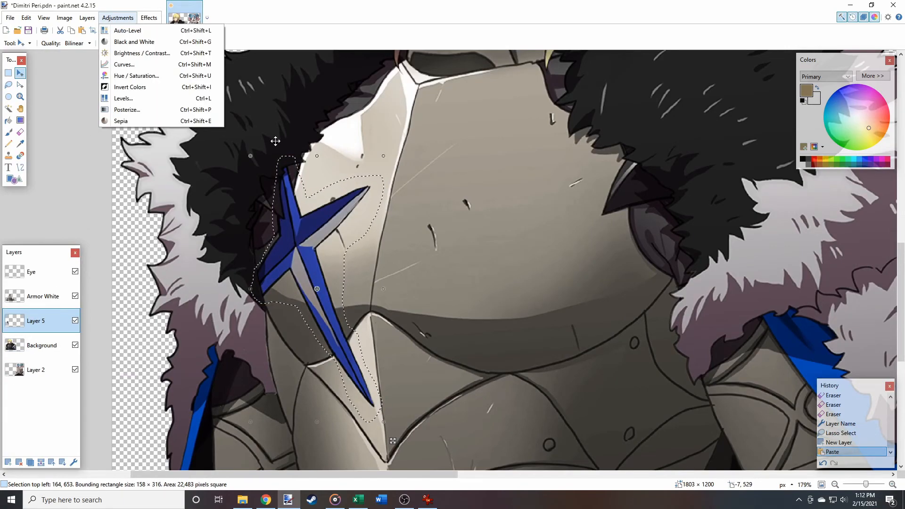
{"action": "left_click", "coordinate": [141, 79]}
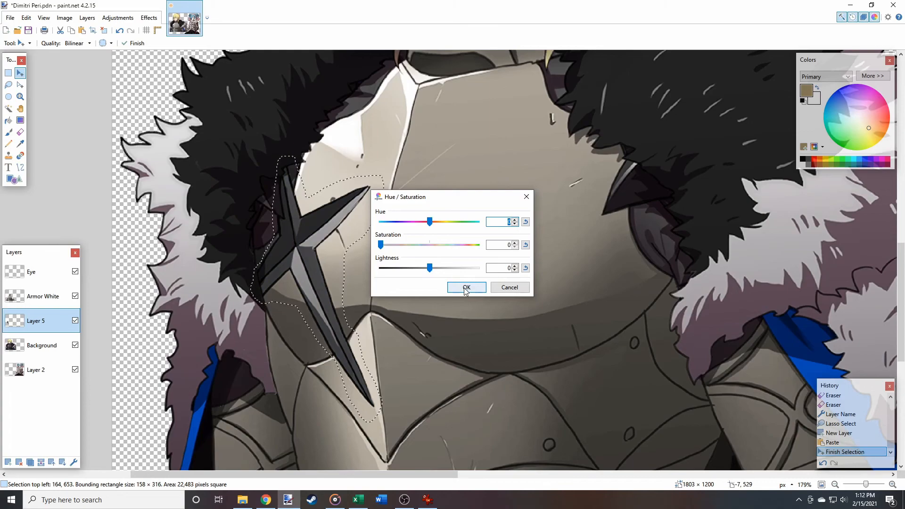
{"action": "left_click", "coordinate": [466, 288]}
Add a new layer above the desaturated emblem and set its blend mode to Overlay
{"action": "key", "text": "ctrl+shift+n"}
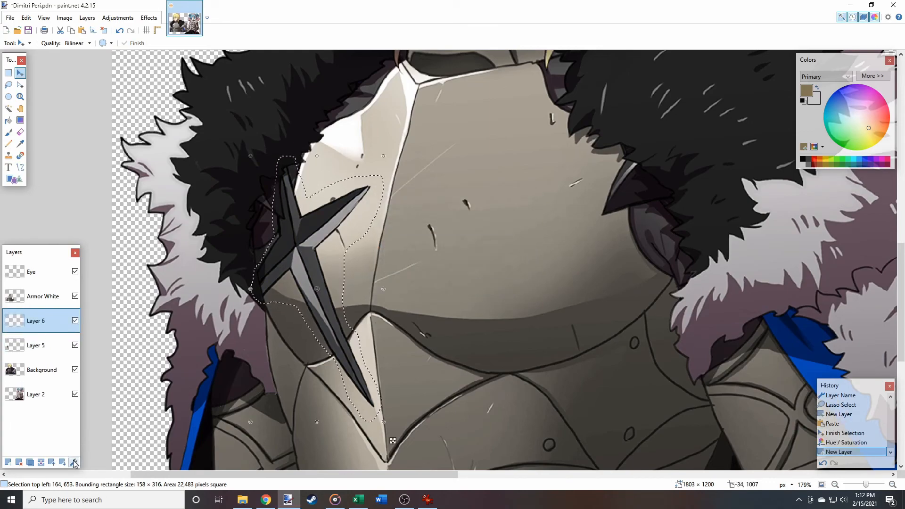
{"action": "left_click", "coordinate": [74, 463]}
{"action": "left_click", "coordinate": [408, 252]}
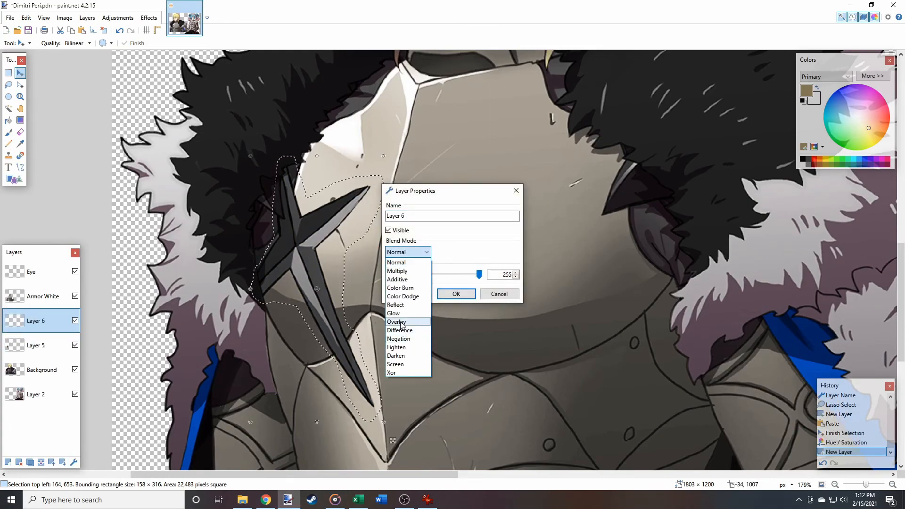
{"action": "left_click", "coordinate": [396, 322]}
{"action": "left_click", "coordinate": [456, 294]}
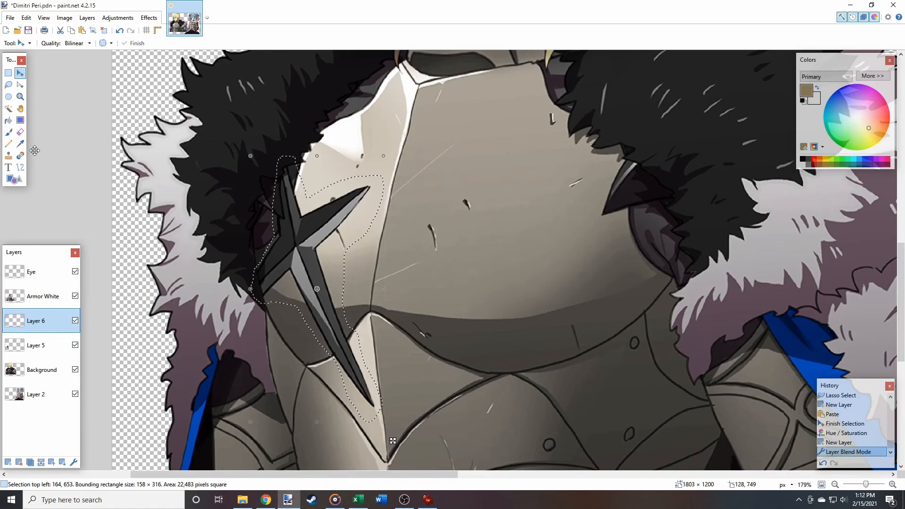
Fill the emblem selection on the Overlay layer with the sampled gold using the Paint Bucket
{"action": "left_click", "coordinate": [9, 121]}
{"action": "left_click", "coordinate": [297, 233]}
{"action": "scroll", "coordinate": [485, 326], "scroll_direction": "down", "scroll_amount": 3}
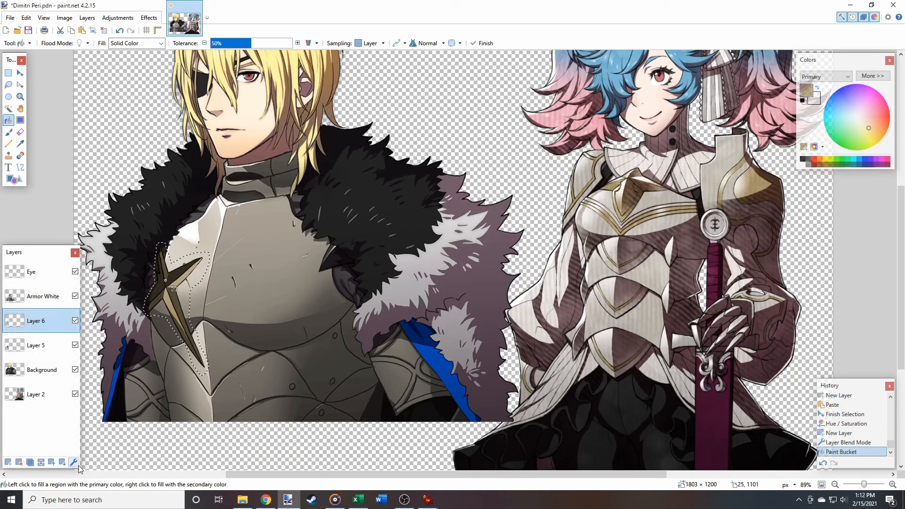
Adjust the desaturated emblem on Layer 5 to brightness 60 and contrast 50, and clear the selection
{"action": "left_click", "coordinate": [44, 349]}
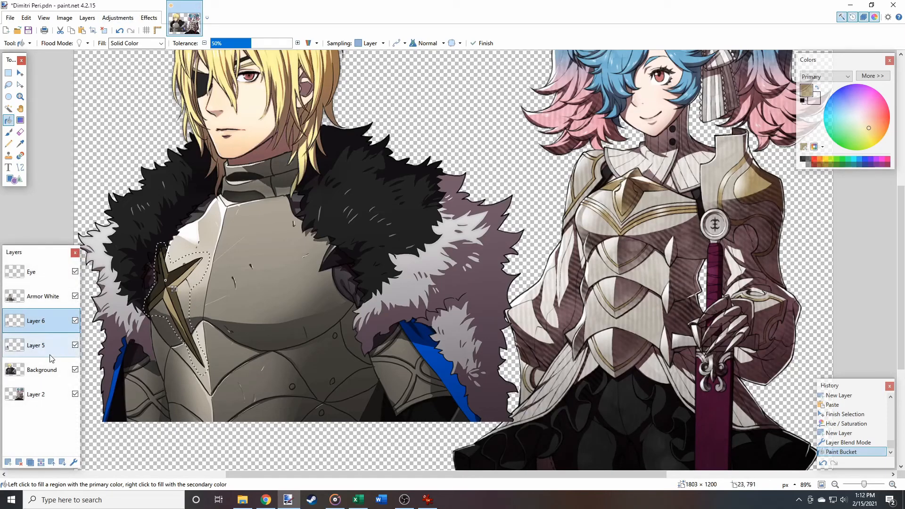
{"action": "left_click", "coordinate": [118, 18]}
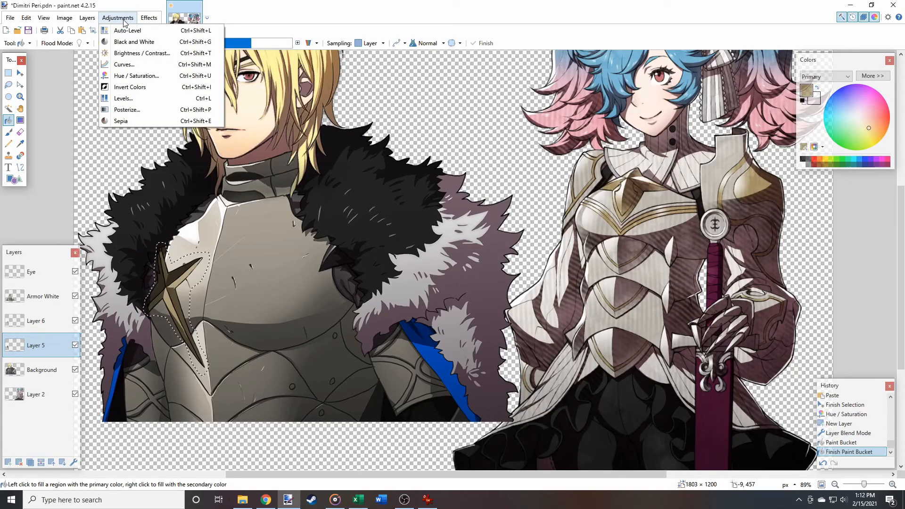
{"action": "left_click", "coordinate": [128, 53]}
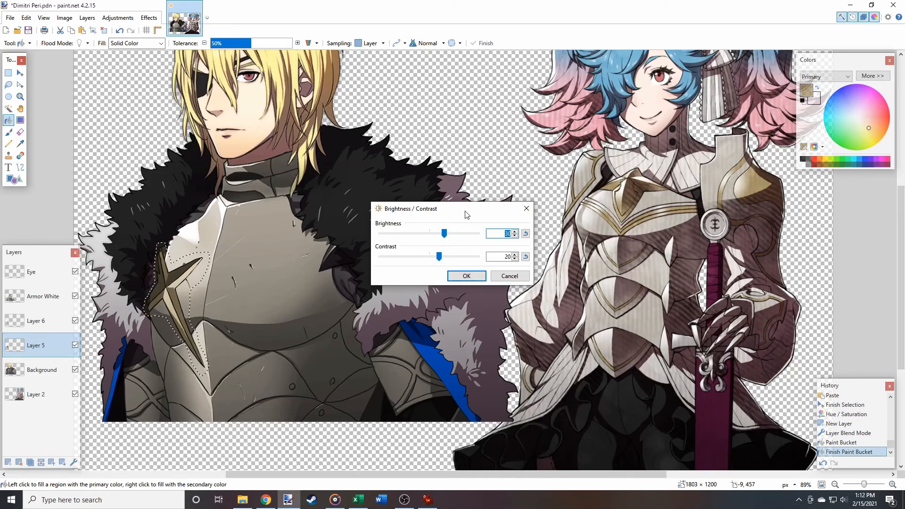
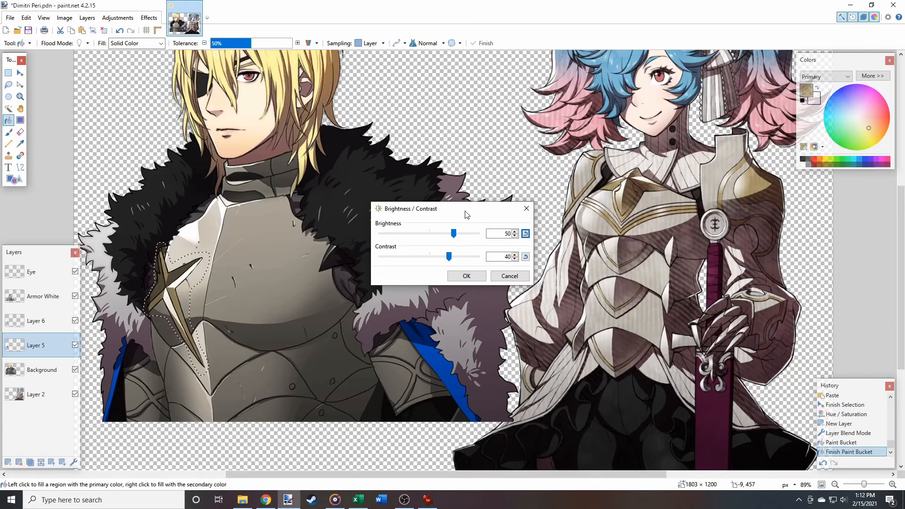
{"action": "key", "text": "Tab"}
{"action": "type", "text": "50"}
{"action": "key", "text": "Return"}
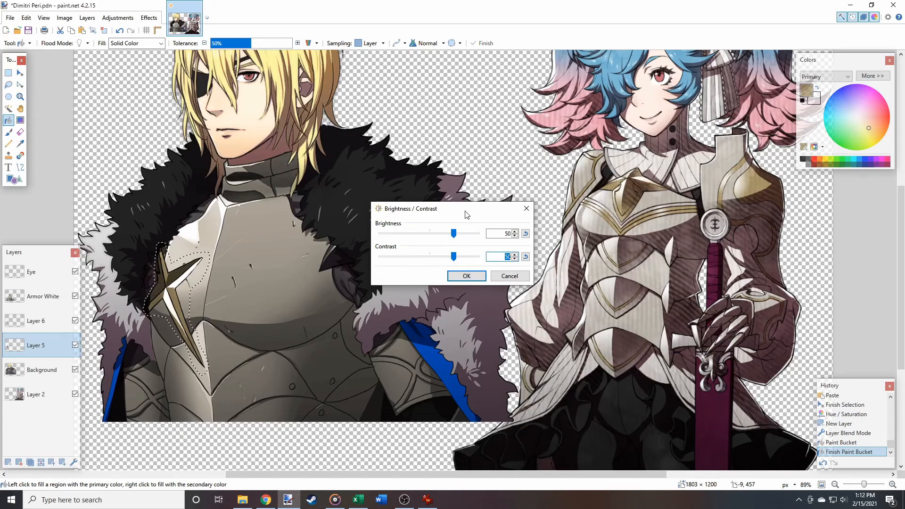
{"action": "key", "text": "Return"}
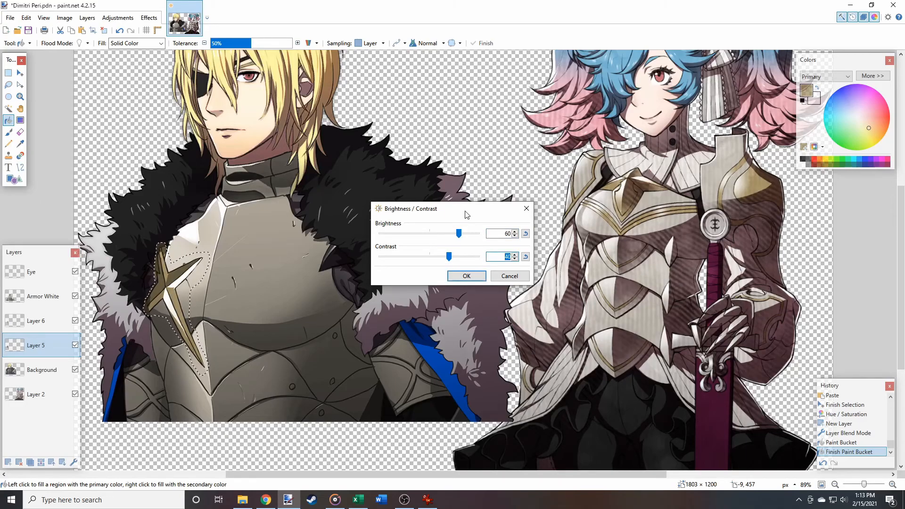
{"action": "key", "text": "Tab"}
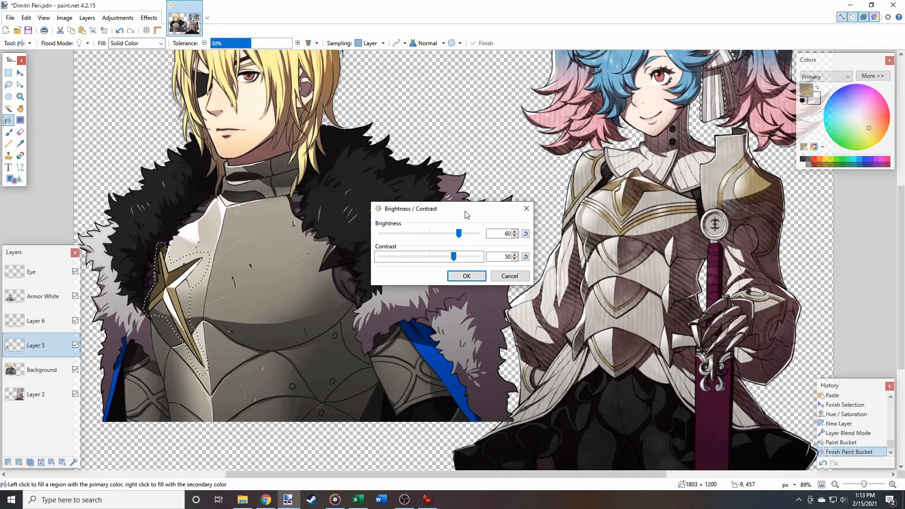
{"action": "key", "text": "Tab"}
{"action": "type", "text": "60"}
{"action": "key", "text": "Tab"}
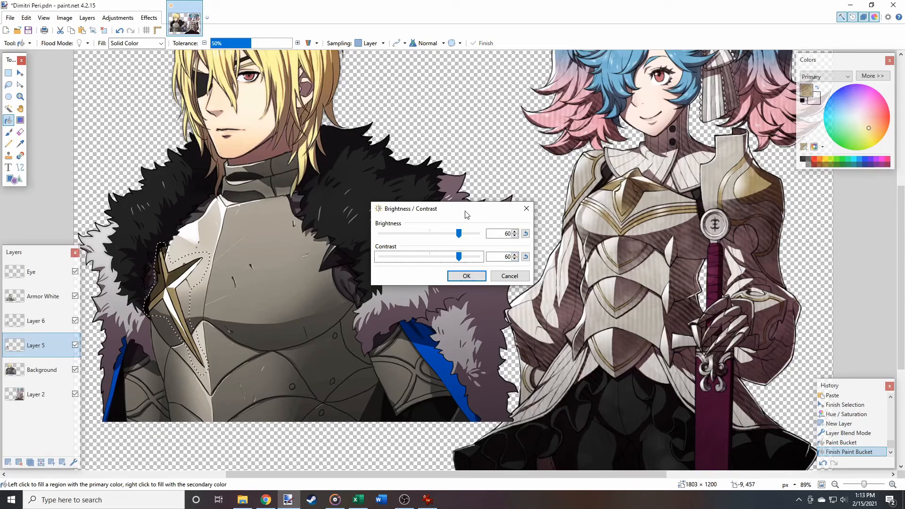
{"action": "key", "text": "Tab"}
{"action": "type", "text": "50"}
{"action": "key", "text": "shift+Tab"}
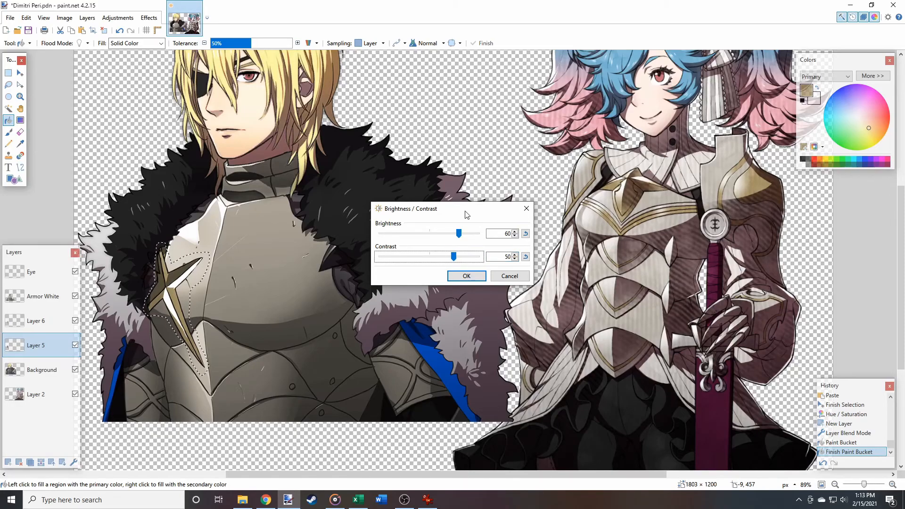
{"action": "left_click", "coordinate": [467, 276]}
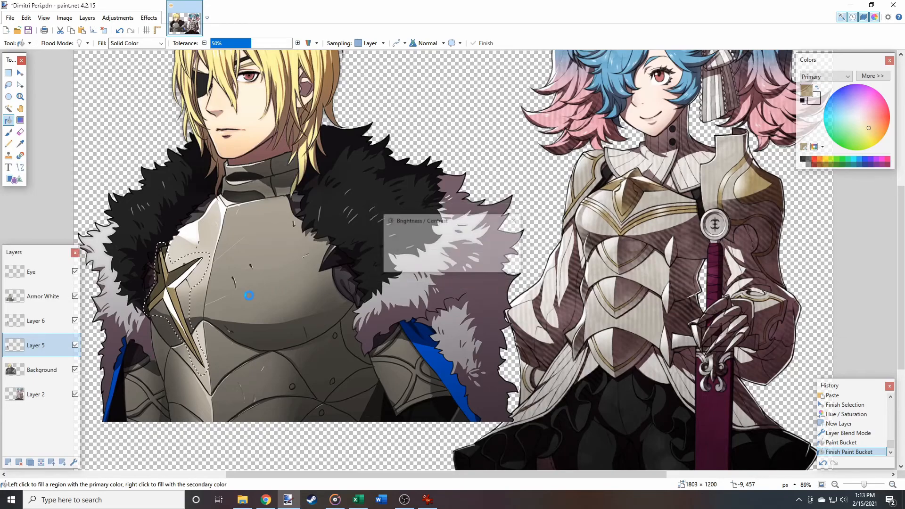
{"action": "key", "text": "ctrl+d"}
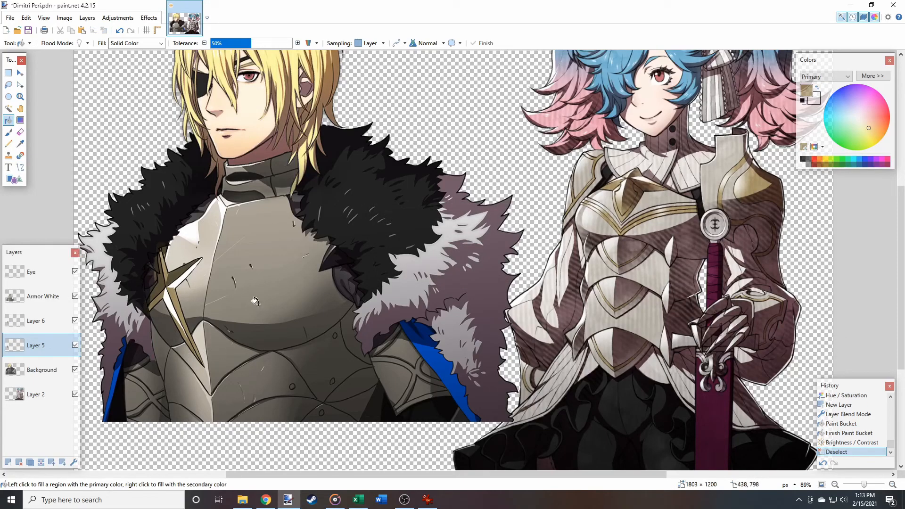
Merge the gold Overlay layer down into the emblem layer, Layer 5
{"action": "scroll", "coordinate": [255, 302], "scroll_direction": "left", "scroll_amount": 3}
{"action": "left_click", "coordinate": [32, 321]}
{"action": "key", "text": "ctrl+m"}
{"action": "scroll", "coordinate": [300, 277], "scroll_direction": "up", "scroll_amount": 3}
{"action": "scroll", "coordinate": [346, 282], "scroll_direction": "up", "scroll_amount": 2}
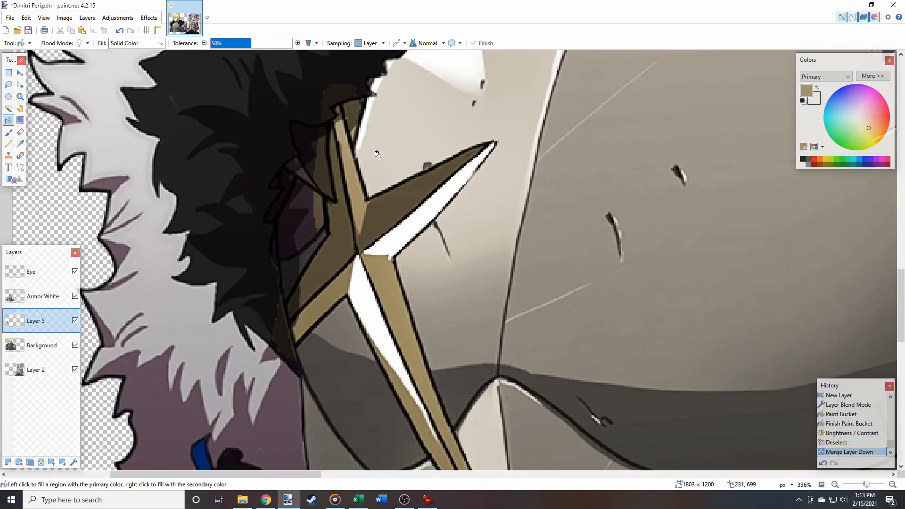
{"action": "scroll", "coordinate": [388, 340], "scroll_direction": "down", "scroll_amount": 5}
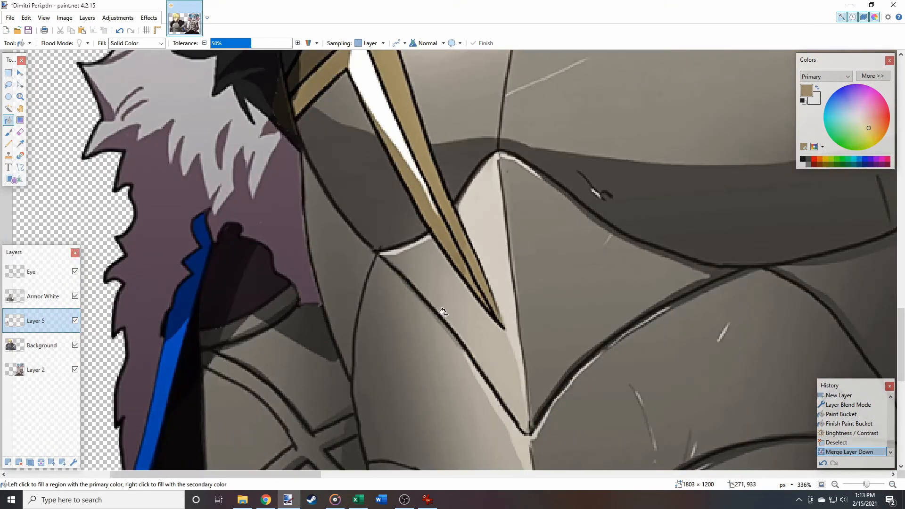
{"action": "scroll", "coordinate": [391, 282], "scroll_direction": "up", "scroll_amount": 4}
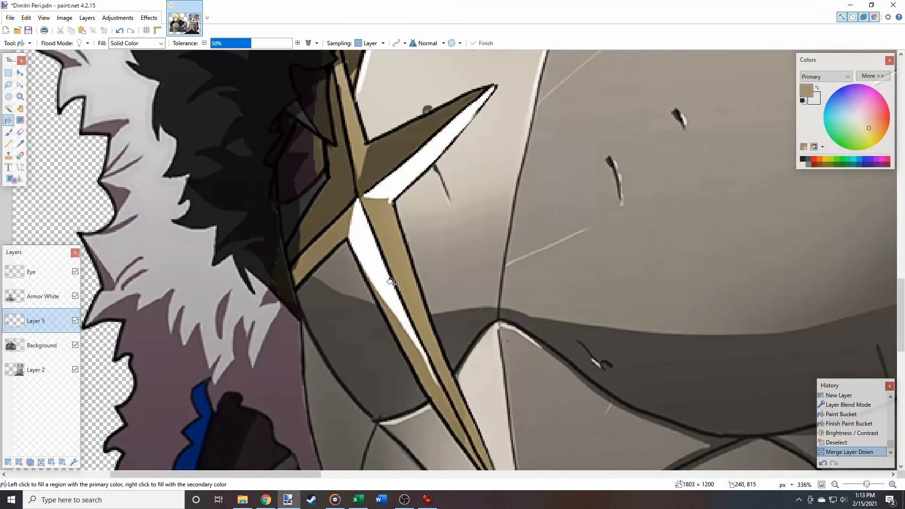
Erase the gold spill from the dark fur along the emblem's left side with the Eraser at brush width 10
{"action": "left_click", "coordinate": [19, 132]}
{"action": "scroll", "coordinate": [257, 246], "scroll_direction": "up", "scroll_amount": 3}
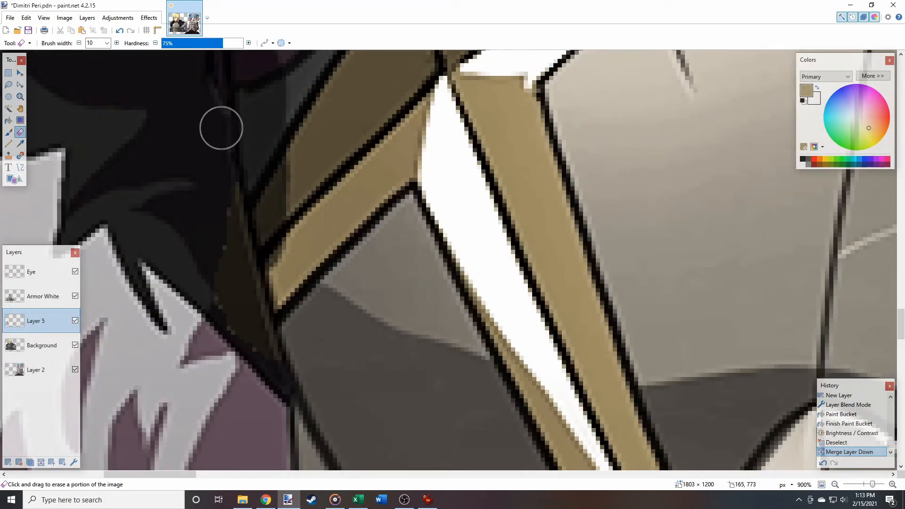
{"action": "mouse_move", "coordinate": [221, 205]}
{"action": "left_mouse_down"}
{"action": "mouse_move", "coordinate": [263, 356]}
{"action": "mouse_move", "coordinate": [207, 288]}
{"action": "mouse_move", "coordinate": [255, 348]}
{"action": "left_mouse_up"}
{"action": "scroll", "coordinate": [301, 301], "scroll_direction": "up", "scroll_amount": 2}
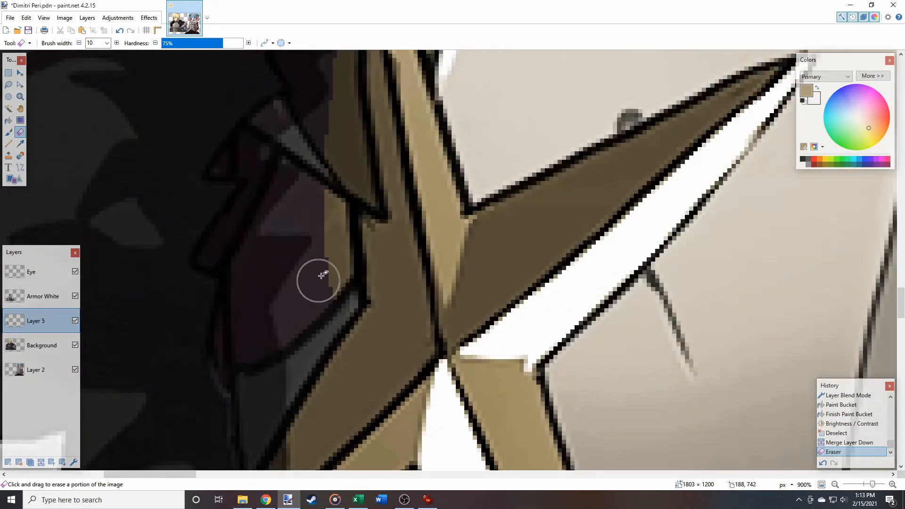
{"action": "scroll", "coordinate": [325, 274], "scroll_direction": "up", "scroll_amount": 2}
{"action": "mouse_move", "coordinate": [326, 265]}
{"action": "left_mouse_down"}
{"action": "mouse_move", "coordinate": [323, 174]}
{"action": "mouse_move", "coordinate": [327, 197]}
{"action": "left_mouse_up"}
{"action": "scroll", "coordinate": [328, 196], "scroll_direction": "up", "scroll_amount": 3}
{"action": "mouse_move", "coordinate": [330, 113]}
{"action": "left_mouse_down"}
{"action": "mouse_move", "coordinate": [335, 94]}
{"action": "mouse_move", "coordinate": [345, 283]}
{"action": "left_mouse_up"}
Erase the remaining gold spill around the small dark spike beside the emblem with brush widths of 3 and 6
{"action": "left_click", "coordinate": [79, 43]}
{"action": "left_click", "coordinate": [79, 43]}
{"action": "left_click", "coordinate": [79, 43]}
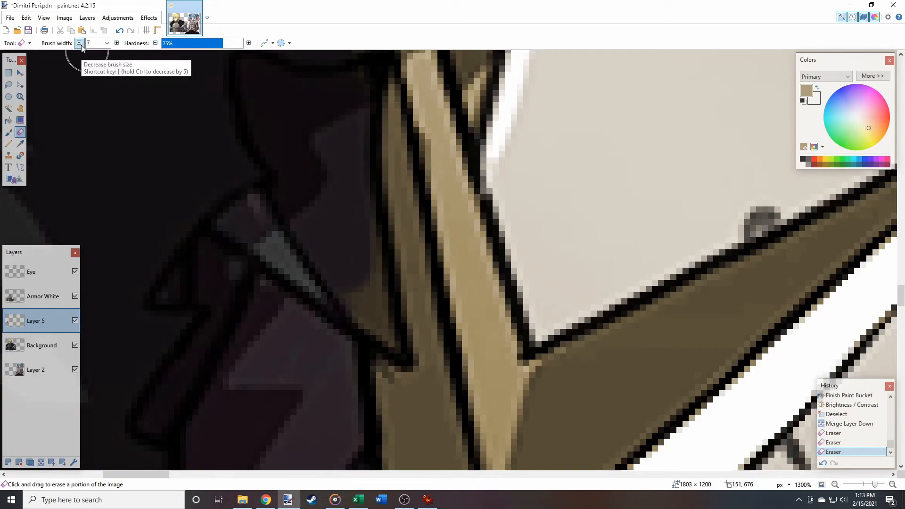
{"action": "scroll", "coordinate": [320, 273], "scroll_direction": "up", "scroll_amount": 4}
{"action": "mouse_move", "coordinate": [355, 330]}
{"action": "left_mouse_down"}
{"action": "mouse_move", "coordinate": [293, 273]}
{"action": "mouse_move", "coordinate": [325, 307]}
{"action": "mouse_move", "coordinate": [366, 314]}
{"action": "mouse_move", "coordinate": [360, 326]}
{"action": "mouse_move", "coordinate": [229, 160]}
{"action": "left_mouse_up"}
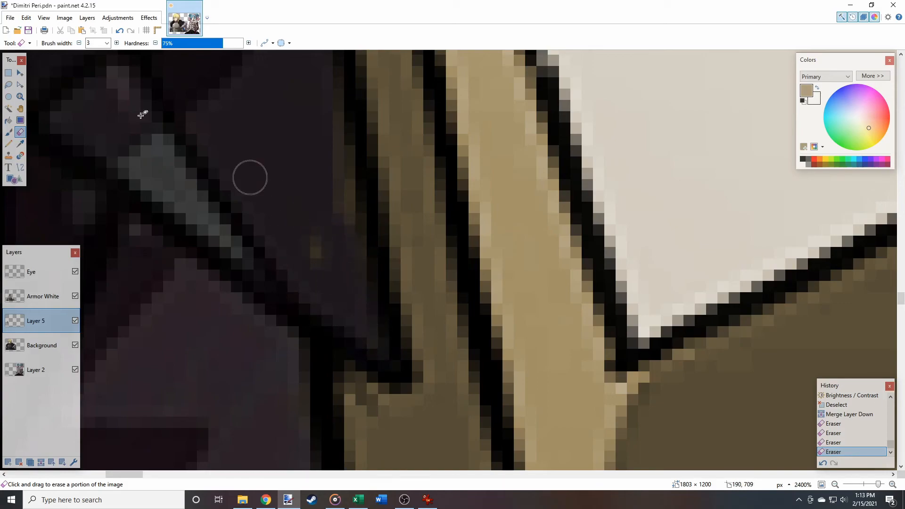
{"action": "left_click", "coordinate": [117, 43]}
{"action": "left_click", "coordinate": [117, 43]}
{"action": "left_click", "coordinate": [116, 43]}
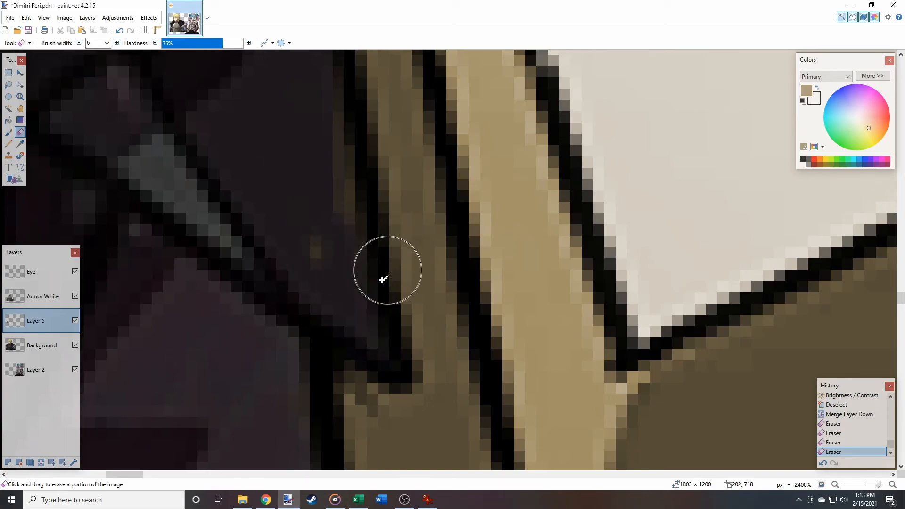
{"action": "mouse_move", "coordinate": [342, 272]}
{"action": "left_mouse_down"}
{"action": "mouse_move", "coordinate": [316, 125]}
{"action": "mouse_move", "coordinate": [316, 192]}
{"action": "left_mouse_up"}
Erase the gold tint from the dark fur around the emblem's upper tip at brush width 6, and save the file
{"action": "scroll", "coordinate": [315, 192], "scroll_direction": "up", "scroll_amount": 4}
{"action": "scroll", "coordinate": [307, 264], "scroll_direction": "up", "scroll_amount": 5}
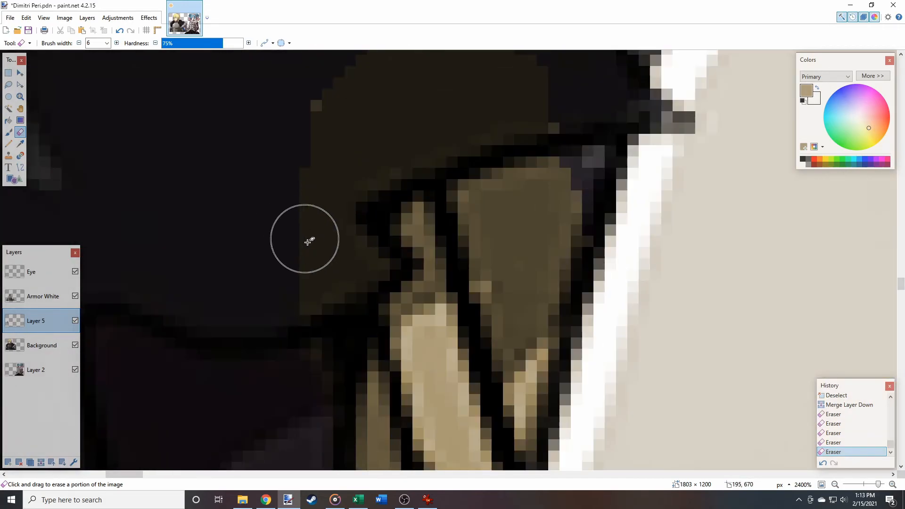
{"action": "mouse_move", "coordinate": [309, 288]}
{"action": "left_mouse_down"}
{"action": "mouse_move", "coordinate": [364, 262]}
{"action": "mouse_move", "coordinate": [341, 283]}
{"action": "left_mouse_up"}
{"action": "mouse_move", "coordinate": [301, 339]}
{"action": "left_mouse_down"}
{"action": "mouse_move", "coordinate": [314, 206]}
{"action": "mouse_move", "coordinate": [382, 159]}
{"action": "mouse_move", "coordinate": [436, 141]}
{"action": "mouse_move", "coordinate": [482, 156]}
{"action": "mouse_move", "coordinate": [497, 248]}
{"action": "mouse_move", "coordinate": [535, 383]}
{"action": "left_mouse_up"}
{"action": "scroll", "coordinate": [597, 339], "scroll_direction": "down", "scroll_amount": 3}
{"action": "mouse_move", "coordinate": [595, 284]}
{"action": "left_mouse_down"}
{"action": "mouse_move", "coordinate": [531, 203]}
{"action": "mouse_move", "coordinate": [554, 269]}
{"action": "mouse_move", "coordinate": [534, 229]}
{"action": "mouse_move", "coordinate": [560, 253]}
{"action": "mouse_move", "coordinate": [552, 113]}
{"action": "mouse_move", "coordinate": [529, 178]}
{"action": "left_mouse_up"}
{"action": "scroll", "coordinate": [616, 299], "scroll_direction": "up", "scroll_amount": 2}
{"action": "scroll", "coordinate": [584, 295], "scroll_direction": "up", "scroll_amount": 4}
{"action": "mouse_move", "coordinate": [569, 268]}
{"action": "left_mouse_down"}
{"action": "mouse_move", "coordinate": [401, 200]}
{"action": "mouse_move", "coordinate": [390, 224]}
{"action": "mouse_move", "coordinate": [635, 286]}
{"action": "left_mouse_up"}
{"action": "scroll", "coordinate": [632, 288], "scroll_direction": "down", "scroll_amount": 10}
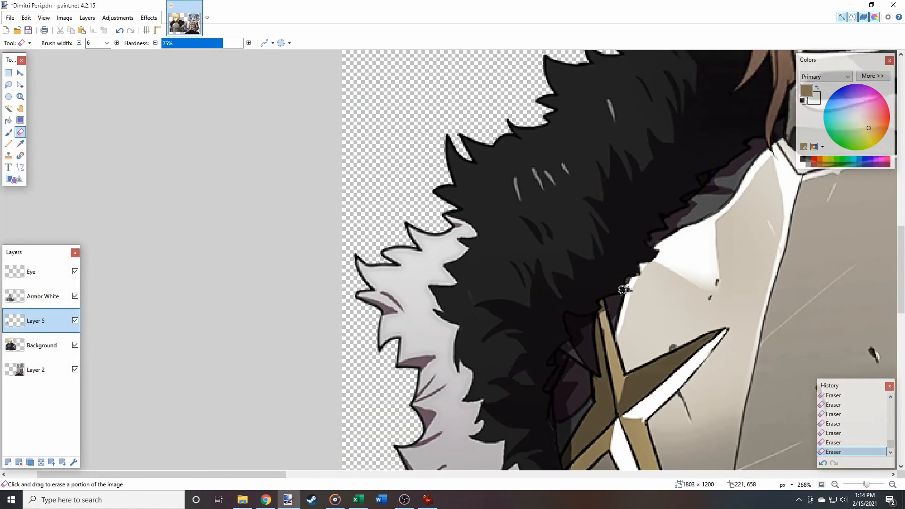
{"action": "scroll", "coordinate": [573, 294], "scroll_direction": "up", "scroll_amount": 1}
{"action": "scroll", "coordinate": [570, 295], "scroll_direction": "down", "scroll_amount": 1}
{"action": "scroll", "coordinate": [571, 295], "scroll_direction": "down", "scroll_amount": 4}
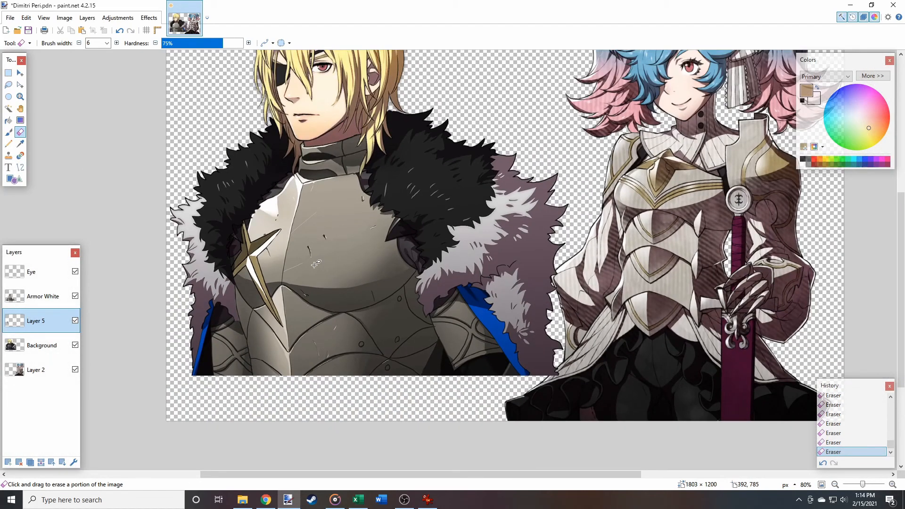
{"action": "key", "text": "ctrl+s"}
Rename the gold emblem layer as Armor Gold
{"action": "scroll", "coordinate": [520, 323], "scroll_direction": "up", "scroll_amount": 7}
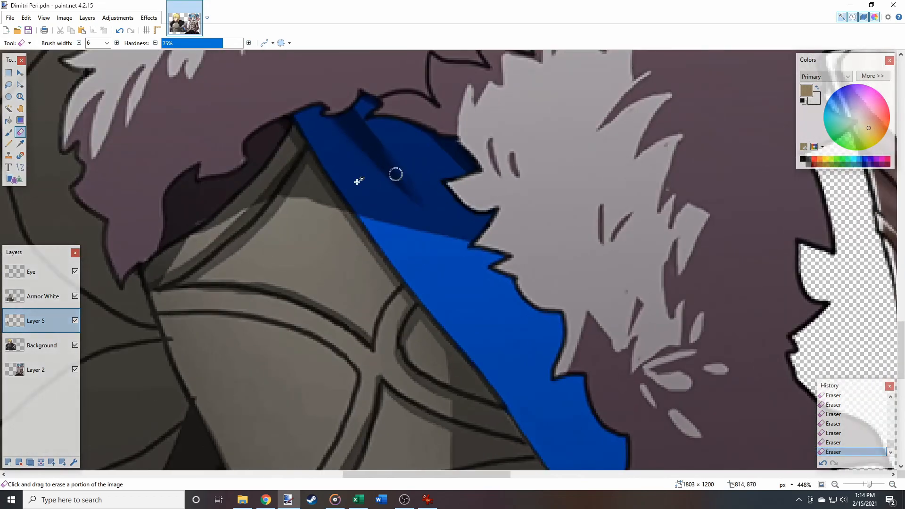
{"action": "scroll", "coordinate": [508, 268], "scroll_direction": "down", "scroll_amount": 6}
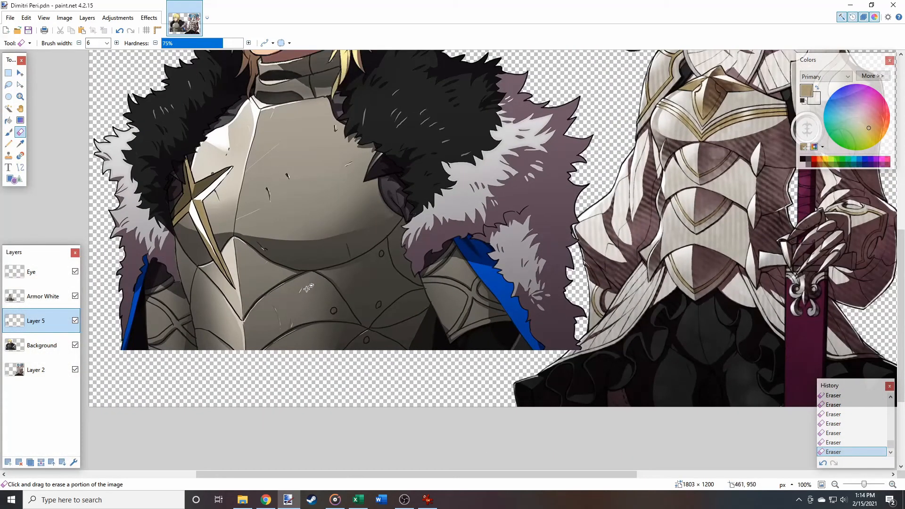
{"action": "scroll", "coordinate": [307, 288], "scroll_direction": "down", "scroll_amount": 2}
{"action": "scroll", "coordinate": [475, 241], "scroll_direction": "right", "scroll_amount": 2}
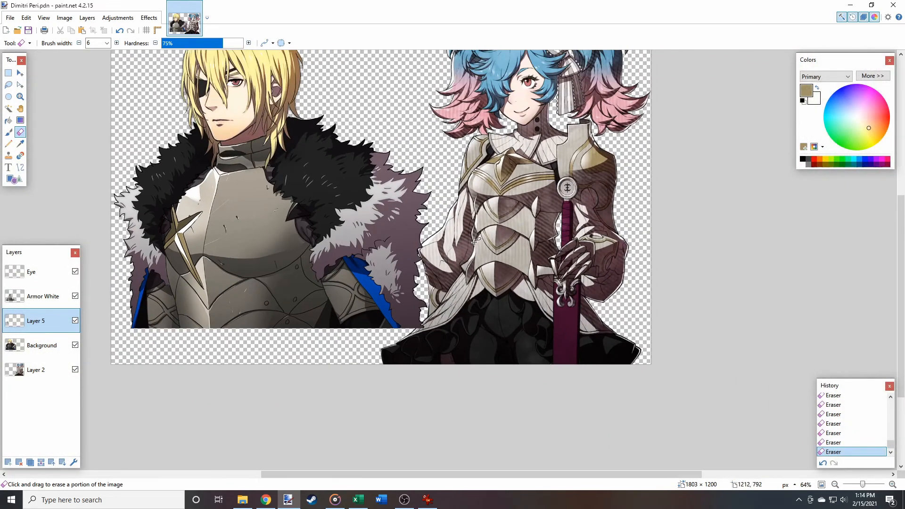
{"action": "scroll", "coordinate": [476, 242], "scroll_direction": "left", "scroll_amount": 4}
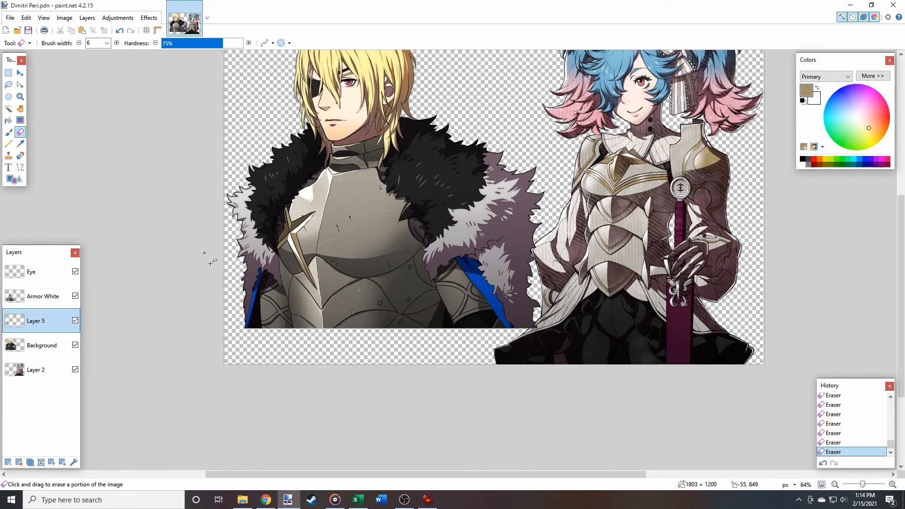
{"action": "left_click", "coordinate": [74, 463]}
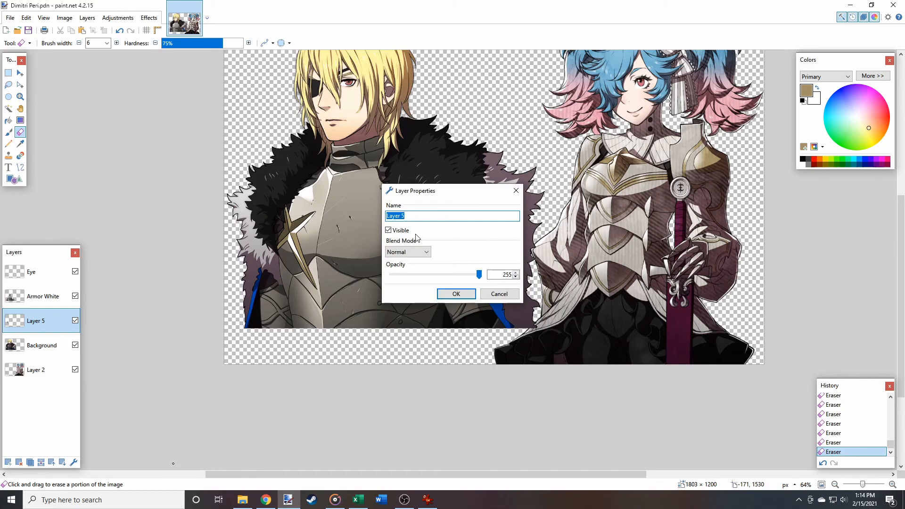
{"action": "type", "text": "Armor Gold"}
{"action": "key", "text": "Return"}
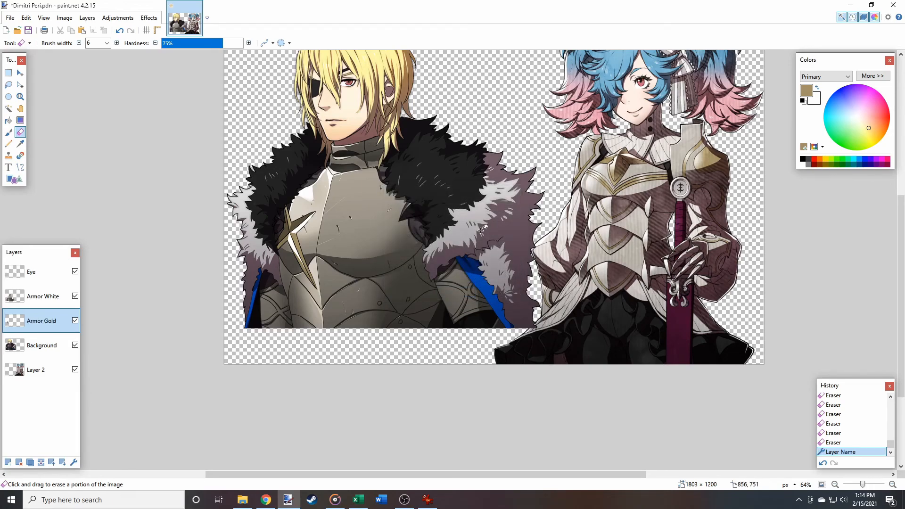
Sample the light blue of the other character's hair below the headband on Layer 2 with the Color Picker
{"action": "scroll", "coordinate": [482, 230], "scroll_direction": "up", "scroll_amount": 2}
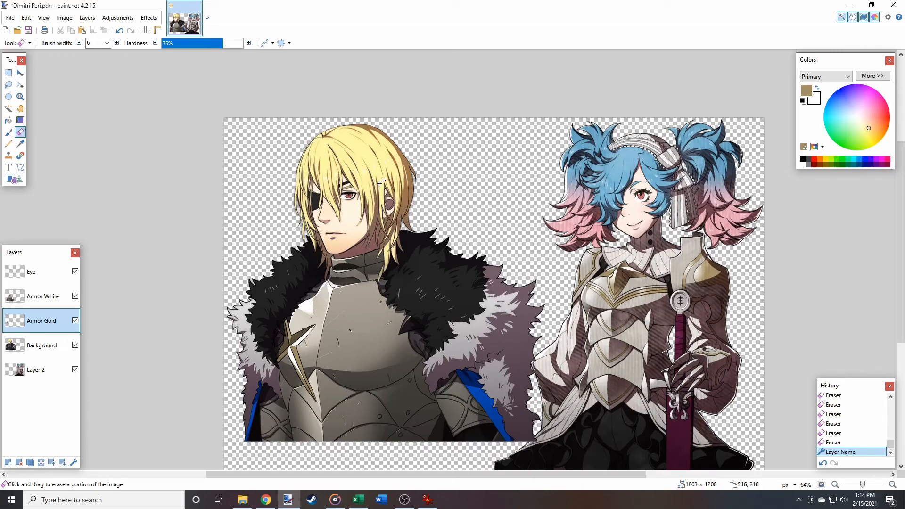
{"action": "scroll", "coordinate": [382, 152], "scroll_direction": "up", "scroll_amount": 3}
{"action": "scroll", "coordinate": [469, 154], "scroll_direction": "up", "scroll_amount": 3}
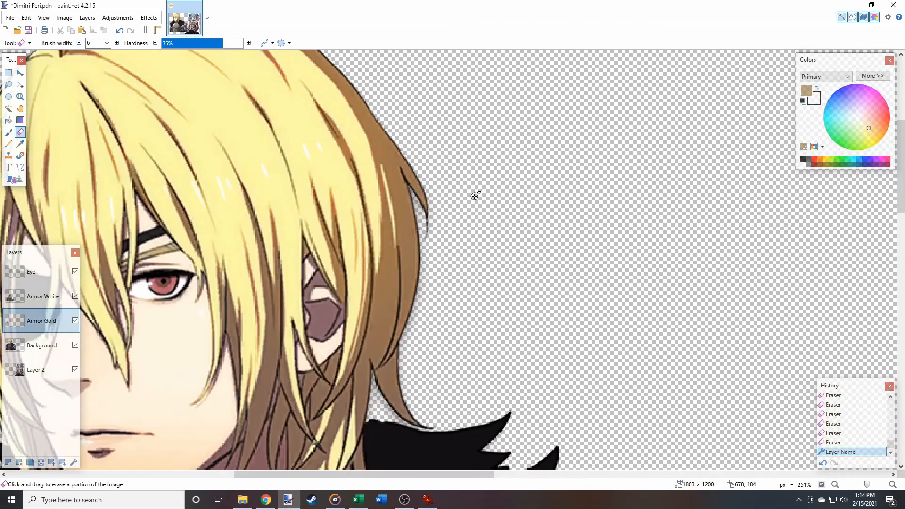
{"action": "scroll", "coordinate": [332, 246], "scroll_direction": "down", "scroll_amount": 3}
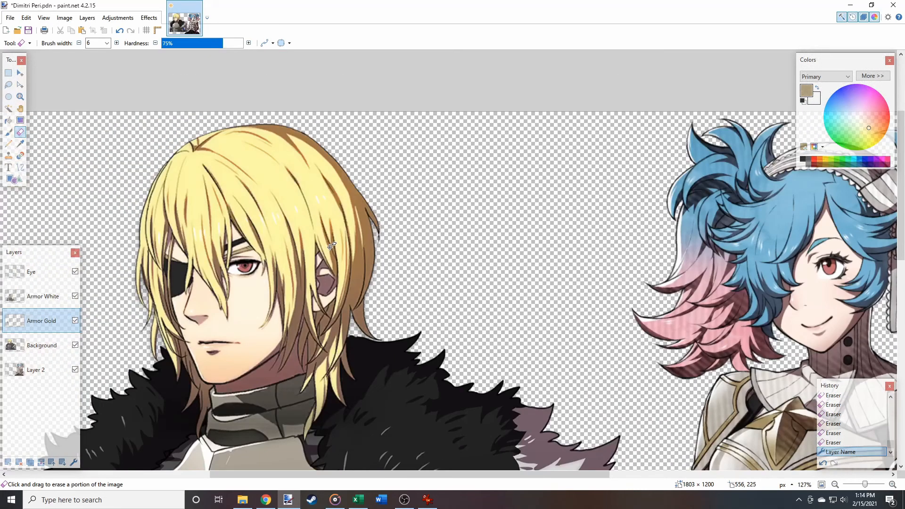
{"action": "scroll", "coordinate": [755, 306], "scroll_direction": "right", "scroll_amount": 5}
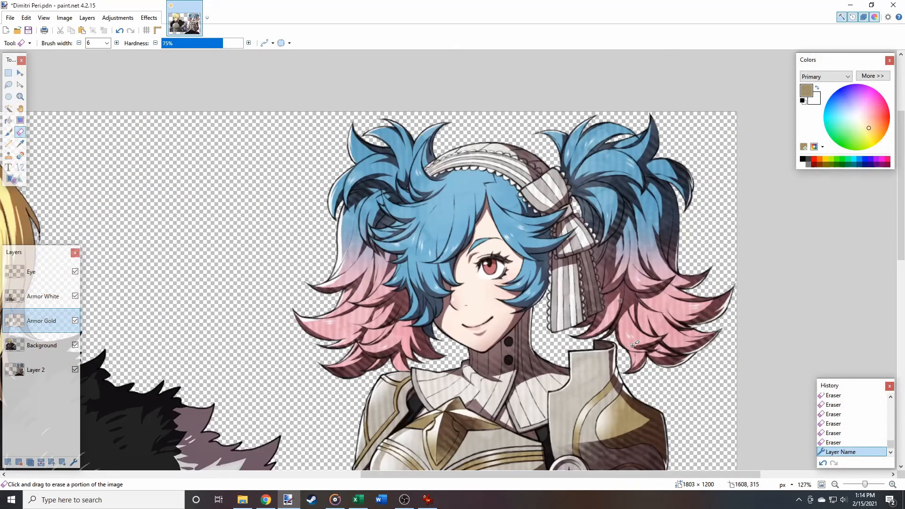
{"action": "left_click", "coordinate": [38, 370]}
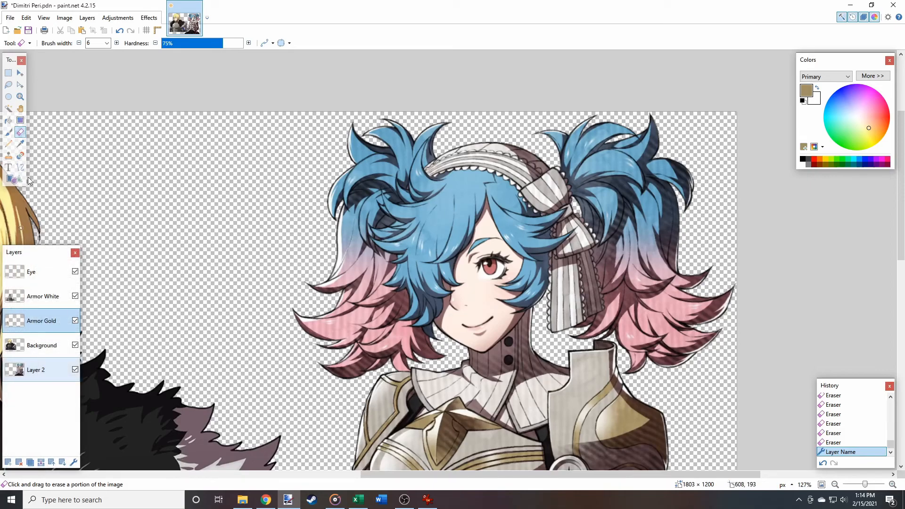
{"action": "left_click", "coordinate": [21, 144]}
{"action": "scroll", "coordinate": [553, 191], "scroll_direction": "up", "scroll_amount": 8}
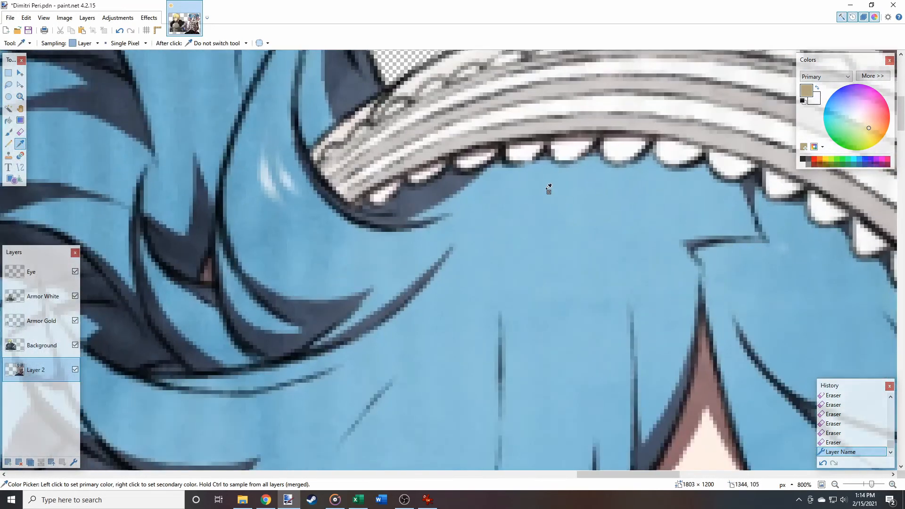
{"action": "left_click", "coordinate": [531, 194]}
{"action": "scroll", "coordinate": [446, 257], "scroll_direction": "down", "scroll_amount": 6}
{"action": "scroll", "coordinate": [448, 258], "scroll_direction": "up", "scroll_amount": 7}
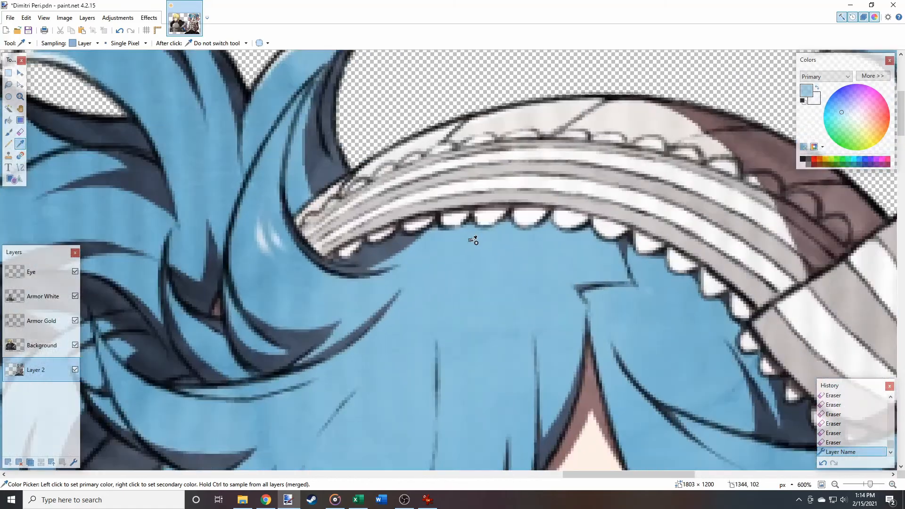
Sample the light pink from the lower ends of the other character's hair as the secondary colour
{"action": "scroll", "coordinate": [456, 250], "scroll_direction": "down", "scroll_amount": 8}
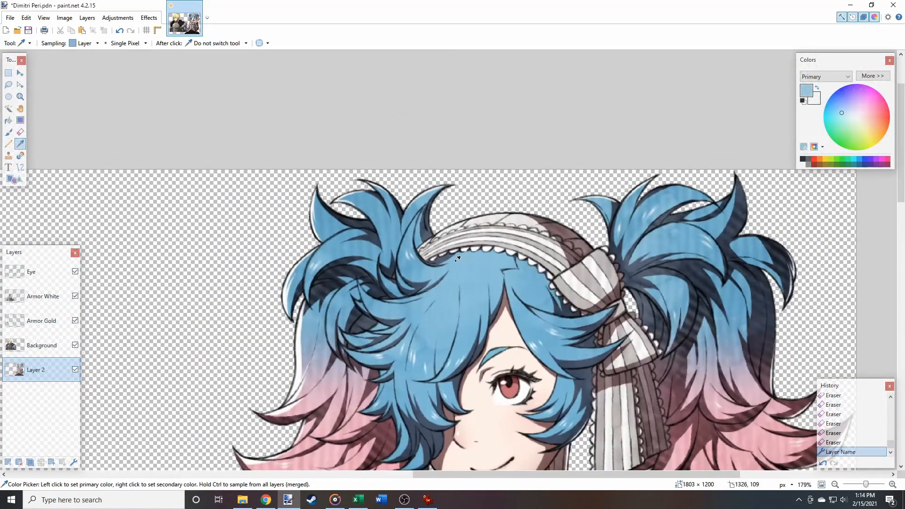
{"action": "scroll", "coordinate": [458, 259], "scroll_direction": "up", "scroll_amount": 2}
{"action": "scroll", "coordinate": [507, 161], "scroll_direction": "up", "scroll_amount": 7}
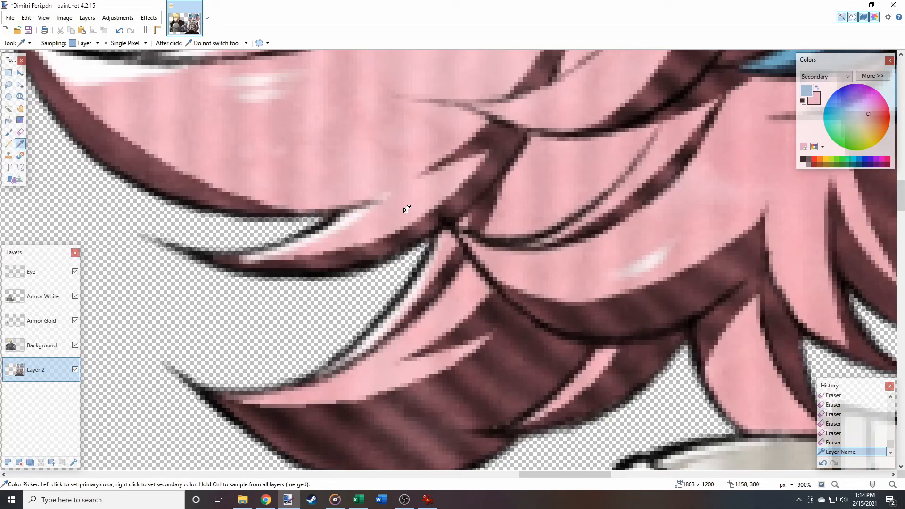
{"action": "scroll", "coordinate": [645, 177], "scroll_direction": "down", "scroll_amount": 8}
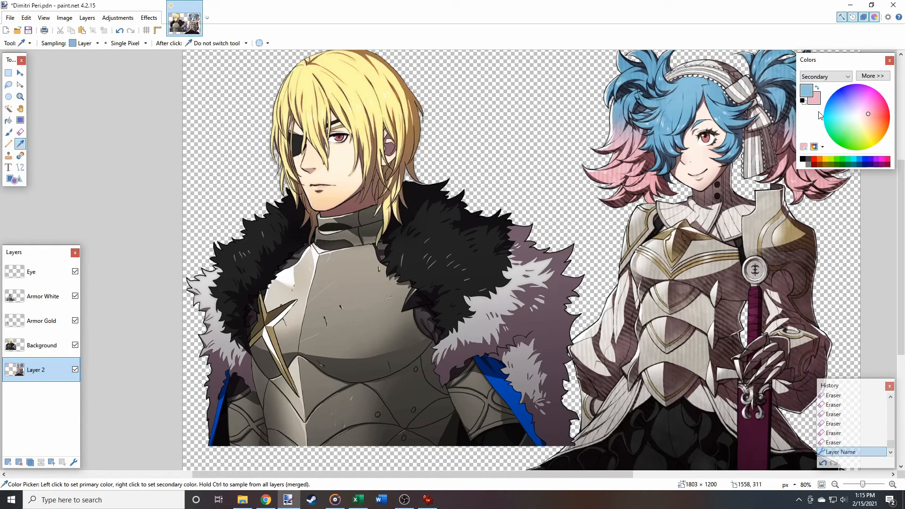
Lasso the blond hair on the Background layer, including the strands beside the eyepatch and along the neck, leaving out the central face
{"action": "scroll", "coordinate": [197, 184], "scroll_direction": "up", "scroll_amount": 2}
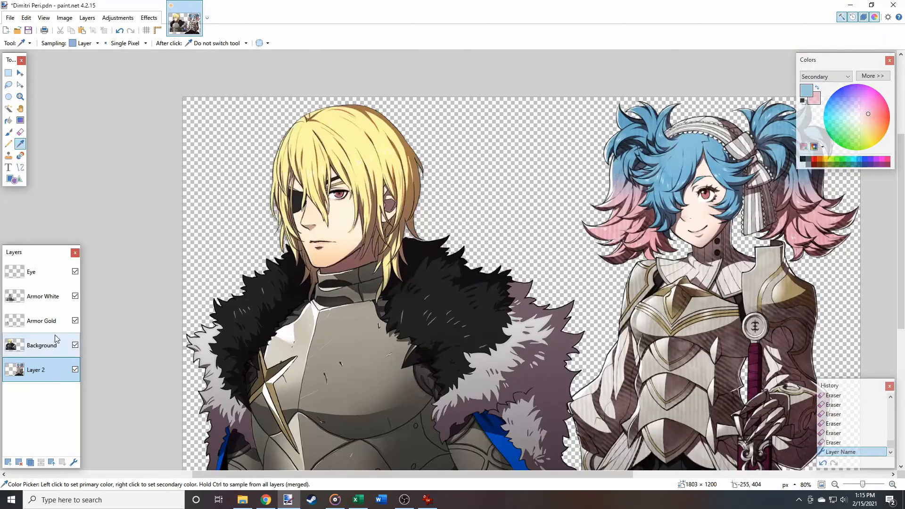
{"action": "left_click", "coordinate": [42, 345]}
{"action": "left_click", "coordinate": [8, 109]}
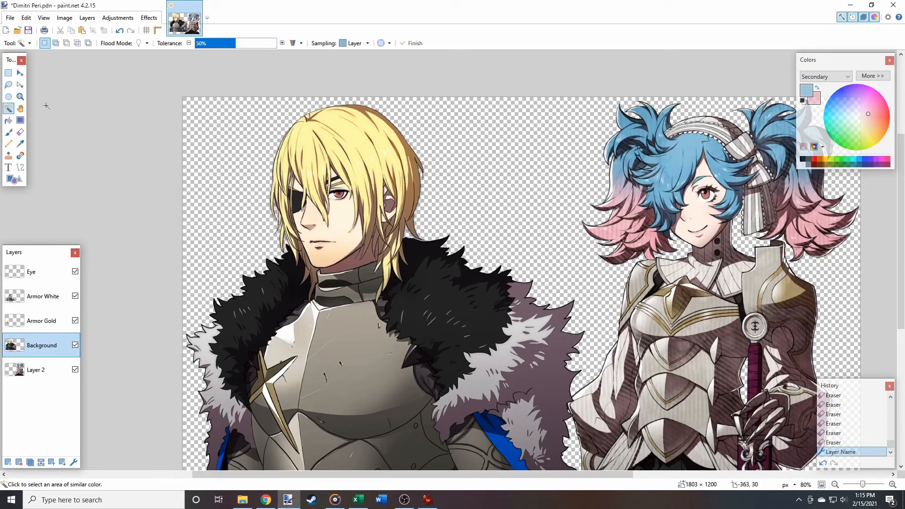
{"action": "left_click", "coordinate": [8, 85]}
{"action": "scroll", "coordinate": [280, 253], "scroll_direction": "up", "scroll_amount": 3}
{"action": "mouse_move", "coordinate": [265, 351]}
{"action": "left_mouse_down"}
{"action": "mouse_move", "coordinate": [242, 227]}
{"action": "mouse_move", "coordinate": [259, 114]}
{"action": "mouse_move", "coordinate": [309, 72]}
{"action": "mouse_move", "coordinate": [355, 62]}
{"action": "mouse_move", "coordinate": [503, 78]}
{"action": "mouse_move", "coordinate": [557, 129]}
{"action": "mouse_move", "coordinate": [581, 173]}
{"action": "mouse_move", "coordinate": [596, 241]}
{"action": "mouse_move", "coordinate": [568, 307]}
{"action": "mouse_move", "coordinate": [573, 328]}
{"action": "mouse_move", "coordinate": [564, 347]}
{"action": "mouse_move", "coordinate": [540, 339]}
{"action": "mouse_move", "coordinate": [539, 398]}
{"action": "mouse_move", "coordinate": [535, 409]}
{"action": "mouse_move", "coordinate": [524, 403]}
{"action": "mouse_move", "coordinate": [532, 422]}
{"action": "mouse_move", "coordinate": [475, 466]}
{"action": "mouse_move", "coordinate": [463, 437]}
{"action": "mouse_move", "coordinate": [473, 416]}
{"action": "mouse_move", "coordinate": [454, 412]}
{"action": "mouse_move", "coordinate": [463, 384]}
{"action": "mouse_move", "coordinate": [458, 368]}
{"action": "mouse_move", "coordinate": [421, 379]}
{"action": "mouse_move", "coordinate": [436, 320]}
{"action": "mouse_move", "coordinate": [412, 308]}
{"action": "mouse_move", "coordinate": [406, 230]}
{"action": "mouse_move", "coordinate": [391, 242]}
{"action": "mouse_move", "coordinate": [379, 317]}
{"action": "mouse_move", "coordinate": [366, 320]}
{"action": "mouse_move", "coordinate": [339, 263]}
{"action": "mouse_move", "coordinate": [332, 279]}
{"action": "mouse_move", "coordinate": [319, 255]}
{"action": "left_mouse_up"}
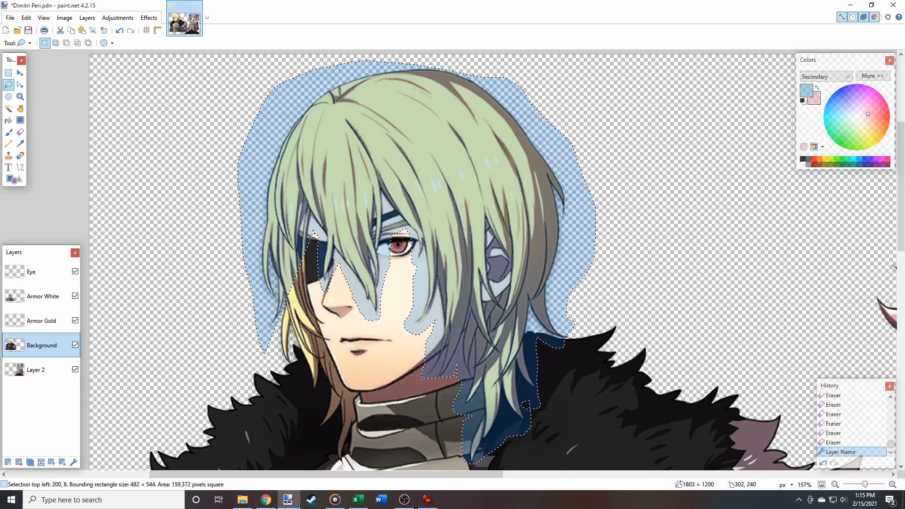
{"action": "mouse_move", "coordinate": [316, 252]}
{"action": "left_mouse_down"}
{"action": "mouse_move", "coordinate": [315, 293]}
{"action": "mouse_move", "coordinate": [330, 342]}
{"action": "mouse_move", "coordinate": [356, 377]}
{"action": "mouse_move", "coordinate": [364, 422]}
{"action": "mouse_move", "coordinate": [351, 455]}
{"action": "mouse_move", "coordinate": [331, 460]}
{"action": "mouse_move", "coordinate": [286, 367]}
{"action": "left_mouse_up"}
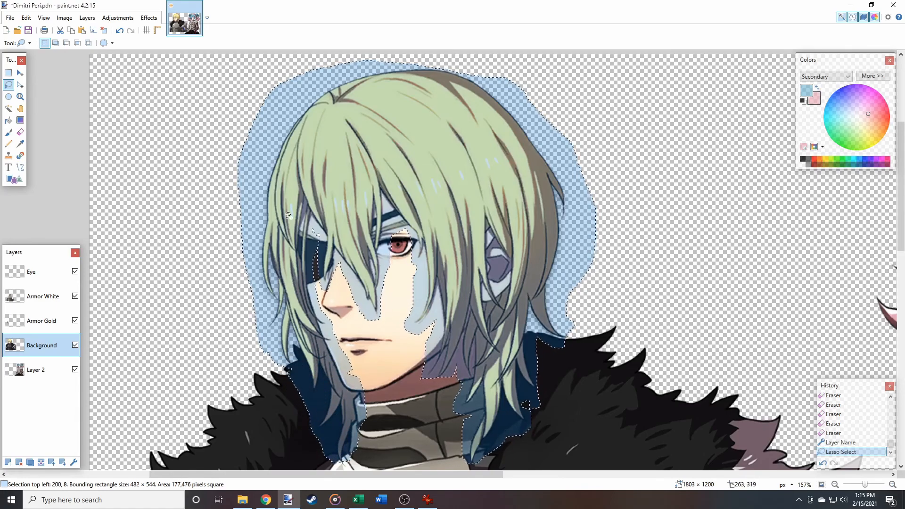
Subtract the skin patch above the eyepatch, the middle of the eyepatch and the inner ear from the hair selection with the lasso
{"action": "scroll", "coordinate": [289, 216], "scroll_direction": "up", "scroll_amount": 7}
{"action": "mouse_move", "coordinate": [338, 262]}
{"action": "left_mouse_down"}
{"action": "mouse_move", "coordinate": [347, 219]}
{"action": "mouse_move", "coordinate": [399, 268]}
{"action": "mouse_move", "coordinate": [410, 290]}
{"action": "mouse_move", "coordinate": [379, 287]}
{"action": "left_mouse_up"}
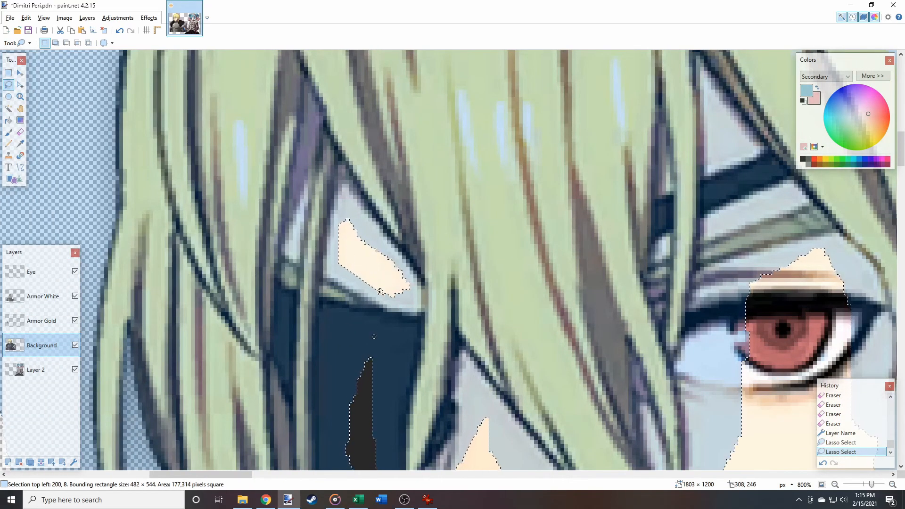
{"action": "scroll", "coordinate": [370, 291], "scroll_direction": "down", "scroll_amount": 2}
{"action": "mouse_move", "coordinate": [335, 397]}
{"action": "left_mouse_down"}
{"action": "mouse_move", "coordinate": [329, 334]}
{"action": "mouse_move", "coordinate": [353, 214]}
{"action": "mouse_move", "coordinate": [399, 264]}
{"action": "mouse_move", "coordinate": [387, 349]}
{"action": "mouse_move", "coordinate": [361, 396]}
{"action": "left_mouse_up"}
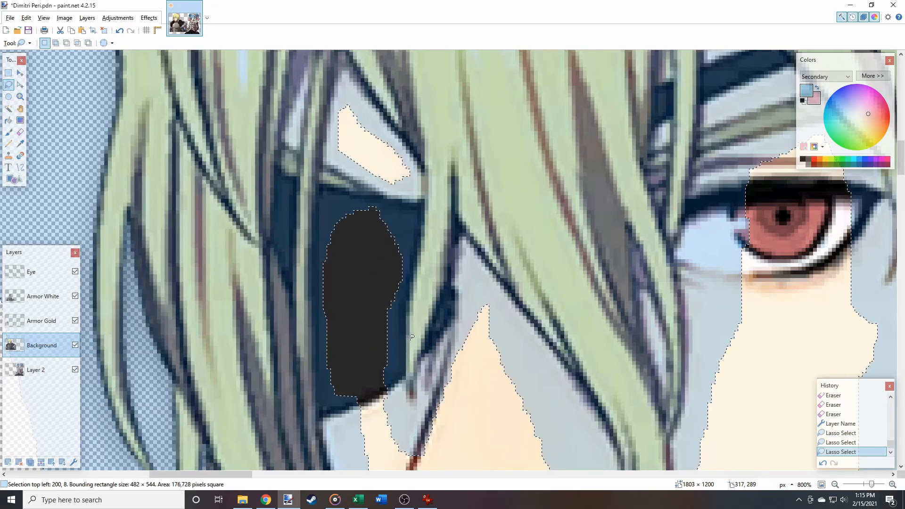
{"action": "scroll", "coordinate": [422, 193], "scroll_direction": "down", "scroll_amount": 4}
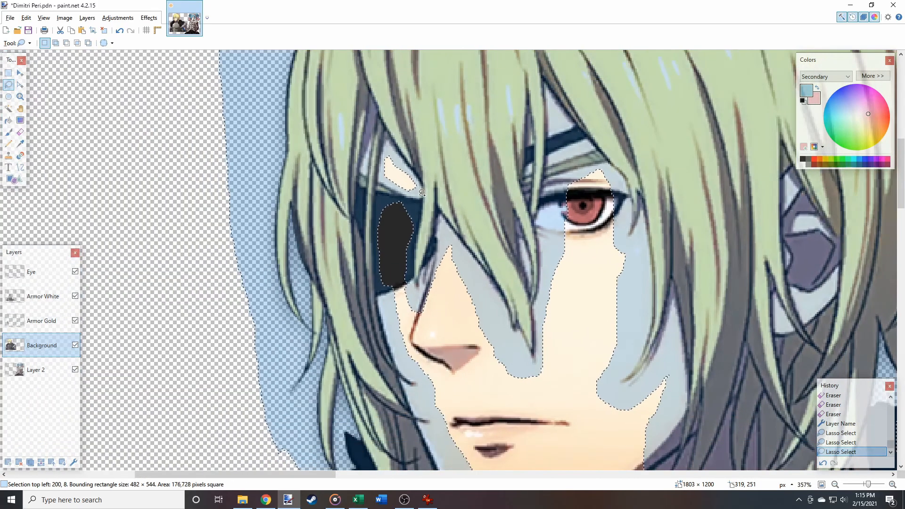
{"action": "scroll", "coordinate": [422, 193], "scroll_direction": "down", "scroll_amount": 3}
{"action": "scroll", "coordinate": [546, 201], "scroll_direction": "up", "scroll_amount": 5}
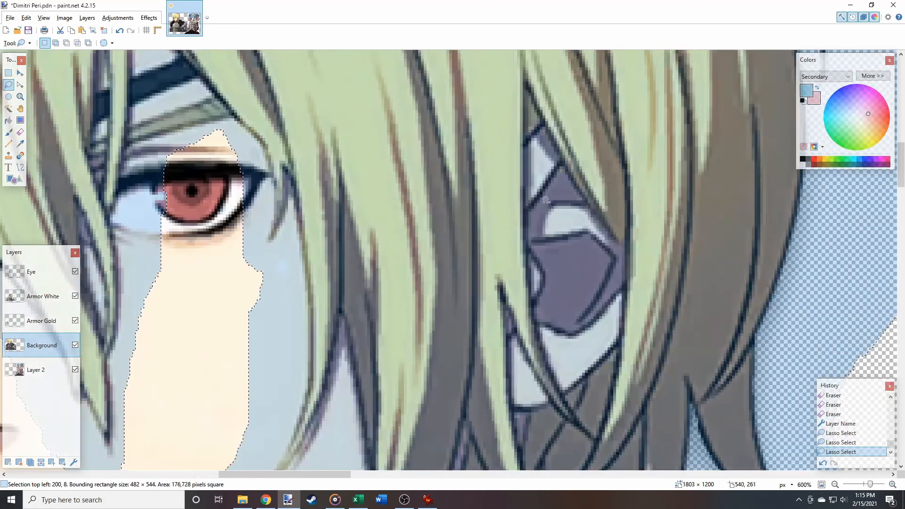
{"action": "mouse_move", "coordinate": [538, 196]}
{"action": "left_mouse_down"}
{"action": "mouse_move", "coordinate": [544, 297]}
{"action": "mouse_move", "coordinate": [569, 357]}
{"action": "mouse_move", "coordinate": [605, 304]}
{"action": "mouse_move", "coordinate": [595, 225]}
{"action": "left_mouse_up"}
Subtract the transparent area around the hair from the selection with the Magic Wand at 50% tolerance and check the outer edge
{"action": "scroll", "coordinate": [432, 229], "scroll_direction": "down", "scroll_amount": 8}
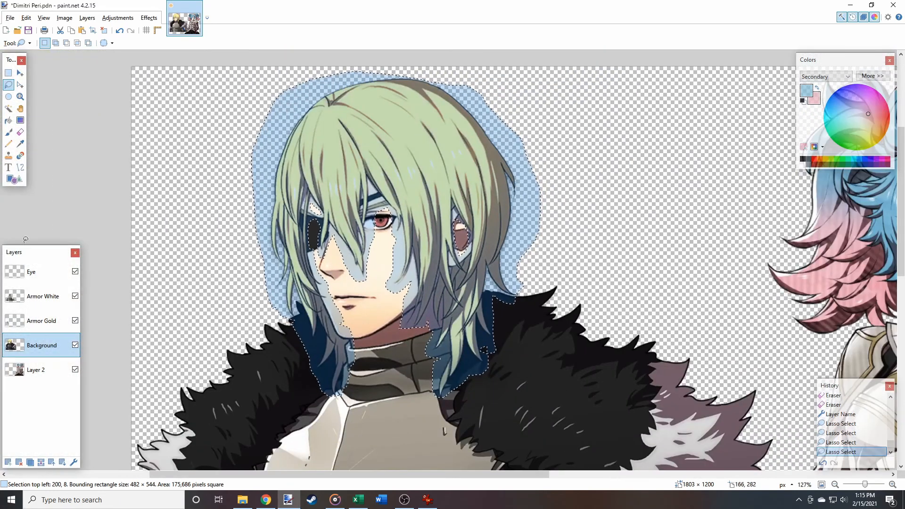
{"action": "left_click", "coordinate": [8, 108]}
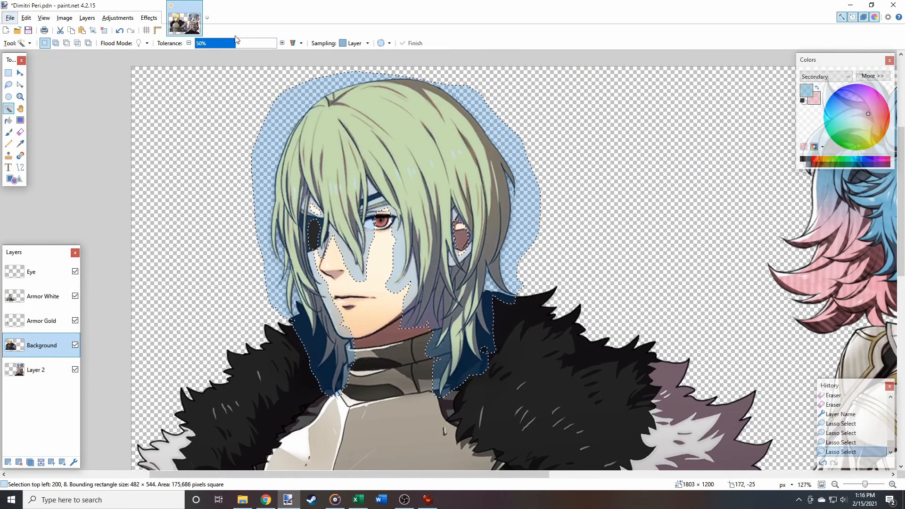
{"action": "left_click", "coordinate": [231, 161], "text": "alt"}
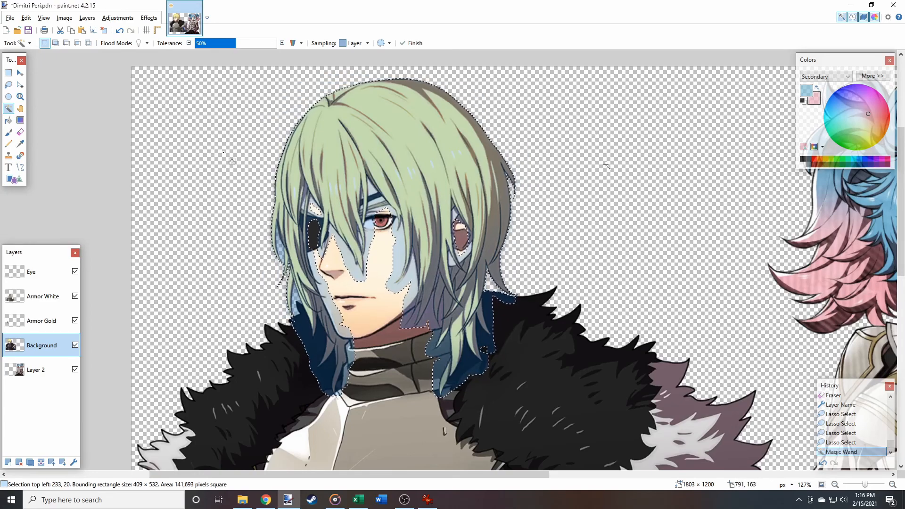
{"action": "scroll", "coordinate": [477, 182], "scroll_direction": "up", "scroll_amount": 3}
{"action": "scroll", "coordinate": [520, 180], "scroll_direction": "up", "scroll_amount": 4}
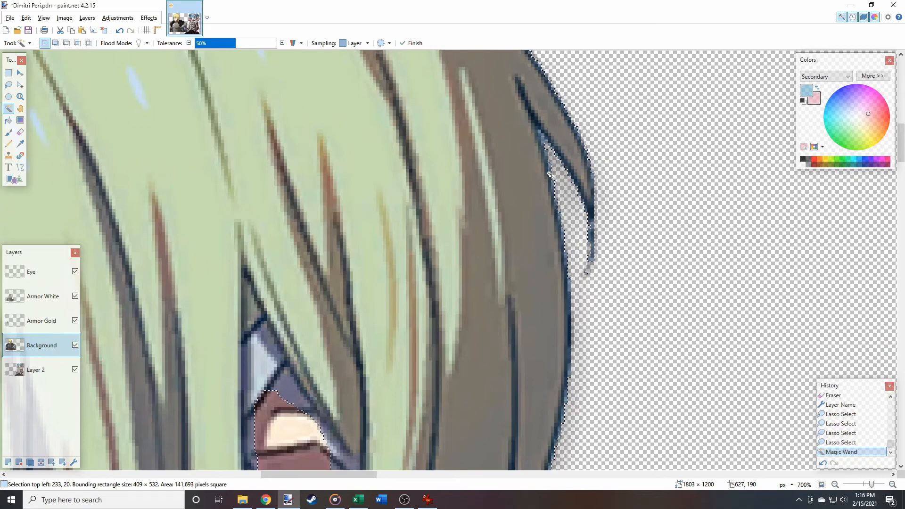
{"action": "scroll", "coordinate": [551, 174], "scroll_direction": "down", "scroll_amount": 4}
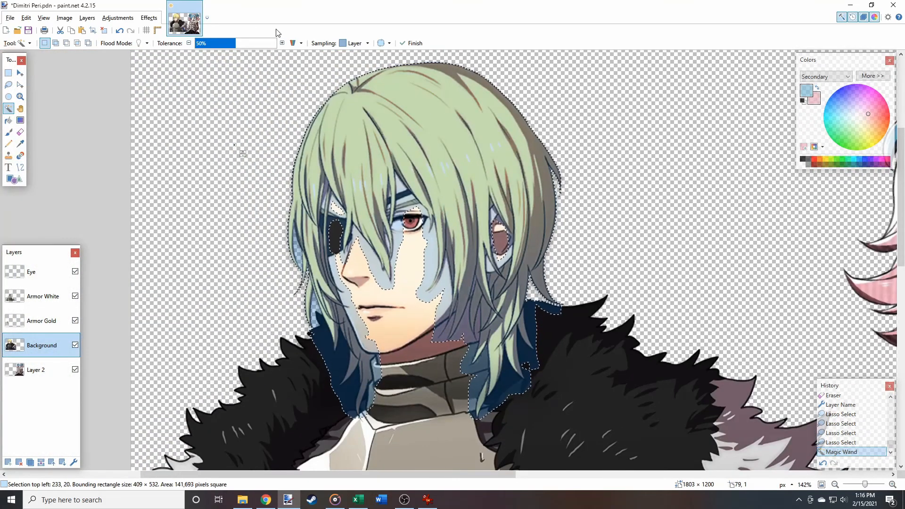
Try higher Magic Wand tolerances for the subtracted transparent area, and settle on 60%
{"action": "left_click", "coordinate": [282, 43]}
{"action": "left_click", "coordinate": [282, 43]}
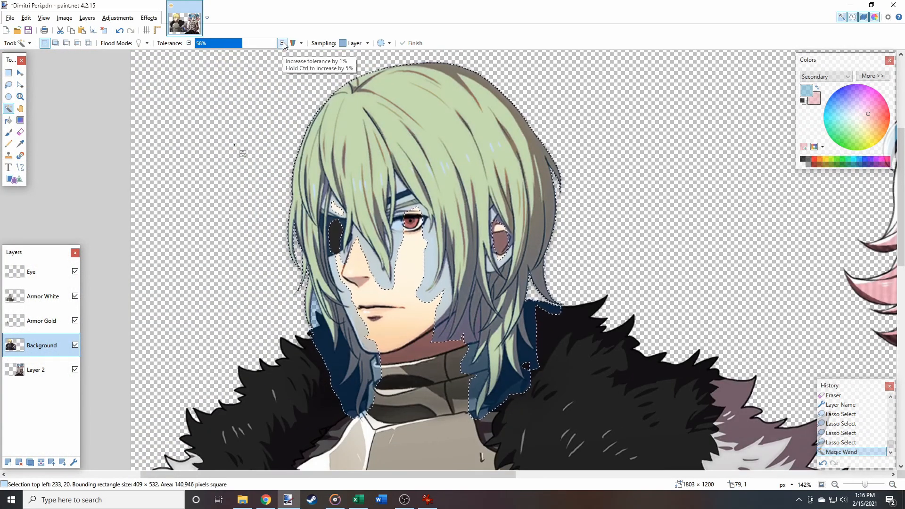
{"action": "left_click", "coordinate": [282, 43]}
{"action": "left_click", "coordinate": [283, 43]}
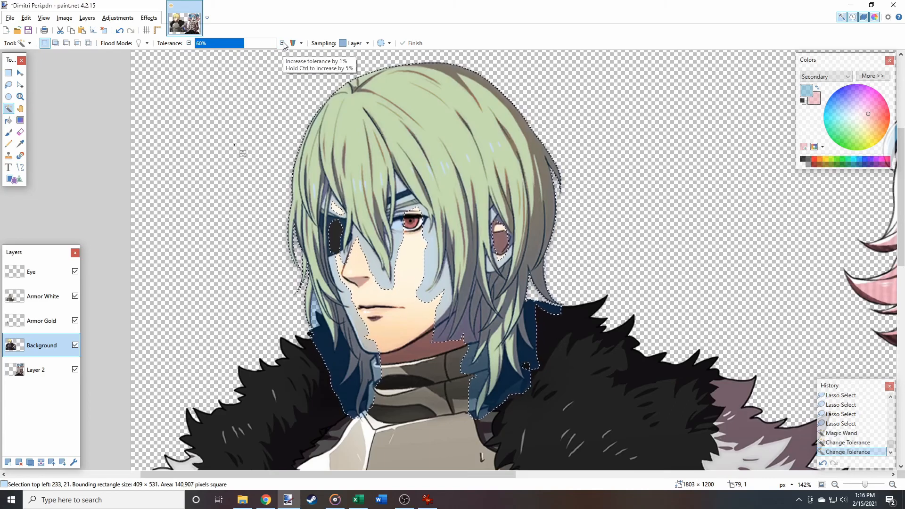
{"action": "left_click", "coordinate": [282, 43]}
{"action": "left_click", "coordinate": [283, 43]}
{"action": "left_click", "coordinate": [282, 43]}
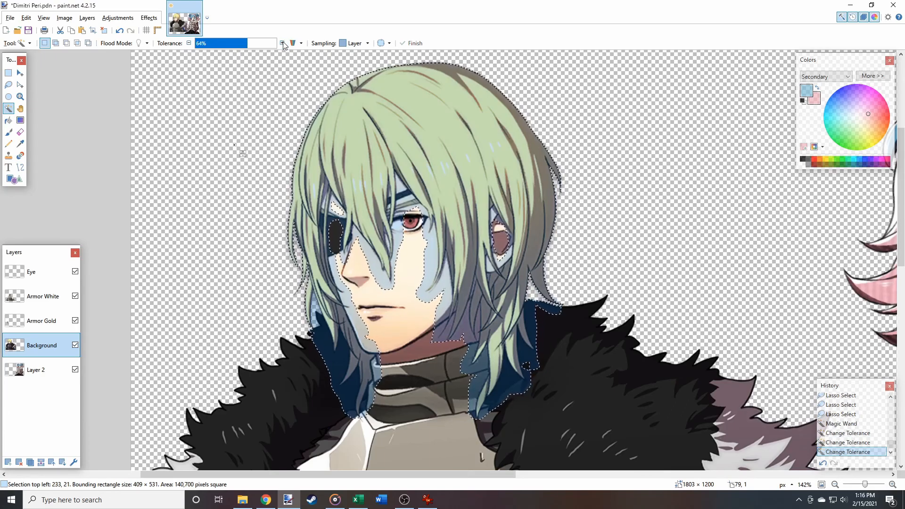
{"action": "left_click", "coordinate": [283, 43]}
{"action": "left_click", "coordinate": [283, 43]}
{"action": "left_click", "coordinate": [282, 43]}
{"action": "left_click", "coordinate": [189, 43]}
{"action": "left_click", "coordinate": [189, 43]}
{"action": "left_click", "coordinate": [189, 43]}
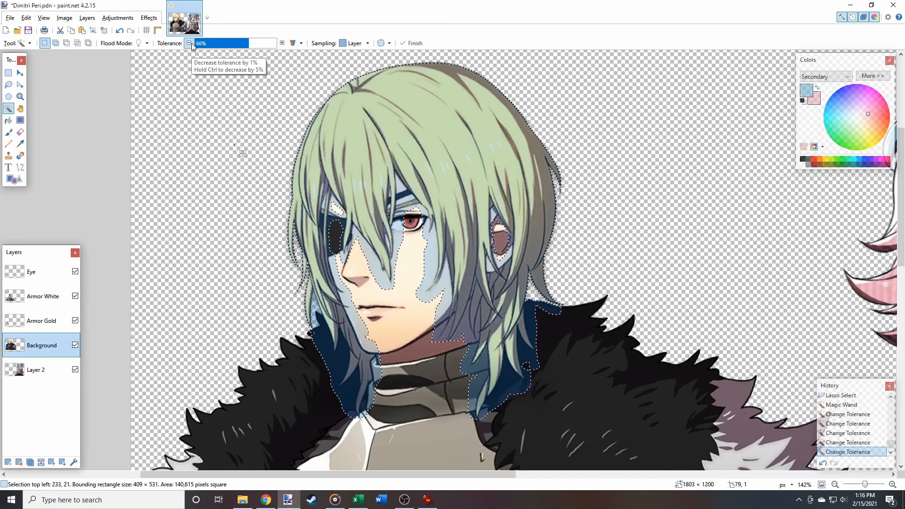
{"action": "left_click", "coordinate": [189, 42]}
{"action": "left_click", "coordinate": [189, 43]}
{"action": "left_click", "coordinate": [189, 43]}
{"action": "left_click", "coordinate": [189, 43]}
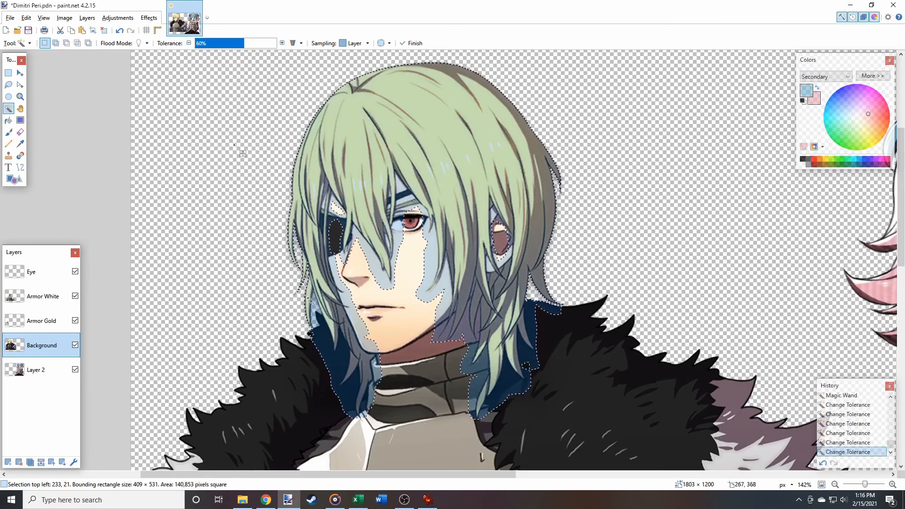
Reselect the armored man's blond hair on the Background layer with the Magic Wand at 60% tolerance
{"action": "scroll", "coordinate": [318, 307], "scroll_direction": "up", "scroll_amount": 6}
{"action": "scroll", "coordinate": [318, 307], "scroll_direction": "down", "scroll_amount": 1}
{"action": "left_click", "coordinate": [318, 308]}
{"action": "scroll", "coordinate": [319, 307], "scroll_direction": "down", "scroll_amount": 1}
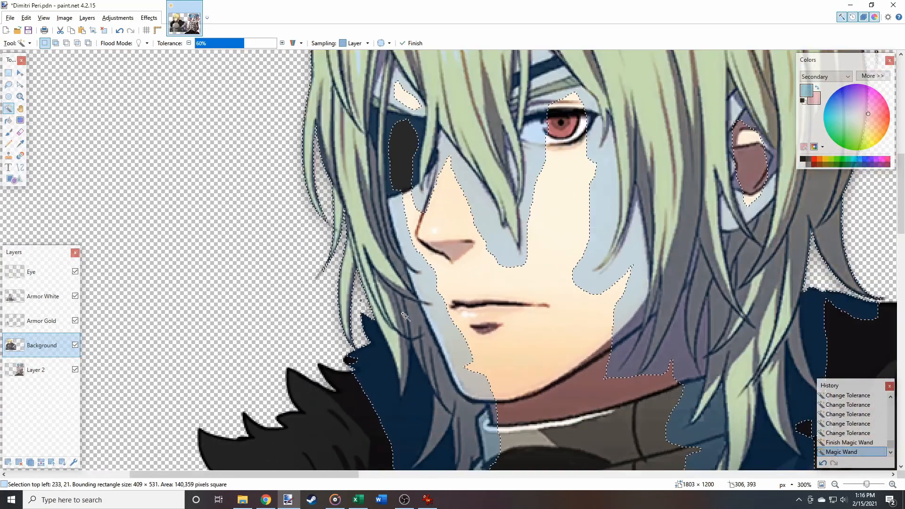
{"action": "scroll", "coordinate": [371, 300], "scroll_direction": "right", "scroll_amount": 5}
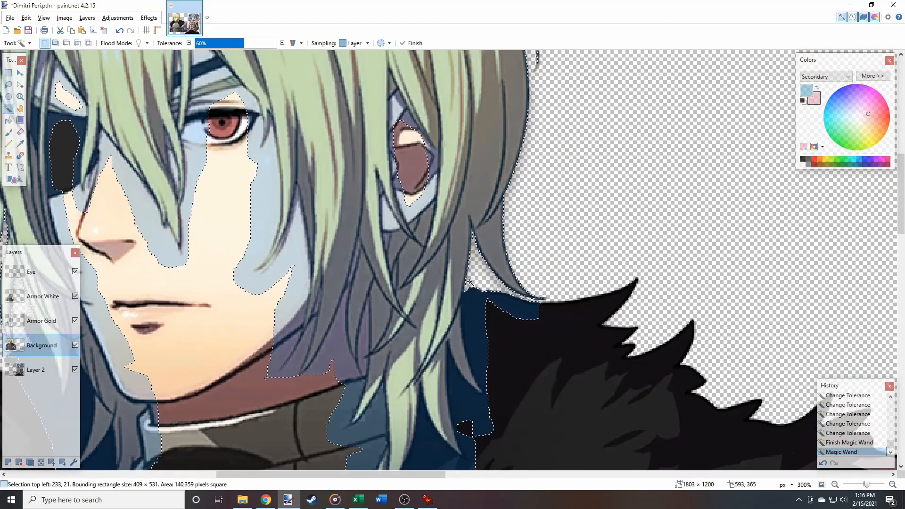
{"action": "scroll", "coordinate": [446, 305], "scroll_direction": "down", "scroll_amount": 1}
{"action": "scroll", "coordinate": [445, 305], "scroll_direction": "down", "scroll_amount": 2}
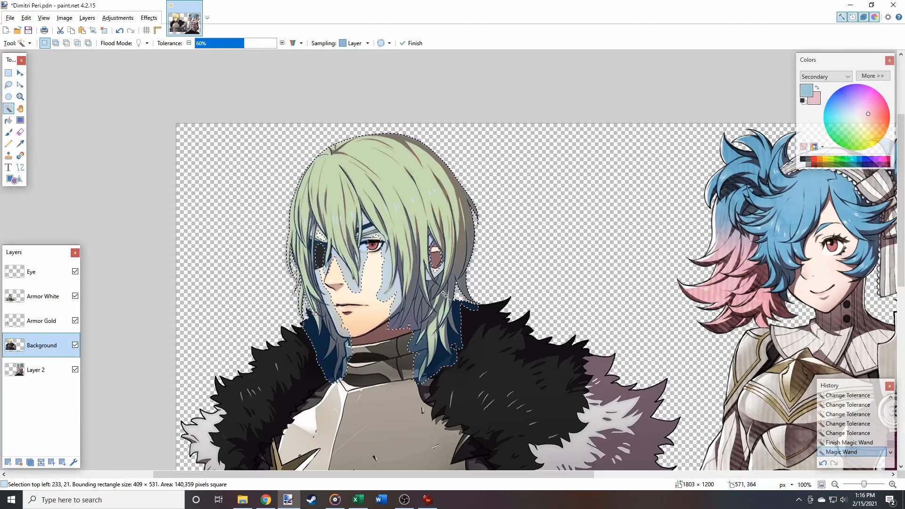
Copy the selected hair and paste it onto a new layer above the Background layer
{"action": "key", "text": "ctrl+c"}
{"action": "key", "text": "ctrl+shift+n"}
{"action": "key", "text": "ctrl+v"}
Desaturate the pasted hair with a Hue / Saturation adjustment, setting saturation to 0
{"action": "left_click", "coordinate": [118, 18]}
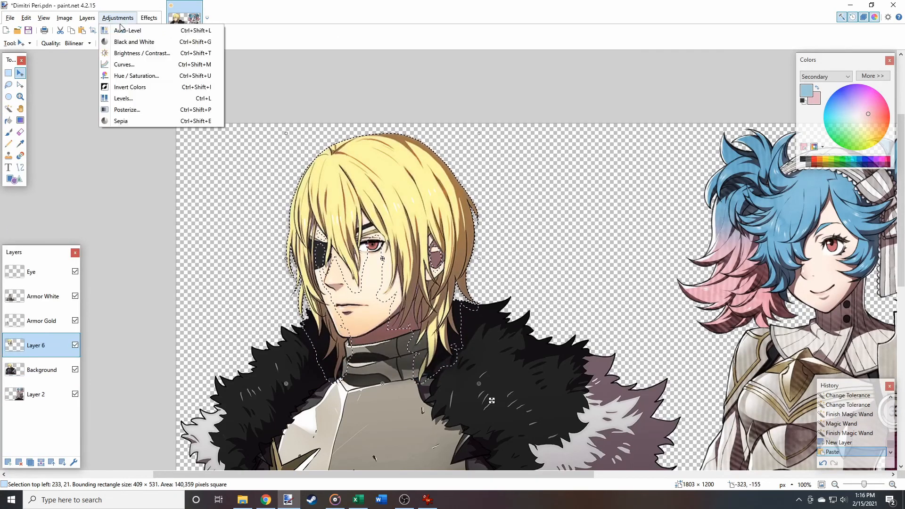
{"action": "left_click", "coordinate": [141, 76]}
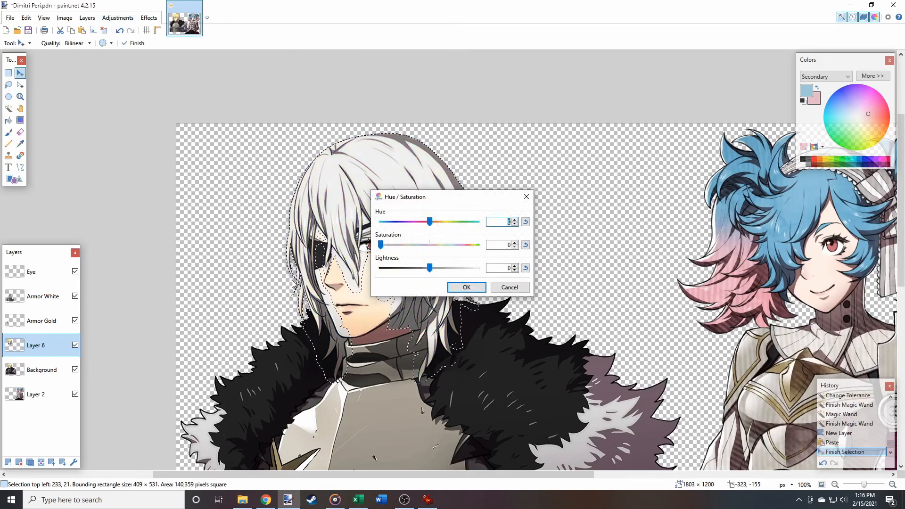
{"action": "left_click", "coordinate": [466, 287]}
Add a new layer above the desaturated hair and change its blend mode in the layer properties
{"action": "key", "text": "ctrl+shift+n"}
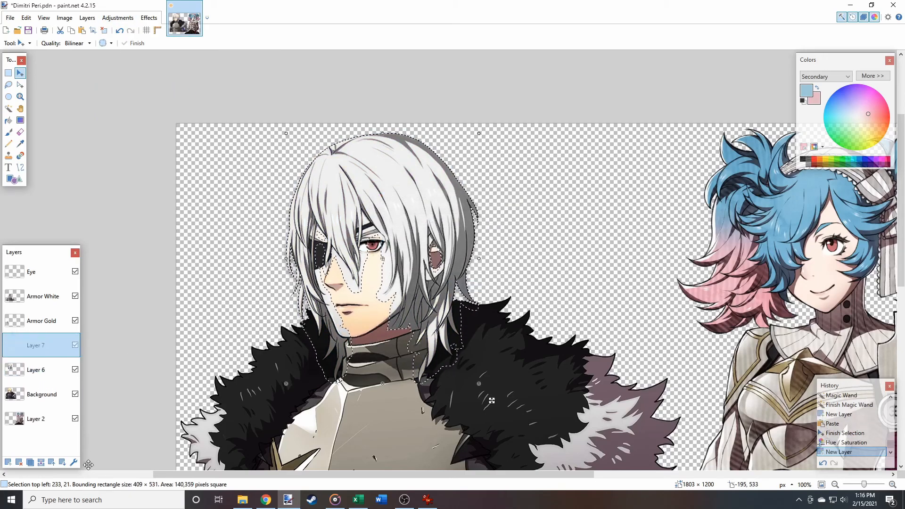
{"action": "left_click", "coordinate": [74, 462]}
{"action": "left_click", "coordinate": [408, 252]}
{"action": "left_click", "coordinate": [401, 325]}
{"action": "left_click", "coordinate": [452, 296]}
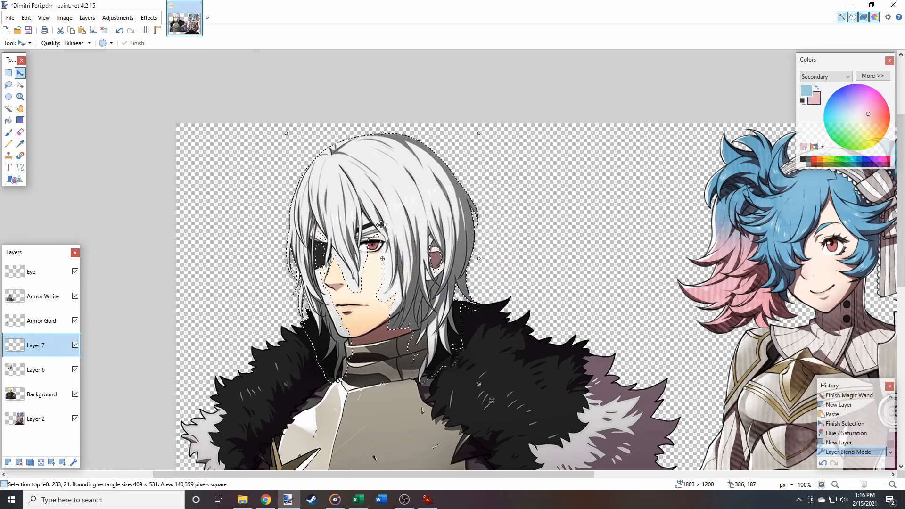
Draw a nearly vertical linear gradient about 103 px long on Layer 7, blue at the eye to pink at the jaw, filling the hair selection
{"action": "scroll", "coordinate": [503, 255], "scroll_direction": "right", "scroll_amount": 8}
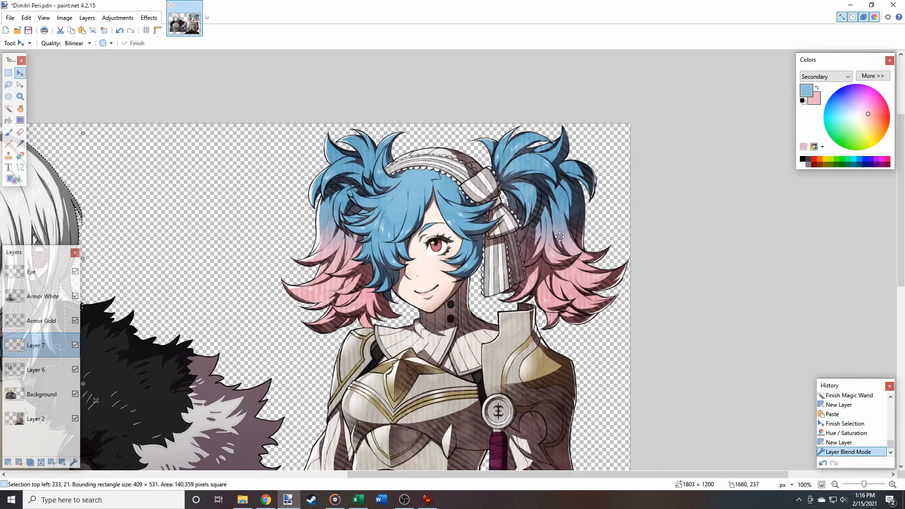
{"action": "scroll", "coordinate": [570, 235], "scroll_direction": "up", "scroll_amount": 2, "text": "ctrl"}
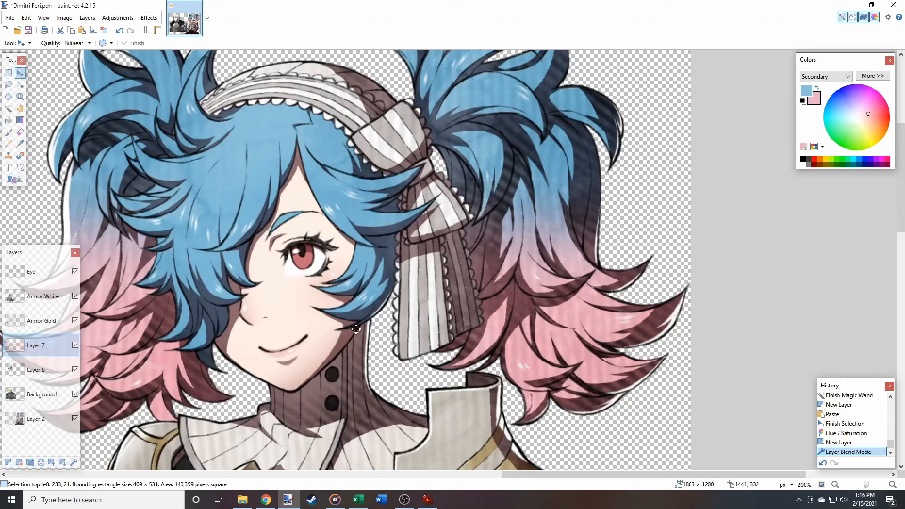
{"action": "scroll", "coordinate": [304, 328], "scroll_direction": "down", "scroll_amount": 2, "text": "ctrl"}
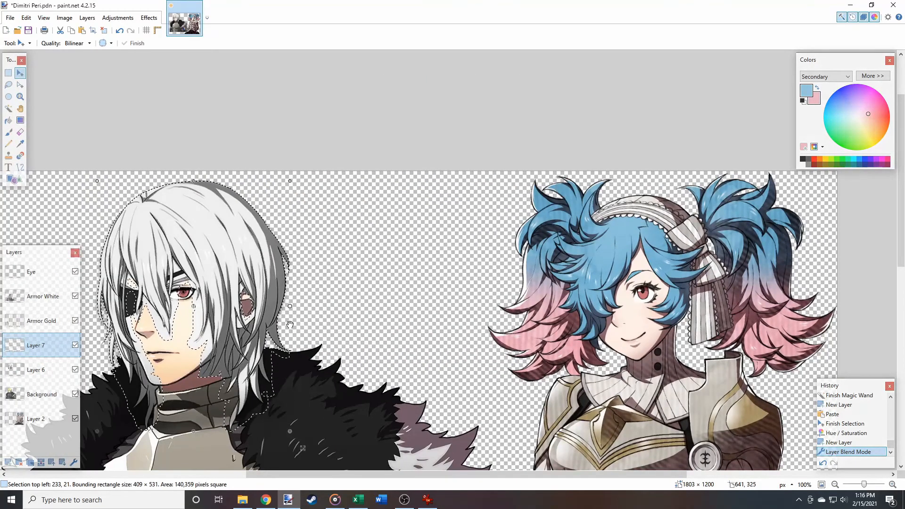
{"action": "scroll", "coordinate": [288, 325], "scroll_direction": "up", "scroll_amount": 2, "text": "ctrl"}
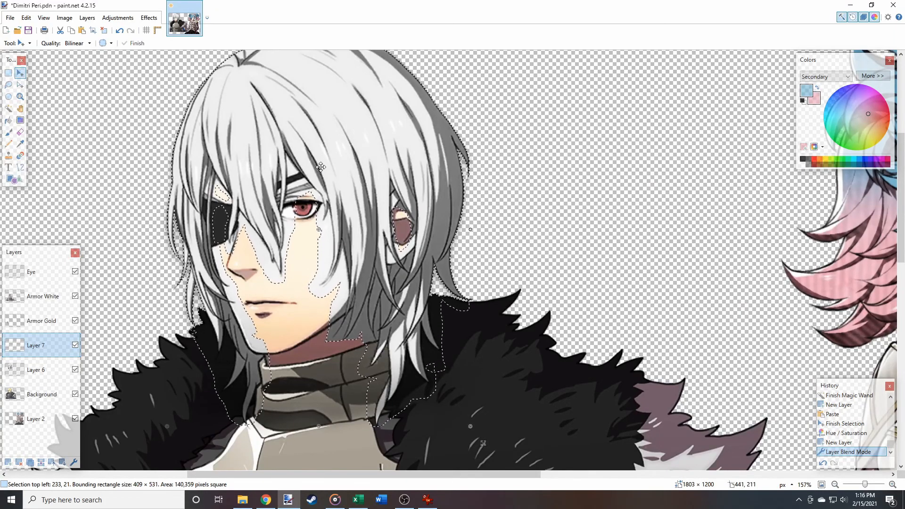
{"action": "scroll", "coordinate": [328, 249], "scroll_direction": "down", "scroll_amount": 1, "text": "ctrl"}
{"action": "scroll", "coordinate": [329, 249], "scroll_direction": "down", "scroll_amount": 1, "text": "ctrl"}
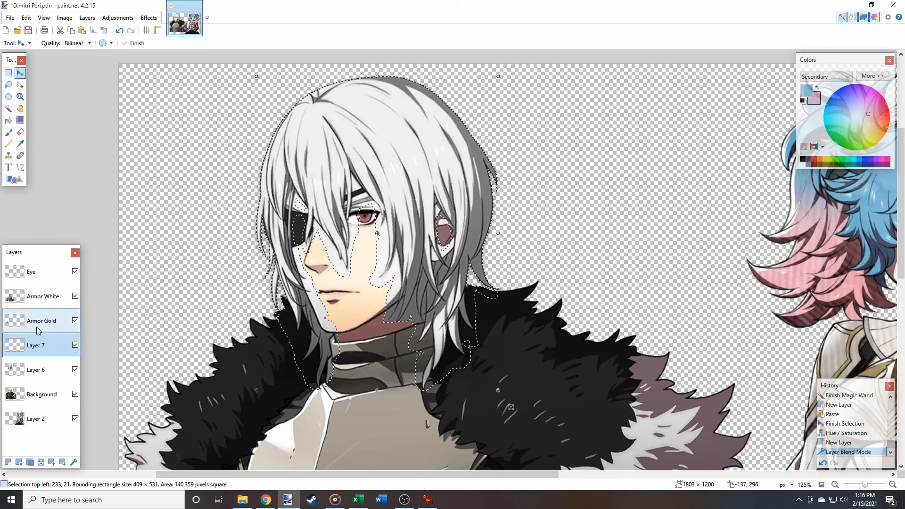
{"action": "left_click", "coordinate": [20, 120]}
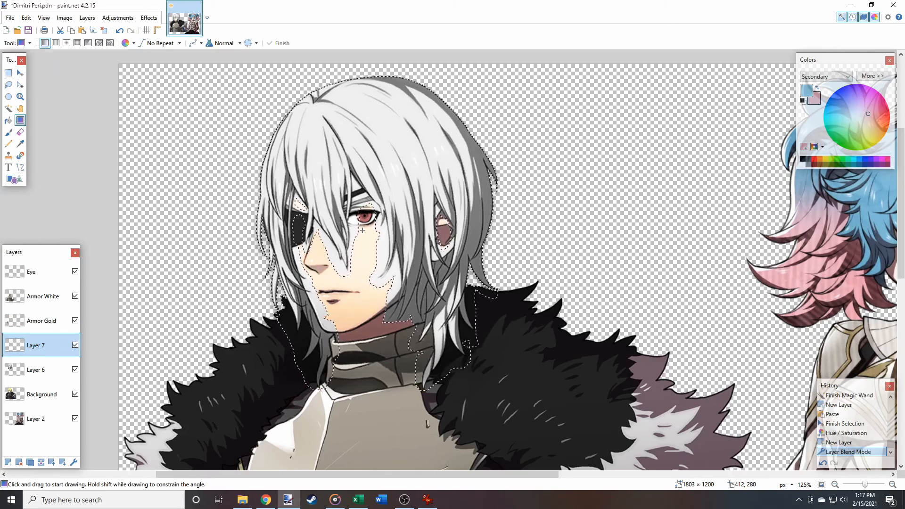
{"action": "left_click_drag", "start_coordinate": [362, 230], "coordinate": [374, 289]}
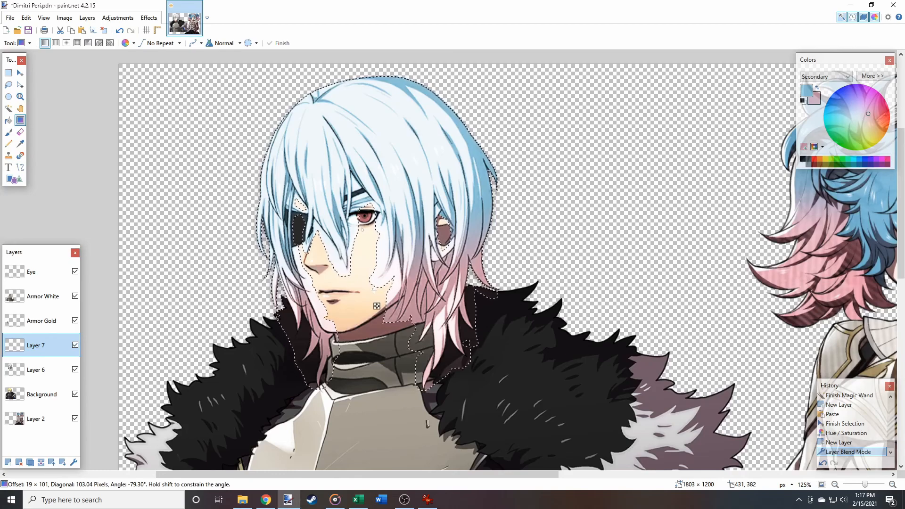
{"action": "scroll", "coordinate": [374, 289], "scroll_direction": "down", "scroll_amount": 3}
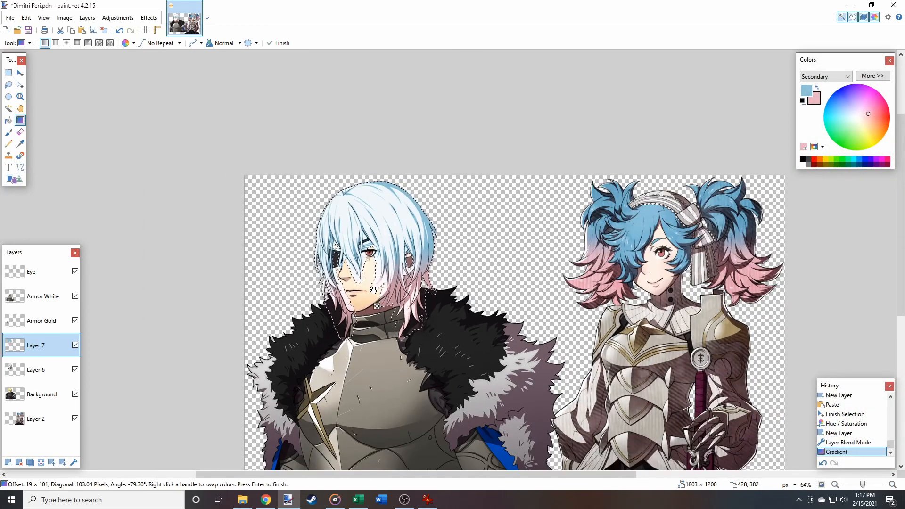
{"action": "scroll", "coordinate": [349, 286], "scroll_direction": "up", "scroll_amount": 2}
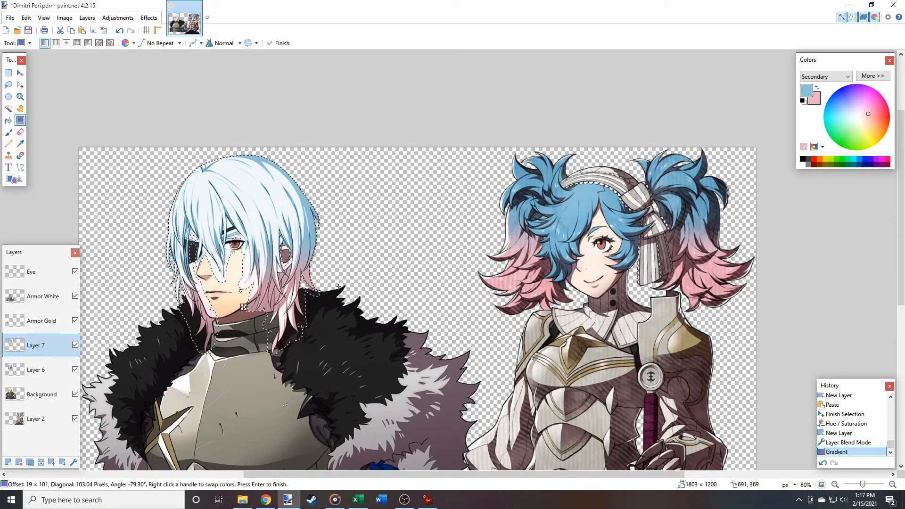
Start a Brightness / Contrast adjustment on the desaturated hair layer, Layer 6, with brightness -50 and contrast 0
{"action": "left_click", "coordinate": [55, 369]}
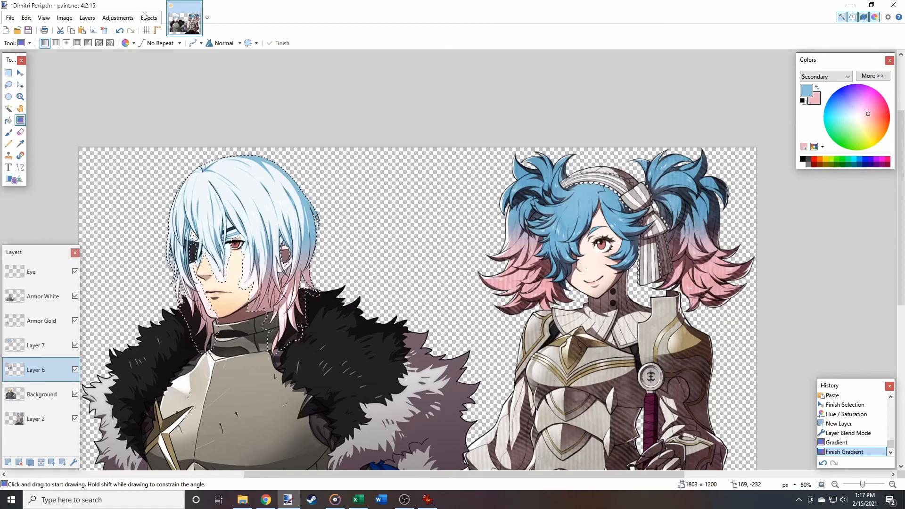
{"action": "left_click", "coordinate": [128, 18]}
{"action": "left_click", "coordinate": [141, 52]}
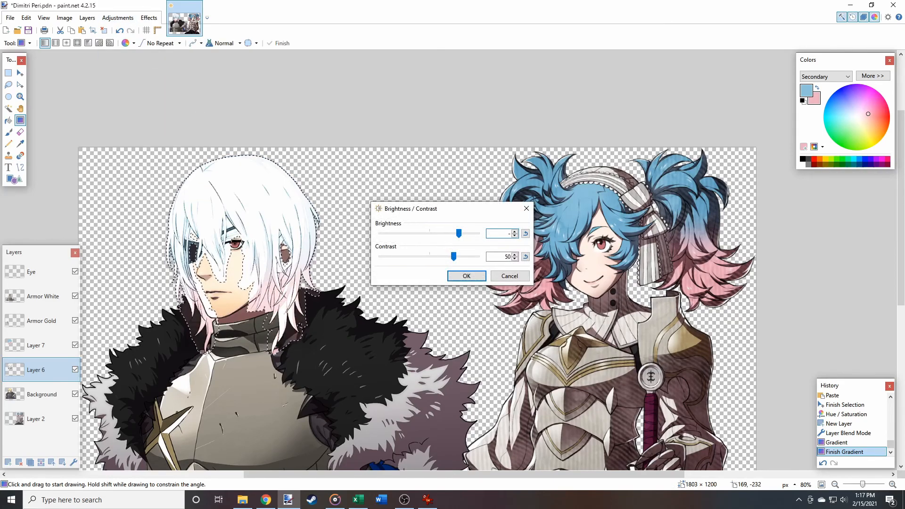
{"action": "left_click", "coordinate": [422, 223]}
{"action": "key", "text": "Tab"}
{"action": "key", "text": "Tab"}
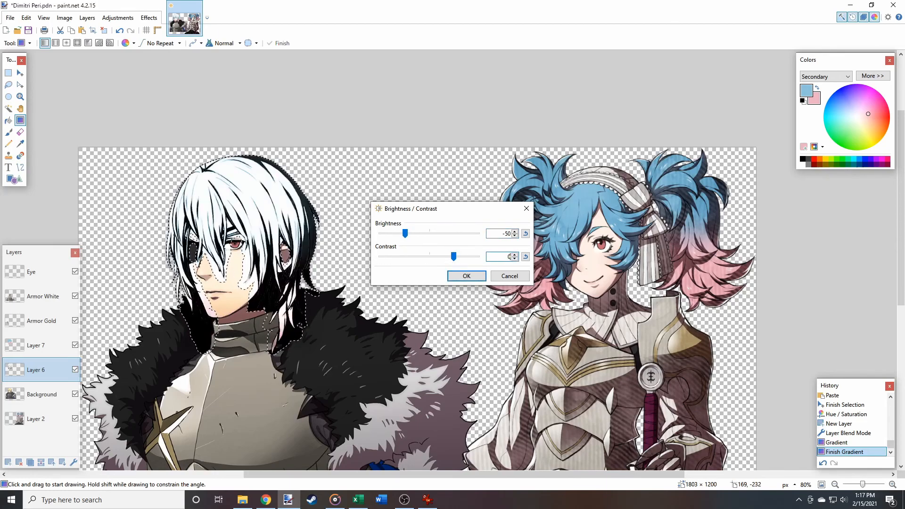
{"action": "type", "text": "0"}
{"action": "left_click", "coordinate": [422, 223]}
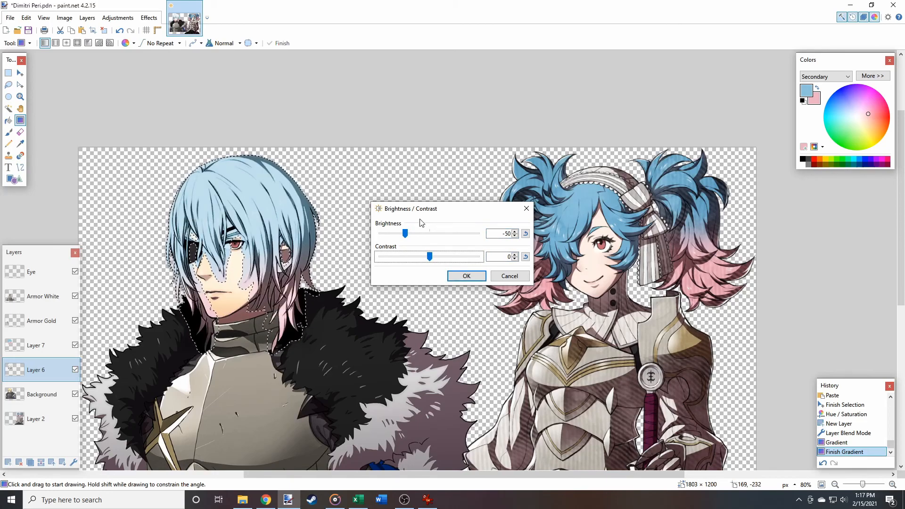
Darken the hair further by setting the adjustment's brightness to -70
{"action": "key", "text": "shift+Tab"}
{"action": "key", "text": "shift+Tab"}
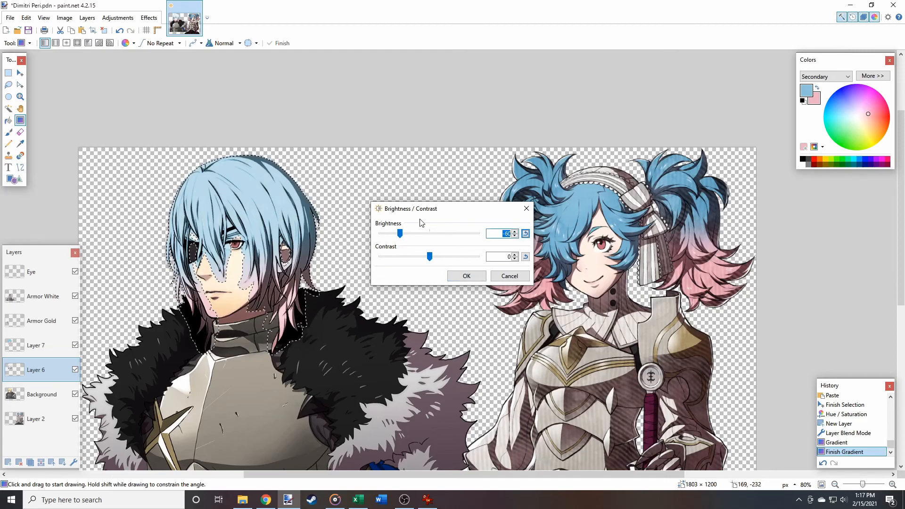
{"action": "type", "text": "-7"}
{"action": "key", "text": "Tab"}
{"action": "key", "text": "Tab"}
{"action": "key", "text": "Tab"}
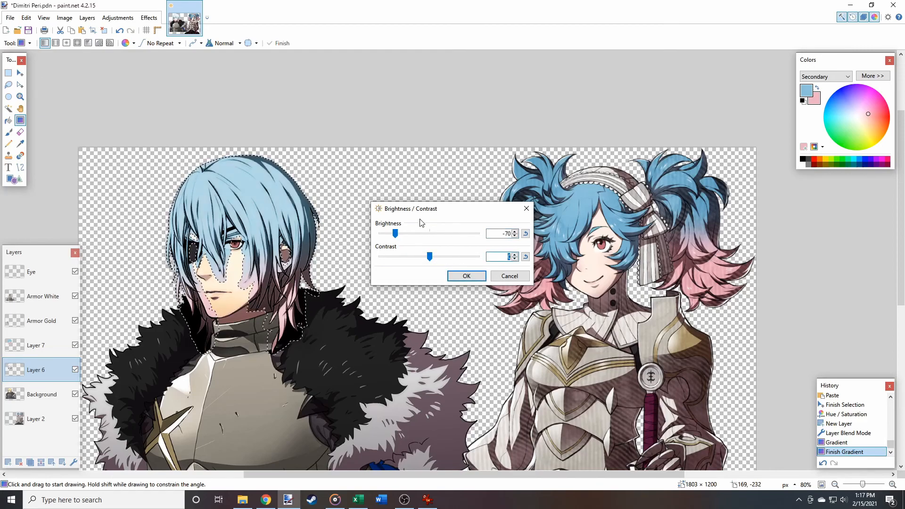
Try a contrast of -25, settle on -35, and apply the Brightness / Contrast adjustment
{"action": "type", "text": "-25"}
{"action": "key", "text": "shift+Tab"}
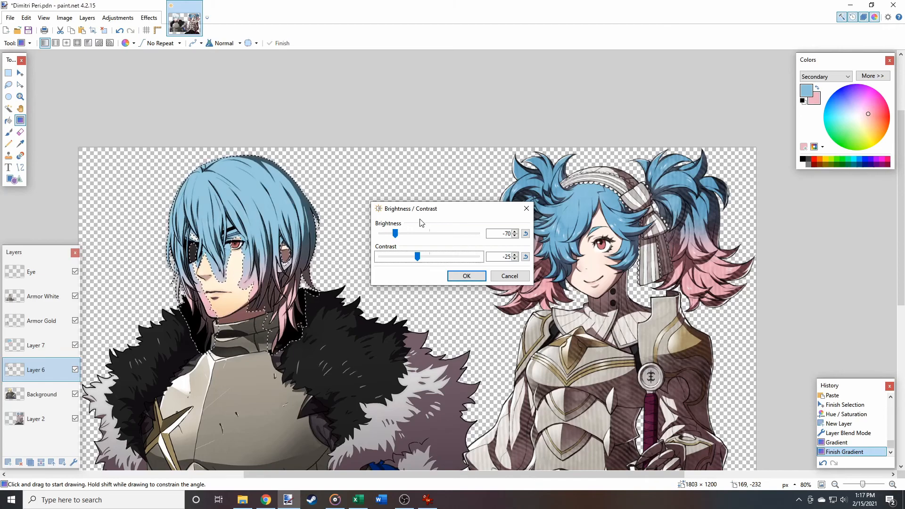
{"action": "key", "text": "Tab"}
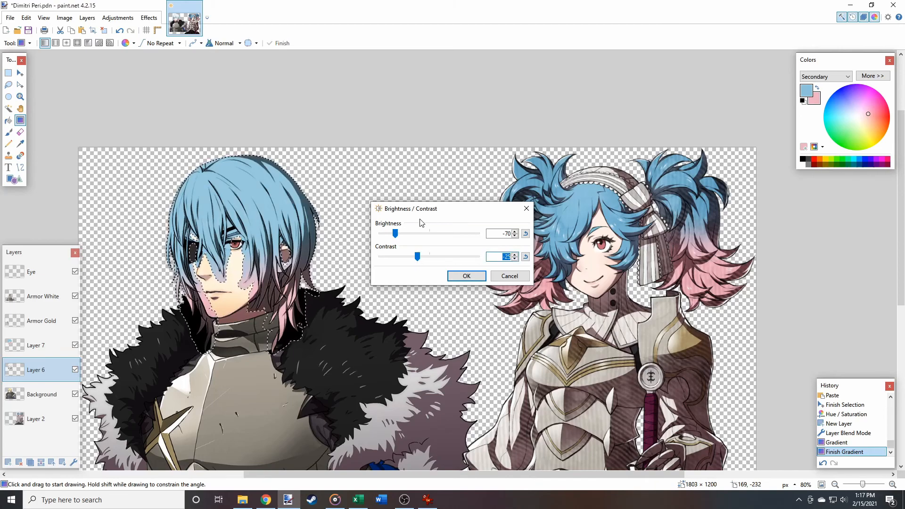
{"action": "type", "text": "-35"}
{"action": "key", "text": "shift+Tab"}
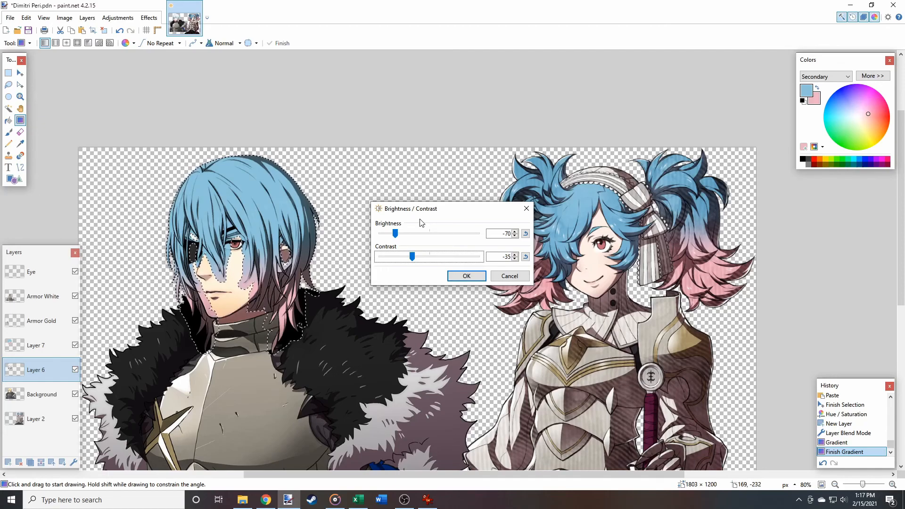
{"action": "left_click", "coordinate": [466, 276]}
Merge the gradient layer down into the hair layer, Layer 6, and clear the selection
{"action": "left_click", "coordinate": [47, 345]}
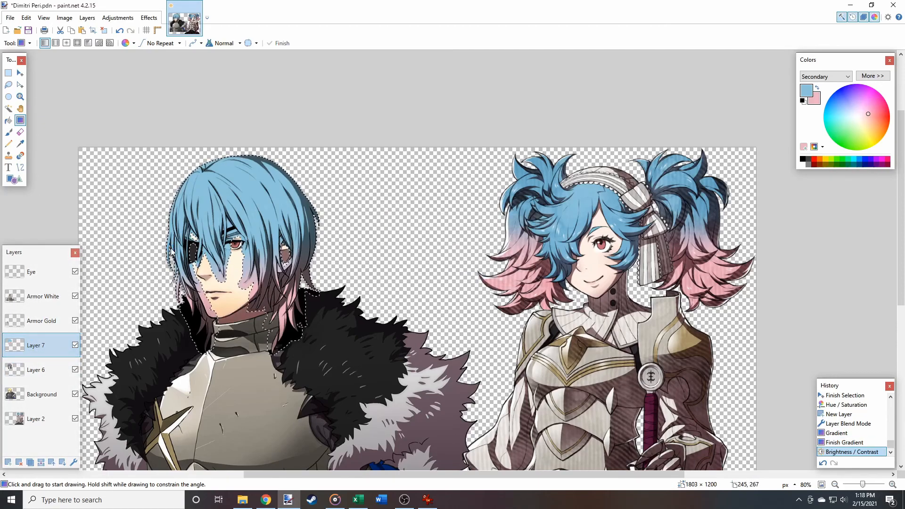
{"action": "key", "text": "ctrl+m"}
{"action": "key", "text": "ctrl+d"}
{"action": "scroll", "coordinate": [344, 215], "scroll_direction": "up", "scroll_amount": 10}
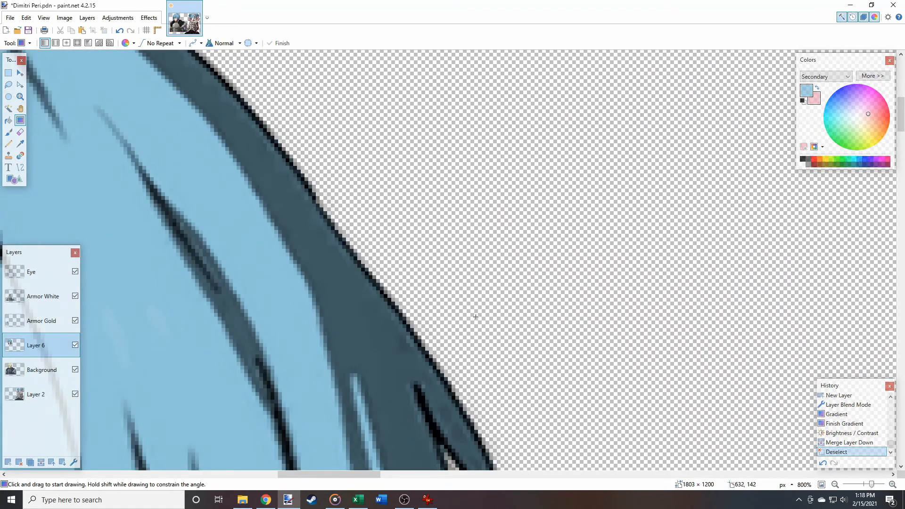
{"action": "scroll", "coordinate": [476, 316], "scroll_direction": "down", "scroll_amount": 8}
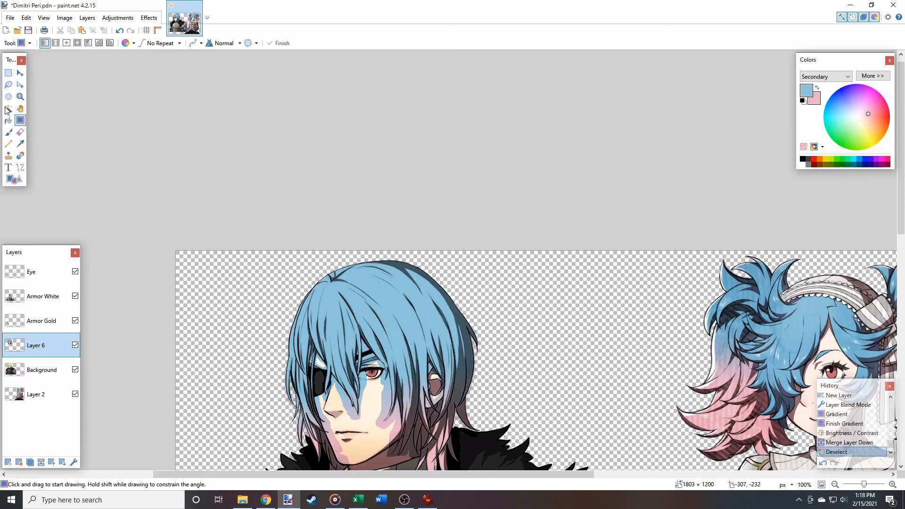
Select the transparent area surrounding the armored man on the Background layer with the Magic Wand
{"action": "left_click", "coordinate": [8, 109]}
{"action": "left_click", "coordinate": [41, 370]}
{"action": "scroll", "coordinate": [295, 164], "scroll_direction": "down", "scroll_amount": 3}
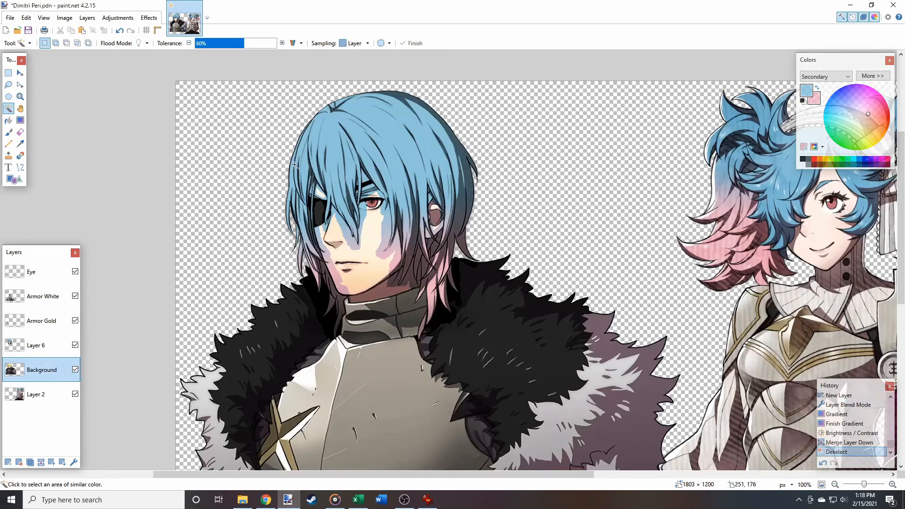
{"action": "left_click", "coordinate": [263, 126]}
Expand the background selection by setting the Magic Wand tolerance to 71%
{"action": "left_click", "coordinate": [282, 43]}
{"action": "left_click", "coordinate": [282, 43]}
{"action": "left_click", "coordinate": [282, 42]}
{"action": "left_click", "coordinate": [282, 43]}
{"action": "left_click", "coordinate": [282, 43]}
{"action": "left_click", "coordinate": [282, 43]}
{"action": "left_click", "coordinate": [282, 42]}
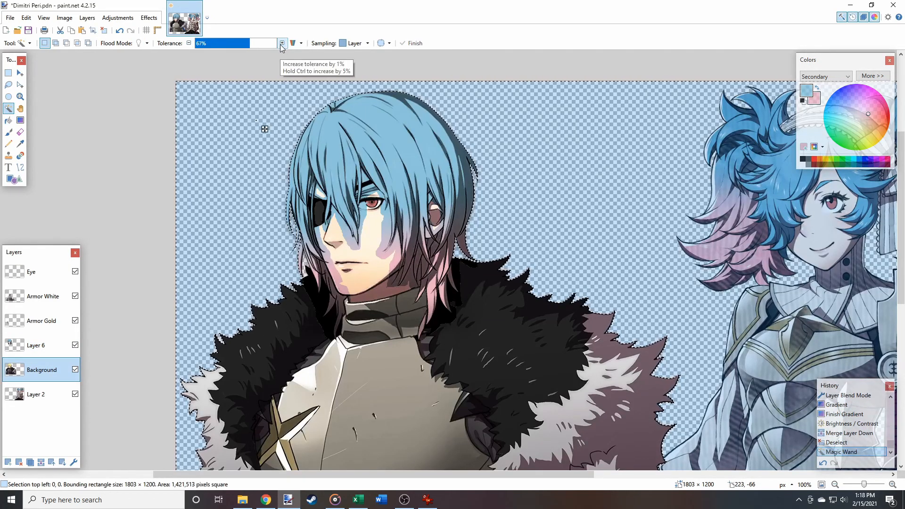
{"action": "left_click", "coordinate": [282, 43]}
{"action": "left_click", "coordinate": [282, 43]}
{"action": "left_click", "coordinate": [282, 43]}
{"action": "left_click", "coordinate": [282, 43]}
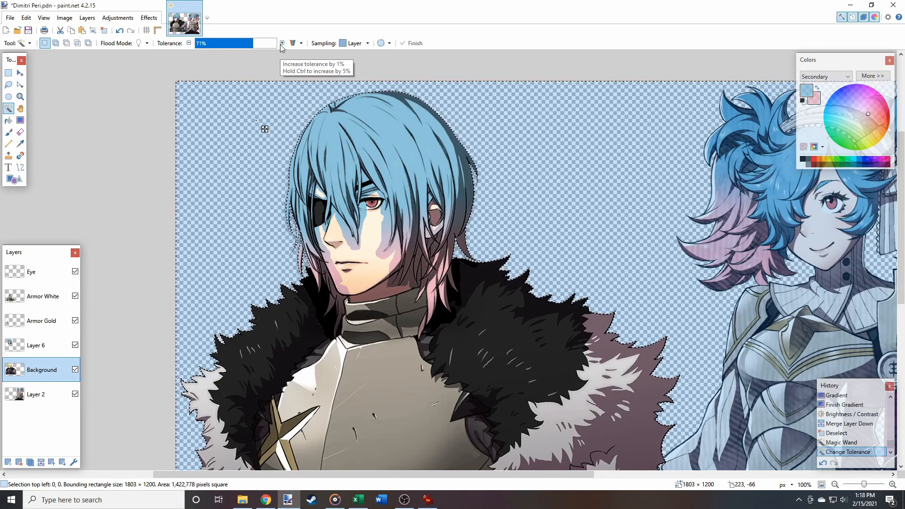
{"action": "left_click", "coordinate": [282, 44]}
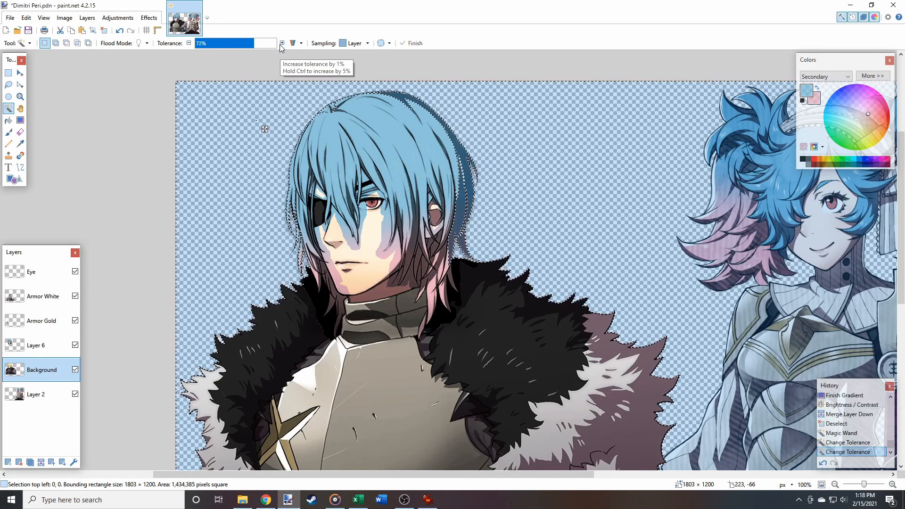
{"action": "left_click", "coordinate": [189, 43]}
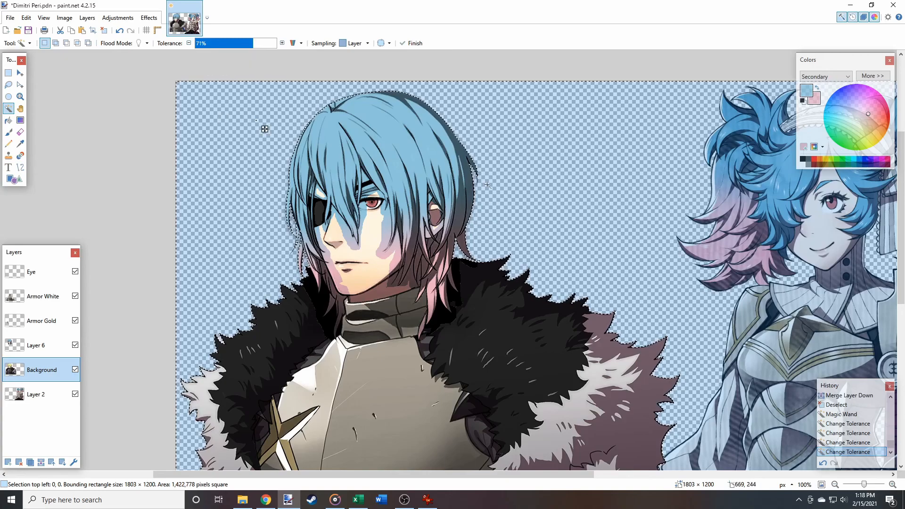
Cut the selected area around the man's silhouette out of Layer 6 and paste it into a new layer
{"action": "scroll", "coordinate": [491, 194], "scroll_direction": "up", "scroll_amount": 5}
{"action": "scroll", "coordinate": [438, 272], "scroll_direction": "down", "scroll_amount": 3}
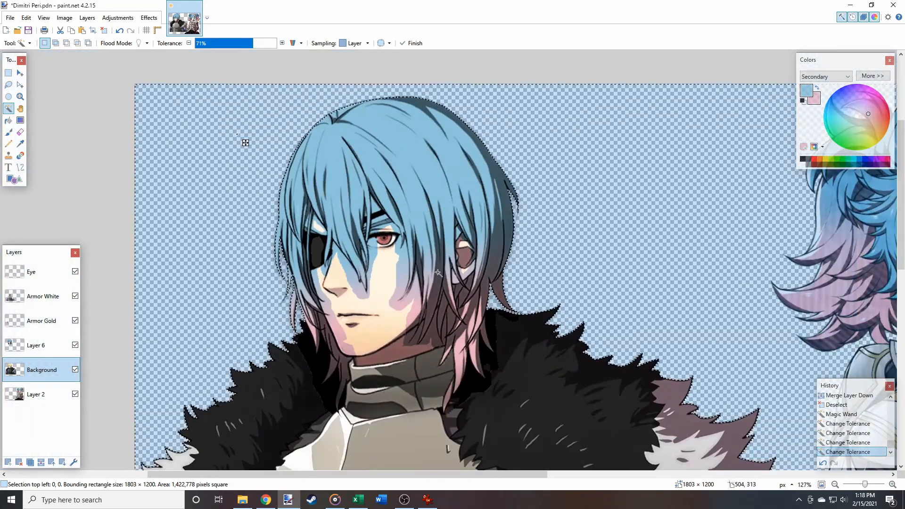
{"action": "scroll", "coordinate": [439, 273], "scroll_direction": "down", "scroll_amount": 1}
{"action": "left_click", "coordinate": [48, 346]}
{"action": "scroll", "coordinate": [385, 273], "scroll_direction": "right", "scroll_amount": 1}
{"action": "scroll", "coordinate": [385, 272], "scroll_direction": "up", "scroll_amount": 2}
{"action": "scroll", "coordinate": [345, 299], "scroll_direction": "down", "scroll_amount": 1}
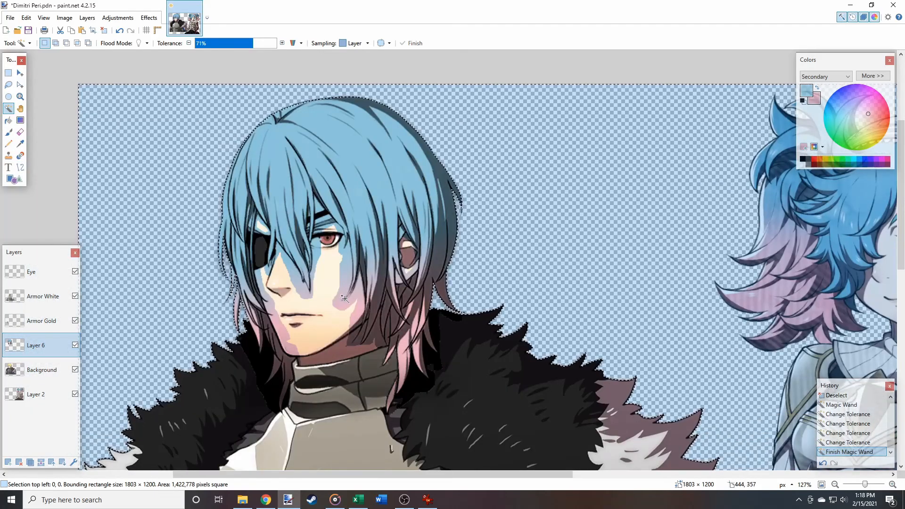
{"action": "key", "text": "ctrl+x"}
{"action": "key", "text": "ctrl+shift+v"}
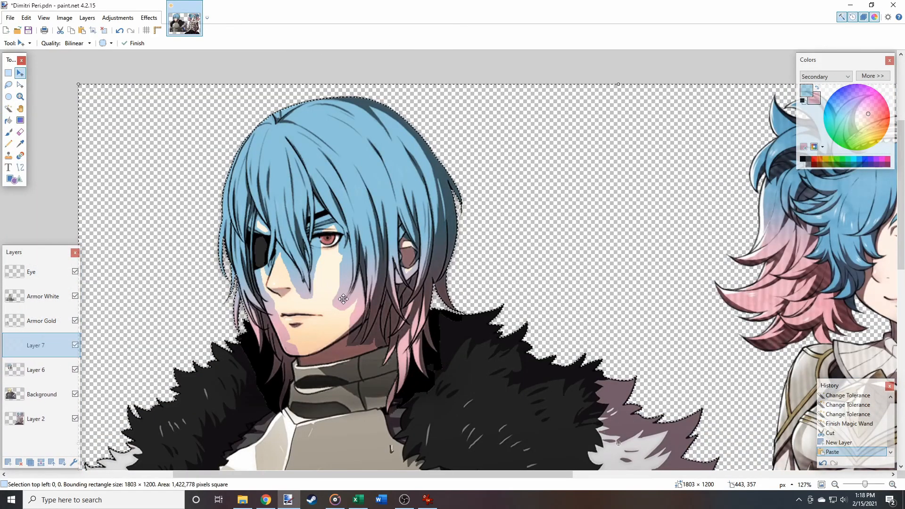
Set the pasted layer's opacity to 127 and merge it down into Layer 6, leaving nothing selected
{"action": "key", "text": "F4"}
{"action": "left_click", "coordinate": [497, 274]}
{"action": "double_click", "coordinate": [497, 274]}
{"action": "type", "text": "127"}
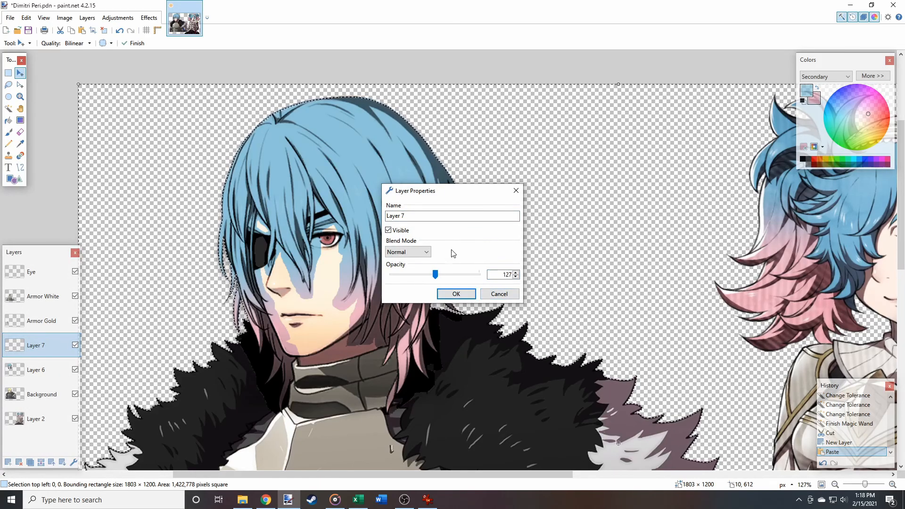
{"action": "left_click", "coordinate": [457, 293]}
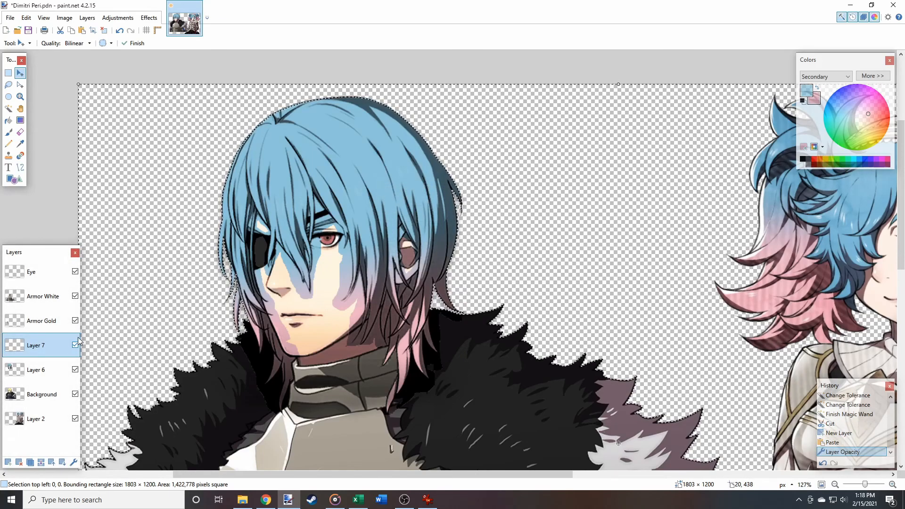
{"action": "left_click", "coordinate": [41, 463]}
{"action": "key", "text": "ctrl+d"}
Examine the outer hair outline and the recolored edges across the man's face and collar for spill
{"action": "scroll", "coordinate": [461, 164], "scroll_direction": "up", "scroll_amount": 1}
{"action": "scroll", "coordinate": [461, 258], "scroll_direction": "up", "scroll_amount": 13}
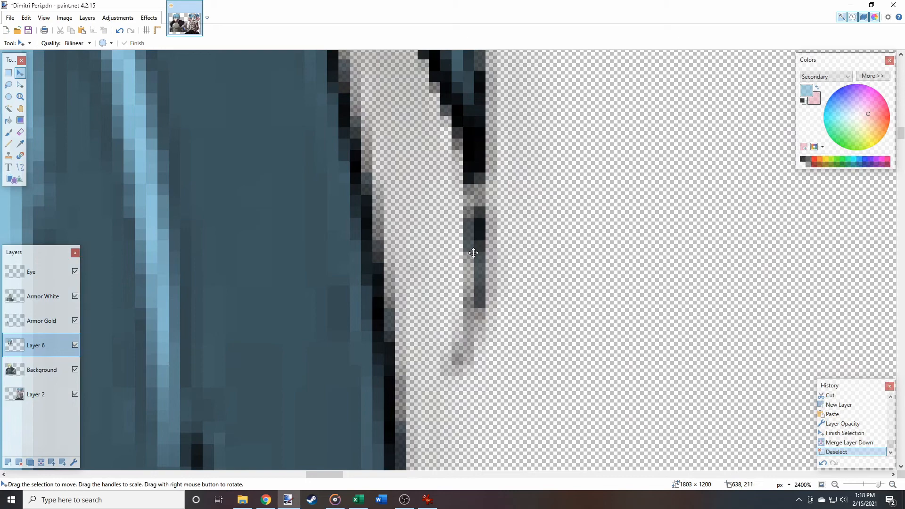
{"action": "scroll", "coordinate": [479, 199], "scroll_direction": "down", "scroll_amount": 1}
{"action": "scroll", "coordinate": [482, 228], "scroll_direction": "up", "scroll_amount": 3}
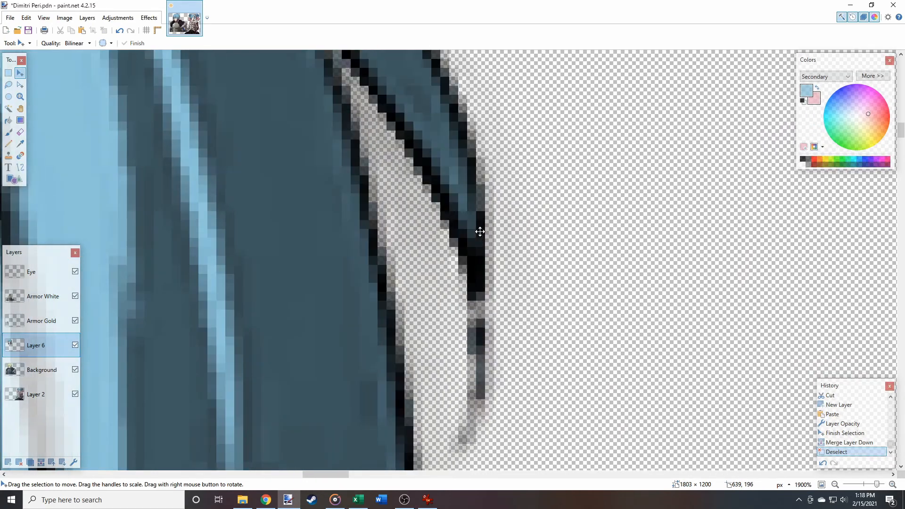
{"action": "scroll", "coordinate": [479, 231], "scroll_direction": "up", "scroll_amount": 3}
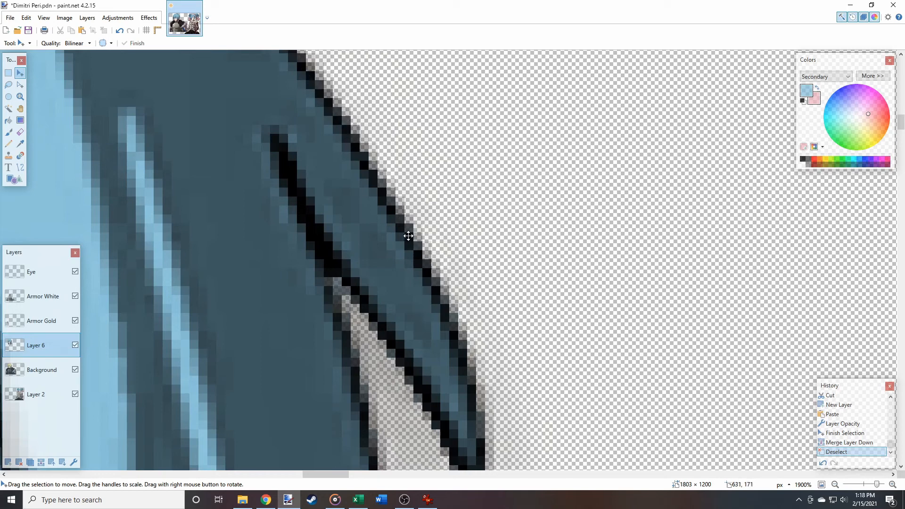
{"action": "scroll", "coordinate": [461, 317], "scroll_direction": "down", "scroll_amount": 6}
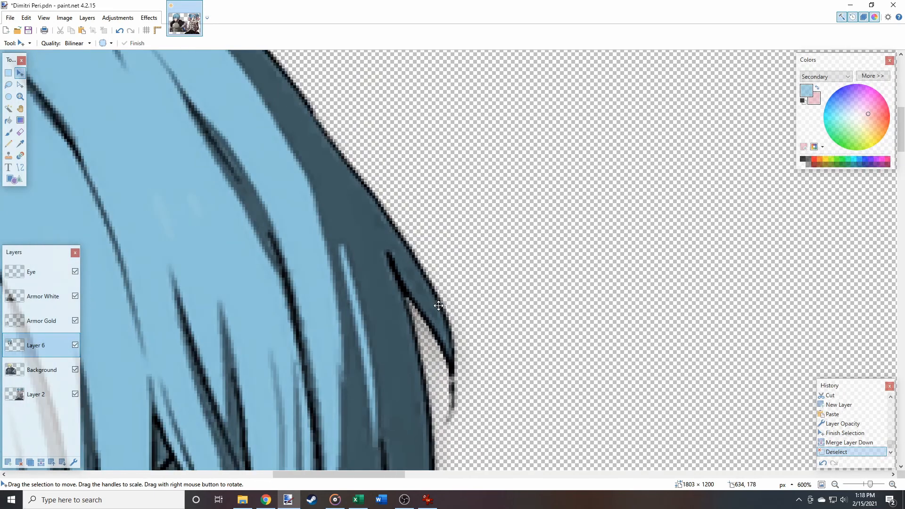
{"action": "scroll", "coordinate": [334, 292], "scroll_direction": "down", "scroll_amount": 2}
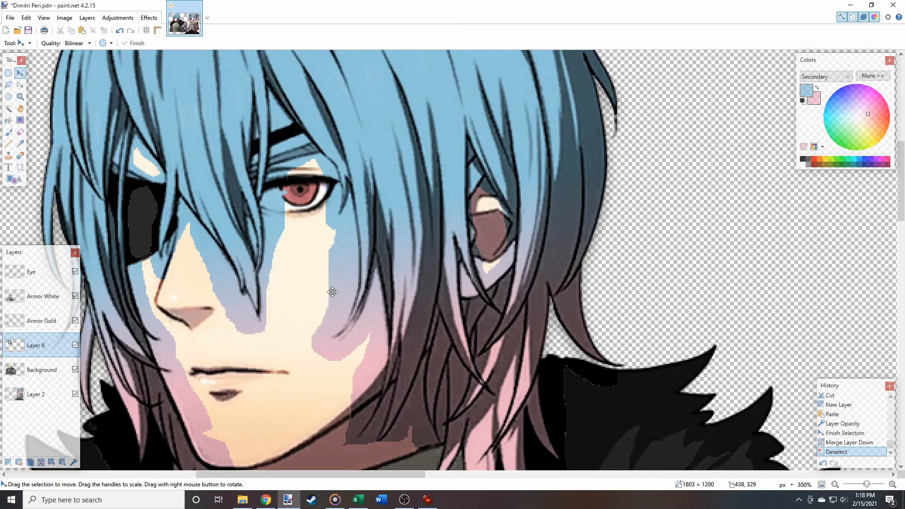
{"action": "scroll", "coordinate": [326, 291], "scroll_direction": "left", "scroll_amount": 3}
{"action": "scroll", "coordinate": [325, 290], "scroll_direction": "down", "scroll_amount": 2}
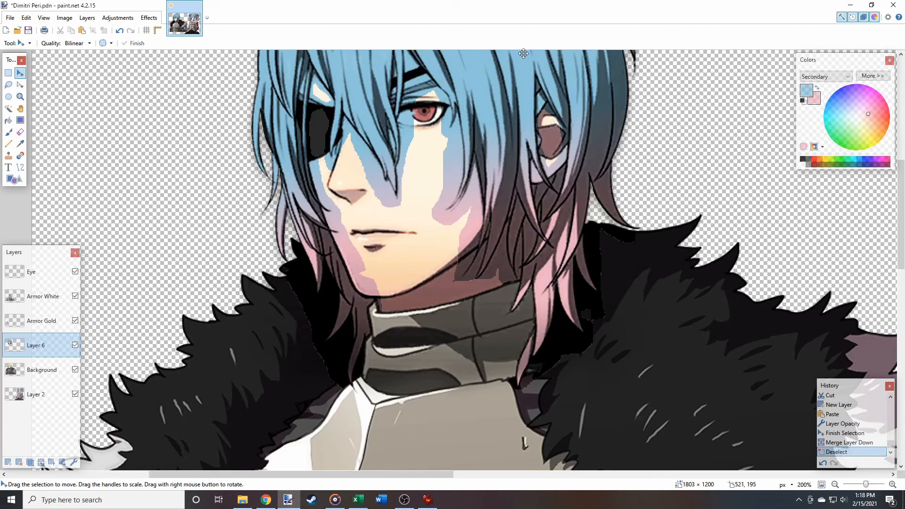
{"action": "scroll", "coordinate": [445, 212], "scroll_direction": "up", "scroll_amount": 1}
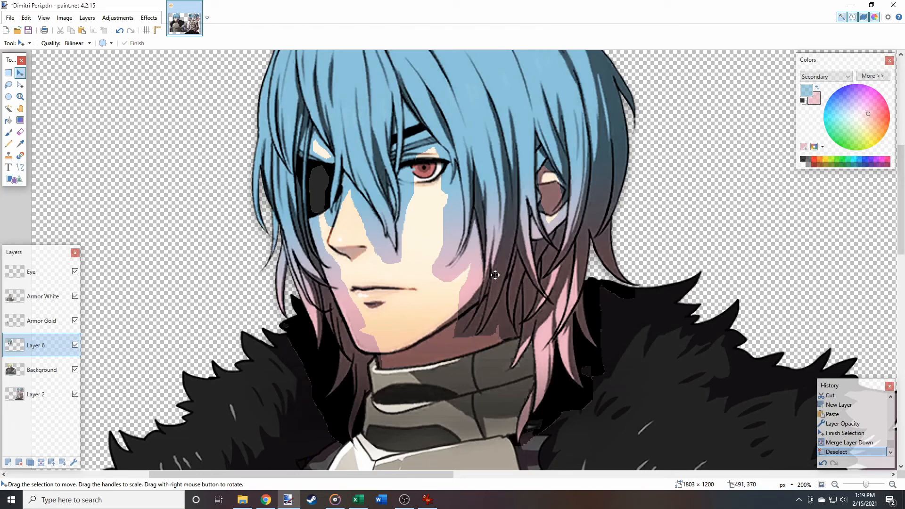
Erase the blue and pink spill from the facial skin between the hair strands on Layer 6, using an eraser width of 10
{"action": "key", "text": "e"}
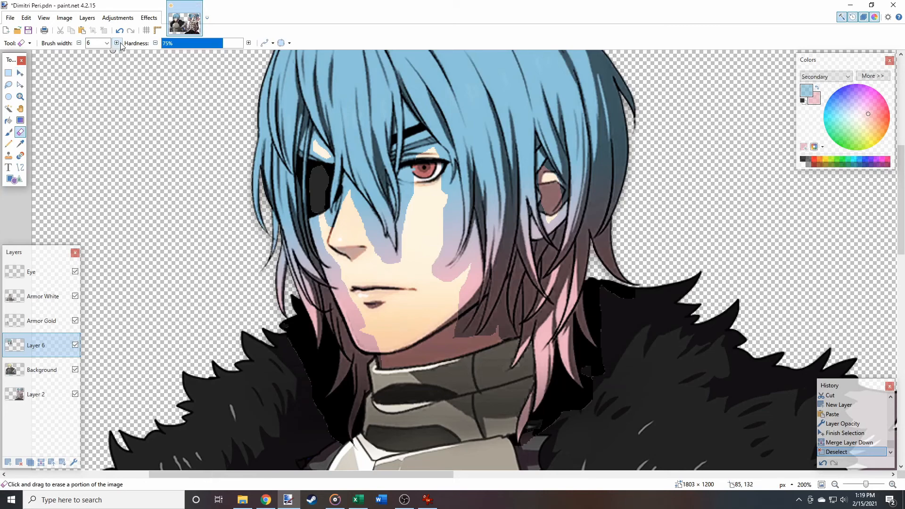
{"action": "scroll", "coordinate": [316, 373], "scroll_direction": "up", "scroll_amount": 6}
{"action": "scroll", "coordinate": [284, 345], "scroll_direction": "down", "scroll_amount": 5}
{"action": "mouse_move", "coordinate": [289, 172]}
{"action": "left_mouse_down"}
{"action": "mouse_move", "coordinate": [289, 219]}
{"action": "mouse_move", "coordinate": [370, 288]}
{"action": "left_mouse_up"}
{"action": "scroll", "coordinate": [369, 236], "scroll_direction": "down", "scroll_amount": 2}
{"action": "left_click_drag", "start_coordinate": [370, 196], "coordinate": [407, 310]}
{"action": "scroll", "coordinate": [472, 264], "scroll_direction": "up", "scroll_amount": 5}
{"action": "scroll", "coordinate": [552, 212], "scroll_direction": "down", "scroll_amount": 1}
{"action": "left_click_drag", "start_coordinate": [566, 227], "coordinate": [508, 169]}
{"action": "left_click_drag", "start_coordinate": [560, 204], "coordinate": [487, 66]}
Erase the hair color spilling onto the skin gap above the eyepatch and over the eyepatch itself
{"action": "scroll", "coordinate": [467, 220], "scroll_direction": "up", "scroll_amount": 4}
{"action": "scroll", "coordinate": [382, 154], "scroll_direction": "up", "scroll_amount": 6}
{"action": "scroll", "coordinate": [358, 156], "scroll_direction": "up", "scroll_amount": 3}
{"action": "left_click_drag", "start_coordinate": [396, 175], "coordinate": [339, 146]}
{"action": "scroll", "coordinate": [340, 145], "scroll_direction": "up", "scroll_amount": 5}
{"action": "left_click_drag", "start_coordinate": [409, 278], "coordinate": [352, 217]}
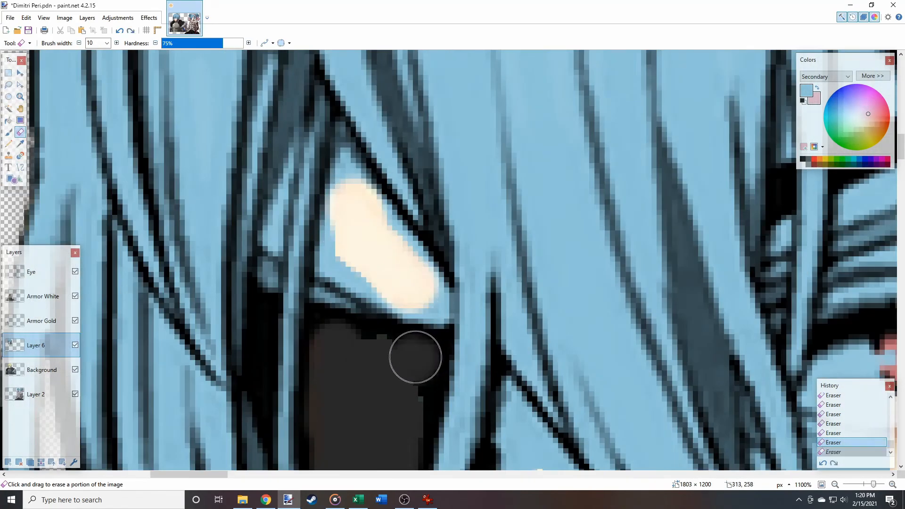
{"action": "scroll", "coordinate": [542, 330], "scroll_direction": "down", "scroll_amount": 7}
{"action": "scroll", "coordinate": [445, 348], "scroll_direction": "up", "scroll_amount": 3}
{"action": "scroll", "coordinate": [466, 255], "scroll_direction": "up", "scroll_amount": 3}
{"action": "mouse_move", "coordinate": [470, 264]}
{"action": "left_mouse_down"}
{"action": "mouse_move", "coordinate": [509, 305]}
{"action": "mouse_move", "coordinate": [510, 139]}
{"action": "mouse_move", "coordinate": [502, 254]}
{"action": "mouse_move", "coordinate": [603, 287]}
{"action": "left_mouse_up"}
{"action": "scroll", "coordinate": [602, 287], "scroll_direction": "down", "scroll_amount": 3}
{"action": "scroll", "coordinate": [603, 287], "scroll_direction": "right", "scroll_amount": 3}
Slightly enlarge the eraser and clear the color spill from the skin on the cheek and ear side of the face
{"action": "left_click", "coordinate": [116, 43]}
{"action": "left_click_drag", "start_coordinate": [454, 141], "coordinate": [454, 194]}
{"action": "scroll", "coordinate": [454, 194], "scroll_direction": "down", "scroll_amount": 2}
{"action": "left_click_drag", "start_coordinate": [457, 292], "coordinate": [486, 314]}
{"action": "scroll", "coordinate": [486, 313], "scroll_direction": "down", "scroll_amount": 2}
{"action": "left_click_drag", "start_coordinate": [512, 252], "coordinate": [448, 379]}
{"action": "left_click_drag", "start_coordinate": [630, 331], "coordinate": [631, 363]}
Erase the spill over the neck skin between the hair strands below the jaw, using an eraser width of 10
{"action": "left_click", "coordinate": [79, 43]}
{"action": "scroll", "coordinate": [412, 208], "scroll_direction": "up", "scroll_amount": 4}
{"action": "left_click_drag", "start_coordinate": [413, 208], "coordinate": [434, 147]}
{"action": "scroll", "coordinate": [367, 205], "scroll_direction": "down", "scroll_amount": 5}
{"action": "left_click_drag", "start_coordinate": [351, 327], "coordinate": [401, 329]}
{"action": "left_click_drag", "start_coordinate": [580, 189], "coordinate": [617, 295]}
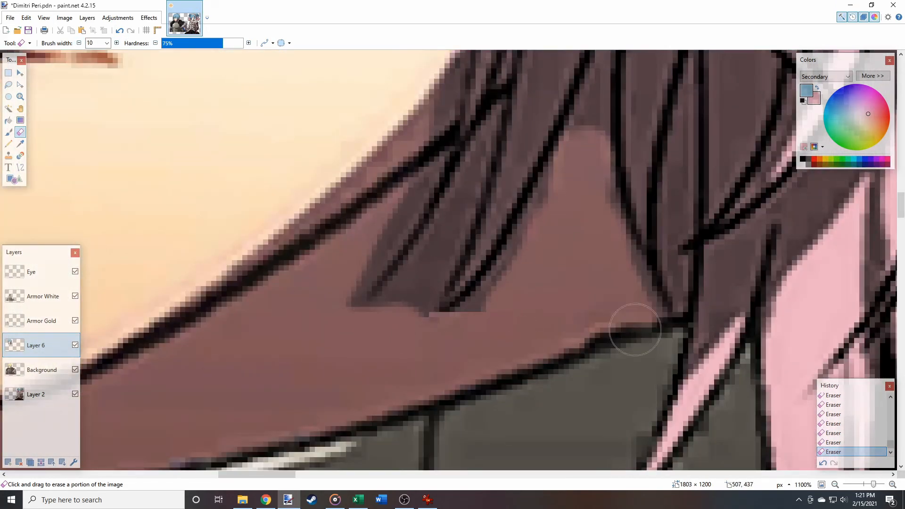
Erase the black spill from the fur collar beside the hair with an eraser width of 20, and save the image
{"action": "scroll", "coordinate": [616, 296], "scroll_direction": "down", "scroll_amount": 6}
{"action": "scroll", "coordinate": [616, 295], "scroll_direction": "right", "scroll_amount": 4}
{"action": "left_click", "coordinate": [107, 43]}
{"action": "left_click", "coordinate": [101, 89]}
{"action": "left_click_drag", "start_coordinate": [407, 275], "coordinate": [352, 412]}
{"action": "scroll", "coordinate": [551, 253], "scroll_direction": "up", "scroll_amount": 3}
{"action": "left_click_drag", "start_coordinate": [514, 188], "coordinate": [598, 207]}
{"action": "scroll", "coordinate": [599, 207], "scroll_direction": "down", "scroll_amount": 5}
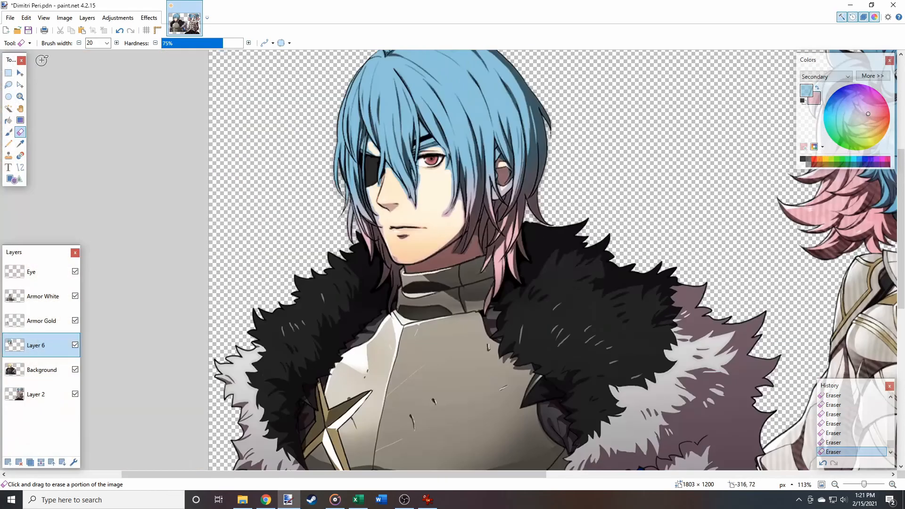
{"action": "left_click", "coordinate": [28, 30]}
Clear the spill over the dark fur between the hair tips beside the jaw, using an eraser width of 10 and a finer one
{"action": "left_click", "coordinate": [107, 43]}
{"action": "left_click", "coordinate": [96, 116]}
{"action": "scroll", "coordinate": [358, 189], "scroll_direction": "up", "scroll_amount": 9}
{"action": "scroll", "coordinate": [376, 241], "scroll_direction": "up", "scroll_amount": 4}
{"action": "scroll", "coordinate": [297, 174], "scroll_direction": "down", "scroll_amount": 3}
{"action": "scroll", "coordinate": [542, 308], "scroll_direction": "up", "scroll_amount": 3}
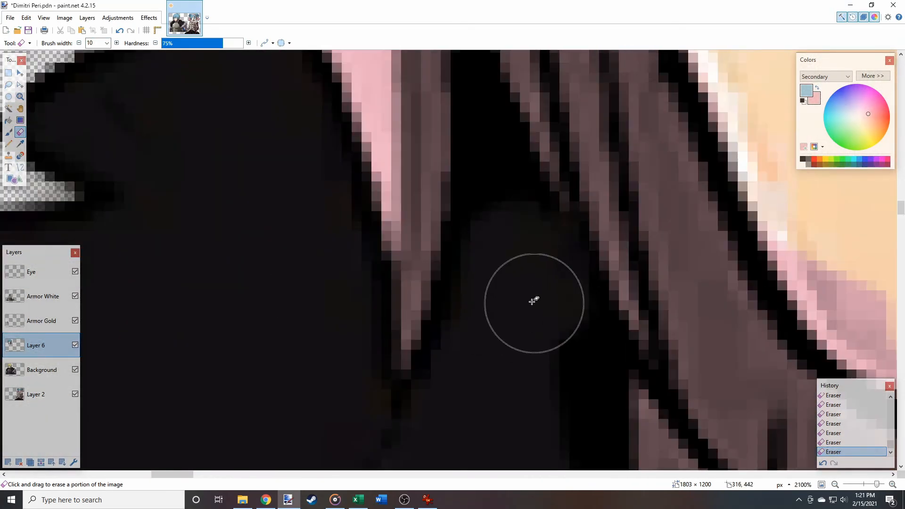
{"action": "left_click", "coordinate": [78, 44]}
{"action": "left_click", "coordinate": [78, 44]}
{"action": "left_click", "coordinate": [78, 43]}
{"action": "left_click", "coordinate": [79, 43]}
{"action": "left_click", "coordinate": [78, 44]}
{"action": "left_click", "coordinate": [78, 44]}
{"action": "scroll", "coordinate": [387, 274], "scroll_direction": "up", "scroll_amount": 5}
{"action": "scroll", "coordinate": [212, 78], "scroll_direction": "down", "scroll_amount": 5}
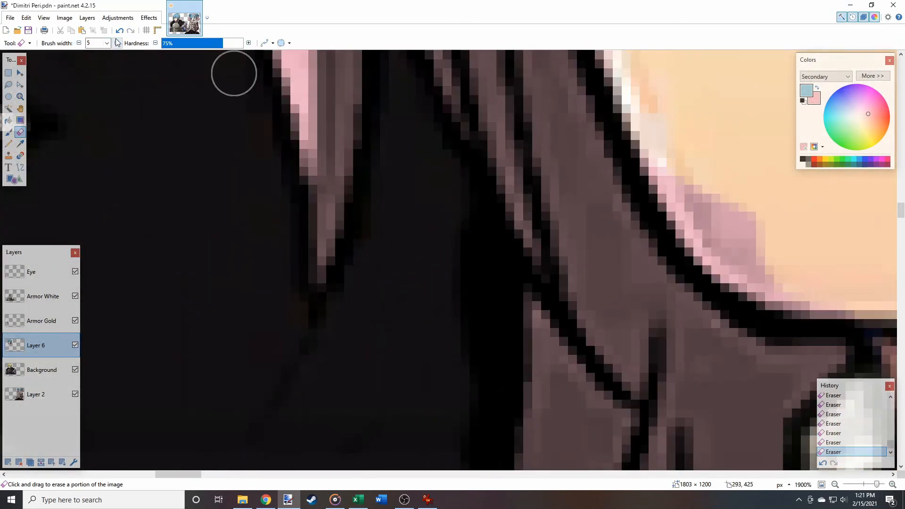
Return the eraser width to 10 and erase more of the black spill over the fur below the hair tips
{"action": "left_click", "coordinate": [117, 43]}
{"action": "left_click", "coordinate": [116, 43]}
{"action": "left_click", "coordinate": [117, 43]}
{"action": "left_click", "coordinate": [116, 43]}
{"action": "left_click", "coordinate": [117, 43]}
{"action": "scroll", "coordinate": [281, 331], "scroll_direction": "down", "scroll_amount": 5}
{"action": "left_click_drag", "start_coordinate": [330, 278], "coordinate": [603, 175]}
{"action": "scroll", "coordinate": [603, 176], "scroll_direction": "down", "scroll_amount": 4}
{"action": "scroll", "coordinate": [603, 175], "scroll_direction": "up", "scroll_amount": 6}
Clean the narrow gaps between the lower hair strands near the armor collar with an eraser width of 3, and undo the last stroke
{"action": "key", "text": "bracketleft"}
{"action": "key", "text": "bracketleft"}
{"action": "key", "text": "bracketleft"}
{"action": "key", "text": "bracketleft"}
{"action": "key", "text": "bracketleft"}
{"action": "key", "text": "bracketleft"}
{"action": "key", "text": "bracketleft"}
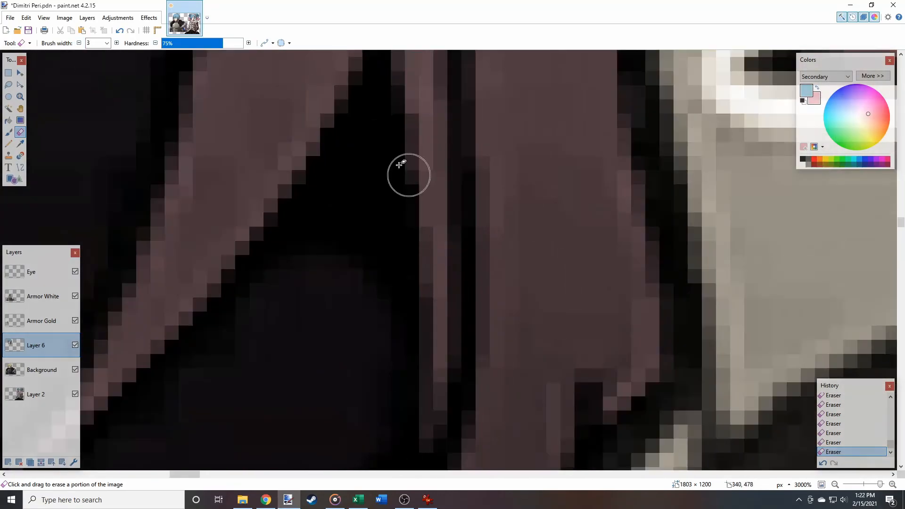
{"action": "scroll", "coordinate": [349, 198], "scroll_direction": "down", "scroll_amount": 3}
{"action": "scroll", "coordinate": [358, 302], "scroll_direction": "down", "scroll_amount": 2}
{"action": "scroll", "coordinate": [449, 375], "scroll_direction": "up", "scroll_amount": 2}
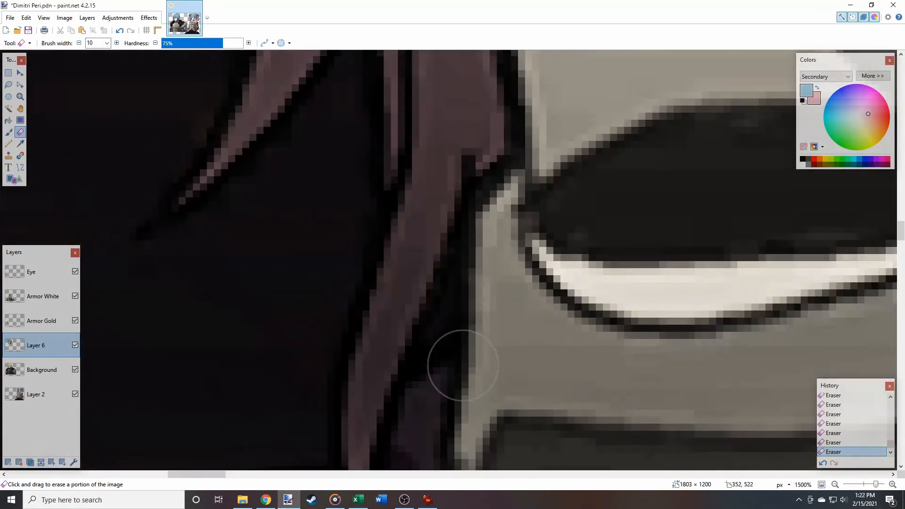
{"action": "scroll", "coordinate": [462, 283], "scroll_direction": "up", "scroll_amount": 3}
{"action": "scroll", "coordinate": [465, 269], "scroll_direction": "right", "scroll_amount": 1}
{"action": "key", "text": "ctrl+z"}
Erase the color spill from the skin between the hair and the corner of the mouth, and undo the last stroke
{"action": "scroll", "coordinate": [465, 269], "scroll_direction": "up", "scroll_amount": 1}
{"action": "scroll", "coordinate": [302, 199], "scroll_direction": "up", "scroll_amount": 5}
{"action": "scroll", "coordinate": [330, 226], "scroll_direction": "left", "scroll_amount": 3}
{"action": "left_click_drag", "start_coordinate": [369, 259], "coordinate": [339, 156]}
{"action": "scroll", "coordinate": [329, 235], "scroll_direction": "up", "scroll_amount": 2}
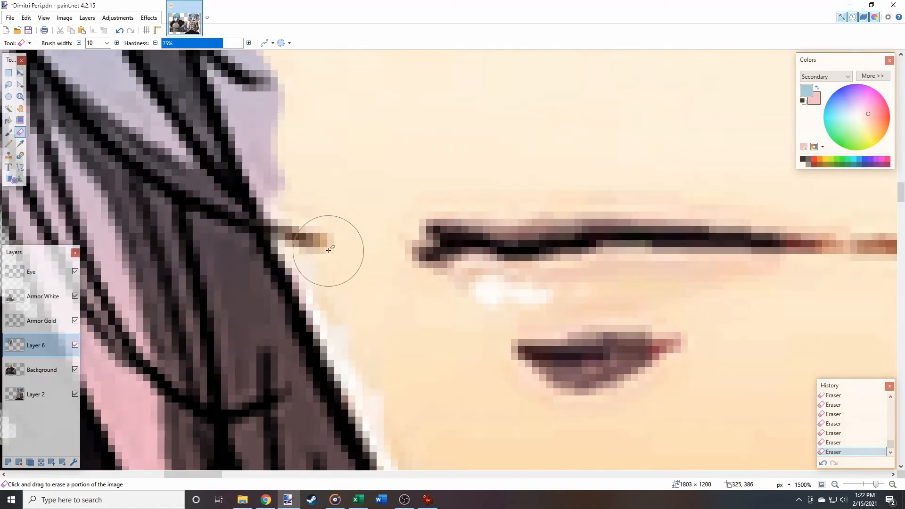
{"action": "scroll", "coordinate": [302, 245], "scroll_direction": "up", "scroll_amount": 3}
{"action": "key", "text": "ctrl+z"}
Reduce the eraser width and remove the lavender fringe along the hair edge beside the mouth
{"action": "left_click", "coordinate": [79, 42]}
{"action": "scroll", "coordinate": [283, 235], "scroll_direction": "up", "scroll_amount": 3}
{"action": "left_click_drag", "start_coordinate": [340, 444], "coordinate": [377, 359]}
{"action": "scroll", "coordinate": [522, 292], "scroll_direction": "up", "scroll_amount": 1}
{"action": "left_click_drag", "start_coordinate": [433, 264], "coordinate": [345, 188]}
Enlarge the eraser and clear the remaining lavender spill from the cheek skin next to the hair
{"action": "scroll", "coordinate": [326, 293], "scroll_direction": "up", "scroll_amount": 2}
{"action": "key", "text": "bracketright"}
{"action": "key", "text": "bracketright"}
{"action": "key", "text": "bracketright"}
{"action": "key", "text": "bracketright"}
{"action": "key", "text": "bracketright"}
{"action": "key", "text": "bracketright"}
{"action": "key", "text": "bracketright"}
{"action": "left_click_drag", "start_coordinate": [302, 264], "coordinate": [247, 196]}
{"action": "scroll", "coordinate": [302, 212], "scroll_direction": "down", "scroll_amount": 2}
{"action": "scroll", "coordinate": [379, 244], "scroll_direction": "up", "scroll_amount": 3}
Trim the lavender fringe around the fine hair tip on the cheek with an eraser width of 3
{"action": "scroll", "coordinate": [197, 116], "scroll_direction": "up", "scroll_amount": 2}
{"action": "key", "text": "bracketleft"}
{"action": "key", "text": "bracketleft"}
{"action": "key", "text": "bracketleft"}
{"action": "key", "text": "bracketleft"}
{"action": "key", "text": "bracketleft"}
{"action": "key", "text": "bracketleft"}
{"action": "key", "text": "bracketleft"}
{"action": "key", "text": "bracketleft"}
{"action": "left_click", "coordinate": [197, 116]}
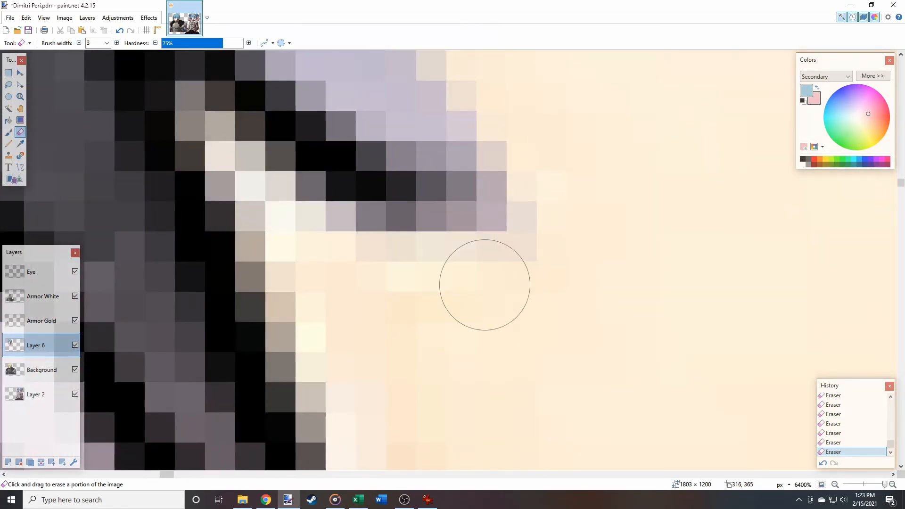
{"action": "left_click_drag", "start_coordinate": [435, 292], "coordinate": [490, 264]}
{"action": "scroll", "coordinate": [434, 330], "scroll_direction": "up", "scroll_amount": 2}
{"action": "scroll", "coordinate": [339, 302], "scroll_direction": "down", "scroll_amount": 4}
Erase the blue spill along the dark hair strand beside the nose with an eraser width of 10, and save the image
{"action": "key", "text": "bracketright"}
{"action": "key", "text": "bracketright"}
{"action": "key", "text": "bracketright"}
{"action": "key", "text": "bracketright"}
{"action": "key", "text": "bracketright"}
{"action": "key", "text": "bracketright"}
{"action": "key", "text": "bracketright"}
{"action": "scroll", "coordinate": [356, 191], "scroll_direction": "down", "scroll_amount": 8}
{"action": "scroll", "coordinate": [338, 203], "scroll_direction": "up", "scroll_amount": 5}
{"action": "scroll", "coordinate": [302, 236], "scroll_direction": "up", "scroll_amount": 3}
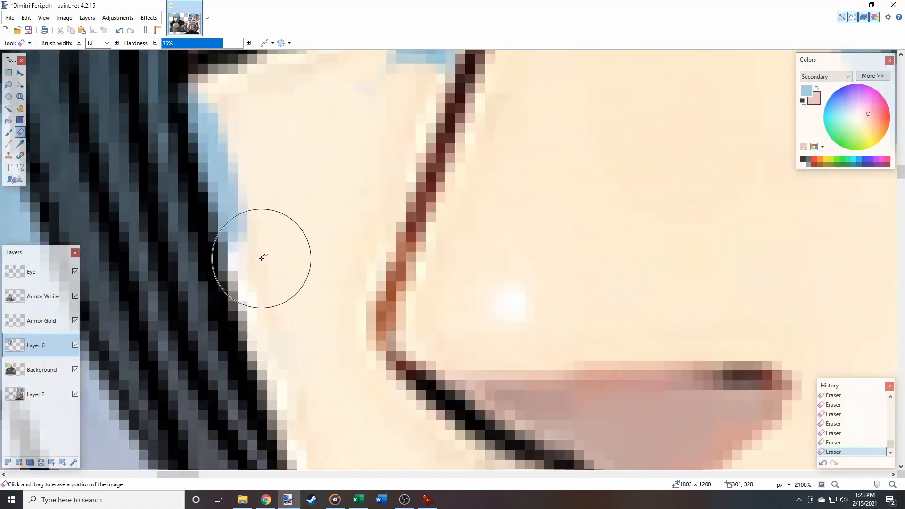
{"action": "scroll", "coordinate": [377, 302], "scroll_direction": "up", "scroll_amount": 4}
{"action": "scroll", "coordinate": [335, 143], "scroll_direction": "up", "scroll_amount": 2}
{"action": "key", "text": "ctrl+s"}
Reduce the eraser width to 3 and clear the blue from the narrow skin gaps between the hair strands over the forehead
{"action": "scroll", "coordinate": [310, 275], "scroll_direction": "down", "scroll_amount": 5}
{"action": "left_click", "coordinate": [78, 43]}
{"action": "scroll", "coordinate": [275, 234], "scroll_direction": "up", "scroll_amount": 5}
{"action": "key", "text": "bracketright"}
{"action": "scroll", "coordinate": [275, 235], "scroll_direction": "up", "scroll_amount": 6}
{"action": "left_click_drag", "start_coordinate": [273, 368], "coordinate": [270, 99]}
{"action": "scroll", "coordinate": [269, 281], "scroll_direction": "up", "scroll_amount": 5}
{"action": "left_click_drag", "start_coordinate": [306, 231], "coordinate": [313, 123]}
{"action": "scroll", "coordinate": [313, 182], "scroll_direction": "up", "scroll_amount": 3}
{"action": "left_click_drag", "start_coordinate": [326, 254], "coordinate": [327, 114]}
{"action": "scroll", "coordinate": [328, 114], "scroll_direction": "down", "scroll_amount": 8}
{"action": "scroll", "coordinate": [327, 253], "scroll_direction": "up", "scroll_amount": 7}
{"action": "scroll", "coordinate": [368, 261], "scroll_direction": "up", "scroll_amount": 3}
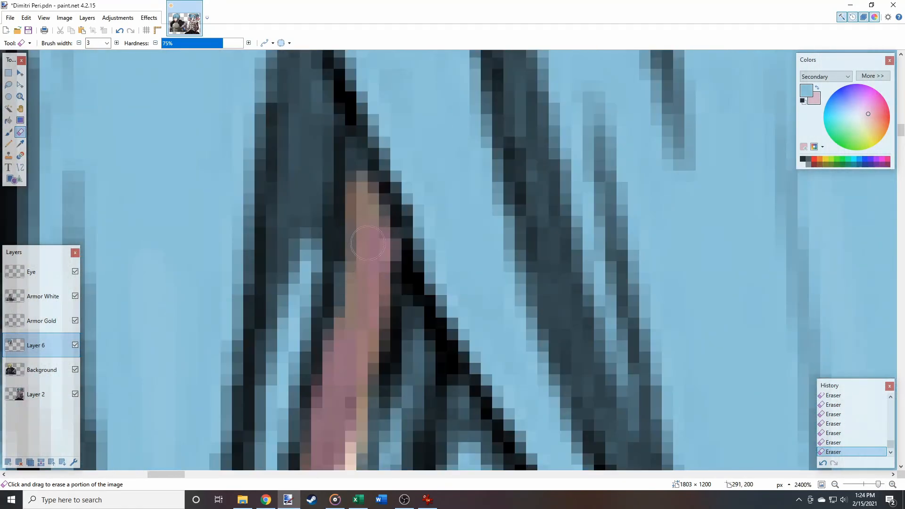
Enlarge the eraser to width 5 and clear the blue spill from the skin patch just above the black eyepatch
{"action": "scroll", "coordinate": [347, 325], "scroll_direction": "down", "scroll_amount": 5}
{"action": "scroll", "coordinate": [347, 324], "scroll_direction": "down", "scroll_amount": 5}
{"action": "left_click", "coordinate": [116, 43]}
{"action": "left_click", "coordinate": [117, 43]}
{"action": "left_click", "coordinate": [117, 43]}
{"action": "scroll", "coordinate": [439, 340], "scroll_direction": "up", "scroll_amount": 6}
{"action": "left_click_drag", "start_coordinate": [330, 292], "coordinate": [478, 321]}
{"action": "scroll", "coordinate": [477, 322], "scroll_direction": "down", "scroll_amount": 2}
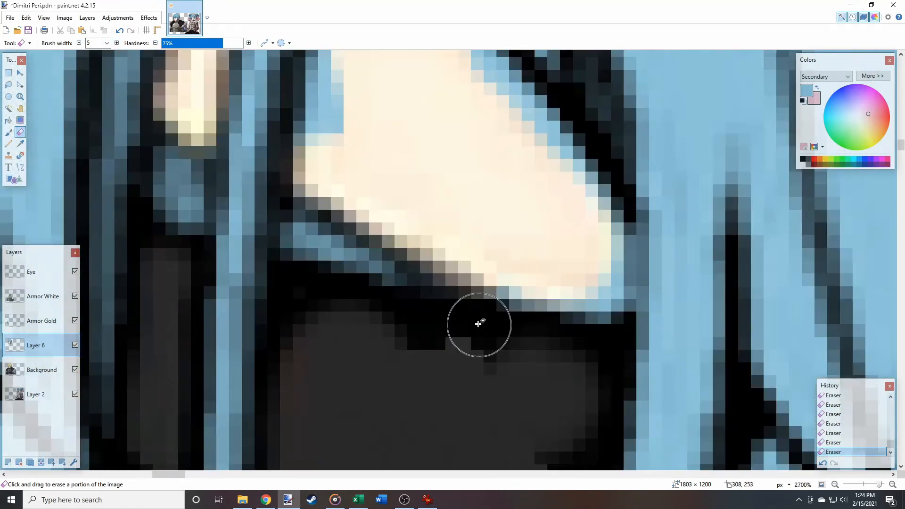
Trim the blue fringe at the tip and along the slanted edge of the skin patch above the eyepatch with an eraser width of 6
{"action": "scroll", "coordinate": [364, 91], "scroll_direction": "up", "scroll_amount": 5}
{"action": "left_click", "coordinate": [78, 43]}
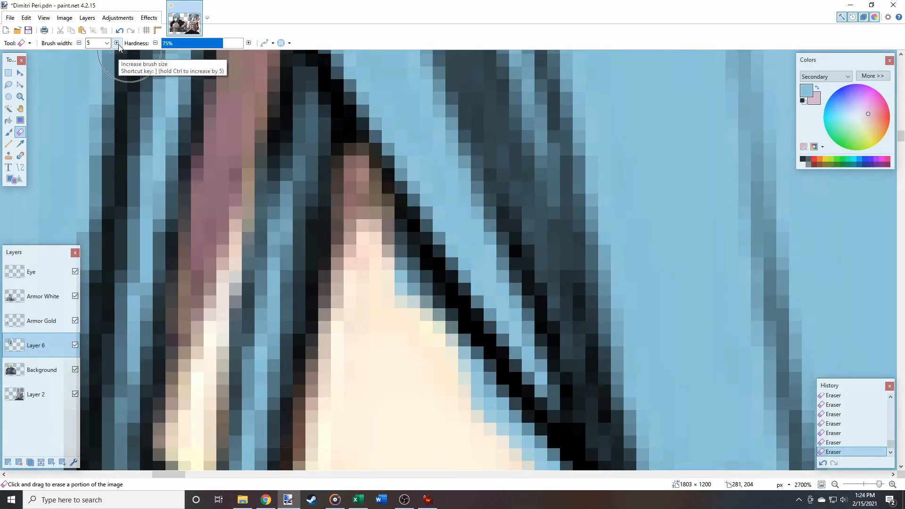
{"action": "left_click", "coordinate": [116, 44]}
{"action": "left_click", "coordinate": [117, 44]}
{"action": "scroll", "coordinate": [251, 230], "scroll_direction": "down", "scroll_amount": 2}
{"action": "scroll", "coordinate": [251, 230], "scroll_direction": "right", "scroll_amount": 3}
{"action": "left_click_drag", "start_coordinate": [251, 231], "coordinate": [368, 384]}
Erase the blue spill from the skin under the eyepatch and from the tip of the skin wedge beside it
{"action": "scroll", "coordinate": [392, 155], "scroll_direction": "down", "scroll_amount": 10}
{"action": "left_click_drag", "start_coordinate": [349, 255], "coordinate": [369, 197]}
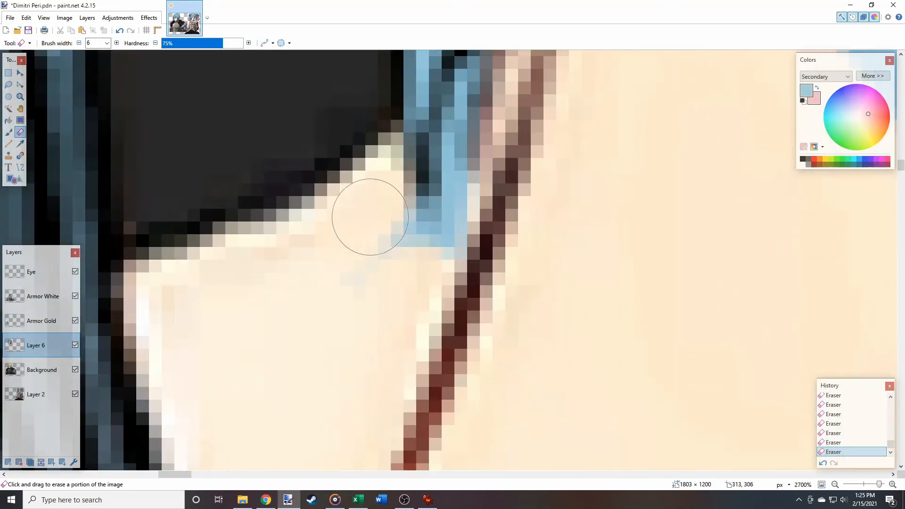
{"action": "scroll", "coordinate": [465, 239], "scroll_direction": "up", "scroll_amount": 5}
{"action": "scroll", "coordinate": [505, 212], "scroll_direction": "right", "scroll_amount": 2}
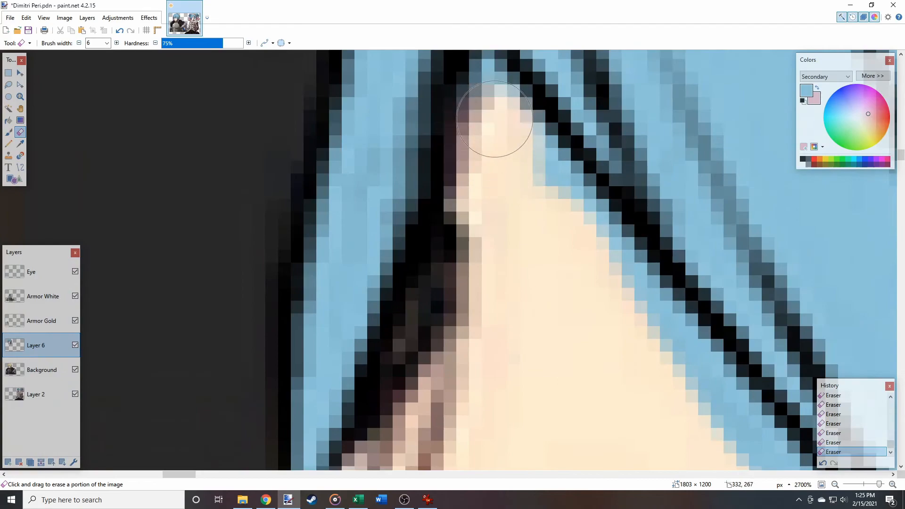
{"action": "left_click_drag", "start_coordinate": [494, 130], "coordinate": [592, 226]}
Enlarge the eraser to width 10 and clear the blue spill from the skin along the slanted hair edge over the nose
{"action": "scroll", "coordinate": [267, 157], "scroll_direction": "down", "scroll_amount": 9}
{"action": "scroll", "coordinate": [245, 141], "scroll_direction": "down", "scroll_amount": 3}
{"action": "left_click", "coordinate": [116, 43]}
{"action": "left_click", "coordinate": [116, 44]}
{"action": "left_click", "coordinate": [116, 43]}
{"action": "left_click", "coordinate": [117, 43]}
{"action": "scroll", "coordinate": [379, 206], "scroll_direction": "up", "scroll_amount": 8}
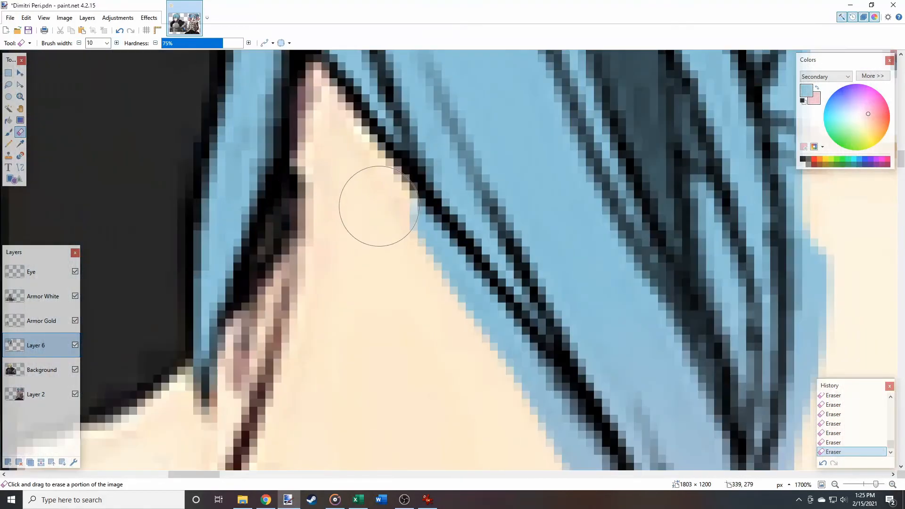
{"action": "left_click_drag", "start_coordinate": [487, 349], "coordinate": [539, 407]}
{"action": "mouse_move", "coordinate": [532, 406]}
{"action": "left_mouse_down"}
{"action": "mouse_move", "coordinate": [317, 186]}
{"action": "mouse_move", "coordinate": [427, 418]}
{"action": "left_mouse_up"}
{"action": "left_click_drag", "start_coordinate": [427, 418], "coordinate": [425, 214]}
Reduce the eraser width and trim the blue fringe around the fine edges of the central hair strand
{"action": "left_click", "coordinate": [79, 43]}
{"action": "scroll", "coordinate": [463, 207], "scroll_direction": "up", "scroll_amount": 7}
{"action": "mouse_move", "coordinate": [523, 194]}
{"action": "left_mouse_down"}
{"action": "mouse_move", "coordinate": [503, 236]}
{"action": "mouse_move", "coordinate": [585, 401]}
{"action": "mouse_move", "coordinate": [388, 140]}
{"action": "left_mouse_up"}
{"action": "left_click", "coordinate": [116, 44]}
{"action": "left_click_drag", "start_coordinate": [525, 89], "coordinate": [439, 302]}
Set the eraser width to 10 and erase the blue and lavender spill from the skin beside the central strand's pointed tip
{"action": "scroll", "coordinate": [424, 307], "scroll_direction": "down", "scroll_amount": 10}
{"action": "left_click", "coordinate": [116, 43]}
{"action": "scroll", "coordinate": [481, 171], "scroll_direction": "up", "scroll_amount": 5}
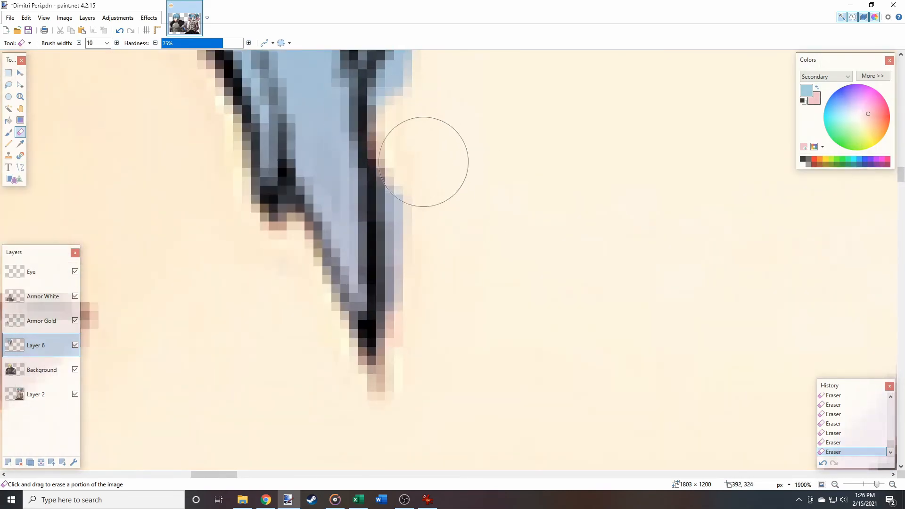
{"action": "left_click_drag", "start_coordinate": [423, 151], "coordinate": [422, 349]}
{"action": "left_click_drag", "start_coordinate": [441, 198], "coordinate": [444, 422]}
{"action": "scroll", "coordinate": [448, 217], "scroll_direction": "up", "scroll_amount": 8}
{"action": "left_click_drag", "start_coordinate": [492, 235], "coordinate": [756, 166]}
Compare Layer 6 against the original hair, and erase the blue from the skin sliver between the strands with an eraser width of 3
{"action": "left_click", "coordinate": [78, 44]}
{"action": "left_click", "coordinate": [75, 345]}
{"action": "left_click", "coordinate": [75, 345]}
{"action": "scroll", "coordinate": [347, 281], "scroll_direction": "up", "scroll_amount": 6}
{"action": "mouse_move", "coordinate": [357, 304]}
{"action": "left_mouse_down"}
{"action": "mouse_move", "coordinate": [356, 347]}
{"action": "mouse_move", "coordinate": [420, 241]}
{"action": "left_mouse_up"}
{"action": "scroll", "coordinate": [377, 314], "scroll_direction": "up", "scroll_amount": 1}
{"action": "scroll", "coordinate": [388, 317], "scroll_direction": "down", "scroll_amount": 3}
{"action": "scroll", "coordinate": [382, 319], "scroll_direction": "up", "scroll_amount": 3}
{"action": "scroll", "coordinate": [364, 293], "scroll_direction": "up", "scroll_amount": 1}
{"action": "scroll", "coordinate": [365, 295], "scroll_direction": "up", "scroll_amount": 1}
{"action": "left_click", "coordinate": [391, 383]}
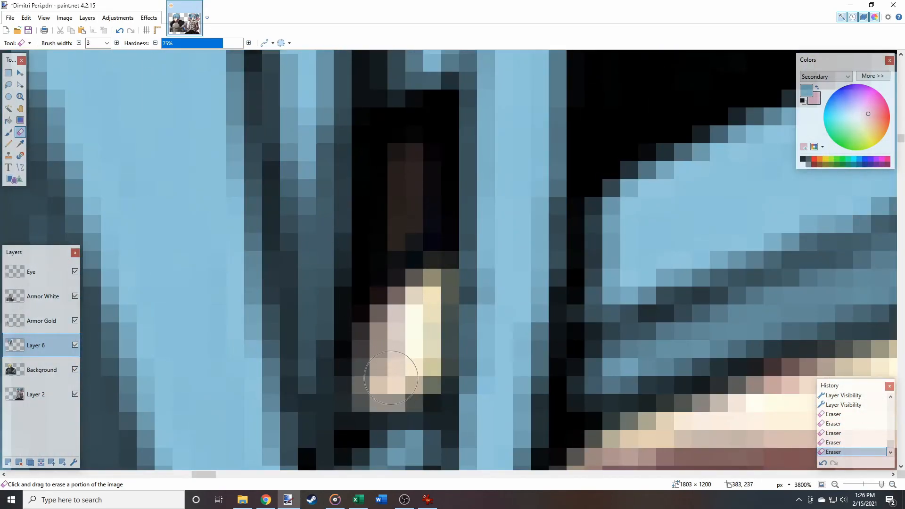
{"action": "left_click_drag", "start_coordinate": [405, 163], "coordinate": [405, 110]}
{"action": "scroll", "coordinate": [415, 283], "scroll_direction": "up", "scroll_amount": 3}
{"action": "left_click_drag", "start_coordinate": [427, 241], "coordinate": [426, 104]}
Reduce the eraser width to 2 and trim the blue from the sliver's fine tip and the narrow triangular gap above the strap
{"action": "scroll", "coordinate": [410, 323], "scroll_direction": "down", "scroll_amount": 6}
{"action": "left_click", "coordinate": [79, 44]}
{"action": "scroll", "coordinate": [421, 189], "scroll_direction": "up", "scroll_amount": 8}
{"action": "left_click_drag", "start_coordinate": [395, 373], "coordinate": [395, 431]}
{"action": "scroll", "coordinate": [409, 344], "scroll_direction": "down", "scroll_amount": 12}
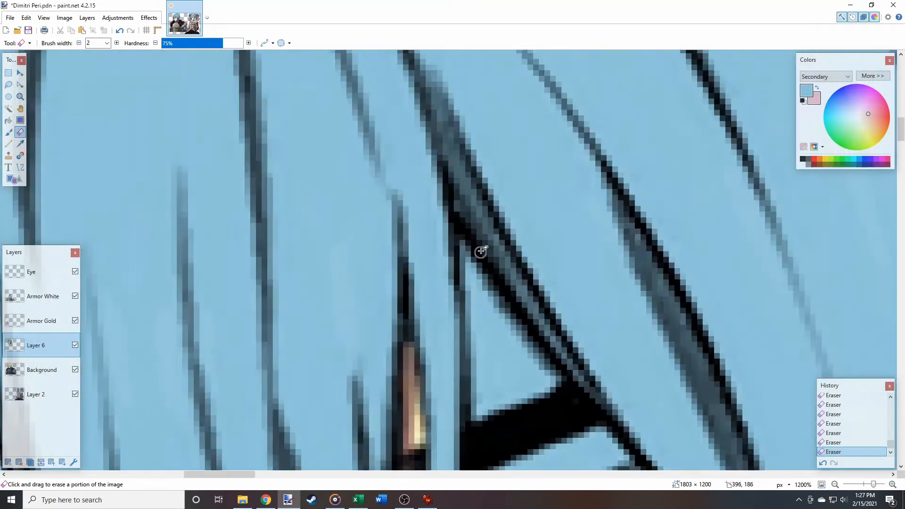
{"action": "scroll", "coordinate": [480, 253], "scroll_direction": "up", "scroll_amount": 10}
{"action": "left_click_drag", "start_coordinate": [217, 128], "coordinate": [240, 233]}
{"action": "scroll", "coordinate": [358, 251], "scroll_direction": "down", "scroll_amount": 3}
{"action": "left_click_drag", "start_coordinate": [245, 165], "coordinate": [302, 292]}
Enlarge the eraser and clear the blue from the forehead skin above and below the black eyepatch strap
{"action": "left_click", "coordinate": [117, 44]}
{"action": "left_click", "coordinate": [116, 43]}
{"action": "scroll", "coordinate": [330, 142], "scroll_direction": "down", "scroll_amount": 4}
{"action": "mouse_move", "coordinate": [310, 129]}
{"action": "left_mouse_down"}
{"action": "mouse_move", "coordinate": [413, 274]}
{"action": "mouse_move", "coordinate": [398, 372]}
{"action": "left_mouse_up"}
{"action": "scroll", "coordinate": [424, 302], "scroll_direction": "down", "scroll_amount": 4}
{"action": "left_click_drag", "start_coordinate": [328, 182], "coordinate": [236, 302]}
{"action": "scroll", "coordinate": [264, 264], "scroll_direction": "down", "scroll_amount": 3}
{"action": "mouse_move", "coordinate": [257, 222]}
{"action": "left_mouse_down"}
{"action": "mouse_move", "coordinate": [568, 234]}
{"action": "mouse_move", "coordinate": [509, 198]}
{"action": "left_mouse_up"}
Clean the blue from the skin edges around the eyebrow above the visible eye with an eraser width of 3
{"action": "left_click", "coordinate": [78, 43]}
{"action": "left_click", "coordinate": [117, 44]}
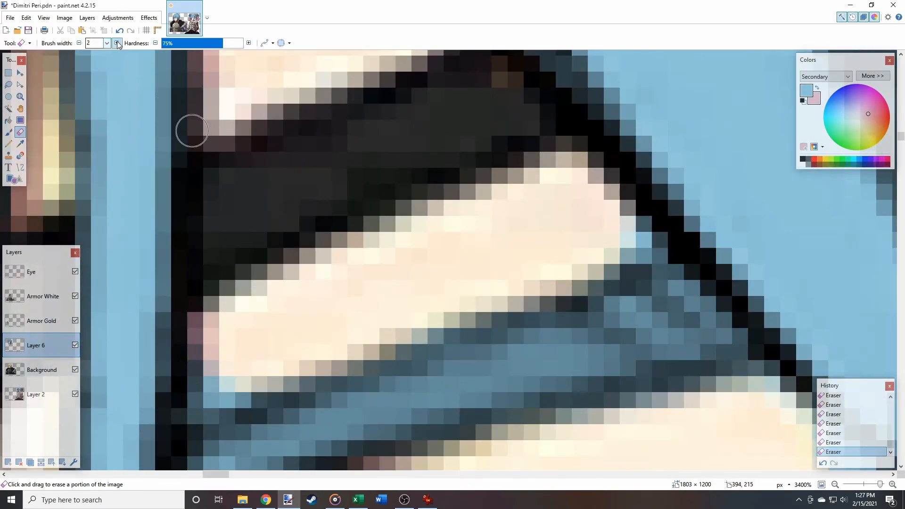
{"action": "left_click", "coordinate": [116, 43]}
{"action": "scroll", "coordinate": [226, 377], "scroll_direction": "up", "scroll_amount": 3}
{"action": "left_click_drag", "start_coordinate": [302, 255], "coordinate": [323, 237]}
{"action": "scroll", "coordinate": [323, 237], "scroll_direction": "down", "scroll_amount": 3}
{"action": "left_click_drag", "start_coordinate": [148, 189], "coordinate": [340, 133]}
{"action": "scroll", "coordinate": [415, 132], "scroll_direction": "down", "scroll_amount": 3}
{"action": "scroll", "coordinate": [424, 189], "scroll_direction": "up", "scroll_amount": 3}
{"action": "left_click_drag", "start_coordinate": [261, 295], "coordinate": [485, 212]}
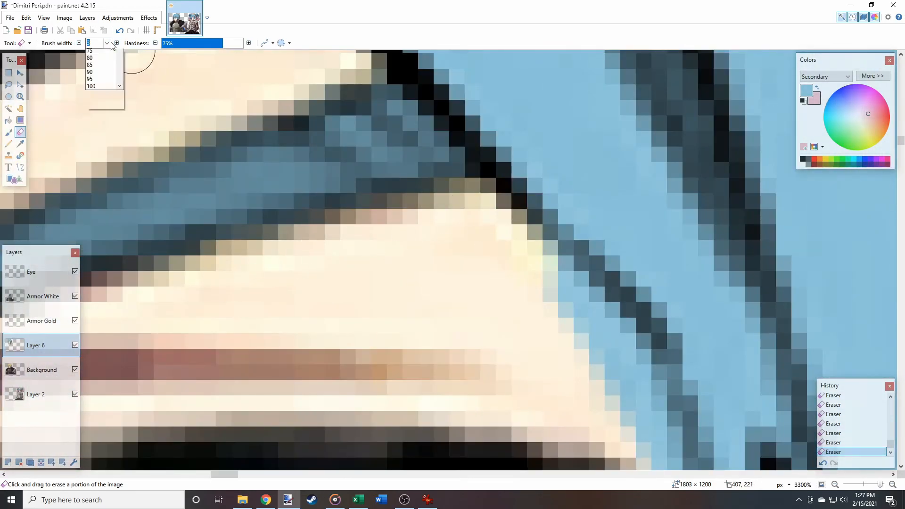
Erase the blue spill around the visible eye with an eraser width of 10, and compare Layer 6 against the original hair
{"action": "left_click", "coordinate": [117, 43]}
{"action": "scroll", "coordinate": [253, 231], "scroll_direction": "down", "scroll_amount": 3}
{"action": "scroll", "coordinate": [330, 283], "scroll_direction": "down", "scroll_amount": 4}
{"action": "scroll", "coordinate": [347, 299], "scroll_direction": "down", "scroll_amount": 3}
{"action": "left_click_drag", "start_coordinate": [499, 401], "coordinate": [330, 347]}
{"action": "scroll", "coordinate": [326, 344], "scroll_direction": "down", "scroll_amount": 6}
{"action": "left_click", "coordinate": [75, 346]}
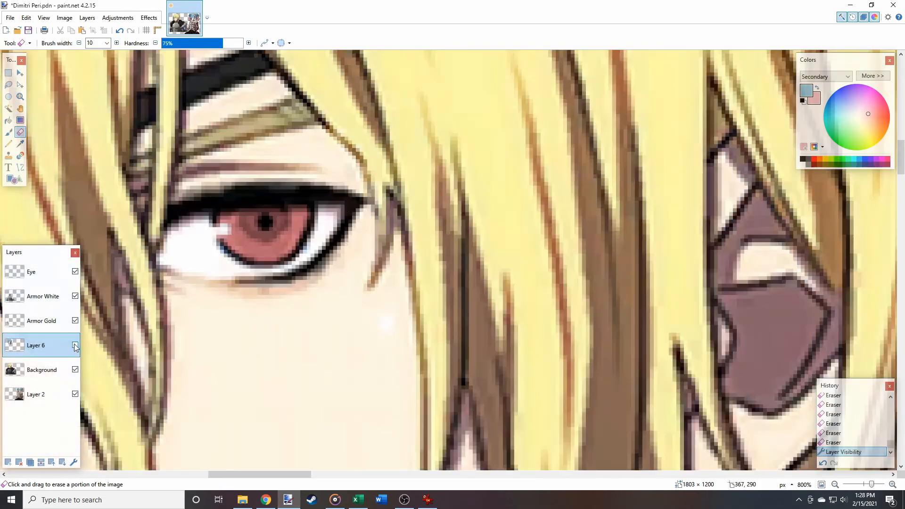
{"action": "left_click", "coordinate": [75, 346]}
Trim the blue fringe along the fine strands beside the eye's outer corner with a smaller eraser, redoing one stroke
{"action": "scroll", "coordinate": [394, 316], "scroll_direction": "up", "scroll_amount": 3}
{"action": "left_click_drag", "start_coordinate": [394, 307], "coordinate": [373, 377]}
{"action": "left_click", "coordinate": [79, 44]}
{"action": "scroll", "coordinate": [409, 126], "scroll_direction": "up", "scroll_amount": 2}
{"action": "scroll", "coordinate": [405, 130], "scroll_direction": "up", "scroll_amount": 4}
{"action": "left_click", "coordinate": [116, 44]}
{"action": "mouse_move", "coordinate": [396, 156]}
{"action": "left_mouse_down"}
{"action": "mouse_move", "coordinate": [323, 332]}
{"action": "mouse_move", "coordinate": [424, 151]}
{"action": "left_mouse_up"}
{"action": "key", "text": "ctrl+z"}
{"action": "mouse_move", "coordinate": [388, 182]}
{"action": "left_mouse_down"}
{"action": "mouse_move", "coordinate": [325, 321]}
{"action": "mouse_move", "coordinate": [412, 332]}
{"action": "left_mouse_up"}
Set the eraser width to 10 and erase the blue and lavender spill from the cheek along the hair edge below the eye
{"action": "left_click", "coordinate": [117, 44]}
{"action": "scroll", "coordinate": [377, 236], "scroll_direction": "down", "scroll_amount": 3}
{"action": "scroll", "coordinate": [269, 192], "scroll_direction": "down", "scroll_amount": 3}
{"action": "left_click", "coordinate": [117, 43]}
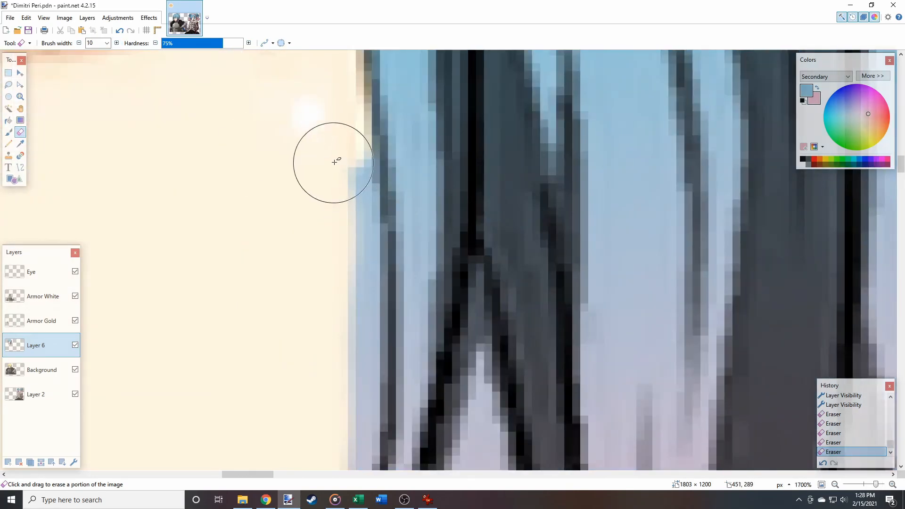
{"action": "scroll", "coordinate": [336, 160], "scroll_direction": "down", "scroll_amount": 6}
{"action": "scroll", "coordinate": [290, 256], "scroll_direction": "up", "scroll_amount": 3}
{"action": "mouse_move", "coordinate": [330, 396]}
{"action": "left_mouse_down"}
{"action": "mouse_move", "coordinate": [419, 264]}
{"action": "mouse_move", "coordinate": [465, 169]}
{"action": "left_mouse_up"}
Reduce the eraser width to 3 and trim the lavender spill around the pointed skin gap between the cheek strands
{"action": "scroll", "coordinate": [451, 291], "scroll_direction": "down", "scroll_amount": 5}
{"action": "left_click", "coordinate": [79, 44]}
{"action": "scroll", "coordinate": [399, 143], "scroll_direction": "up", "scroll_amount": 7}
{"action": "scroll", "coordinate": [400, 143], "scroll_direction": "down", "scroll_amount": 3}
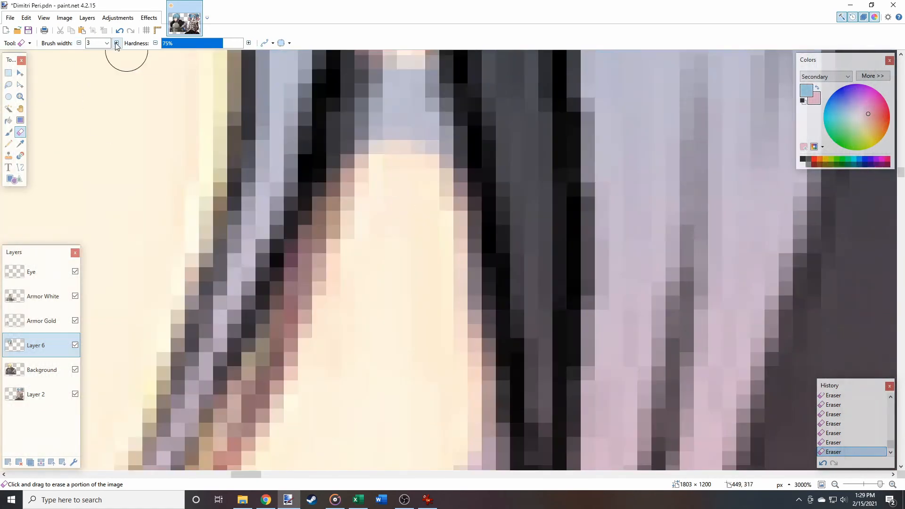
{"action": "left_click", "coordinate": [117, 43]}
{"action": "scroll", "coordinate": [410, 94], "scroll_direction": "up", "scroll_amount": 1}
{"action": "left_click_drag", "start_coordinate": [409, 94], "coordinate": [416, 222]}
Enlarge the eraser to width 10 and clear the remaining spill from the skin gap and along the jaw edge
{"action": "scroll", "coordinate": [416, 223], "scroll_direction": "down", "scroll_amount": 5}
{"action": "left_click", "coordinate": [117, 44]}
{"action": "left_click_drag", "start_coordinate": [428, 111], "coordinate": [454, 293]}
{"action": "scroll", "coordinate": [454, 293], "scroll_direction": "down", "scroll_amount": 3}
{"action": "scroll", "coordinate": [456, 330], "scroll_direction": "down", "scroll_amount": 1}
{"action": "scroll", "coordinate": [424, 228], "scroll_direction": "down", "scroll_amount": 9}
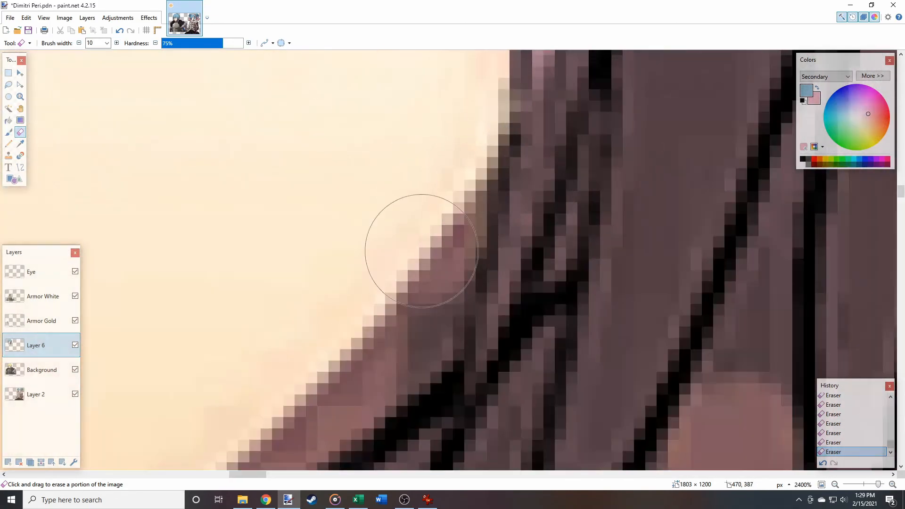
{"action": "scroll", "coordinate": [377, 320], "scroll_direction": "down", "scroll_amount": 6}
Reduce the eraser width to 2 and trim the spill from the thin gaps between the dark strands beside the jaw
{"action": "left_click", "coordinate": [78, 44]}
{"action": "scroll", "coordinate": [353, 228], "scroll_direction": "up", "scroll_amount": 6}
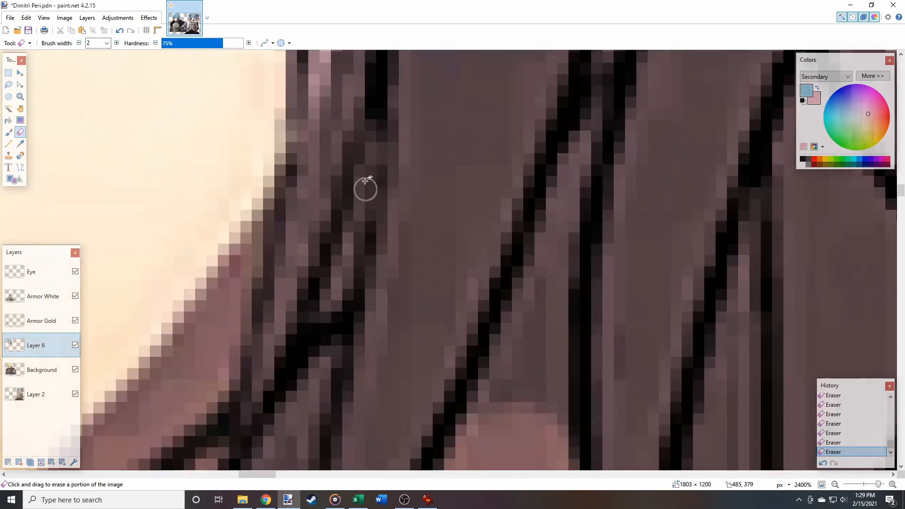
{"action": "left_click_drag", "start_coordinate": [354, 228], "coordinate": [333, 302]}
{"action": "scroll", "coordinate": [328, 283], "scroll_direction": "down", "scroll_amount": 3}
{"action": "scroll", "coordinate": [327, 156], "scroll_direction": "down", "scroll_amount": 2}
Enlarge the eraser to width 5 and erase the lavender spill from the thin skin gaps between the strands beneath the jaw edge
{"action": "left_click", "coordinate": [116, 44]}
{"action": "left_click_drag", "start_coordinate": [321, 89], "coordinate": [244, 267]}
{"action": "scroll", "coordinate": [253, 210], "scroll_direction": "down", "scroll_amount": 2}
{"action": "left_click_drag", "start_coordinate": [231, 203], "coordinate": [188, 329]}
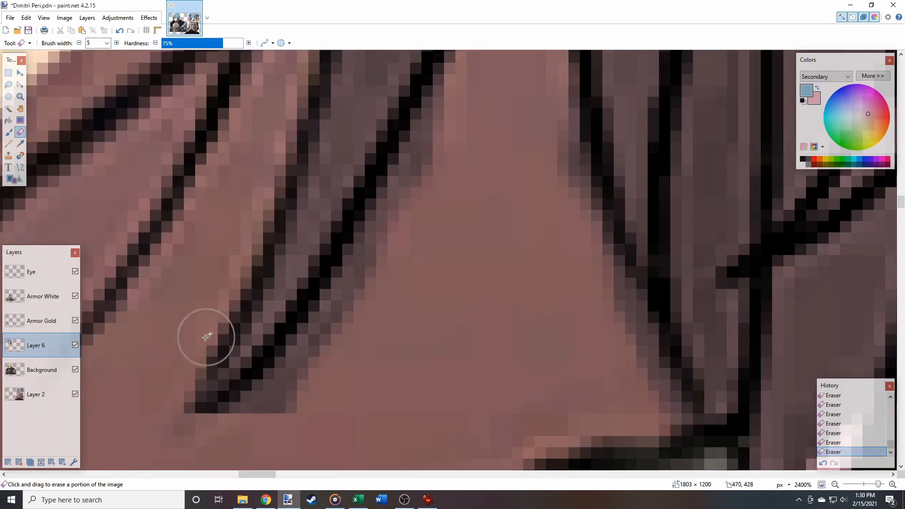
Enlarge the eraser to width 10 and clear the spill from the neck skin around the pointed strand tips
{"action": "scroll", "coordinate": [283, 330], "scroll_direction": "down", "scroll_amount": 1}
{"action": "scroll", "coordinate": [330, 349], "scroll_direction": "left", "scroll_amount": 3}
{"action": "left_click_drag", "start_coordinate": [413, 376], "coordinate": [416, 373]}
{"action": "left_click_drag", "start_coordinate": [474, 339], "coordinate": [606, 181]}
{"action": "scroll", "coordinate": [584, 165], "scroll_direction": "up", "scroll_amount": 3}
{"action": "scroll", "coordinate": [424, 207], "scroll_direction": "right", "scroll_amount": 5}
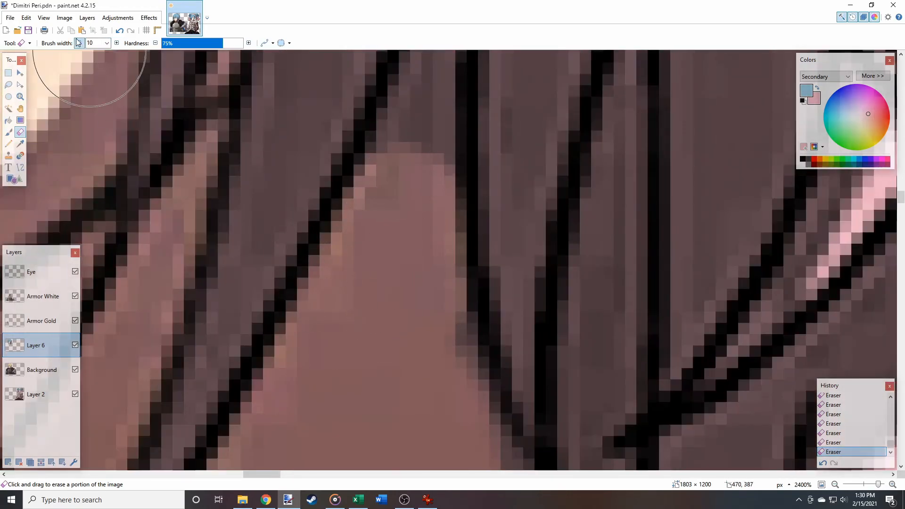
Alternate the eraser between widths 5 and 10 and clear the narrow top of the triangular neck gap between the strands
{"action": "left_click", "coordinate": [79, 43]}
{"action": "scroll", "coordinate": [453, 226], "scroll_direction": "up", "scroll_amount": 5}
{"action": "left_click_drag", "start_coordinate": [489, 208], "coordinate": [438, 358]}
{"action": "scroll", "coordinate": [443, 283], "scroll_direction": "down", "scroll_amount": 4}
{"action": "left_click", "coordinate": [117, 43]}
{"action": "left_click_drag", "start_coordinate": [446, 227], "coordinate": [465, 264]}
{"action": "left_click", "coordinate": [79, 43]}
{"action": "scroll", "coordinate": [461, 255], "scroll_direction": "down", "scroll_amount": 1}
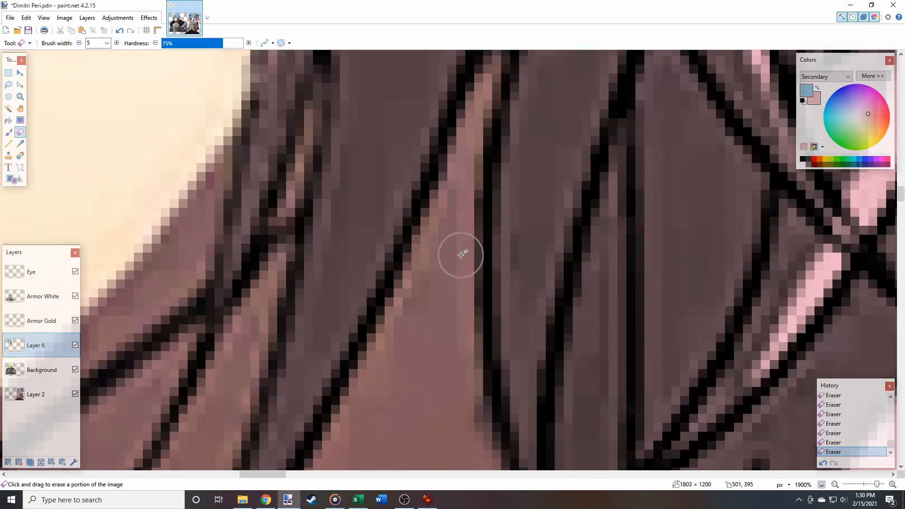
Enlarge the eraser to width 10 and erase the black spill between the pink strand tips beside the collar
{"action": "scroll", "coordinate": [461, 256], "scroll_direction": "down", "scroll_amount": 4}
{"action": "left_click", "coordinate": [117, 43]}
{"action": "scroll", "coordinate": [337, 327], "scroll_direction": "up", "scroll_amount": 4}
{"action": "scroll", "coordinate": [338, 327], "scroll_direction": "down", "scroll_amount": 10}
{"action": "scroll", "coordinate": [380, 266], "scroll_direction": "down", "scroll_amount": 3}
{"action": "scroll", "coordinate": [438, 322], "scroll_direction": "up", "scroll_amount": 2}
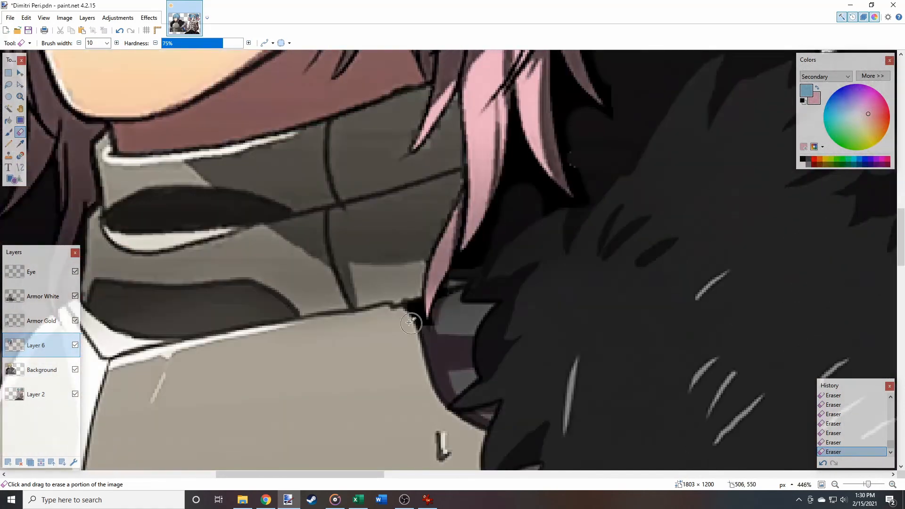
{"action": "scroll", "coordinate": [441, 316], "scroll_direction": "up", "scroll_amount": 2}
{"action": "scroll", "coordinate": [472, 274], "scroll_direction": "up", "scroll_amount": 3}
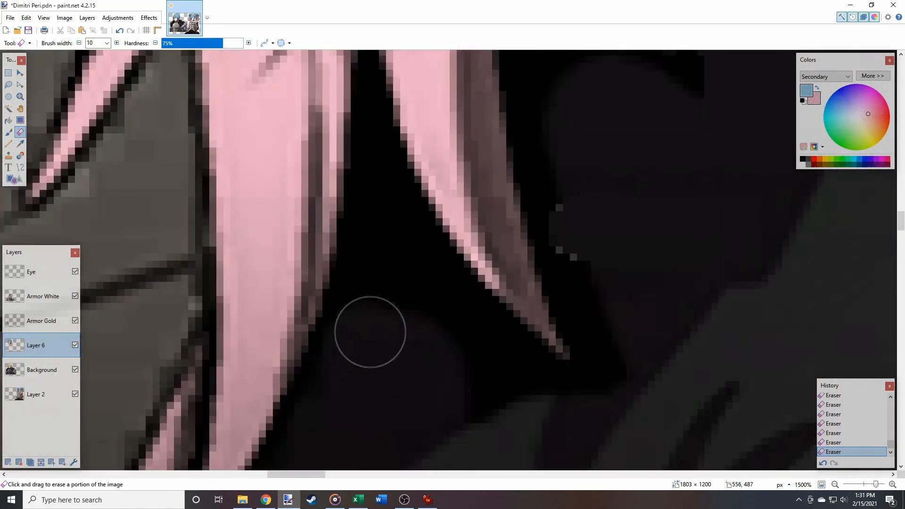
{"action": "scroll", "coordinate": [366, 352], "scroll_direction": "up", "scroll_amount": 1}
{"action": "scroll", "coordinate": [313, 216], "scroll_direction": "down", "scroll_amount": 3}
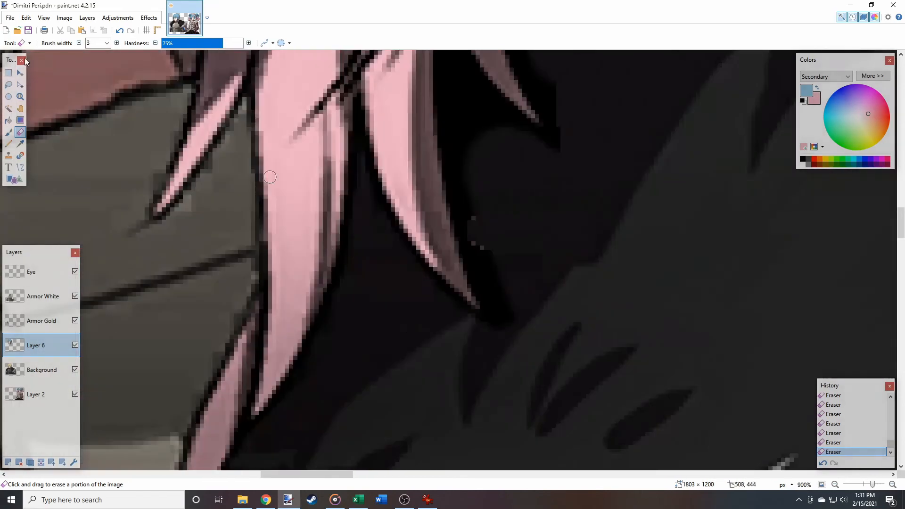
Use the eraser at widths 3 and 10 to clear the spill in the gaps between the pink strands near the fur
{"action": "scroll", "coordinate": [474, 368], "scroll_direction": "up", "scroll_amount": 3}
{"action": "scroll", "coordinate": [430, 123], "scroll_direction": "down", "scroll_amount": 3}
{"action": "scroll", "coordinate": [472, 132], "scroll_direction": "up", "scroll_amount": 3}
{"action": "left_click_drag", "start_coordinate": [298, 175], "coordinate": [322, 130]}
{"action": "scroll", "coordinate": [424, 189], "scroll_direction": "up", "scroll_amount": 3}
{"action": "left_click_drag", "start_coordinate": [298, 336], "coordinate": [281, 300]}
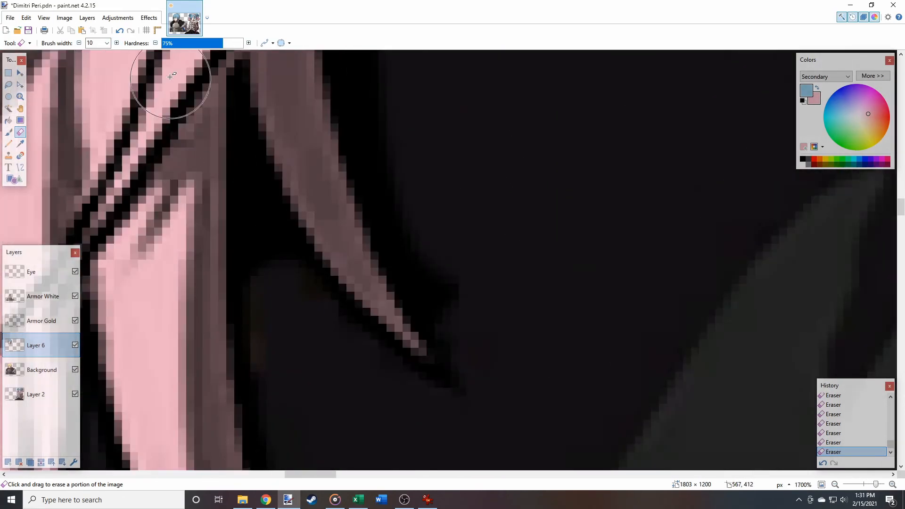
Reduce the eraser width for the inner edge of the outer dark strand, and enlarge it to erase the spill beyond its tip
{"action": "left_click", "coordinate": [79, 43]}
{"action": "scroll", "coordinate": [213, 158], "scroll_direction": "up", "scroll_amount": 2}
{"action": "left_click_drag", "start_coordinate": [262, 160], "coordinate": [304, 280]}
{"action": "scroll", "coordinate": [391, 306], "scroll_direction": "down", "scroll_amount": 5}
{"action": "left_click", "coordinate": [117, 43]}
{"action": "scroll", "coordinate": [373, 231], "scroll_direction": "up", "scroll_amount": 2}
{"action": "mouse_move", "coordinate": [430, 311]}
{"action": "left_mouse_down"}
{"action": "mouse_move", "coordinate": [417, 168]}
{"action": "mouse_move", "coordinate": [493, 296]}
{"action": "left_mouse_up"}
Erase the spill along the outer edge of the back hair, undoing one stroke and redoing it
{"action": "scroll", "coordinate": [420, 175], "scroll_direction": "down", "scroll_amount": 5}
{"action": "scroll", "coordinate": [424, 163], "scroll_direction": "up", "scroll_amount": 6}
{"action": "scroll", "coordinate": [493, 283], "scroll_direction": "down", "scroll_amount": 3}
{"action": "mouse_move", "coordinate": [495, 222]}
{"action": "left_mouse_down"}
{"action": "mouse_move", "coordinate": [439, 330]}
{"action": "mouse_move", "coordinate": [395, 354]}
{"action": "left_mouse_up"}
{"action": "key", "text": "ctrl+z"}
{"action": "mouse_move", "coordinate": [495, 269]}
{"action": "left_mouse_down"}
{"action": "mouse_move", "coordinate": [489, 275]}
{"action": "mouse_move", "coordinate": [384, 213]}
{"action": "mouse_move", "coordinate": [370, 128]}
{"action": "left_mouse_up"}
Erase the remaining small patches of spill along the outer hair edge with short strokes
{"action": "scroll", "coordinate": [363, 188], "scroll_direction": "up", "scroll_amount": 4}
{"action": "scroll", "coordinate": [377, 81], "scroll_direction": "down", "scroll_amount": 4}
{"action": "scroll", "coordinate": [425, 165], "scroll_direction": "up", "scroll_amount": 3}
{"action": "left_click_drag", "start_coordinate": [427, 158], "coordinate": [423, 186]}
{"action": "scroll", "coordinate": [423, 186], "scroll_direction": "down", "scroll_amount": 4}
{"action": "scroll", "coordinate": [382, 142], "scroll_direction": "up", "scroll_amount": 6}
{"action": "left_click_drag", "start_coordinate": [381, 107], "coordinate": [414, 265]}
Enlarge the eraser for a final pass along the outer hair edge and return its width to 3
{"action": "key", "text": "bracketright"}
{"action": "key", "text": "bracketright"}
{"action": "scroll", "coordinate": [414, 158], "scroll_direction": "down", "scroll_amount": 1}
{"action": "mouse_move", "coordinate": [419, 151]}
{"action": "left_mouse_down"}
{"action": "mouse_move", "coordinate": [530, 313]}
{"action": "mouse_move", "coordinate": [435, 292]}
{"action": "mouse_move", "coordinate": [500, 325]}
{"action": "left_mouse_up"}
{"action": "left_click", "coordinate": [79, 43]}
{"action": "left_click", "coordinate": [78, 43]}
{"action": "scroll", "coordinate": [662, 218], "scroll_direction": "down", "scroll_amount": 6}
{"action": "scroll", "coordinate": [662, 218], "scroll_direction": "down", "scroll_amount": 5}
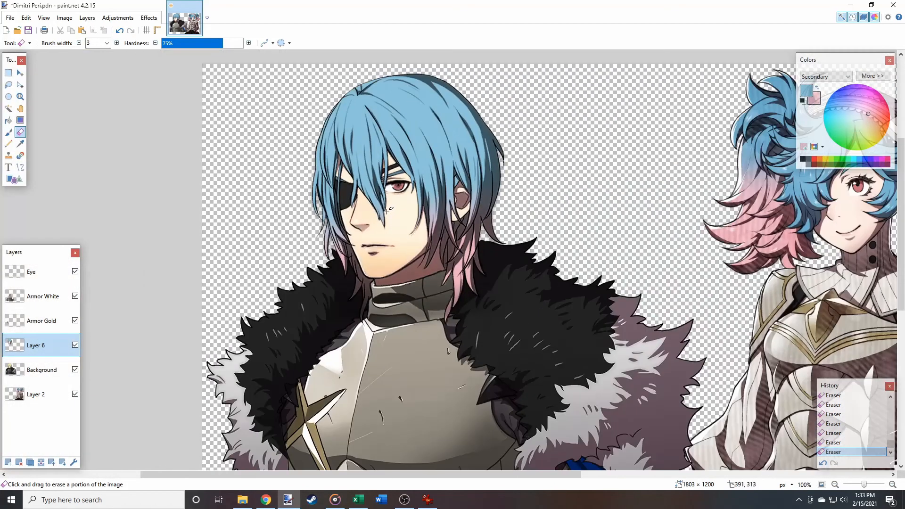
Rename Layer 6 as Hair
{"action": "scroll", "coordinate": [356, 244], "scroll_direction": "down", "scroll_amount": 1}
{"action": "left_click", "coordinate": [75, 466]}
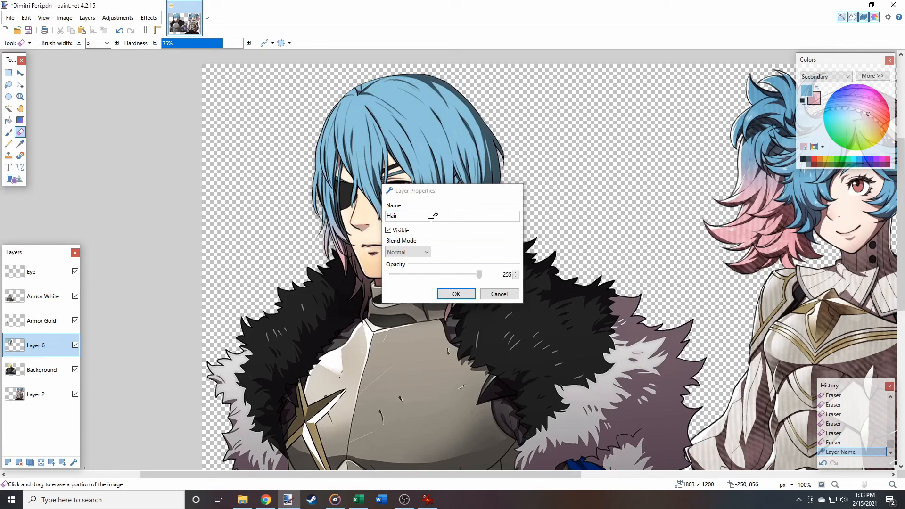
{"action": "key", "text": "Return"}
Examine the recolored hair, face and armor for leftover spill and compare them with the other character
{"action": "scroll", "coordinate": [313, 246], "scroll_direction": "down", "scroll_amount": 3}
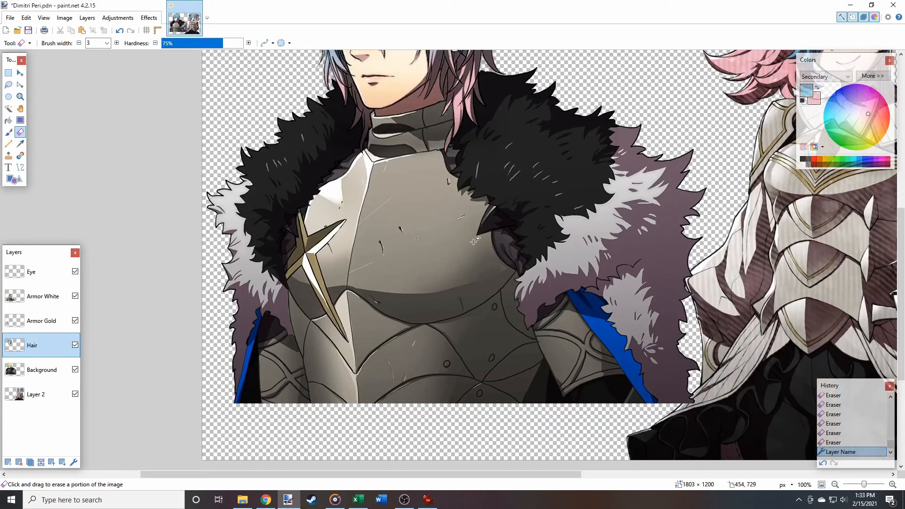
{"action": "scroll", "coordinate": [476, 263], "scroll_direction": "up", "scroll_amount": 1}
{"action": "scroll", "coordinate": [420, 262], "scroll_direction": "up", "scroll_amount": 2}
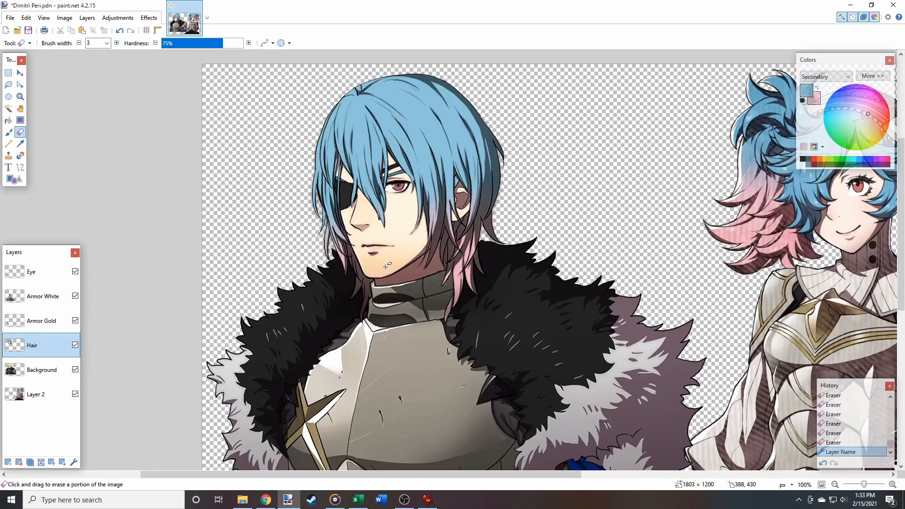
{"action": "scroll", "coordinate": [385, 267], "scroll_direction": "down", "scroll_amount": 2}
{"action": "scroll", "coordinate": [348, 251], "scroll_direction": "up", "scroll_amount": 1}
{"action": "scroll", "coordinate": [347, 251], "scroll_direction": "up", "scroll_amount": 1}
{"action": "scroll", "coordinate": [377, 229], "scroll_direction": "up", "scroll_amount": 5}
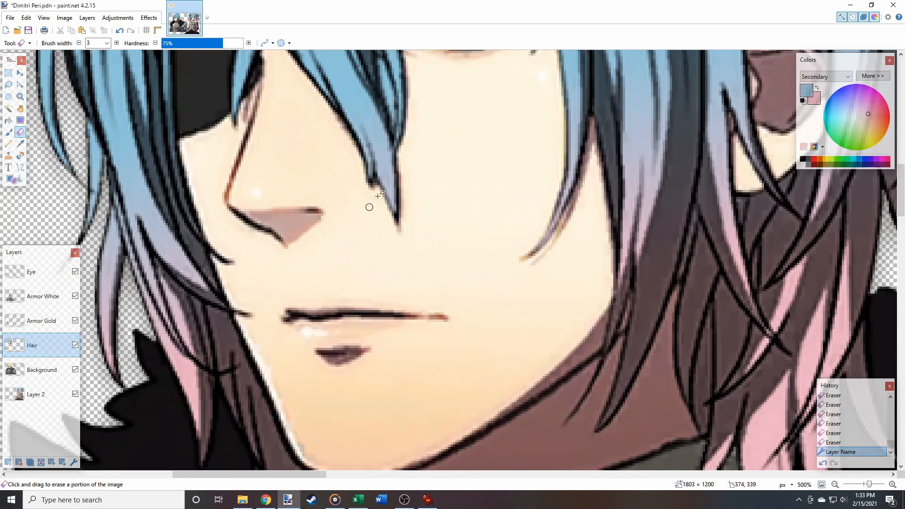
{"action": "scroll", "coordinate": [362, 235], "scroll_direction": "down", "scroll_amount": 7}
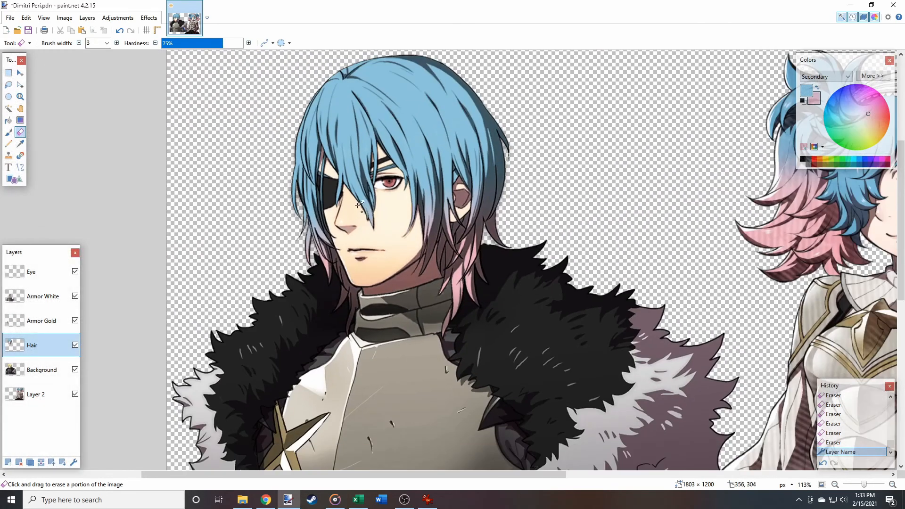
{"action": "scroll", "coordinate": [375, 178], "scroll_direction": "up", "scroll_amount": 4}
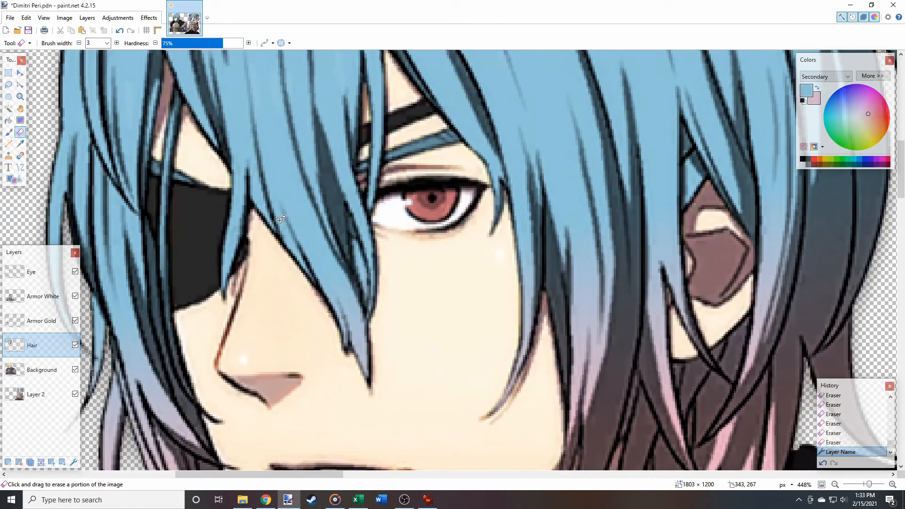
{"action": "scroll", "coordinate": [281, 220], "scroll_direction": "down", "scroll_amount": 5}
{"action": "scroll", "coordinate": [278, 209], "scroll_direction": "up", "scroll_amount": 1}
{"action": "scroll", "coordinate": [231, 246], "scroll_direction": "down", "scroll_amount": 2}
{"action": "scroll", "coordinate": [220, 245], "scroll_direction": "right", "scroll_amount": 4}
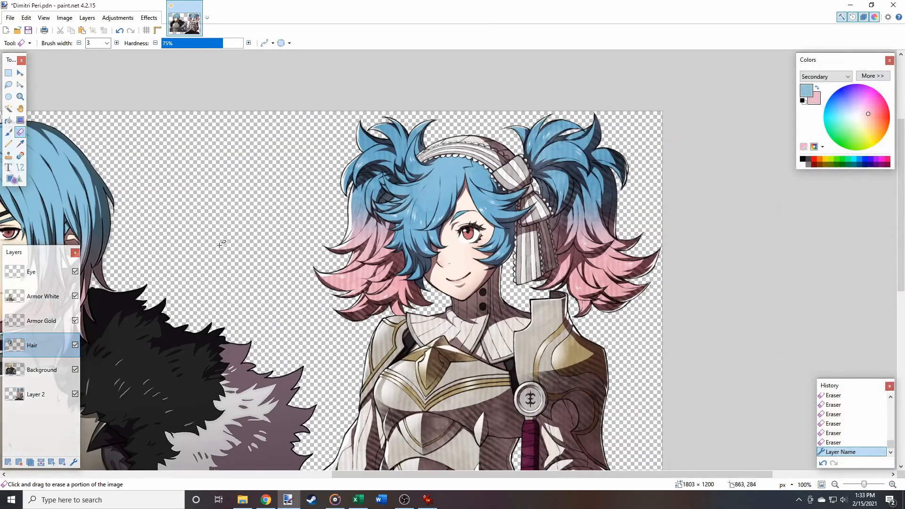
Sample the light grey of the other character's striped headband bow on Layer 2 as the primary color
{"action": "left_click", "coordinate": [35, 395]}
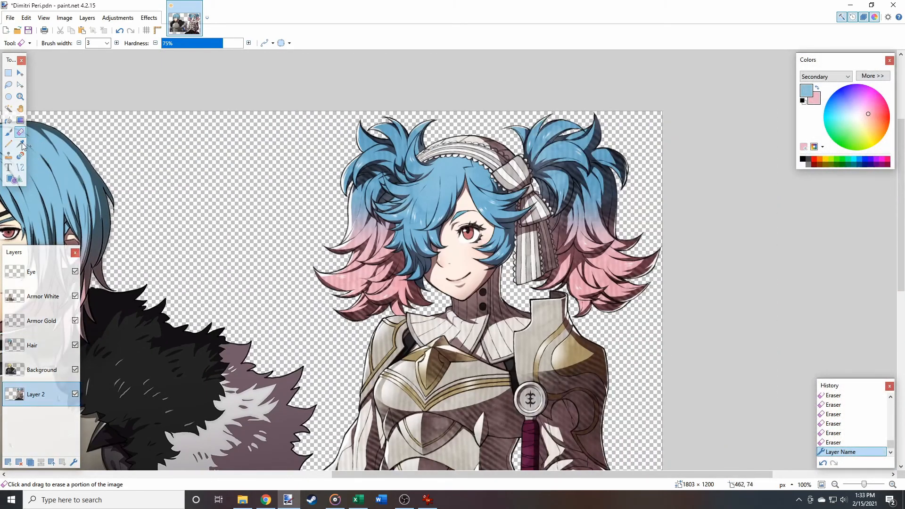
{"action": "left_click", "coordinate": [20, 144]}
{"action": "scroll", "coordinate": [103, 241], "scroll_direction": "left", "scroll_amount": 4}
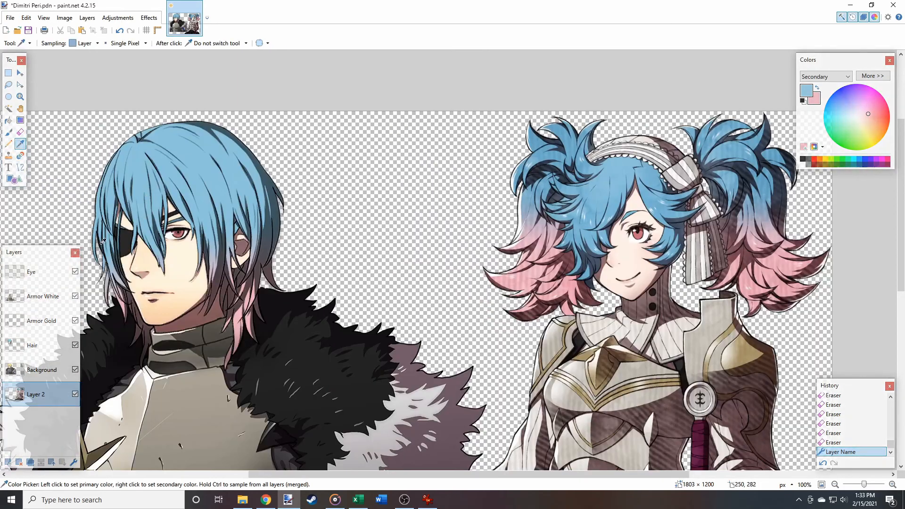
{"action": "scroll", "coordinate": [690, 198], "scroll_direction": "up", "scroll_amount": 9}
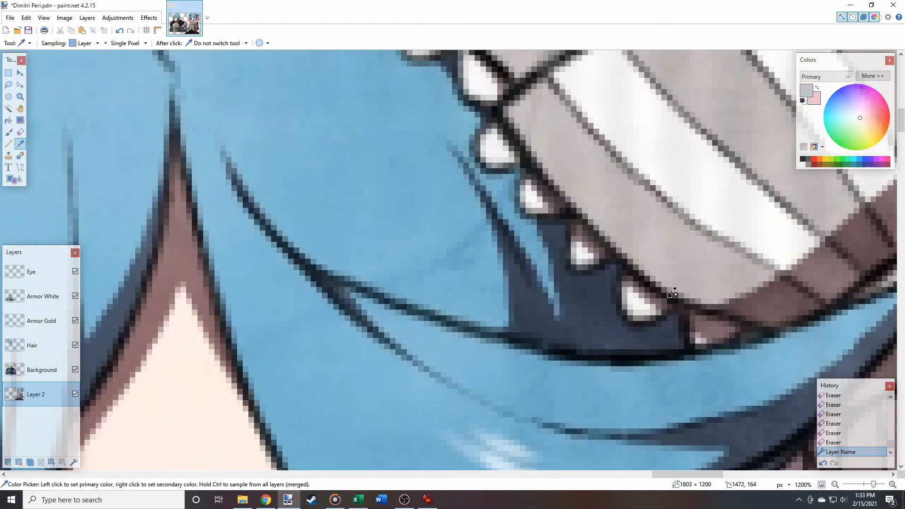
{"action": "scroll", "coordinate": [673, 292], "scroll_direction": "down", "scroll_amount": 9}
{"action": "scroll", "coordinate": [100, 339], "scroll_direction": "left", "scroll_amount": 2}
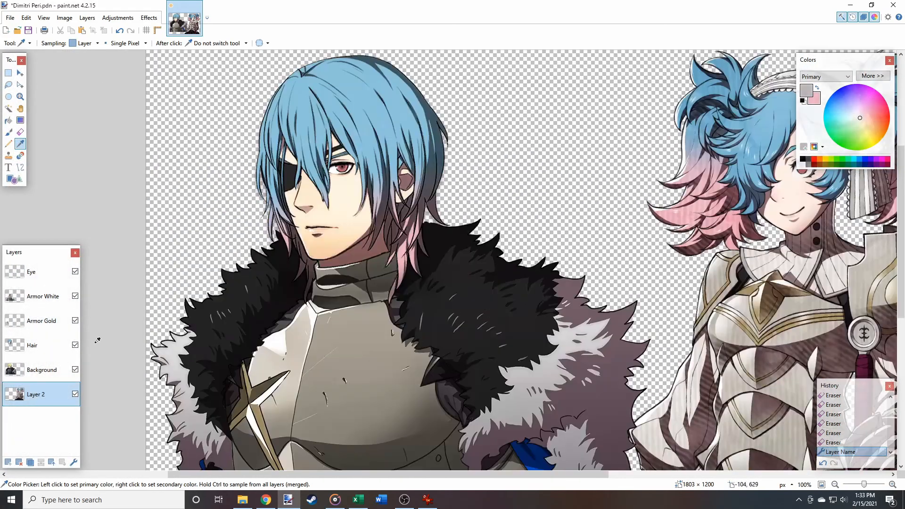
Outline the man's eyepatch on the Background layer with a lasso selection, including its edge behind the hair strands
{"action": "left_click", "coordinate": [40, 372]}
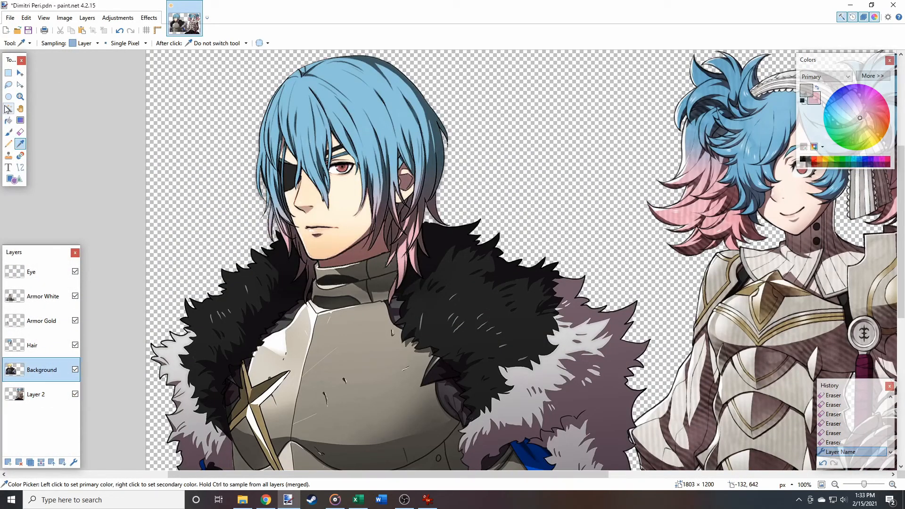
{"action": "left_click", "coordinate": [8, 86]}
{"action": "scroll", "coordinate": [264, 268], "scroll_direction": "up", "scroll_amount": 8}
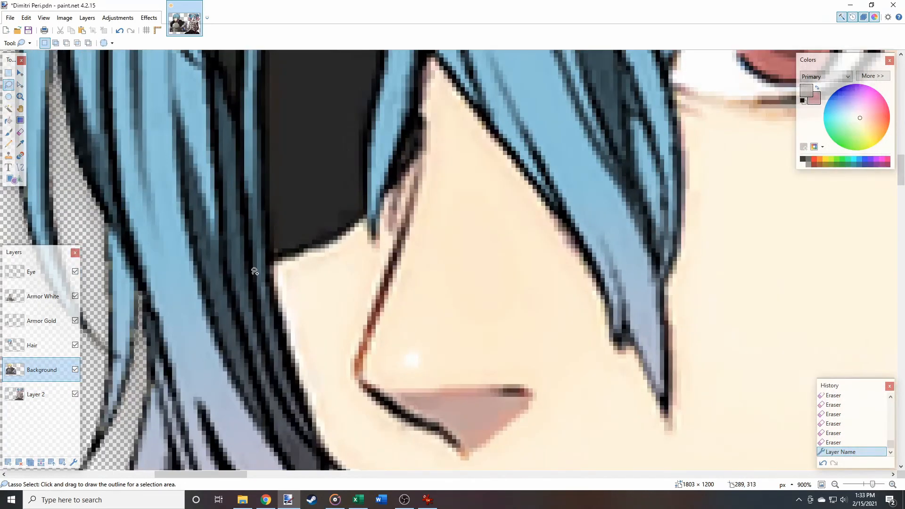
{"action": "mouse_move", "coordinate": [383, 218]}
{"action": "left_mouse_down"}
{"action": "mouse_move", "coordinate": [430, 153]}
{"action": "mouse_move", "coordinate": [366, 95]}
{"action": "mouse_move", "coordinate": [258, 127]}
{"action": "left_mouse_up"}
{"action": "scroll", "coordinate": [255, 156], "scroll_direction": "up", "scroll_amount": 5}
{"action": "mouse_move", "coordinate": [248, 369]}
{"action": "left_mouse_down"}
{"action": "mouse_move", "coordinate": [202, 267]}
{"action": "mouse_move", "coordinate": [221, 210]}
{"action": "mouse_move", "coordinate": [385, 236]}
{"action": "mouse_move", "coordinate": [391, 310]}
{"action": "left_mouse_up"}
Add the visible black eyebrow above the open eye to the lasso selection
{"action": "scroll", "coordinate": [377, 314], "scroll_direction": "right", "scroll_amount": 5}
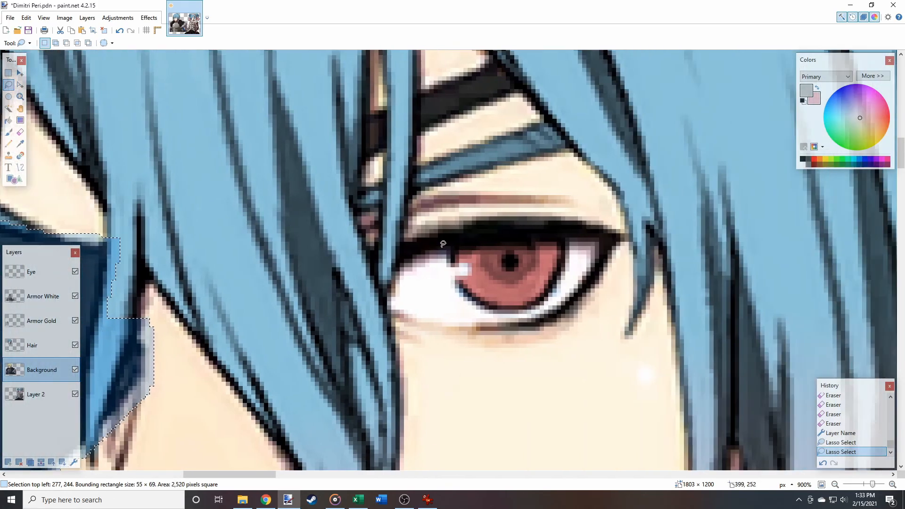
{"action": "scroll", "coordinate": [360, 316], "scroll_direction": "up", "scroll_amount": 5}
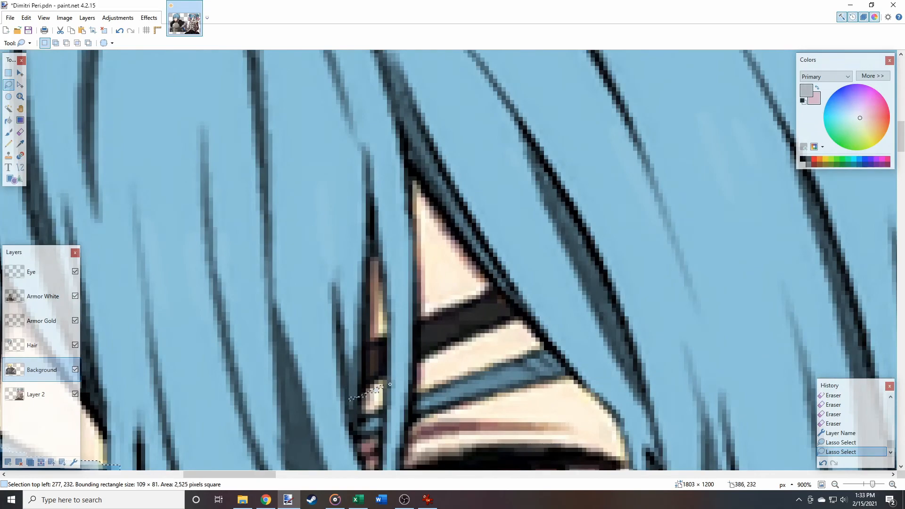
{"action": "mouse_move", "coordinate": [517, 331]}
{"action": "left_mouse_down"}
{"action": "mouse_move", "coordinate": [533, 287]}
{"action": "mouse_move", "coordinate": [452, 290]}
{"action": "mouse_move", "coordinate": [353, 340]}
{"action": "left_mouse_up"}
{"action": "scroll", "coordinate": [353, 341], "scroll_direction": "down", "scroll_amount": 4}
{"action": "scroll", "coordinate": [427, 308], "scroll_direction": "left", "scroll_amount": 3}
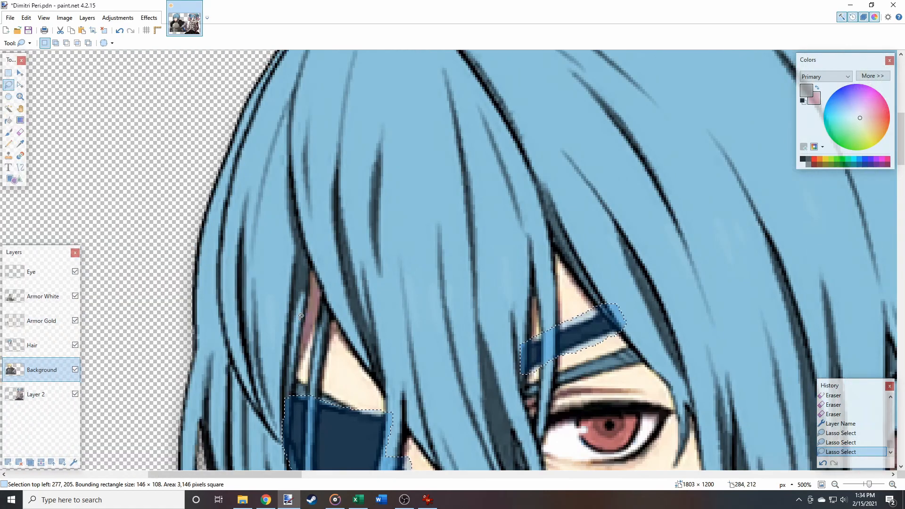
Copy the selected eyepatch and eyebrow into a new layer and apply a Hue / Saturation adjustment to it
{"action": "scroll", "coordinate": [377, 283], "scroll_direction": "down", "scroll_amount": 3}
{"action": "scroll", "coordinate": [345, 255], "scroll_direction": "down", "scroll_amount": 2}
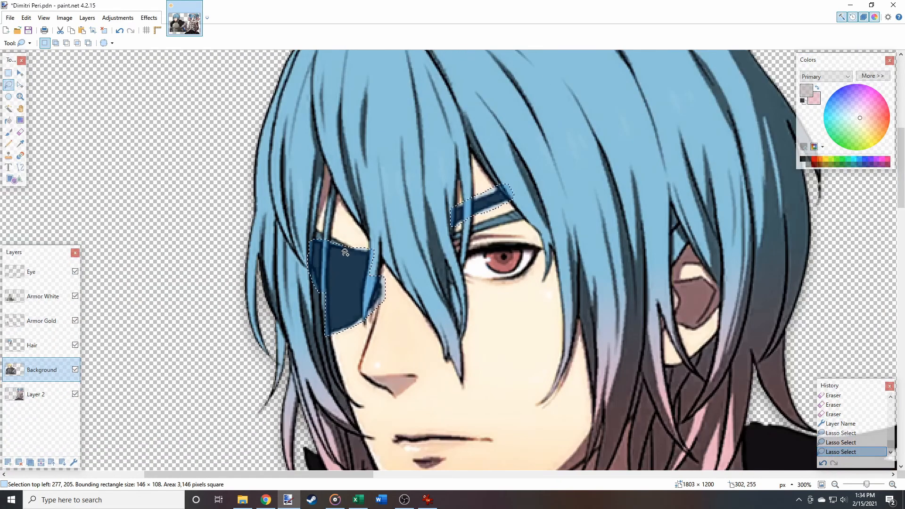
{"action": "key", "text": "ctrl+c"}
{"action": "key", "text": "ctrl+shift+v"}
{"action": "left_click", "coordinate": [127, 18]}
{"action": "left_click", "coordinate": [136, 76]}
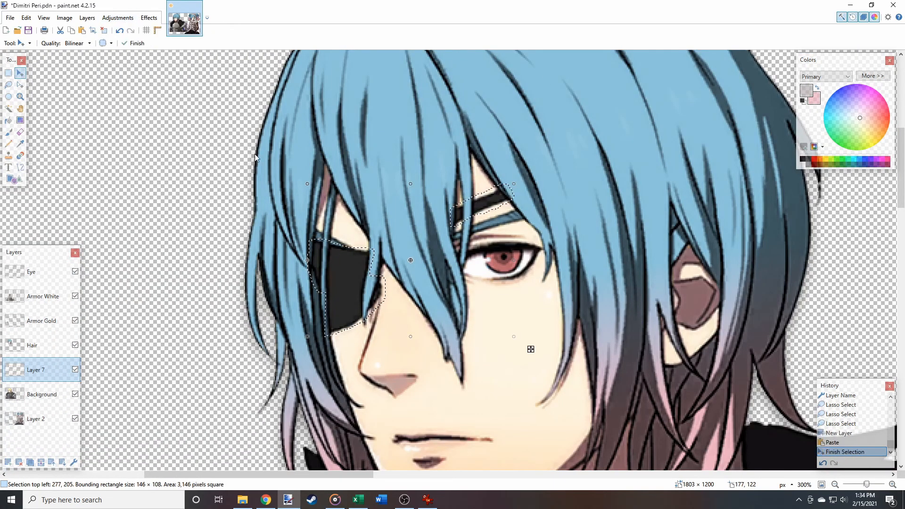
{"action": "left_click", "coordinate": [464, 289]}
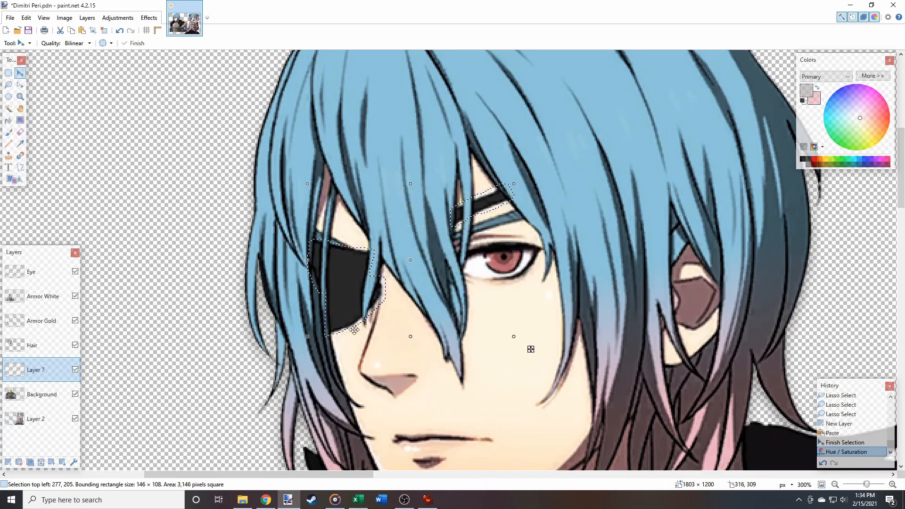
Add another layer above the eyepatch copy and set its blend mode to Overlay
{"action": "left_click", "coordinate": [8, 463]}
{"action": "left_click", "coordinate": [73, 462]}
{"action": "left_click", "coordinate": [401, 250]}
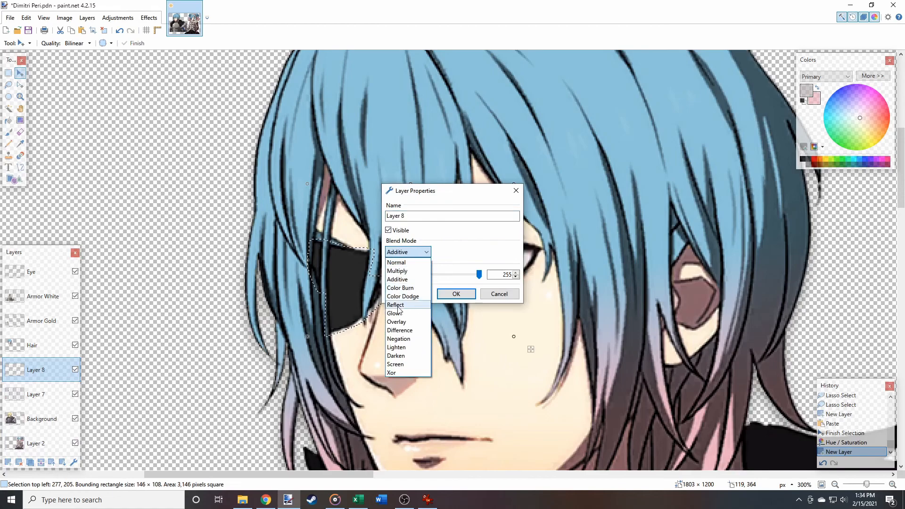
{"action": "left_click", "coordinate": [401, 327]}
{"action": "left_click", "coordinate": [456, 293]}
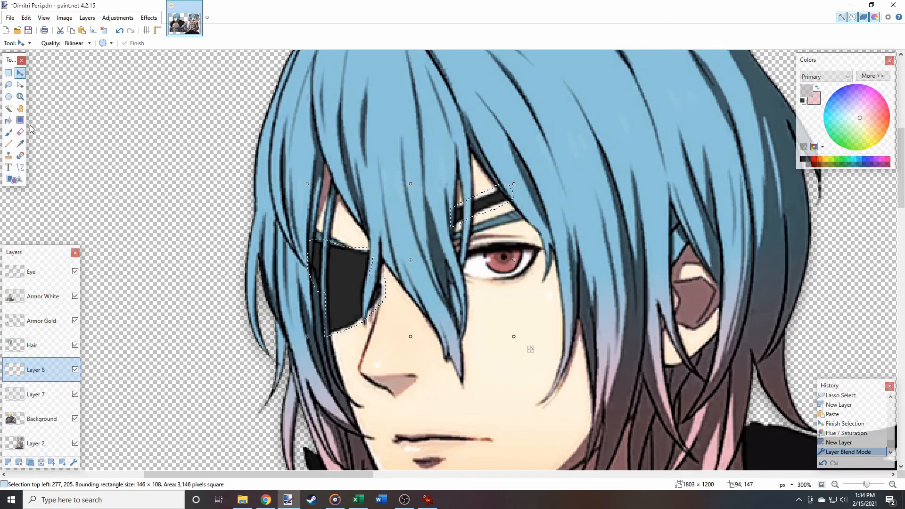
Fill the selected eyepatch and eyebrow areas on Layer 8 with the sampled light grey
{"action": "left_click", "coordinate": [7, 120]}
{"action": "left_click", "coordinate": [337, 264]}
{"action": "left_click", "coordinate": [488, 196]}
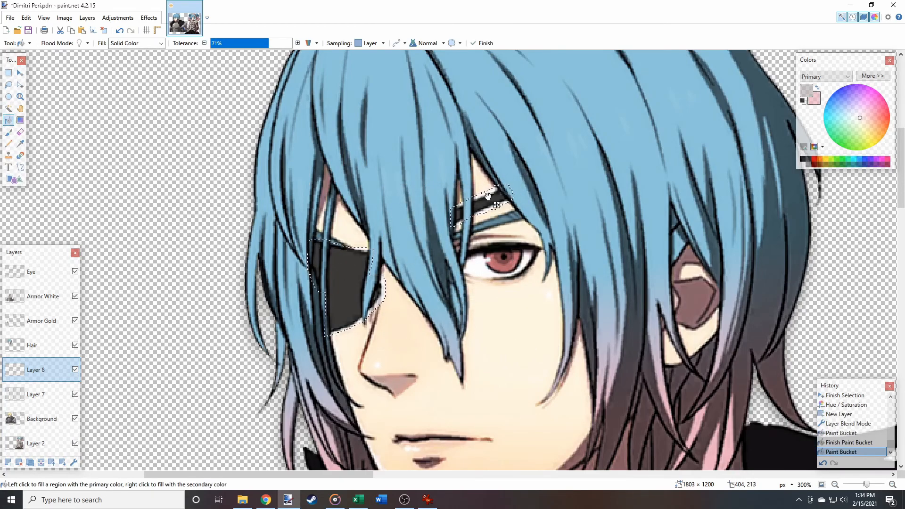
Try the Multiply blend mode on Layer 8 and set it back to Overlay
{"action": "left_click", "coordinate": [74, 463]}
{"action": "left_click", "coordinate": [407, 252]}
{"action": "left_click", "coordinate": [417, 271]}
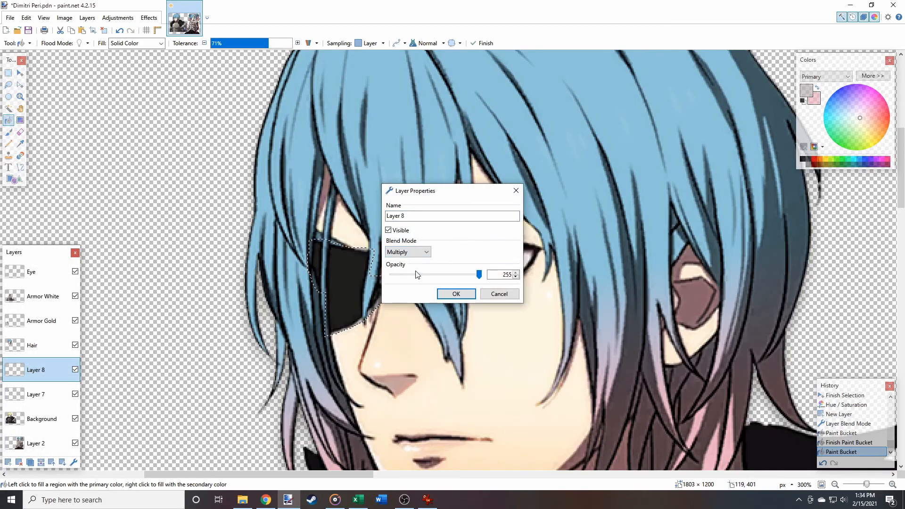
{"action": "left_click", "coordinate": [422, 256]}
{"action": "left_click", "coordinate": [427, 311]}
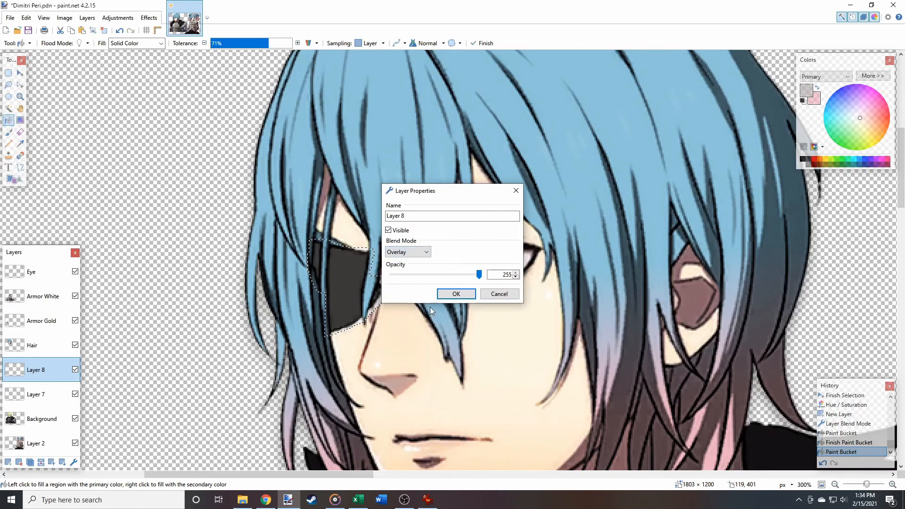
{"action": "left_click", "coordinate": [456, 294]}
Apply a Brightness / Contrast adjustment of brightness 70 and contrast 50 to the eyepatch copy on Layer 7
{"action": "left_click", "coordinate": [50, 395]}
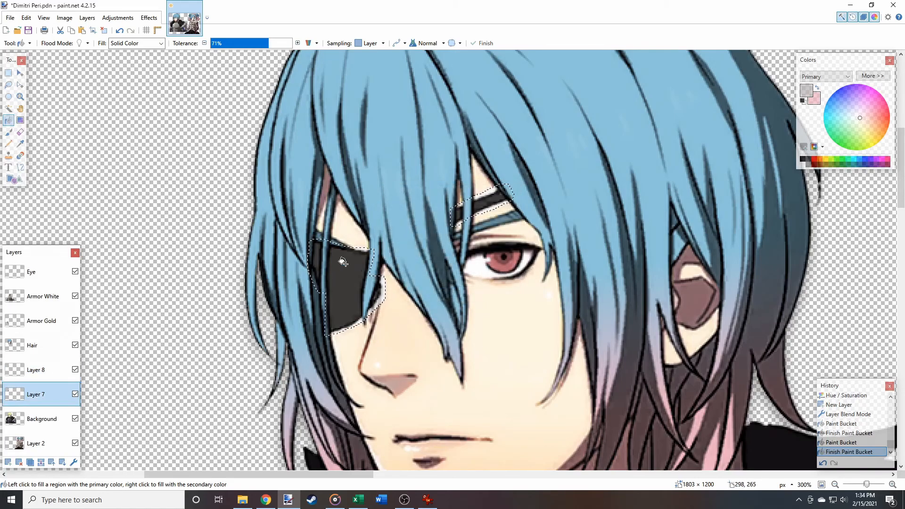
{"action": "scroll", "coordinate": [282, 276], "scroll_direction": "down", "scroll_amount": 5}
{"action": "left_click", "coordinate": [147, 20]}
{"action": "left_click", "coordinate": [143, 20]}
{"action": "left_click", "coordinate": [127, 20]}
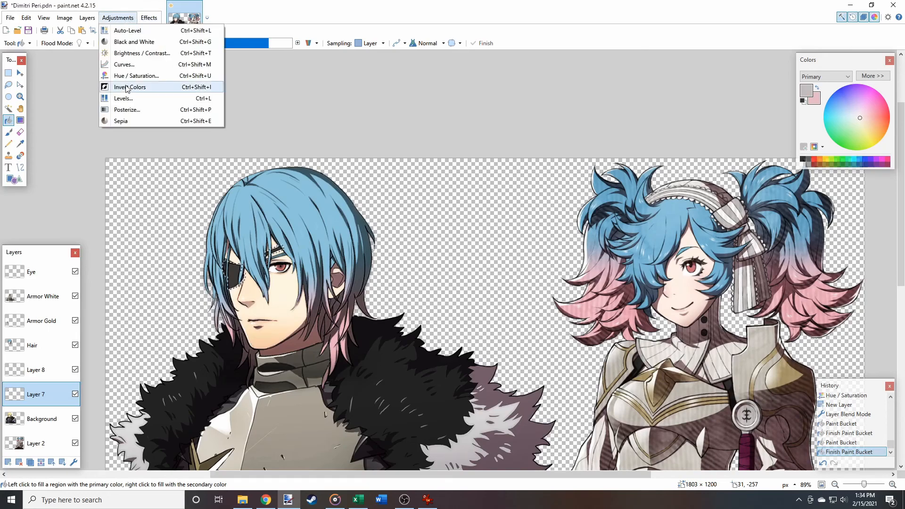
{"action": "left_click", "coordinate": [138, 54]}
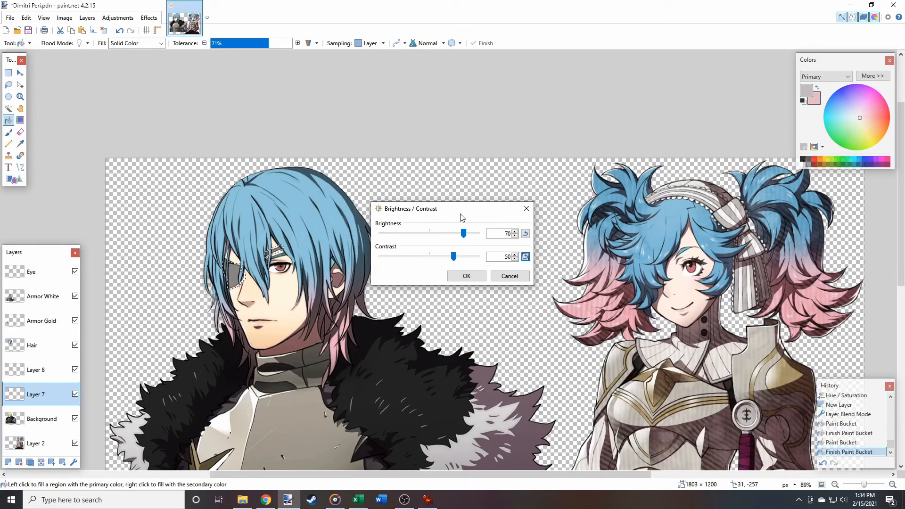
{"action": "left_click", "coordinate": [466, 276]}
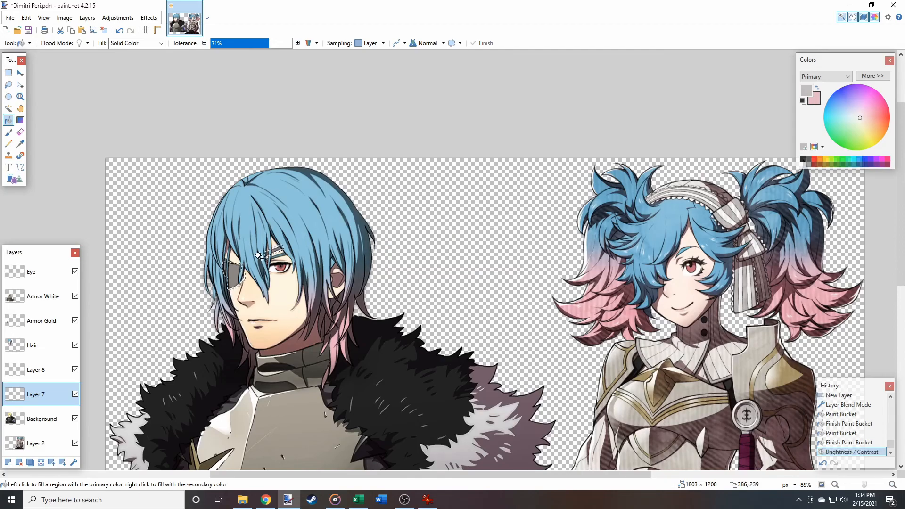
Merge Layer 8 down into Layer 7
{"action": "scroll", "coordinate": [253, 259], "scroll_direction": "up", "scroll_amount": 9, "text": "ctrl"}
{"action": "scroll", "coordinate": [254, 260], "scroll_direction": "down", "scroll_amount": 4, "text": "ctrl"}
{"action": "scroll", "coordinate": [255, 259], "scroll_direction": "up", "scroll_amount": 3, "text": "ctrl"}
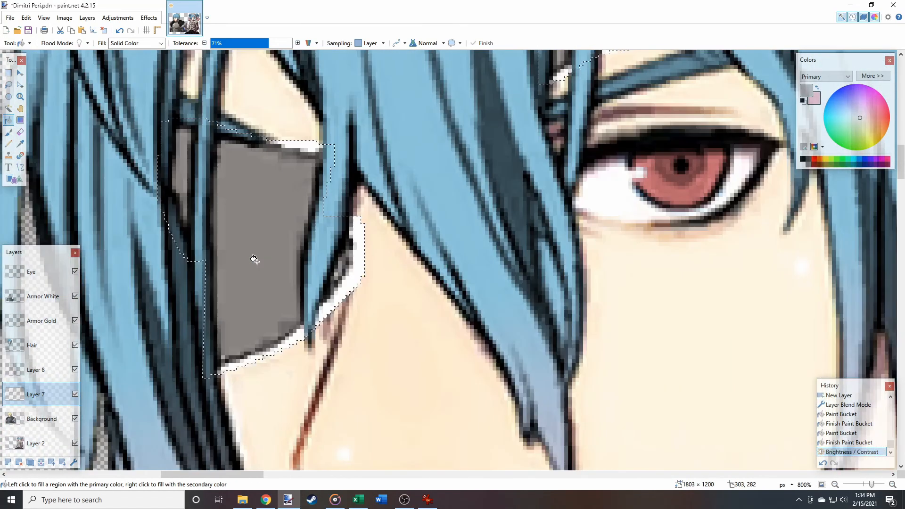
{"action": "left_click", "coordinate": [42, 360]}
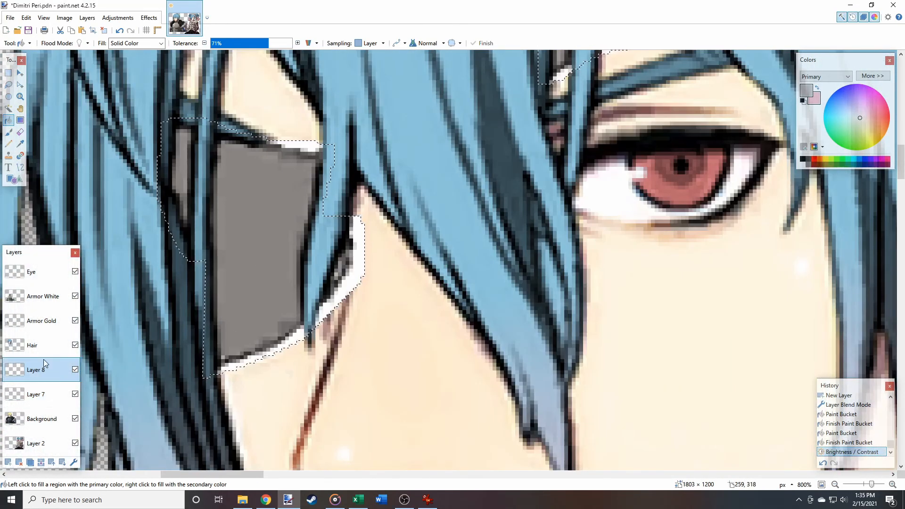
{"action": "key", "text": "ctrl+m"}
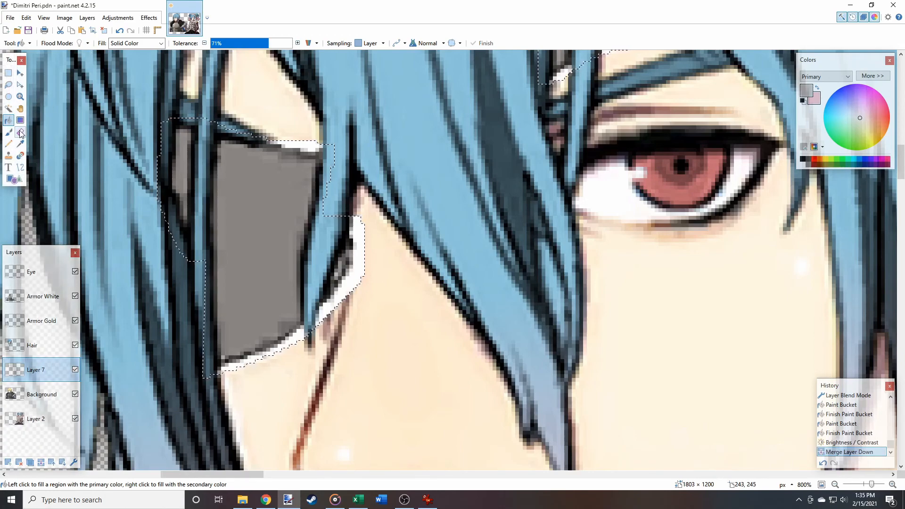
Deselect and erase the white fringe around the man's eyepatch on Layer 7 with a brush width of 10
{"action": "key", "text": "e"}
{"action": "key", "text": "ctrl+d"}
{"action": "scroll", "coordinate": [248, 91], "scroll_direction": "up", "scroll_amount": 3}
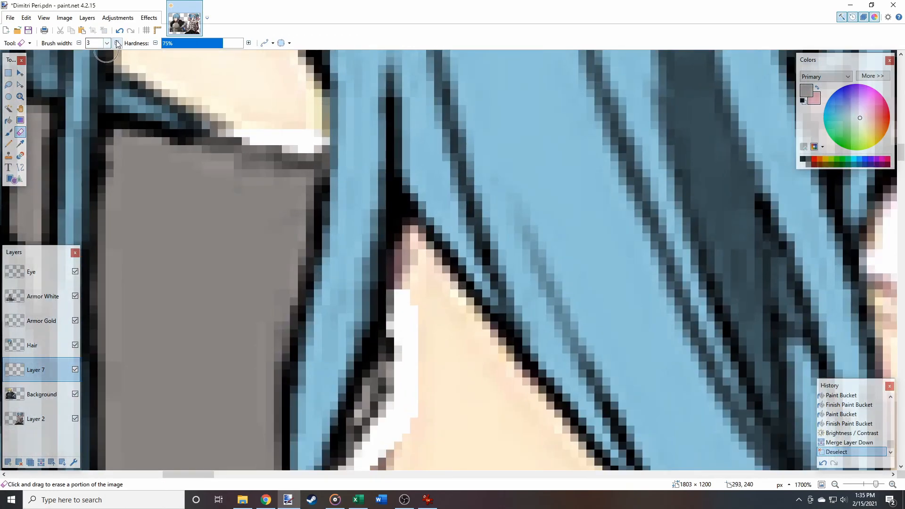
{"action": "left_click", "coordinate": [117, 43]}
{"action": "left_click", "coordinate": [117, 44]}
{"action": "left_click", "coordinate": [118, 44]}
{"action": "left_click", "coordinate": [118, 43]}
{"action": "mouse_move", "coordinate": [209, 89]}
{"action": "left_mouse_down"}
{"action": "mouse_move", "coordinate": [289, 101]}
{"action": "mouse_move", "coordinate": [259, 101]}
{"action": "mouse_move", "coordinate": [301, 114]}
{"action": "mouse_move", "coordinate": [293, 126]}
{"action": "mouse_move", "coordinate": [342, 132]}
{"action": "left_mouse_up"}
{"action": "scroll", "coordinate": [404, 182], "scroll_direction": "down", "scroll_amount": 2}
{"action": "mouse_move", "coordinate": [404, 182]}
{"action": "left_mouse_down"}
{"action": "mouse_move", "coordinate": [422, 172]}
{"action": "mouse_move", "coordinate": [431, 211]}
{"action": "mouse_move", "coordinate": [428, 297]}
{"action": "mouse_move", "coordinate": [396, 342]}
{"action": "mouse_move", "coordinate": [411, 339]}
{"action": "left_mouse_up"}
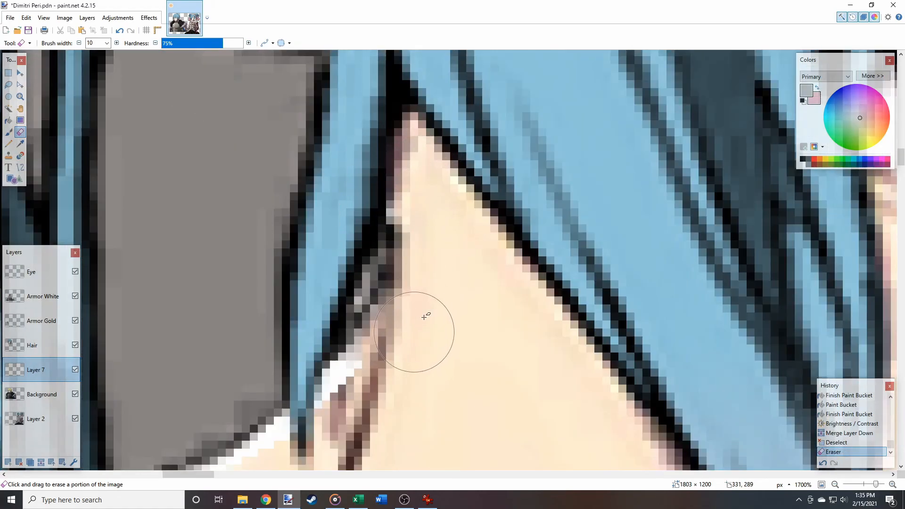
{"action": "left_click", "coordinate": [418, 190]}
{"action": "scroll", "coordinate": [436, 190], "scroll_direction": "down", "scroll_amount": 4}
{"action": "mouse_move", "coordinate": [351, 195]}
{"action": "left_mouse_down"}
{"action": "mouse_move", "coordinate": [364, 146]}
{"action": "mouse_move", "coordinate": [299, 229]}
{"action": "mouse_move", "coordinate": [249, 263]}
{"action": "mouse_move", "coordinate": [141, 303]}
{"action": "mouse_move", "coordinate": [283, 283]}
{"action": "left_mouse_up"}
{"action": "scroll", "coordinate": [283, 283], "scroll_direction": "down", "scroll_amount": 6}
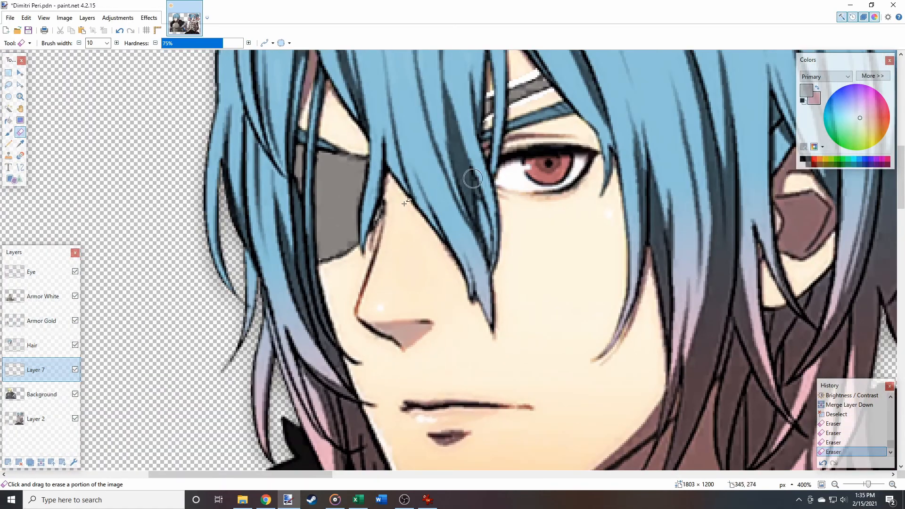
Erase the white fringe above and below the grey eyepatch strap over the man's visible eye
{"action": "scroll", "coordinate": [417, 196], "scroll_direction": "up", "scroll_amount": 6}
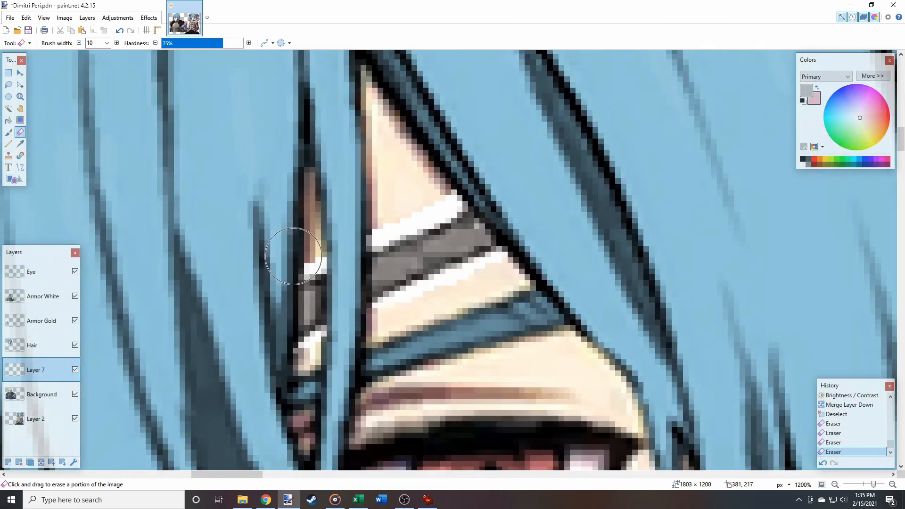
{"action": "mouse_move", "coordinate": [293, 256]}
{"action": "left_mouse_down"}
{"action": "mouse_move", "coordinate": [415, 196]}
{"action": "mouse_move", "coordinate": [435, 190]}
{"action": "mouse_move", "coordinate": [453, 203]}
{"action": "left_mouse_up"}
{"action": "mouse_move", "coordinate": [312, 372]}
{"action": "left_mouse_down"}
{"action": "mouse_move", "coordinate": [412, 318]}
{"action": "mouse_move", "coordinate": [437, 290]}
{"action": "mouse_move", "coordinate": [509, 262]}
{"action": "left_mouse_up"}
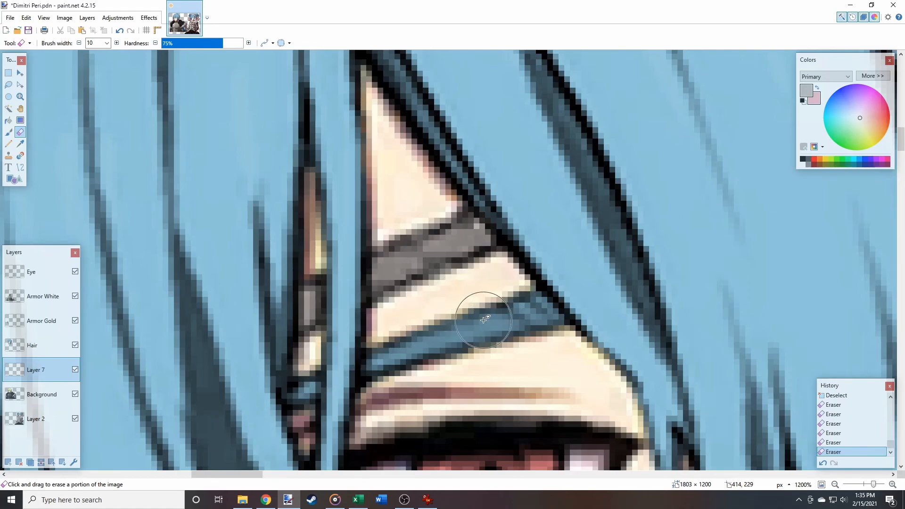
{"action": "scroll", "coordinate": [485, 320], "scroll_direction": "down", "scroll_amount": 6}
{"action": "scroll", "coordinate": [477, 319], "scroll_direction": "down", "scroll_amount": 5}
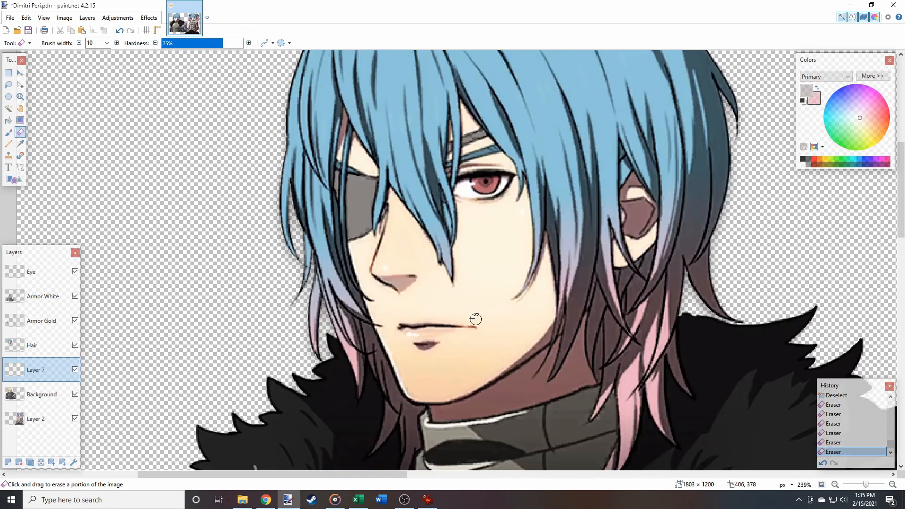
Toggle Layer 7 to compare the grey and black eyepatch, then delete the unneeded new layer and Layer 7
{"action": "scroll", "coordinate": [341, 344], "scroll_direction": "right", "scroll_amount": 1}
{"action": "scroll", "coordinate": [284, 328], "scroll_direction": "down", "scroll_amount": 1}
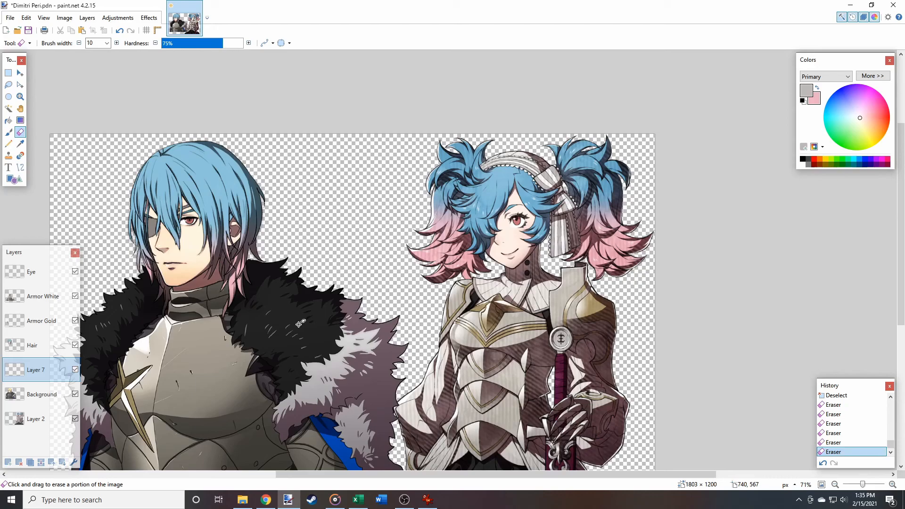
{"action": "scroll", "coordinate": [250, 261], "scroll_direction": "up", "scroll_amount": 5}
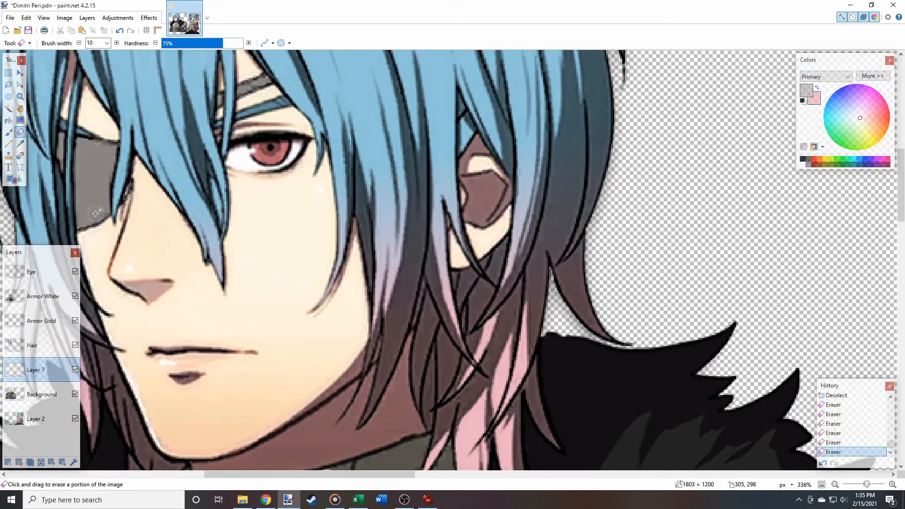
{"action": "scroll", "coordinate": [96, 214], "scroll_direction": "down", "scroll_amount": 5}
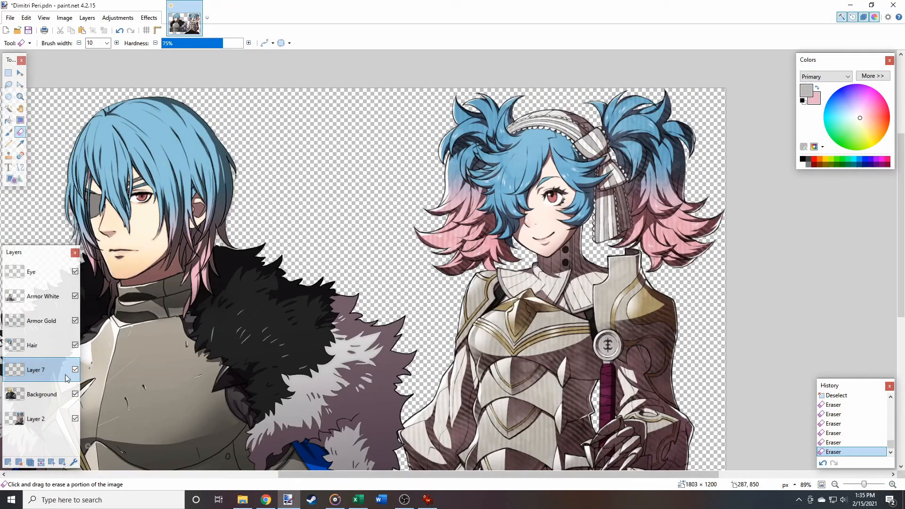
{"action": "left_click", "coordinate": [75, 371]}
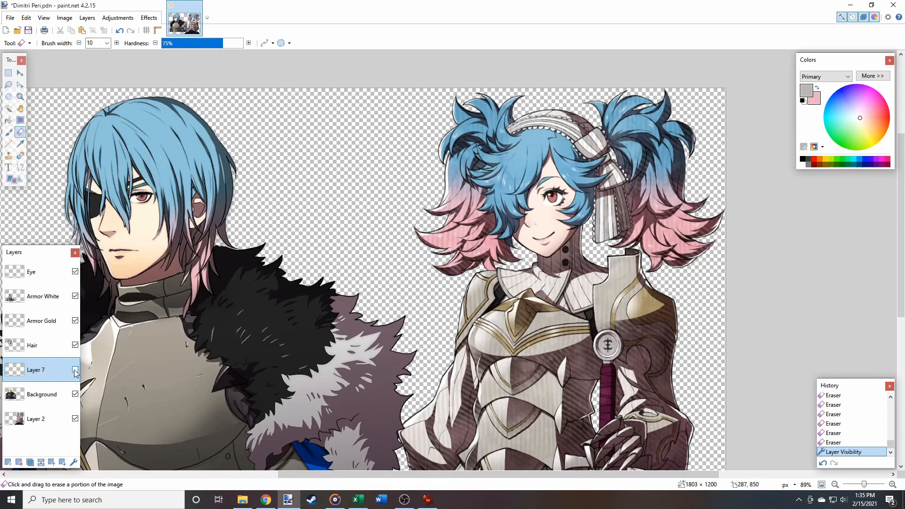
{"action": "left_click", "coordinate": [11, 462]}
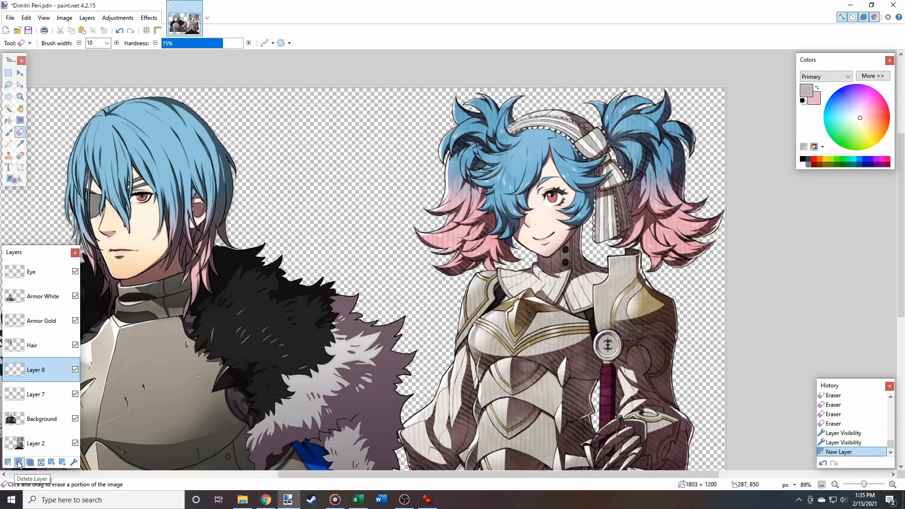
{"action": "left_click", "coordinate": [19, 463]}
{"action": "left_click", "coordinate": [18, 463]}
Undo and redo the deletion of Layer 7 to compare both eyepatch versions against the female character
{"action": "scroll", "coordinate": [242, 297], "scroll_direction": "down", "scroll_amount": 3}
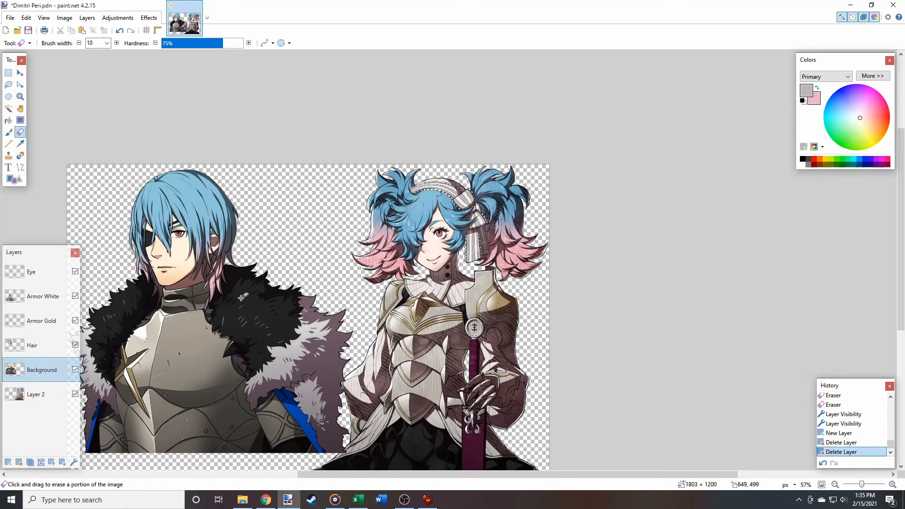
{"action": "scroll", "coordinate": [242, 297], "scroll_direction": "left", "scroll_amount": 2}
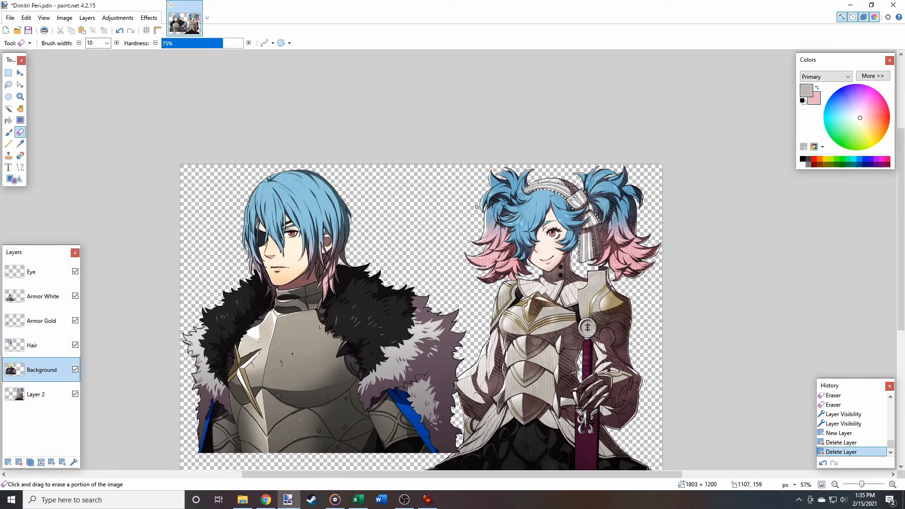
{"action": "scroll", "coordinate": [508, 204], "scroll_direction": "up", "scroll_amount": 6}
{"action": "scroll", "coordinate": [349, 292], "scroll_direction": "down", "scroll_amount": 3}
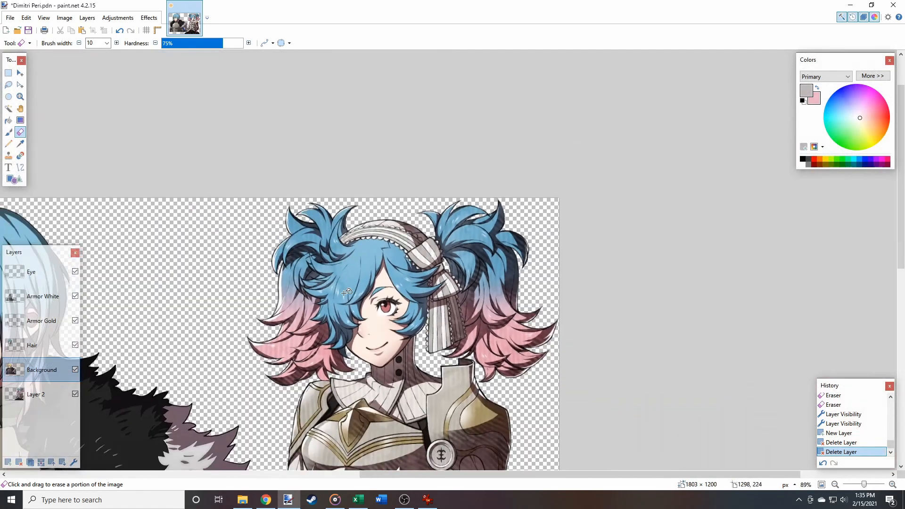
{"action": "scroll", "coordinate": [347, 292], "scroll_direction": "left", "scroll_amount": 4}
{"action": "scroll", "coordinate": [329, 294], "scroll_direction": "down", "scroll_amount": 3}
{"action": "key", "text": "ctrl+z"}
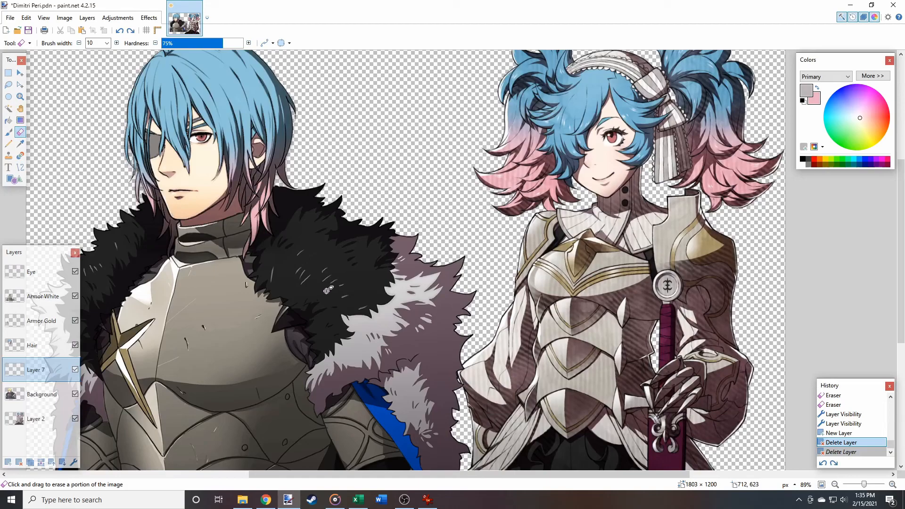
{"action": "key", "text": "ctrl+y"}
{"action": "scroll", "coordinate": [290, 284], "scroll_direction": "down", "scroll_amount": 3}
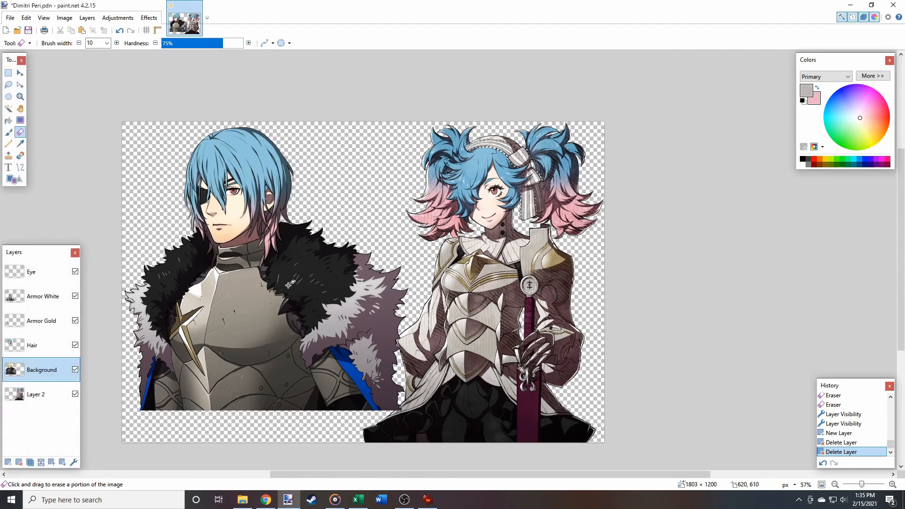
Examine the man's armor, fur and cloak against the female character's armor and clothing colors
{"action": "scroll", "coordinate": [289, 285], "scroll_direction": "down", "scroll_amount": 2}
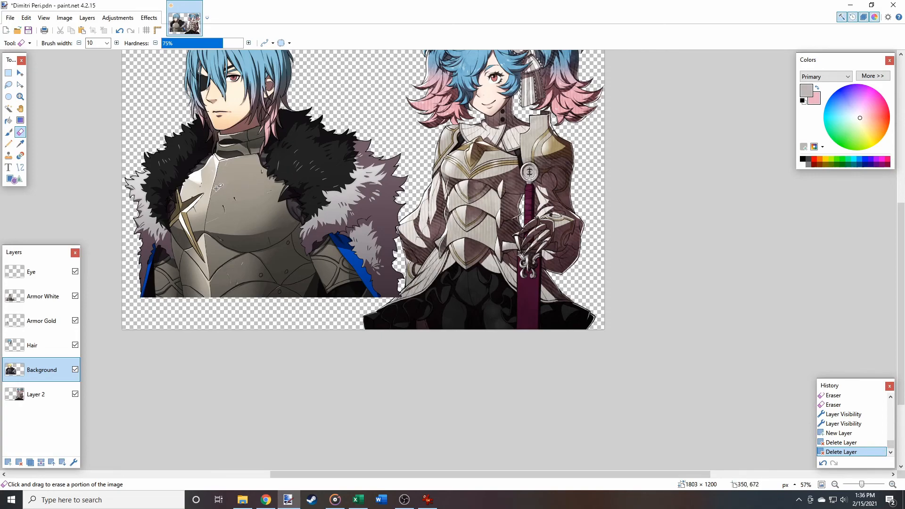
{"action": "scroll", "coordinate": [409, 165], "scroll_direction": "left", "scroll_amount": 3}
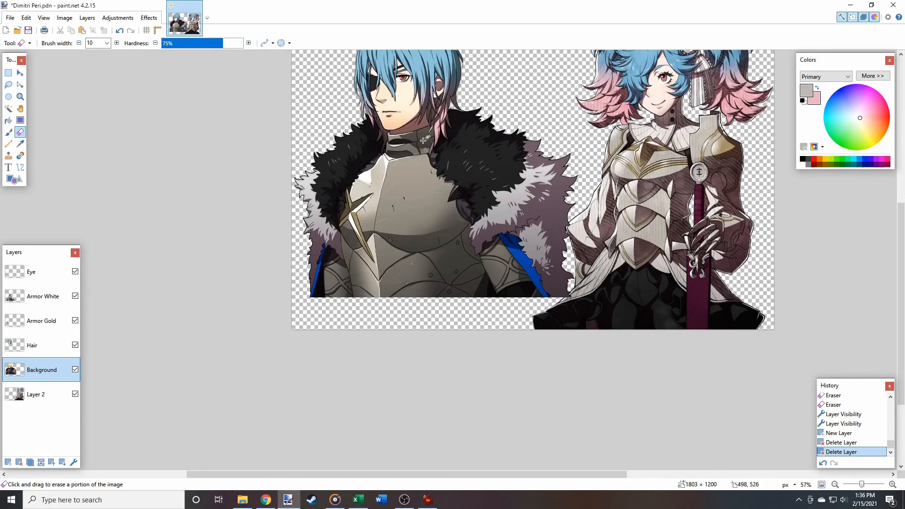
{"action": "scroll", "coordinate": [441, 178], "scroll_direction": "down", "scroll_amount": 1, "text": "ctrl"}
{"action": "scroll", "coordinate": [496, 152], "scroll_direction": "down", "scroll_amount": 1}
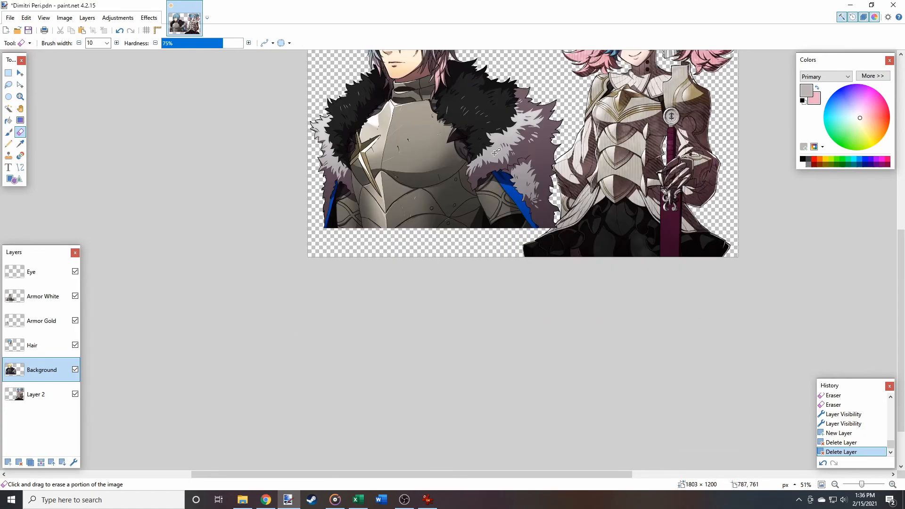
{"action": "scroll", "coordinate": [459, 163], "scroll_direction": "right", "scroll_amount": 1}
{"action": "scroll", "coordinate": [431, 174], "scroll_direction": "up", "scroll_amount": 1}
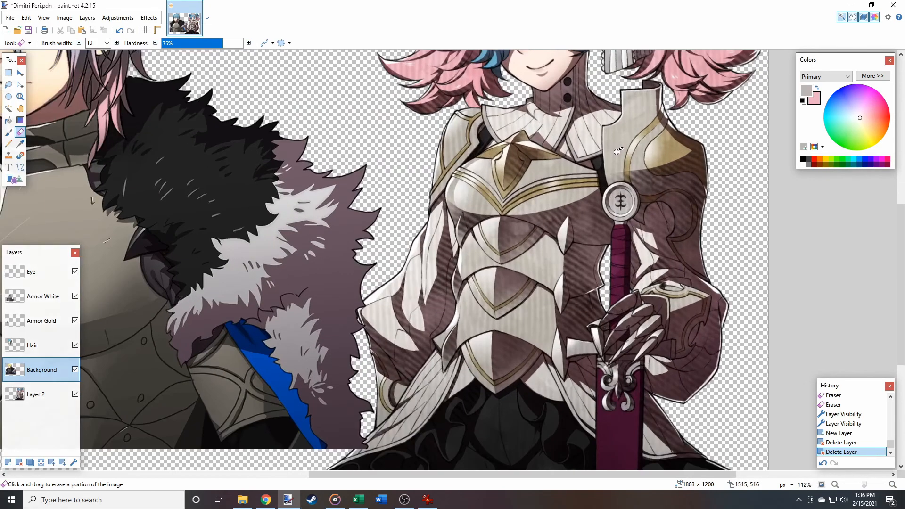
{"action": "scroll", "coordinate": [606, 163], "scroll_direction": "up", "scroll_amount": 4, "text": "ctrl"}
{"action": "scroll", "coordinate": [614, 155], "scroll_direction": "down", "scroll_amount": 3, "text": "ctrl"}
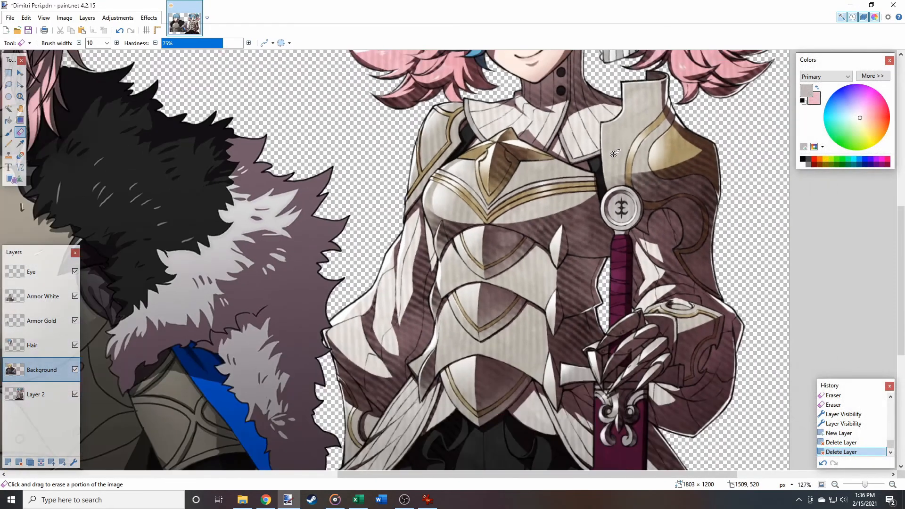
{"action": "scroll", "coordinate": [614, 155], "scroll_direction": "up", "scroll_amount": 3, "text": "ctrl"}
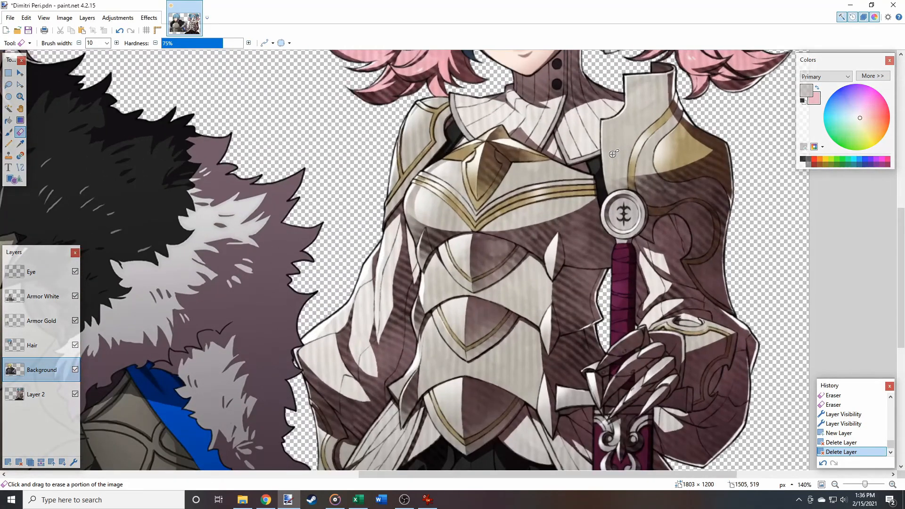
{"action": "scroll", "coordinate": [614, 154], "scroll_direction": "down", "scroll_amount": 4, "text": "ctrl"}
{"action": "scroll", "coordinate": [614, 154], "scroll_direction": "up", "scroll_amount": 1, "text": "ctrl"}
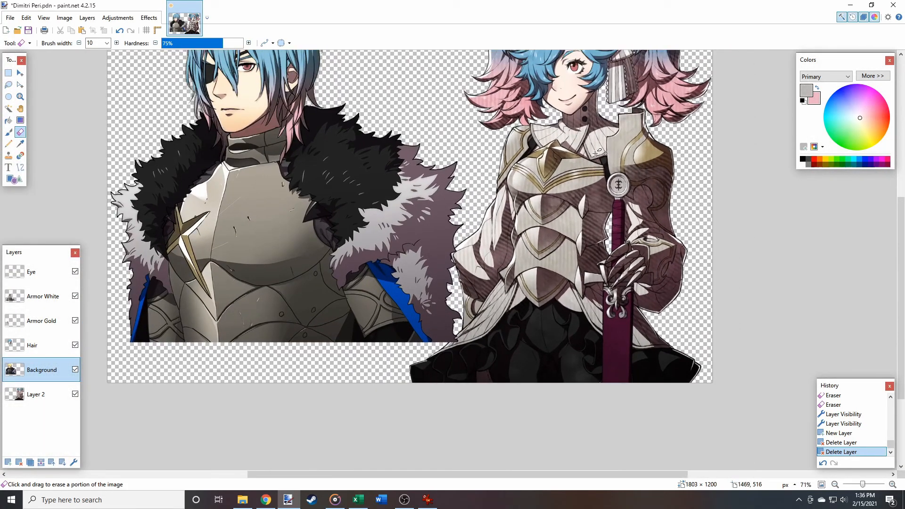
Sample the light grey of the female character's collar from Layer 2 with the Color Picker
{"action": "left_click", "coordinate": [20, 143]}
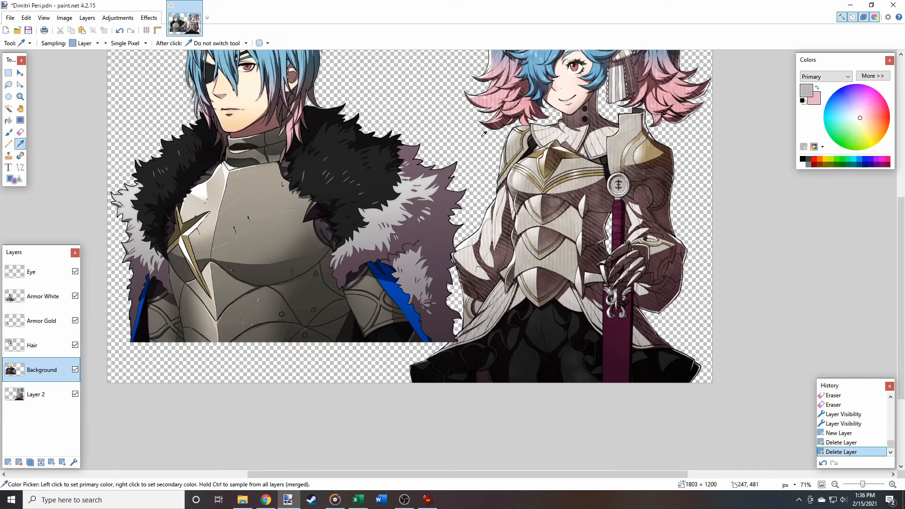
{"action": "scroll", "coordinate": [491, 168], "scroll_direction": "right", "scroll_amount": 3, "text": "shift"}
{"action": "scroll", "coordinate": [491, 168], "scroll_direction": "up", "scroll_amount": 2}
{"action": "scroll", "coordinate": [491, 167], "scroll_direction": "up", "scroll_amount": 7, "text": "ctrl"}
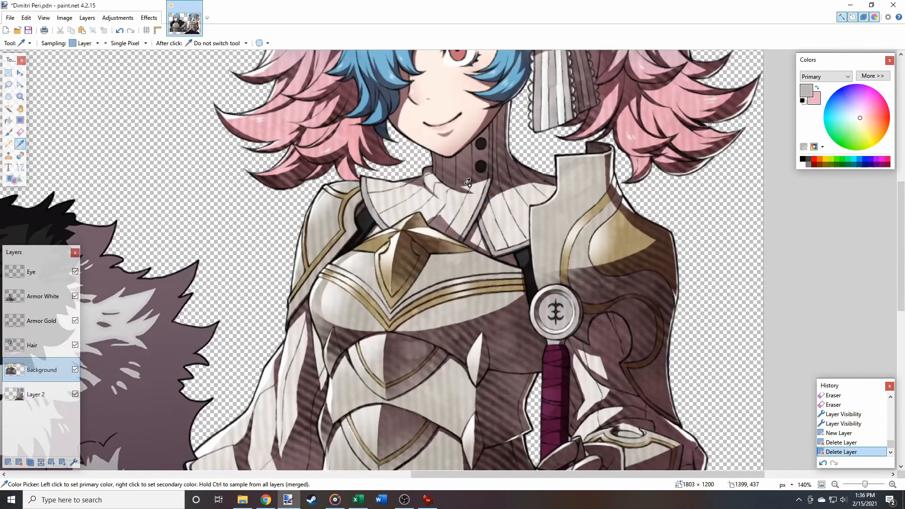
{"action": "scroll", "coordinate": [477, 180], "scroll_direction": "down", "scroll_amount": 4, "text": "ctrl"}
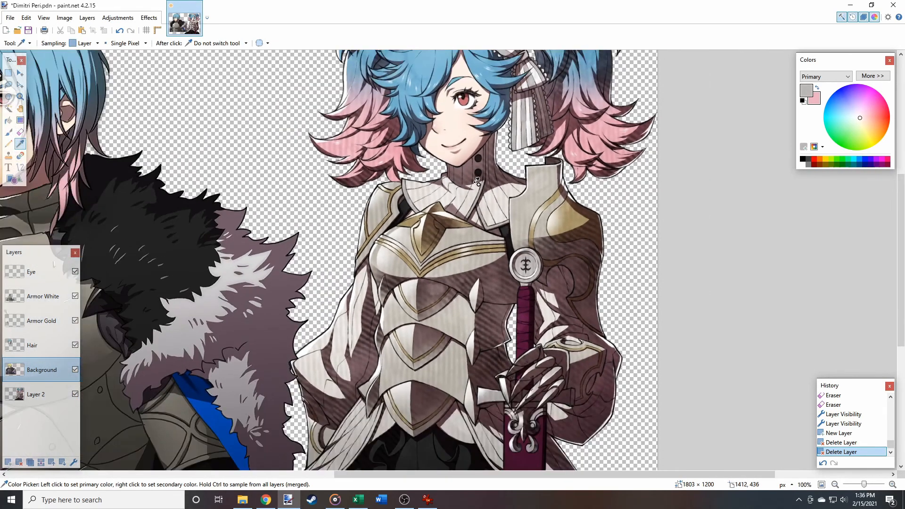
{"action": "scroll", "coordinate": [477, 180], "scroll_direction": "left", "scroll_amount": 3}
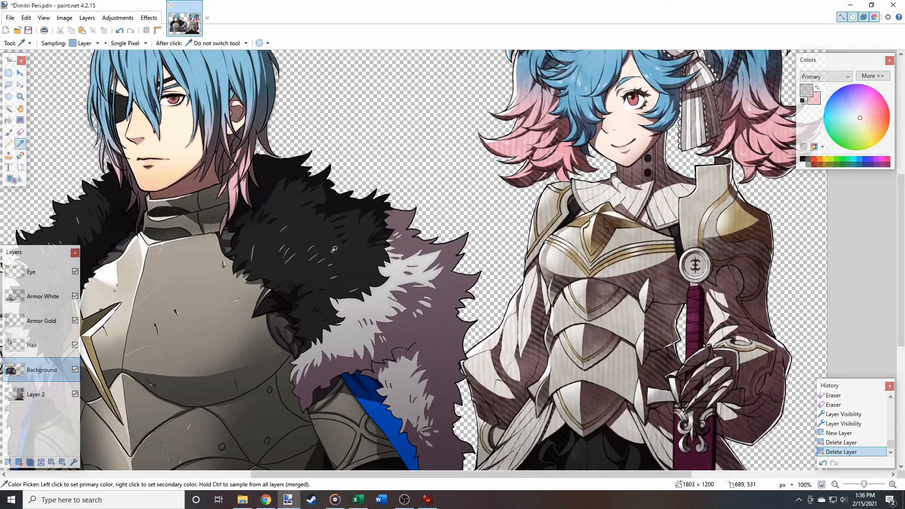
{"action": "scroll", "coordinate": [588, 200], "scroll_direction": "up", "scroll_amount": 12, "text": "ctrl"}
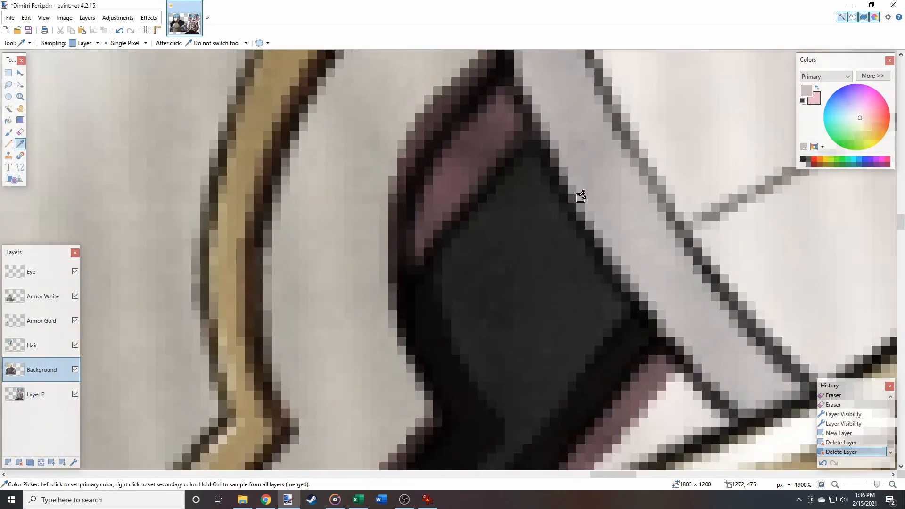
{"action": "left_click", "coordinate": [42, 395]}
{"action": "scroll", "coordinate": [635, 287], "scroll_direction": "down", "scroll_amount": 10, "text": "ctrl"}
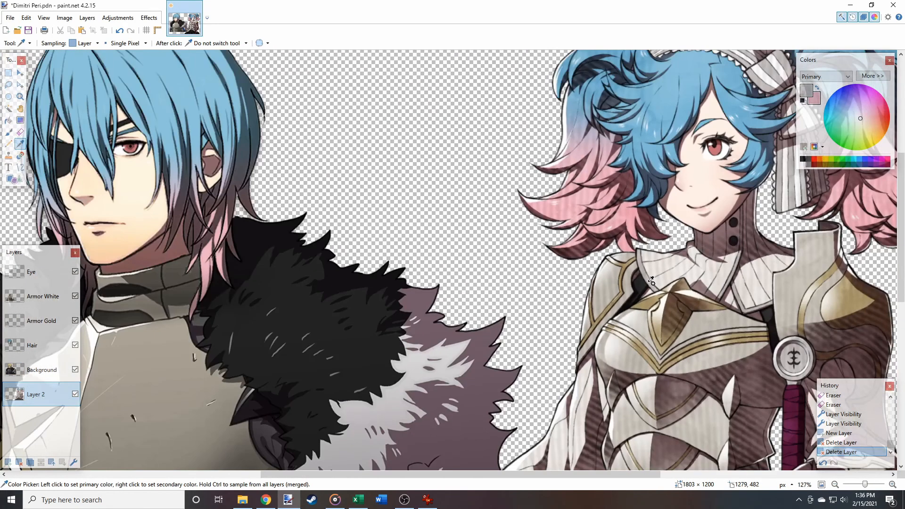
Compare the man's black fur collar and armor with the female character's outfit colors
{"action": "scroll", "coordinate": [639, 279], "scroll_direction": "left", "scroll_amount": 3}
{"action": "scroll", "coordinate": [488, 257], "scroll_direction": "down", "scroll_amount": 2}
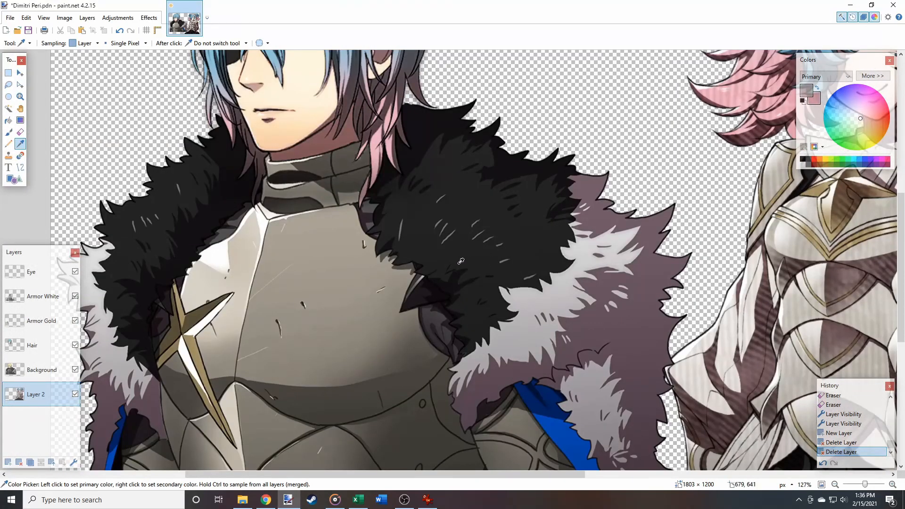
{"action": "scroll", "coordinate": [461, 261], "scroll_direction": "right", "scroll_amount": 5}
{"action": "scroll", "coordinate": [598, 153], "scroll_direction": "up", "scroll_amount": 3, "text": "ctrl"}
{"action": "scroll", "coordinate": [591, 162], "scroll_direction": "down", "scroll_amount": 4, "text": "ctrl"}
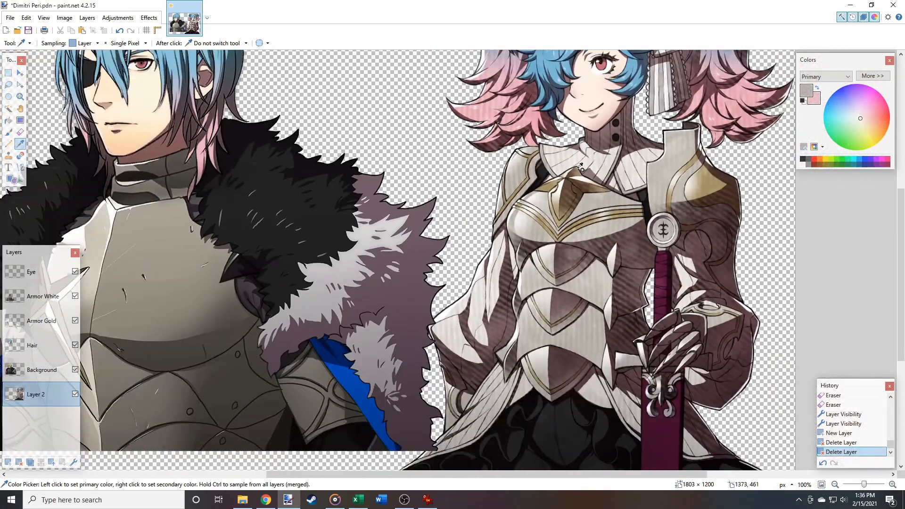
{"action": "scroll", "coordinate": [591, 162], "scroll_direction": "down", "scroll_amount": 2, "text": "ctrl"}
{"action": "scroll", "coordinate": [417, 202], "scroll_direction": "left", "scroll_amount": 3}
{"action": "scroll", "coordinate": [417, 202], "scroll_direction": "down", "scroll_amount": 3}
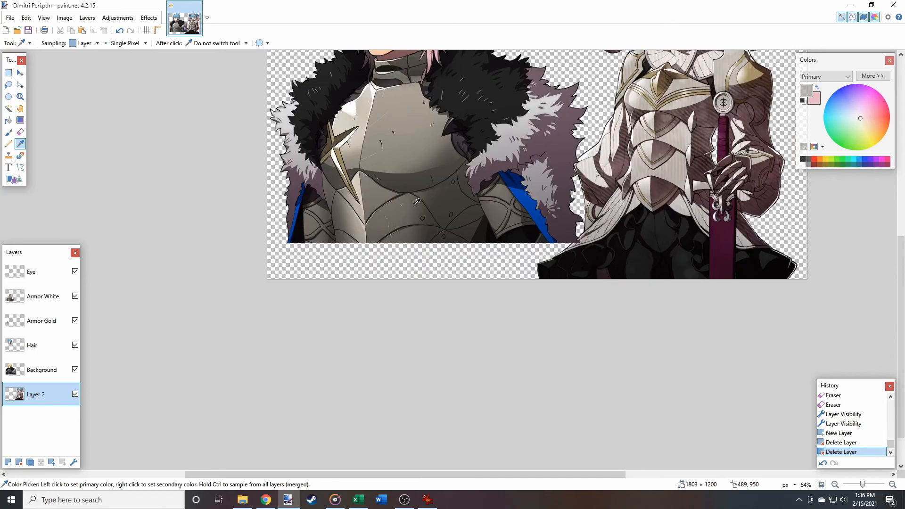
{"action": "scroll", "coordinate": [418, 202], "scroll_direction": "up", "scroll_amount": 3}
{"action": "scroll", "coordinate": [417, 202], "scroll_direction": "down", "scroll_amount": 1}
{"action": "scroll", "coordinate": [418, 202], "scroll_direction": "down", "scroll_amount": 1}
{"action": "scroll", "coordinate": [418, 201], "scroll_direction": "up", "scroll_amount": 2}
{"action": "scroll", "coordinate": [417, 202], "scroll_direction": "down", "scroll_amount": 1}
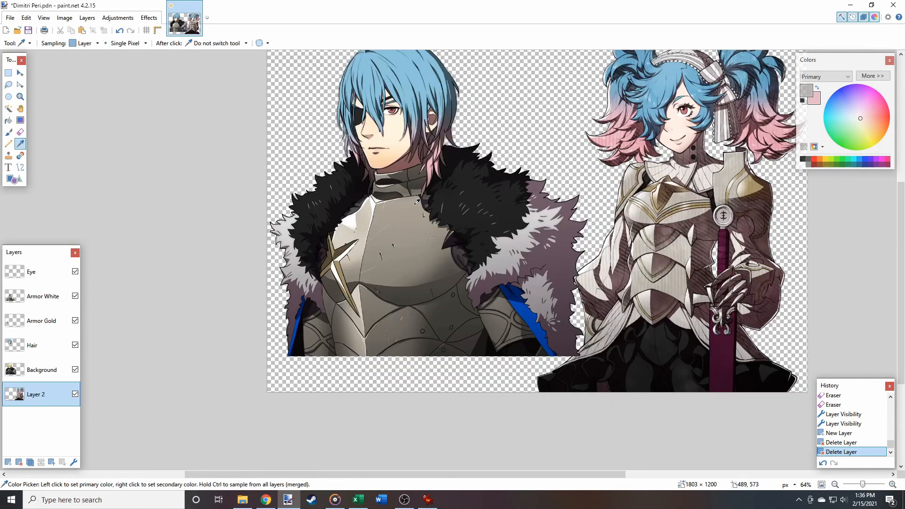
On the Background layer, lasso the lower tip and outer edge of the black fur beside the gold star
{"action": "left_click", "coordinate": [66, 373]}
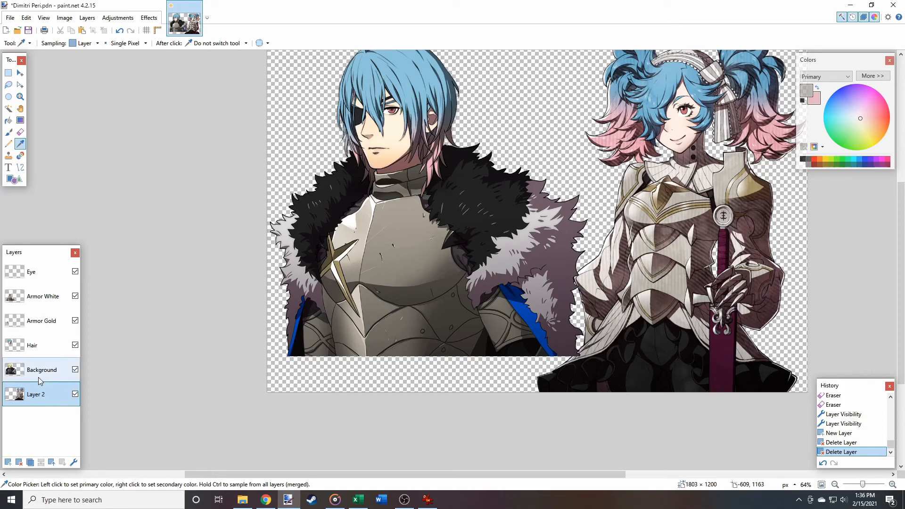
{"action": "left_click", "coordinate": [8, 108]}
{"action": "scroll", "coordinate": [312, 297], "scroll_direction": "up", "scroll_amount": 8}
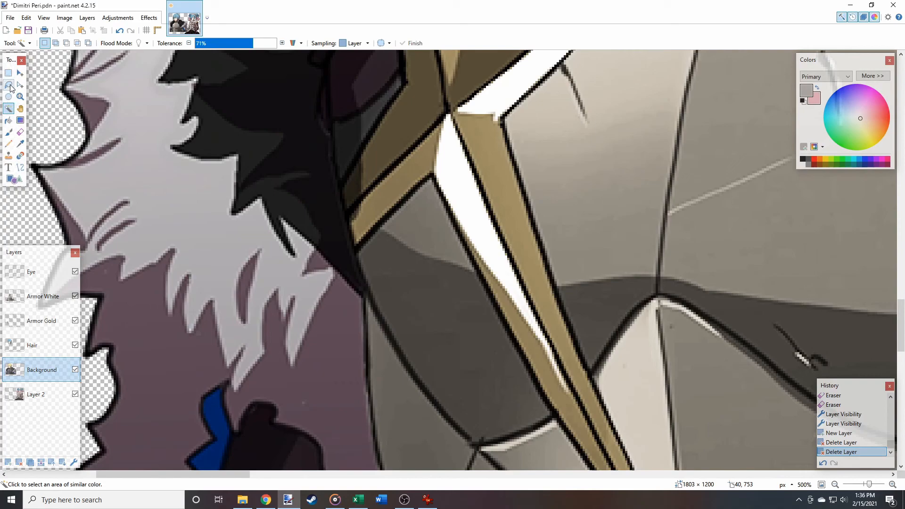
{"action": "left_click", "coordinate": [8, 85]}
{"action": "scroll", "coordinate": [398, 264], "scroll_direction": "down", "scroll_amount": 3}
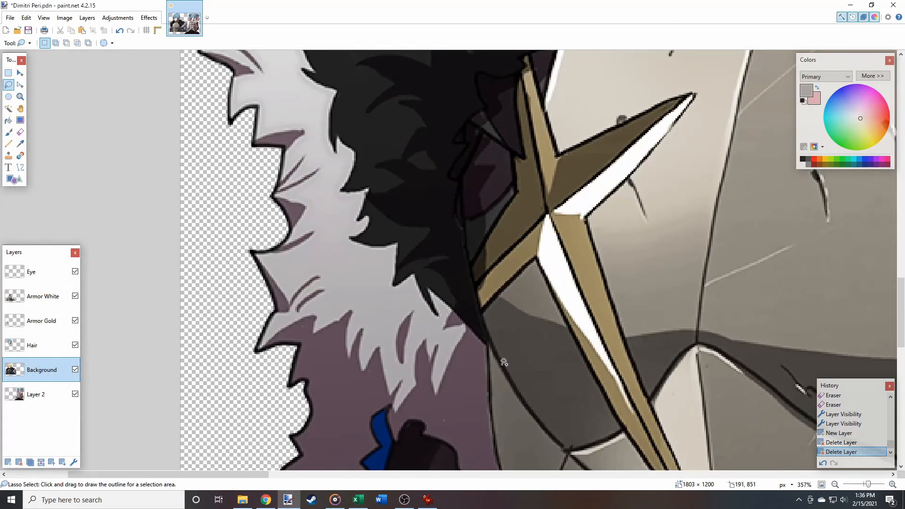
{"action": "left_click_drag", "start_coordinate": [500, 345], "coordinate": [469, 344]}
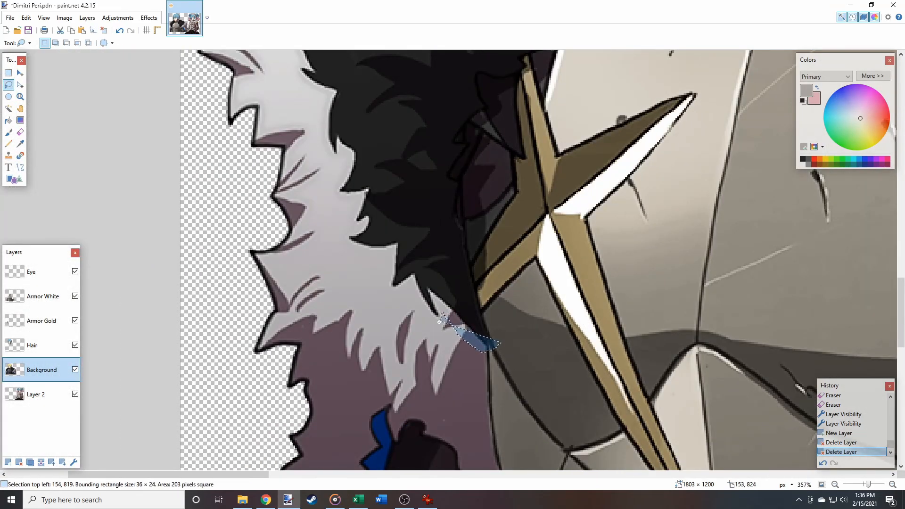
{"action": "mouse_move", "coordinate": [417, 302]}
{"action": "left_mouse_down"}
{"action": "mouse_move", "coordinate": [396, 295]}
{"action": "mouse_move", "coordinate": [386, 269]}
{"action": "mouse_move", "coordinate": [347, 245]}
{"action": "mouse_move", "coordinate": [354, 200]}
{"action": "mouse_move", "coordinate": [337, 194]}
{"action": "mouse_move", "coordinate": [345, 155]}
{"action": "mouse_move", "coordinate": [333, 160]}
{"action": "mouse_move", "coordinate": [318, 135]}
{"action": "mouse_move", "coordinate": [321, 97]}
{"action": "mouse_move", "coordinate": [291, 61]}
{"action": "mouse_move", "coordinate": [332, 69]}
{"action": "mouse_move", "coordinate": [491, 261]}
{"action": "left_mouse_up"}
{"action": "scroll", "coordinate": [495, 259], "scroll_direction": "down", "scroll_amount": 2}
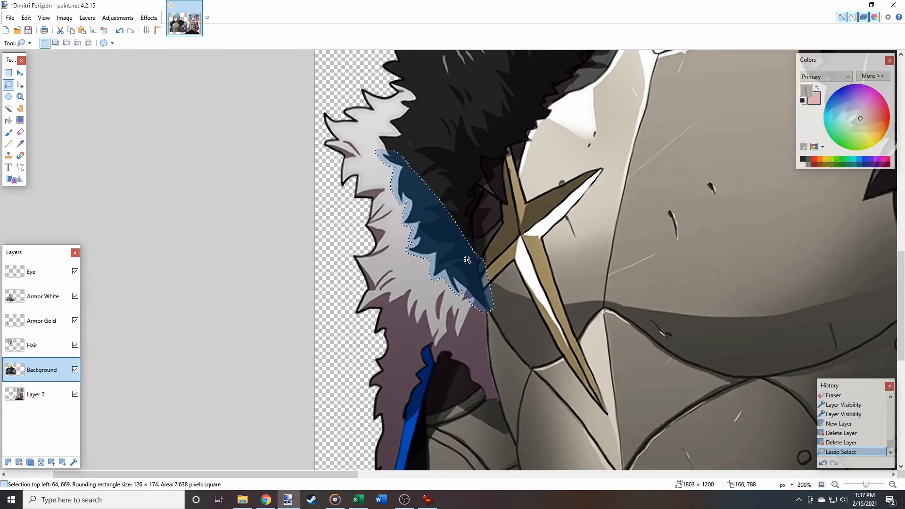
{"action": "scroll", "coordinate": [495, 257], "scroll_direction": "up", "scroll_amount": 4}
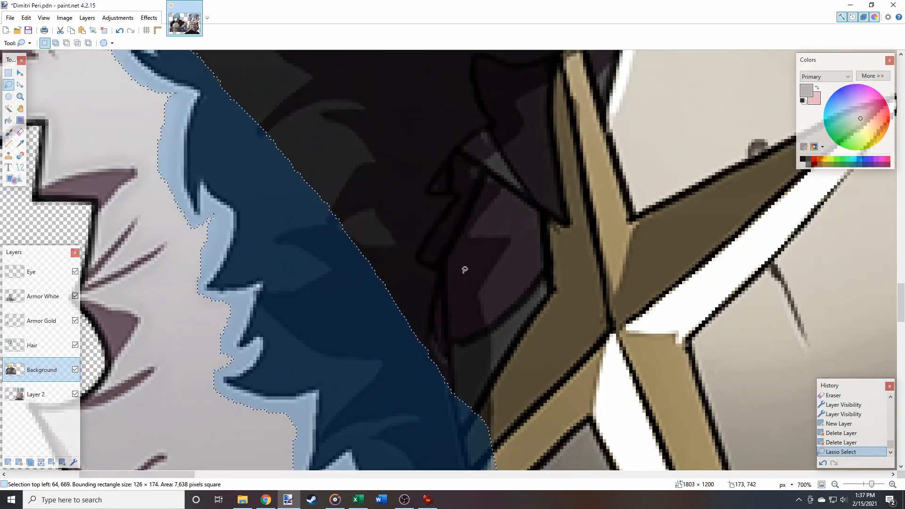
{"action": "scroll", "coordinate": [437, 365], "scroll_direction": "down", "scroll_amount": 6}
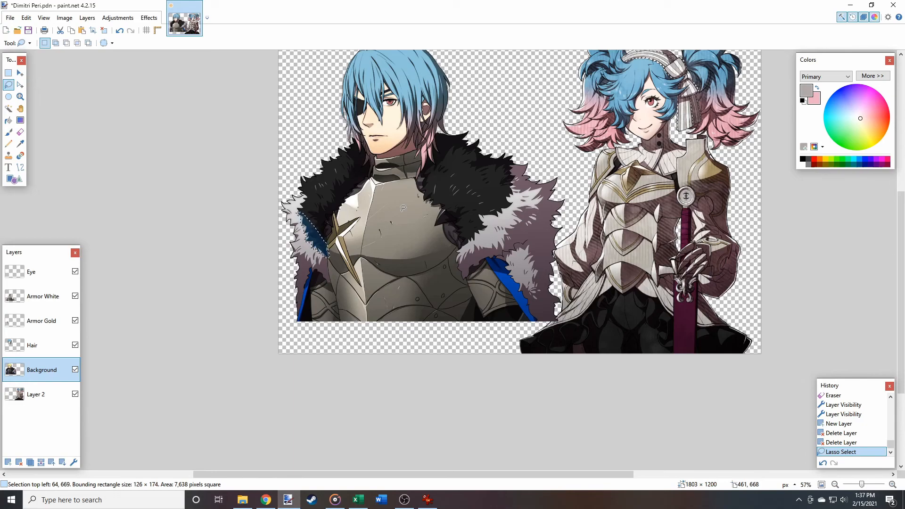
Add the remaining outer border and the border against the breastplate to the lasso selection of the star-side black fur
{"action": "scroll", "coordinate": [315, 205], "scroll_direction": "up", "scroll_amount": 10}
{"action": "scroll", "coordinate": [245, 279], "scroll_direction": "up", "scroll_amount": 3}
{"action": "mouse_move", "coordinate": [233, 285]}
{"action": "left_mouse_down"}
{"action": "mouse_move", "coordinate": [287, 187]}
{"action": "mouse_move", "coordinate": [325, 320]}
{"action": "left_mouse_up"}
{"action": "scroll", "coordinate": [325, 283], "scroll_direction": "up", "scroll_amount": 5}
{"action": "mouse_move", "coordinate": [389, 350]}
{"action": "left_mouse_down"}
{"action": "mouse_move", "coordinate": [252, 286]}
{"action": "mouse_move", "coordinate": [411, 350]}
{"action": "mouse_move", "coordinate": [441, 91]}
{"action": "mouse_move", "coordinate": [321, 326]}
{"action": "left_mouse_up"}
{"action": "scroll", "coordinate": [391, 316], "scroll_direction": "down", "scroll_amount": 4}
{"action": "scroll", "coordinate": [389, 425], "scroll_direction": "up", "scroll_amount": 5}
{"action": "scroll", "coordinate": [320, 326], "scroll_direction": "down", "scroll_amount": 5}
{"action": "scroll", "coordinate": [353, 165], "scroll_direction": "up", "scroll_amount": 6}
{"action": "left_click_drag", "start_coordinate": [395, 388], "coordinate": [364, 198]}
{"action": "scroll", "coordinate": [364, 198], "scroll_direction": "down", "scroll_amount": 5}
{"action": "scroll", "coordinate": [490, 94], "scroll_direction": "up", "scroll_amount": 6}
{"action": "left_click_drag", "start_coordinate": [357, 397], "coordinate": [228, 356]}
{"action": "scroll", "coordinate": [228, 356], "scroll_direction": "down", "scroll_amount": 5}
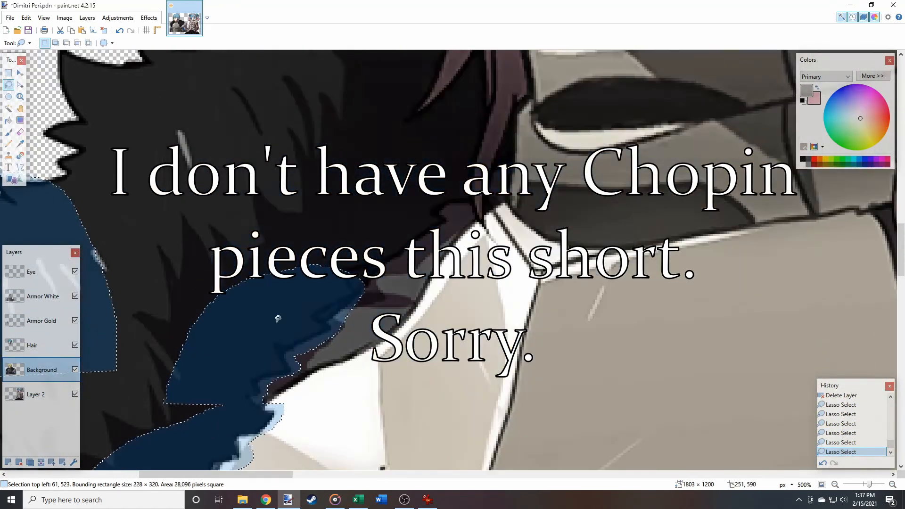
Extend the fur selection up along the armored neck to the hair strands beside the man's chin
{"action": "scroll", "coordinate": [325, 340], "scroll_direction": "up", "scroll_amount": 5}
{"action": "left_click_drag", "start_coordinate": [406, 234], "coordinate": [582, 158]}
{"action": "scroll", "coordinate": [401, 227], "scroll_direction": "down", "scroll_amount": 4}
{"action": "left_click_drag", "start_coordinate": [386, 246], "coordinate": [511, 124]}
{"action": "scroll", "coordinate": [472, 165], "scroll_direction": "down", "scroll_amount": 3}
{"action": "mouse_move", "coordinate": [445, 348]}
{"action": "left_mouse_down"}
{"action": "mouse_move", "coordinate": [387, 118]}
{"action": "mouse_move", "coordinate": [358, 188]}
{"action": "left_mouse_up"}
{"action": "scroll", "coordinate": [359, 189], "scroll_direction": "down", "scroll_amount": 4}
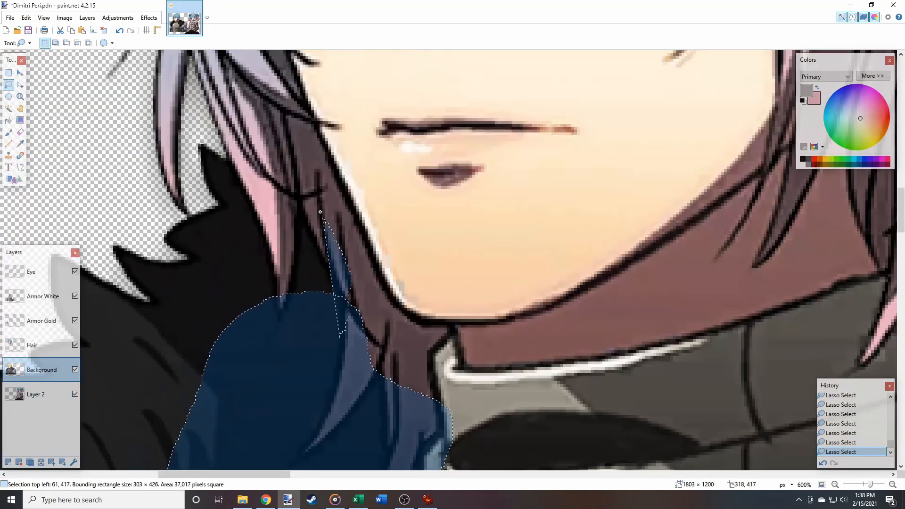
Add the black fur around the hair strands and its upper spikes to the lasso selection
{"action": "left_click_drag", "start_coordinate": [349, 311], "coordinate": [188, 212]}
{"action": "scroll", "coordinate": [189, 212], "scroll_direction": "down", "scroll_amount": 4}
{"action": "scroll", "coordinate": [151, 236], "scroll_direction": "up", "scroll_amount": 2}
{"action": "left_click_drag", "start_coordinate": [397, 142], "coordinate": [227, 283]}
{"action": "scroll", "coordinate": [377, 330], "scroll_direction": "up", "scroll_amount": 2}
{"action": "mouse_move", "coordinate": [599, 71]}
{"action": "left_mouse_down"}
{"action": "mouse_move", "coordinate": [556, 93]}
{"action": "mouse_move", "coordinate": [394, 302]}
{"action": "mouse_move", "coordinate": [365, 264]}
{"action": "left_mouse_up"}
{"action": "scroll", "coordinate": [358, 269], "scroll_direction": "down", "scroll_amount": 4}
{"action": "scroll", "coordinate": [514, 183], "scroll_direction": "up", "scroll_amount": 7}
{"action": "mouse_move", "coordinate": [374, 155]}
{"action": "left_mouse_down"}
{"action": "mouse_move", "coordinate": [641, 83]}
{"action": "mouse_move", "coordinate": [289, 296]}
{"action": "left_mouse_up"}
{"action": "scroll", "coordinate": [291, 295], "scroll_direction": "down", "scroll_amount": 2}
Extend the lasso selection along the edges of the black fur on the shoulder nearer the female character
{"action": "scroll", "coordinate": [290, 295], "scroll_direction": "down", "scroll_amount": 4}
{"action": "mouse_move", "coordinate": [275, 188]}
{"action": "left_mouse_down"}
{"action": "mouse_move", "coordinate": [307, 293]}
{"action": "mouse_move", "coordinate": [363, 62]}
{"action": "left_mouse_up"}
{"action": "scroll", "coordinate": [358, 142], "scroll_direction": "down", "scroll_amount": 3}
{"action": "mouse_move", "coordinate": [275, 121]}
{"action": "left_mouse_down"}
{"action": "mouse_move", "coordinate": [237, 228]}
{"action": "mouse_move", "coordinate": [415, 415]}
{"action": "mouse_move", "coordinate": [396, 95]}
{"action": "left_mouse_up"}
{"action": "scroll", "coordinate": [311, 184], "scroll_direction": "up", "scroll_amount": 4}
{"action": "left_click_drag", "start_coordinate": [311, 184], "coordinate": [325, 129]}
{"action": "scroll", "coordinate": [324, 128], "scroll_direction": "down", "scroll_amount": 5}
{"action": "mouse_move", "coordinate": [347, 189]}
{"action": "left_mouse_down"}
{"action": "mouse_move", "coordinate": [439, 366]}
{"action": "mouse_move", "coordinate": [452, 193]}
{"action": "left_mouse_up"}
{"action": "scroll", "coordinate": [453, 264], "scroll_direction": "down", "scroll_amount": 3}
{"action": "scroll", "coordinate": [236, 178], "scroll_direction": "up", "scroll_amount": 4}
{"action": "mouse_move", "coordinate": [243, 175]}
{"action": "left_mouse_down"}
{"action": "mouse_move", "coordinate": [401, 232]}
{"action": "mouse_move", "coordinate": [372, 80]}
{"action": "left_mouse_up"}
{"action": "scroll", "coordinate": [373, 141], "scroll_direction": "down", "scroll_amount": 4}
{"action": "mouse_move", "coordinate": [316, 262]}
{"action": "left_mouse_down"}
{"action": "mouse_move", "coordinate": [486, 101]}
{"action": "mouse_move", "coordinate": [330, 125]}
{"action": "left_mouse_up"}
Add the jagged black fur border against the purple and white cloak fur to the lasso selection
{"action": "scroll", "coordinate": [359, 122], "scroll_direction": "up", "scroll_amount": 4}
{"action": "mouse_move", "coordinate": [330, 307]}
{"action": "left_mouse_down"}
{"action": "mouse_move", "coordinate": [601, 363]}
{"action": "mouse_move", "coordinate": [174, 270]}
{"action": "left_mouse_up"}
{"action": "scroll", "coordinate": [175, 270], "scroll_direction": "down", "scroll_amount": 3}
{"action": "scroll", "coordinate": [400, 236], "scroll_direction": "up", "scroll_amount": 2}
{"action": "mouse_move", "coordinate": [376, 279]}
{"action": "left_mouse_down"}
{"action": "mouse_move", "coordinate": [420, 192]}
{"action": "mouse_move", "coordinate": [208, 192]}
{"action": "left_mouse_up"}
{"action": "scroll", "coordinate": [377, 142], "scroll_direction": "up", "scroll_amount": 3}
{"action": "scroll", "coordinate": [377, 189], "scroll_direction": "up", "scroll_amount": 2}
{"action": "mouse_move", "coordinate": [389, 247]}
{"action": "left_mouse_down"}
{"action": "mouse_move", "coordinate": [414, 166]}
{"action": "mouse_move", "coordinate": [264, 340]}
{"action": "left_mouse_up"}
{"action": "scroll", "coordinate": [269, 316], "scroll_direction": "down", "scroll_amount": 4}
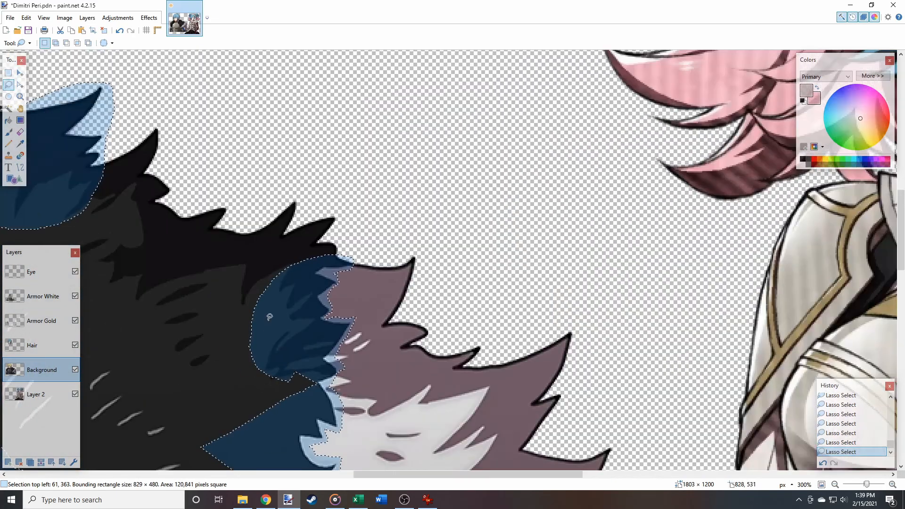
Lasso the remaining top edge and interior of the black fur to complete the selection on both shoulders
{"action": "left_click_drag", "start_coordinate": [283, 241], "coordinate": [5, 239]}
{"action": "scroll", "coordinate": [245, 141], "scroll_direction": "down", "scroll_amount": 2}
{"action": "mouse_move", "coordinate": [245, 121]}
{"action": "left_mouse_down"}
{"action": "mouse_move", "coordinate": [657, 273]}
{"action": "mouse_move", "coordinate": [608, 160]}
{"action": "left_mouse_up"}
{"action": "scroll", "coordinate": [471, 377], "scroll_direction": "up", "scroll_amount": 3}
{"action": "mouse_move", "coordinate": [381, 133]}
{"action": "left_mouse_down"}
{"action": "mouse_move", "coordinate": [492, 246]}
{"action": "mouse_move", "coordinate": [392, 134]}
{"action": "left_mouse_up"}
{"action": "left_click_drag", "start_coordinate": [554, 142], "coordinate": [566, 128]}
{"action": "scroll", "coordinate": [492, 245], "scroll_direction": "down", "scroll_amount": 6}
{"action": "scroll", "coordinate": [425, 235], "scroll_direction": "up", "scroll_amount": 5}
Subtract the transparent background around the fur from the selection with the Magic Wand at 59% tolerance
{"action": "left_click", "coordinate": [8, 109]}
{"action": "left_click", "coordinate": [222, 208], "text": "alt"}
{"action": "scroll", "coordinate": [235, 189], "scroll_direction": "up", "scroll_amount": 4}
{"action": "left_click", "coordinate": [234, 136], "text": "alt"}
{"action": "scroll", "coordinate": [228, 268], "scroll_direction": "down", "scroll_amount": 1}
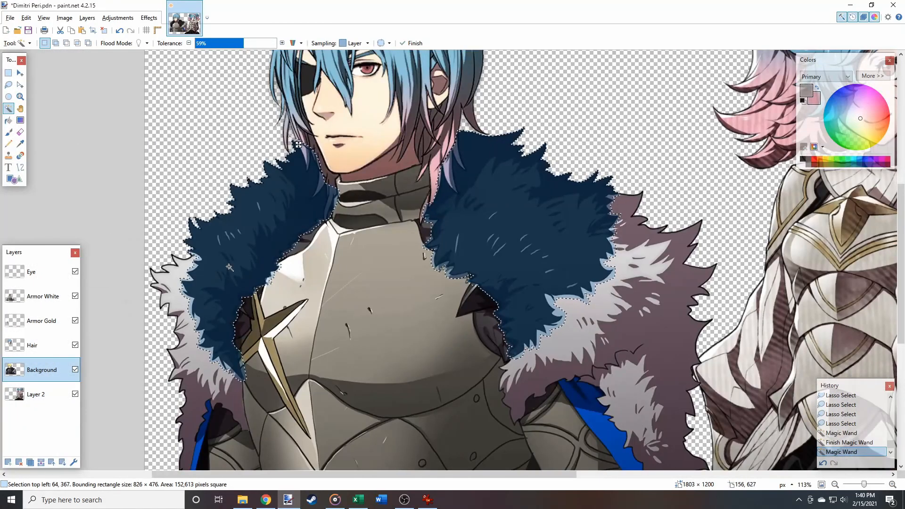
{"action": "scroll", "coordinate": [354, 264], "scroll_direction": "down", "scroll_amount": 1}
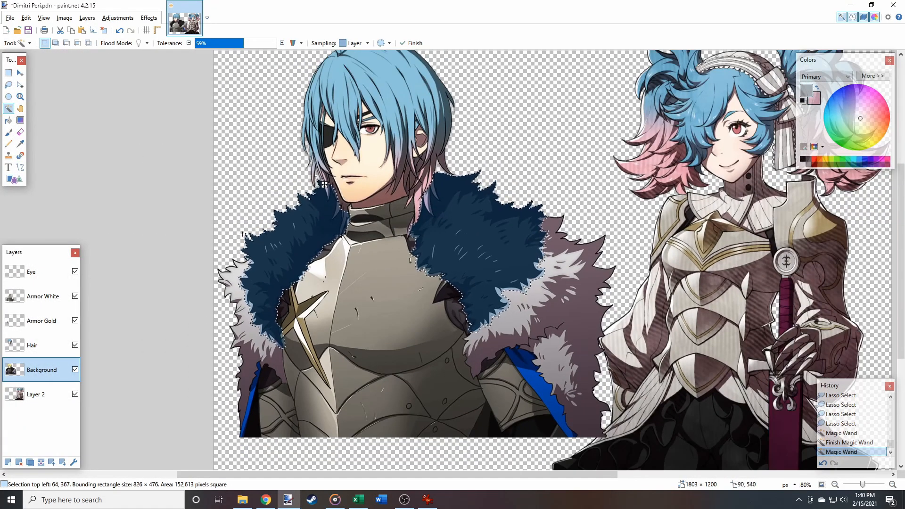
{"action": "scroll", "coordinate": [202, 246], "scroll_direction": "down", "scroll_amount": 1}
Copy the selected black fur onto a new layer and desaturate it with a saturation of 0
{"action": "key", "text": "ctrl+c"}
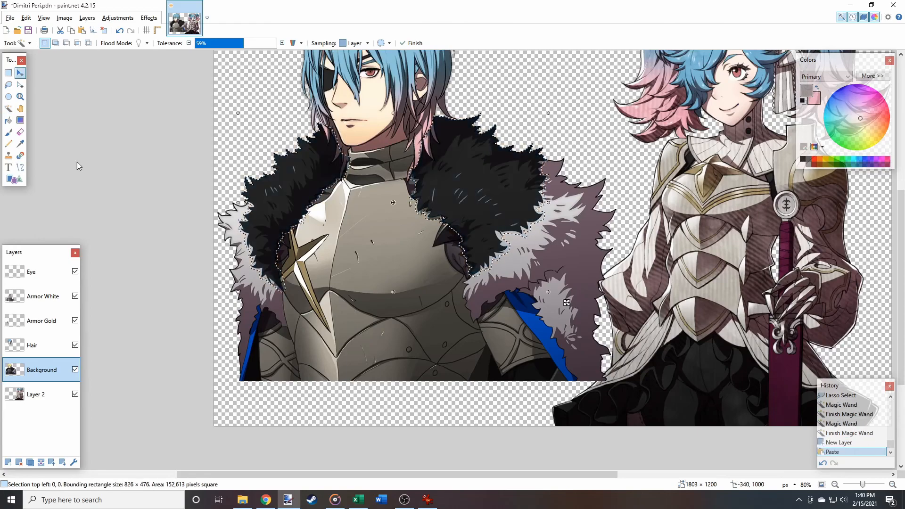
{"action": "key", "text": "ctrl+shift+n"}
{"action": "key", "text": "ctrl+v"}
{"action": "left_click", "coordinate": [118, 17]}
{"action": "left_click", "coordinate": [126, 82]}
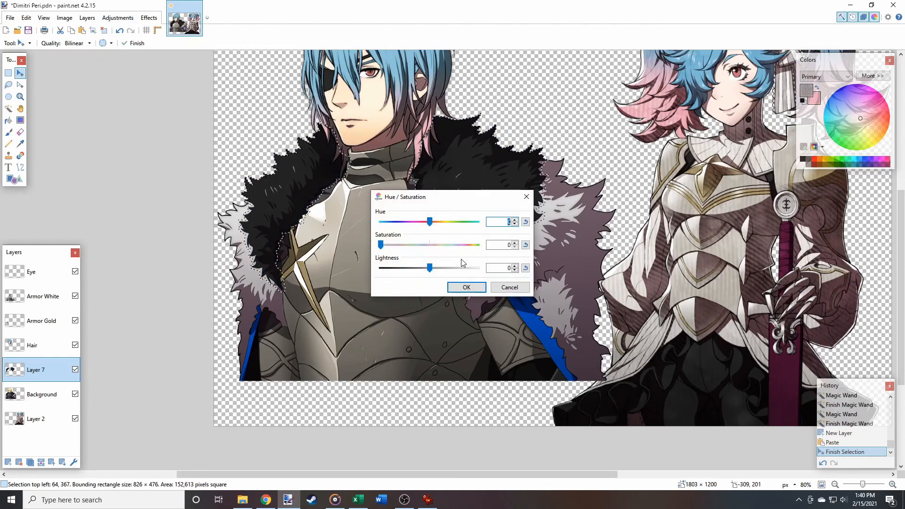
{"action": "left_click", "coordinate": [466, 288]}
Add a new layer above the desaturated fur and set its blend mode to Overlay
{"action": "key", "text": "ctrl+shift+n"}
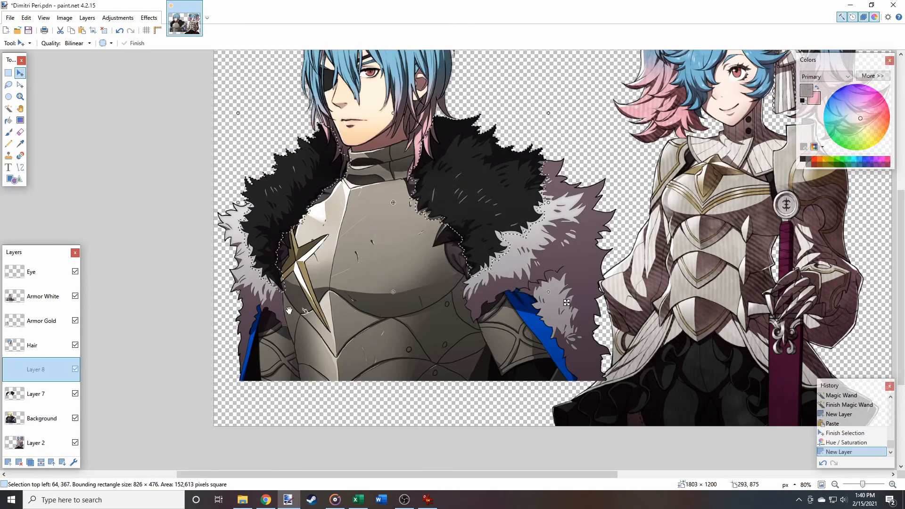
{"action": "left_click", "coordinate": [75, 465]}
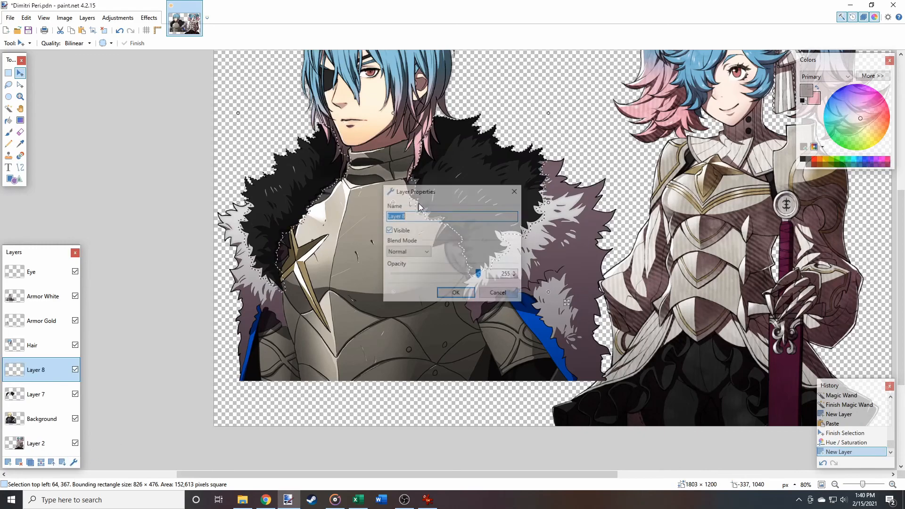
{"action": "left_click", "coordinate": [415, 252]}
{"action": "left_click", "coordinate": [409, 306]}
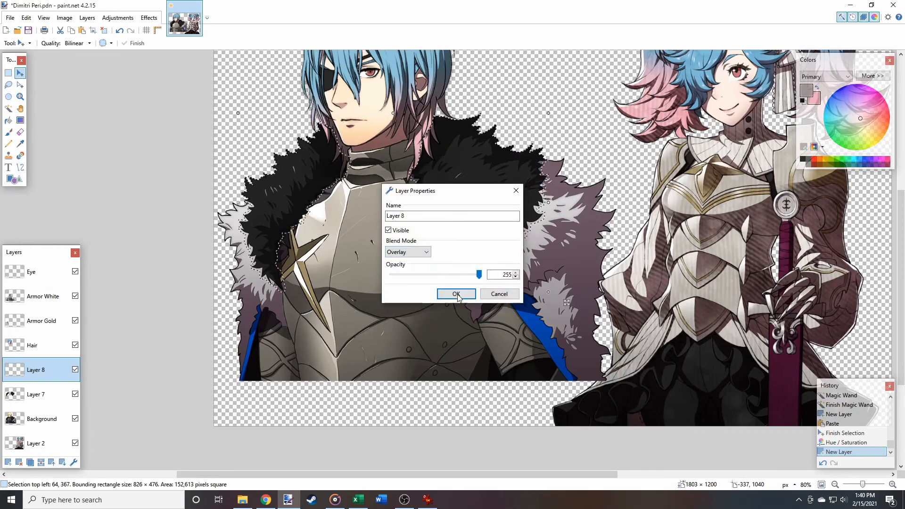
{"action": "left_click", "coordinate": [456, 294]}
Fill the selected fur on both shoulders with the sampled grey on the Overlay layer
{"action": "left_click", "coordinate": [8, 122]}
{"action": "left_click", "coordinate": [283, 192]}
{"action": "left_click", "coordinate": [463, 173]}
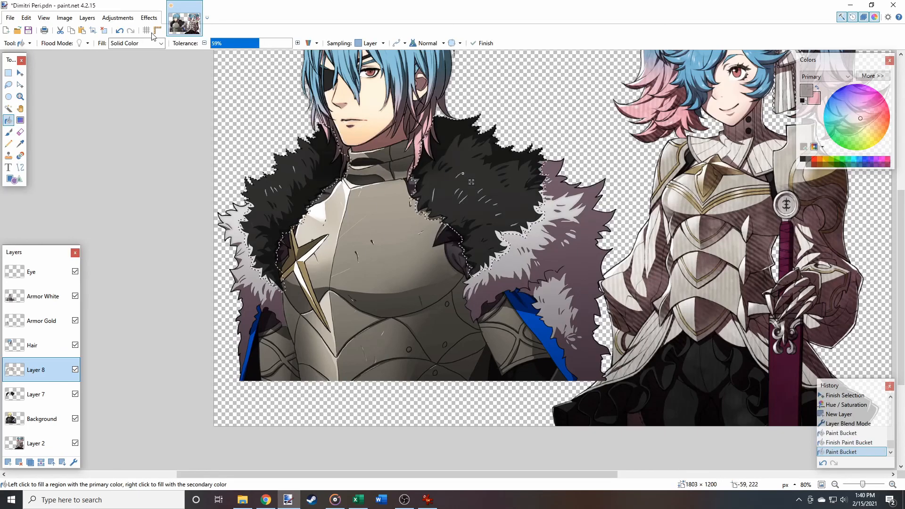
Open the Brightness / Contrast adjustment for the fur on Layer 7 and try a contrast of 70
{"action": "left_click", "coordinate": [37, 394]}
{"action": "left_click", "coordinate": [118, 18]}
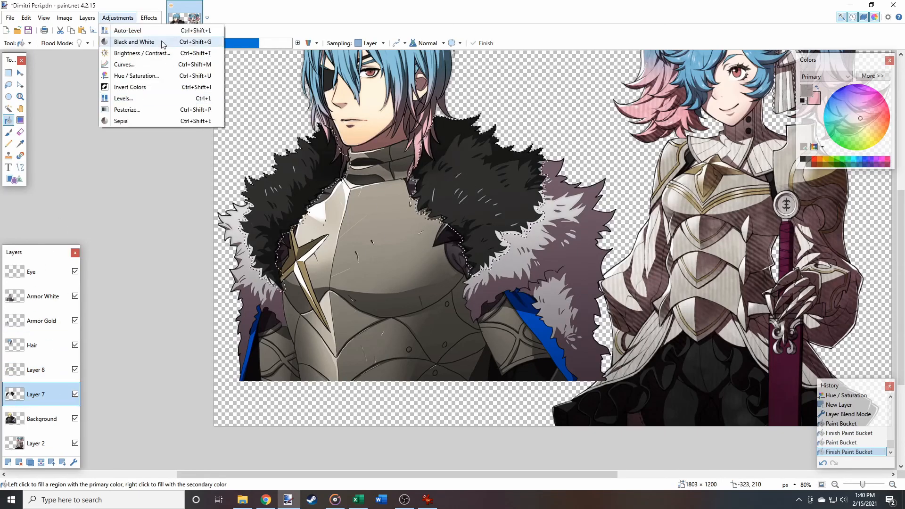
{"action": "left_click", "coordinate": [149, 53]}
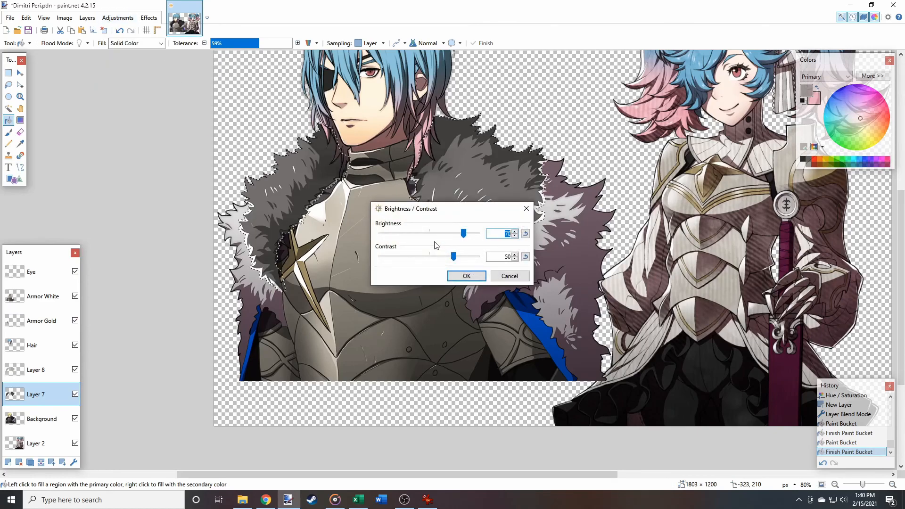
{"action": "left_click_drag", "start_coordinate": [418, 213], "coordinate": [363, 291]}
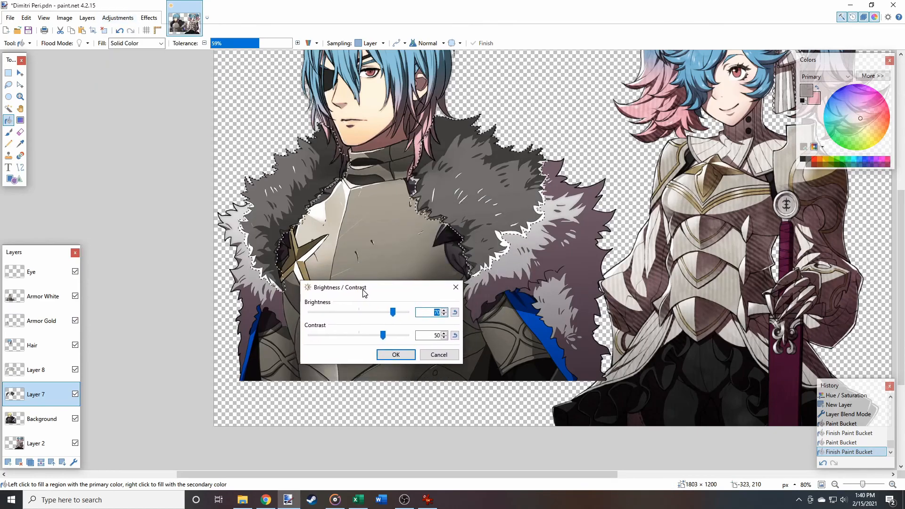
{"action": "key", "text": "Tab"}
{"action": "key", "text": "Tab"}
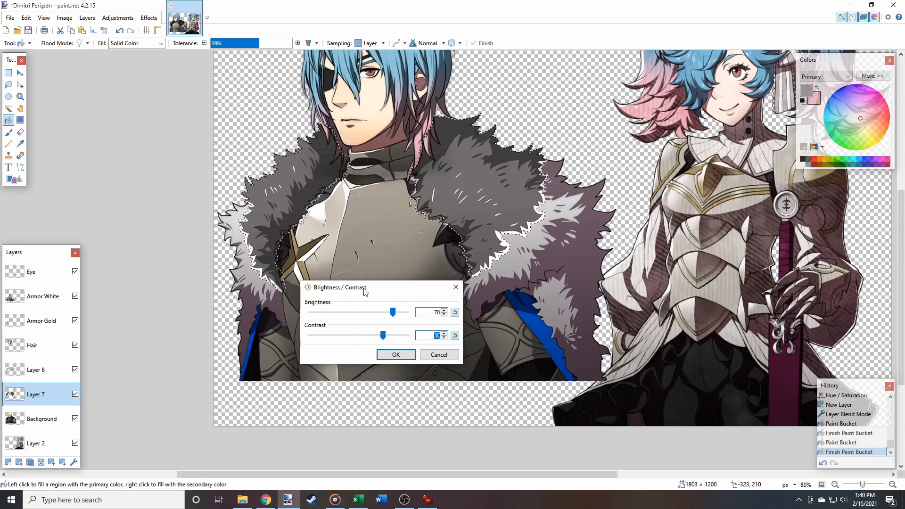
{"action": "type", "text": "70"}
{"action": "key", "text": "shift+Tab"}
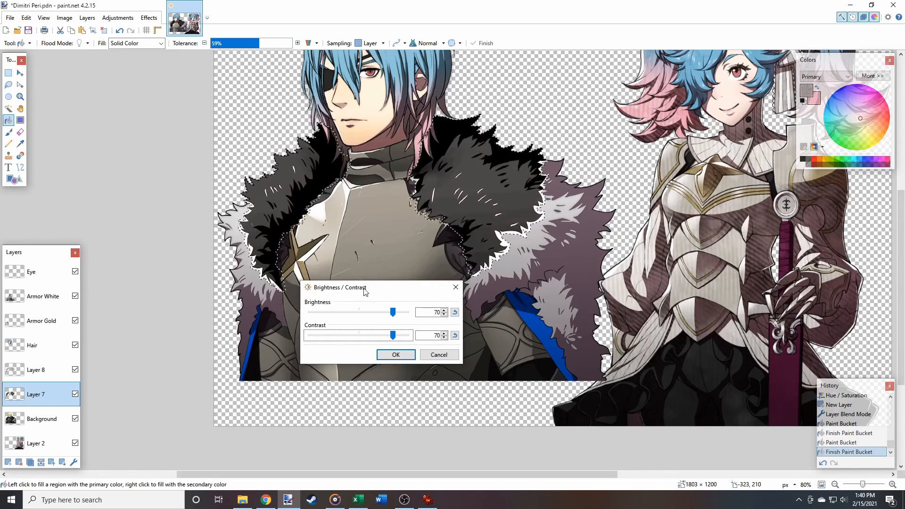
Set the Layer 7 fur's brightness to 85 and contrast to 70 and apply the adjustment
{"action": "key", "text": "Tab"}
{"action": "type", "text": "60"}
{"action": "key", "text": "shift+Tab"}
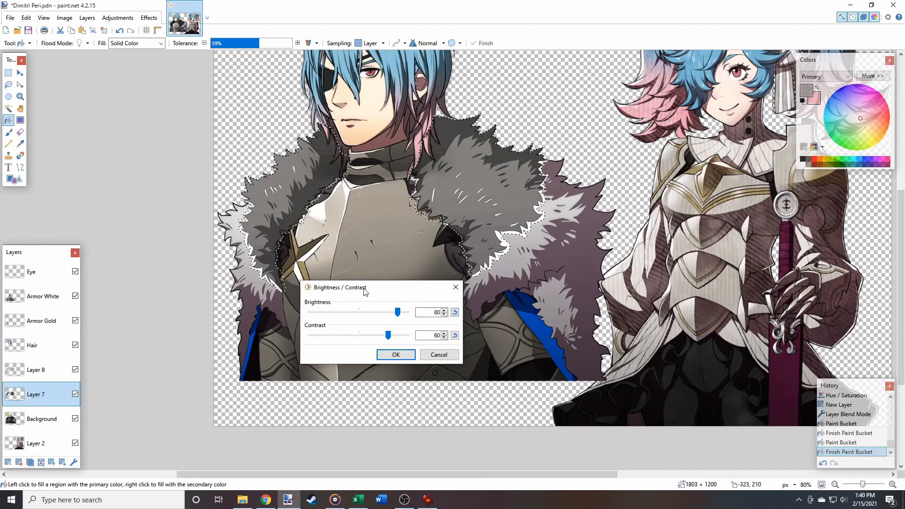
{"action": "key", "text": "Tab"}
{"action": "key", "text": "Tab"}
{"action": "type", "text": "70"}
{"action": "key", "text": "shift+Tab"}
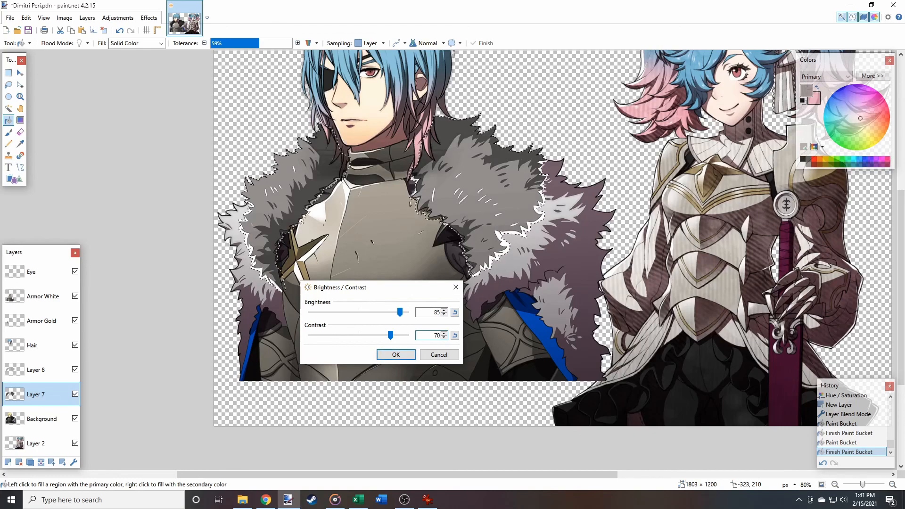
{"action": "key", "text": "Tab"}
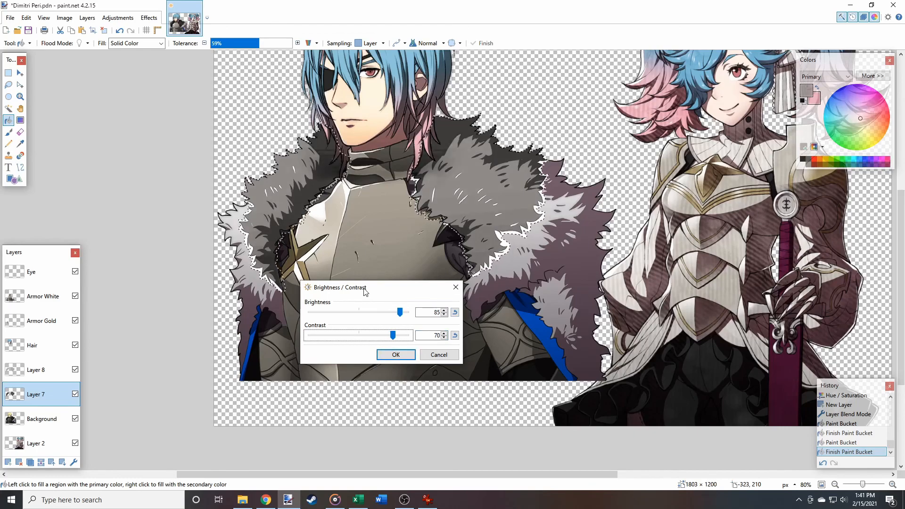
{"action": "left_click", "coordinate": [396, 354]}
Raise the saturation of Layer 8 to 125 and merge it down into Layer 7
{"action": "left_click", "coordinate": [49, 372]}
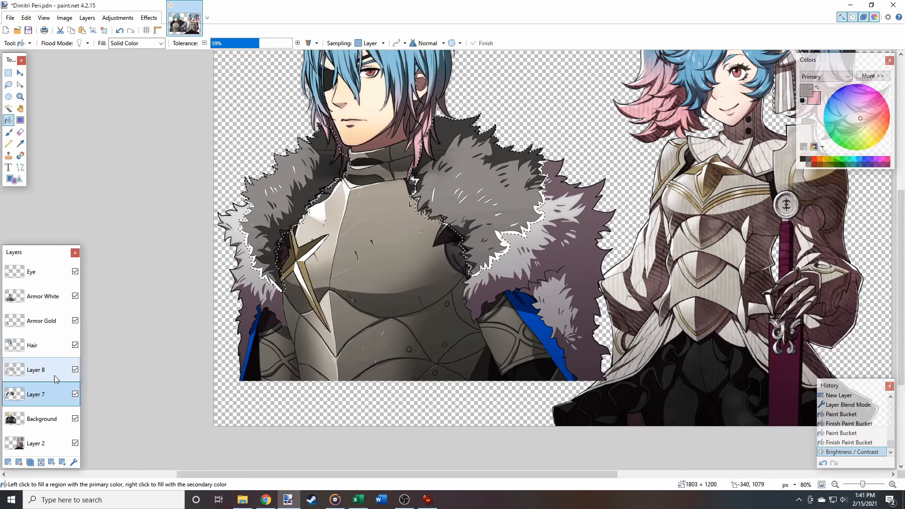
{"action": "left_click", "coordinate": [108, 18]}
{"action": "left_click", "coordinate": [146, 77]}
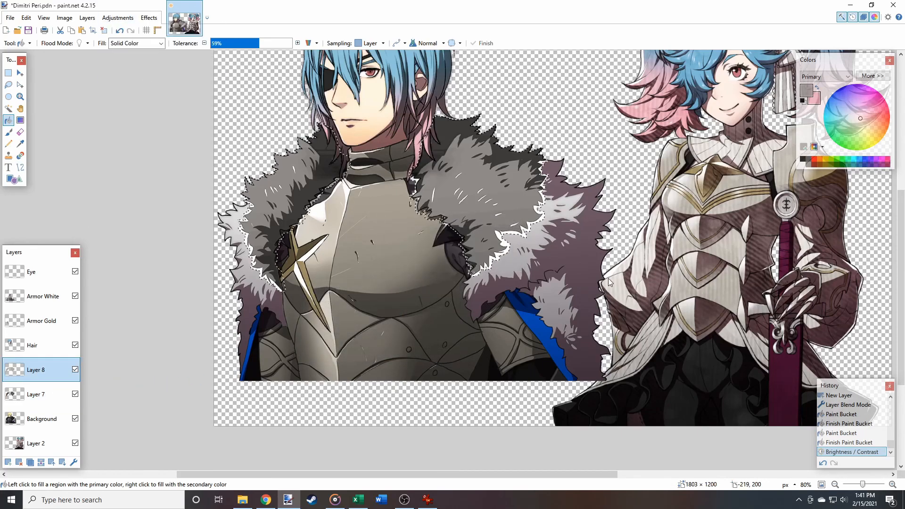
{"action": "left_click_drag", "start_coordinate": [430, 198], "coordinate": [390, 290]}
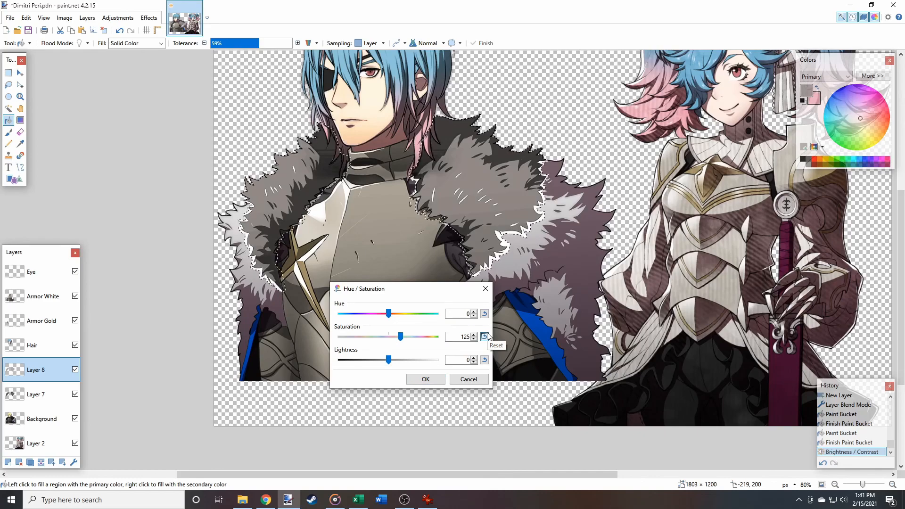
{"action": "left_click", "coordinate": [424, 379]}
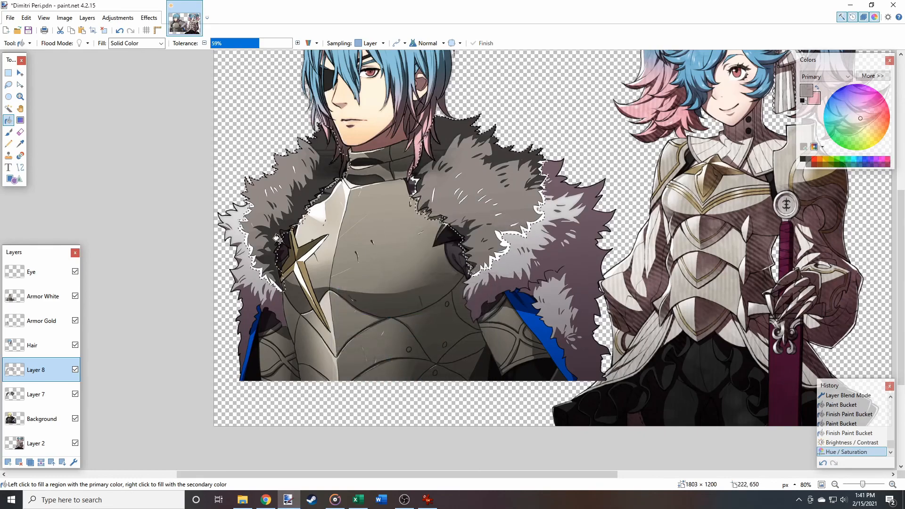
{"action": "key", "text": "ctrl+m"}
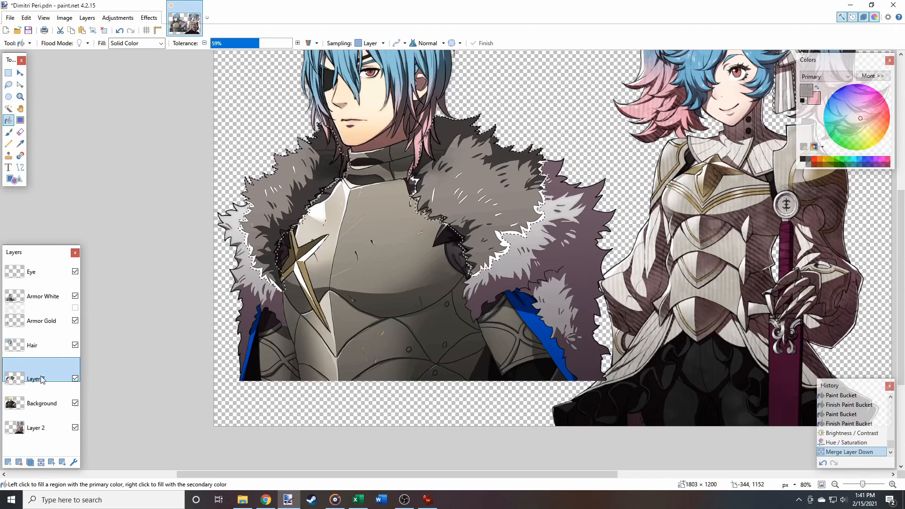
Switch to Lasso Select on Layer 7 and clear the existing fur selection
{"action": "scroll", "coordinate": [305, 226], "scroll_direction": "down", "scroll_amount": 2}
{"action": "scroll", "coordinate": [306, 226], "scroll_direction": "up", "scroll_amount": 1}
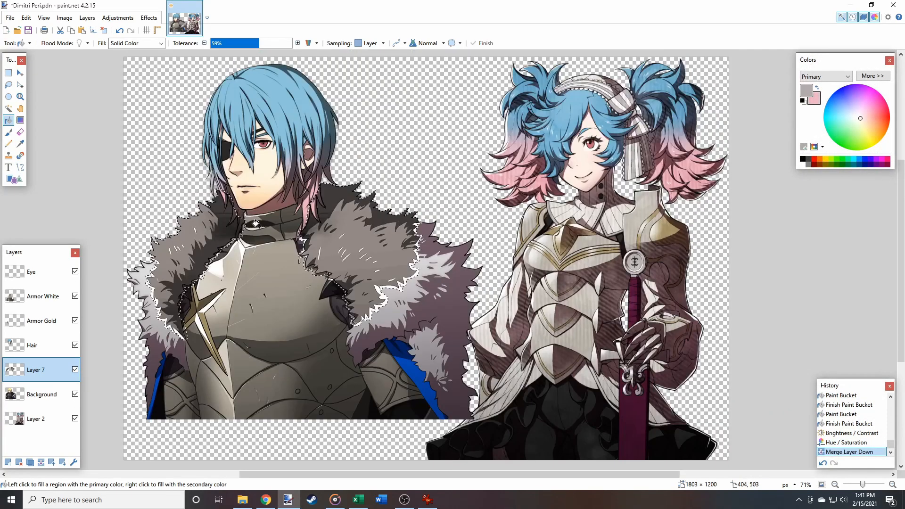
{"action": "scroll", "coordinate": [204, 190], "scroll_direction": "up", "scroll_amount": 3}
{"action": "scroll", "coordinate": [204, 190], "scroll_direction": "up", "scroll_amount": 10}
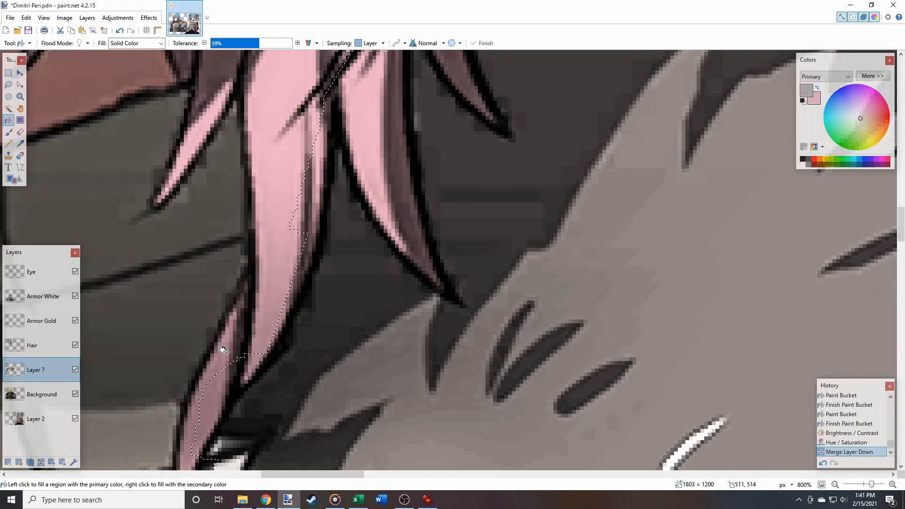
{"action": "scroll", "coordinate": [498, 225], "scroll_direction": "down", "scroll_amount": 8}
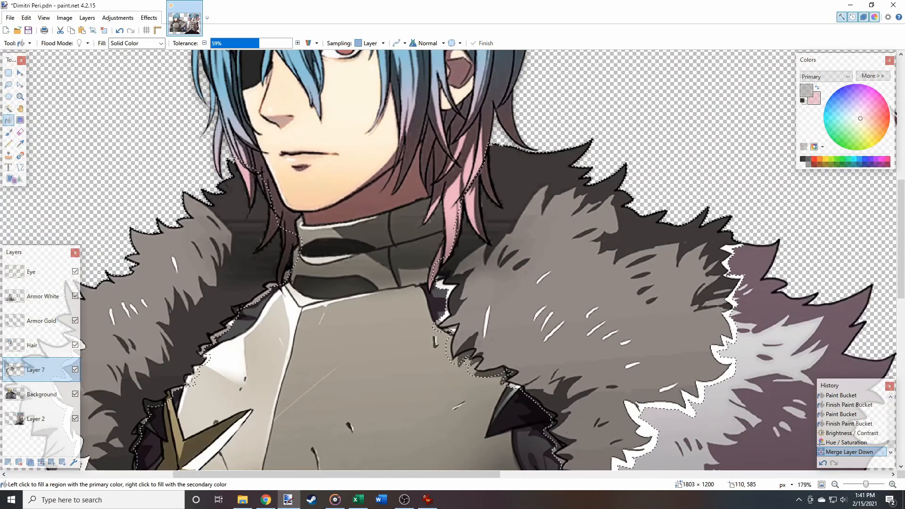
{"action": "left_click", "coordinate": [27, 394]}
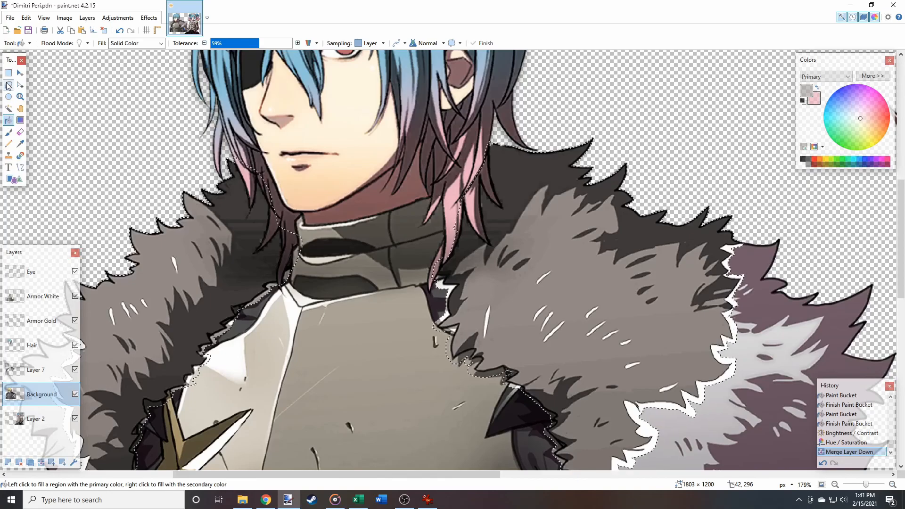
{"action": "left_click", "coordinate": [41, 349]}
{"action": "left_click", "coordinate": [36, 364]}
{"action": "scroll", "coordinate": [233, 225], "scroll_direction": "up", "scroll_amount": 5}
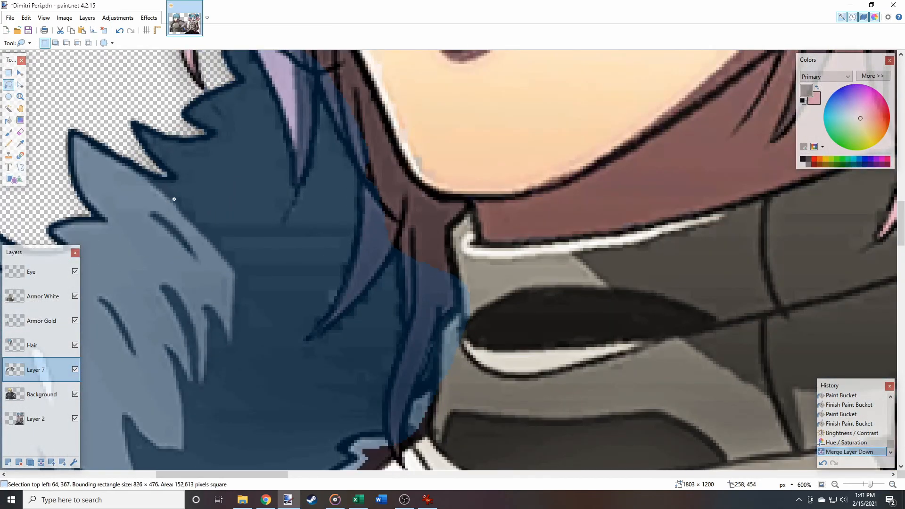
{"action": "left_click_drag", "start_coordinate": [222, 245], "coordinate": [210, 225]}
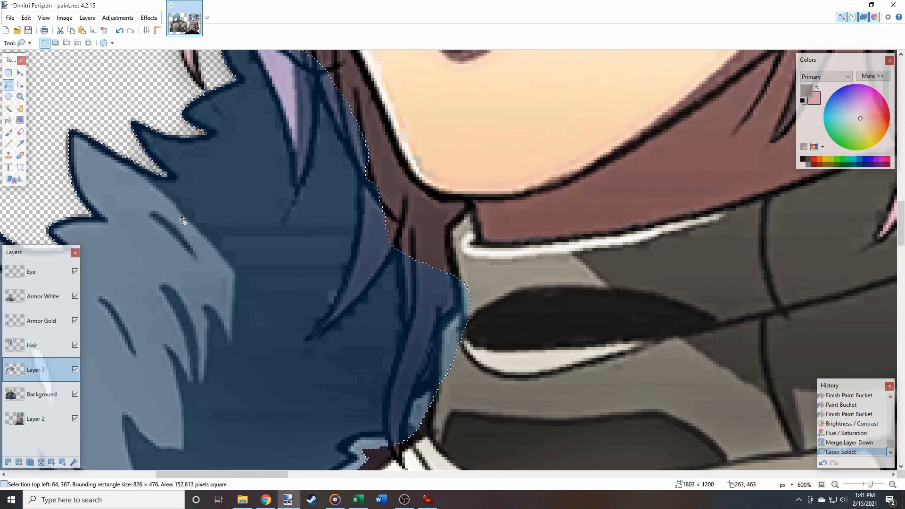
{"action": "left_click", "coordinate": [175, 202]}
Lasso the streaky dark fur between the hair strands and light fur on the image's left shoulder, down to the collar
{"action": "left_click_drag", "start_coordinate": [172, 199], "coordinate": [203, 224]}
{"action": "mouse_move", "coordinate": [236, 309]}
{"action": "left_mouse_down"}
{"action": "mouse_move", "coordinate": [279, 329]}
{"action": "mouse_move", "coordinate": [325, 306]}
{"action": "mouse_move", "coordinate": [346, 258]}
{"action": "mouse_move", "coordinate": [352, 188]}
{"action": "mouse_move", "coordinate": [288, 208]}
{"action": "left_mouse_up"}
{"action": "mouse_move", "coordinate": [280, 164]}
{"action": "left_mouse_down"}
{"action": "mouse_move", "coordinate": [265, 97]}
{"action": "mouse_move", "coordinate": [235, 92]}
{"action": "mouse_move", "coordinate": [215, 145]}
{"action": "mouse_move", "coordinate": [179, 152]}
{"action": "mouse_move", "coordinate": [184, 181]}
{"action": "left_mouse_up"}
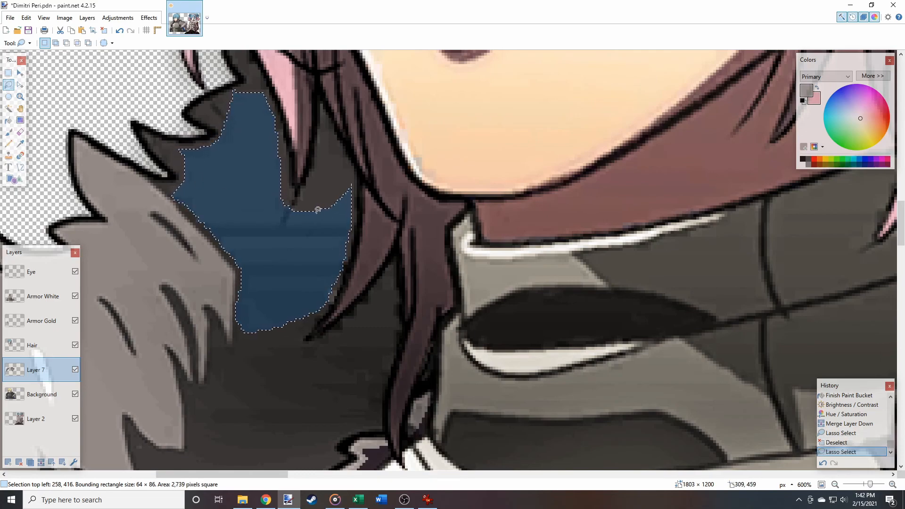
{"action": "scroll", "coordinate": [288, 201], "scroll_direction": "up", "scroll_amount": 4}
{"action": "mouse_move", "coordinate": [262, 216]}
{"action": "left_mouse_down"}
{"action": "mouse_move", "coordinate": [292, 255]}
{"action": "mouse_move", "coordinate": [311, 202]}
{"action": "left_mouse_up"}
{"action": "scroll", "coordinate": [302, 236], "scroll_direction": "down", "scroll_amount": 8}
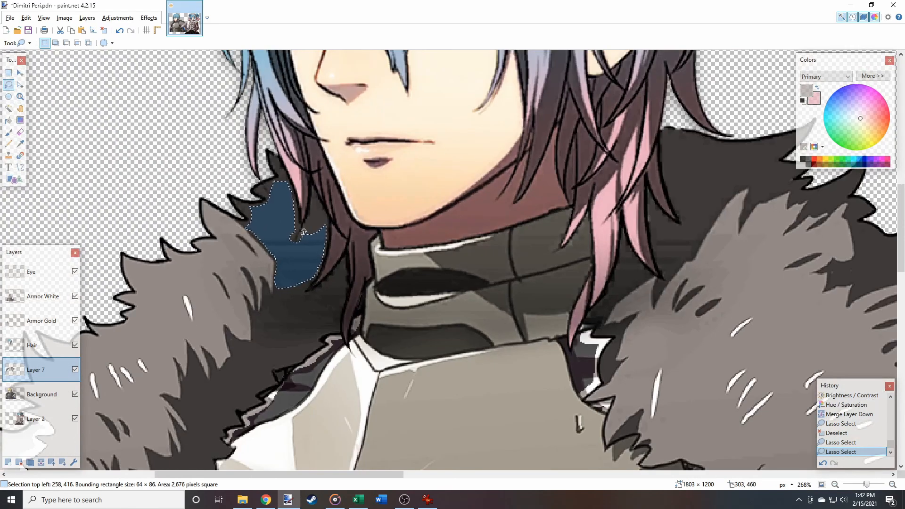
{"action": "scroll", "coordinate": [303, 232], "scroll_direction": "up", "scroll_amount": 6}
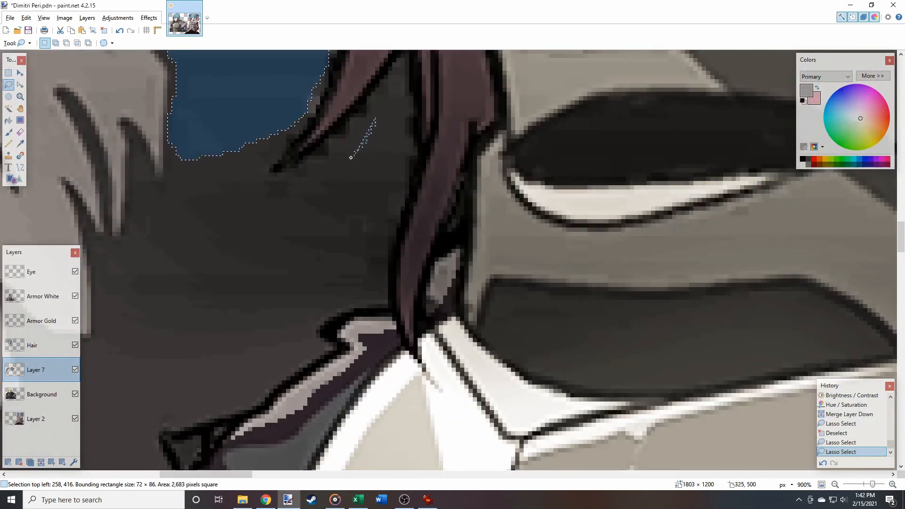
{"action": "mouse_move", "coordinate": [301, 182]}
{"action": "left_mouse_down"}
{"action": "mouse_move", "coordinate": [220, 168]}
{"action": "mouse_move", "coordinate": [179, 197]}
{"action": "mouse_move", "coordinate": [145, 188]}
{"action": "mouse_move", "coordinate": [107, 286]}
{"action": "mouse_move", "coordinate": [150, 330]}
{"action": "mouse_move", "coordinate": [242, 352]}
{"action": "mouse_move", "coordinate": [373, 294]}
{"action": "mouse_move", "coordinate": [398, 230]}
{"action": "mouse_move", "coordinate": [396, 141]}
{"action": "mouse_move", "coordinate": [339, 151]}
{"action": "mouse_move", "coordinate": [283, 191]}
{"action": "mouse_move", "coordinate": [254, 197]}
{"action": "left_mouse_up"}
{"action": "mouse_move", "coordinate": [263, 157]}
{"action": "left_mouse_down"}
{"action": "mouse_move", "coordinate": [249, 134]}
{"action": "mouse_move", "coordinate": [218, 219]}
{"action": "mouse_move", "coordinate": [243, 259]}
{"action": "mouse_move", "coordinate": [244, 249]}
{"action": "left_mouse_up"}
{"action": "scroll", "coordinate": [244, 248], "scroll_direction": "down", "scroll_amount": 8, "text": "ctrl"}
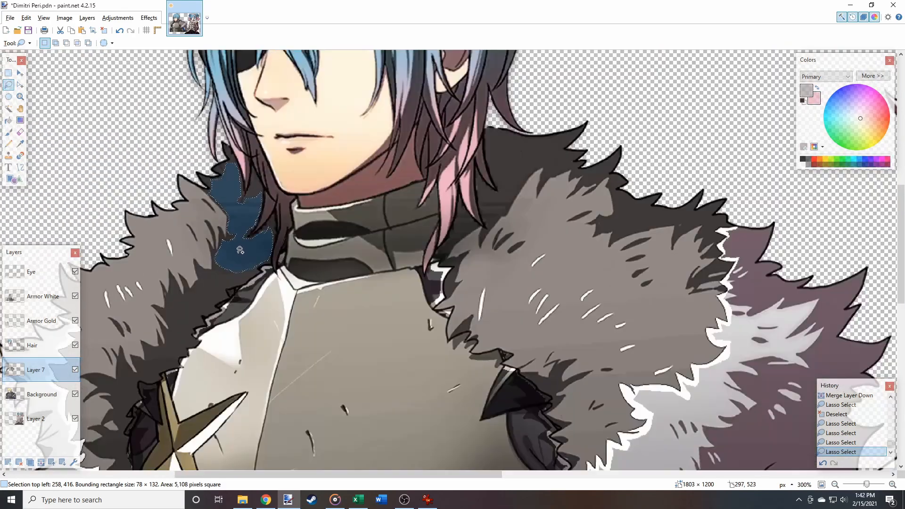
Add the dark fur patches above the gold chest ornament to the lasso selection, including the narrow spike between light tufts
{"action": "scroll", "coordinate": [142, 366], "scroll_direction": "up", "scroll_amount": 8, "text": "ctrl"}
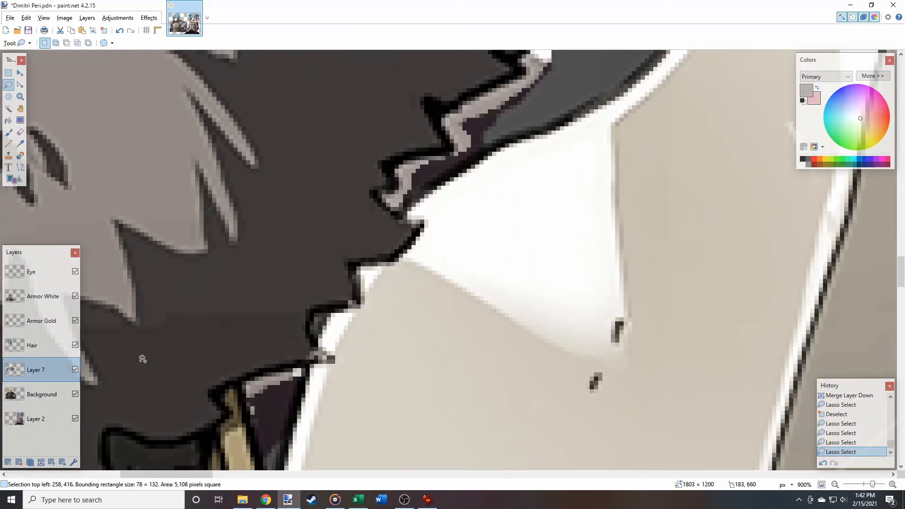
{"action": "scroll", "coordinate": [207, 364], "scroll_direction": "left", "scroll_amount": 4}
{"action": "mouse_move", "coordinate": [437, 355]}
{"action": "left_mouse_down"}
{"action": "mouse_move", "coordinate": [513, 337]}
{"action": "mouse_move", "coordinate": [532, 293]}
{"action": "mouse_move", "coordinate": [383, 289]}
{"action": "left_mouse_up"}
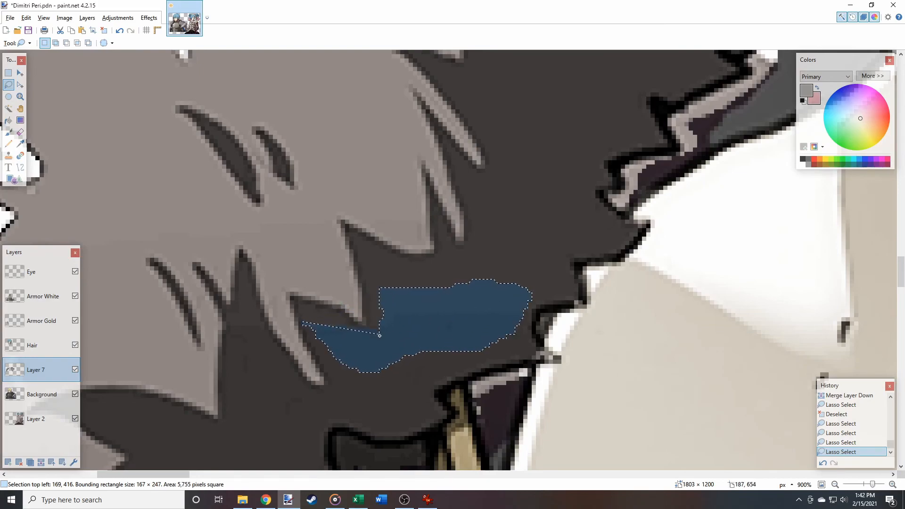
{"action": "scroll", "coordinate": [246, 246], "scroll_direction": "down", "scroll_amount": 1}
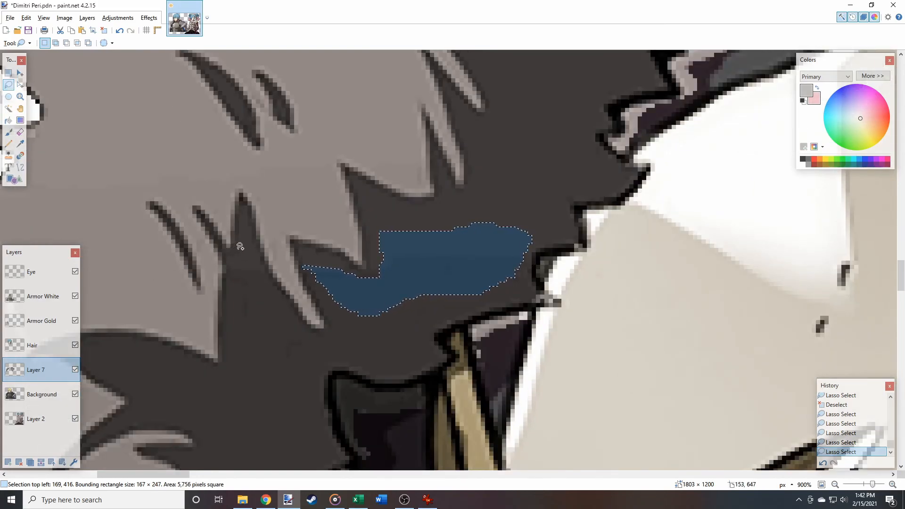
{"action": "scroll", "coordinate": [250, 252], "scroll_direction": "down", "scroll_amount": 5}
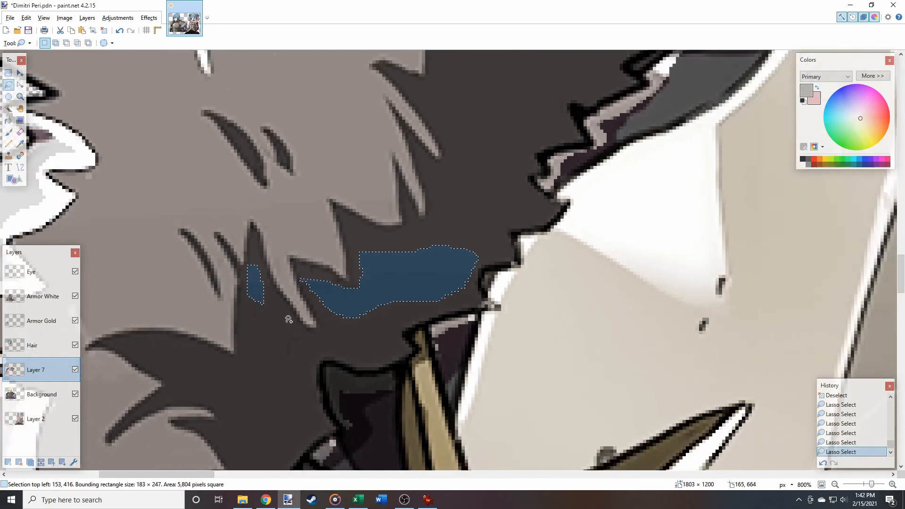
Add the light fur band below the white flecks on the image's right shoulder to the selection
{"action": "scroll", "coordinate": [285, 317], "scroll_direction": "right", "scroll_amount": 5}
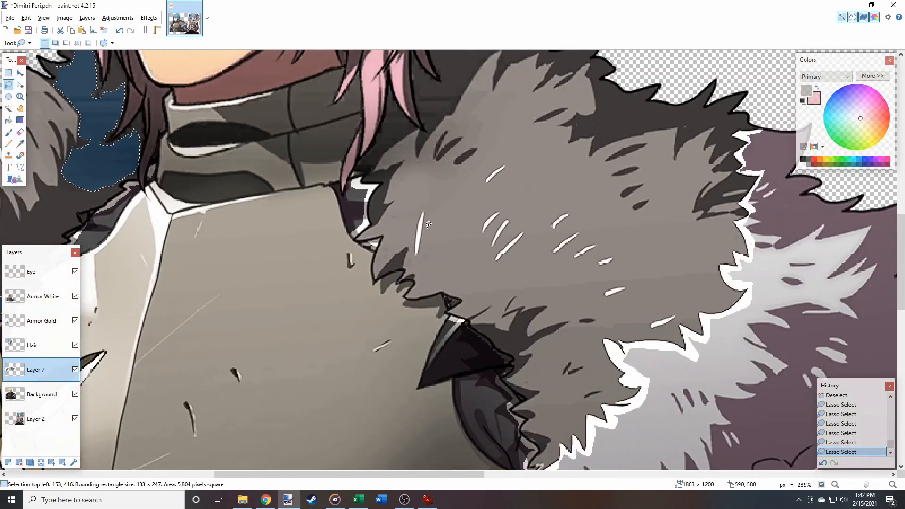
{"action": "scroll", "coordinate": [323, 193], "scroll_direction": "up", "scroll_amount": 2}
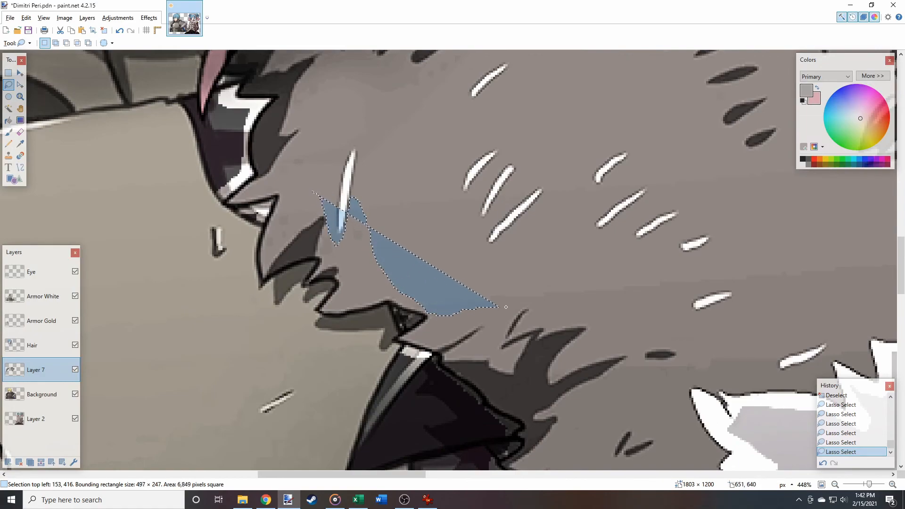
{"action": "mouse_move", "coordinate": [610, 333]}
{"action": "left_mouse_down"}
{"action": "mouse_move", "coordinate": [637, 370]}
{"action": "mouse_move", "coordinate": [642, 339]}
{"action": "mouse_move", "coordinate": [662, 335]}
{"action": "mouse_move", "coordinate": [683, 351]}
{"action": "mouse_move", "coordinate": [684, 371]}
{"action": "mouse_move", "coordinate": [712, 380]}
{"action": "mouse_move", "coordinate": [776, 363]}
{"action": "mouse_move", "coordinate": [776, 346]}
{"action": "mouse_move", "coordinate": [712, 336]}
{"action": "mouse_move", "coordinate": [681, 313]}
{"action": "mouse_move", "coordinate": [681, 278]}
{"action": "mouse_move", "coordinate": [658, 272]}
{"action": "mouse_move", "coordinate": [568, 284]}
{"action": "mouse_move", "coordinate": [478, 267]}
{"action": "mouse_move", "coordinate": [449, 179]}
{"action": "left_mouse_up"}
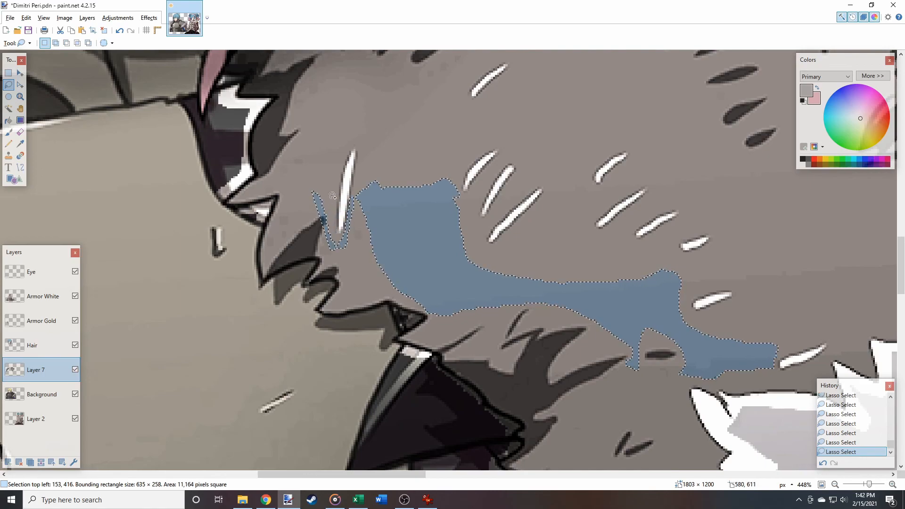
Add the light fur patches beside the long white fleck near the armor edge, undoing a stray outline
{"action": "scroll", "coordinate": [386, 183], "scroll_direction": "up", "scroll_amount": 4}
{"action": "mouse_move", "coordinate": [406, 180]}
{"action": "left_mouse_down"}
{"action": "mouse_move", "coordinate": [403, 221]}
{"action": "mouse_move", "coordinate": [373, 295]}
{"action": "mouse_move", "coordinate": [318, 173]}
{"action": "left_mouse_up"}
{"action": "mouse_move", "coordinate": [422, 196]}
{"action": "left_mouse_down"}
{"action": "mouse_move", "coordinate": [404, 257]}
{"action": "mouse_move", "coordinate": [441, 252]}
{"action": "left_mouse_up"}
{"action": "mouse_move", "coordinate": [287, 184]}
{"action": "left_mouse_down"}
{"action": "mouse_move", "coordinate": [249, 209]}
{"action": "mouse_move", "coordinate": [236, 282]}
{"action": "mouse_move", "coordinate": [333, 223]}
{"action": "mouse_move", "coordinate": [361, 228]}
{"action": "mouse_move", "coordinate": [369, 185]}
{"action": "mouse_move", "coordinate": [275, 206]}
{"action": "mouse_move", "coordinate": [371, 146]}
{"action": "mouse_move", "coordinate": [375, 254]}
{"action": "mouse_move", "coordinate": [391, 208]}
{"action": "left_mouse_up"}
{"action": "scroll", "coordinate": [246, 246], "scroll_direction": "up", "scroll_amount": 3}
{"action": "key", "text": "ctrl+z"}
{"action": "mouse_move", "coordinate": [249, 235]}
{"action": "left_mouse_down"}
{"action": "mouse_move", "coordinate": [291, 188]}
{"action": "mouse_move", "coordinate": [374, 151]}
{"action": "mouse_move", "coordinate": [396, 177]}
{"action": "mouse_move", "coordinate": [377, 247]}
{"action": "mouse_move", "coordinate": [357, 271]}
{"action": "left_mouse_up"}
{"action": "scroll", "coordinate": [499, 290], "scroll_direction": "up", "scroll_amount": 3}
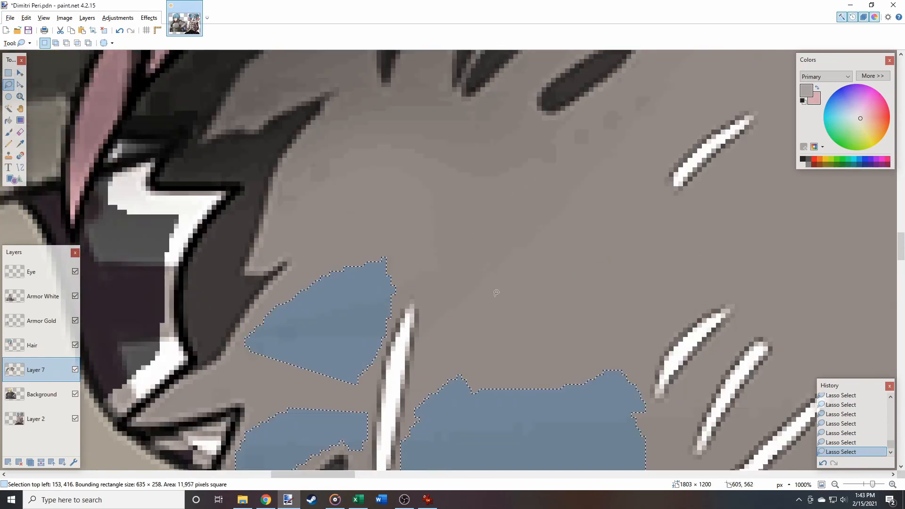
Extend the selection up the light fur around the three dark tufts, undoing the last extra outline
{"action": "mouse_move", "coordinate": [429, 343]}
{"action": "left_mouse_down"}
{"action": "mouse_move", "coordinate": [426, 293]}
{"action": "mouse_move", "coordinate": [414, 282]}
{"action": "mouse_move", "coordinate": [391, 303]}
{"action": "mouse_move", "coordinate": [378, 273]}
{"action": "mouse_move", "coordinate": [411, 200]}
{"action": "mouse_move", "coordinate": [352, 197]}
{"action": "mouse_move", "coordinate": [286, 208]}
{"action": "mouse_move", "coordinate": [345, 85]}
{"action": "mouse_move", "coordinate": [322, 81]}
{"action": "mouse_move", "coordinate": [257, 99]}
{"action": "mouse_move", "coordinate": [291, 76]}
{"action": "mouse_move", "coordinate": [352, 68]}
{"action": "mouse_move", "coordinate": [386, 93]}
{"action": "mouse_move", "coordinate": [411, 76]}
{"action": "mouse_move", "coordinate": [451, 87]}
{"action": "mouse_move", "coordinate": [457, 113]}
{"action": "mouse_move", "coordinate": [483, 120]}
{"action": "mouse_move", "coordinate": [510, 91]}
{"action": "mouse_move", "coordinate": [529, 135]}
{"action": "mouse_move", "coordinate": [622, 139]}
{"action": "mouse_move", "coordinate": [626, 186]}
{"action": "mouse_move", "coordinate": [521, 293]}
{"action": "left_mouse_up"}
{"action": "scroll", "coordinate": [418, 309], "scroll_direction": "down", "scroll_amount": 2}
{"action": "scroll", "coordinate": [505, 270], "scroll_direction": "up", "scroll_amount": 2}
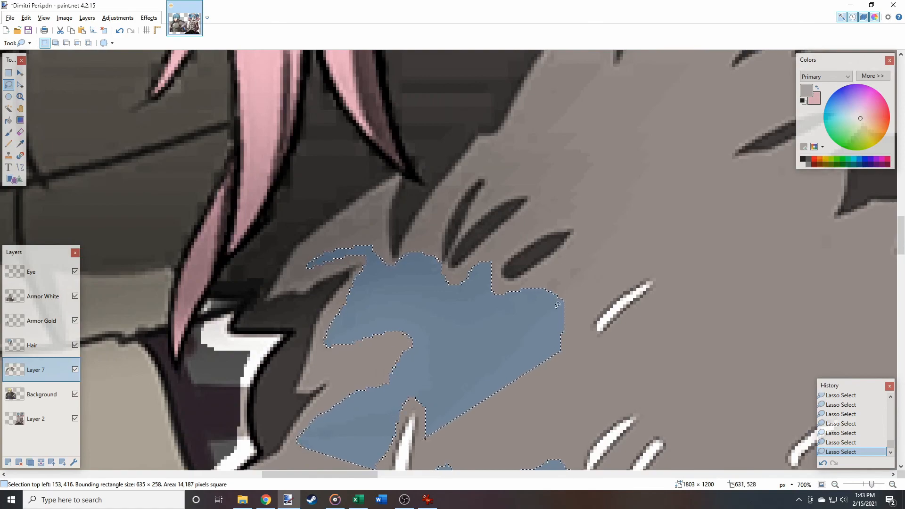
{"action": "mouse_move", "coordinate": [558, 324]}
{"action": "left_mouse_down"}
{"action": "mouse_move", "coordinate": [675, 193]}
{"action": "mouse_move", "coordinate": [695, 63]}
{"action": "mouse_move", "coordinate": [638, 74]}
{"action": "mouse_move", "coordinate": [617, 95]}
{"action": "mouse_move", "coordinate": [587, 233]}
{"action": "mouse_move", "coordinate": [570, 263]}
{"action": "mouse_move", "coordinate": [511, 307]}
{"action": "left_mouse_up"}
{"action": "mouse_move", "coordinate": [593, 237]}
{"action": "left_mouse_down"}
{"action": "mouse_move", "coordinate": [557, 221]}
{"action": "mouse_move", "coordinate": [570, 165]}
{"action": "mouse_move", "coordinate": [542, 140]}
{"action": "mouse_move", "coordinate": [535, 114]}
{"action": "mouse_move", "coordinate": [557, 60]}
{"action": "mouse_move", "coordinate": [588, 53]}
{"action": "mouse_move", "coordinate": [618, 107]}
{"action": "mouse_move", "coordinate": [617, 157]}
{"action": "left_mouse_up"}
{"action": "key", "text": "ctrl+z"}
{"action": "scroll", "coordinate": [556, 239], "scroll_direction": "down", "scroll_amount": 3}
{"action": "scroll", "coordinate": [540, 236], "scroll_direction": "right", "scroll_amount": 2}
{"action": "scroll", "coordinate": [471, 250], "scroll_direction": "down", "scroll_amount": 2}
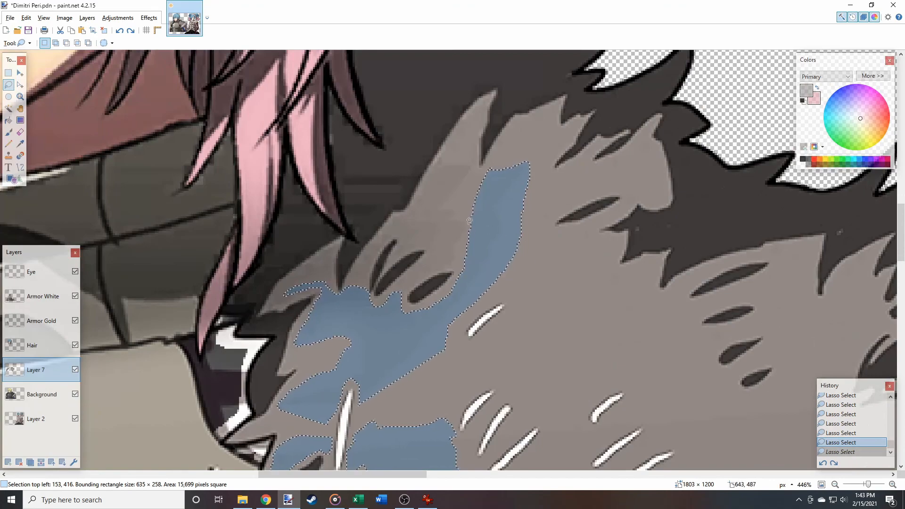
Widen the upper selection strip across the light fur above the three dark tufts
{"action": "scroll", "coordinate": [438, 271], "scroll_direction": "up", "scroll_amount": 4}
{"action": "scroll", "coordinate": [419, 309], "scroll_direction": "up", "scroll_amount": 1}
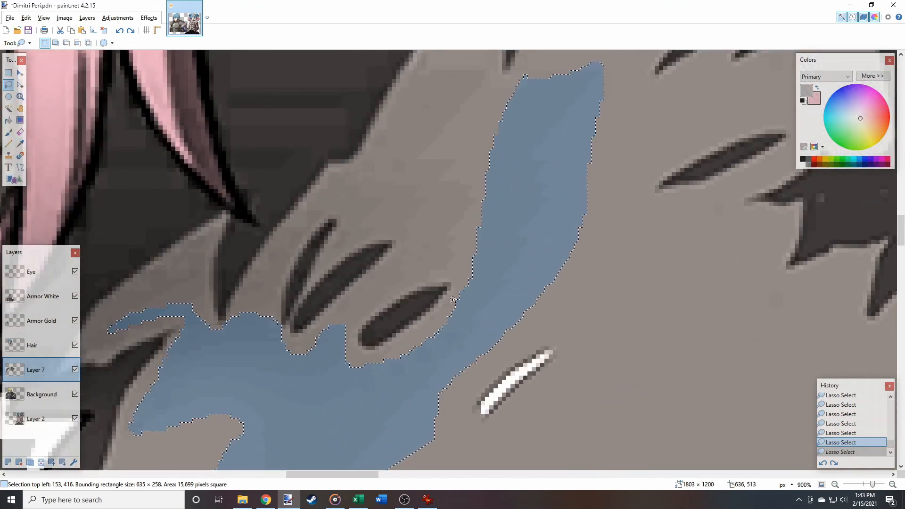
{"action": "mouse_move", "coordinate": [444, 334]}
{"action": "left_mouse_down"}
{"action": "mouse_move", "coordinate": [467, 291]}
{"action": "mouse_move", "coordinate": [419, 257]}
{"action": "mouse_move", "coordinate": [441, 184]}
{"action": "mouse_move", "coordinate": [434, 104]}
{"action": "mouse_move", "coordinate": [511, 95]}
{"action": "mouse_move", "coordinate": [467, 283]}
{"action": "left_mouse_up"}
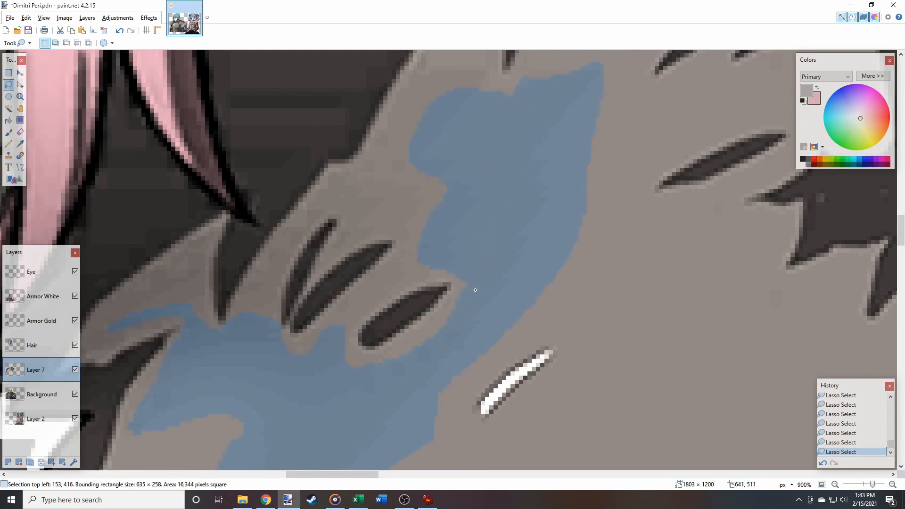
{"action": "scroll", "coordinate": [459, 278], "scroll_direction": "down", "scroll_amount": 2}
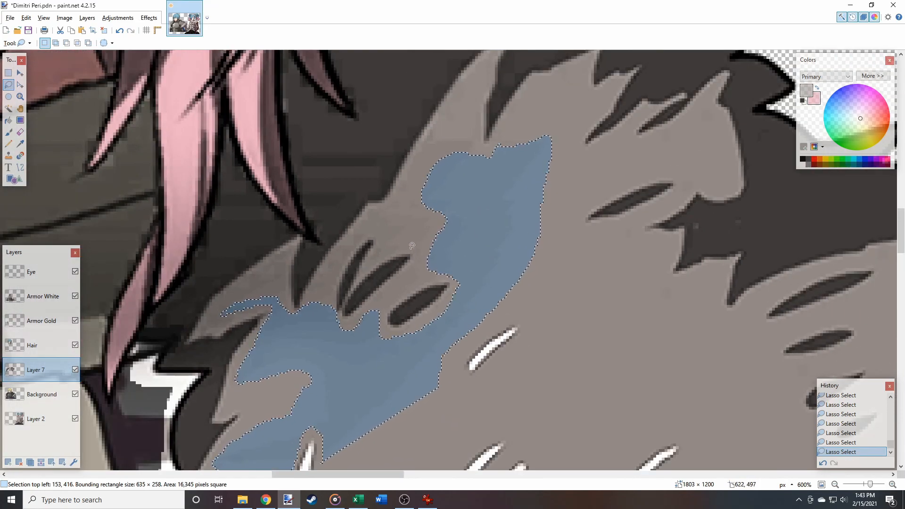
{"action": "scroll", "coordinate": [519, 243], "scroll_direction": "down", "scroll_amount": 1}
{"action": "scroll", "coordinate": [519, 243], "scroll_direction": "up", "scroll_amount": 5}
{"action": "mouse_move", "coordinate": [580, 282]}
{"action": "left_mouse_down"}
{"action": "mouse_move", "coordinate": [554, 258]}
{"action": "mouse_move", "coordinate": [486, 242]}
{"action": "mouse_move", "coordinate": [464, 223]}
{"action": "mouse_move", "coordinate": [459, 196]}
{"action": "mouse_move", "coordinate": [505, 160]}
{"action": "mouse_move", "coordinate": [579, 143]}
{"action": "mouse_move", "coordinate": [638, 165]}
{"action": "left_mouse_up"}
Add the light tuft beside the pink hair tips and the strip behind the dark tufts to the selection
{"action": "scroll", "coordinate": [317, 277], "scroll_direction": "up", "scroll_amount": 4}
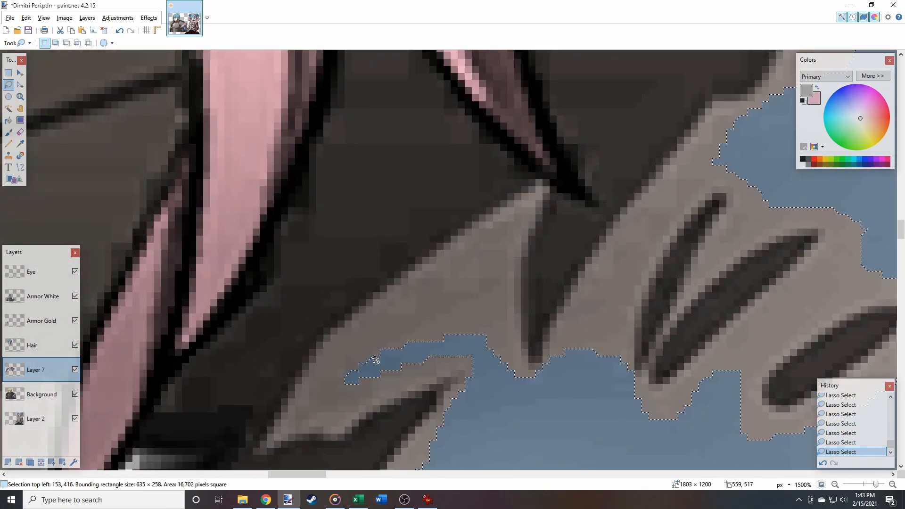
{"action": "mouse_move", "coordinate": [363, 355]}
{"action": "left_mouse_down"}
{"action": "mouse_move", "coordinate": [405, 302]}
{"action": "mouse_move", "coordinate": [490, 260]}
{"action": "mouse_move", "coordinate": [527, 374]}
{"action": "mouse_move", "coordinate": [696, 158]}
{"action": "mouse_move", "coordinate": [717, 169]}
{"action": "mouse_move", "coordinate": [644, 267]}
{"action": "mouse_move", "coordinate": [561, 351]}
{"action": "left_mouse_up"}
{"action": "scroll", "coordinate": [310, 281], "scroll_direction": "down", "scroll_amount": 4}
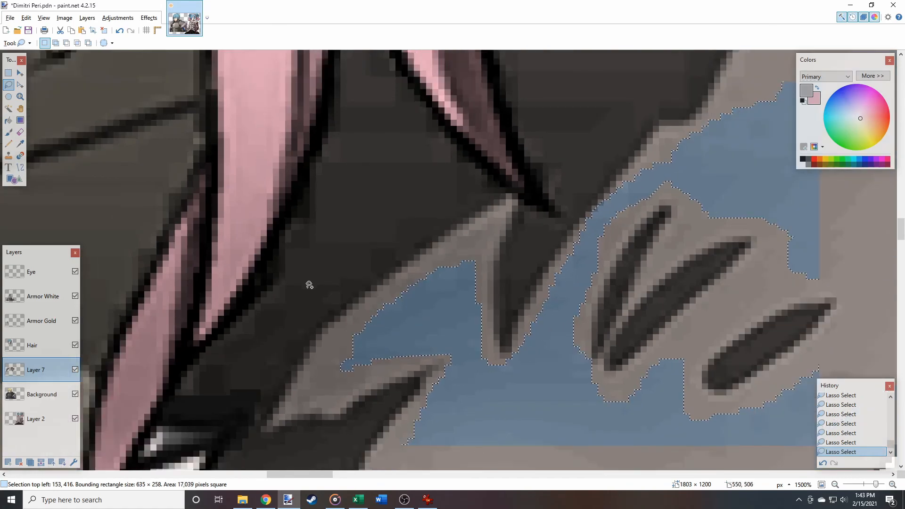
Add the dark fur between and beside the pink hair tips and the dark strip above the tall light tuft to the selection
{"action": "mouse_move", "coordinate": [274, 363]}
{"action": "left_mouse_down"}
{"action": "mouse_move", "coordinate": [394, 247]}
{"action": "mouse_move", "coordinate": [449, 210]}
{"action": "mouse_move", "coordinate": [404, 166]}
{"action": "mouse_move", "coordinate": [352, 82]}
{"action": "mouse_move", "coordinate": [321, 198]}
{"action": "mouse_move", "coordinate": [263, 334]}
{"action": "mouse_move", "coordinate": [212, 372]}
{"action": "left_mouse_up"}
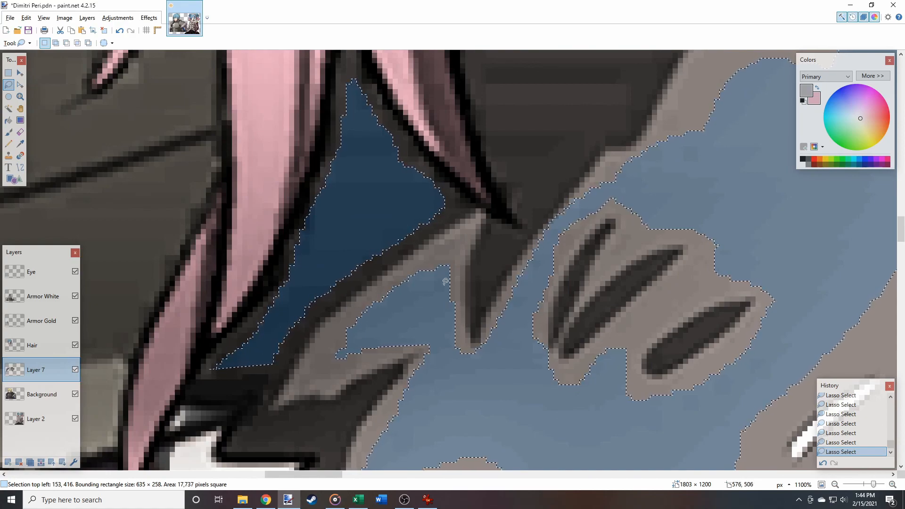
{"action": "scroll", "coordinate": [426, 286], "scroll_direction": "up", "scroll_amount": 2}
{"action": "scroll", "coordinate": [427, 286], "scroll_direction": "right", "scroll_amount": 4}
{"action": "scroll", "coordinate": [427, 286], "scroll_direction": "up", "scroll_amount": 2}
{"action": "mouse_move", "coordinate": [310, 418]}
{"action": "left_mouse_down"}
{"action": "mouse_move", "coordinate": [264, 349]}
{"action": "mouse_move", "coordinate": [239, 165]}
{"action": "mouse_move", "coordinate": [251, 155]}
{"action": "mouse_move", "coordinate": [331, 235]}
{"action": "mouse_move", "coordinate": [430, 257]}
{"action": "mouse_move", "coordinate": [407, 342]}
{"action": "mouse_move", "coordinate": [375, 359]}
{"action": "left_mouse_up"}
{"action": "left_click_drag", "start_coordinate": [346, 391], "coordinate": [350, 393]}
{"action": "scroll", "coordinate": [425, 293], "scroll_direction": "right", "scroll_amount": 2}
{"action": "scroll", "coordinate": [332, 319], "scroll_direction": "up", "scroll_amount": 2}
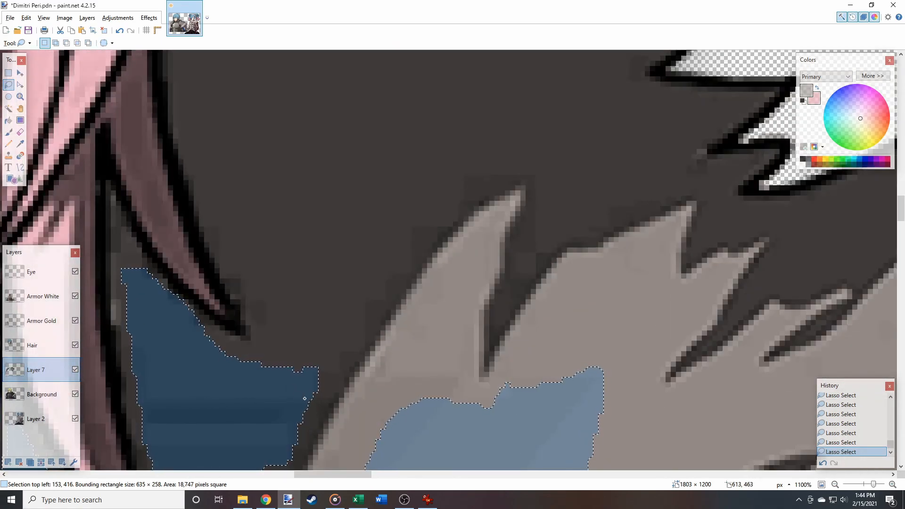
{"action": "mouse_move", "coordinate": [426, 245]}
{"action": "left_mouse_down"}
{"action": "mouse_move", "coordinate": [480, 188]}
{"action": "mouse_move", "coordinate": [526, 178]}
{"action": "mouse_move", "coordinate": [540, 203]}
{"action": "mouse_move", "coordinate": [513, 292]}
{"action": "mouse_move", "coordinate": [547, 249]}
{"action": "mouse_move", "coordinate": [643, 214]}
{"action": "mouse_move", "coordinate": [665, 198]}
{"action": "mouse_move", "coordinate": [674, 175]}
{"action": "mouse_move", "coordinate": [561, 139]}
{"action": "mouse_move", "coordinate": [476, 166]}
{"action": "mouse_move", "coordinate": [368, 250]}
{"action": "mouse_move", "coordinate": [319, 267]}
{"action": "left_mouse_up"}
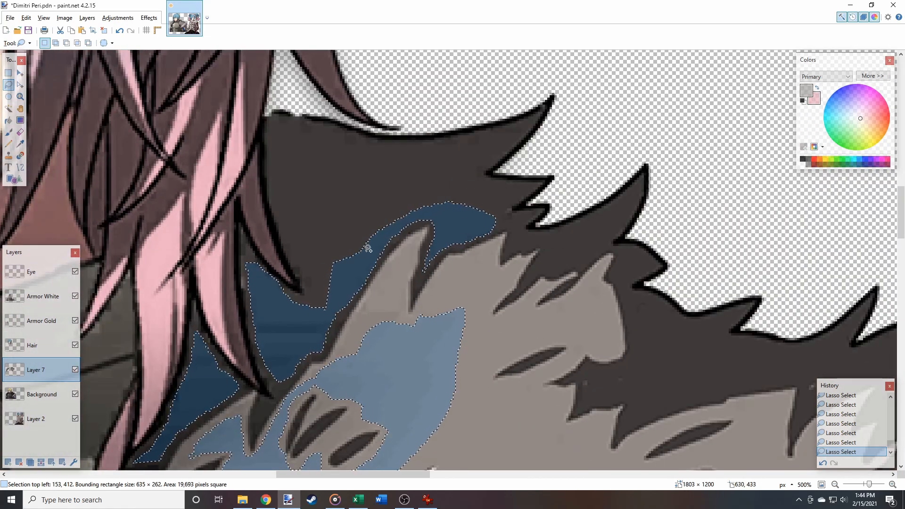
Add a large patch of light fur beside the collar's white outer edge to the selection
{"action": "scroll", "coordinate": [349, 251], "scroll_direction": "down", "scroll_amount": 5}
{"action": "scroll", "coordinate": [344, 248], "scroll_direction": "right", "scroll_amount": 4}
{"action": "scroll", "coordinate": [350, 244], "scroll_direction": "down", "scroll_amount": 2}
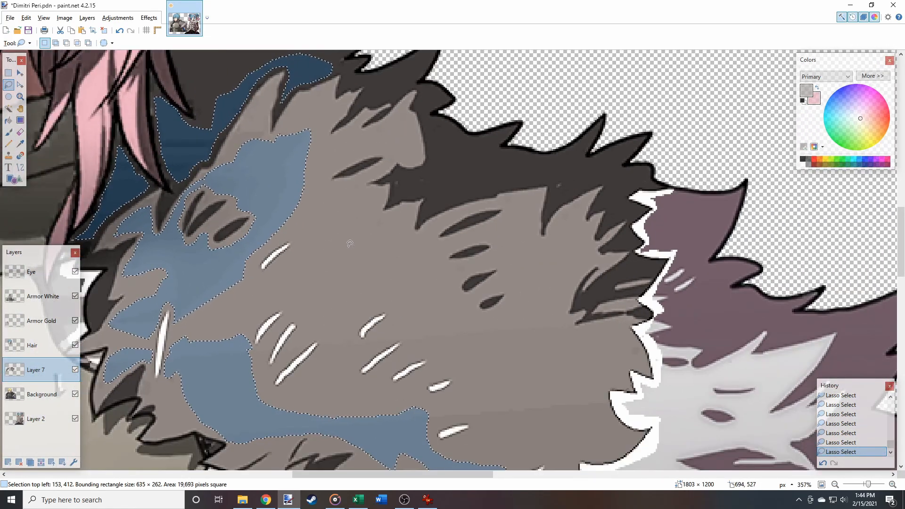
{"action": "scroll", "coordinate": [350, 243], "scroll_direction": "down", "scroll_amount": 3}
{"action": "scroll", "coordinate": [503, 230], "scroll_direction": "up", "scroll_amount": 4}
{"action": "mouse_move", "coordinate": [416, 290]}
{"action": "left_mouse_down"}
{"action": "mouse_move", "coordinate": [468, 369]}
{"action": "mouse_move", "coordinate": [571, 396]}
{"action": "mouse_move", "coordinate": [694, 397]}
{"action": "mouse_move", "coordinate": [736, 337]}
{"action": "mouse_move", "coordinate": [739, 301]}
{"action": "mouse_move", "coordinate": [769, 250]}
{"action": "mouse_move", "coordinate": [779, 209]}
{"action": "mouse_move", "coordinate": [773, 163]}
{"action": "mouse_move", "coordinate": [760, 148]}
{"action": "mouse_move", "coordinate": [744, 175]}
{"action": "mouse_move", "coordinate": [659, 176]}
{"action": "mouse_move", "coordinate": [661, 148]}
{"action": "mouse_move", "coordinate": [568, 143]}
{"action": "left_mouse_up"}
Add light fur patches between the diagonal white flecks to the selection, undoing one stray outline
{"action": "scroll", "coordinate": [388, 202], "scroll_direction": "down", "scroll_amount": 4}
{"action": "scroll", "coordinate": [388, 203], "scroll_direction": "left", "scroll_amount": 4}
{"action": "scroll", "coordinate": [458, 204], "scroll_direction": "up", "scroll_amount": 3}
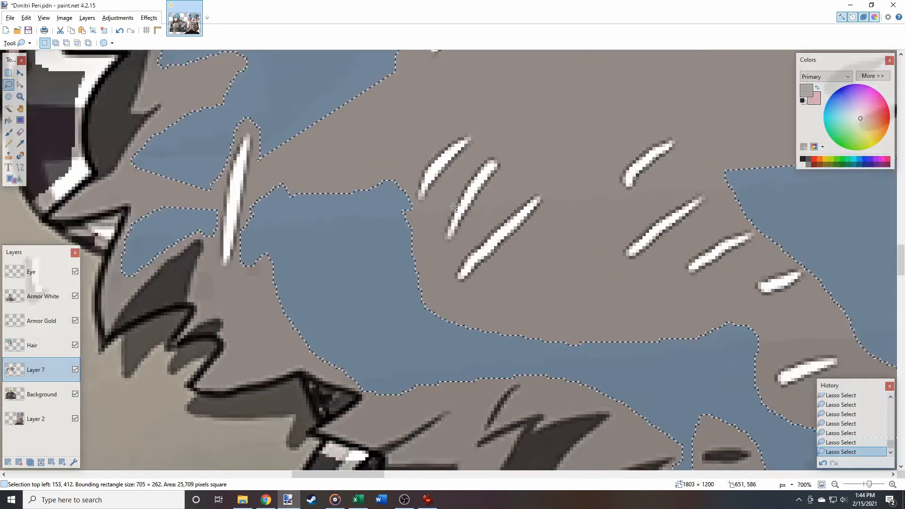
{"action": "scroll", "coordinate": [458, 204], "scroll_direction": "up", "scroll_amount": 3}
{"action": "mouse_move", "coordinate": [351, 266]}
{"action": "left_mouse_down"}
{"action": "mouse_move", "coordinate": [409, 245]}
{"action": "mouse_move", "coordinate": [491, 179]}
{"action": "mouse_move", "coordinate": [449, 171]}
{"action": "mouse_move", "coordinate": [368, 211]}
{"action": "left_mouse_up"}
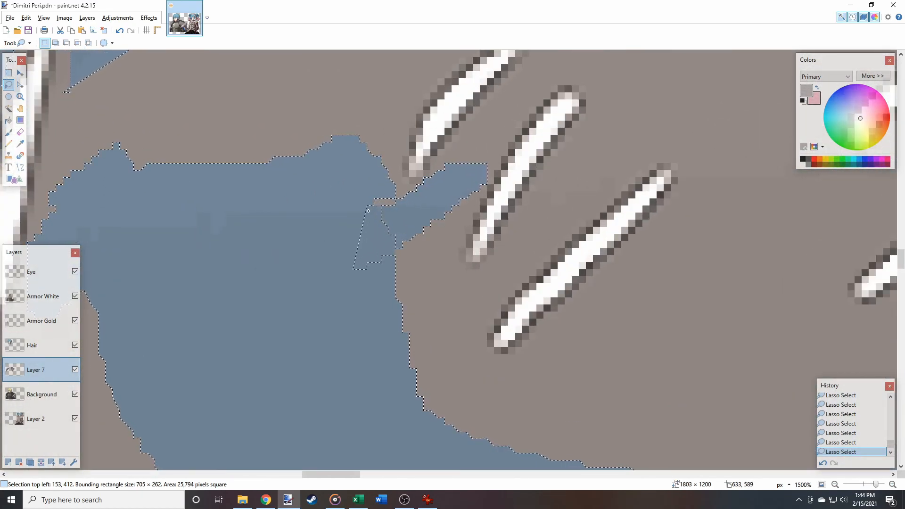
{"action": "scroll", "coordinate": [397, 208], "scroll_direction": "right", "scroll_amount": 3}
{"action": "mouse_move", "coordinate": [444, 183]}
{"action": "left_mouse_down"}
{"action": "mouse_move", "coordinate": [413, 139]}
{"action": "mouse_move", "coordinate": [360, 187]}
{"action": "mouse_move", "coordinate": [354, 222]}
{"action": "left_mouse_up"}
{"action": "key", "text": "ctrl+z"}
{"action": "mouse_move", "coordinate": [446, 195]}
{"action": "left_mouse_down"}
{"action": "mouse_move", "coordinate": [395, 186]}
{"action": "mouse_move", "coordinate": [346, 214]}
{"action": "left_mouse_up"}
{"action": "mouse_move", "coordinate": [710, 193]}
{"action": "left_mouse_down"}
{"action": "mouse_move", "coordinate": [651, 152]}
{"action": "mouse_move", "coordinate": [546, 115]}
{"action": "mouse_move", "coordinate": [531, 161]}
{"action": "left_mouse_up"}
{"action": "left_click_drag", "start_coordinate": [506, 229], "coordinate": [505, 228]}
{"action": "scroll", "coordinate": [506, 229], "scroll_direction": "right", "scroll_amount": 5}
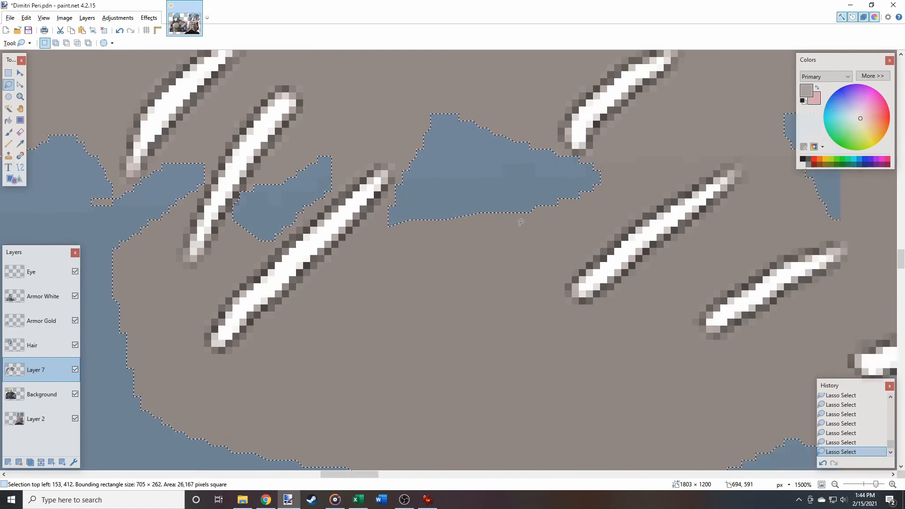
Extend the selected strip beneath the short upper white fleck toward the large patch near the outer edge
{"action": "scroll", "coordinate": [490, 286], "scroll_direction": "up", "scroll_amount": 2}
{"action": "mouse_move", "coordinate": [420, 290]}
{"action": "left_mouse_down"}
{"action": "mouse_move", "coordinate": [495, 233]}
{"action": "mouse_move", "coordinate": [561, 245]}
{"action": "mouse_move", "coordinate": [500, 295]}
{"action": "mouse_move", "coordinate": [452, 302]}
{"action": "left_mouse_up"}
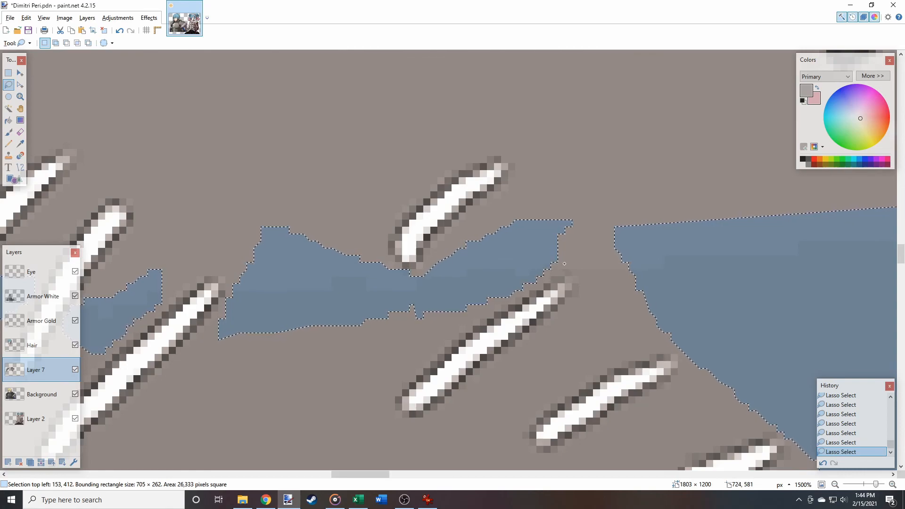
{"action": "left_click_drag", "start_coordinate": [648, 293], "coordinate": [590, 242]}
{"action": "scroll", "coordinate": [626, 289], "scroll_direction": "down", "scroll_amount": 8}
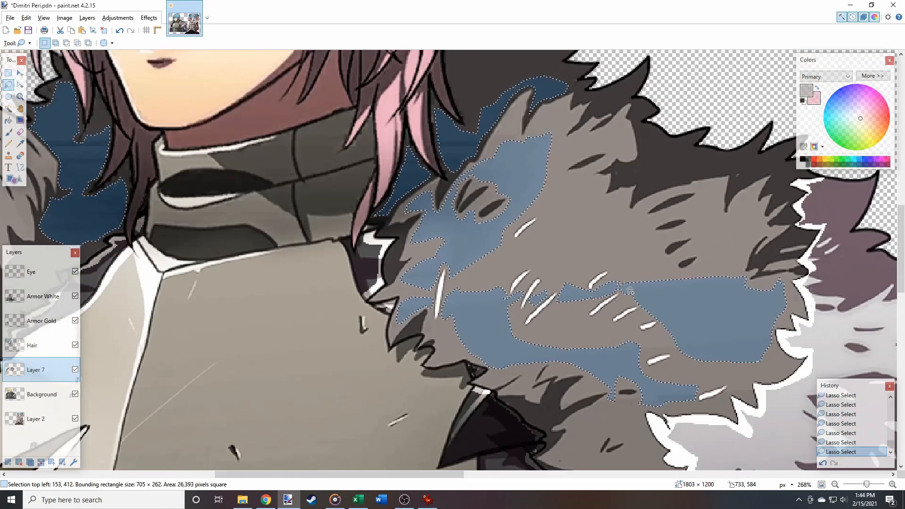
Copy the selected fur patches and paste them onto a new layer directly above Layer 7
{"action": "scroll", "coordinate": [516, 286], "scroll_direction": "right", "scroll_amount": 4}
{"action": "scroll", "coordinate": [471, 276], "scroll_direction": "down", "scroll_amount": 3}
{"action": "scroll", "coordinate": [427, 265], "scroll_direction": "up", "scroll_amount": 2}
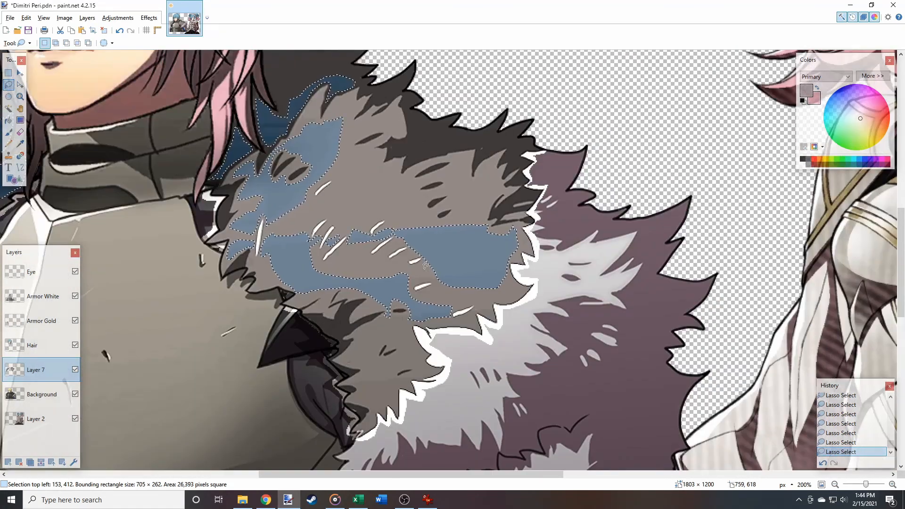
{"action": "scroll", "coordinate": [426, 265], "scroll_direction": "down", "scroll_amount": 4}
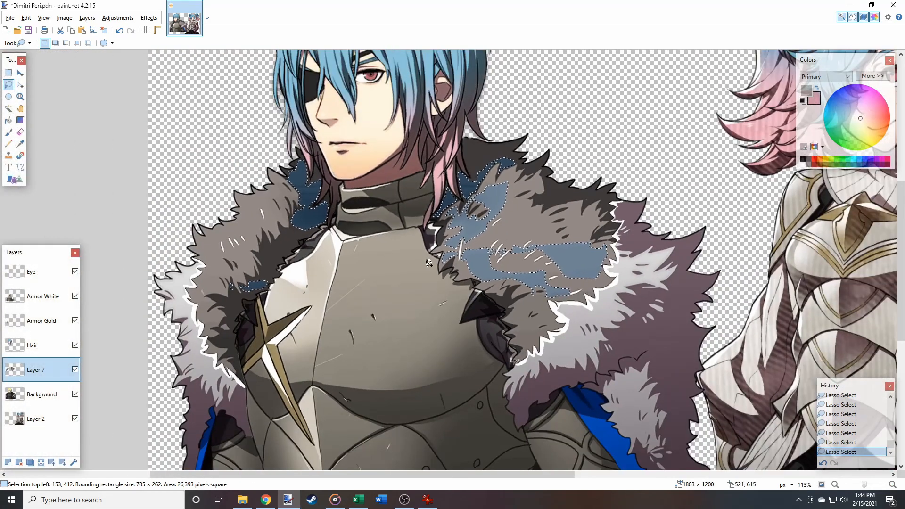
{"action": "key", "text": "ctrl+shift+v"}
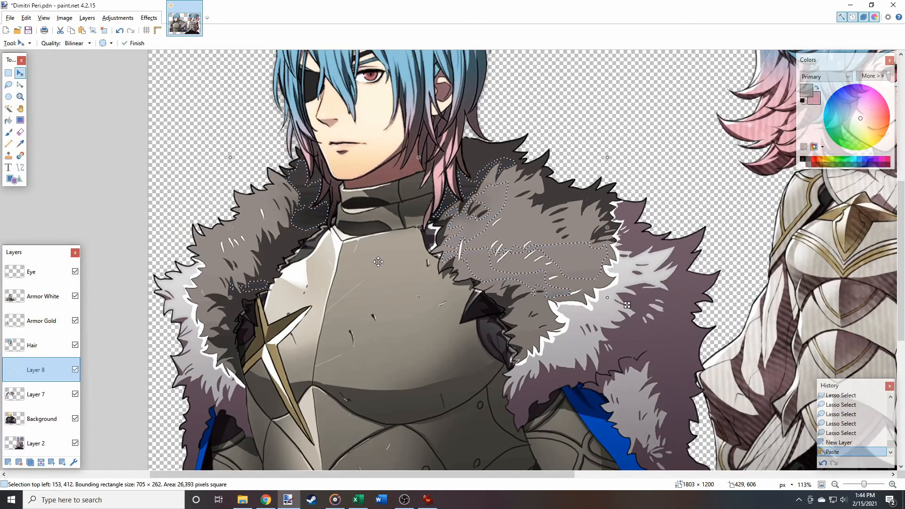
{"action": "scroll", "coordinate": [512, 239], "scroll_direction": "up", "scroll_amount": 3}
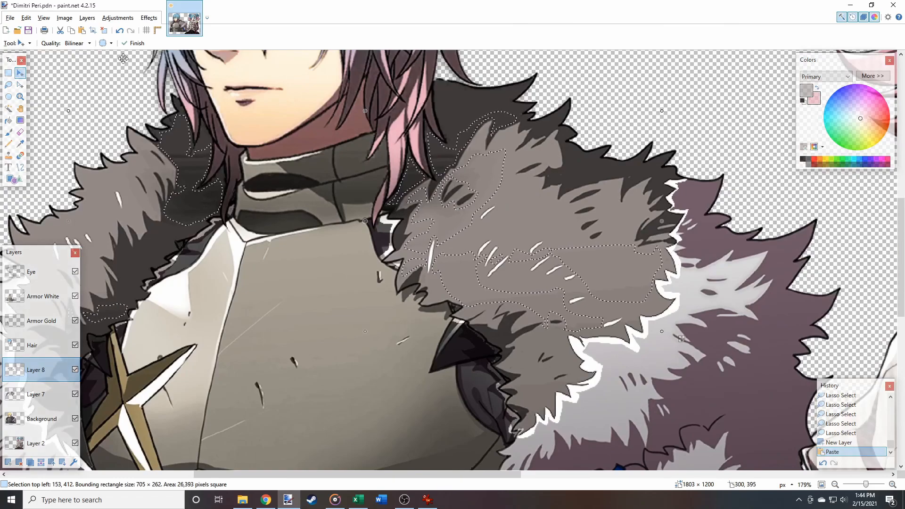
{"action": "left_click", "coordinate": [142, 19]}
{"action": "mouse_move", "coordinate": [162, 42]}
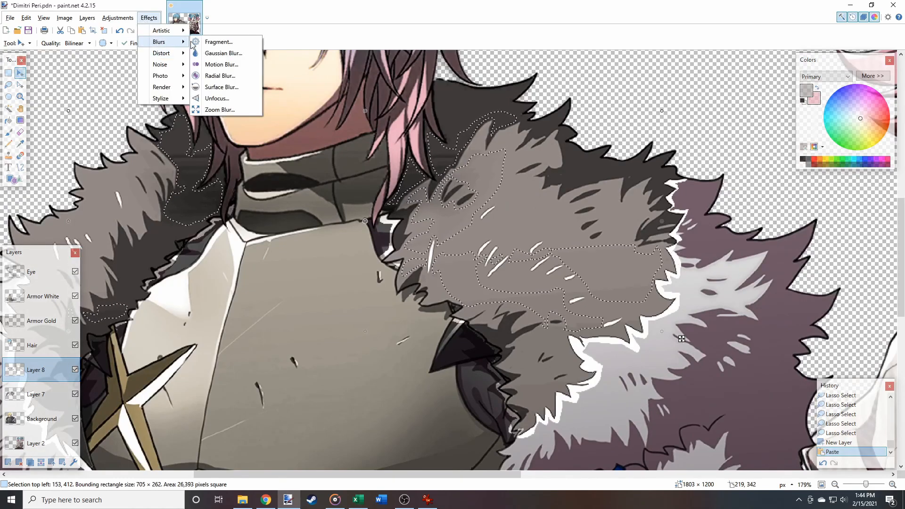
{"action": "left_click", "coordinate": [217, 99]}
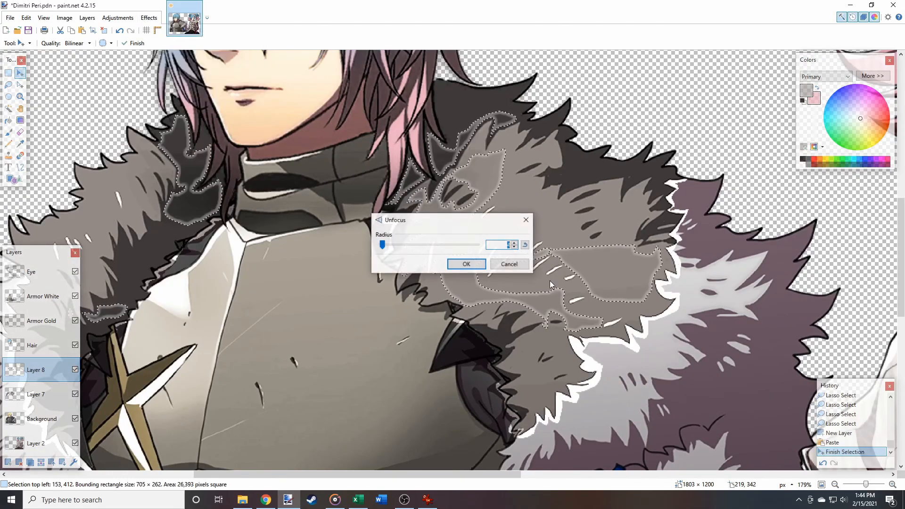
{"action": "left_click", "coordinate": [519, 266]}
Clear the selection and apply a Gaussian Blur with radius 7 to the pasted fur patches
{"action": "key", "text": "ctrl+d"}
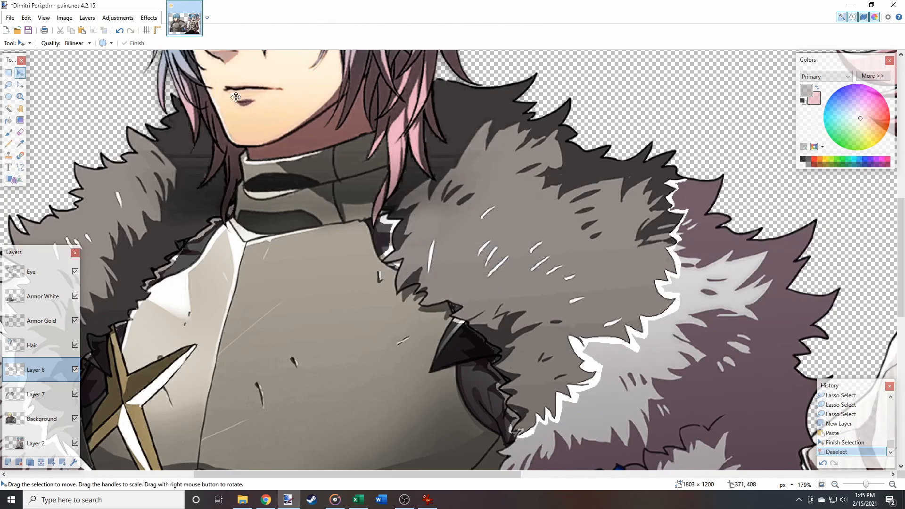
{"action": "left_click", "coordinate": [149, 18]}
{"action": "mouse_move", "coordinate": [168, 46]}
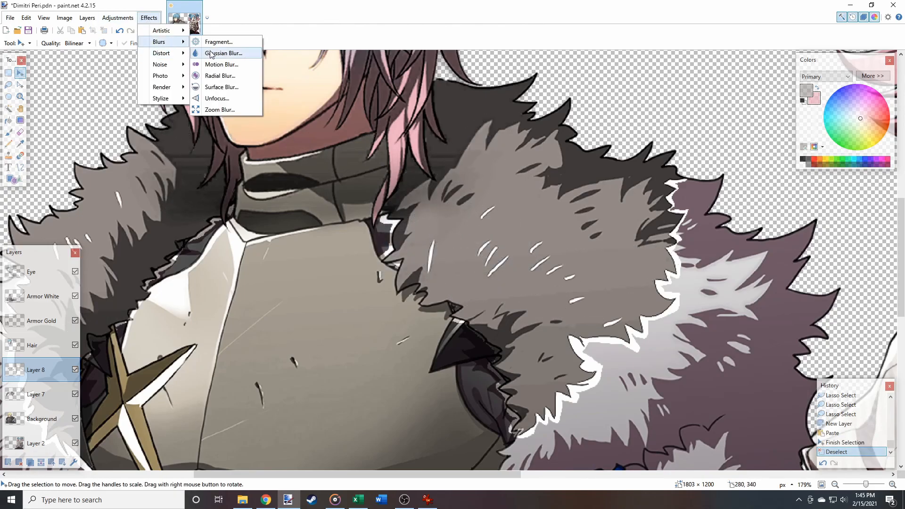
{"action": "left_click", "coordinate": [203, 53]}
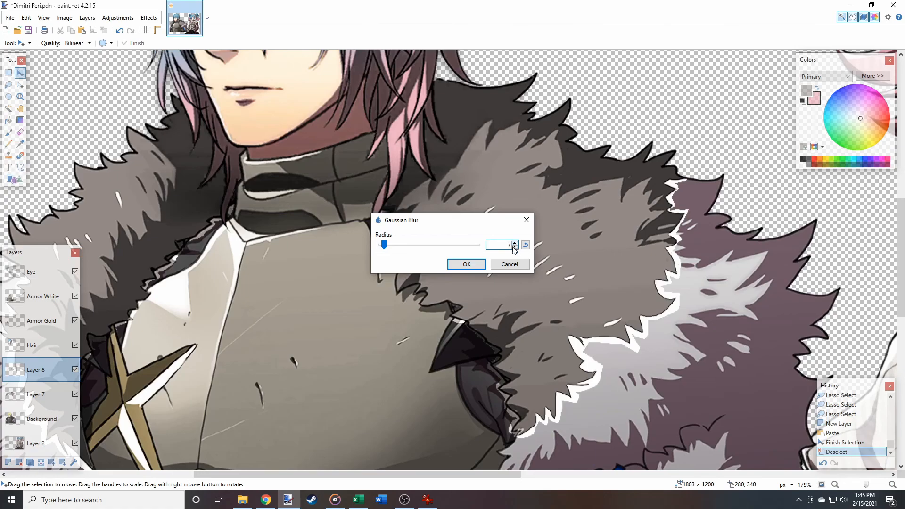
{"action": "left_click", "coordinate": [467, 265]}
Merge the blurred fur layer down into Layer 7
{"action": "scroll", "coordinate": [635, 277], "scroll_direction": "down", "scroll_amount": 5}
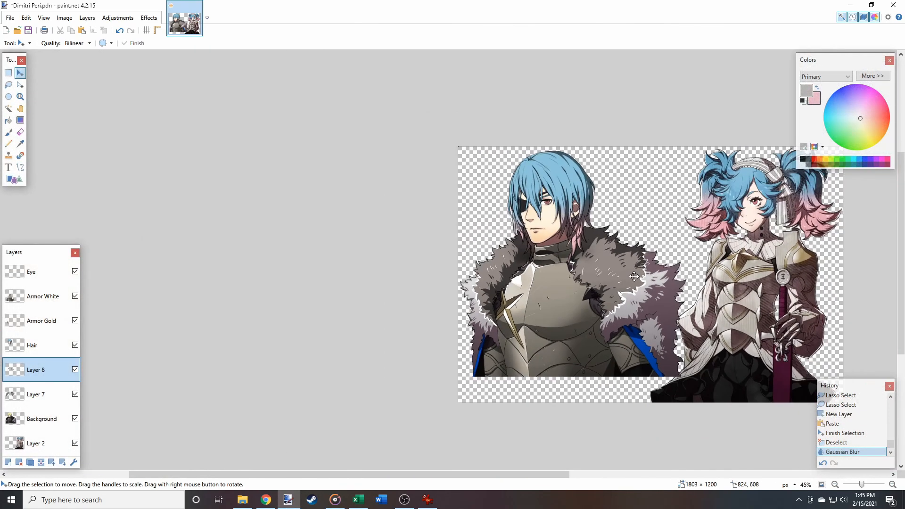
{"action": "scroll", "coordinate": [400, 275], "scroll_direction": "up", "scroll_amount": 6}
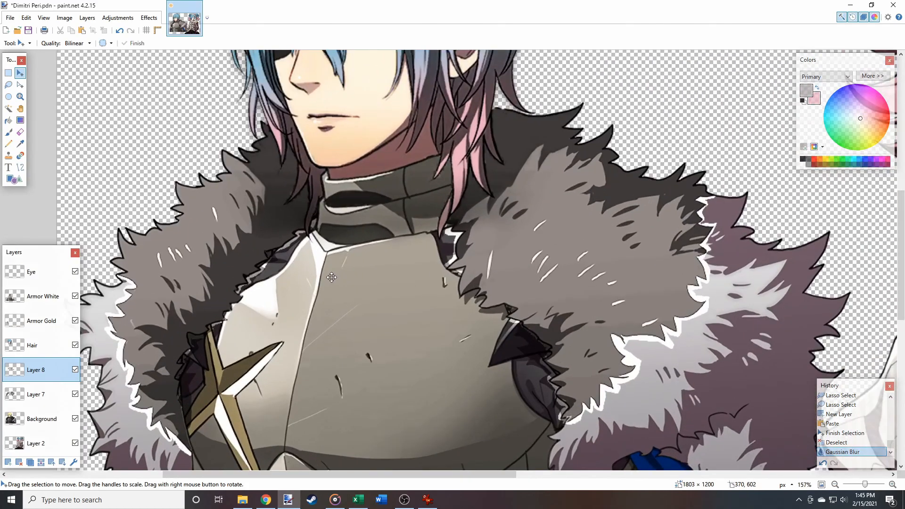
{"action": "key", "text": "ctrl+m"}
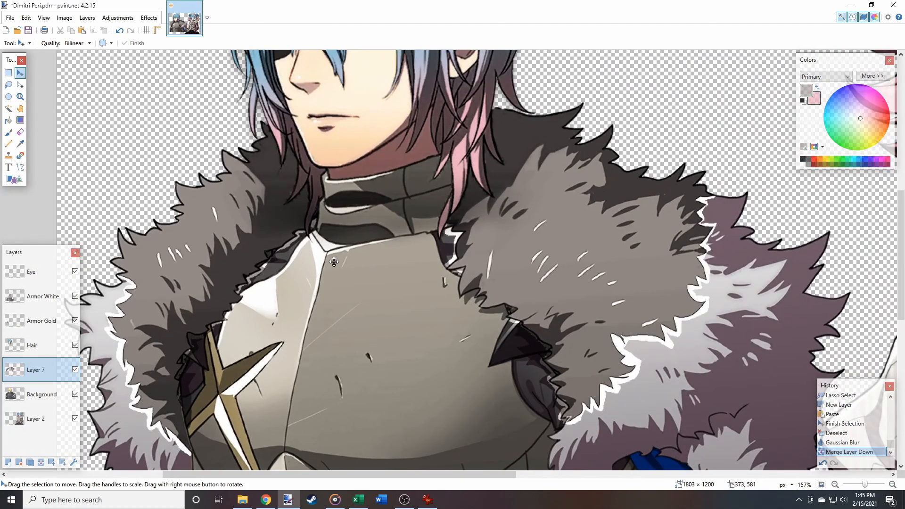
Inspect the blended fur on both sides of the collar, down to the gold star ornament, for remaining hard shading edges
{"action": "scroll", "coordinate": [562, 146], "scroll_direction": "up", "scroll_amount": 5}
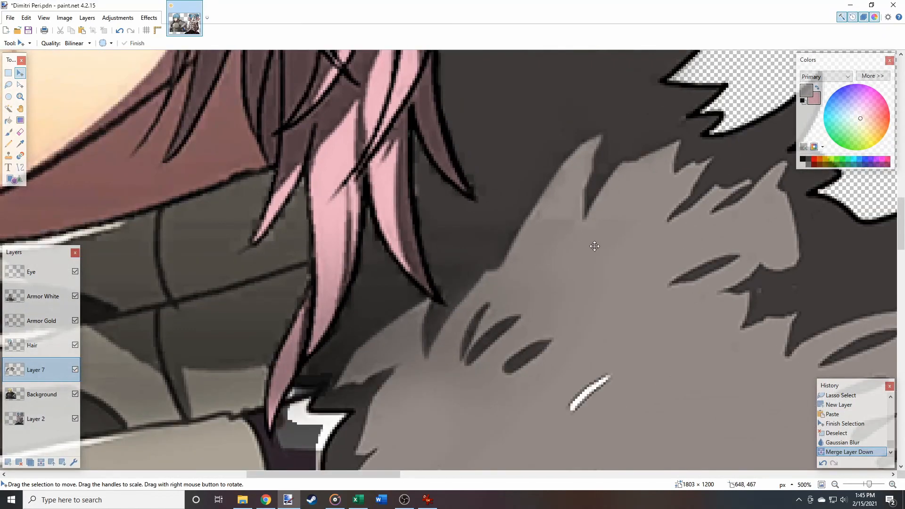
{"action": "scroll", "coordinate": [586, 236], "scroll_direction": "down", "scroll_amount": 5}
{"action": "scroll", "coordinate": [370, 265], "scroll_direction": "left", "scroll_amount": 3}
{"action": "scroll", "coordinate": [503, 218], "scroll_direction": "up", "scroll_amount": 5}
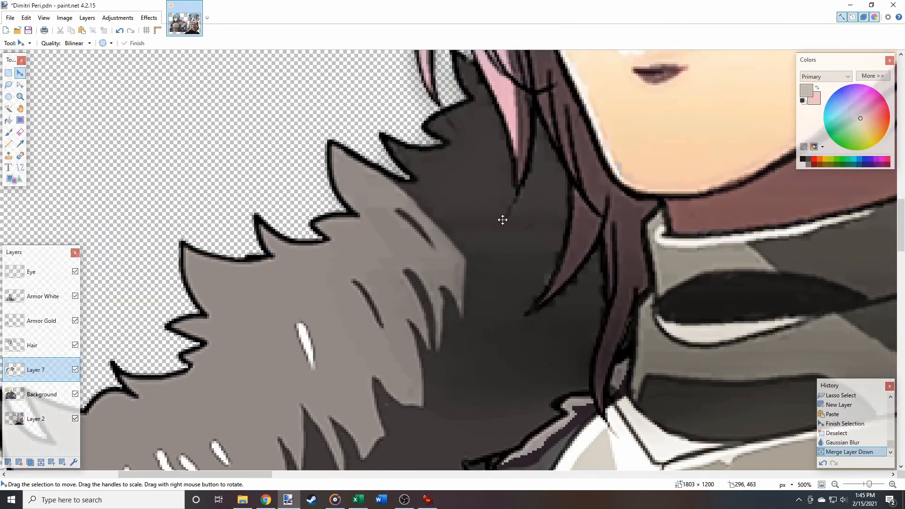
{"action": "scroll", "coordinate": [574, 283], "scroll_direction": "down", "scroll_amount": 5}
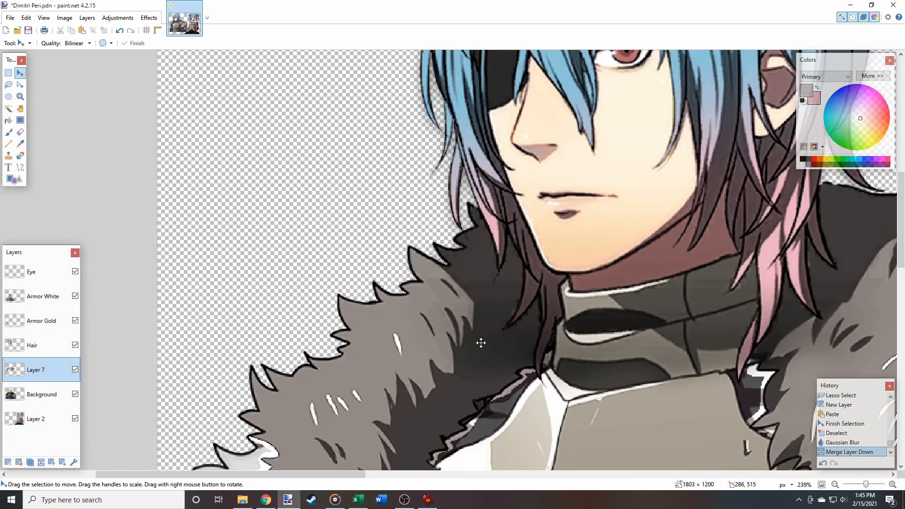
{"action": "scroll", "coordinate": [482, 340], "scroll_direction": "up", "scroll_amount": 3}
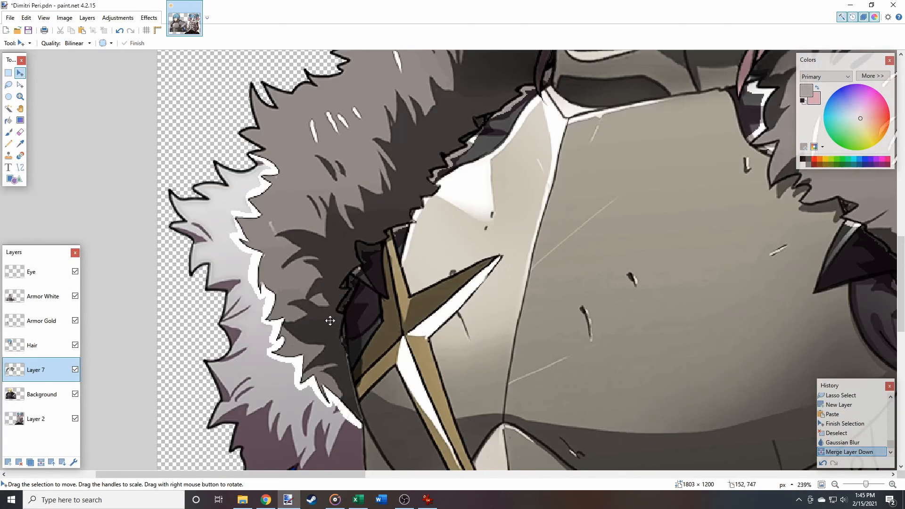
{"action": "scroll", "coordinate": [330, 321], "scroll_direction": "up", "scroll_amount": 4}
{"action": "scroll", "coordinate": [282, 287], "scroll_direction": "down", "scroll_amount": 2}
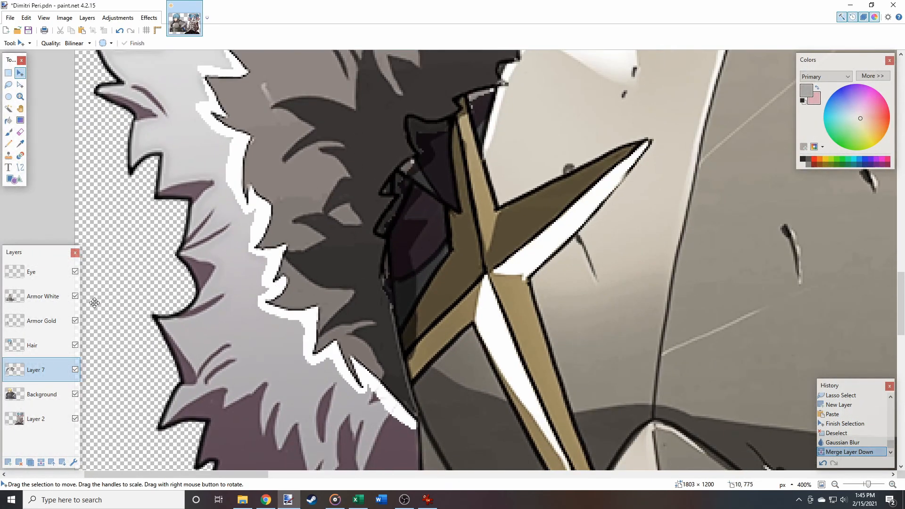
Lasso two light fur patches and one dark patch in the lower collar beside the gold star ornament
{"action": "left_click", "coordinate": [9, 85]}
{"action": "scroll", "coordinate": [259, 158], "scroll_direction": "up", "scroll_amount": 4}
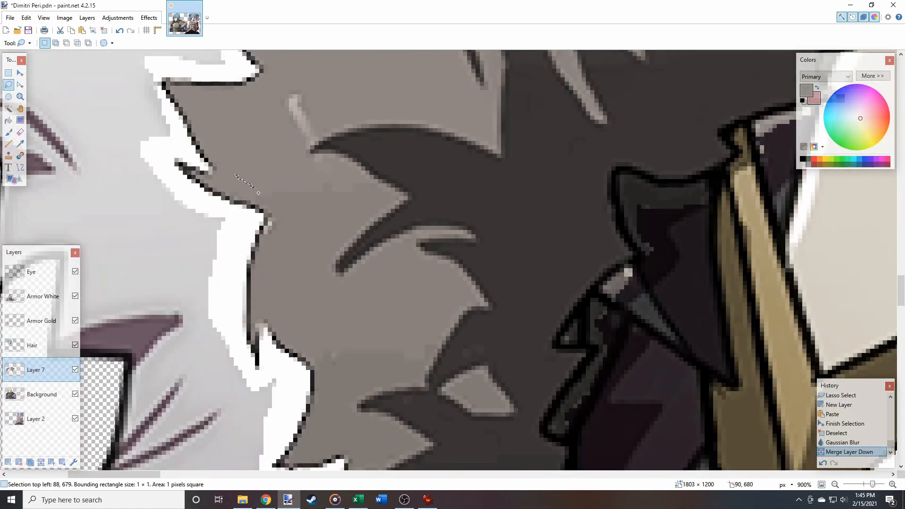
{"action": "left_click_drag", "start_coordinate": [368, 181], "coordinate": [367, 181]}
{"action": "scroll", "coordinate": [487, 212], "scroll_direction": "down", "scroll_amount": 4}
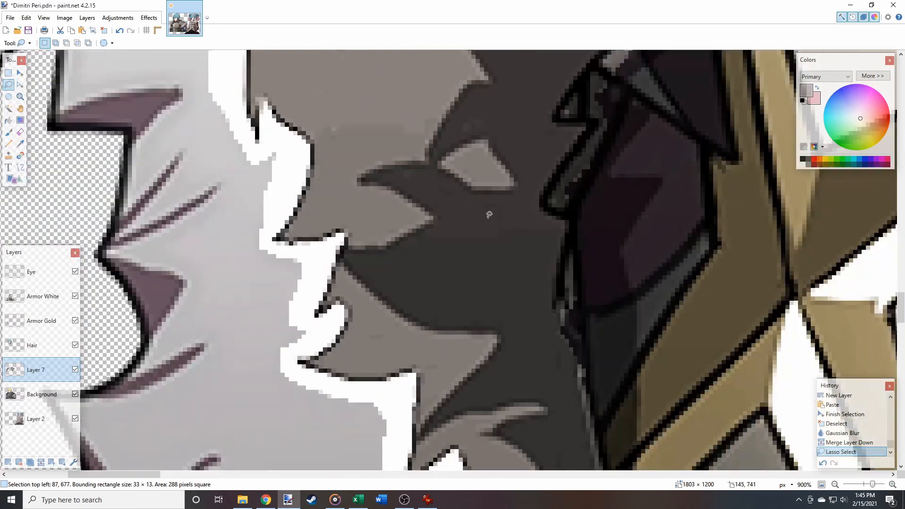
{"action": "mouse_move", "coordinate": [399, 256]}
{"action": "left_mouse_down"}
{"action": "mouse_move", "coordinate": [517, 265]}
{"action": "mouse_move", "coordinate": [558, 243]}
{"action": "left_mouse_up"}
{"action": "left_click_drag", "start_coordinate": [517, 209], "coordinate": [517, 209]}
{"action": "scroll", "coordinate": [355, 223], "scroll_direction": "up", "scroll_amount": 2}
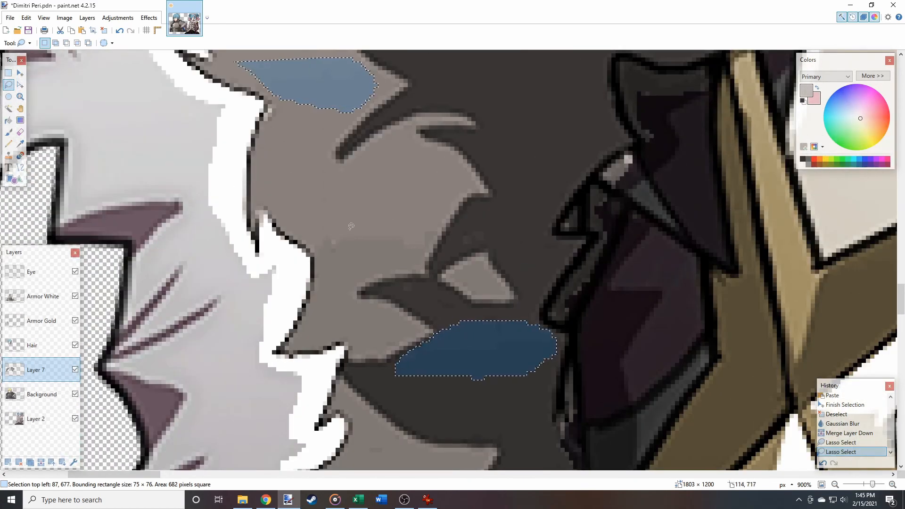
{"action": "left_click_drag", "start_coordinate": [323, 265], "coordinate": [439, 194]}
{"action": "left_click_drag", "start_coordinate": [426, 246], "coordinate": [426, 248]}
Add a small dark patch near the collar's lower tip, beside the gold ornament's arm, to the selection
{"action": "scroll", "coordinate": [429, 249], "scroll_direction": "down", "scroll_amount": 5}
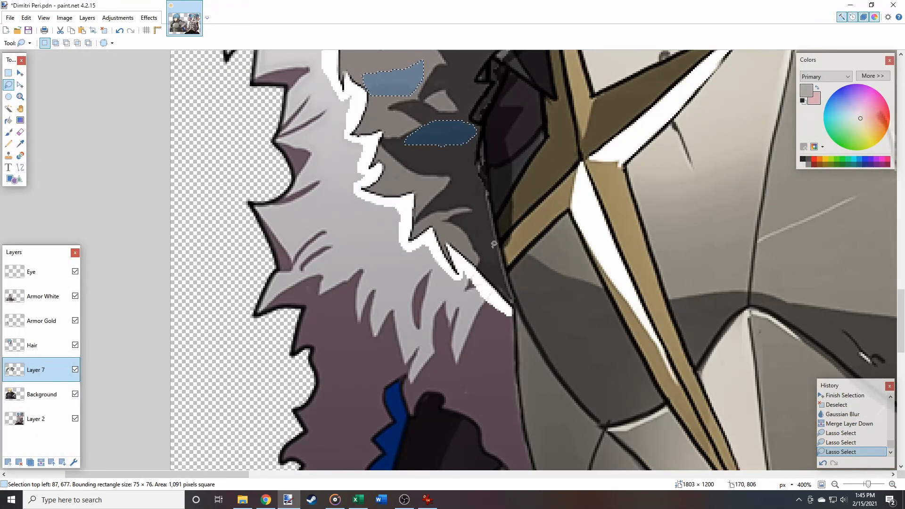
{"action": "scroll", "coordinate": [493, 244], "scroll_direction": "up", "scroll_amount": 5}
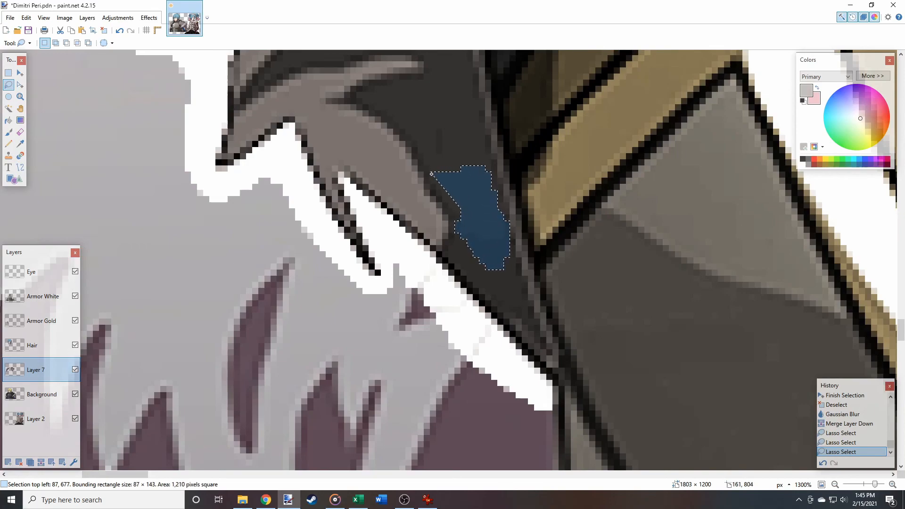
{"action": "scroll", "coordinate": [432, 171], "scroll_direction": "down", "scroll_amount": 5}
{"action": "scroll", "coordinate": [455, 192], "scroll_direction": "up", "scroll_amount": 3}
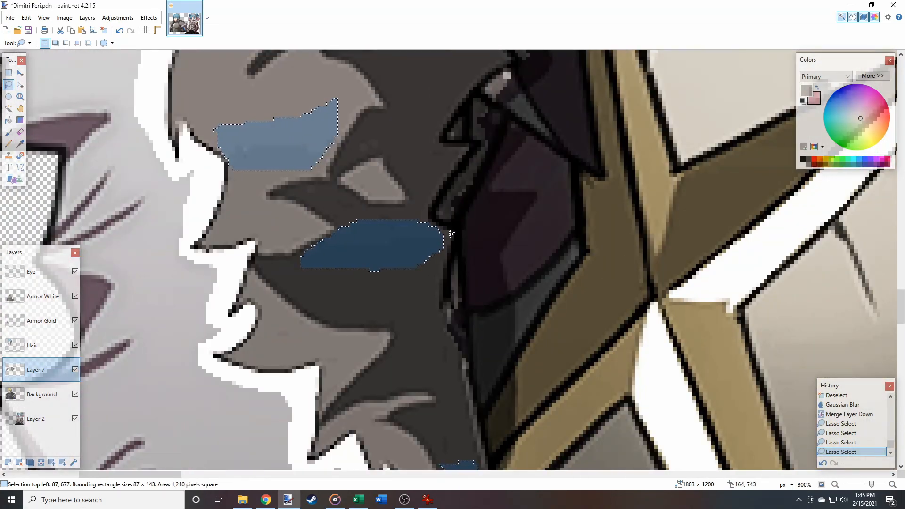
Add the dark fur patches around the narrow light tuft above the gold star ornament to the selection
{"action": "scroll", "coordinate": [451, 233], "scroll_direction": "down", "scroll_amount": 5}
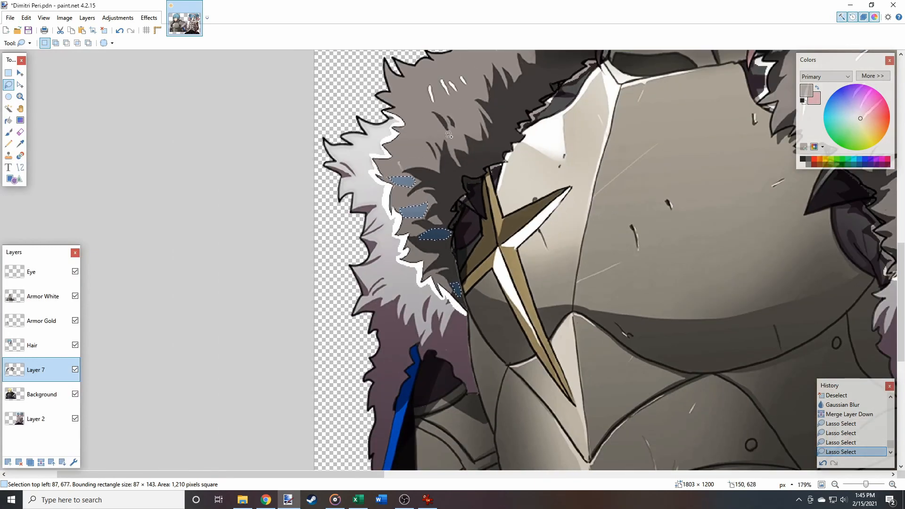
{"action": "scroll", "coordinate": [446, 133], "scroll_direction": "up", "scroll_amount": 9}
{"action": "left_click_drag", "start_coordinate": [545, 238], "coordinate": [525, 180]}
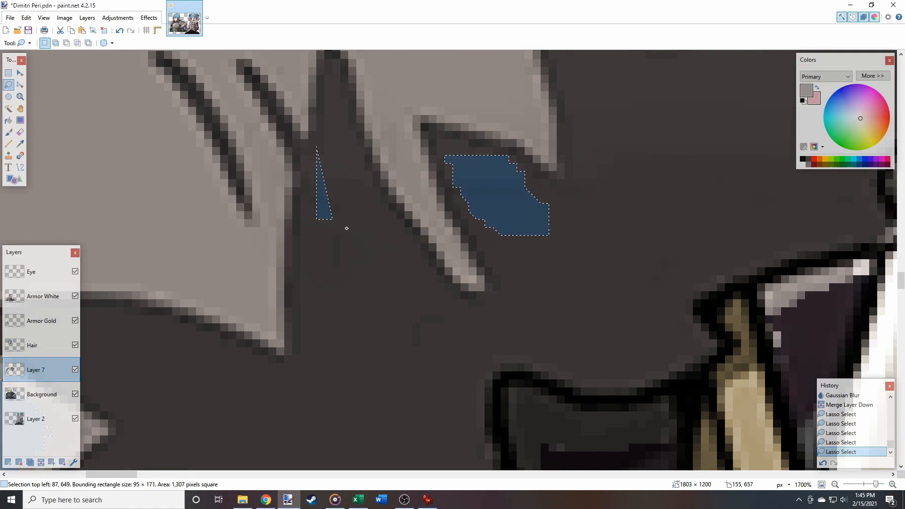
{"action": "left_click_drag", "start_coordinate": [358, 165], "coordinate": [350, 188]}
{"action": "scroll", "coordinate": [548, 240], "scroll_direction": "down", "scroll_amount": 12}
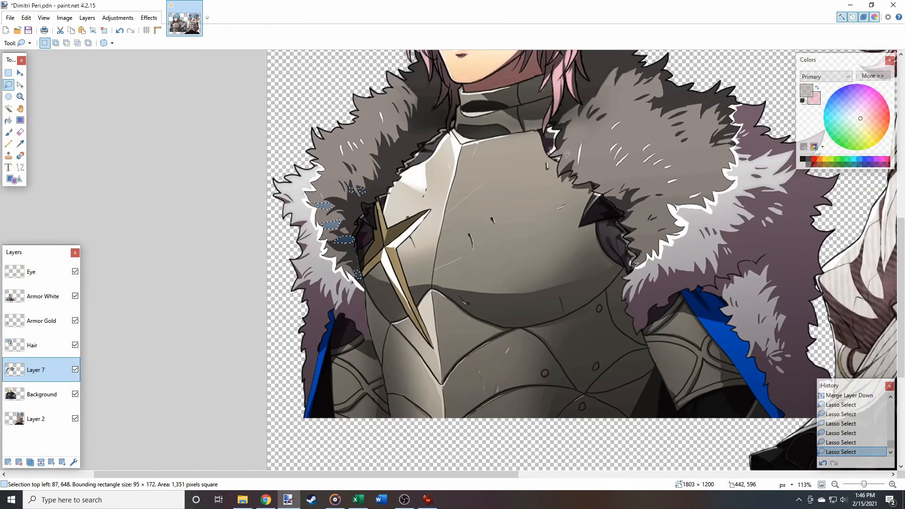
Lasso additional light fur patches on the collar's shoulder side, above the white fur edge and beside the white flecks
{"action": "scroll", "coordinate": [549, 239], "scroll_direction": "up", "scroll_amount": 7}
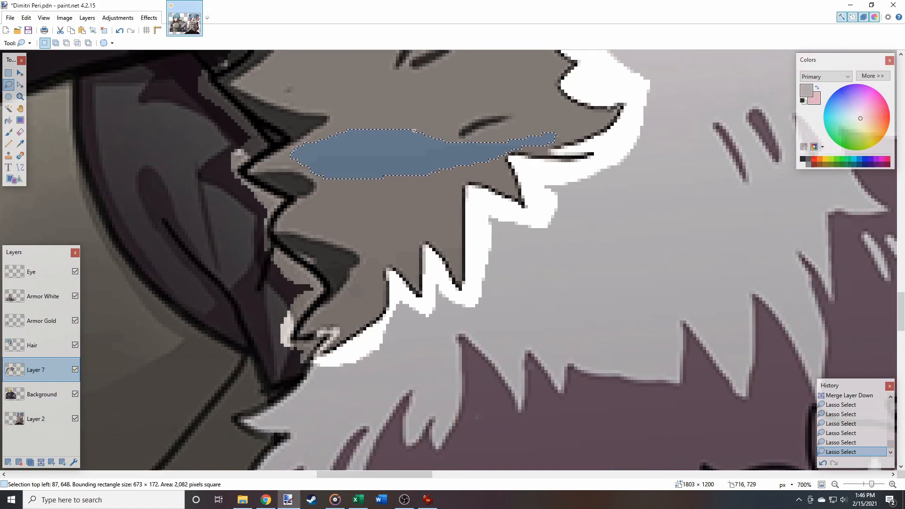
{"action": "scroll", "coordinate": [414, 130], "scroll_direction": "down", "scroll_amount": 4}
{"action": "scroll", "coordinate": [394, 147], "scroll_direction": "up", "scroll_amount": 1}
{"action": "scroll", "coordinate": [443, 140], "scroll_direction": "up", "scroll_amount": 4}
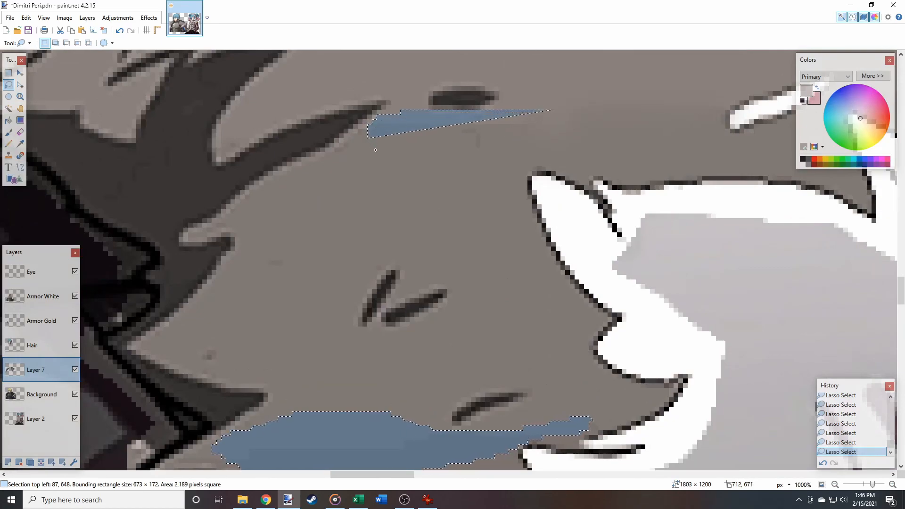
{"action": "scroll", "coordinate": [419, 172], "scroll_direction": "down", "scroll_amount": 6}
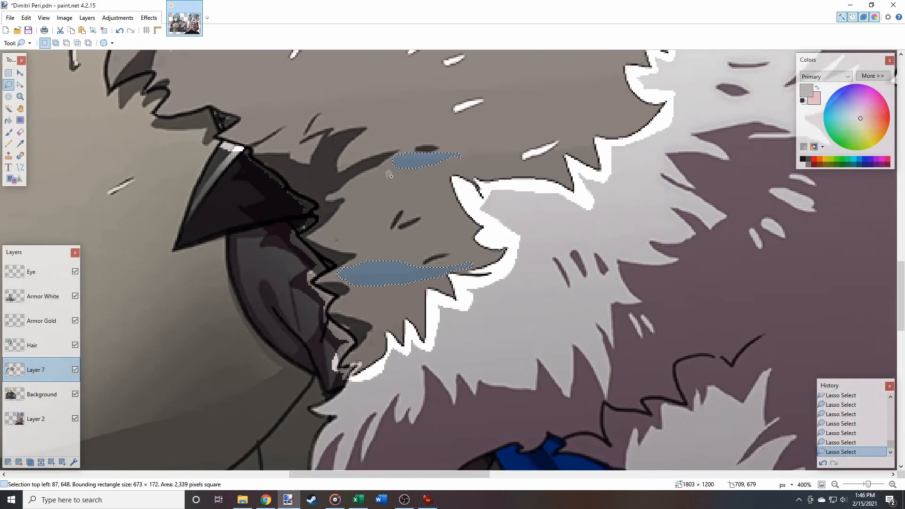
{"action": "scroll", "coordinate": [386, 174], "scroll_direction": "up", "scroll_amount": 6}
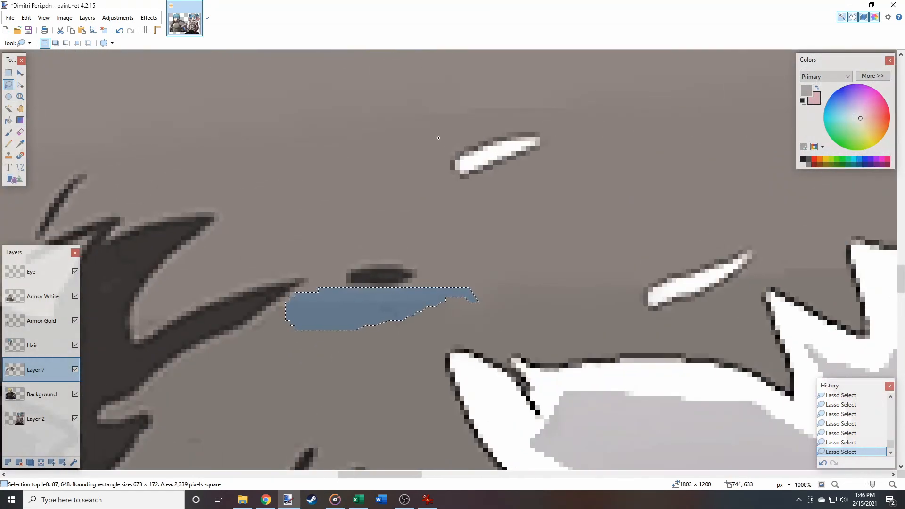
{"action": "mouse_move", "coordinate": [607, 124]}
{"action": "left_mouse_down"}
{"action": "mouse_move", "coordinate": [523, 82]}
{"action": "mouse_move", "coordinate": [320, 117]}
{"action": "left_mouse_up"}
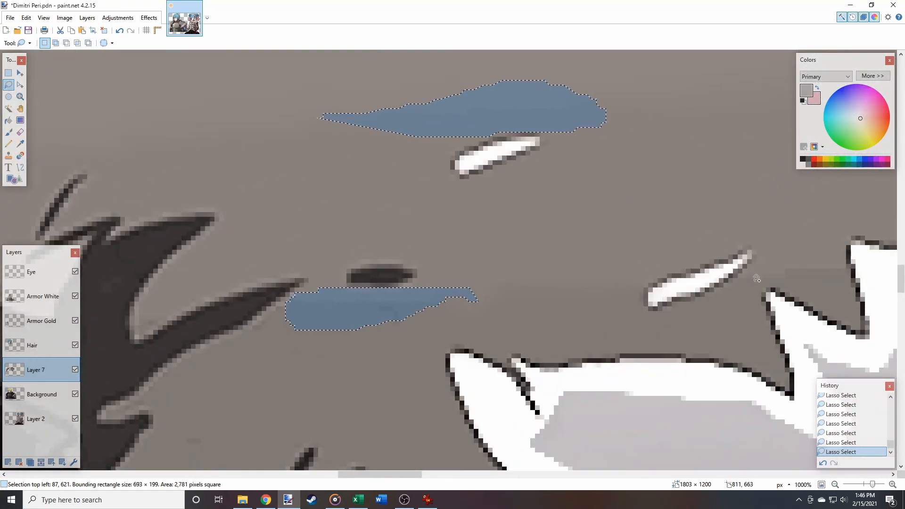
{"action": "left_click_drag", "start_coordinate": [734, 291], "coordinate": [827, 282]}
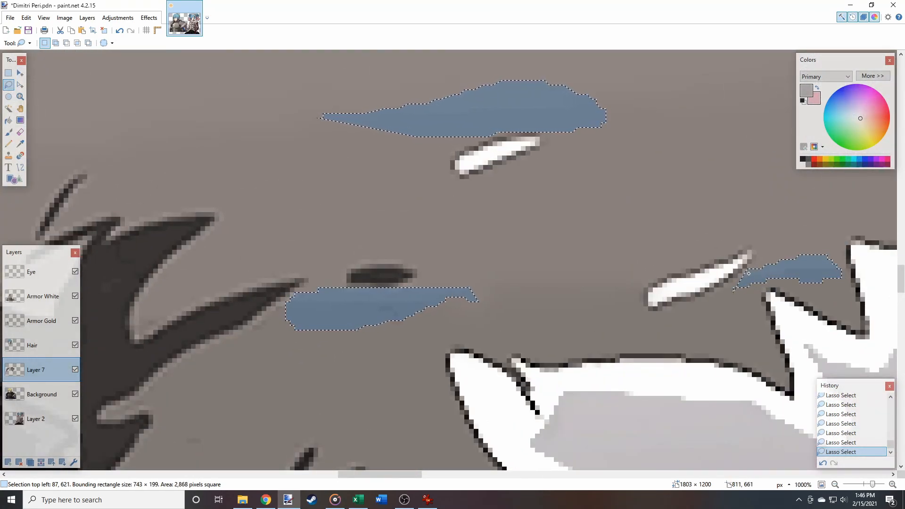
Apply the last Gaussian Blur again to the selected fur patches and clear the selection
{"action": "scroll", "coordinate": [749, 273], "scroll_direction": "down", "scroll_amount": 8}
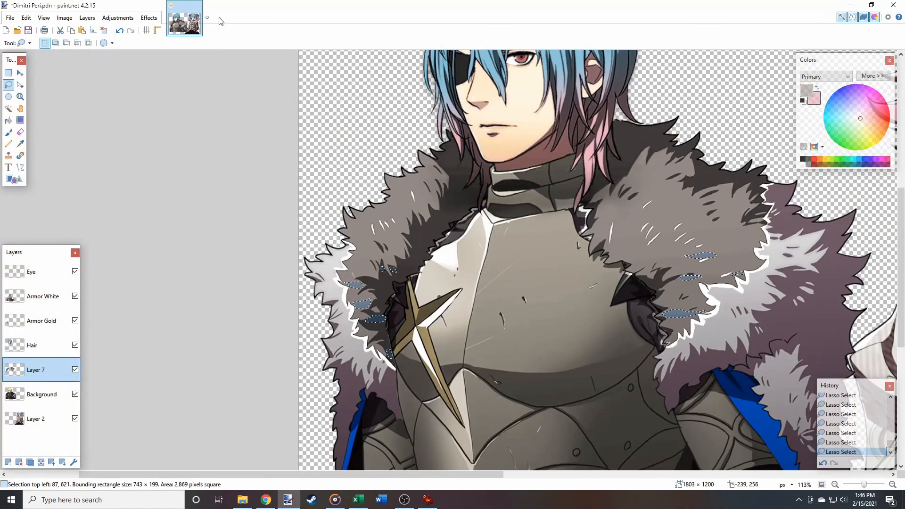
{"action": "left_click", "coordinate": [149, 18]}
{"action": "left_click", "coordinate": [161, 30]}
{"action": "key", "text": "ctrl+d"}
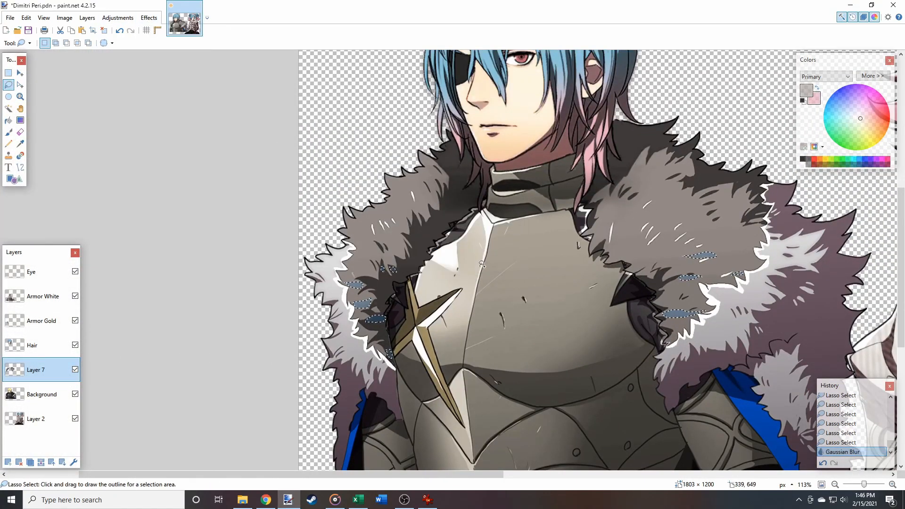
Inspect the blurred fur collar, both close up and alongside the female character, for remaining hard shading edges
{"action": "scroll", "coordinate": [476, 282], "scroll_direction": "right", "scroll_amount": 3}
{"action": "scroll", "coordinate": [474, 281], "scroll_direction": "down", "scroll_amount": 2}
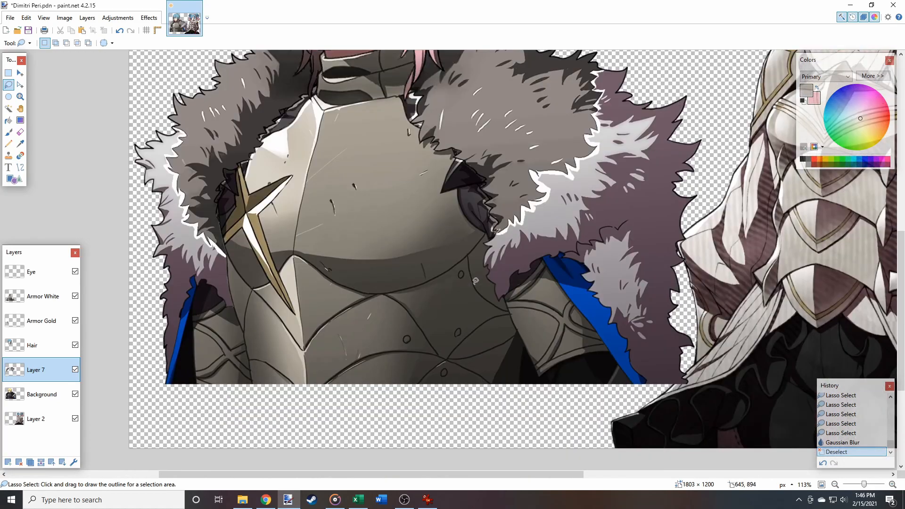
{"action": "scroll", "coordinate": [469, 278], "scroll_direction": "up", "scroll_amount": 1}
{"action": "scroll", "coordinate": [477, 213], "scroll_direction": "up", "scroll_amount": 1}
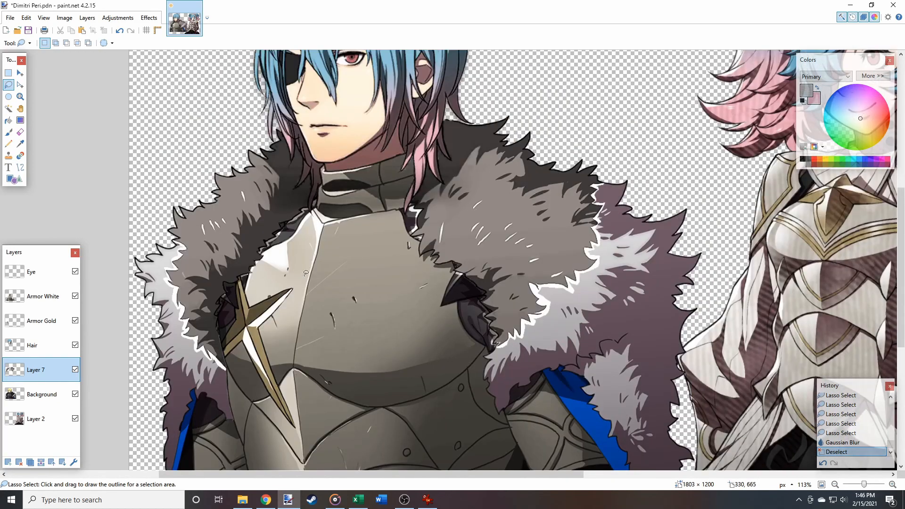
{"action": "scroll", "coordinate": [462, 259], "scroll_direction": "down", "scroll_amount": 3}
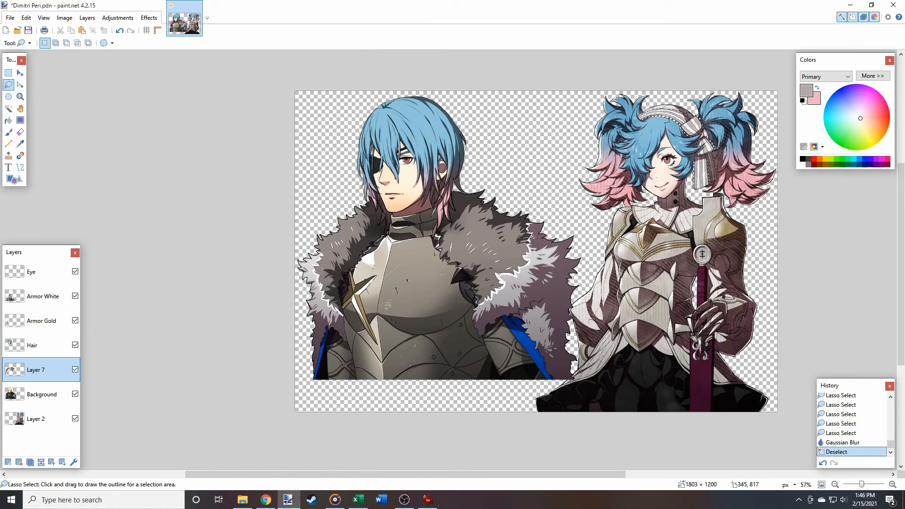
{"action": "scroll", "coordinate": [425, 212], "scroll_direction": "down", "scroll_amount": 1}
{"action": "scroll", "coordinate": [422, 215], "scroll_direction": "up", "scroll_amount": 1}
{"action": "scroll", "coordinate": [387, 221], "scroll_direction": "down", "scroll_amount": 2}
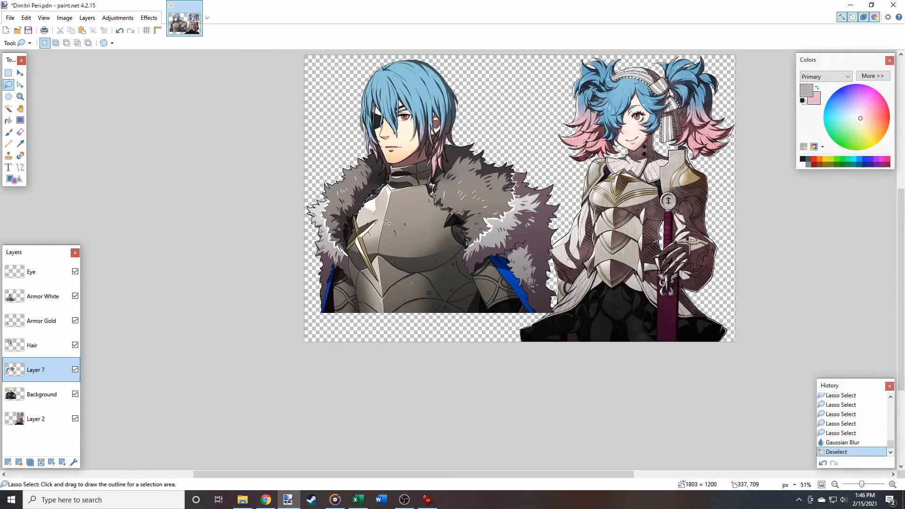
{"action": "scroll", "coordinate": [386, 222], "scroll_direction": "up", "scroll_amount": 2}
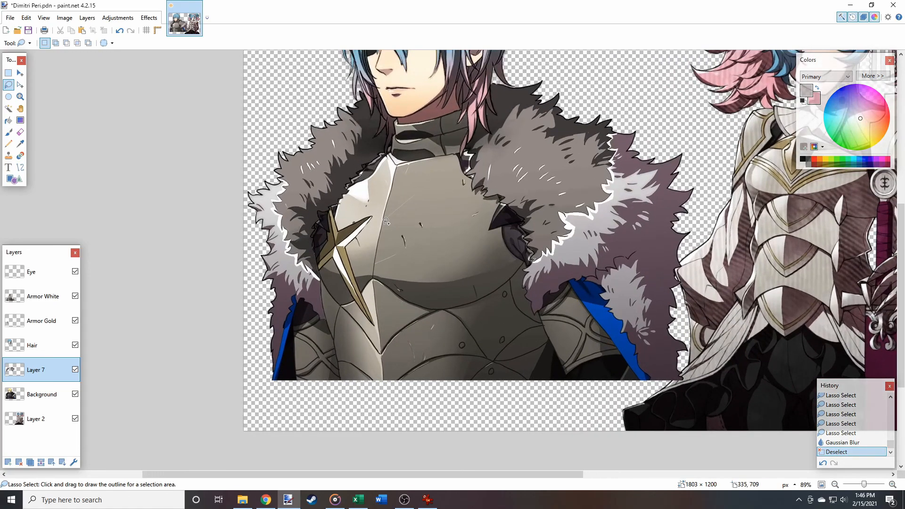
{"action": "scroll", "coordinate": [385, 221], "scroll_direction": "left", "scroll_amount": 2}
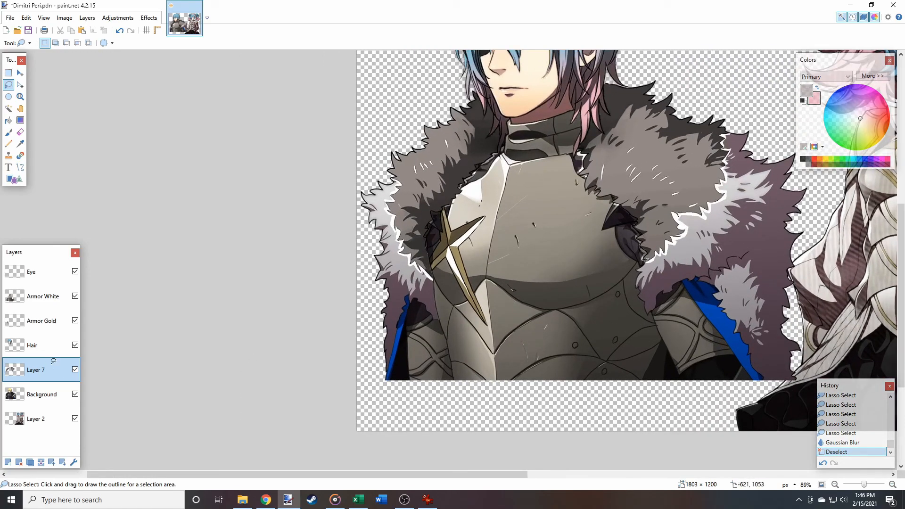
Erase the white fringe on Layer 7 around the collar's lower tip beside the gold star ornament with the Eraser
{"action": "scroll", "coordinate": [319, 126], "scroll_direction": "up", "scroll_amount": 10}
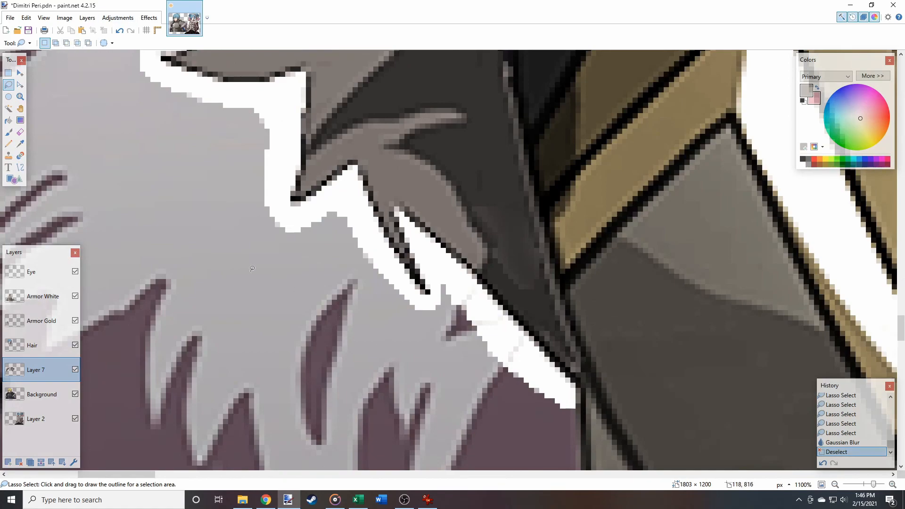
{"action": "left_click", "coordinate": [20, 132]}
{"action": "scroll", "coordinate": [414, 213], "scroll_direction": "up", "scroll_amount": 5}
{"action": "left_click_drag", "start_coordinate": [366, 177], "coordinate": [443, 279]}
{"action": "scroll", "coordinate": [434, 246], "scroll_direction": "down", "scroll_amount": 1}
{"action": "key", "text": "bracketright"}
{"action": "key", "text": "bracketright"}
{"action": "left_click_drag", "start_coordinate": [415, 204], "coordinate": [515, 270]}
Erase the white fringe along the thin forked tuft just above the collar's lower tip with a 7-pixel eraser
{"action": "scroll", "coordinate": [495, 264], "scroll_direction": "down", "scroll_amount": 3}
{"action": "triple_click", "coordinate": [116, 43]}
{"action": "left_click_drag", "start_coordinate": [471, 106], "coordinate": [566, 207]}
{"action": "scroll", "coordinate": [519, 198], "scroll_direction": "down", "scroll_amount": 3}
{"action": "left_click_drag", "start_coordinate": [489, 182], "coordinate": [592, 245]}
{"action": "scroll", "coordinate": [485, 189], "scroll_direction": "up", "scroll_amount": 4}
{"action": "left_click_drag", "start_coordinate": [485, 166], "coordinate": [358, 212]}
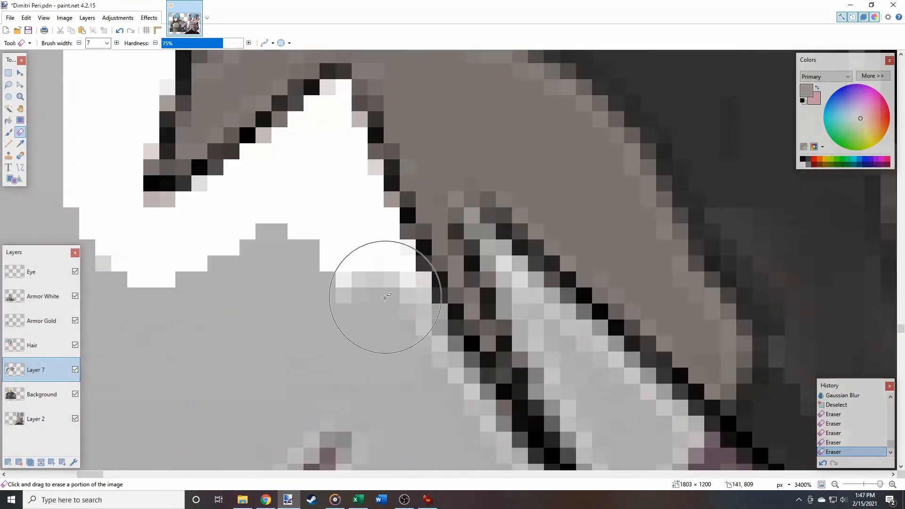
Clear the white fringe from the next fur notches up the collar's outer edge, widening the eraser to 10
{"action": "left_click_drag", "start_coordinate": [389, 293], "coordinate": [307, 171]}
{"action": "triple_click", "coordinate": [79, 43]}
{"action": "left_click_drag", "start_coordinate": [333, 101], "coordinate": [302, 142]}
{"action": "scroll", "coordinate": [296, 165], "scroll_direction": "down", "scroll_amount": 2}
{"action": "triple_click", "coordinate": [117, 43]}
{"action": "left_click_drag", "start_coordinate": [147, 95], "coordinate": [230, 190]}
{"action": "mouse_move", "coordinate": [166, 146]}
{"action": "left_mouse_down"}
{"action": "mouse_move", "coordinate": [337, 378]}
{"action": "mouse_move", "coordinate": [85, 181]}
{"action": "left_mouse_up"}
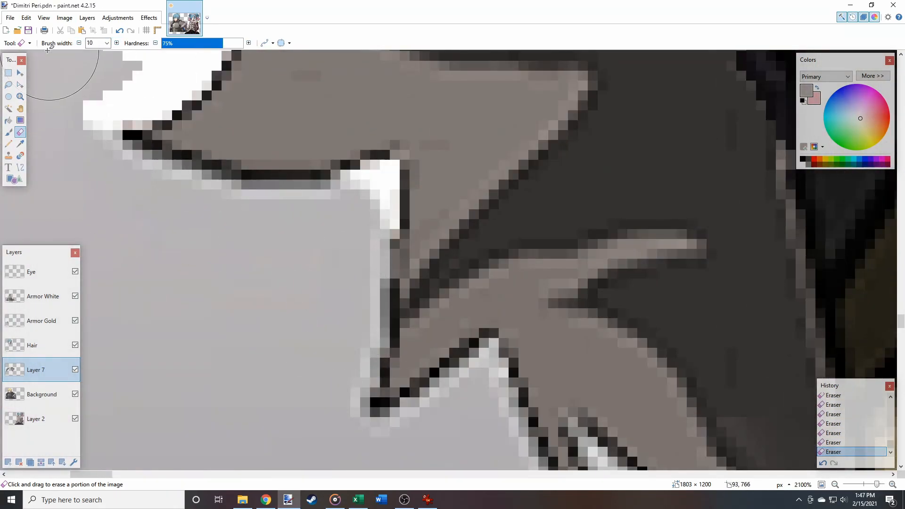
Clean the white remnants out of the fur notch corners above, alternating narrower and wider eraser strokes
{"action": "triple_click", "coordinate": [79, 43]}
{"action": "scroll", "coordinate": [358, 194], "scroll_direction": "up", "scroll_amount": 3}
{"action": "left_click_drag", "start_coordinate": [394, 162], "coordinate": [422, 254]}
{"action": "scroll", "coordinate": [424, 188], "scroll_direction": "up", "scroll_amount": 4}
{"action": "left_click_drag", "start_coordinate": [456, 128], "coordinate": [382, 186]}
{"action": "triple_click", "coordinate": [117, 43]}
{"action": "scroll", "coordinate": [311, 161], "scroll_direction": "up", "scroll_amount": 2}
{"action": "mouse_move", "coordinate": [301, 283]}
{"action": "left_mouse_down"}
{"action": "mouse_move", "coordinate": [324, 169]}
{"action": "mouse_move", "coordinate": [192, 162]}
{"action": "left_mouse_up"}
Continue erasing the white fringe up the middle of the collar's outer edge, adjusting the eraser width for the tuft corners
{"action": "scroll", "coordinate": [324, 169], "scroll_direction": "down", "scroll_amount": 3}
{"action": "triple_click", "coordinate": [78, 43]}
{"action": "scroll", "coordinate": [374, 192], "scroll_direction": "up", "scroll_amount": 4}
{"action": "scroll", "coordinate": [374, 192], "scroll_direction": "down", "scroll_amount": 4}
{"action": "left_click_drag", "start_coordinate": [263, 176], "coordinate": [273, 285]}
{"action": "left_click", "coordinate": [79, 43]}
{"action": "scroll", "coordinate": [253, 192], "scroll_direction": "down", "scroll_amount": 3}
{"action": "triple_click", "coordinate": [116, 43]}
{"action": "scroll", "coordinate": [300, 263], "scroll_direction": "up", "scroll_amount": 4}
{"action": "left_click_drag", "start_coordinate": [273, 242], "coordinate": [309, 336]}
{"action": "scroll", "coordinate": [296, 283], "scroll_direction": "down", "scroll_amount": 3}
{"action": "left_click_drag", "start_coordinate": [295, 226], "coordinate": [274, 282]}
Erase the broad white fringe higher up the collar's outer edge with a wider eraser
{"action": "scroll", "coordinate": [302, 227], "scroll_direction": "down", "scroll_amount": 5}
{"action": "triple_click", "coordinate": [116, 43]}
{"action": "mouse_move", "coordinate": [389, 283]}
{"action": "left_mouse_down"}
{"action": "mouse_move", "coordinate": [363, 230]}
{"action": "mouse_move", "coordinate": [303, 221]}
{"action": "mouse_move", "coordinate": [260, 109]}
{"action": "left_mouse_up"}
{"action": "scroll", "coordinate": [364, 230], "scroll_direction": "up", "scroll_amount": 4}
Erase the white pixels inside the narrow fur notch on the collar's outer edge with a 3-pixel eraser
{"action": "triple_click", "coordinate": [79, 43]}
{"action": "scroll", "coordinate": [450, 264], "scroll_direction": "up", "scroll_amount": 3}
{"action": "left_click_drag", "start_coordinate": [406, 224], "coordinate": [323, 210]}
{"action": "scroll", "coordinate": [323, 210], "scroll_direction": "down", "scroll_amount": 3}
{"action": "scroll", "coordinate": [405, 197], "scroll_direction": "up", "scroll_amount": 4}
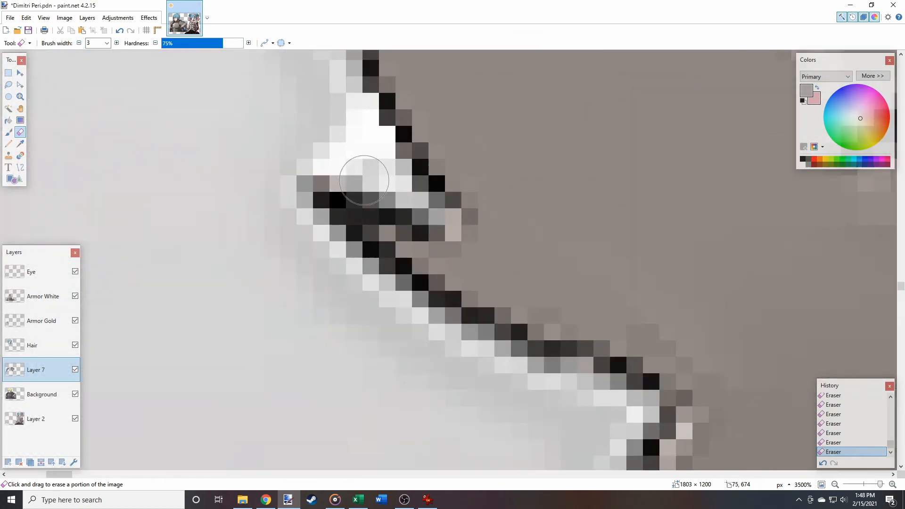
{"action": "left_click_drag", "start_coordinate": [405, 197], "coordinate": [337, 123]}
{"action": "scroll", "coordinate": [353, 156], "scroll_direction": "down", "scroll_amount": 4}
{"action": "scroll", "coordinate": [354, 155], "scroll_direction": "up", "scroll_amount": 3}
{"action": "triple_click", "coordinate": [116, 42]}
{"action": "left_click", "coordinate": [116, 43]}
{"action": "left_click_drag", "start_coordinate": [212, 222], "coordinate": [337, 127]}
{"action": "scroll", "coordinate": [386, 217], "scroll_direction": "up", "scroll_amount": 2}
{"action": "key", "text": "ctrl+z"}
{"action": "scroll", "coordinate": [386, 217], "scroll_direction": "up", "scroll_amount": 2}
{"action": "key", "text": "ctrl+z"}
Erase the white fringe around the topmost pointed tufts of the collar's outer edge with a 6-pixel eraser
{"action": "triple_click", "coordinate": [79, 43]}
{"action": "left_click", "coordinate": [79, 43]}
{"action": "scroll", "coordinate": [521, 209], "scroll_direction": "up", "scroll_amount": 4}
{"action": "scroll", "coordinate": [404, 217], "scroll_direction": "down", "scroll_amount": 2}
{"action": "scroll", "coordinate": [358, 303], "scroll_direction": "up", "scroll_amount": 3}
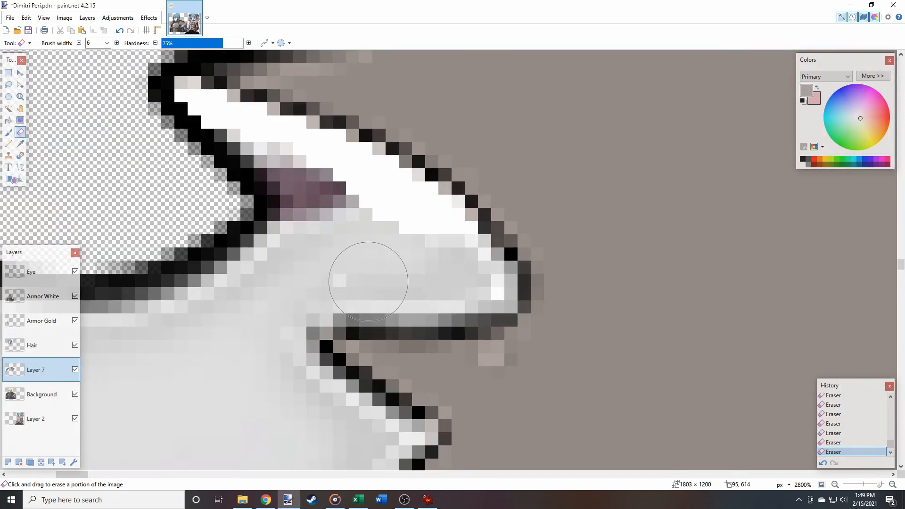
{"action": "left_click_drag", "start_coordinate": [405, 283], "coordinate": [371, 200]}
{"action": "scroll", "coordinate": [330, 198], "scroll_direction": "down", "scroll_amount": 6}
{"action": "scroll", "coordinate": [340, 227], "scroll_direction": "up", "scroll_amount": 5}
{"action": "scroll", "coordinate": [376, 443], "scroll_direction": "down", "scroll_amount": 4}
{"action": "scroll", "coordinate": [267, 338], "scroll_direction": "up", "scroll_amount": 4}
{"action": "left_click_drag", "start_coordinate": [267, 338], "coordinate": [228, 269]}
Compare with Layer 7 hidden and erase its grey spill from the dark strap beside the gold ornament, down to a 3-pixel eraser
{"action": "scroll", "coordinate": [367, 247], "scroll_direction": "up", "scroll_amount": 2}
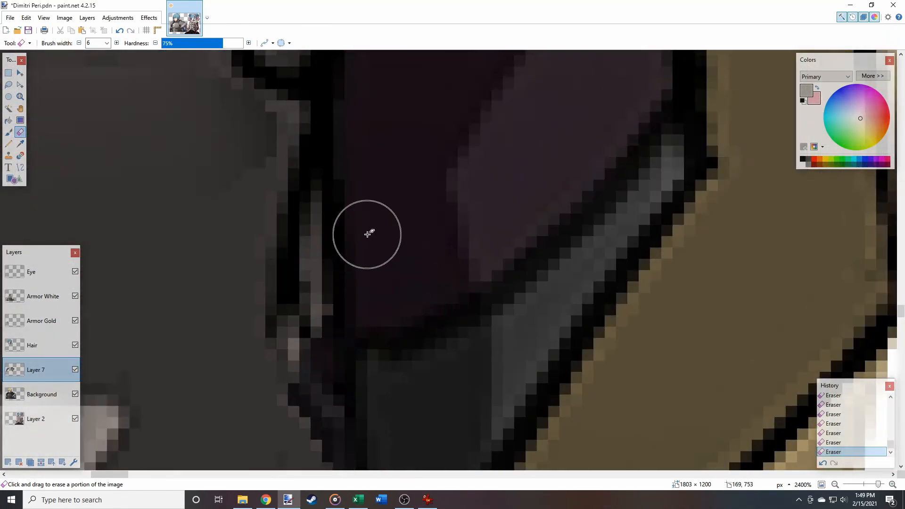
{"action": "scroll", "coordinate": [367, 247], "scroll_direction": "down", "scroll_amount": 5}
{"action": "left_click", "coordinate": [75, 369]}
{"action": "left_click", "coordinate": [75, 370]}
{"action": "scroll", "coordinate": [380, 192], "scroll_direction": "up", "scroll_amount": 5}
{"action": "scroll", "coordinate": [380, 192], "scroll_direction": "up", "scroll_amount": 3}
{"action": "left_click_drag", "start_coordinate": [323, 247], "coordinate": [351, 193]}
{"action": "left_click_drag", "start_coordinate": [269, 315], "coordinate": [291, 235]}
{"action": "scroll", "coordinate": [189, 245], "scroll_direction": "up", "scroll_amount": 3}
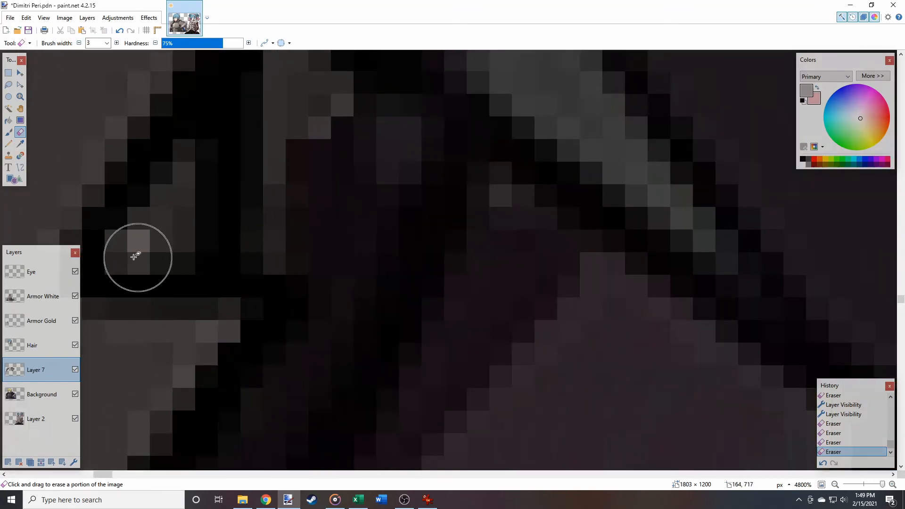
{"action": "left_click_drag", "start_coordinate": [193, 272], "coordinate": [186, 174]}
Erase the fur layer's spill where the collar's inner edge meets the white chest armor with a 6-pixel eraser
{"action": "scroll", "coordinate": [330, 368], "scroll_direction": "down", "scroll_amount": 4}
{"action": "triple_click", "coordinate": [117, 42]}
{"action": "left_click", "coordinate": [330, 239]}
{"action": "scroll", "coordinate": [405, 264], "scroll_direction": "up", "scroll_amount": 3}
{"action": "left_click_drag", "start_coordinate": [467, 299], "coordinate": [413, 204]}
{"action": "scroll", "coordinate": [472, 264], "scroll_direction": "down", "scroll_amount": 4}
{"action": "scroll", "coordinate": [566, 264], "scroll_direction": "up", "scroll_amount": 4}
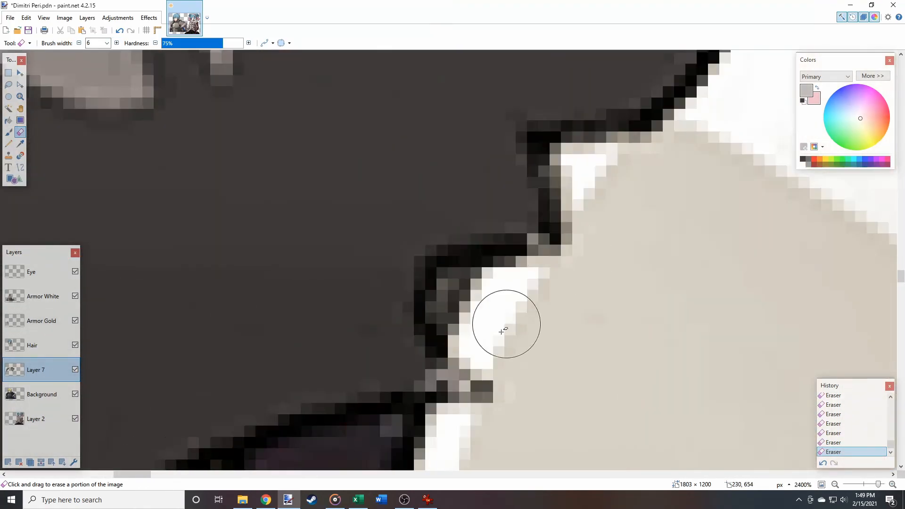
{"action": "scroll", "coordinate": [554, 288], "scroll_direction": "down", "scroll_amount": 4}
Clean the small notches between the dark inner fur and the chest armor with narrow and wider eraser strokes
{"action": "scroll", "coordinate": [606, 198], "scroll_direction": "up", "scroll_amount": 4}
{"action": "triple_click", "coordinate": [79, 43]}
{"action": "left_click_drag", "start_coordinate": [336, 205], "coordinate": [370, 127]}
{"action": "scroll", "coordinate": [370, 127], "scroll_direction": "down", "scroll_amount": 4}
{"action": "scroll", "coordinate": [425, 142], "scroll_direction": "up", "scroll_amount": 4}
{"action": "triple_click", "coordinate": [117, 43]}
{"action": "mouse_move", "coordinate": [306, 236]}
{"action": "left_mouse_down"}
{"action": "mouse_move", "coordinate": [364, 218]}
{"action": "mouse_move", "coordinate": [453, 127]}
{"action": "left_mouse_up"}
Erase remaining spill farther up the collar's inner edge, toggling Layer 7's visibility to compare with the original
{"action": "scroll", "coordinate": [472, 142], "scroll_direction": "down", "scroll_amount": 4}
{"action": "left_click_drag", "start_coordinate": [542, 189], "coordinate": [517, 281]}
{"action": "left_click", "coordinate": [75, 370]}
{"action": "left_click", "coordinate": [75, 369]}
{"action": "left_click", "coordinate": [75, 369]}
{"action": "left_click", "coordinate": [75, 370]}
{"action": "scroll", "coordinate": [426, 245], "scroll_direction": "down", "scroll_amount": 3}
{"action": "mouse_move", "coordinate": [426, 245]}
{"action": "left_mouse_down"}
{"action": "mouse_move", "coordinate": [452, 217]}
{"action": "mouse_move", "coordinate": [607, 196]}
{"action": "left_mouse_up"}
Dab the eraser on a stray spot near the hair strands on Layer 7 and the Hair layer, and reselect Layer 7
{"action": "scroll", "coordinate": [476, 268], "scroll_direction": "down", "scroll_amount": 5}
{"action": "scroll", "coordinate": [471, 330], "scroll_direction": "down", "scroll_amount": 5}
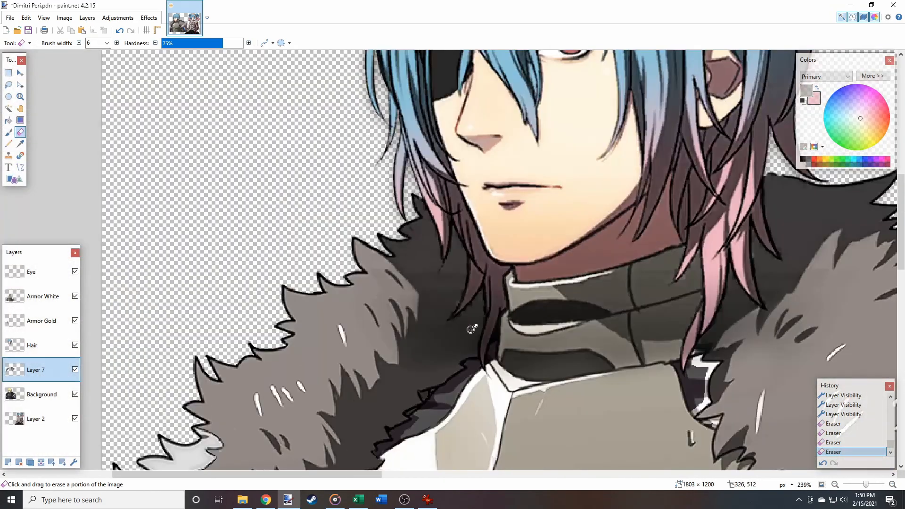
{"action": "scroll", "coordinate": [517, 237], "scroll_direction": "up", "scroll_amount": 5}
{"action": "left_click", "coordinate": [356, 281]}
{"action": "left_click", "coordinate": [49, 347]}
{"action": "left_click", "coordinate": [356, 280]}
{"action": "left_click", "coordinate": [43, 297]}
{"action": "left_click", "coordinate": [36, 373]}
Erase the overlay spill inside the strap notch below the pink hair strand on the far collar with a 5-pixel eraser
{"action": "scroll", "coordinate": [425, 283], "scroll_direction": "down", "scroll_amount": 5}
{"action": "scroll", "coordinate": [499, 310], "scroll_direction": "up", "scroll_amount": 3}
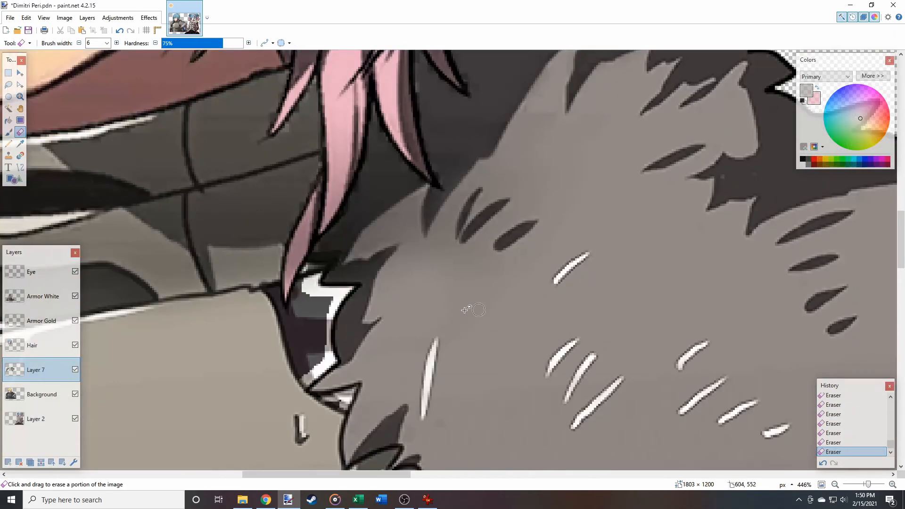
{"action": "scroll", "coordinate": [309, 275], "scroll_direction": "up", "scroll_amount": 6}
{"action": "left_click_drag", "start_coordinate": [299, 273], "coordinate": [400, 320]}
{"action": "scroll", "coordinate": [353, 283], "scroll_direction": "down", "scroll_amount": 3}
{"action": "left_click", "coordinate": [79, 43]}
{"action": "left_click", "coordinate": [79, 42]}
{"action": "left_click", "coordinate": [80, 43]}
{"action": "scroll", "coordinate": [425, 135], "scroll_direction": "up", "scroll_amount": 4}
{"action": "left_click_drag", "start_coordinate": [491, 212], "coordinate": [382, 217]}
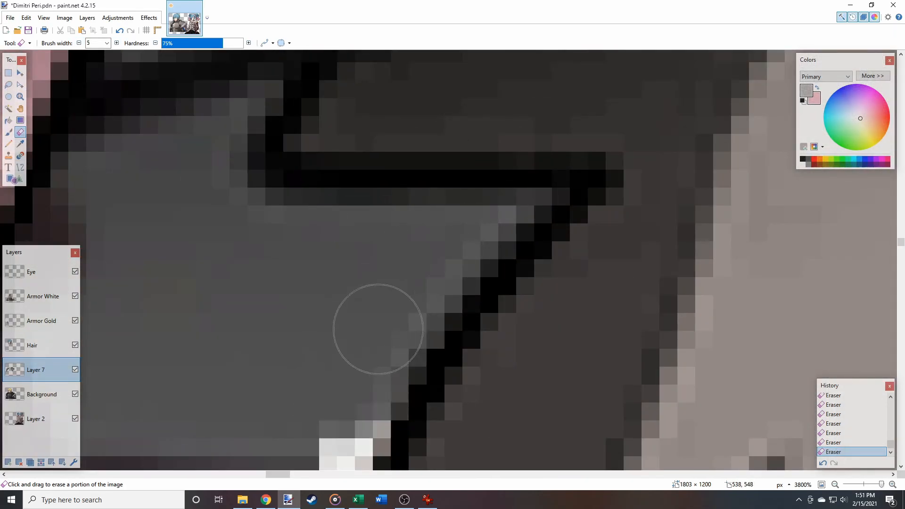
Clean the spill out of the small dark points along the far collar's inner edge with a 3-pixel eraser
{"action": "scroll", "coordinate": [291, 273], "scroll_direction": "down", "scroll_amount": 6}
{"action": "left_click", "coordinate": [79, 43]}
{"action": "left_click", "coordinate": [80, 43]}
{"action": "scroll", "coordinate": [401, 269], "scroll_direction": "up", "scroll_amount": 4}
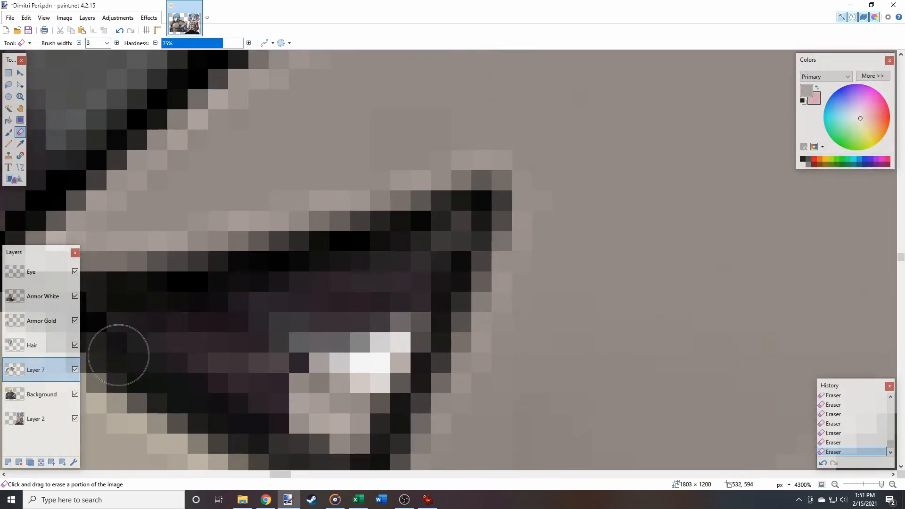
{"action": "scroll", "coordinate": [324, 196], "scroll_direction": "down", "scroll_amount": 6}
{"action": "scroll", "coordinate": [195, 218], "scroll_direction": "up", "scroll_amount": 5}
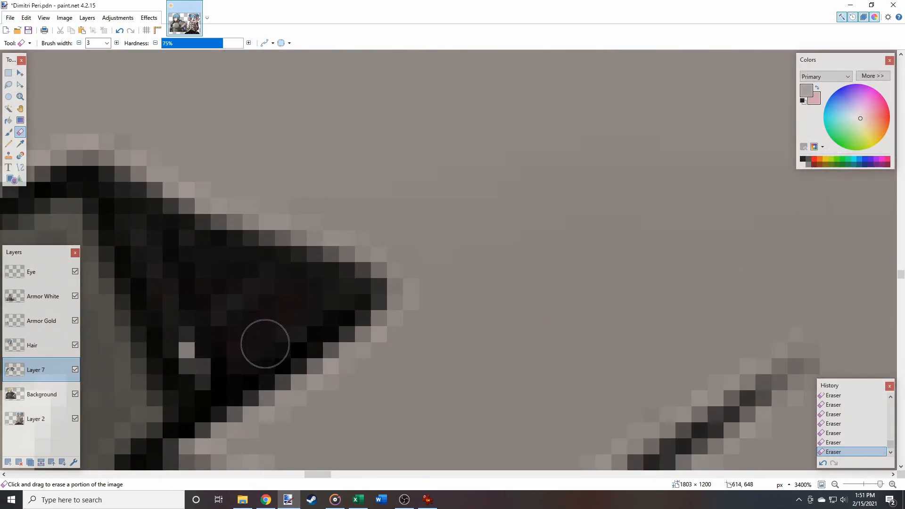
Erase the overlay spill along the dark triangular point on the far collar's inner edge with a wider eraser
{"action": "scroll", "coordinate": [245, 356], "scroll_direction": "down", "scroll_amount": 5}
{"action": "left_click", "coordinate": [116, 43]}
{"action": "left_click", "coordinate": [117, 43]}
{"action": "scroll", "coordinate": [278, 240], "scroll_direction": "up", "scroll_amount": 3}
{"action": "left_click_drag", "start_coordinate": [189, 210], "coordinate": [285, 239]}
Erase the spill around the tip of the black spike beneath the far collar's inner fur, adjusting the eraser width to fit
{"action": "scroll", "coordinate": [308, 307], "scroll_direction": "down", "scroll_amount": 3}
{"action": "left_click", "coordinate": [80, 43]}
{"action": "scroll", "coordinate": [496, 232], "scroll_direction": "up", "scroll_amount": 4}
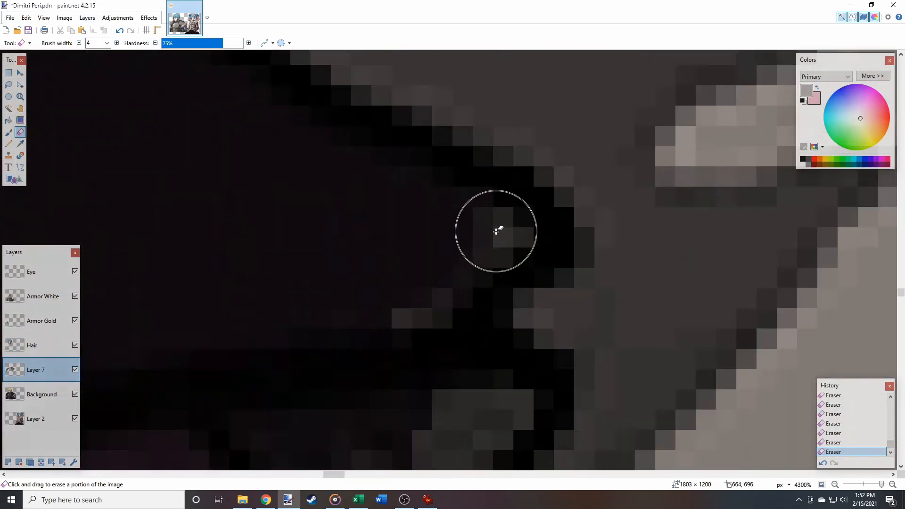
{"action": "scroll", "coordinate": [496, 231], "scroll_direction": "down", "scroll_amount": 3}
{"action": "scroll", "coordinate": [368, 249], "scroll_direction": "up", "scroll_amount": 3}
{"action": "triple_click", "coordinate": [116, 43]}
{"action": "scroll", "coordinate": [264, 142], "scroll_direction": "down", "scroll_amount": 3}
{"action": "mouse_move", "coordinate": [257, 108]}
{"action": "left_mouse_down"}
{"action": "mouse_move", "coordinate": [267, 180]}
{"action": "mouse_move", "coordinate": [436, 371]}
{"action": "left_mouse_up"}
Toggle Layer 7's visibility to compare with the original and erase the spill from the dark strap just below the spike
{"action": "double_click", "coordinate": [79, 43]}
{"action": "left_click", "coordinate": [75, 369]}
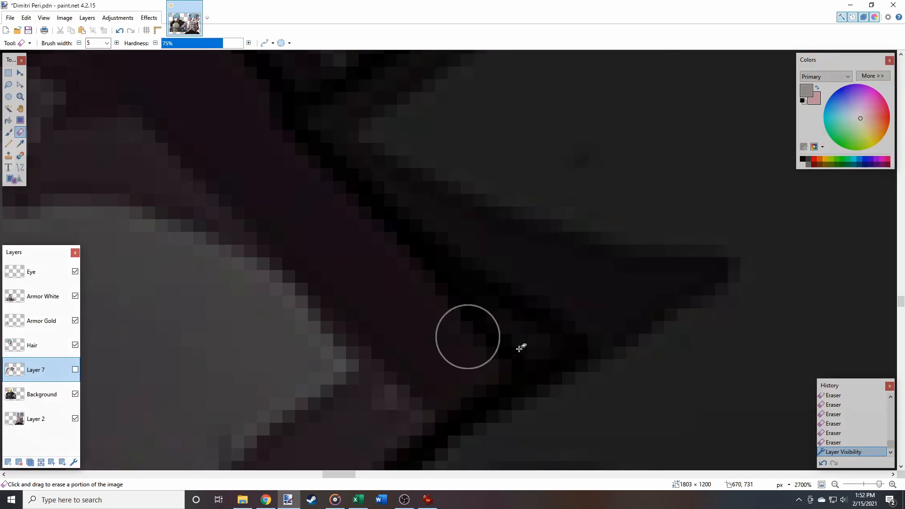
{"action": "scroll", "coordinate": [245, 307], "scroll_direction": "up", "scroll_amount": 3}
{"action": "left_click", "coordinate": [75, 370]}
{"action": "scroll", "coordinate": [509, 189], "scroll_direction": "down", "scroll_amount": 3}
{"action": "scroll", "coordinate": [435, 277], "scroll_direction": "up", "scroll_amount": 3}
{"action": "scroll", "coordinate": [434, 277], "scroll_direction": "down", "scroll_amount": 3}
{"action": "scroll", "coordinate": [505, 377], "scroll_direction": "up", "scroll_amount": 3}
{"action": "left_click_drag", "start_coordinate": [383, 341], "coordinate": [396, 215]}
{"action": "left_click_drag", "start_coordinate": [425, 158], "coordinate": [321, 101]}
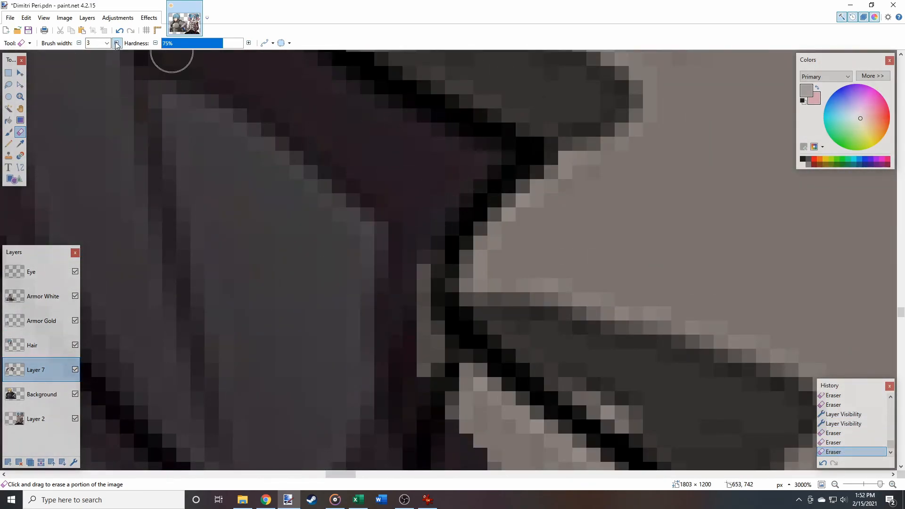
Erase the spill along the dark strap's outline beside the collar's jagged inner fur, alternating wide and narrow eraser widths
{"action": "scroll", "coordinate": [453, 302], "scroll_direction": "down", "scroll_amount": 3}
{"action": "scroll", "coordinate": [510, 264], "scroll_direction": "up", "scroll_amount": 3}
{"action": "triple_click", "coordinate": [117, 43]}
{"action": "left_click_drag", "start_coordinate": [500, 142], "coordinate": [627, 309]}
{"action": "scroll", "coordinate": [566, 330], "scroll_direction": "down", "scroll_amount": 3}
{"action": "scroll", "coordinate": [566, 283], "scroll_direction": "up", "scroll_amount": 3}
{"action": "triple_click", "coordinate": [79, 43]}
{"action": "mouse_move", "coordinate": [538, 272]}
{"action": "left_mouse_down"}
{"action": "mouse_move", "coordinate": [607, 274]}
{"action": "mouse_move", "coordinate": [587, 328]}
{"action": "left_mouse_up"}
Continue erasing the spill down the strap's edge toward the lower end of the far collar
{"action": "scroll", "coordinate": [557, 245], "scroll_direction": "down", "scroll_amount": 5}
{"action": "scroll", "coordinate": [349, 292], "scroll_direction": "up", "scroll_amount": 5}
{"action": "triple_click", "coordinate": [117, 43]}
{"action": "triple_click", "coordinate": [80, 42]}
{"action": "scroll", "coordinate": [656, 78], "scroll_direction": "up", "scroll_amount": 4}
{"action": "mouse_move", "coordinate": [359, 114]}
{"action": "left_mouse_down"}
{"action": "mouse_move", "coordinate": [370, 166]}
{"action": "mouse_move", "coordinate": [576, 307]}
{"action": "mouse_move", "coordinate": [337, 330]}
{"action": "mouse_move", "coordinate": [462, 332]}
{"action": "mouse_move", "coordinate": [554, 398]}
{"action": "left_mouse_up"}
Erase the spill around the fur tips at the lower end of the far collar's grey fur
{"action": "scroll", "coordinate": [576, 306], "scroll_direction": "down", "scroll_amount": 4}
{"action": "scroll", "coordinate": [690, 246], "scroll_direction": "up", "scroll_amount": 4}
{"action": "triple_click", "coordinate": [116, 43]}
{"action": "scroll", "coordinate": [554, 398], "scroll_direction": "down", "scroll_amount": 2}
{"action": "mouse_move", "coordinate": [498, 80]}
{"action": "left_mouse_down"}
{"action": "mouse_move", "coordinate": [497, 186]}
{"action": "mouse_move", "coordinate": [516, 292]}
{"action": "left_mouse_up"}
{"action": "scroll", "coordinate": [519, 190], "scroll_direction": "up", "scroll_amount": 2}
{"action": "left_click_drag", "start_coordinate": [519, 191], "coordinate": [712, 283]}
Clean the overlay from the narrow gaps between the lower fur tips, then from the light fur beside them
{"action": "triple_click", "coordinate": [79, 42]}
{"action": "scroll", "coordinate": [672, 107], "scroll_direction": "up", "scroll_amount": 2}
{"action": "left_click_drag", "start_coordinate": [401, 109], "coordinate": [453, 198]}
{"action": "triple_click", "coordinate": [117, 43]}
{"action": "mouse_move", "coordinate": [490, 160]}
{"action": "left_mouse_down"}
{"action": "mouse_move", "coordinate": [505, 344]}
{"action": "mouse_move", "coordinate": [684, 189]}
{"action": "left_mouse_up"}
{"action": "scroll", "coordinate": [568, 202], "scroll_direction": "down", "scroll_amount": 5}
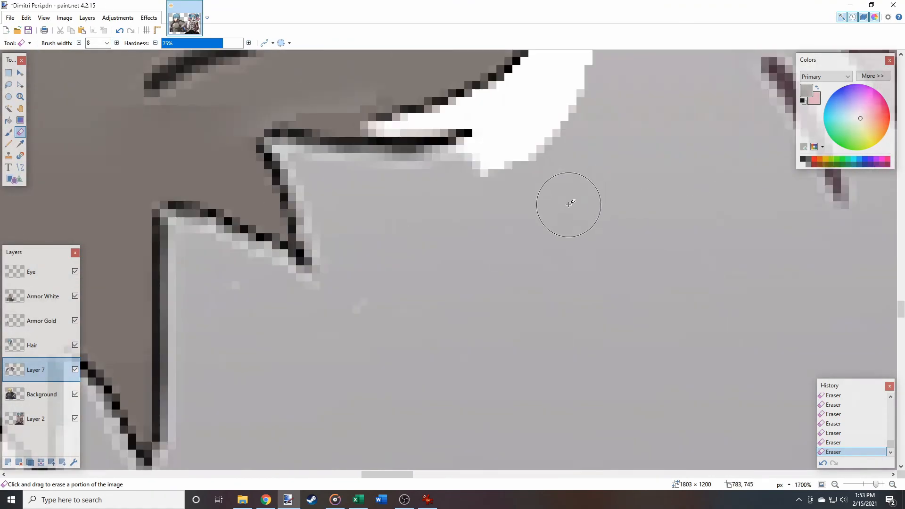
Toggle Layer 7's visibility to compare, then erase the spill in the narrow notch between grey and light fur with a smaller eraser
{"action": "scroll", "coordinate": [484, 94], "scroll_direction": "up", "scroll_amount": 4}
{"action": "double_click", "coordinate": [75, 371]}
{"action": "triple_click", "coordinate": [79, 43]}
{"action": "triple_click", "coordinate": [79, 43]}
{"action": "scroll", "coordinate": [341, 153], "scroll_direction": "up", "scroll_amount": 4}
{"action": "left_click_drag", "start_coordinate": [286, 163], "coordinate": [377, 150]}
{"action": "left_click_drag", "start_coordinate": [278, 264], "coordinate": [397, 212]}
Widen the eraser to 10 pixels and clear the white fringe from the light fur beside the notch
{"action": "key", "text": "bracketright"}
{"action": "key", "text": "bracketright"}
{"action": "key", "text": "bracketright"}
{"action": "key", "text": "bracketright"}
{"action": "key", "text": "bracketright"}
{"action": "key", "text": "bracketright"}
{"action": "key", "text": "bracketright"}
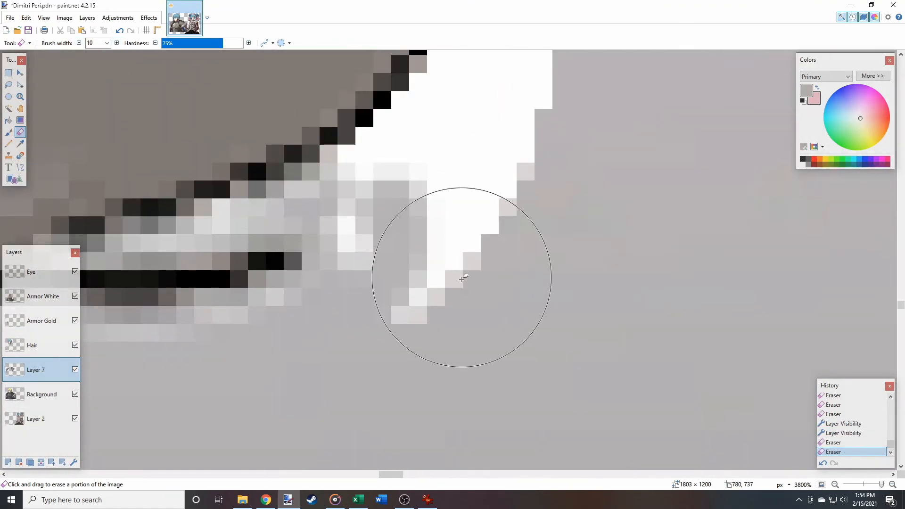
{"action": "left_click_drag", "start_coordinate": [461, 277], "coordinate": [465, 160]}
{"action": "scroll", "coordinate": [476, 170], "scroll_direction": "down", "scroll_amount": 3}
{"action": "scroll", "coordinate": [489, 151], "scroll_direction": "up", "scroll_amount": 3}
{"action": "left_click_drag", "start_coordinate": [474, 196], "coordinate": [360, 196]}
Erase the remaining white fringe along the next fur points above the notch with a narrower eraser
{"action": "scroll", "coordinate": [377, 170], "scroll_direction": "up", "scroll_amount": 3}
{"action": "mouse_move", "coordinate": [415, 269]}
{"action": "left_mouse_down"}
{"action": "mouse_move", "coordinate": [327, 245]}
{"action": "mouse_move", "coordinate": [235, 111]}
{"action": "mouse_move", "coordinate": [339, 293]}
{"action": "left_mouse_up"}
{"action": "scroll", "coordinate": [283, 189], "scroll_direction": "up", "scroll_amount": 2}
{"action": "triple_click", "coordinate": [80, 43]}
{"action": "scroll", "coordinate": [241, 182], "scroll_direction": "up", "scroll_amount": 3}
{"action": "left_click_drag", "start_coordinate": [452, 307], "coordinate": [264, 222]}
{"action": "triple_click", "coordinate": [80, 43]}
{"action": "left_click_drag", "start_coordinate": [496, 232], "coordinate": [480, 182]}
{"action": "scroll", "coordinate": [480, 182], "scroll_direction": "right", "scroll_amount": 3}
{"action": "left_click_drag", "start_coordinate": [238, 194], "coordinate": [286, 328]}
Sweep a wider eraser along the grey fur's lower outline to remove the white fringe over the light fur
{"action": "triple_click", "coordinate": [116, 43]}
{"action": "triple_click", "coordinate": [117, 43]}
{"action": "scroll", "coordinate": [324, 258], "scroll_direction": "down", "scroll_amount": 4}
{"action": "scroll", "coordinate": [324, 259], "scroll_direction": "right", "scroll_amount": 2}
{"action": "mouse_move", "coordinate": [142, 271]}
{"action": "left_mouse_down"}
{"action": "mouse_move", "coordinate": [412, 273]}
{"action": "mouse_move", "coordinate": [620, 216]}
{"action": "left_mouse_up"}
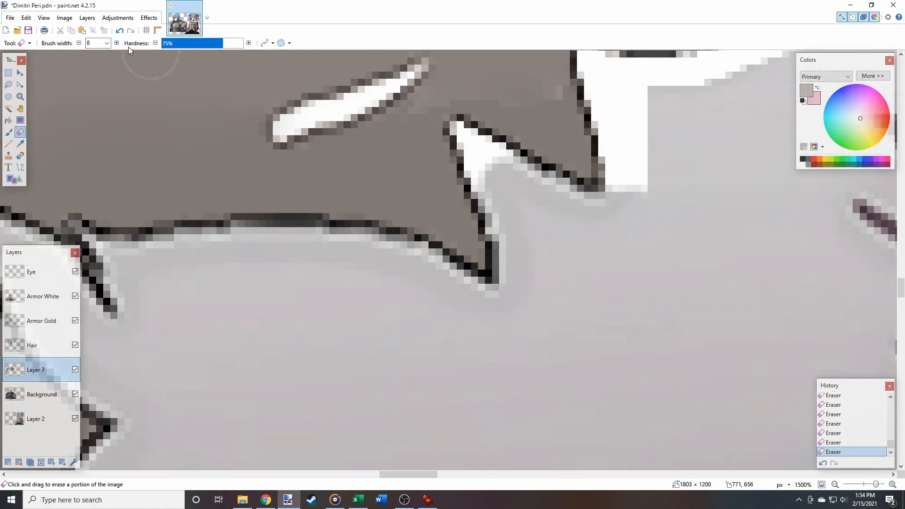
Erase the white fringe inside the notch between two grey fur points and down the neighbouring point's side
{"action": "triple_click", "coordinate": [79, 42]}
{"action": "scroll", "coordinate": [463, 118], "scroll_direction": "up", "scroll_amount": 3}
{"action": "left_click_drag", "start_coordinate": [520, 219], "coordinate": [577, 193]}
{"action": "scroll", "coordinate": [580, 273], "scroll_direction": "down", "scroll_amount": 4}
{"action": "double_click", "coordinate": [116, 43]}
{"action": "scroll", "coordinate": [736, 154], "scroll_direction": "up", "scroll_amount": 5}
{"action": "mouse_move", "coordinate": [424, 174]}
{"action": "left_mouse_down"}
{"action": "mouse_move", "coordinate": [472, 205]}
{"action": "mouse_move", "coordinate": [452, 309]}
{"action": "left_mouse_up"}
Clear the white block beside the pointed fur tip and the fringe along the adjoining outline with a larger eraser
{"action": "scroll", "coordinate": [452, 309], "scroll_direction": "down", "scroll_amount": 3}
{"action": "triple_click", "coordinate": [116, 43]}
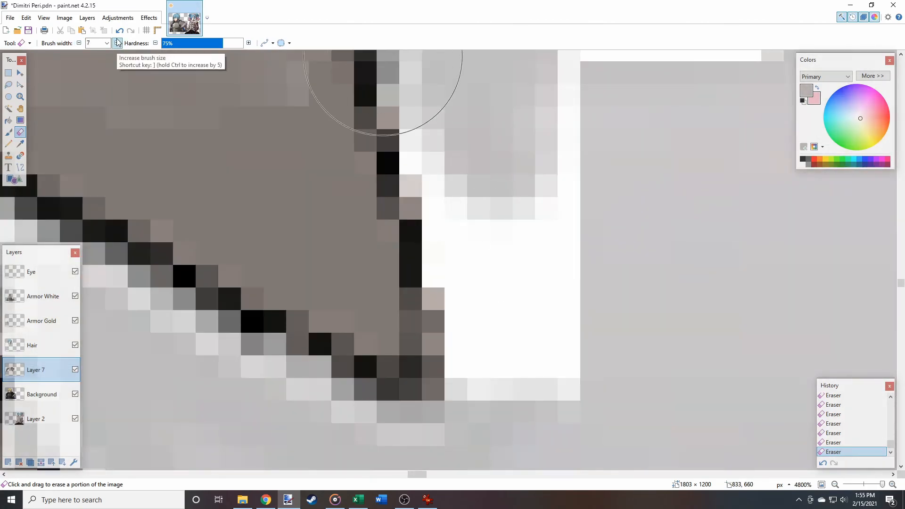
{"action": "left_click_drag", "start_coordinate": [438, 71], "coordinate": [500, 372]}
{"action": "scroll", "coordinate": [542, 192], "scroll_direction": "down", "scroll_amount": 2}
{"action": "left_click_drag", "start_coordinate": [285, 223], "coordinate": [584, 162]}
{"action": "scroll", "coordinate": [585, 162], "scroll_direction": "down", "scroll_amount": 3}
{"action": "left_click_drag", "start_coordinate": [397, 306], "coordinate": [522, 162]}
{"action": "scroll", "coordinate": [521, 162], "scroll_direction": "up", "scroll_amount": 3}
{"action": "mouse_move", "coordinate": [511, 288]}
{"action": "left_mouse_down"}
{"action": "mouse_move", "coordinate": [400, 257]}
{"action": "mouse_move", "coordinate": [448, 185]}
{"action": "left_mouse_up"}
Erase the fringe around the next fur point up the grey fur's outer boundary, switching between narrow and wide eraser widths
{"action": "triple_click", "coordinate": [79, 43]}
{"action": "scroll", "coordinate": [368, 194], "scroll_direction": "up", "scroll_amount": 5}
{"action": "scroll", "coordinate": [472, 212], "scroll_direction": "down", "scroll_amount": 3}
{"action": "scroll", "coordinate": [519, 142], "scroll_direction": "up", "scroll_amount": 4}
{"action": "mouse_move", "coordinate": [339, 165]}
{"action": "left_mouse_down"}
{"action": "mouse_move", "coordinate": [453, 349]}
{"action": "mouse_move", "coordinate": [336, 153]}
{"action": "mouse_move", "coordinate": [550, 280]}
{"action": "mouse_move", "coordinate": [561, 265]}
{"action": "left_mouse_up"}
{"action": "scroll", "coordinate": [185, 292], "scroll_direction": "down", "scroll_amount": 3}
{"action": "triple_click", "coordinate": [117, 43]}
{"action": "scroll", "coordinate": [385, 269], "scroll_direction": "up", "scroll_amount": 1}
{"action": "mouse_move", "coordinate": [385, 268]}
{"action": "left_mouse_down"}
{"action": "mouse_move", "coordinate": [414, 178]}
{"action": "mouse_move", "coordinate": [350, 184]}
{"action": "left_mouse_up"}
Continue clearing the white fringe up the far collar's boundary with the light fur, using the smaller eraser in tight notches
{"action": "scroll", "coordinate": [414, 178], "scroll_direction": "up", "scroll_amount": 3}
{"action": "triple_click", "coordinate": [79, 43]}
{"action": "scroll", "coordinate": [289, 178], "scroll_direction": "up", "scroll_amount": 3}
{"action": "mouse_move", "coordinate": [311, 321]}
{"action": "left_mouse_down"}
{"action": "mouse_move", "coordinate": [410, 177]}
{"action": "mouse_move", "coordinate": [439, 206]}
{"action": "left_mouse_up"}
{"action": "scroll", "coordinate": [377, 175], "scroll_direction": "up", "scroll_amount": 3}
{"action": "triple_click", "coordinate": [117, 43]}
{"action": "scroll", "coordinate": [415, 189], "scroll_direction": "up", "scroll_amount": 4}
{"action": "mouse_move", "coordinate": [245, 321]}
{"action": "left_mouse_down"}
{"action": "mouse_move", "coordinate": [313, 244]}
{"action": "mouse_move", "coordinate": [401, 114]}
{"action": "left_mouse_up"}
{"action": "scroll", "coordinate": [415, 189], "scroll_direction": "up", "scroll_amount": 3}
{"action": "left_click_drag", "start_coordinate": [429, 225], "coordinate": [217, 184]}
Finish erasing the fringe at the upper end of the grey fur's outer boundary with a 4-pixel eraser
{"action": "triple_click", "coordinate": [80, 43]}
{"action": "scroll", "coordinate": [165, 203], "scroll_direction": "up", "scroll_amount": 2}
{"action": "left_click_drag", "start_coordinate": [208, 221], "coordinate": [222, 155]}
{"action": "scroll", "coordinate": [329, 178], "scroll_direction": "down", "scroll_amount": 4}
{"action": "mouse_move", "coordinate": [379, 302]}
{"action": "left_mouse_down"}
{"action": "mouse_move", "coordinate": [362, 219]}
{"action": "mouse_move", "coordinate": [401, 118]}
{"action": "mouse_move", "coordinate": [418, 121]}
{"action": "mouse_move", "coordinate": [500, 70]}
{"action": "left_mouse_up"}
{"action": "scroll", "coordinate": [407, 191], "scroll_direction": "down", "scroll_amount": 10}
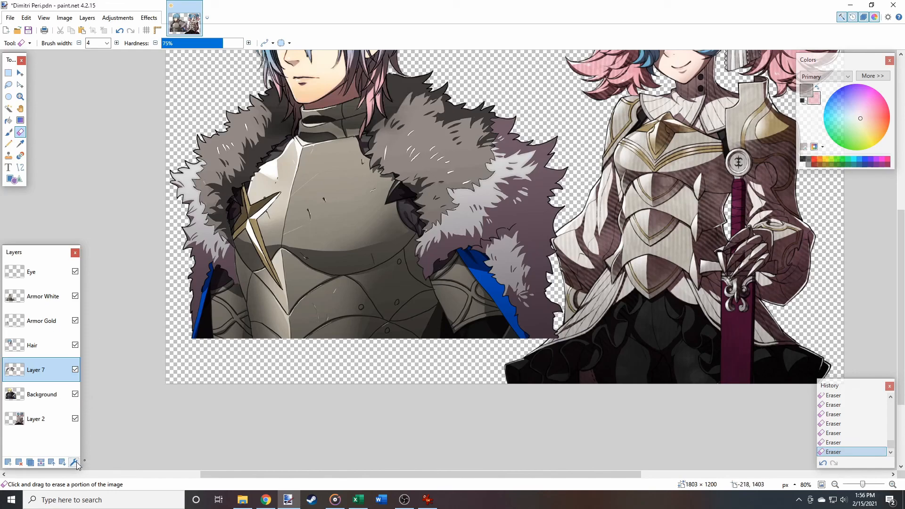
{"action": "left_click", "coordinate": [62, 463]}
{"action": "left_click", "coordinate": [41, 462]}
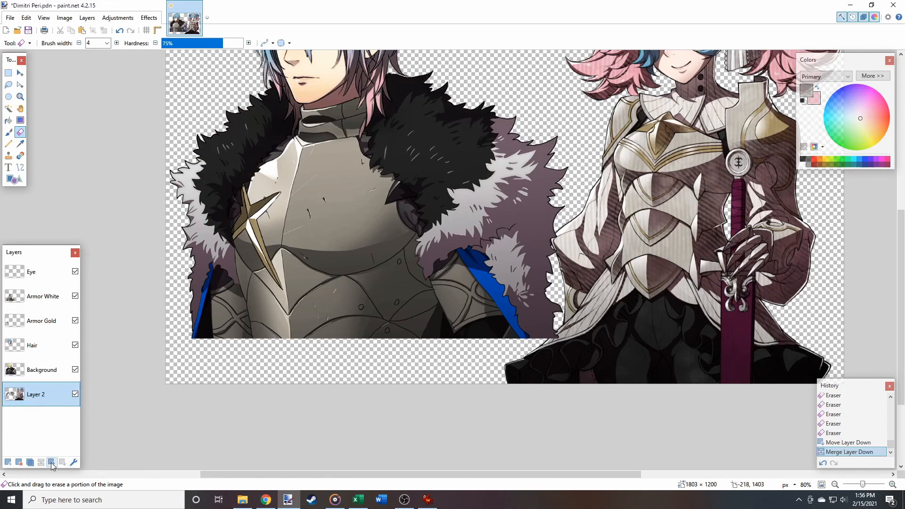
{"action": "key", "text": "ctrl+z"}
{"action": "key", "text": "ctrl+z"}
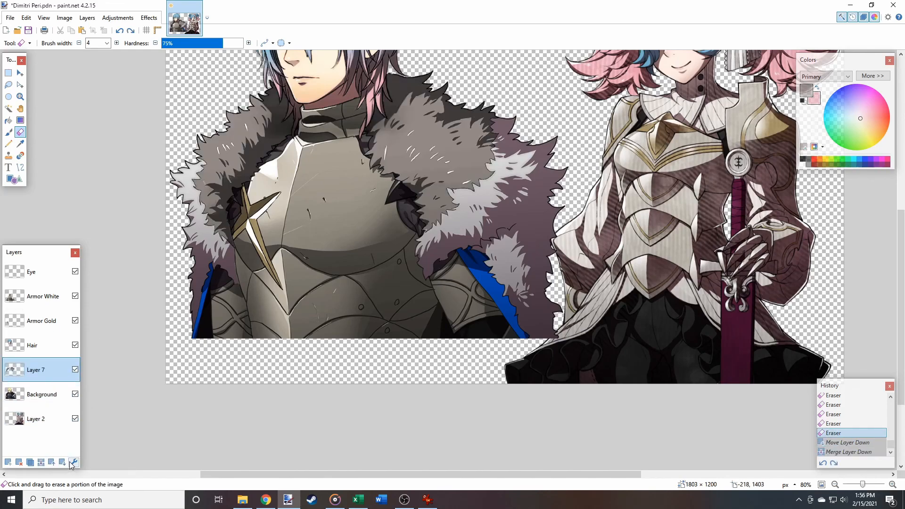
Rename Layer 7 as Cloak Grey
{"action": "left_click", "coordinate": [74, 463]}
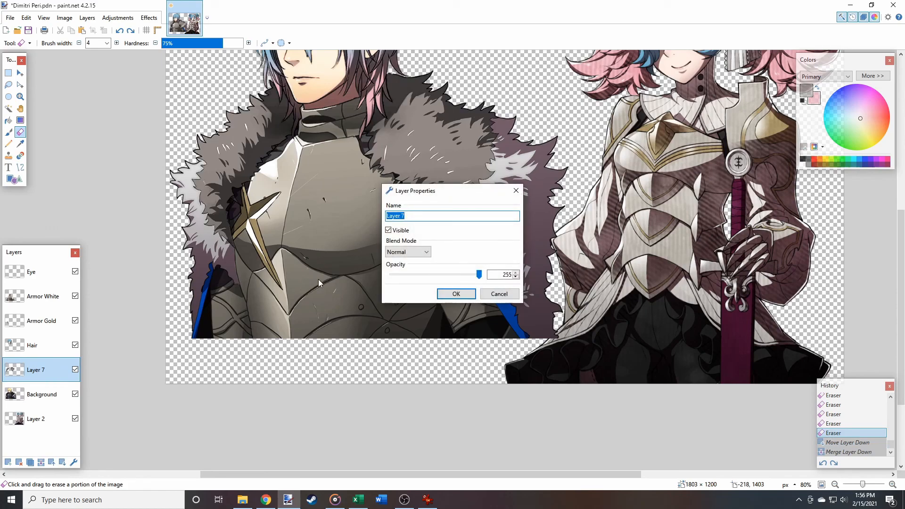
{"action": "type", "text": "Cloak Grey"}
{"action": "key", "text": "Return"}
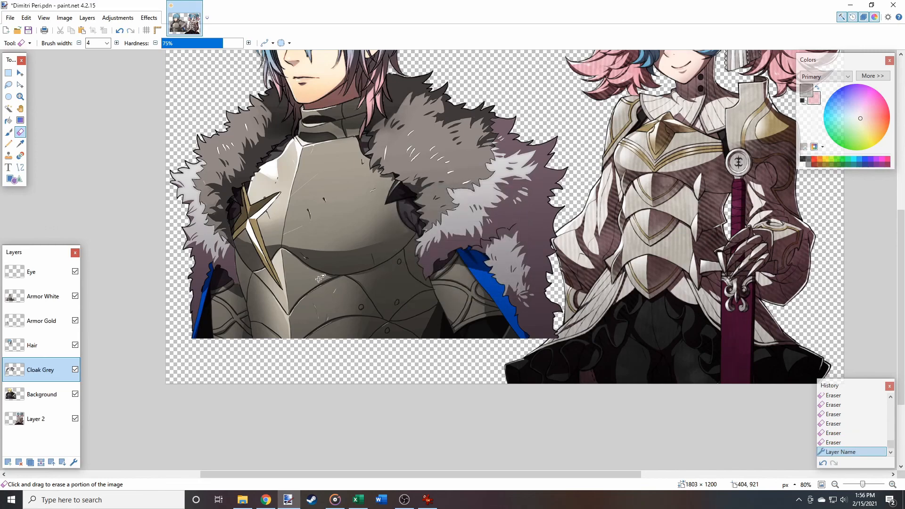
Examine the man's recolored fur collar, cloak and blue lining against the colors of the female character's outfit
{"action": "scroll", "coordinate": [362, 200], "scroll_direction": "up", "scroll_amount": 3}
{"action": "scroll", "coordinate": [424, 267], "scroll_direction": "down", "scroll_amount": 2}
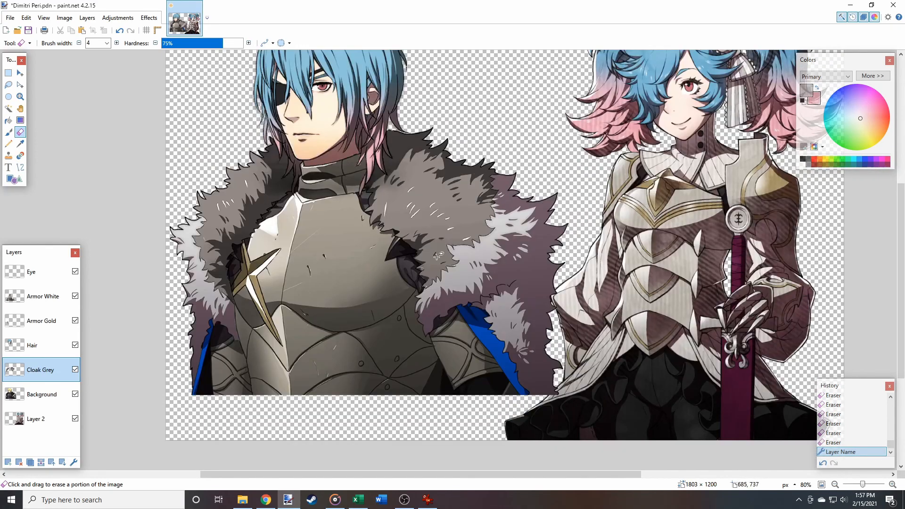
{"action": "scroll", "coordinate": [359, 206], "scroll_direction": "right", "scroll_amount": 3}
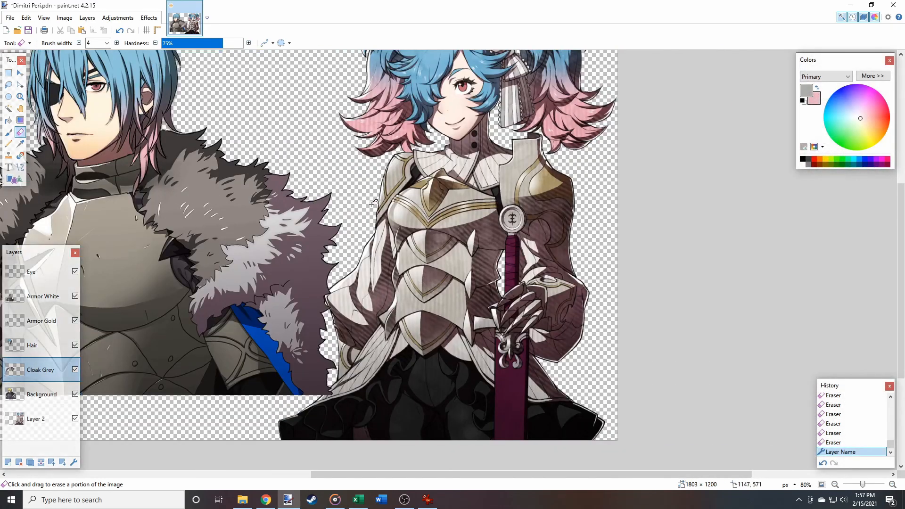
{"action": "scroll", "coordinate": [368, 204], "scroll_direction": "left", "scroll_amount": 4}
{"action": "scroll", "coordinate": [372, 203], "scroll_direction": "right", "scroll_amount": 3}
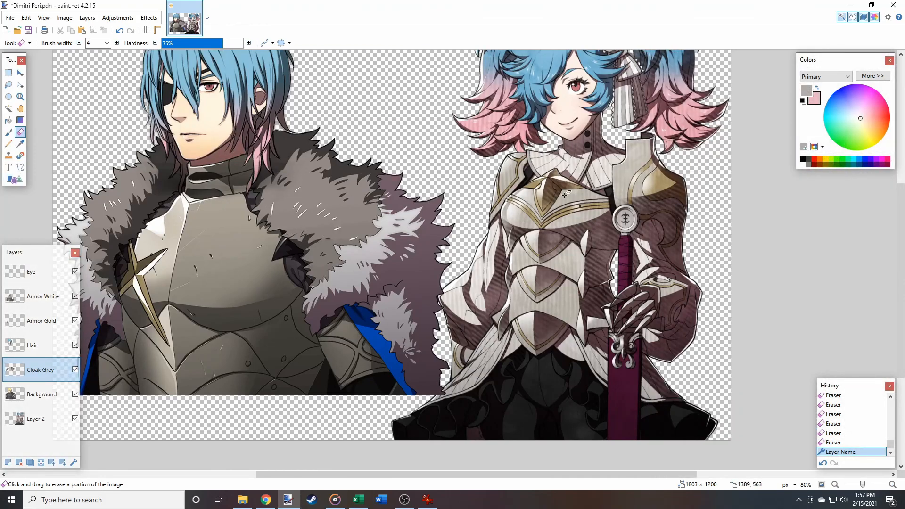
{"action": "scroll", "coordinate": [600, 170], "scroll_direction": "up", "scroll_amount": 4}
{"action": "scroll", "coordinate": [166, 331], "scroll_direction": "left", "scroll_amount": 4}
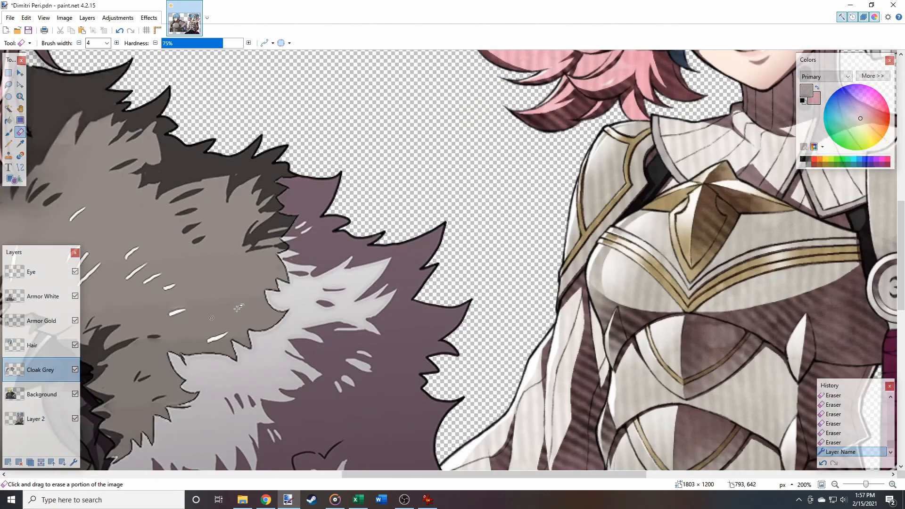
{"action": "scroll", "coordinate": [235, 304], "scroll_direction": "down", "scroll_amount": 2}
{"action": "scroll", "coordinate": [307, 244], "scroll_direction": "right", "scroll_amount": 5}
{"action": "scroll", "coordinate": [411, 231], "scroll_direction": "down", "scroll_amount": 1}
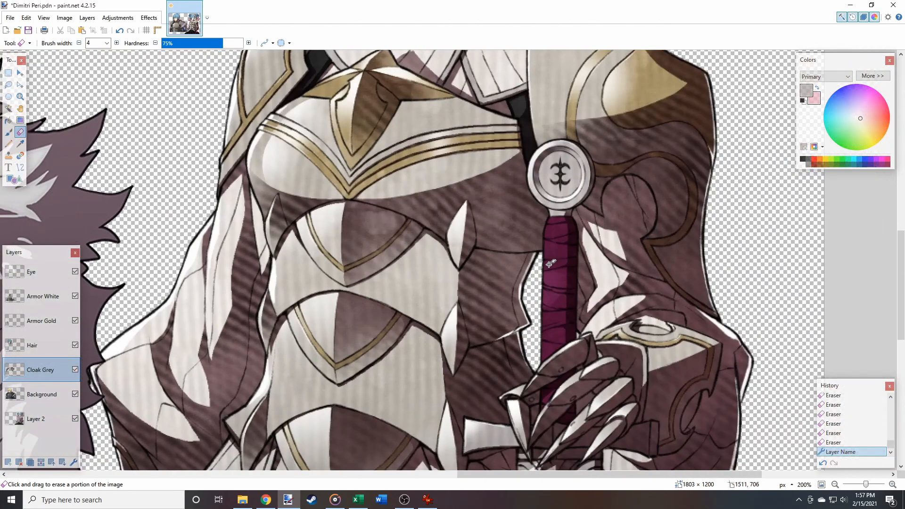
{"action": "scroll", "coordinate": [512, 216], "scroll_direction": "up", "scroll_amount": 4}
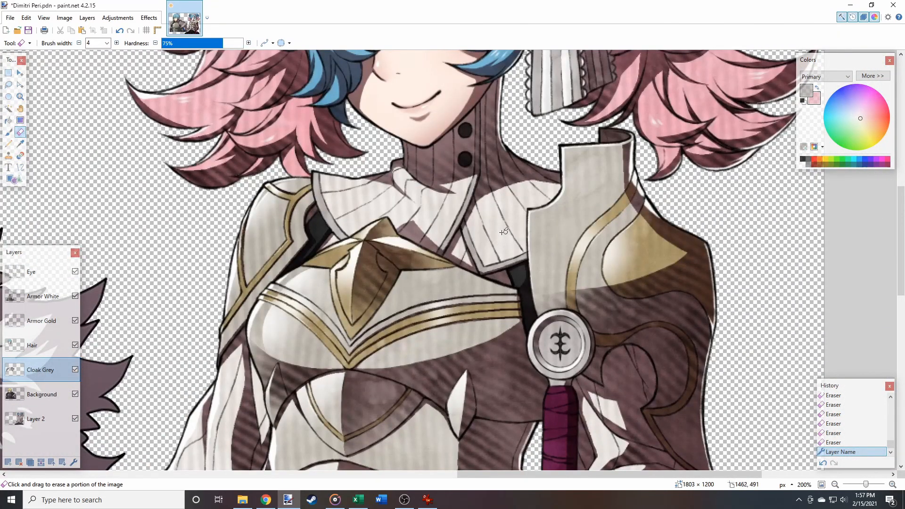
{"action": "scroll", "coordinate": [506, 231], "scroll_direction": "down", "scroll_amount": 5}
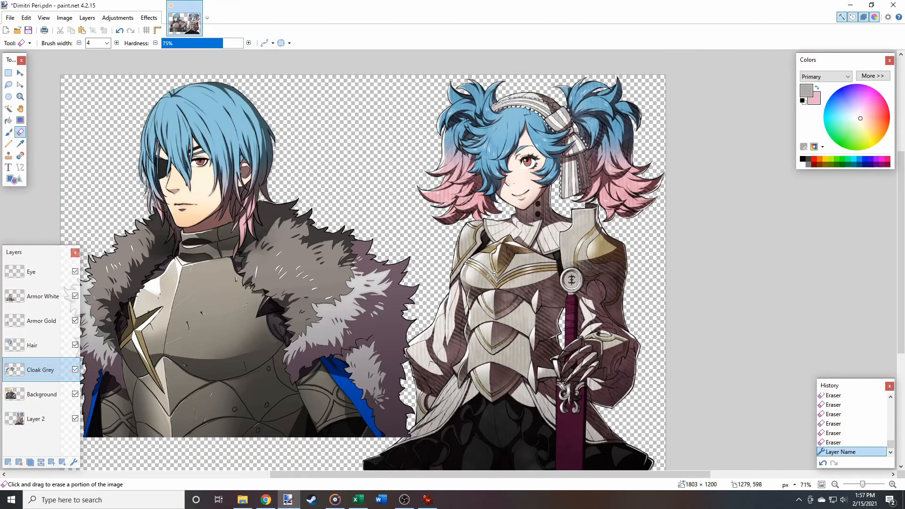
{"action": "scroll", "coordinate": [490, 276], "scroll_direction": "left", "scroll_amount": 3}
{"action": "scroll", "coordinate": [423, 287], "scroll_direction": "down", "scroll_amount": 2}
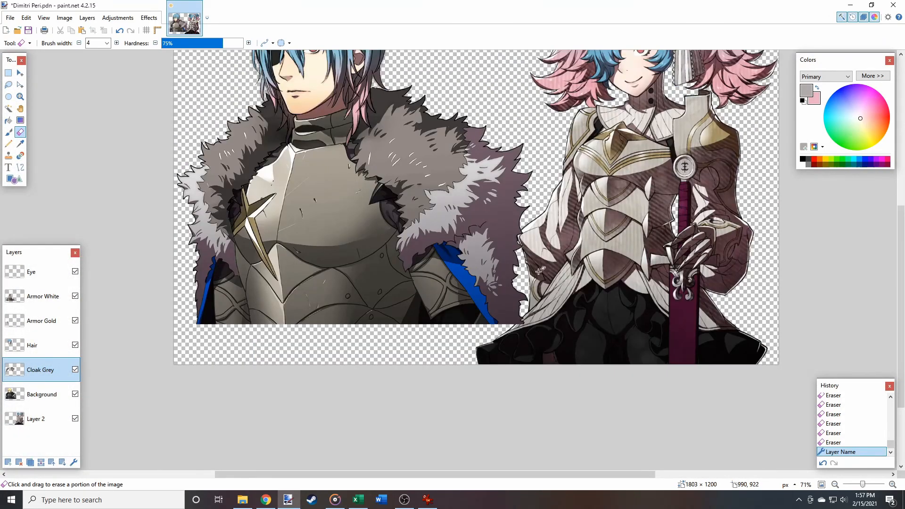
{"action": "scroll", "coordinate": [525, 301], "scroll_direction": "right", "scroll_amount": 4}
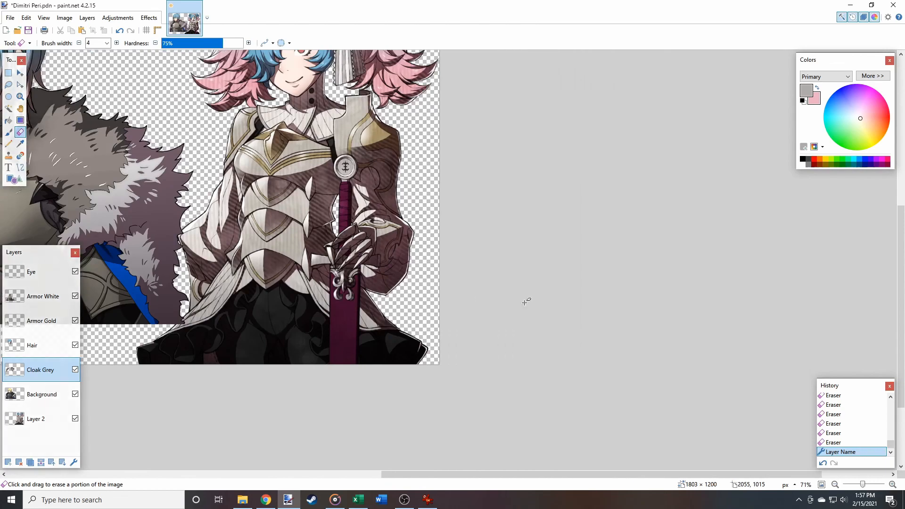
{"action": "scroll", "coordinate": [450, 291], "scroll_direction": "up", "scroll_amount": 4}
{"action": "scroll", "coordinate": [471, 370], "scroll_direction": "down", "scroll_amount": 1}
{"action": "scroll", "coordinate": [471, 369], "scroll_direction": "left", "scroll_amount": 4}
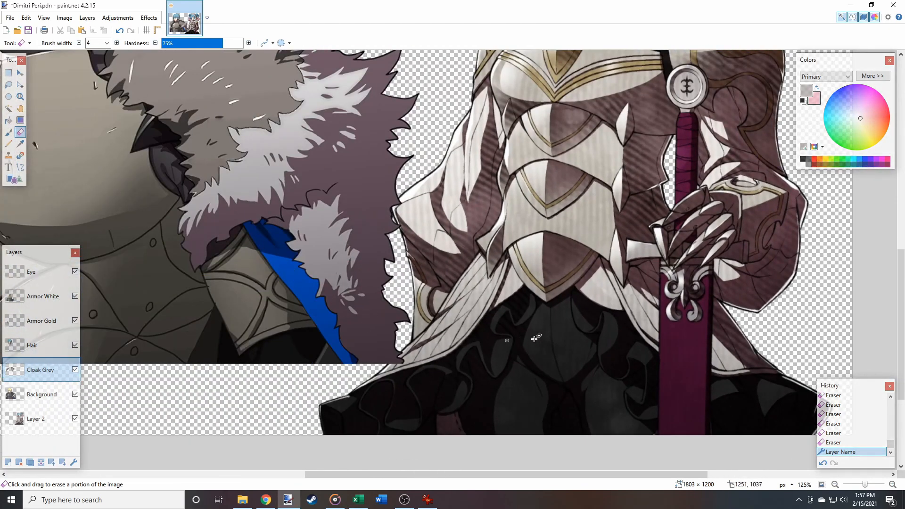
{"action": "scroll", "coordinate": [306, 295], "scroll_direction": "up", "scroll_amount": 3}
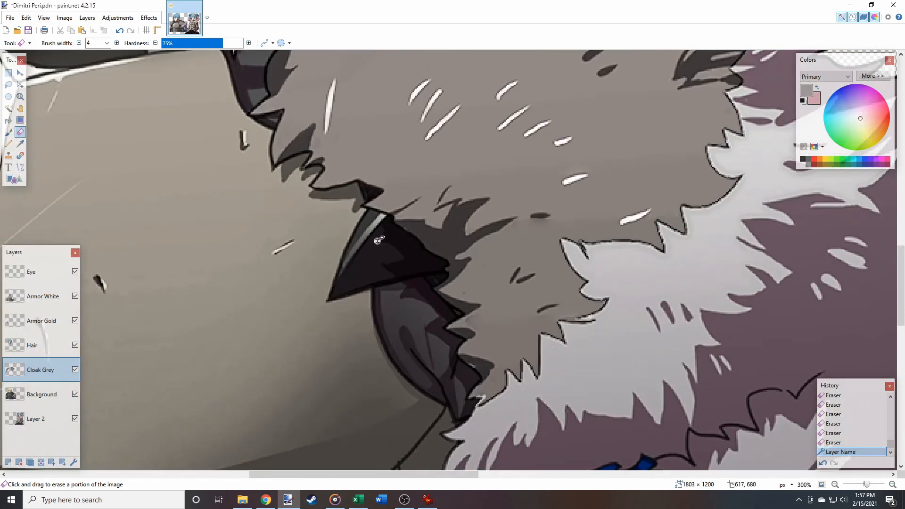
{"action": "scroll", "coordinate": [394, 253], "scroll_direction": "left", "scroll_amount": 8}
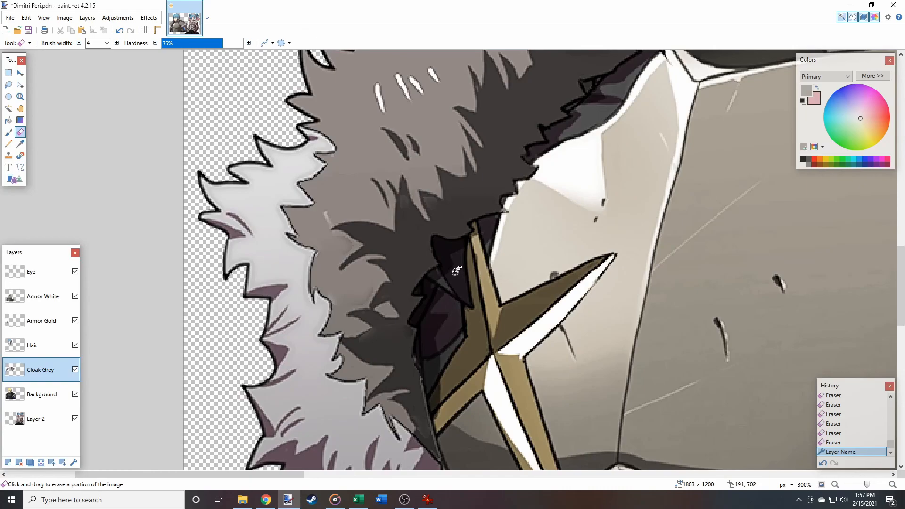
{"action": "scroll", "coordinate": [456, 274], "scroll_direction": "down", "scroll_amount": 5}
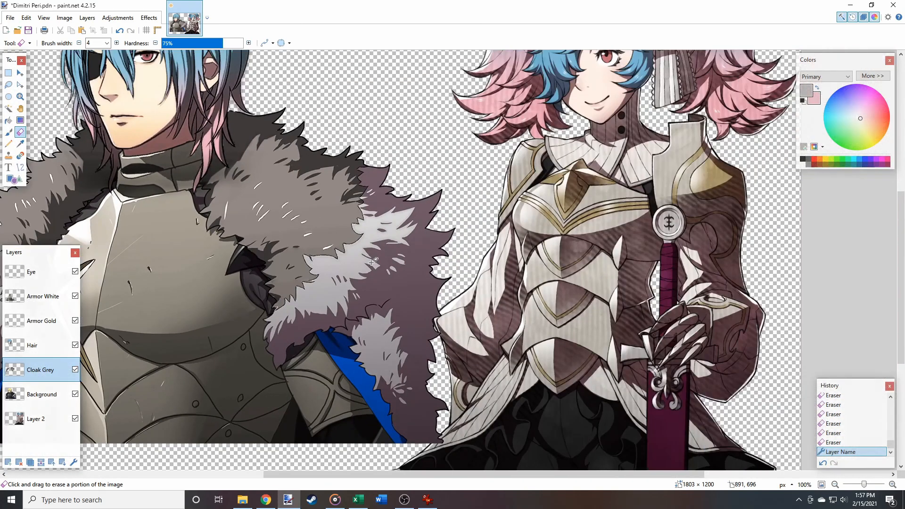
{"action": "scroll", "coordinate": [373, 262], "scroll_direction": "right", "scroll_amount": 3}
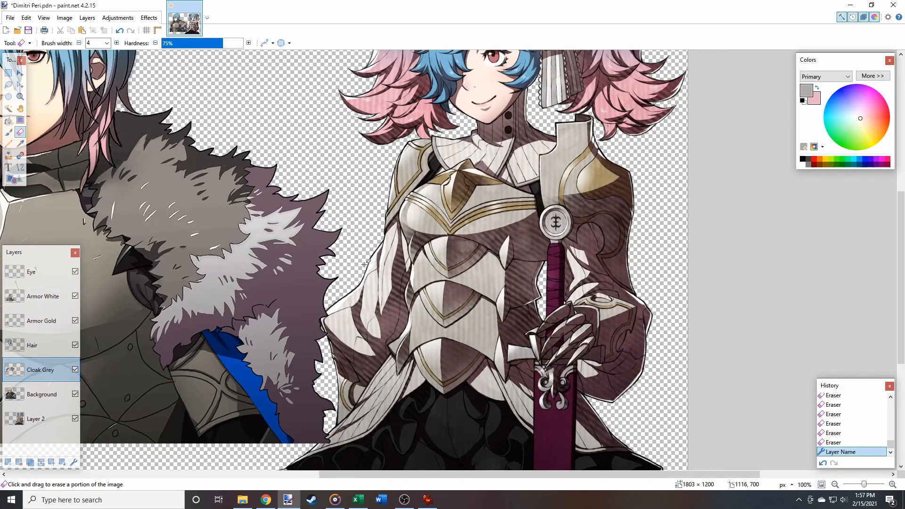
{"action": "scroll", "coordinate": [490, 190], "scroll_direction": "up", "scroll_amount": 5}
{"action": "scroll", "coordinate": [493, 193], "scroll_direction": "down", "scroll_amount": 9}
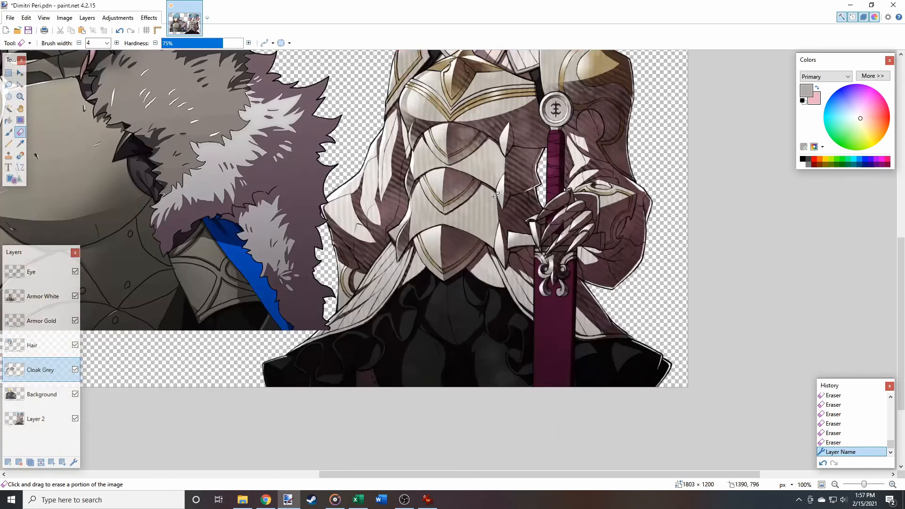
{"action": "scroll", "coordinate": [494, 196], "scroll_direction": "up", "scroll_amount": 1}
{"action": "scroll", "coordinate": [486, 201], "scroll_direction": "up", "scroll_amount": 1}
{"action": "scroll", "coordinate": [484, 201], "scroll_direction": "left", "scroll_amount": 3}
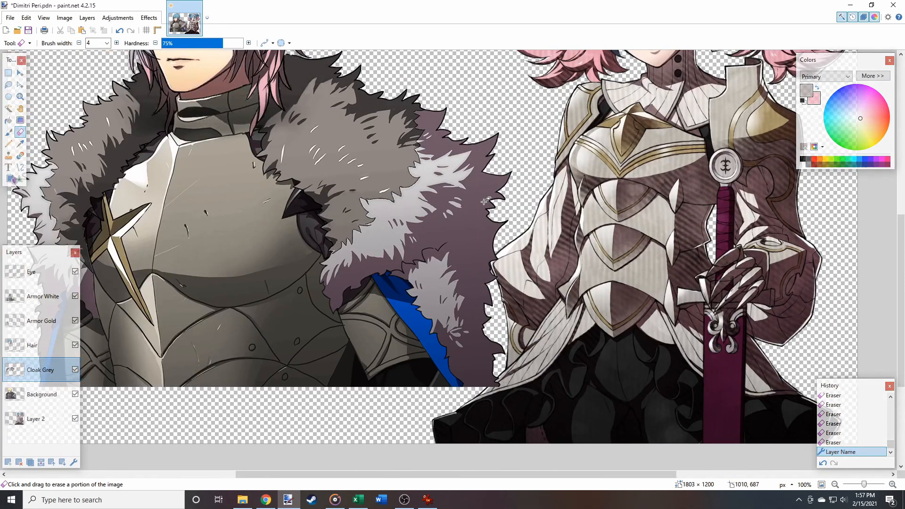
Compare the man's fur trim, purple cloak and blue lining with the female character's armor, sleeves, sword and hair accessories
{"action": "scroll", "coordinate": [484, 202], "scroll_direction": "right", "scroll_amount": 6}
{"action": "scroll", "coordinate": [484, 202], "scroll_direction": "left", "scroll_amount": 2}
{"action": "scroll", "coordinate": [484, 202], "scroll_direction": "left", "scroll_amount": 2}
{"action": "scroll", "coordinate": [485, 201], "scroll_direction": "right", "scroll_amount": 3}
{"action": "scroll", "coordinate": [489, 201], "scroll_direction": "up", "scroll_amount": 1}
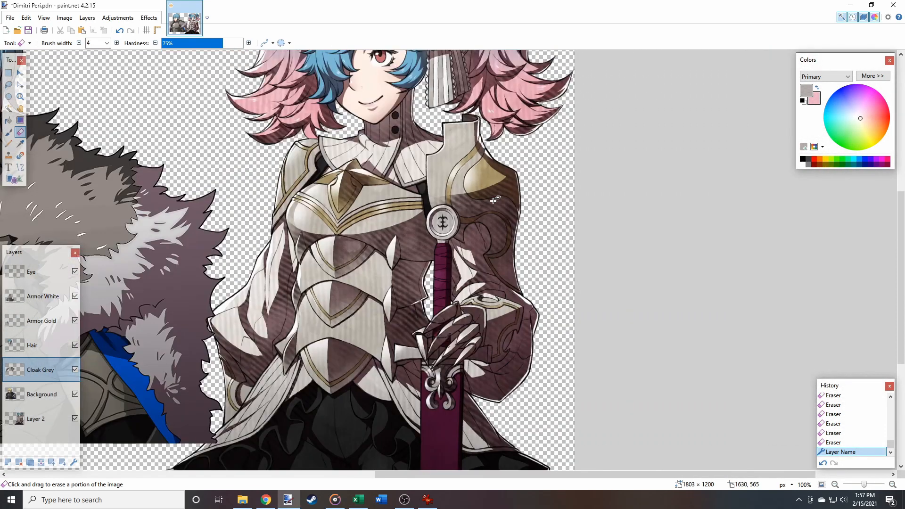
{"action": "scroll", "coordinate": [491, 201], "scroll_direction": "left", "scroll_amount": 6}
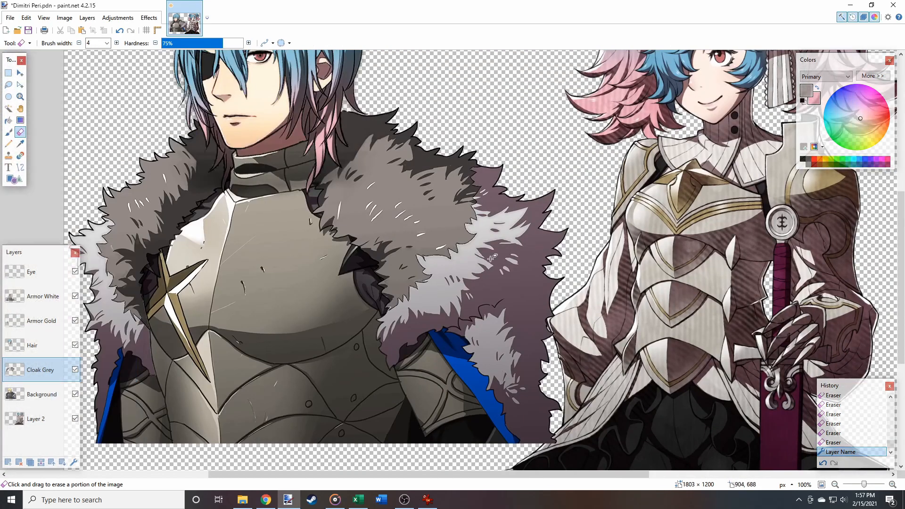
{"action": "scroll", "coordinate": [362, 281], "scroll_direction": "up", "scroll_amount": 1}
{"action": "scroll", "coordinate": [362, 281], "scroll_direction": "up", "scroll_amount": 1}
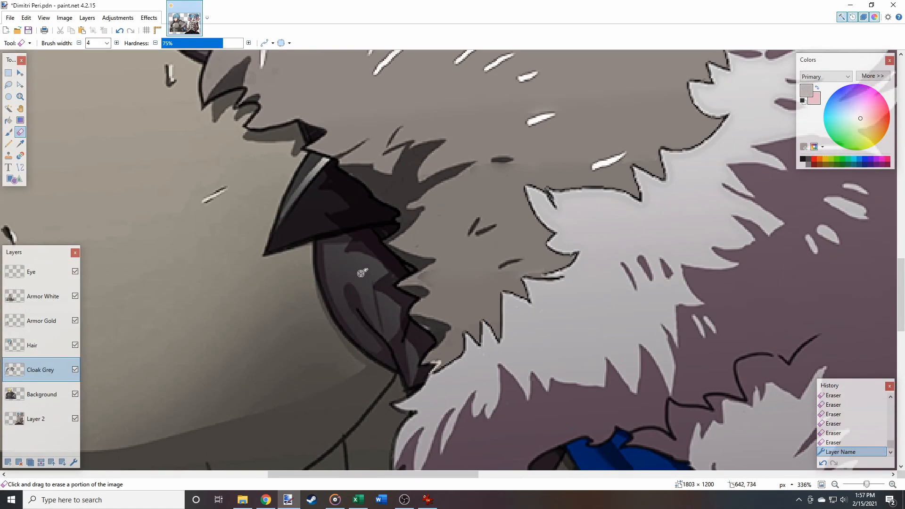
{"action": "scroll", "coordinate": [362, 283], "scroll_direction": "up", "scroll_amount": 1}
{"action": "scroll", "coordinate": [364, 300], "scroll_direction": "down", "scroll_amount": 8}
{"action": "scroll", "coordinate": [551, 250], "scroll_direction": "down", "scroll_amount": 4}
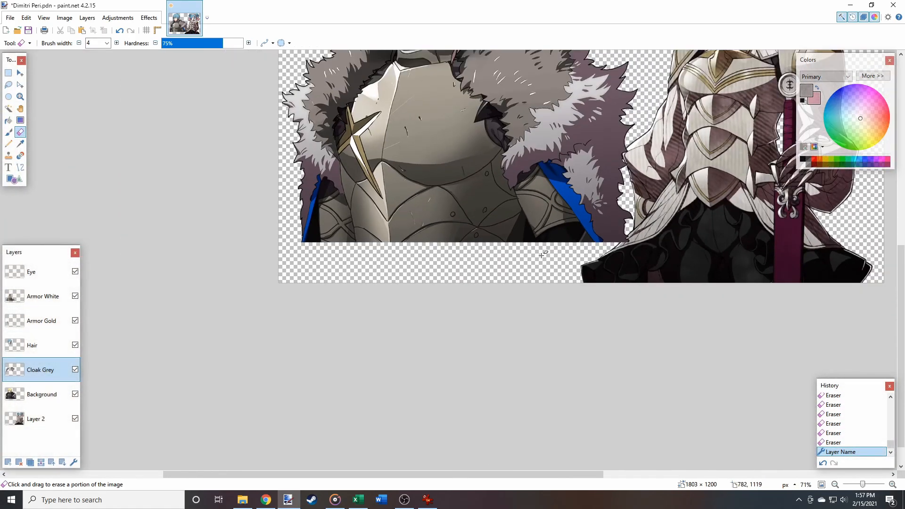
{"action": "scroll", "coordinate": [566, 245], "scroll_direction": "right", "scroll_amount": 3}
{"action": "scroll", "coordinate": [613, 235], "scroll_direction": "left", "scroll_amount": 5}
{"action": "scroll", "coordinate": [653, 223], "scroll_direction": "right", "scroll_amount": 7}
{"action": "scroll", "coordinate": [653, 222], "scroll_direction": "up", "scroll_amount": 4}
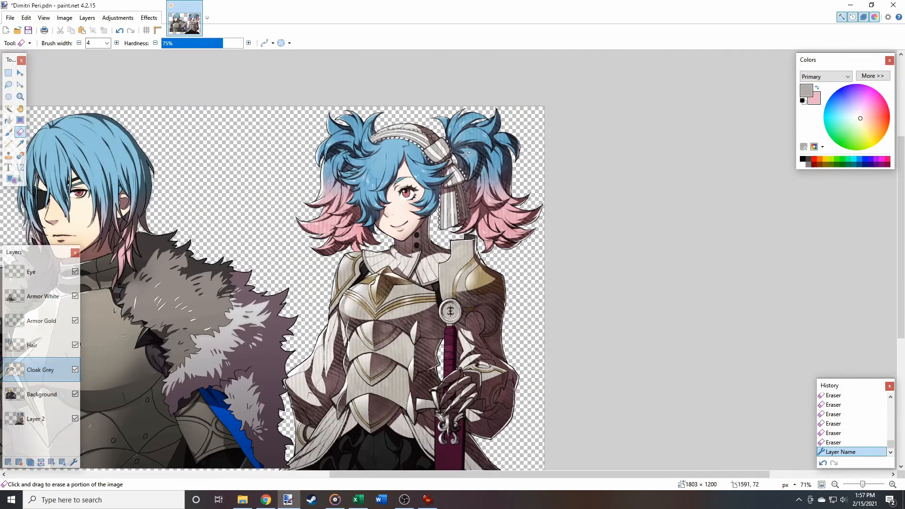
{"action": "scroll", "coordinate": [427, 301], "scroll_direction": "up", "scroll_amount": 5}
{"action": "scroll", "coordinate": [427, 301], "scroll_direction": "down", "scroll_amount": 6}
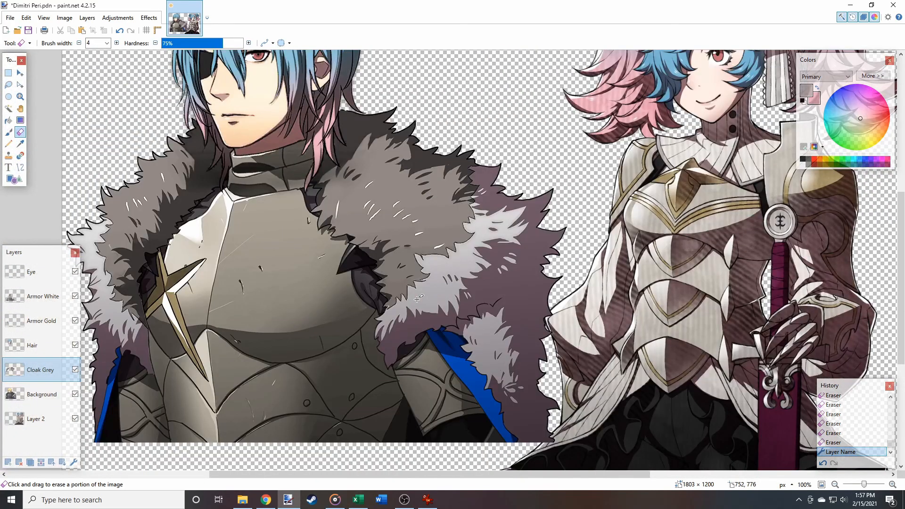
Examine the man's whole cloak beside the full female figure to judge the overall color match
{"action": "scroll", "coordinate": [417, 298], "scroll_direction": "left", "scroll_amount": 3}
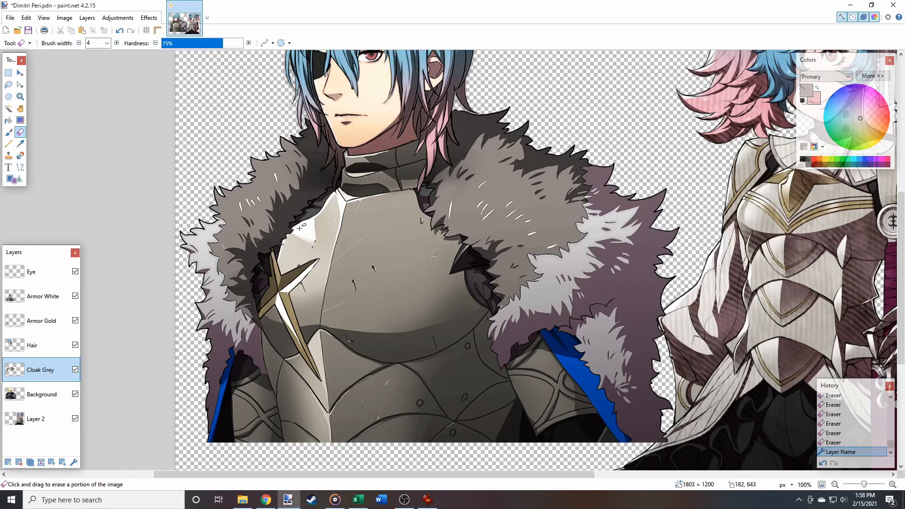
{"action": "scroll", "coordinate": [499, 241], "scroll_direction": "down", "scroll_amount": 2}
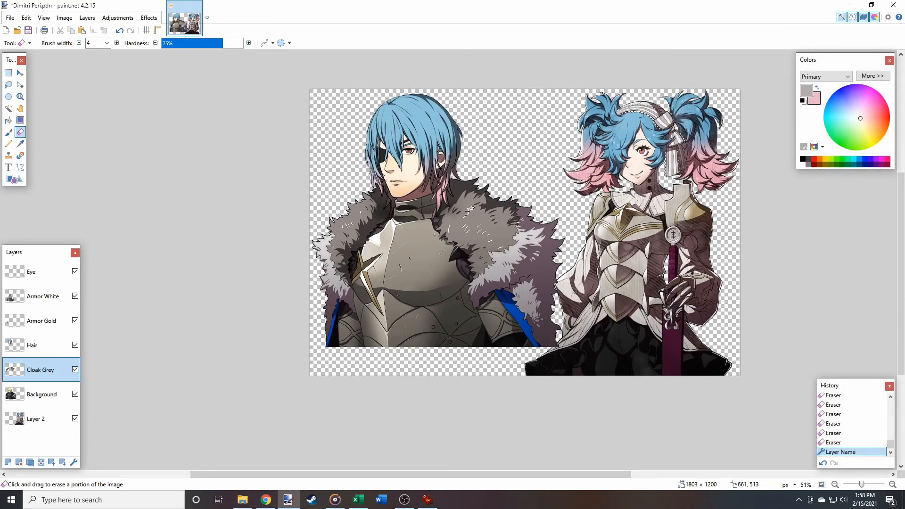
{"action": "scroll", "coordinate": [281, 250], "scroll_direction": "right", "scroll_amount": 1}
{"action": "scroll", "coordinate": [240, 251], "scroll_direction": "up", "scroll_amount": 1}
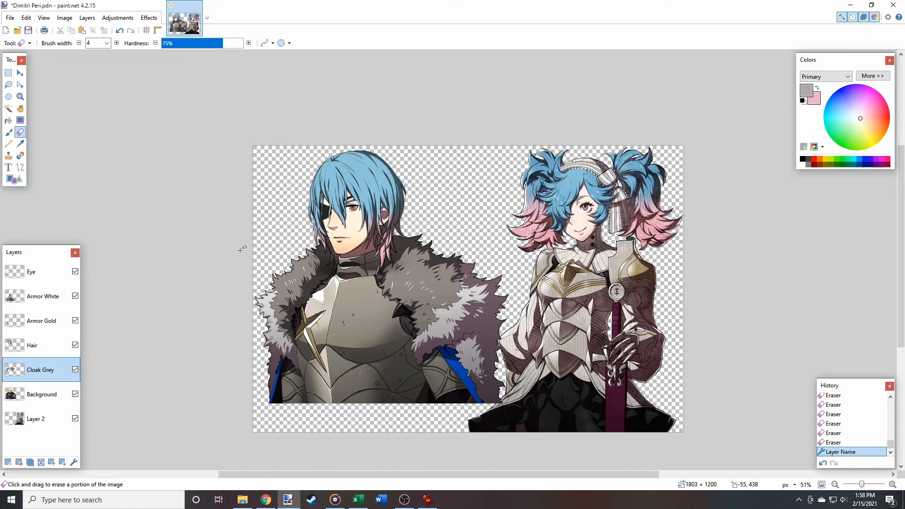
{"action": "scroll", "coordinate": [305, 293], "scroll_direction": "down", "scroll_amount": 2}
{"action": "scroll", "coordinate": [304, 292], "scroll_direction": "up", "scroll_amount": 2}
{"action": "scroll", "coordinate": [316, 367], "scroll_direction": "down", "scroll_amount": 2}
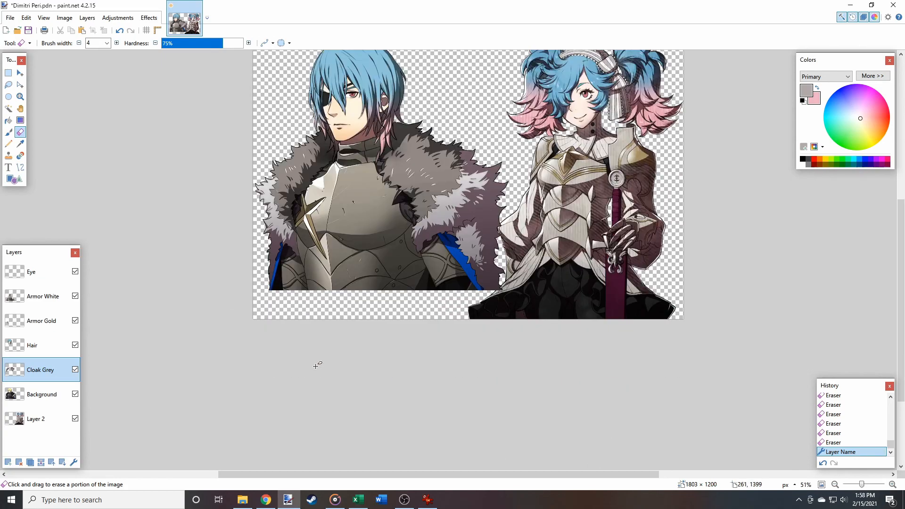
{"action": "scroll", "coordinate": [335, 314], "scroll_direction": "up", "scroll_amount": 1}
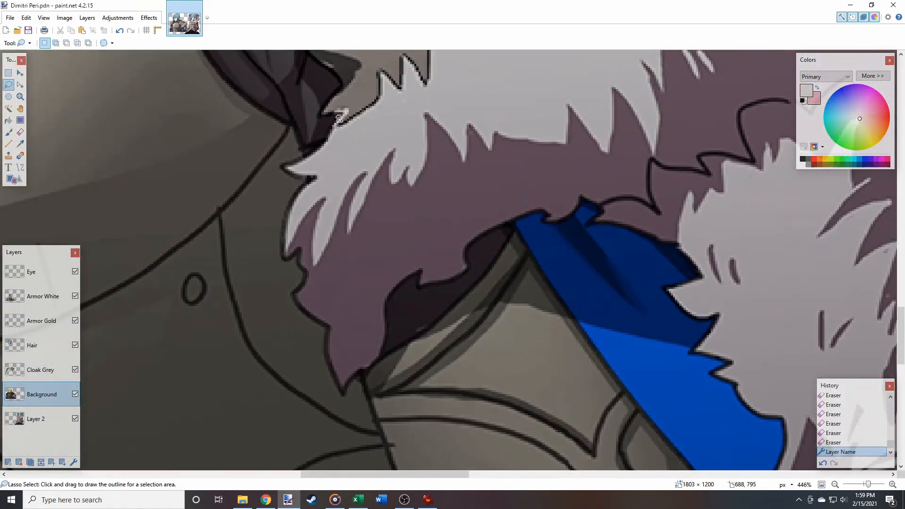
On the Background layer, lasso-select the wide side of the cloak along its fur edge beside the blue lining
{"action": "mouse_move", "coordinate": [339, 119]}
{"action": "left_mouse_down"}
{"action": "mouse_move", "coordinate": [392, 389]}
{"action": "mouse_move", "coordinate": [535, 219]}
{"action": "mouse_move", "coordinate": [679, 293]}
{"action": "mouse_move", "coordinate": [635, 187]}
{"action": "mouse_move", "coordinate": [349, 115]}
{"action": "left_mouse_up"}
{"action": "scroll", "coordinate": [698, 356], "scroll_direction": "up", "scroll_amount": 3}
{"action": "mouse_move", "coordinate": [479, 167]}
{"action": "left_mouse_down"}
{"action": "mouse_move", "coordinate": [501, 186]}
{"action": "mouse_move", "coordinate": [492, 267]}
{"action": "mouse_move", "coordinate": [608, 154]}
{"action": "left_mouse_up"}
{"action": "scroll", "coordinate": [531, 195], "scroll_direction": "up", "scroll_amount": 4}
{"action": "scroll", "coordinate": [608, 198], "scroll_direction": "down", "scroll_amount": 6}
{"action": "mouse_move", "coordinate": [346, 71]}
{"action": "left_mouse_down"}
{"action": "mouse_move", "coordinate": [453, 269]}
{"action": "mouse_move", "coordinate": [419, 79]}
{"action": "left_mouse_up"}
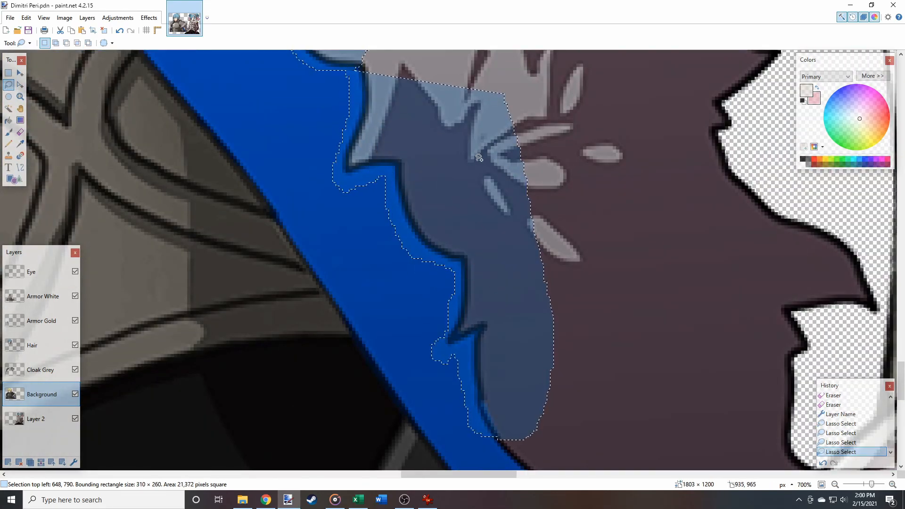
Extend the lasso selection down the lining edge and around the wide side's outer cloak and light fur
{"action": "scroll", "coordinate": [437, 338], "scroll_direction": "up", "scroll_amount": 5}
{"action": "scroll", "coordinate": [437, 338], "scroll_direction": "down", "scroll_amount": 5}
{"action": "mouse_move", "coordinate": [250, 182]}
{"action": "left_mouse_down"}
{"action": "mouse_move", "coordinate": [334, 314]}
{"action": "mouse_move", "coordinate": [566, 151]}
{"action": "mouse_move", "coordinate": [632, 80]}
{"action": "left_mouse_up"}
{"action": "scroll", "coordinate": [425, 377], "scroll_direction": "down", "scroll_amount": 4}
{"action": "left_click_drag", "start_coordinate": [425, 405], "coordinate": [279, 359]}
{"action": "scroll", "coordinate": [280, 359], "scroll_direction": "down", "scroll_amount": 3}
{"action": "left_click_drag", "start_coordinate": [617, 369], "coordinate": [319, 429]}
{"action": "scroll", "coordinate": [386, 292], "scroll_direction": "down", "scroll_amount": 3}
{"action": "left_click_drag", "start_coordinate": [490, 330], "coordinate": [415, 198]}
{"action": "left_click_drag", "start_coordinate": [472, 254], "coordinate": [500, 330]}
{"action": "scroll", "coordinate": [424, 283], "scroll_direction": "down", "scroll_amount": 5}
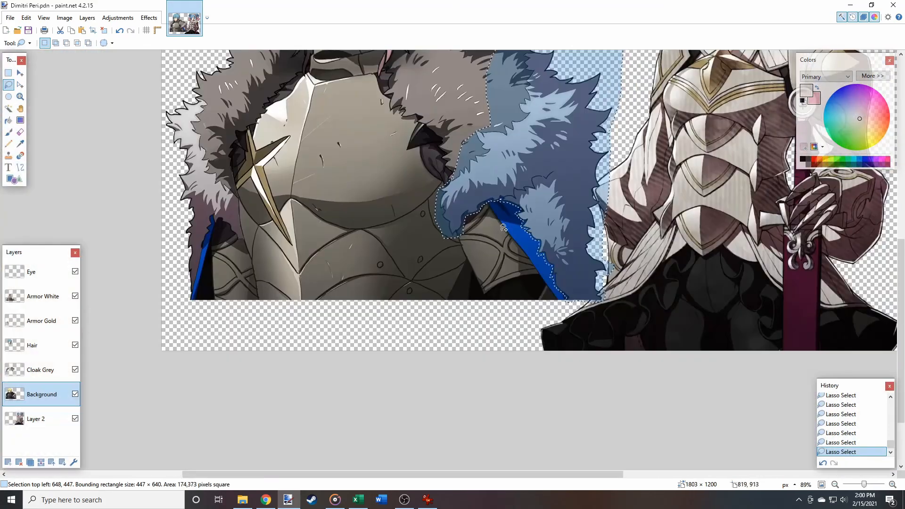
Add the light fur and cloak edge on the man's opposite, narrower shoulder to the lasso selection
{"action": "scroll", "coordinate": [176, 217], "scroll_direction": "up", "scroll_amount": 7}
{"action": "mouse_move", "coordinate": [482, 108]}
{"action": "left_mouse_down"}
{"action": "mouse_move", "coordinate": [390, 253]}
{"action": "mouse_move", "coordinate": [325, 313]}
{"action": "mouse_move", "coordinate": [361, 100]}
{"action": "left_mouse_up"}
{"action": "scroll", "coordinate": [361, 142], "scroll_direction": "down", "scroll_amount": 4}
{"action": "scroll", "coordinate": [360, 142], "scroll_direction": "left", "scroll_amount": 2}
{"action": "left_click_drag", "start_coordinate": [439, 98], "coordinate": [343, 59]}
{"action": "scroll", "coordinate": [380, 351], "scroll_direction": "up", "scroll_amount": 4}
{"action": "scroll", "coordinate": [380, 351], "scroll_direction": "down", "scroll_amount": 3}
{"action": "scroll", "coordinate": [380, 351], "scroll_direction": "down", "scroll_amount": 3}
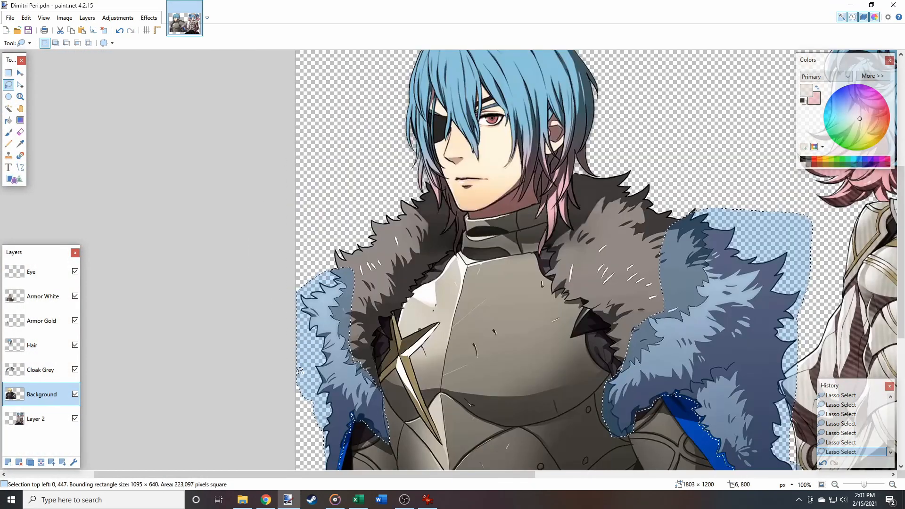
{"action": "key", "text": "s"}
{"action": "key", "text": "s"}
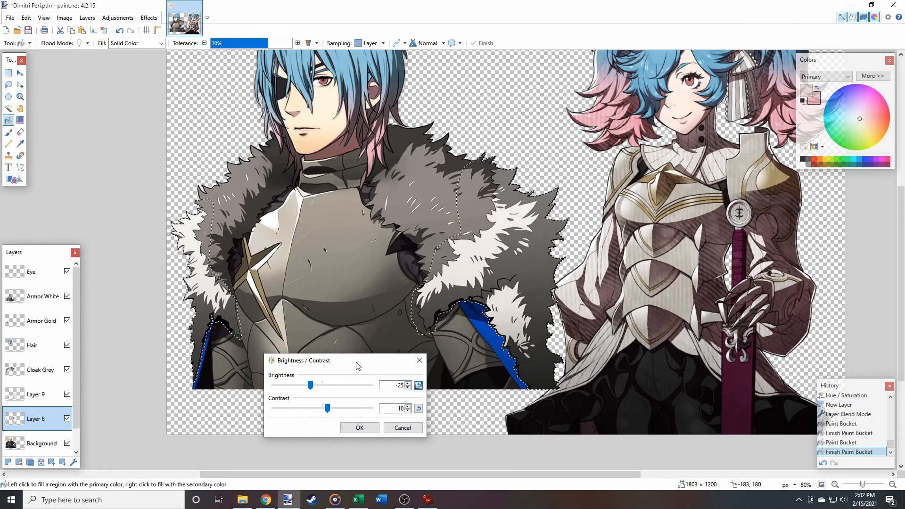
Apply a Hue/Saturation adjustment to Layer 9, above the cloak's Layer 8
{"action": "left_click", "coordinate": [118, 18]}
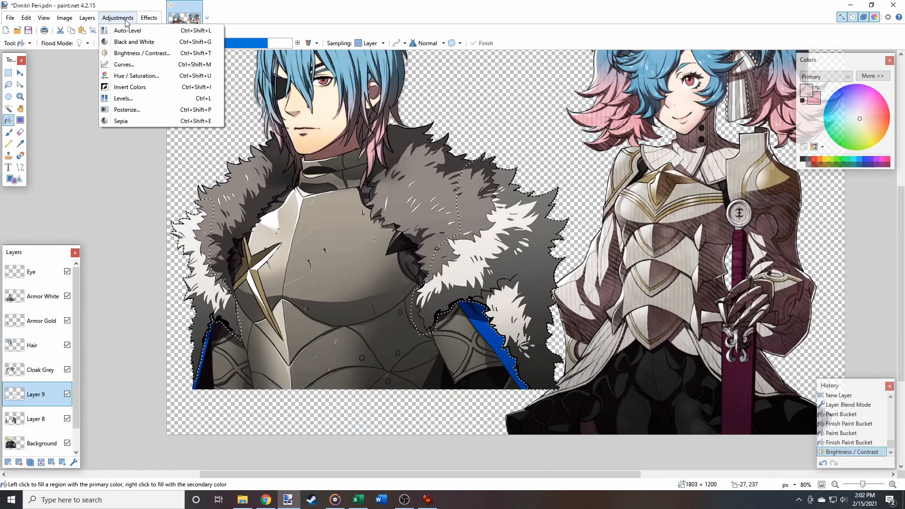
{"action": "left_click", "coordinate": [137, 75]}
{"action": "left_click", "coordinate": [348, 401]}
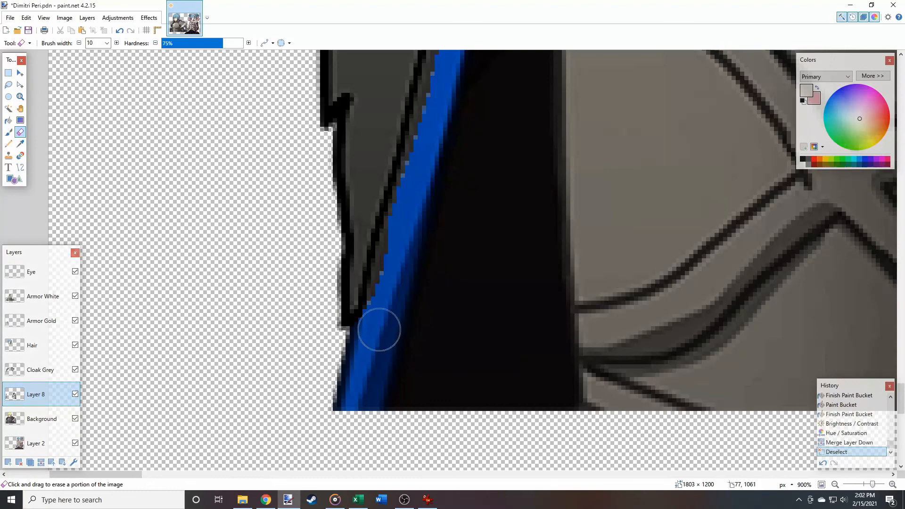
Erase Layer 8's spill over the narrow blue lining strip with a 10-pixel eraser, reducing the eraser size higher up
{"action": "left_click_drag", "start_coordinate": [379, 330], "coordinate": [426, 130]}
{"action": "scroll", "coordinate": [426, 129], "scroll_direction": "up", "scroll_amount": 6}
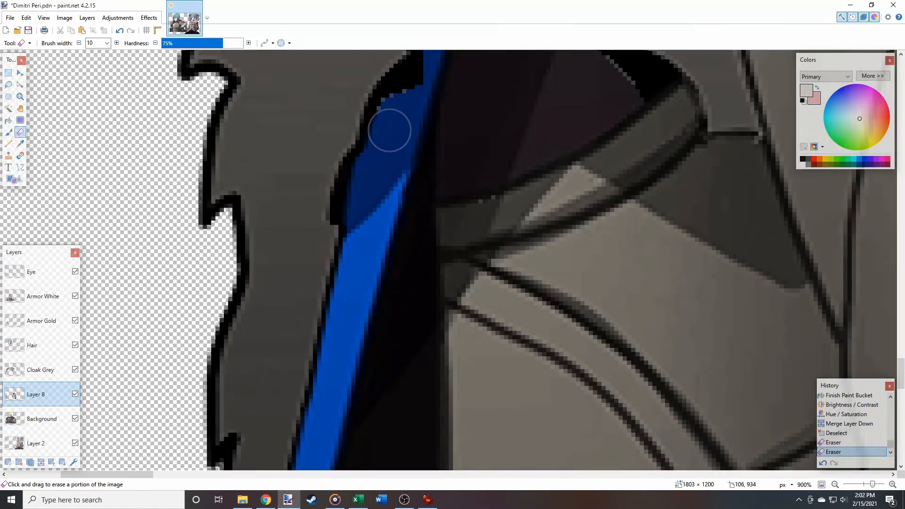
{"action": "scroll", "coordinate": [388, 141], "scroll_direction": "up", "scroll_amount": 5}
{"action": "left_click", "coordinate": [79, 44]}
{"action": "left_click", "coordinate": [79, 44]}
{"action": "left_click", "coordinate": [78, 43]}
{"action": "left_click", "coordinate": [79, 44]}
{"action": "scroll", "coordinate": [449, 188], "scroll_direction": "up", "scroll_amount": 6}
{"action": "mouse_move", "coordinate": [311, 391]}
{"action": "left_mouse_down"}
{"action": "mouse_move", "coordinate": [431, 222]}
{"action": "mouse_move", "coordinate": [382, 95]}
{"action": "left_mouse_up"}
{"action": "scroll", "coordinate": [387, 141], "scroll_direction": "up", "scroll_amount": 3}
Clean the spill at the top of the narrow lining strip with a 3-pixel eraser, enlarging it slightly for the wider gaps
{"action": "left_click", "coordinate": [79, 44]}
{"action": "left_click", "coordinate": [78, 44]}
{"action": "left_click", "coordinate": [79, 43]}
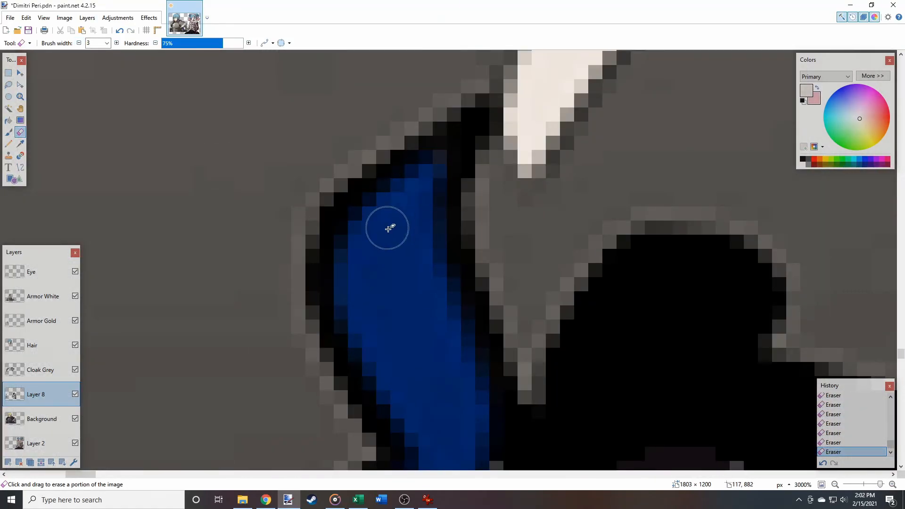
{"action": "scroll", "coordinate": [333, 263], "scroll_direction": "down", "scroll_amount": 3}
{"action": "mouse_move", "coordinate": [377, 264]}
{"action": "left_mouse_down"}
{"action": "mouse_move", "coordinate": [530, 113]}
{"action": "mouse_move", "coordinate": [688, 263]}
{"action": "left_mouse_up"}
{"action": "scroll", "coordinate": [660, 264], "scroll_direction": "down", "scroll_amount": 4}
{"action": "left_click", "coordinate": [117, 43]}
{"action": "scroll", "coordinate": [349, 156], "scroll_direction": "up", "scroll_amount": 2}
{"action": "mouse_move", "coordinate": [330, 162]}
{"action": "left_mouse_down"}
{"action": "mouse_move", "coordinate": [366, 184]}
{"action": "mouse_move", "coordinate": [448, 287]}
{"action": "left_mouse_up"}
Erase Layer 8's spill around the cloak edge near the top of the wide lining strip with a small eraser
{"action": "scroll", "coordinate": [415, 335], "scroll_direction": "down", "scroll_amount": 7}
{"action": "scroll", "coordinate": [416, 335], "scroll_direction": "down", "scroll_amount": 3}
{"action": "scroll", "coordinate": [299, 222], "scroll_direction": "up", "scroll_amount": 8}
{"action": "scroll", "coordinate": [302, 226], "scroll_direction": "up", "scroll_amount": 3}
{"action": "mouse_move", "coordinate": [301, 292]}
{"action": "left_mouse_down"}
{"action": "mouse_move", "coordinate": [289, 301]}
{"action": "mouse_move", "coordinate": [564, 109]}
{"action": "left_mouse_up"}
{"action": "left_click", "coordinate": [79, 43]}
{"action": "scroll", "coordinate": [334, 215], "scroll_direction": "up", "scroll_amount": 3}
{"action": "mouse_move", "coordinate": [264, 240]}
{"action": "left_mouse_down"}
{"action": "mouse_move", "coordinate": [353, 228]}
{"action": "mouse_move", "coordinate": [274, 270]}
{"action": "left_mouse_up"}
{"action": "scroll", "coordinate": [354, 228], "scroll_direction": "down", "scroll_amount": 5}
{"action": "scroll", "coordinate": [471, 165], "scroll_direction": "up", "scroll_amount": 3}
{"action": "scroll", "coordinate": [523, 250], "scroll_direction": "up", "scroll_amount": 3}
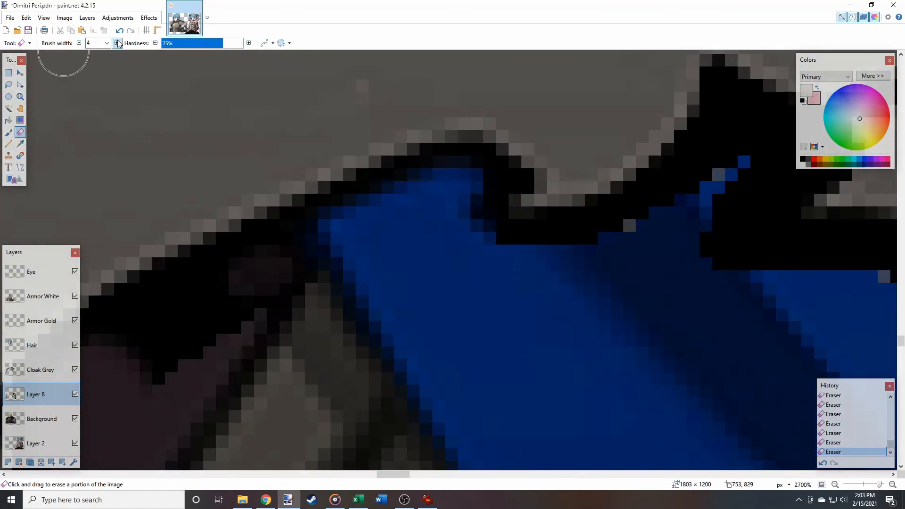
Clear the dark spill along the wide lining strip's upper edge beneath the fur, alternating small eraser sizes
{"action": "left_click", "coordinate": [116, 43]}
{"action": "left_click_drag", "start_coordinate": [394, 276], "coordinate": [587, 163]}
{"action": "left_click", "coordinate": [79, 44]}
{"action": "left_click_drag", "start_coordinate": [609, 259], "coordinate": [676, 255]}
{"action": "scroll", "coordinate": [608, 257], "scroll_direction": "down", "scroll_amount": 4}
{"action": "scroll", "coordinate": [461, 373], "scroll_direction": "up", "scroll_amount": 3}
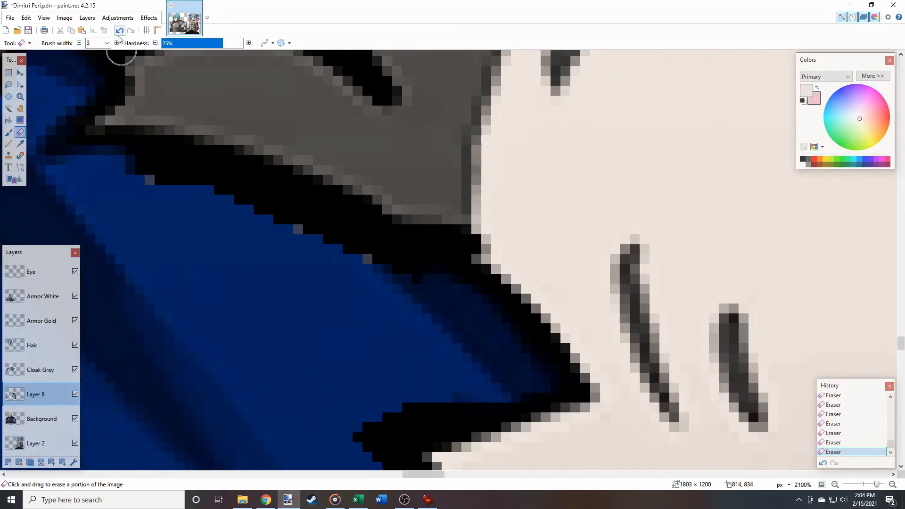
{"action": "left_click", "coordinate": [117, 43]}
{"action": "left_click_drag", "start_coordinate": [151, 180], "coordinate": [253, 212]}
{"action": "scroll", "coordinate": [377, 156], "scroll_direction": "down", "scroll_amount": 5}
{"action": "scroll", "coordinate": [423, 123], "scroll_direction": "down", "scroll_amount": 3}
Erase the leftover spill in the notches around the pointed fur tufts beside the wide lining with a finer eraser
{"action": "left_click", "coordinate": [78, 44]}
{"action": "left_click", "coordinate": [78, 44]}
{"action": "mouse_move", "coordinate": [557, 221]}
{"action": "left_mouse_down"}
{"action": "mouse_move", "coordinate": [582, 176]}
{"action": "mouse_move", "coordinate": [531, 203]}
{"action": "left_mouse_up"}
{"action": "scroll", "coordinate": [538, 250], "scroll_direction": "down", "scroll_amount": 1}
{"action": "scroll", "coordinate": [540, 265], "scroll_direction": "right", "scroll_amount": 2}
{"action": "scroll", "coordinate": [543, 281], "scroll_direction": "up", "scroll_amount": 2}
{"action": "left_click_drag", "start_coordinate": [401, 264], "coordinate": [499, 324]}
{"action": "scroll", "coordinate": [499, 323], "scroll_direction": "down", "scroll_amount": 3}
Erase the spill down the middle of the wide lining's fur edge with a 7-pixel eraser, undoing a stray stroke
{"action": "left_click", "coordinate": [116, 43]}
{"action": "left_click_drag", "start_coordinate": [495, 269], "coordinate": [608, 425]}
{"action": "scroll", "coordinate": [609, 377], "scroll_direction": "down", "scroll_amount": 3}
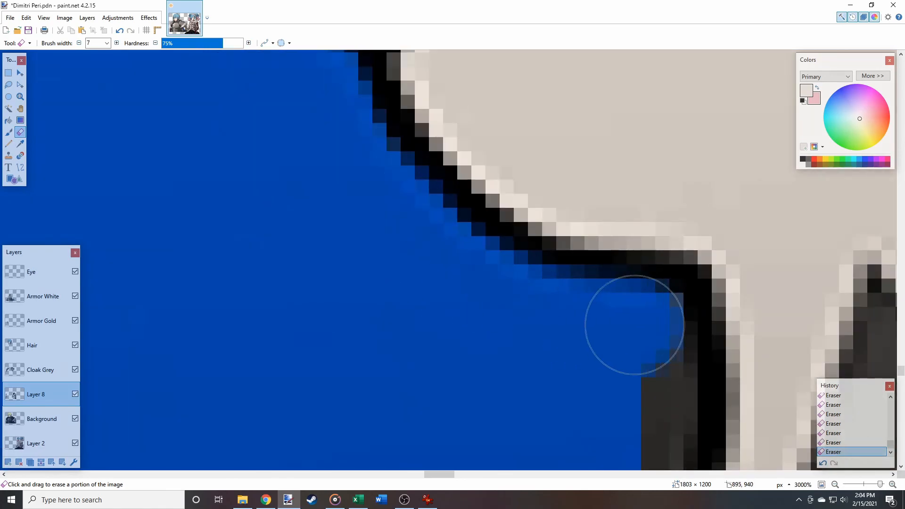
{"action": "scroll", "coordinate": [628, 326], "scroll_direction": "down", "scroll_amount": 3}
{"action": "key", "text": "ctrl+z"}
{"action": "scroll", "coordinate": [476, 144], "scroll_direction": "down", "scroll_amount": 4}
{"action": "mouse_move", "coordinate": [472, 155]}
{"action": "left_mouse_down"}
{"action": "mouse_move", "coordinate": [431, 307]}
{"action": "mouse_move", "coordinate": [554, 288]}
{"action": "left_mouse_up"}
{"action": "scroll", "coordinate": [555, 293], "scroll_direction": "right", "scroll_amount": 3}
{"action": "scroll", "coordinate": [400, 289], "scroll_direction": "down", "scroll_amount": 3}
{"action": "left_click_drag", "start_coordinate": [382, 213], "coordinate": [506, 297]}
{"action": "scroll", "coordinate": [505, 297], "scroll_direction": "down", "scroll_amount": 3}
{"action": "mouse_move", "coordinate": [514, 161]}
{"action": "left_mouse_down"}
{"action": "mouse_move", "coordinate": [541, 286]}
{"action": "mouse_move", "coordinate": [578, 246]}
{"action": "left_mouse_up"}
Finish erasing the spill along the wide lining's lower edge to the hem with a 10-pixel eraser
{"action": "left_click", "coordinate": [79, 43]}
{"action": "scroll", "coordinate": [537, 283], "scroll_direction": "up", "scroll_amount": 2}
{"action": "scroll", "coordinate": [557, 283], "scroll_direction": "down", "scroll_amount": 3}
{"action": "left_click", "coordinate": [116, 43]}
{"action": "scroll", "coordinate": [344, 283], "scroll_direction": "down", "scroll_amount": 3}
{"action": "left_click_drag", "start_coordinate": [342, 207], "coordinate": [469, 430]}
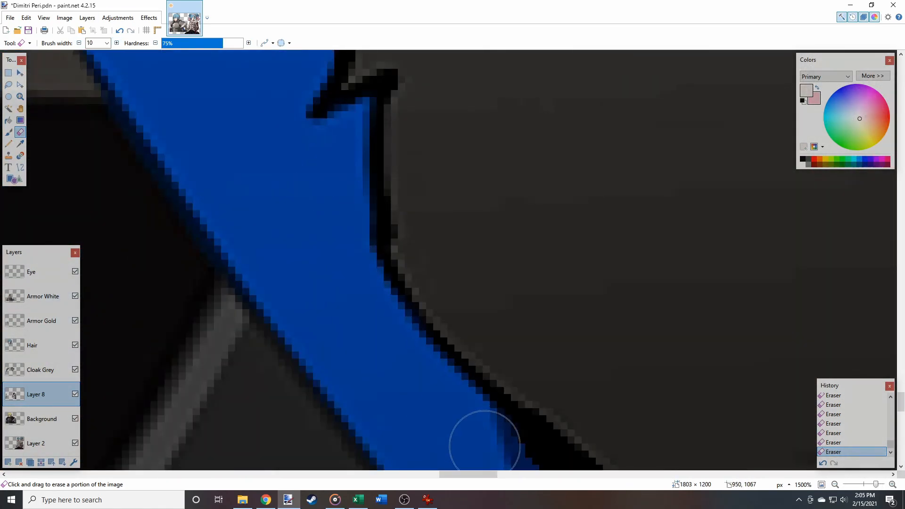
Rename Layer 8 as Cloak White
{"action": "scroll", "coordinate": [363, 217], "scroll_direction": "down", "scroll_amount": 8}
{"action": "scroll", "coordinate": [363, 217], "scroll_direction": "down", "scroll_amount": 3}
{"action": "type", "text": "White"}
{"action": "key", "text": "Return"}
Sample the maroon of the female character's sword from Layer 2 as the primary color
{"action": "left_click", "coordinate": [36, 443]}
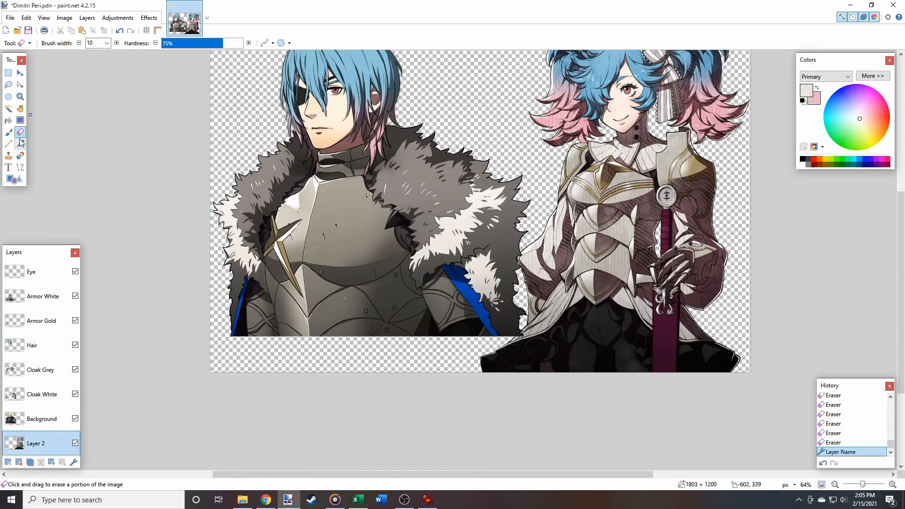
{"action": "left_click", "coordinate": [20, 144]}
{"action": "scroll", "coordinate": [670, 222], "scroll_direction": "up", "scroll_amount": 7}
{"action": "left_click", "coordinate": [528, 166]}
Lasso-select both blue lining strips of the man's cloak on the Background layer, undoing a faulty outline
{"action": "left_click", "coordinate": [41, 419]}
{"action": "left_click", "coordinate": [8, 85]}
{"action": "scroll", "coordinate": [478, 126], "scroll_direction": "up", "scroll_amount": 3}
{"action": "mouse_move", "coordinate": [397, 124]}
{"action": "left_mouse_down"}
{"action": "mouse_move", "coordinate": [451, 111]}
{"action": "mouse_move", "coordinate": [513, 279]}
{"action": "left_mouse_up"}
{"action": "scroll", "coordinate": [471, 188], "scroll_direction": "down", "scroll_amount": 2}
{"action": "scroll", "coordinate": [519, 236], "scroll_direction": "down", "scroll_amount": 2}
{"action": "key", "text": "ctrl+z"}
{"action": "scroll", "coordinate": [249, 247], "scroll_direction": "up", "scroll_amount": 5}
{"action": "mouse_move", "coordinate": [275, 267]}
{"action": "left_mouse_down"}
{"action": "mouse_move", "coordinate": [260, 330]}
{"action": "mouse_move", "coordinate": [330, 231]}
{"action": "left_mouse_up"}
{"action": "scroll", "coordinate": [330, 231], "scroll_direction": "up", "scroll_amount": 4}
{"action": "left_click_drag", "start_coordinate": [359, 412], "coordinate": [375, 283]}
{"action": "scroll", "coordinate": [378, 283], "scroll_direction": "down", "scroll_amount": 6}
Trim the lining selection with the Magic Wand, then paste the lining onto a new layer and open its Hue/Saturation adjustment
{"action": "left_click", "coordinate": [9, 109]}
{"action": "left_click", "coordinate": [286, 409], "text": "alt"}
{"action": "key", "text": "ctrl+shift+v"}
{"action": "key", "text": "ctrl+shift+u"}
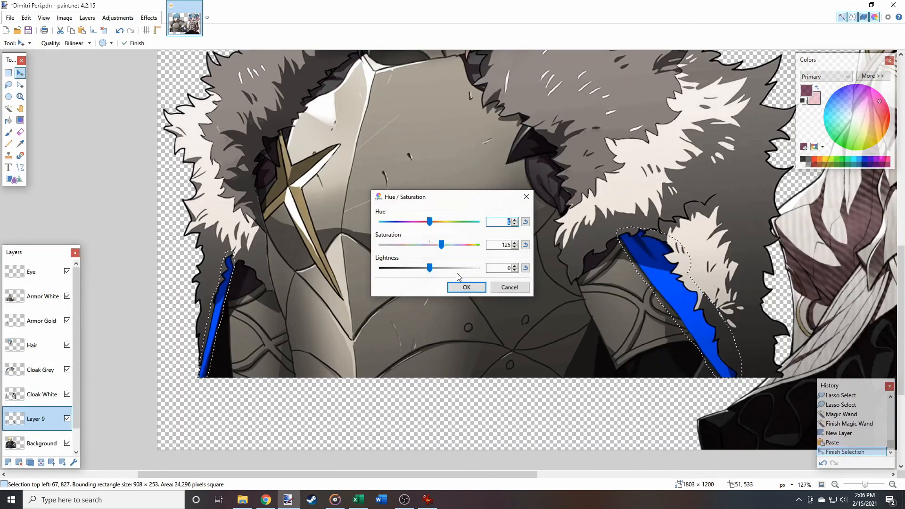
Add a new layer with a changed blend mode and fill both selected lining strips with the sampled maroon
{"action": "left_click", "coordinate": [8, 462]}
{"action": "double_click", "coordinate": [38, 419]}
{"action": "left_click", "coordinate": [8, 120]}
{"action": "left_click", "coordinate": [216, 322]}
{"action": "left_click", "coordinate": [666, 284]}
{"action": "scroll", "coordinate": [376, 305], "scroll_direction": "down", "scroll_amount": 3}
Darken the pasted lining layer with Brightness/Contrast, using contrast 10, and merge the maroon fill layer down into it
{"action": "left_click", "coordinate": [36, 443]}
{"action": "left_click", "coordinate": [118, 18]}
{"action": "left_click", "coordinate": [137, 50]}
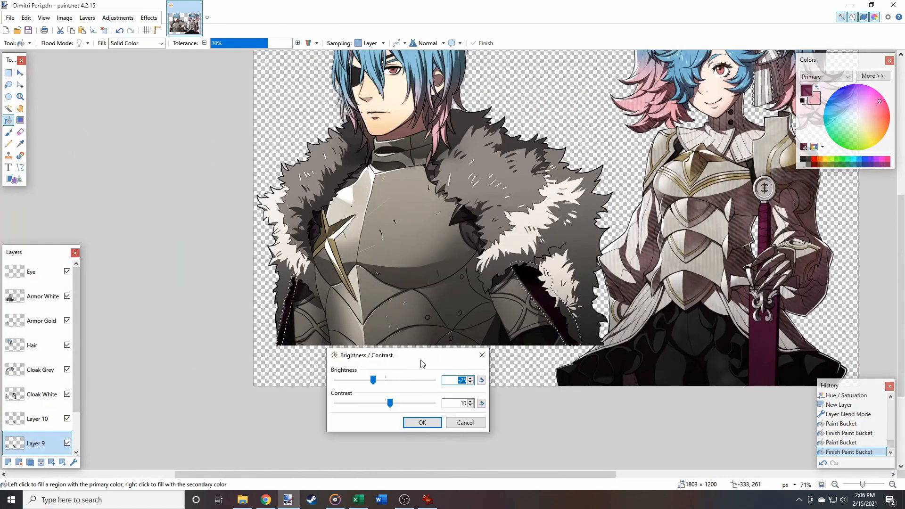
{"action": "left_click", "coordinate": [423, 423]}
{"action": "left_click", "coordinate": [38, 419]}
{"action": "left_click", "coordinate": [41, 462]}
Deselect and erase the stray maroon fringe along the inner edges of both cloak lining strips
{"action": "key", "text": "ctrl+d"}
{"action": "scroll", "coordinate": [285, 338], "scroll_direction": "up", "scroll_amount": 4}
{"action": "left_click", "coordinate": [20, 132]}
{"action": "scroll", "coordinate": [224, 377], "scroll_direction": "up", "scroll_amount": 5}
{"action": "mouse_move", "coordinate": [330, 318]}
{"action": "left_mouse_down"}
{"action": "mouse_move", "coordinate": [396, 199]}
{"action": "mouse_move", "coordinate": [420, 245]}
{"action": "left_mouse_up"}
{"action": "scroll", "coordinate": [410, 179], "scroll_direction": "up", "scroll_amount": 4}
{"action": "scroll", "coordinate": [422, 283], "scroll_direction": "up", "scroll_amount": 3}
{"action": "left_click_drag", "start_coordinate": [425, 309], "coordinate": [405, 349]}
{"action": "scroll", "coordinate": [402, 372], "scroll_direction": "down", "scroll_amount": 2}
{"action": "scroll", "coordinate": [392, 401], "scroll_direction": "up", "scroll_amount": 4}
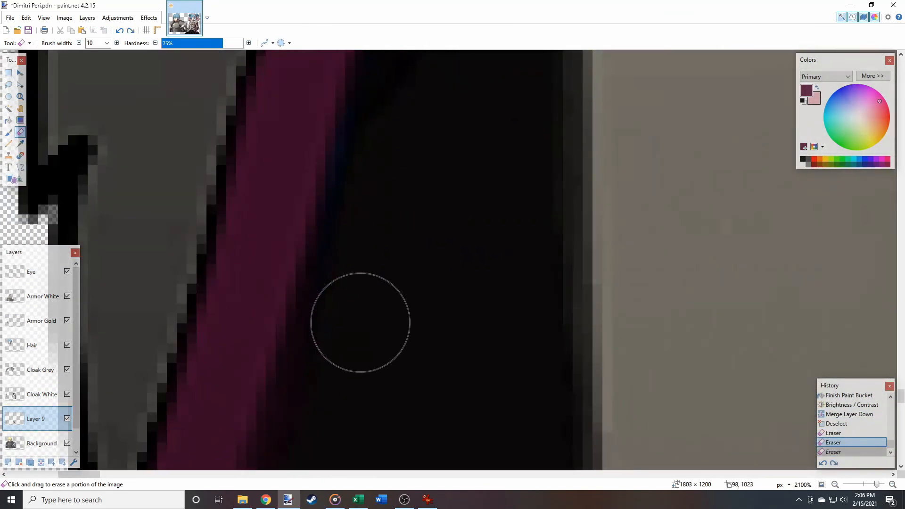
{"action": "left_click_drag", "start_coordinate": [364, 297], "coordinate": [367, 288]}
{"action": "scroll", "coordinate": [378, 302], "scroll_direction": "down", "scroll_amount": 7}
{"action": "scroll", "coordinate": [436, 288], "scroll_direction": "up", "scroll_amount": 4}
{"action": "left_click_drag", "start_coordinate": [471, 312], "coordinate": [464, 330]}
{"action": "scroll", "coordinate": [491, 245], "scroll_direction": "down", "scroll_amount": 8}
{"action": "scroll", "coordinate": [471, 343], "scroll_direction": "up", "scroll_amount": 8}
{"action": "left_click_drag", "start_coordinate": [465, 283], "coordinate": [398, 156]}
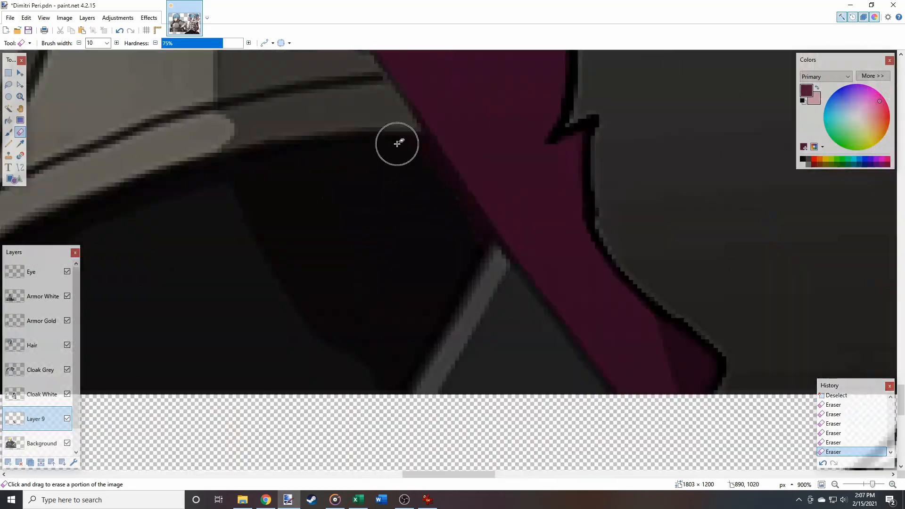
Rename the lining layer as Cloak Mauve and save the image
{"action": "scroll", "coordinate": [442, 207], "scroll_direction": "down", "scroll_amount": 12}
{"action": "double_click", "coordinate": [36, 418]}
{"action": "type", "text": "Cloak Mauve"}
{"action": "key", "text": "Return"}
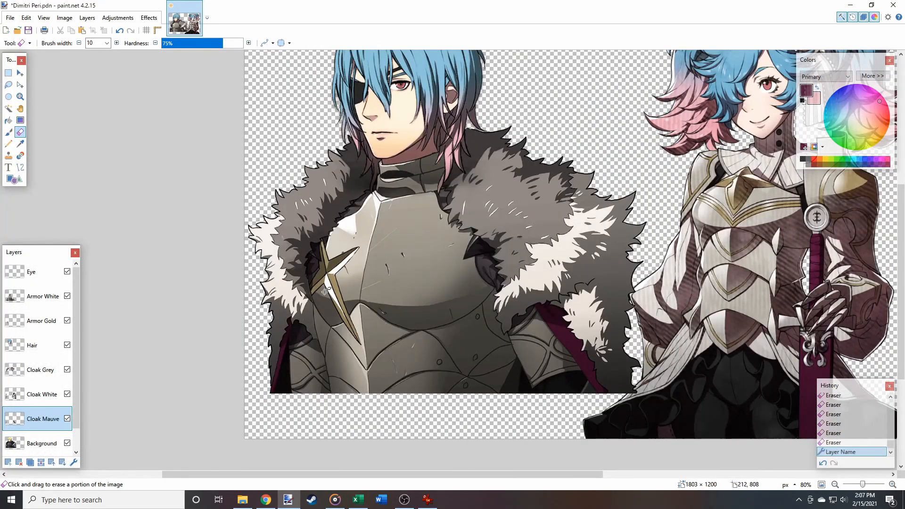
{"action": "key", "text": "ctrl+s"}
Sample the female character's gold from Layer 2 as the primary color
{"action": "scroll", "coordinate": [38, 406], "scroll_direction": "down", "scroll_amount": 2}
{"action": "left_click", "coordinate": [36, 444]}
{"action": "left_click", "coordinate": [18, 145]}
{"action": "scroll", "coordinate": [701, 165], "scroll_direction": "up", "scroll_amount": 8}
{"action": "left_click", "coordinate": [588, 363]}
Lasso-select the two small triangular trim pieces beside the chest plate on the Background layer
{"action": "scroll", "coordinate": [585, 358], "scroll_direction": "down", "scroll_amount": 8}
{"action": "left_click", "coordinate": [38, 420]}
{"action": "left_click", "coordinate": [9, 85]}
{"action": "scroll", "coordinate": [302, 274], "scroll_direction": "up", "scroll_amount": 10}
{"action": "mouse_move", "coordinate": [388, 163]}
{"action": "left_mouse_down"}
{"action": "mouse_move", "coordinate": [265, 380]}
{"action": "mouse_move", "coordinate": [397, 159]}
{"action": "left_mouse_up"}
{"action": "scroll", "coordinate": [158, 250], "scroll_direction": "up", "scroll_amount": 8}
{"action": "mouse_move", "coordinate": [490, 259]}
{"action": "left_mouse_down"}
{"action": "mouse_move", "coordinate": [337, 265]}
{"action": "mouse_move", "coordinate": [489, 257]}
{"action": "left_mouse_up"}
{"action": "scroll", "coordinate": [302, 325], "scroll_direction": "down", "scroll_amount": 9}
Paste the selected trim pieces onto a new layer and apply a Hue/Saturation adjustment to them
{"action": "key", "text": "ctrl+v"}
{"action": "left_click", "coordinate": [118, 18]}
{"action": "left_click", "coordinate": [467, 287]}
Add a new layer with a changed blend mode and fill both trim pieces with the sampled gold
{"action": "left_click", "coordinate": [408, 252]}
{"action": "left_click", "coordinate": [405, 323]}
{"action": "left_click", "coordinate": [457, 294]}
{"action": "left_click", "coordinate": [8, 120]}
{"action": "left_click", "coordinate": [323, 324]}
{"action": "left_click", "coordinate": [553, 317]}
Set the pasted trim layer's brightness to 60 and contrast to 40, and merge the gold fill layer down into it
{"action": "left_click", "coordinate": [38, 444]}
{"action": "left_click", "coordinate": [117, 18]}
{"action": "left_click", "coordinate": [145, 50]}
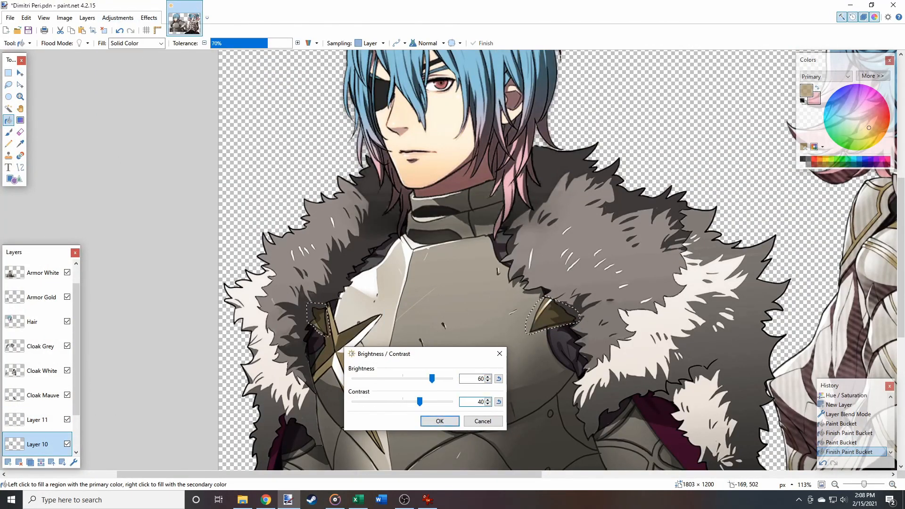
{"action": "left_click", "coordinate": [440, 421]}
{"action": "left_click", "coordinate": [37, 420]}
{"action": "left_click", "coordinate": [41, 463]}
Deselect and erase the excess color around the edges of both gold trim pieces
{"action": "scroll", "coordinate": [320, 349], "scroll_direction": "up", "scroll_amount": 5}
{"action": "left_click", "coordinate": [21, 132]}
{"action": "key", "text": "ctrl+d"}
{"action": "scroll", "coordinate": [314, 257], "scroll_direction": "up", "scroll_amount": 7}
{"action": "left_click_drag", "start_coordinate": [235, 261], "coordinate": [366, 352]}
{"action": "scroll", "coordinate": [365, 339], "scroll_direction": "down", "scroll_amount": 6}
{"action": "scroll", "coordinate": [410, 212], "scroll_direction": "up", "scroll_amount": 7}
{"action": "left_click_drag", "start_coordinate": [411, 186], "coordinate": [644, 146]}
{"action": "scroll", "coordinate": [372, 204], "scroll_direction": "down", "scroll_amount": 10}
Rename the trim layer as More Gold and save the image
{"action": "left_click", "coordinate": [74, 463]}
{"action": "type", "text": "More Gold"}
{"action": "key", "text": "Return"}
{"action": "key", "text": "ctrl+s"}
Sample a dark neutral tone from the female character on Layer 2 as the primary color
{"action": "left_click", "coordinate": [20, 144]}
{"action": "left_click", "coordinate": [35, 444]}
{"action": "left_click", "coordinate": [499, 264]}
Lasso-select the dark underlay areas around the man's collar, shoulders and arms on the Background layer, and trim the selection with the Magic Wand
{"action": "left_click", "coordinate": [41, 420]}
{"action": "left_click", "coordinate": [9, 85]}
{"action": "left_click_drag", "start_coordinate": [257, 307], "coordinate": [238, 320]}
{"action": "scroll", "coordinate": [321, 288], "scroll_direction": "down", "scroll_amount": 5}
{"action": "scroll", "coordinate": [424, 117], "scroll_direction": "up", "scroll_amount": 5}
{"action": "left_click_drag", "start_coordinate": [295, 418], "coordinate": [265, 378]}
{"action": "scroll", "coordinate": [274, 292], "scroll_direction": "down", "scroll_amount": 6}
{"action": "scroll", "coordinate": [496, 213], "scroll_direction": "up", "scroll_amount": 6}
{"action": "mouse_move", "coordinate": [477, 180]}
{"action": "left_mouse_down"}
{"action": "mouse_move", "coordinate": [508, 430]}
{"action": "mouse_move", "coordinate": [519, 198]}
{"action": "left_mouse_up"}
{"action": "scroll", "coordinate": [495, 378], "scroll_direction": "down", "scroll_amount": 4}
{"action": "left_click_drag", "start_coordinate": [351, 95], "coordinate": [422, 106]}
{"action": "scroll", "coordinate": [425, 283], "scroll_direction": "down", "scroll_amount": 3}
{"action": "mouse_move", "coordinate": [448, 179]}
{"action": "left_mouse_down"}
{"action": "mouse_move", "coordinate": [549, 181]}
{"action": "mouse_move", "coordinate": [455, 236]}
{"action": "left_mouse_up"}
{"action": "scroll", "coordinate": [519, 330], "scroll_direction": "down", "scroll_amount": 3}
{"action": "left_click_drag", "start_coordinate": [622, 206], "coordinate": [643, 228]}
{"action": "scroll", "coordinate": [642, 228], "scroll_direction": "down", "scroll_amount": 5}
{"action": "left_click_drag", "start_coordinate": [427, 243], "coordinate": [429, 133]}
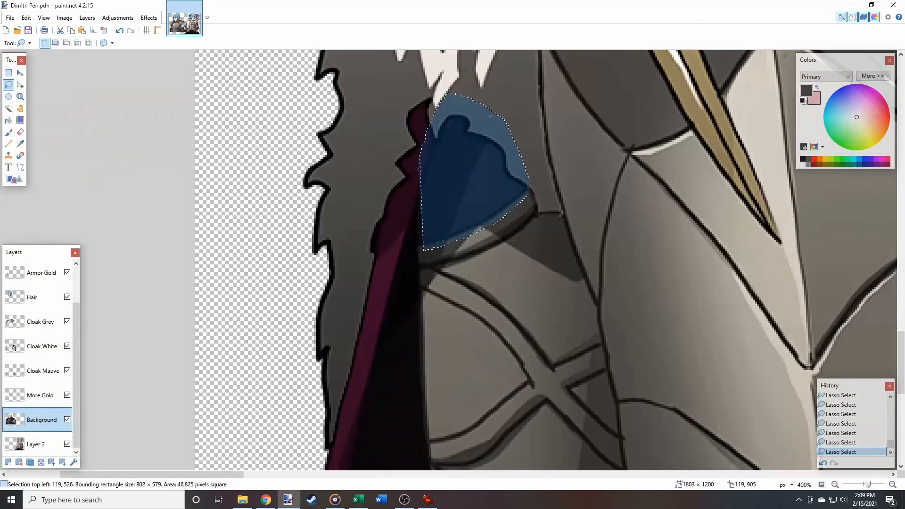
{"action": "scroll", "coordinate": [428, 142], "scroll_direction": "down", "scroll_amount": 3}
{"action": "left_click_drag", "start_coordinate": [432, 79], "coordinate": [445, 95]}
{"action": "scroll", "coordinate": [401, 264], "scroll_direction": "up", "scroll_amount": 3}
{"action": "left_click_drag", "start_coordinate": [383, 203], "coordinate": [344, 309]}
{"action": "scroll", "coordinate": [368, 282], "scroll_direction": "down", "scroll_amount": 6}
{"action": "left_click", "coordinate": [9, 108]}
{"action": "left_click", "coordinate": [374, 227], "text": "alt"}
{"action": "scroll", "coordinate": [374, 227], "scroll_direction": "up", "scroll_amount": 3}
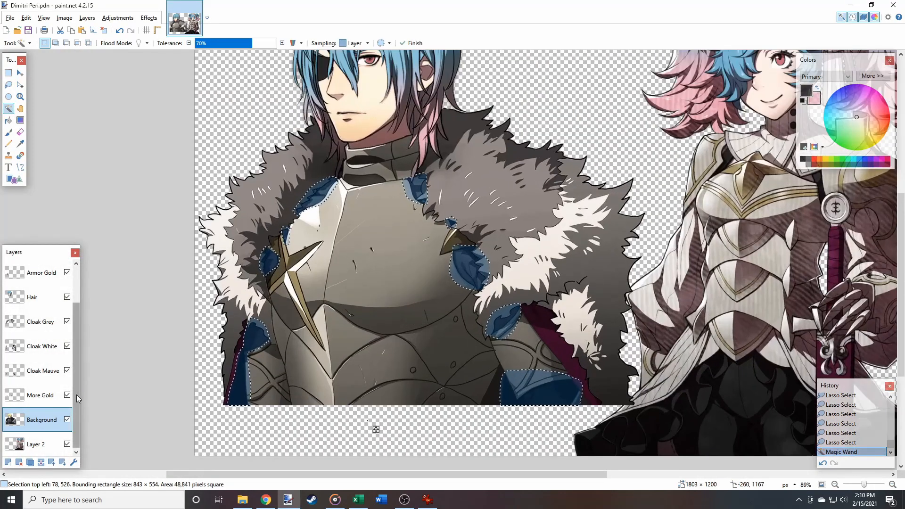
Paste the underlay areas onto a new layer and strongly reduce their saturation
{"action": "key", "text": "ctrl+v"}
{"action": "left_click", "coordinate": [118, 18]}
{"action": "left_click_drag", "start_coordinate": [429, 244], "coordinate": [380, 245]}
{"action": "left_click", "coordinate": [465, 287]}
Change the new fill layer's blend mode and fill the selected underlay areas with the sampled dark tone
{"action": "left_click", "coordinate": [74, 462]}
{"action": "left_click", "coordinate": [457, 294]}
{"action": "scroll", "coordinate": [348, 195], "scroll_direction": "up", "scroll_amount": 4}
{"action": "left_click", "coordinate": [511, 182]}
{"action": "left_click", "coordinate": [628, 362]}
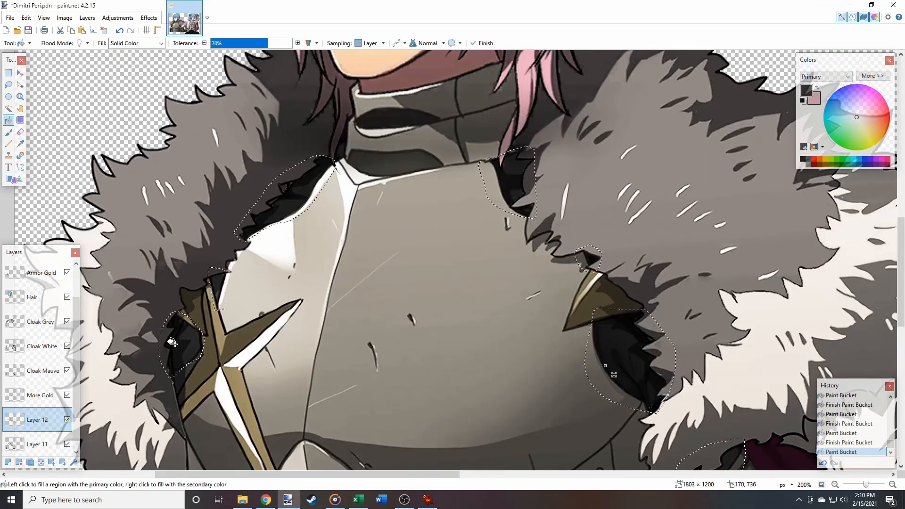
{"action": "scroll", "coordinate": [349, 283], "scroll_direction": "down", "scroll_amount": 4}
Set the pasted underlay layer's brightness to 30 and contrast to 15, and merge the dark fill layer down into it
{"action": "left_click", "coordinate": [38, 444]}
{"action": "left_click", "coordinate": [118, 18]}
{"action": "left_click", "coordinate": [141, 51]}
{"action": "mouse_move", "coordinate": [485, 212]}
{"action": "left_mouse_down"}
{"action": "mouse_move", "coordinate": [719, 243]}
{"action": "mouse_move", "coordinate": [679, 265]}
{"action": "left_mouse_up"}
{"action": "left_click_drag", "start_coordinate": [684, 288], "coordinate": [671, 288]}
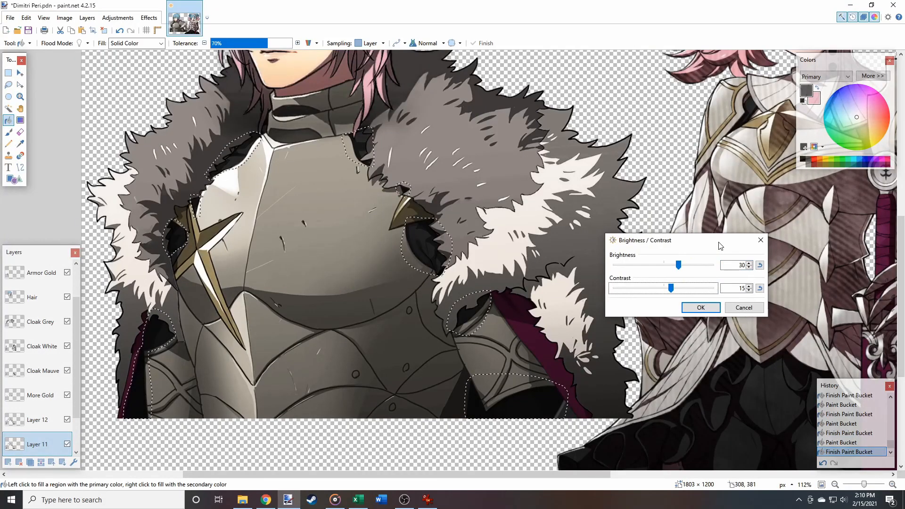
{"action": "left_click", "coordinate": [701, 308]}
{"action": "scroll", "coordinate": [236, 285], "scroll_direction": "down", "scroll_amount": 5}
{"action": "left_click", "coordinate": [38, 420]}
{"action": "left_click", "coordinate": [41, 462]}
Rename the merged layer as Black Underlay and clear the selection
{"action": "left_click", "coordinate": [73, 462]}
{"action": "type", "text": "Black Underlay"}
{"action": "key", "text": "Return"}
{"action": "key", "text": "ctrl+d"}
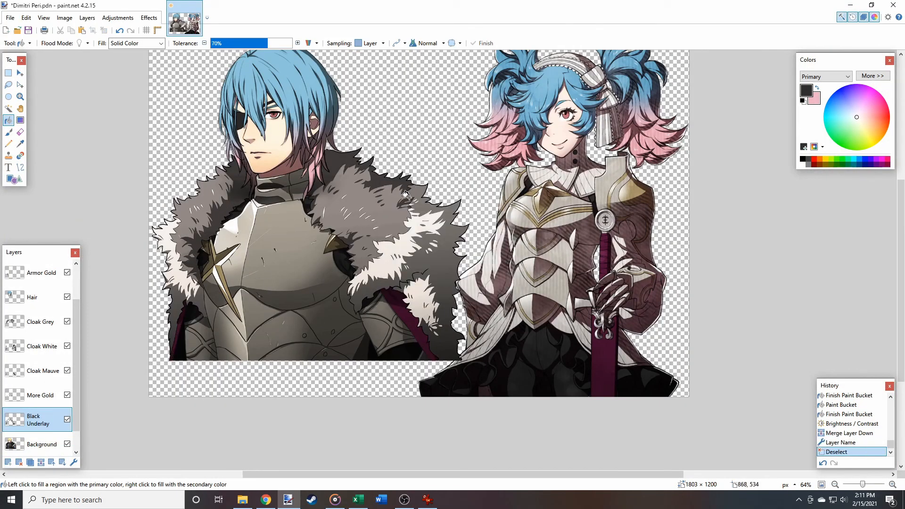
Delete Layer 2 with the female reference character
{"action": "scroll", "coordinate": [409, 198], "scroll_direction": "left", "scroll_amount": 2}
{"action": "scroll", "coordinate": [416, 213], "scroll_direction": "up", "scroll_amount": 1}
{"action": "scroll", "coordinate": [416, 212], "scroll_direction": "right", "scroll_amount": 1}
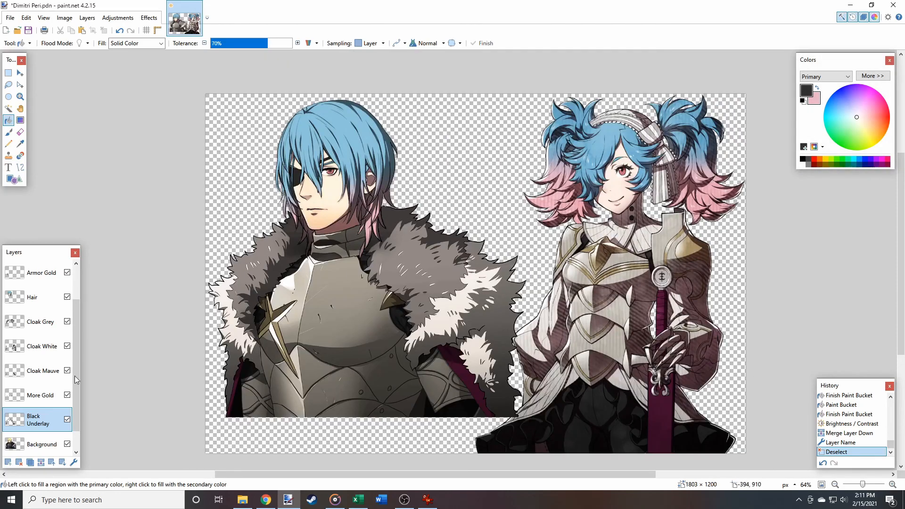
{"action": "scroll", "coordinate": [45, 456], "scroll_direction": "down", "scroll_amount": 1}
{"action": "left_click", "coordinate": [40, 448]}
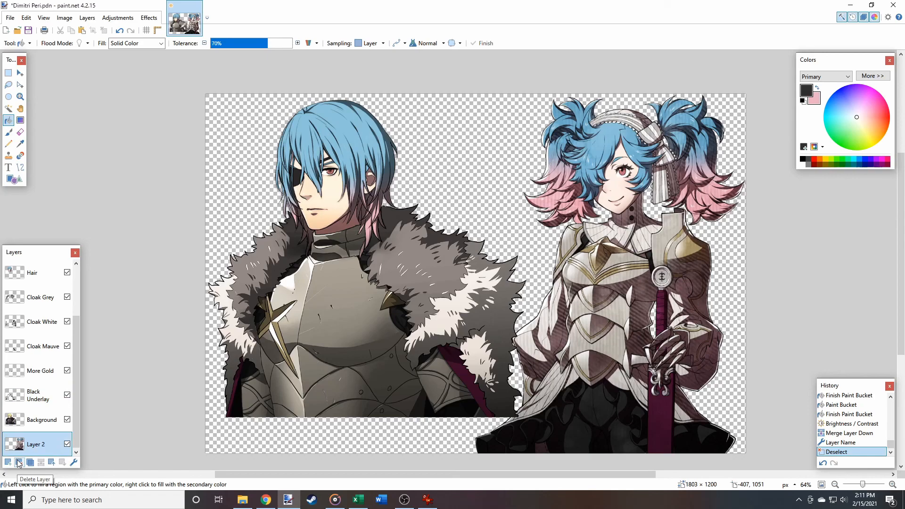
{"action": "left_click", "coordinate": [19, 462]}
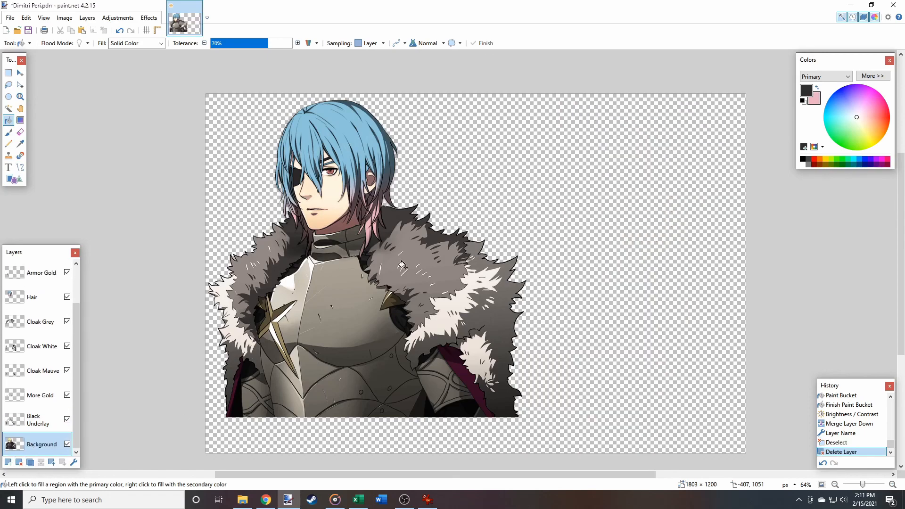
Resize the canvas to 1080 by 1080 pixels, anchored at the top left, and save the image
{"action": "scroll", "coordinate": [463, 265], "scroll_direction": "down", "scroll_amount": 1}
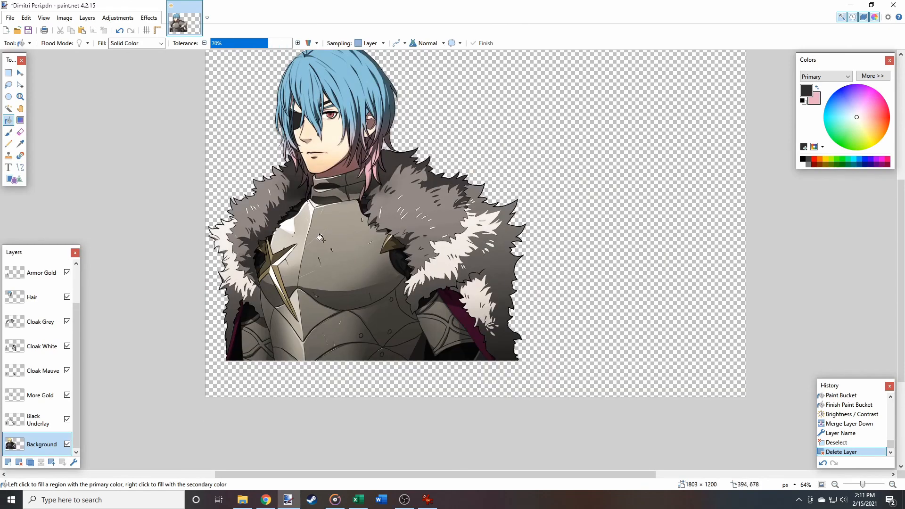
{"action": "scroll", "coordinate": [321, 238], "scroll_direction": "up", "scroll_amount": 1}
{"action": "key", "text": "ctrl+shift+r"}
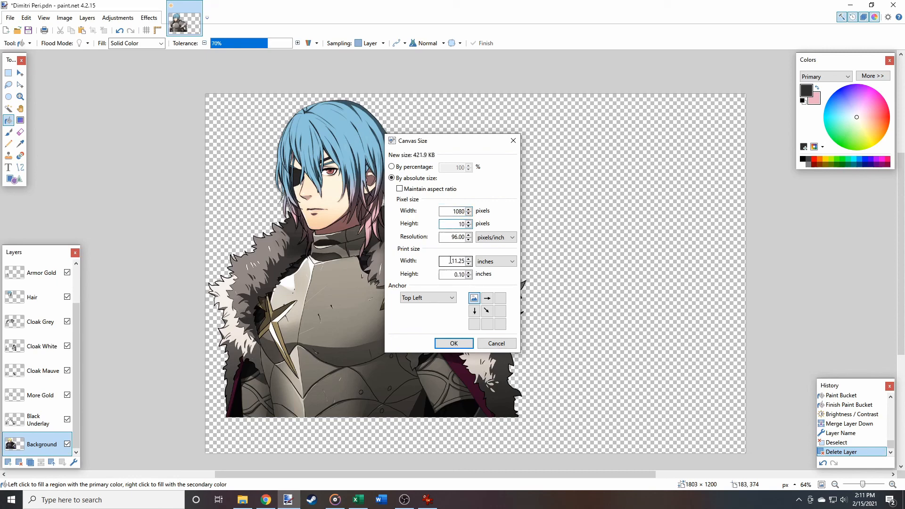
{"action": "key", "text": "Return"}
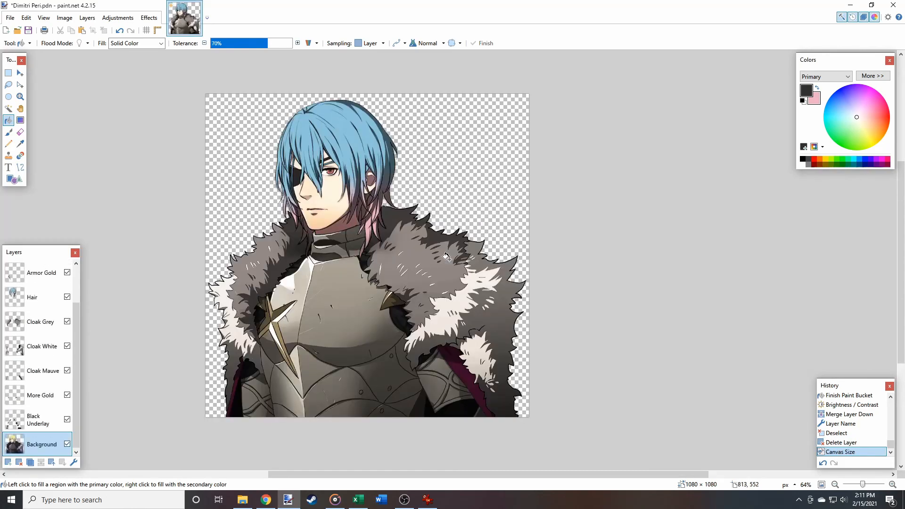
{"action": "key", "text": "ctrl+s"}
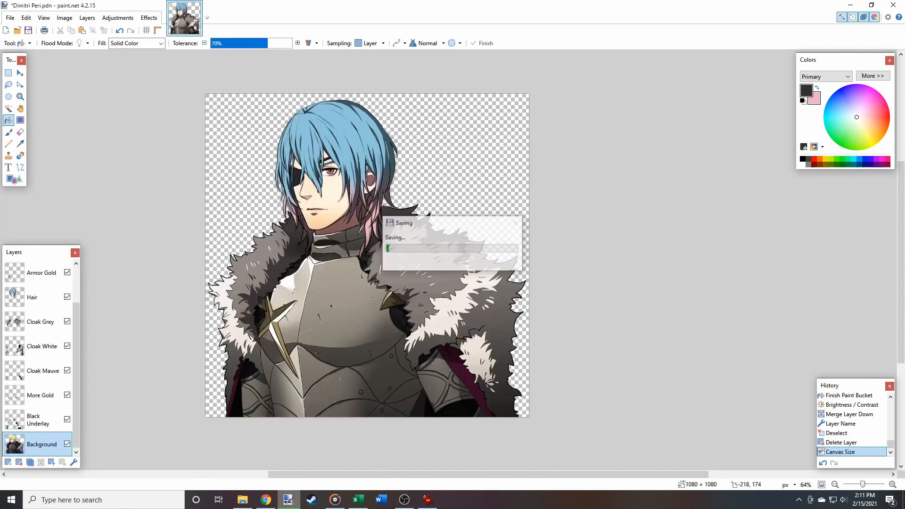
Merge all the recolor layers down, one after another, into the Background layer
{"action": "scroll", "coordinate": [41, 358], "scroll_direction": "up", "scroll_amount": 2}
{"action": "left_click", "coordinate": [46, 273]}
{"action": "key", "text": "ctrl+m"}
{"action": "key", "text": "ctrl+m"}
{"action": "key", "text": "ctrl+m"}
{"action": "key", "text": "ctrl+m"}
{"action": "key", "text": "ctrl+m"}
{"action": "key", "text": "ctrl+m"}
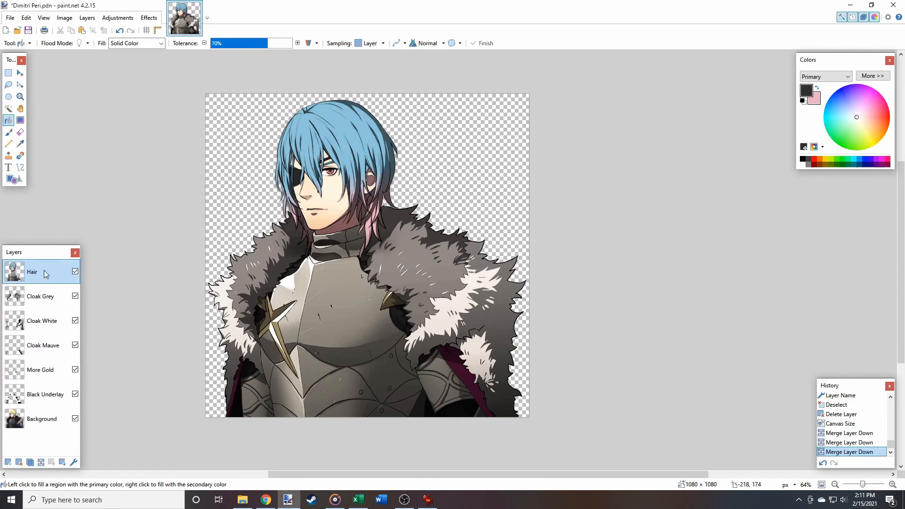
{"action": "key", "text": "ctrl+m"}
{"action": "key", "text": "ctrl+m"}
{"action": "key", "text": "ctrl+m"}
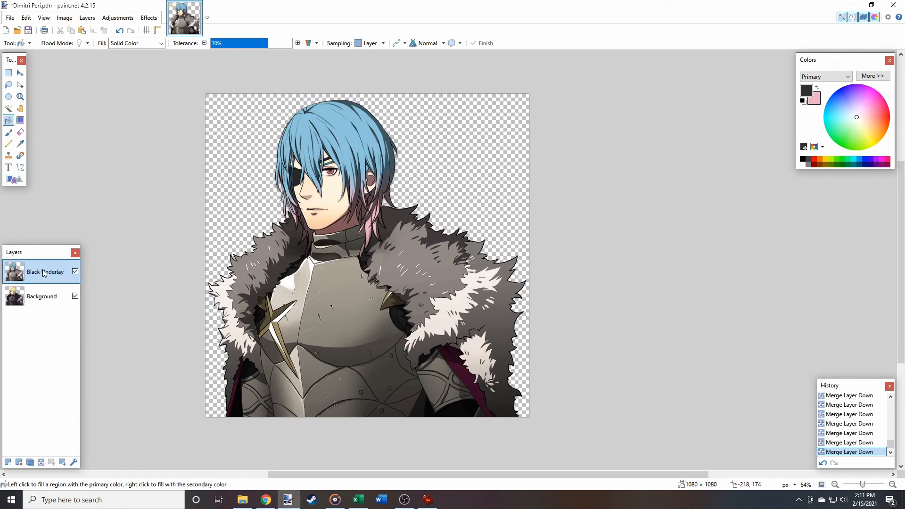
Examine the merged portrait's hair, face, armor and cloak up close for recoloring flaws
{"action": "scroll", "coordinate": [258, 287], "scroll_direction": "up", "scroll_amount": 3}
{"action": "scroll", "coordinate": [259, 288], "scroll_direction": "down", "scroll_amount": 3}
{"action": "scroll", "coordinate": [343, 329], "scroll_direction": "left", "scroll_amount": 1}
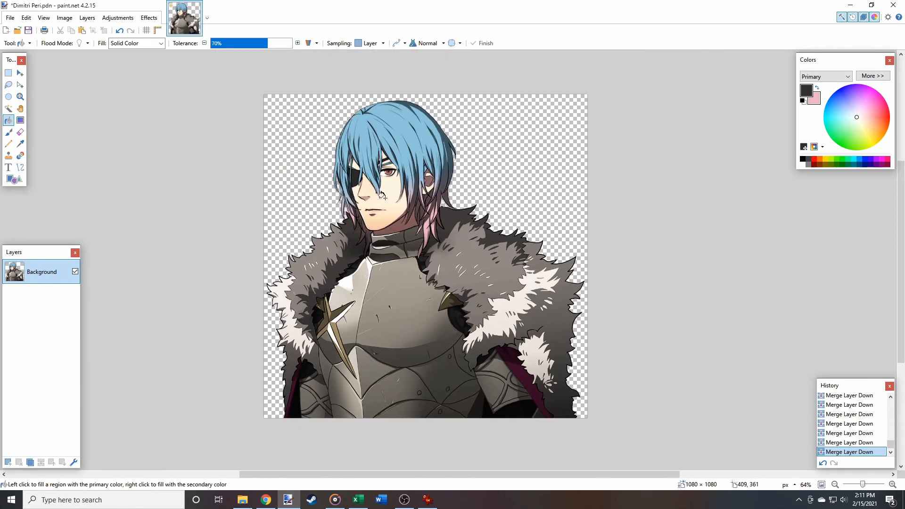
{"action": "scroll", "coordinate": [395, 286], "scroll_direction": "up", "scroll_amount": 4}
{"action": "scroll", "coordinate": [395, 287], "scroll_direction": "up", "scroll_amount": 5}
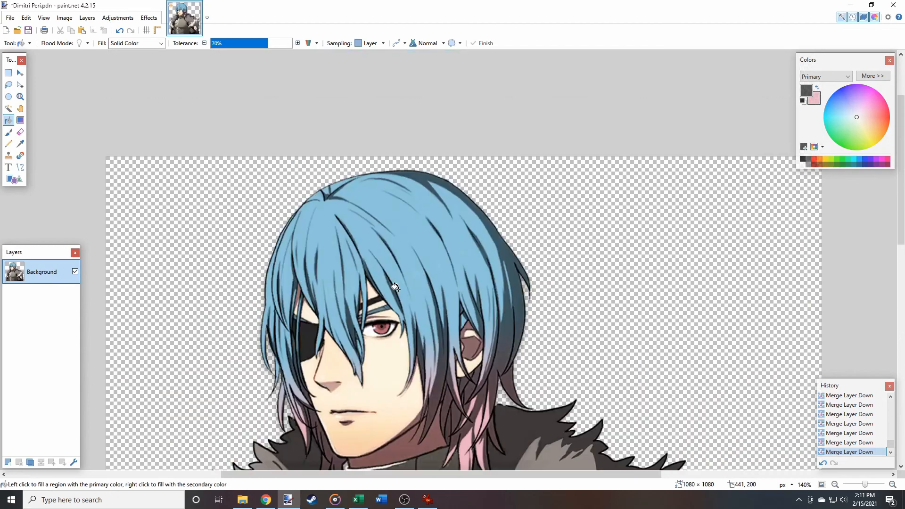
{"action": "scroll", "coordinate": [395, 286], "scroll_direction": "down", "scroll_amount": 4}
{"action": "scroll", "coordinate": [395, 287], "scroll_direction": "down", "scroll_amount": 6}
{"action": "scroll", "coordinate": [399, 159], "scroll_direction": "up", "scroll_amount": 4}
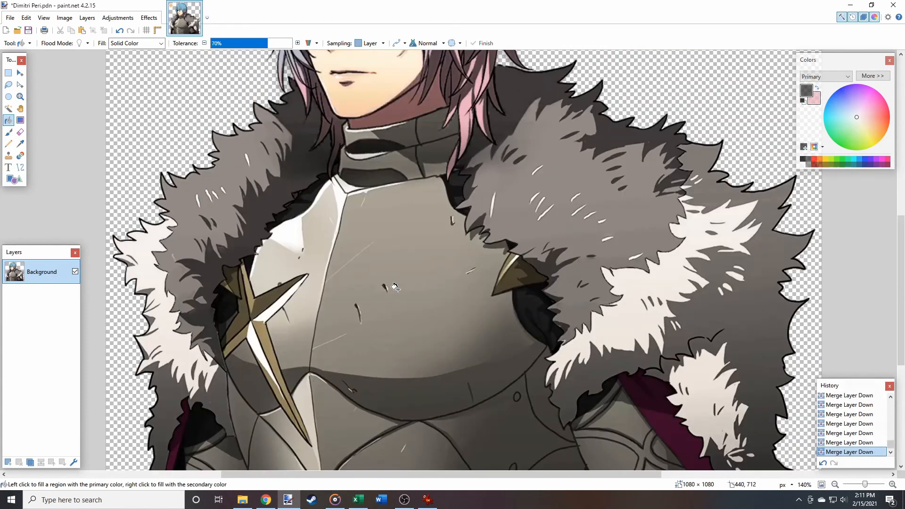
{"action": "scroll", "coordinate": [583, 329], "scroll_direction": "down", "scroll_amount": 3}
{"action": "scroll", "coordinate": [583, 330], "scroll_direction": "down", "scroll_amount": 2}
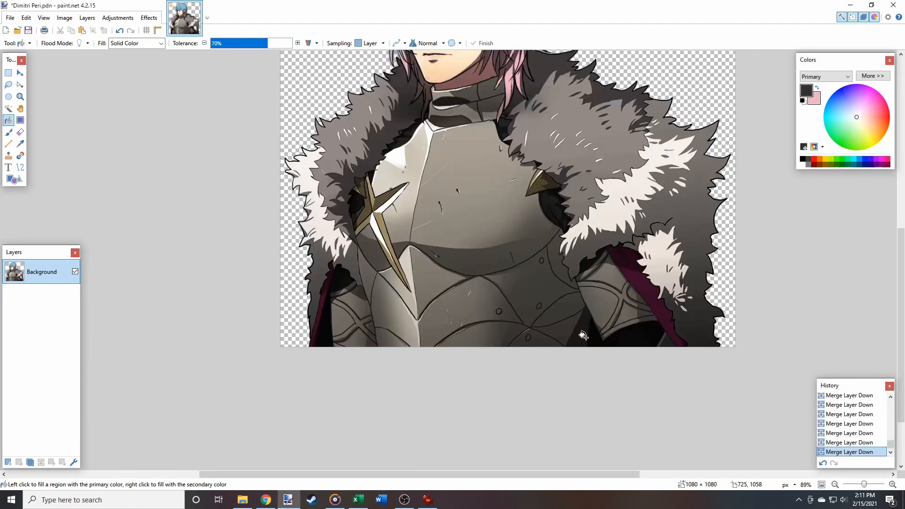
{"action": "scroll", "coordinate": [584, 335], "scroll_direction": "up", "scroll_amount": 1}
{"action": "scroll", "coordinate": [605, 327], "scroll_direction": "up", "scroll_amount": 1}
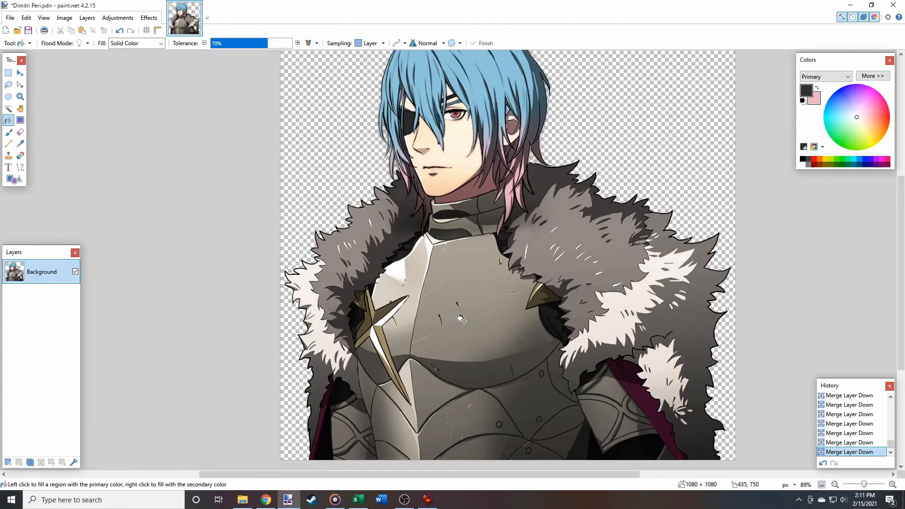
{"action": "scroll", "coordinate": [464, 320], "scroll_direction": "right", "scroll_amount": 2}
{"action": "scroll", "coordinate": [403, 321], "scroll_direction": "left", "scroll_amount": 1}
{"action": "scroll", "coordinate": [401, 320], "scroll_direction": "down", "scroll_amount": 2}
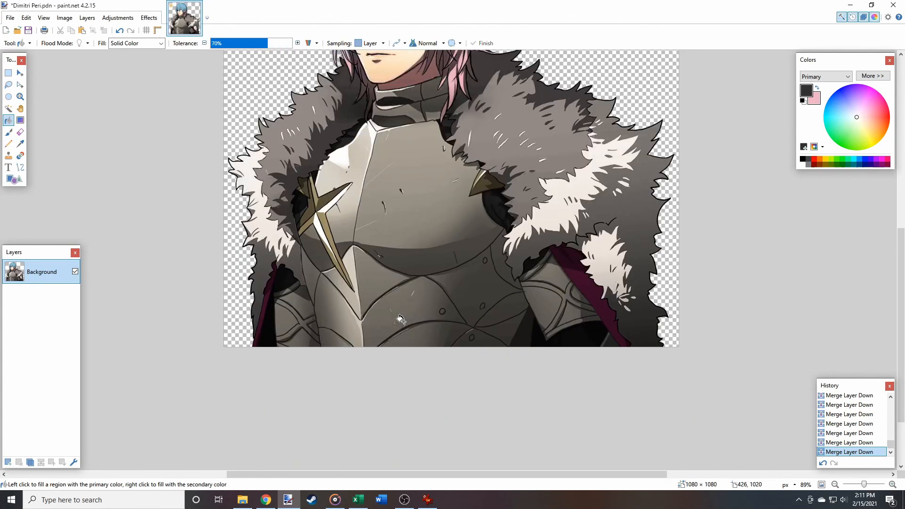
{"action": "scroll", "coordinate": [401, 319], "scroll_direction": "down", "scroll_amount": 2}
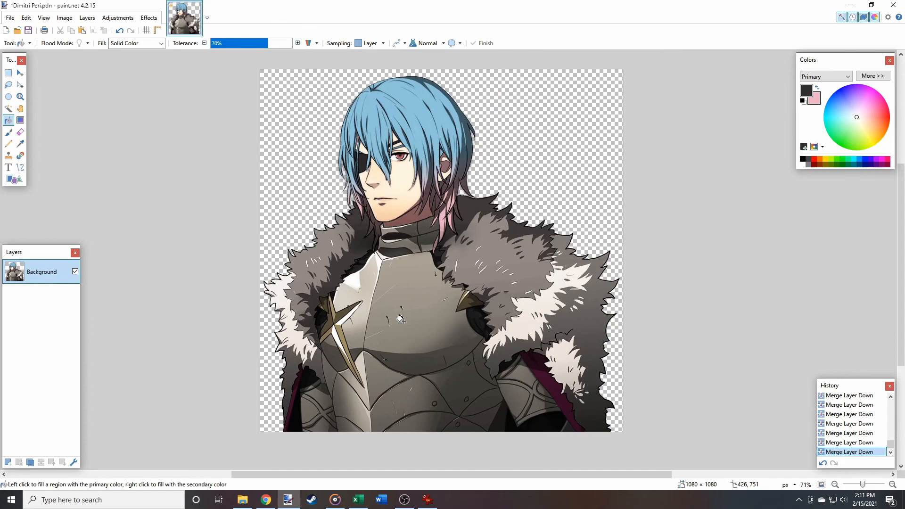
{"action": "scroll", "coordinate": [401, 320], "scroll_direction": "up", "scroll_amount": 1}
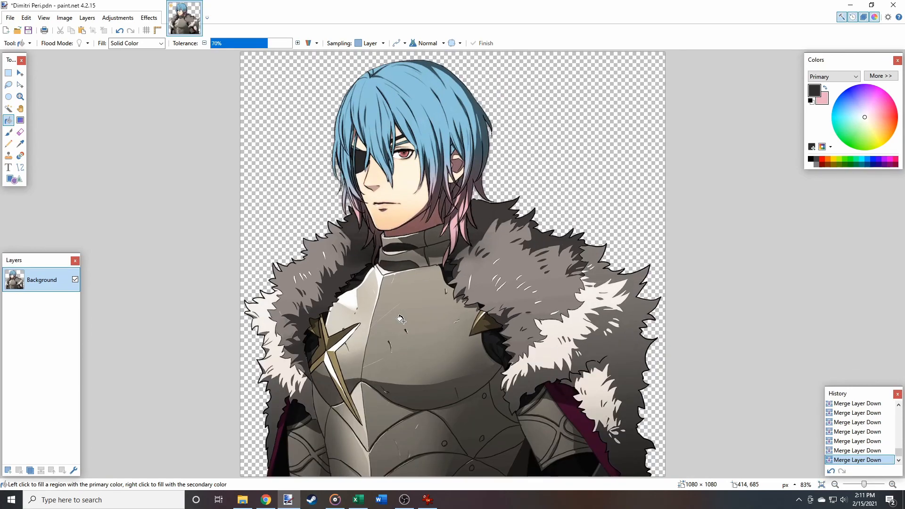
{"action": "key", "text": "ctrl+shift+s"}
{"action": "left_click", "coordinate": [164, 228]}
{"action": "left_click", "coordinate": [144, 243]}
{"action": "left_click", "coordinate": [372, 249]}
{"action": "left_click", "coordinate": [525, 329]}
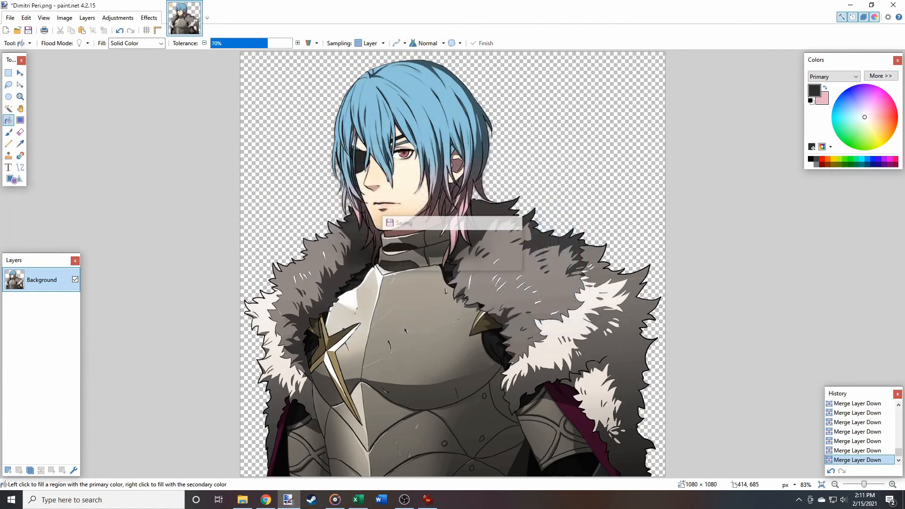